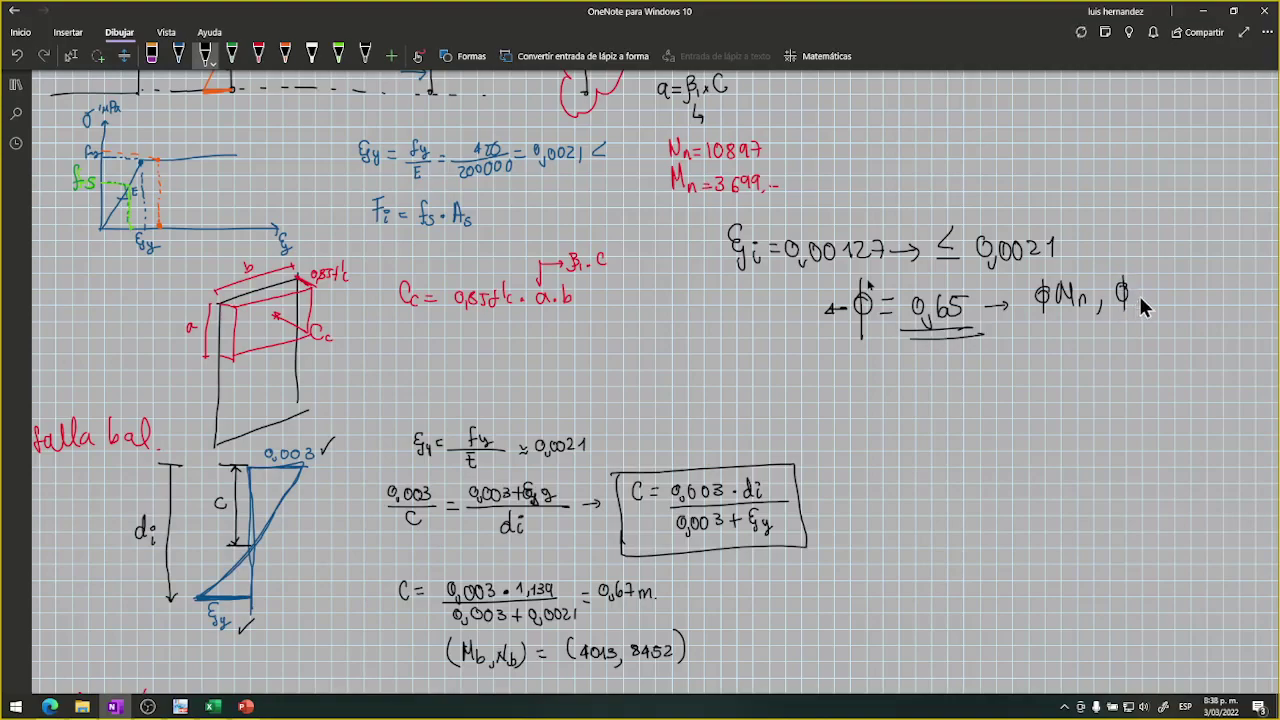
Finish the handwritten (ϕMn, ϕNn) note beside φ = 0,65 and bring up slide 35.
drag(1172, 282, 1176, 318)
drag(1032, 278, 1026, 322)
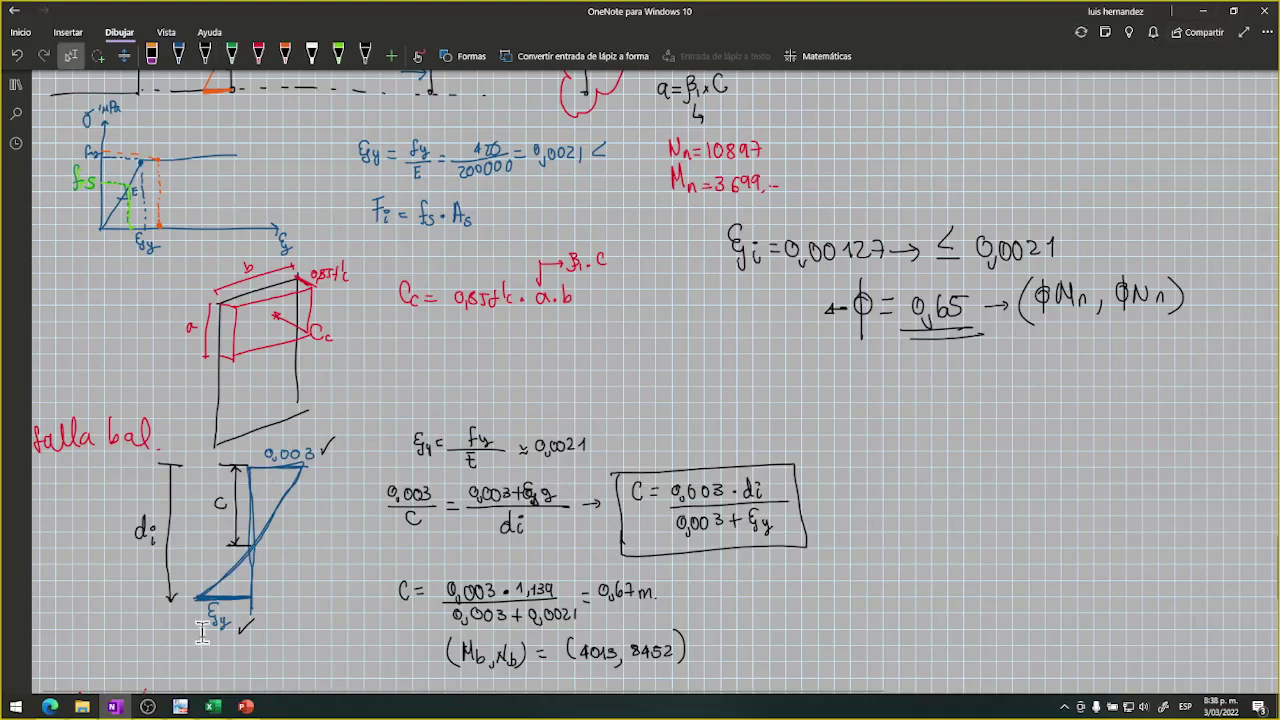
click(245, 706)
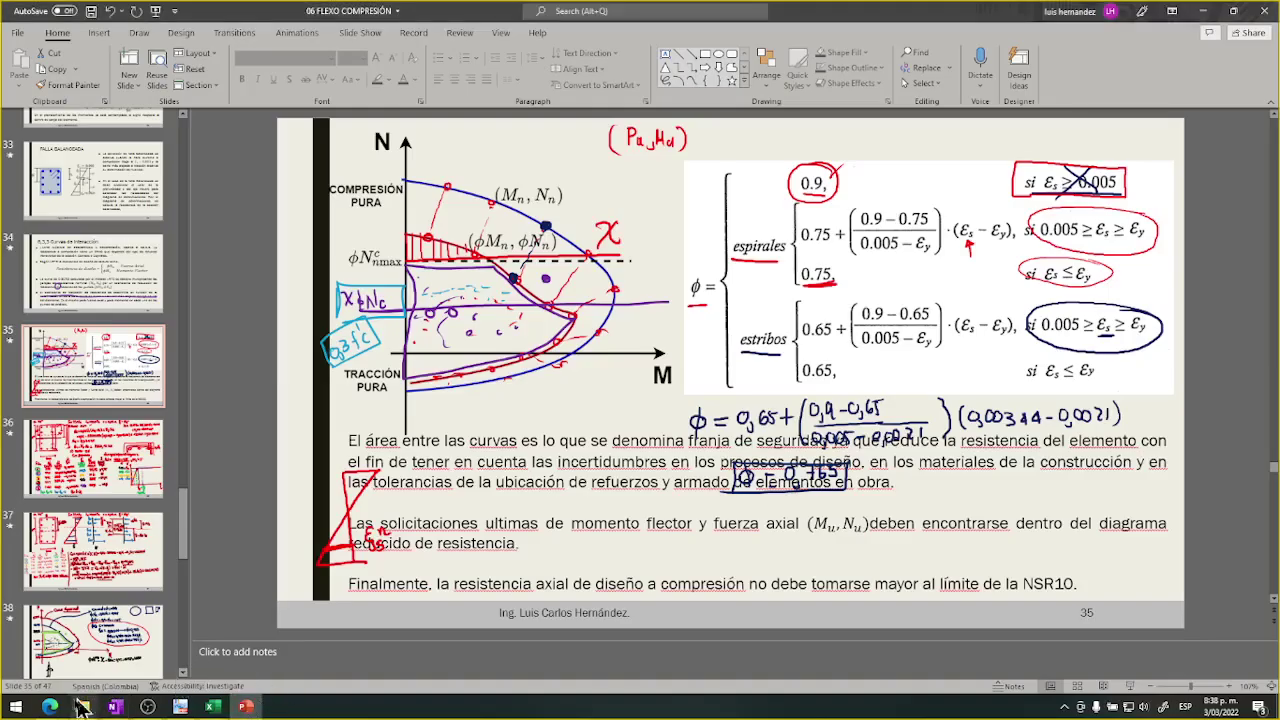
In the EJERCICIO DISEÑO 25_11 spreadsheet, clear the Mb and Nb points in F2:G4.
mouse_move(49, 706)
click(60, 650)
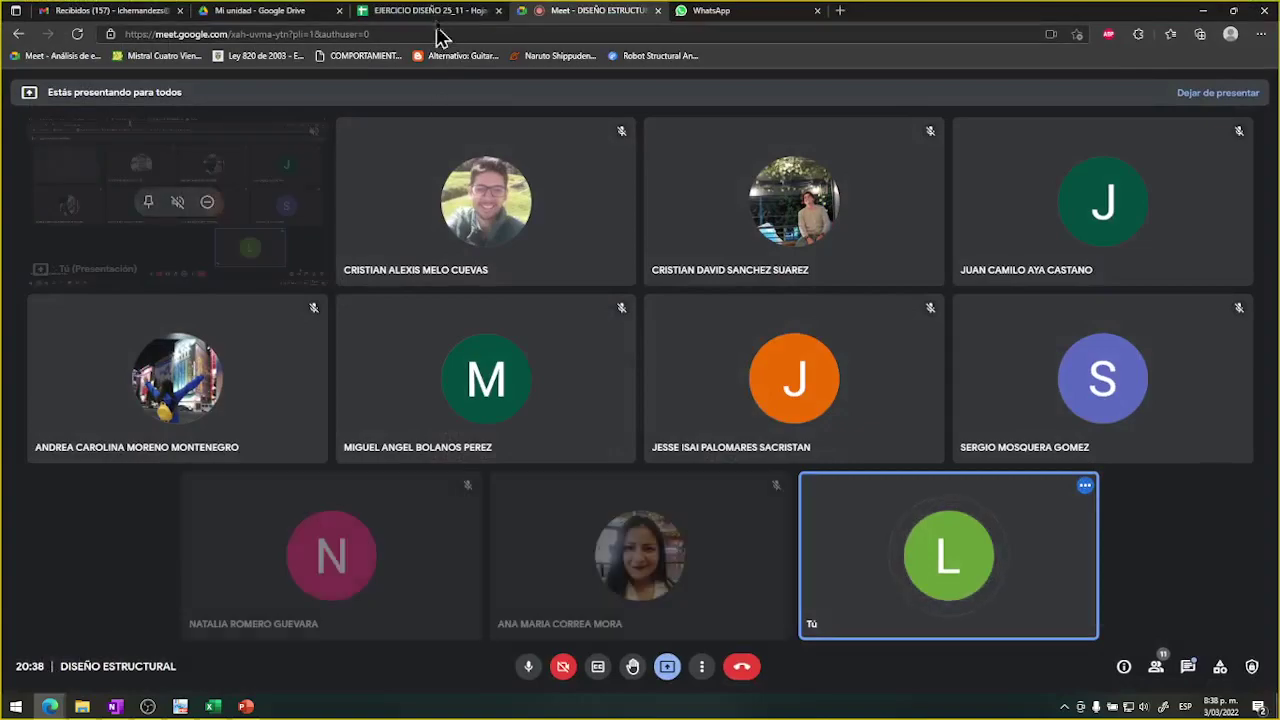
click(436, 12)
click(410, 205)
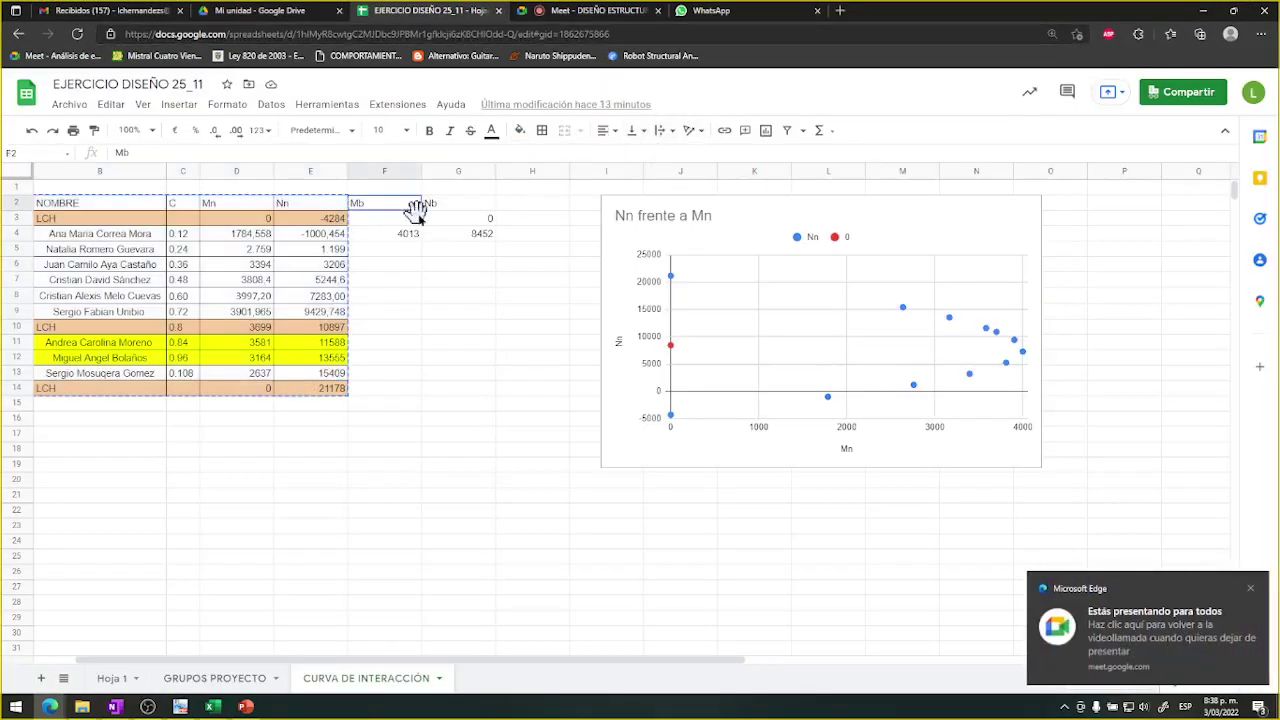
shift+click(441, 236)
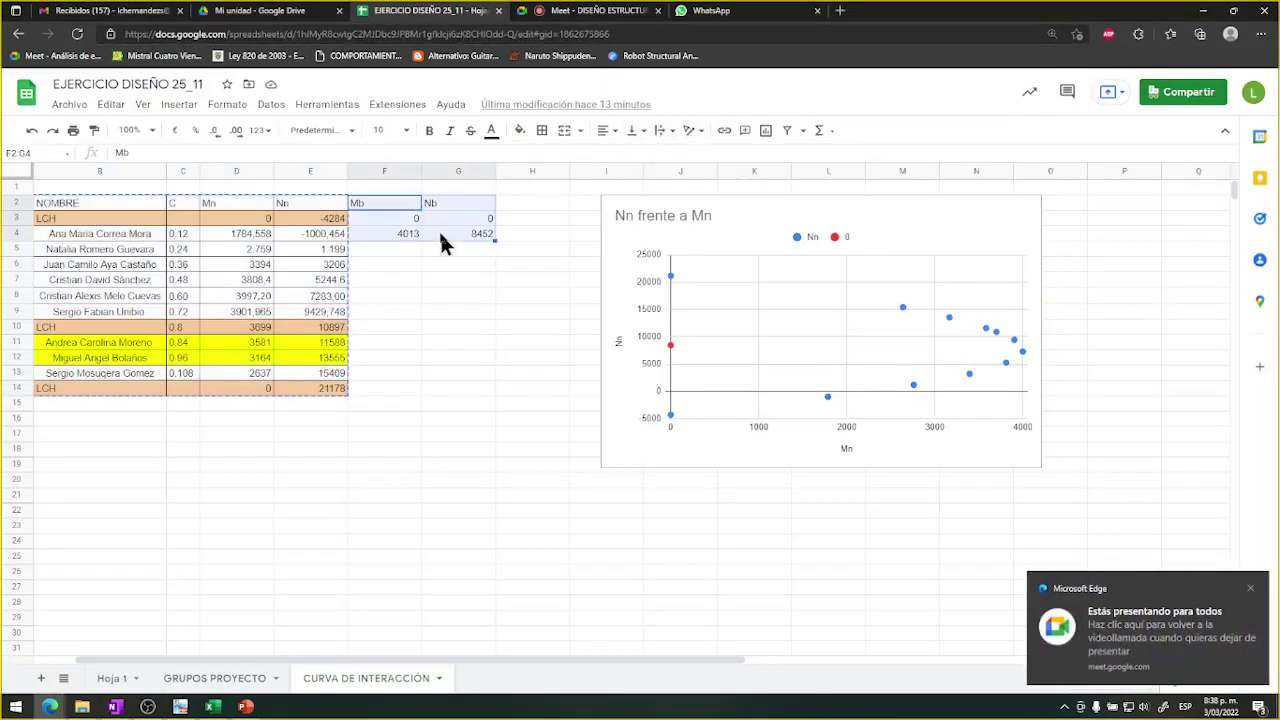
key(Delete)
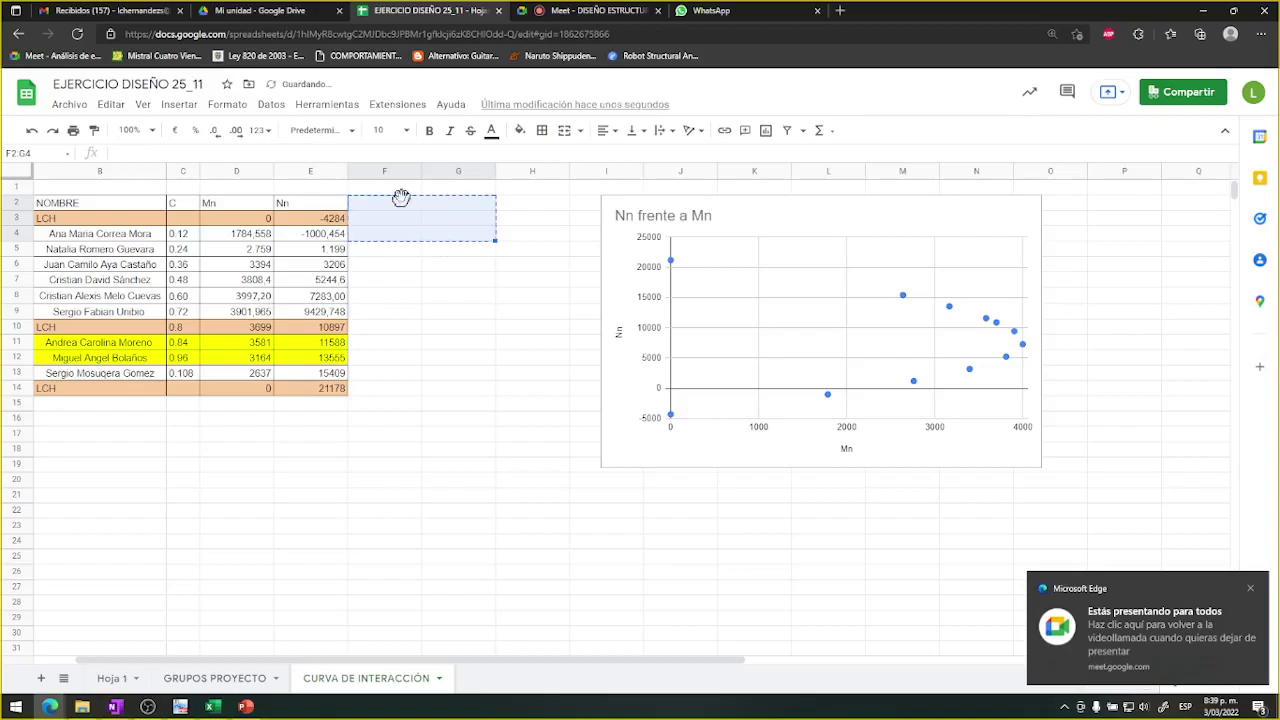
Add the headers phi, phi*MN and phi*Nn in F2:H2.
click(398, 205)
text(phi)
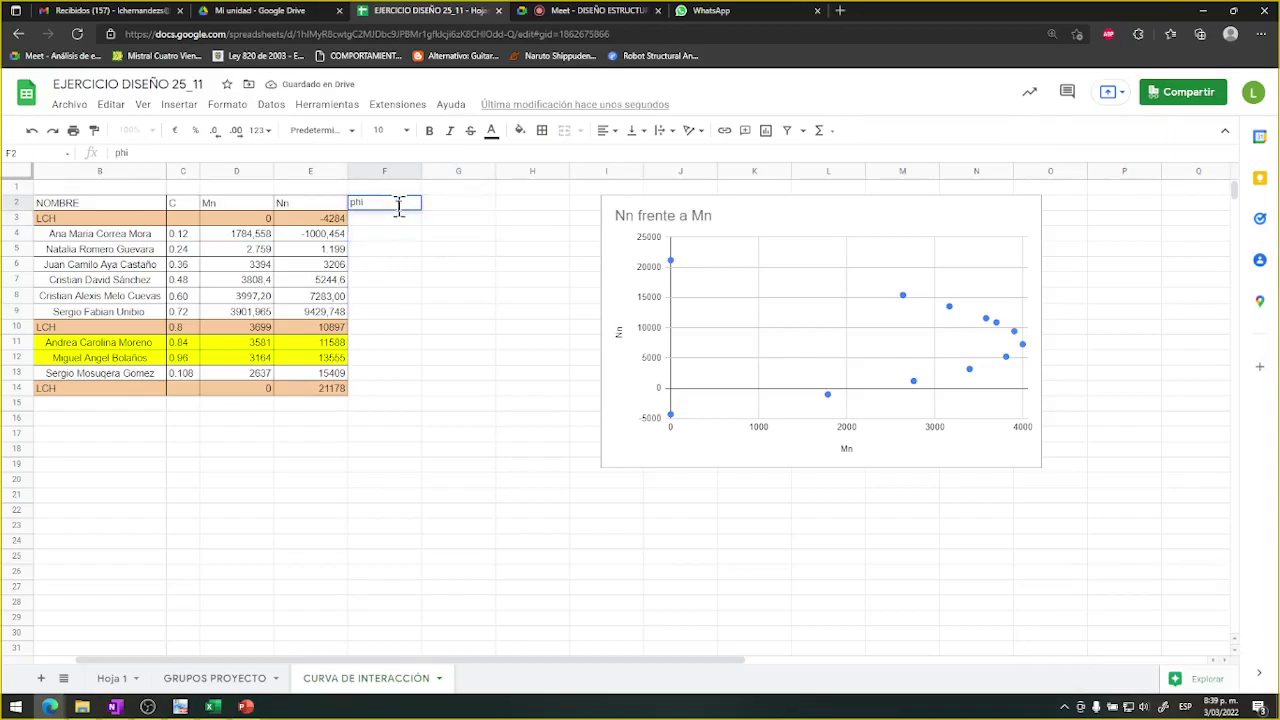
key(Tab)
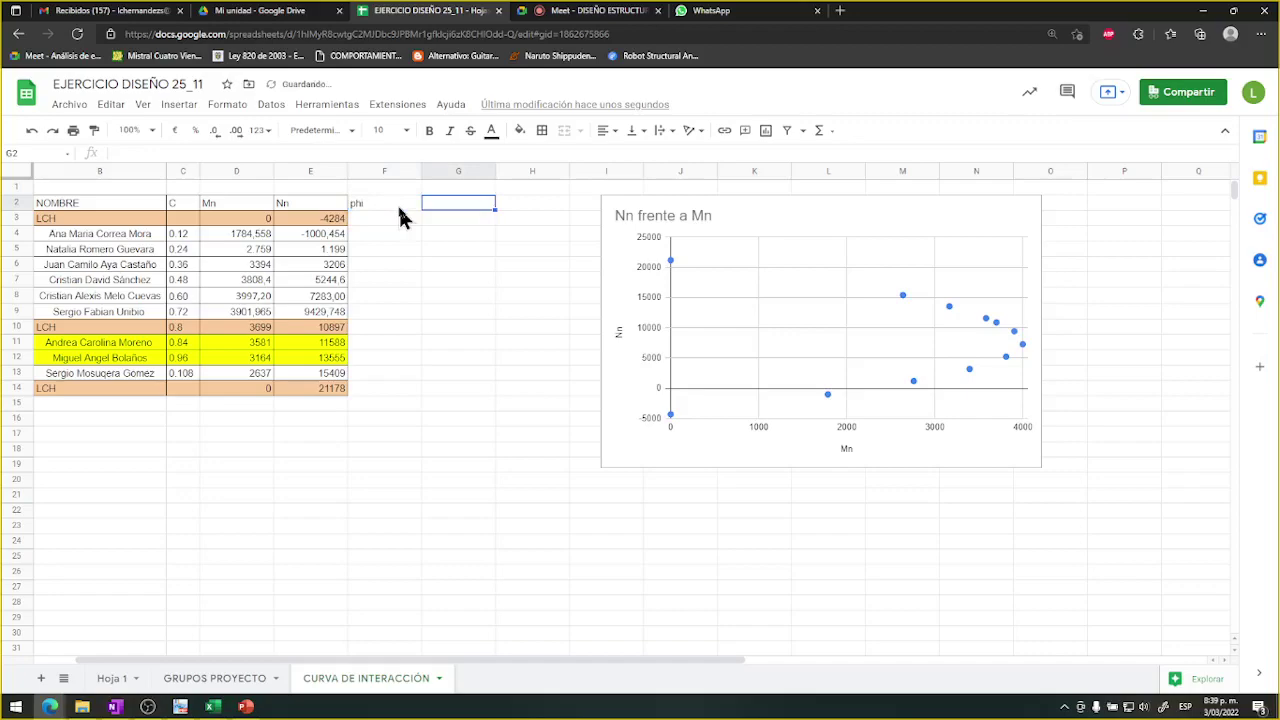
text(phi)
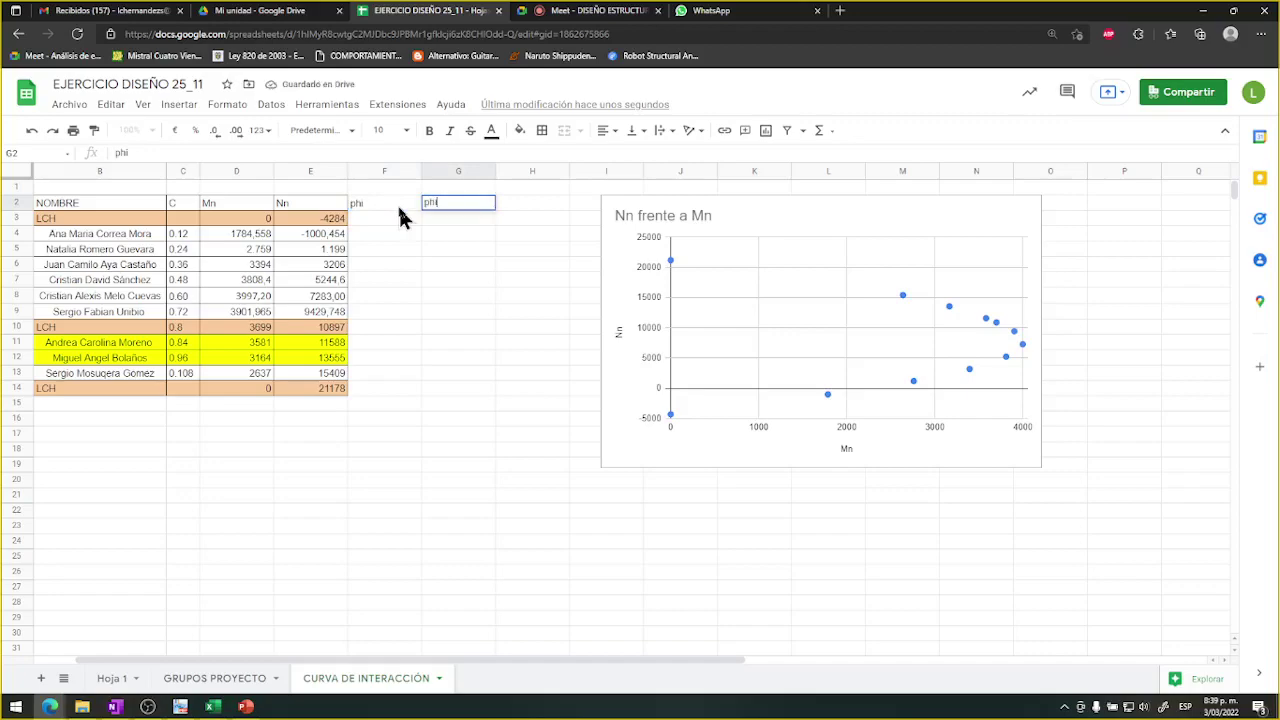
text(*MN)
key(Tab)
text(phi*Nn)
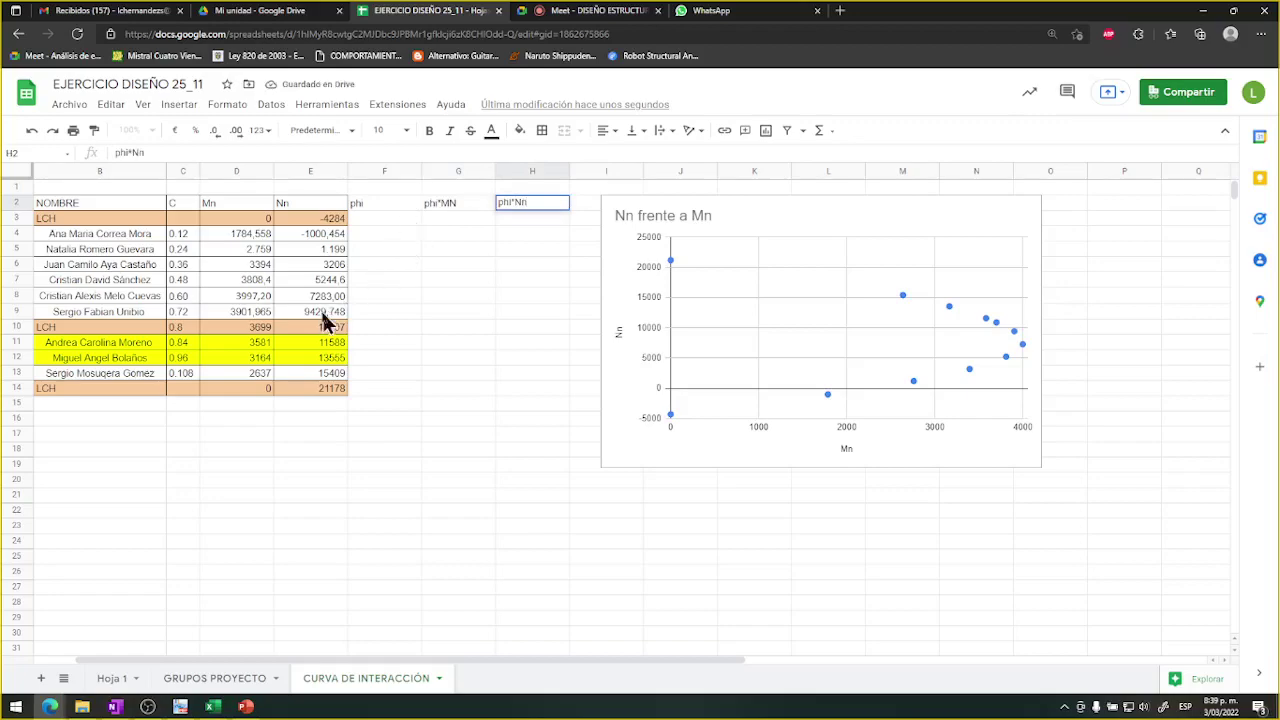
click(380, 333)
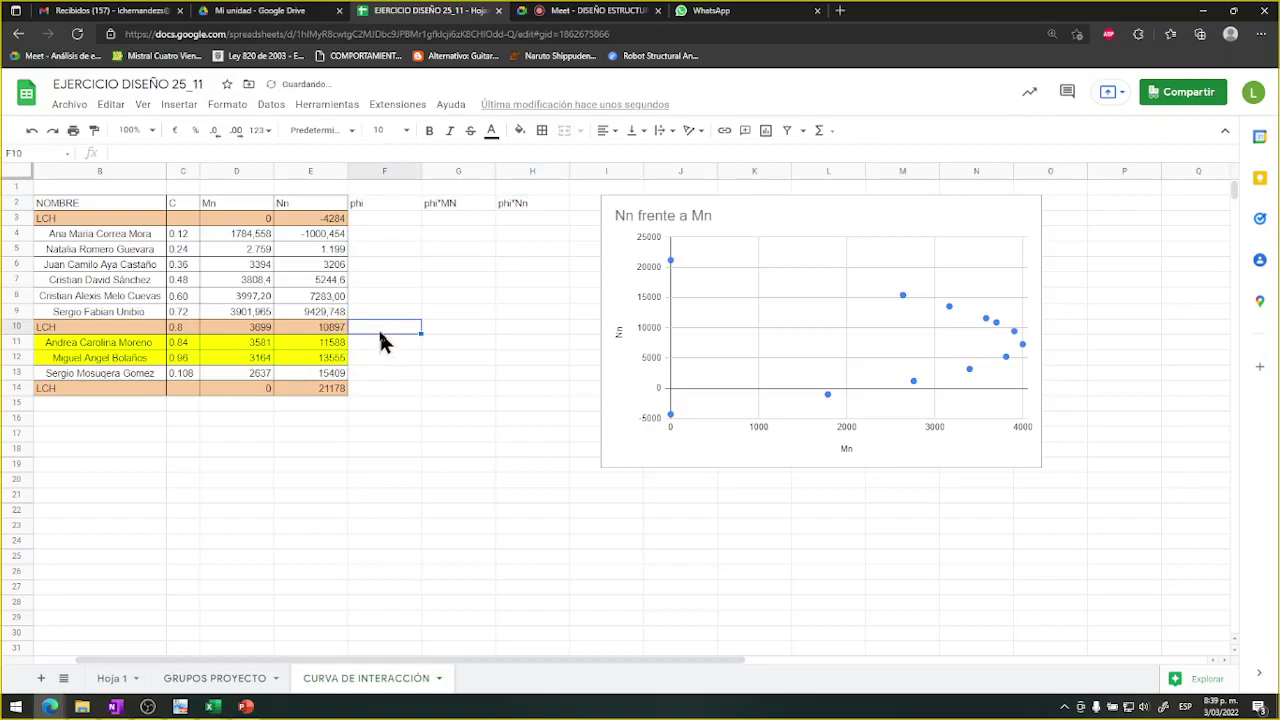
Enter phi 0.65 in F10 and the formula =F10*D10 in G10.
text(0.65)
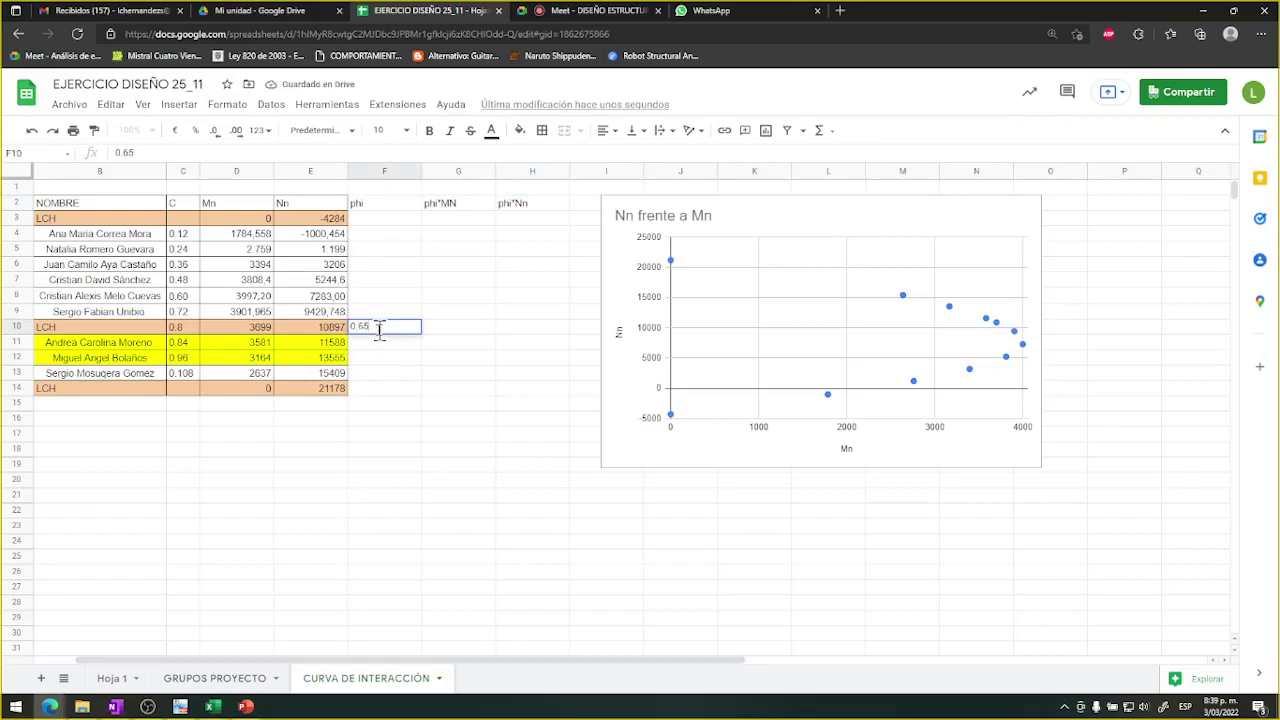
key(Tab)
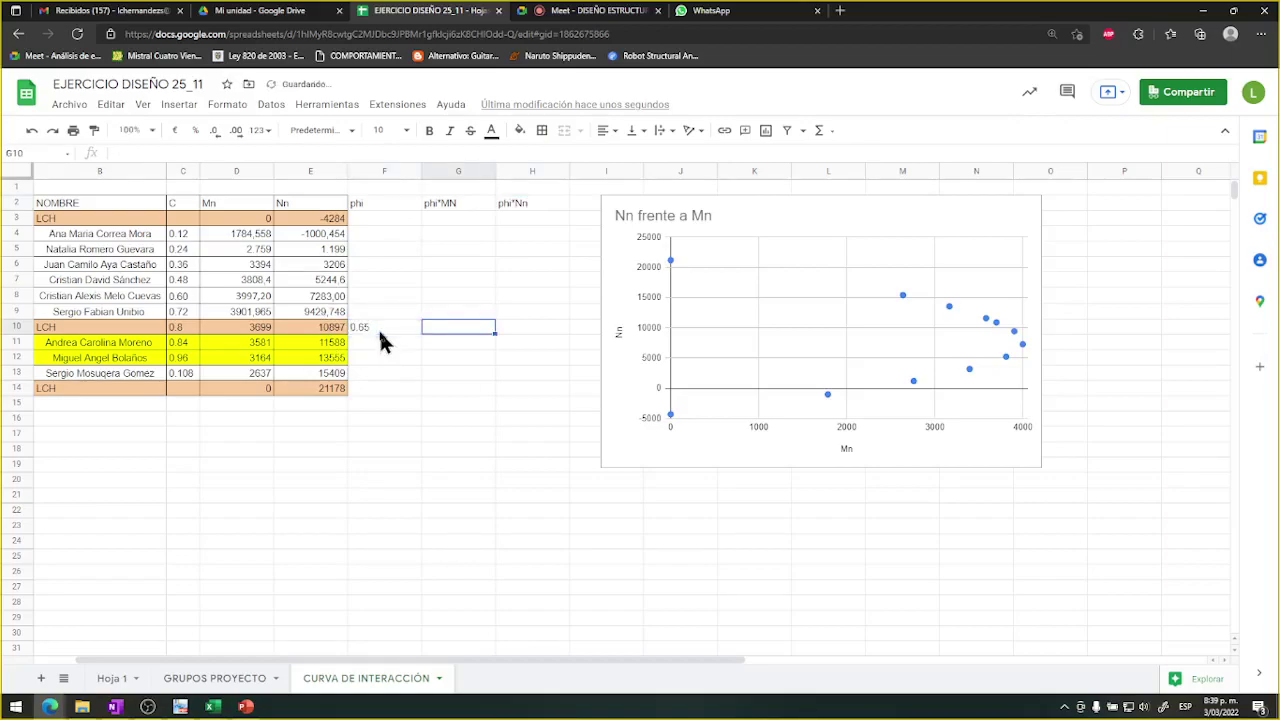
text(=)
click(380, 333)
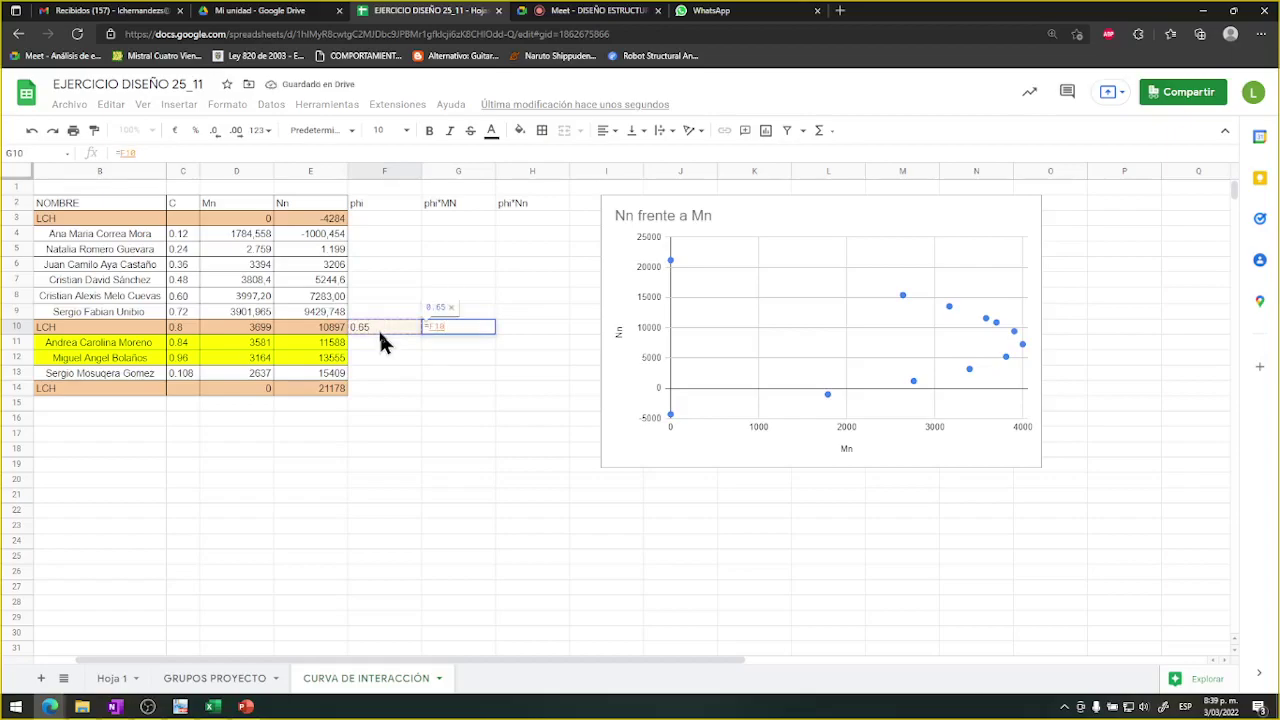
text(*)
drag(246, 329, 241, 316)
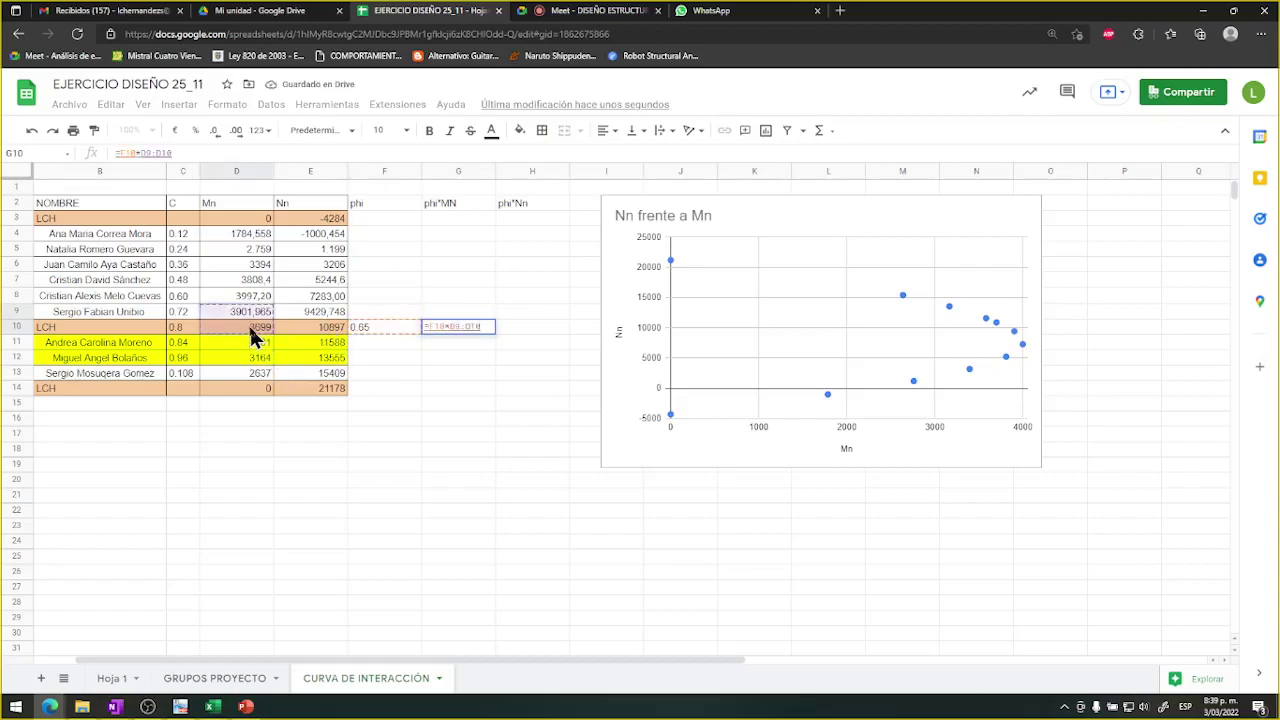
key(Return)
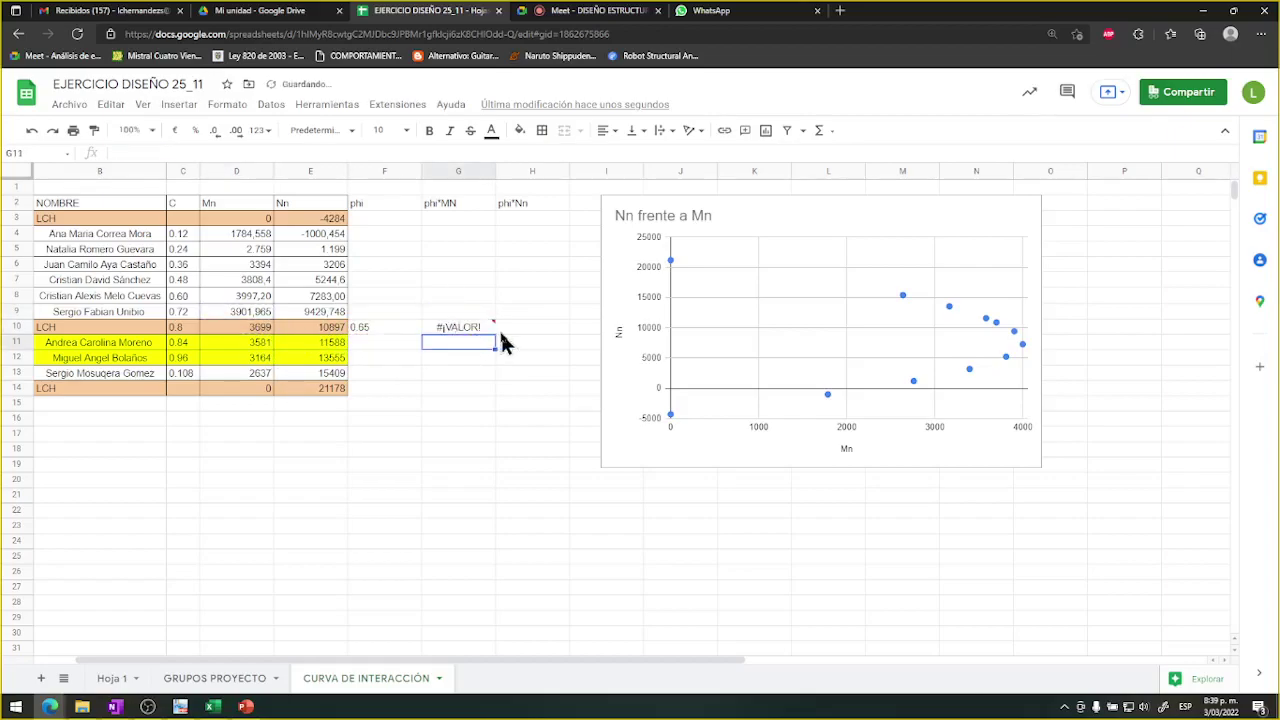
Re-enter F10 as 0,65 so G10 calculates 2404,35.
double_click(470, 327)
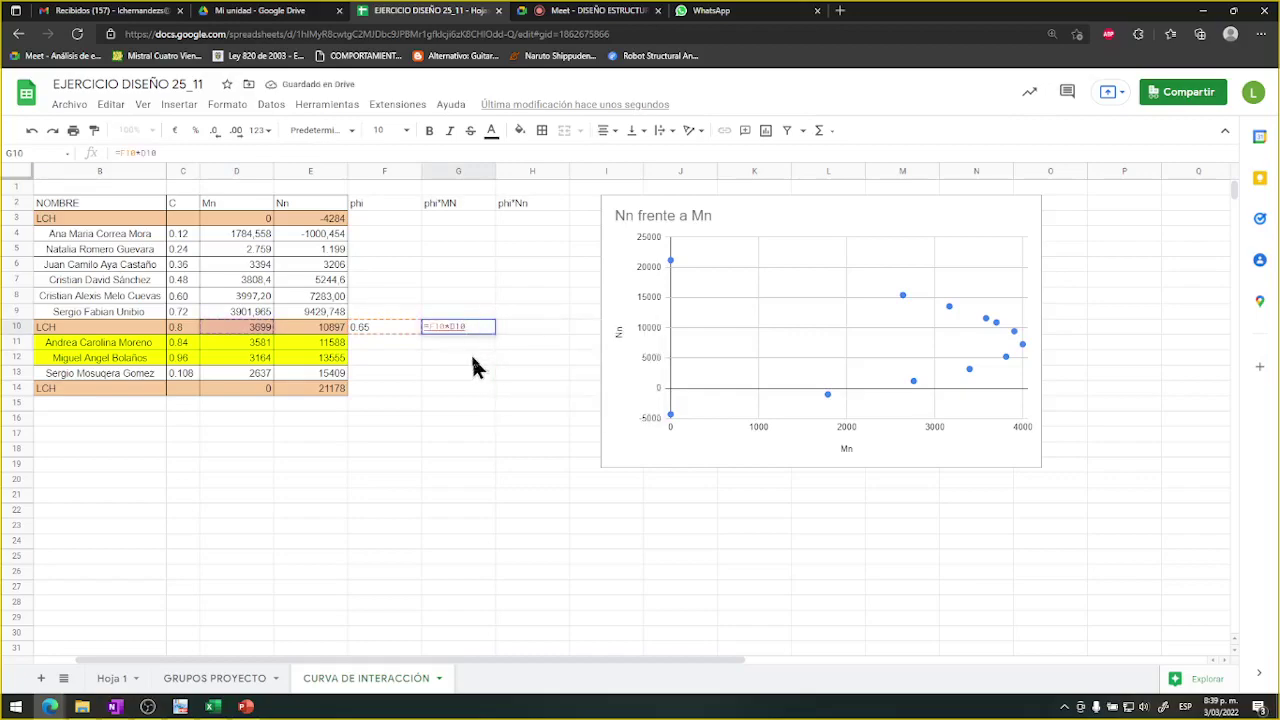
click(388, 326)
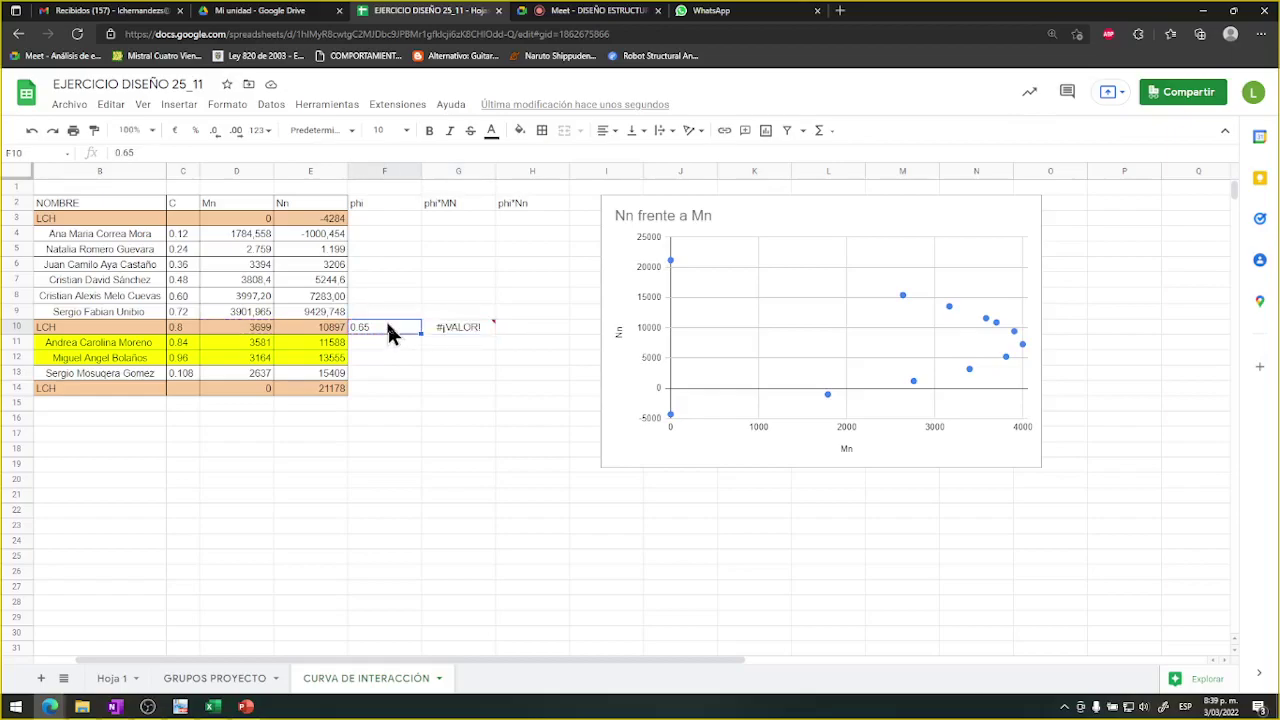
text(0,65)
key(Return)
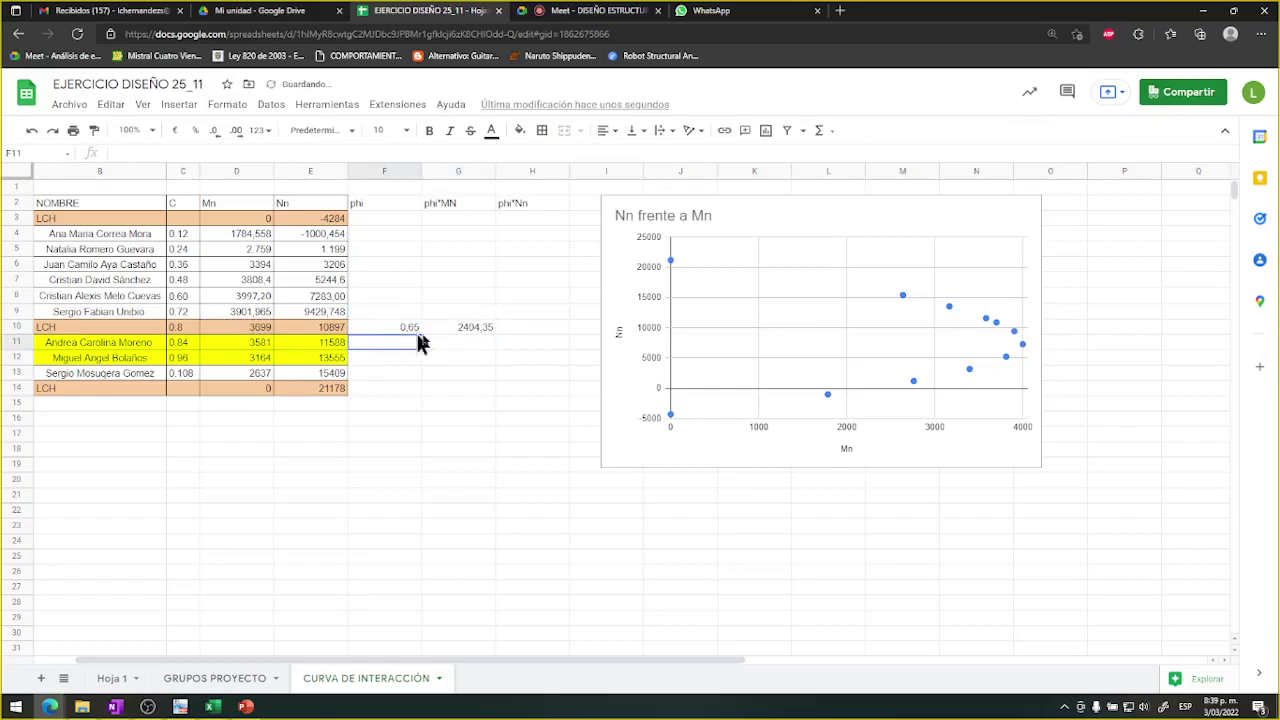
Enter =F10*E10 in H10, giving 7083,05, and review the row 10 results.
click(527, 330)
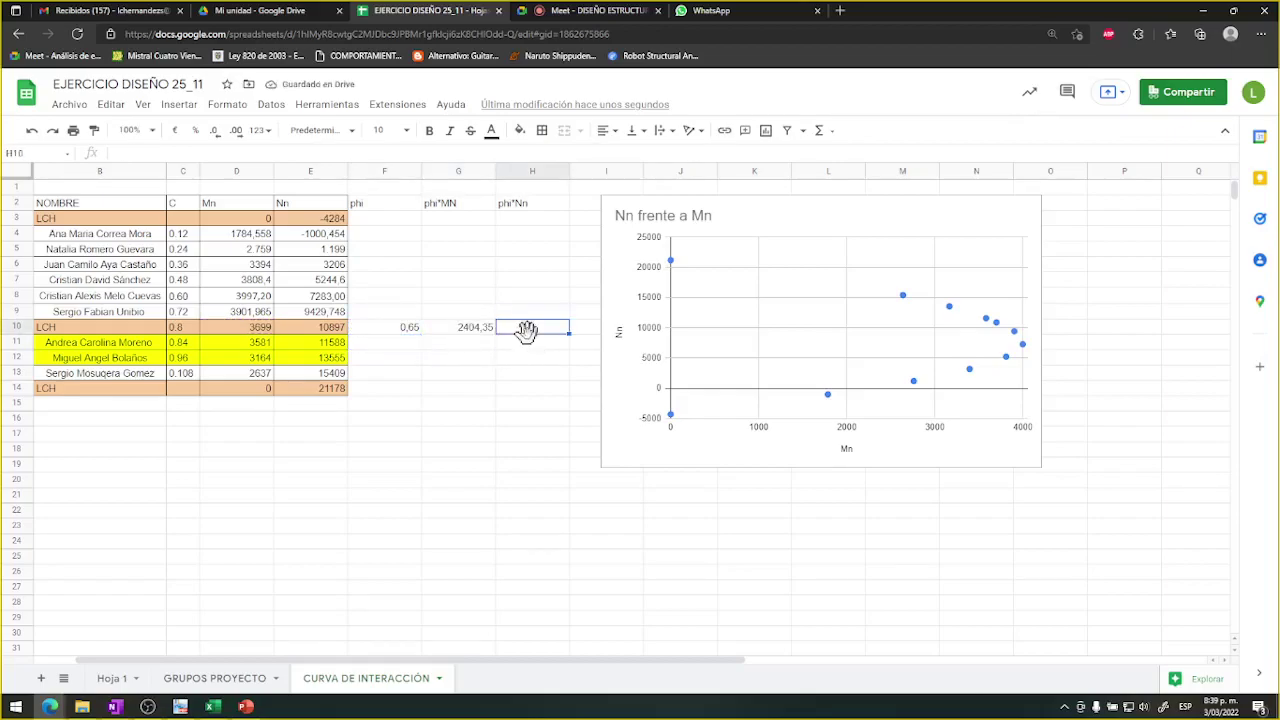
text(=)
click(374, 316)
click(377, 325)
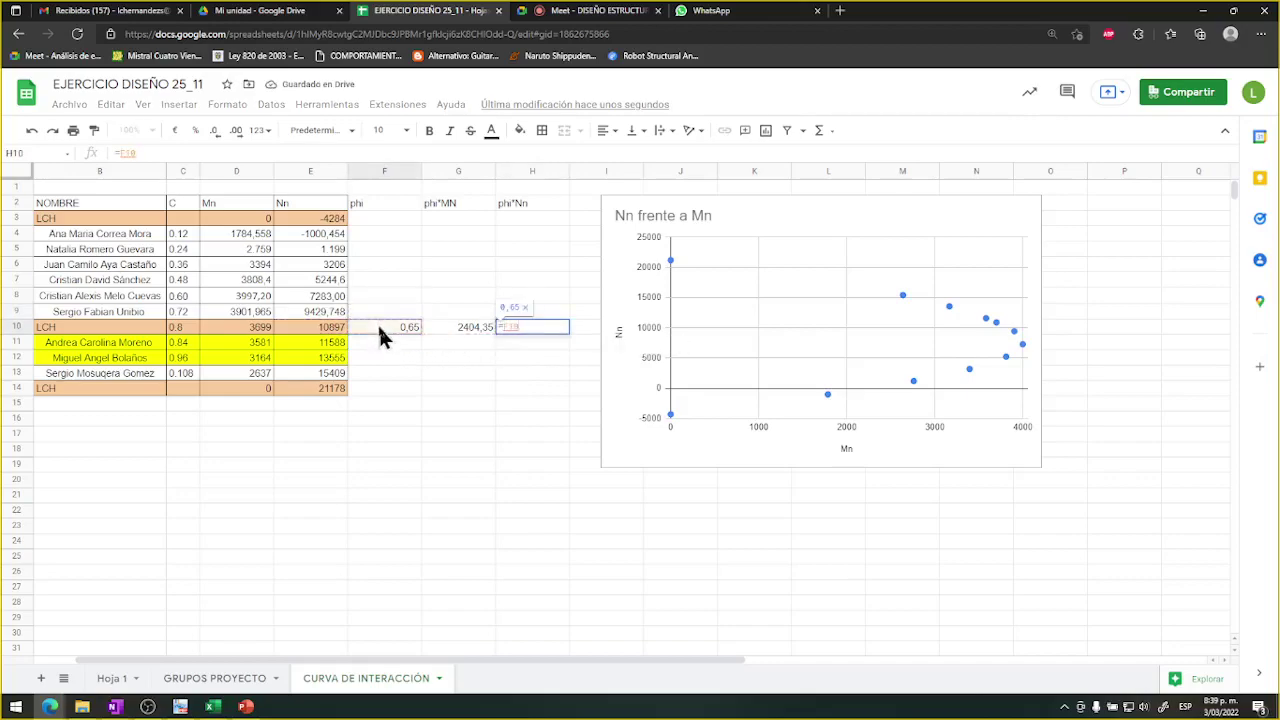
text(*)
click(329, 333)
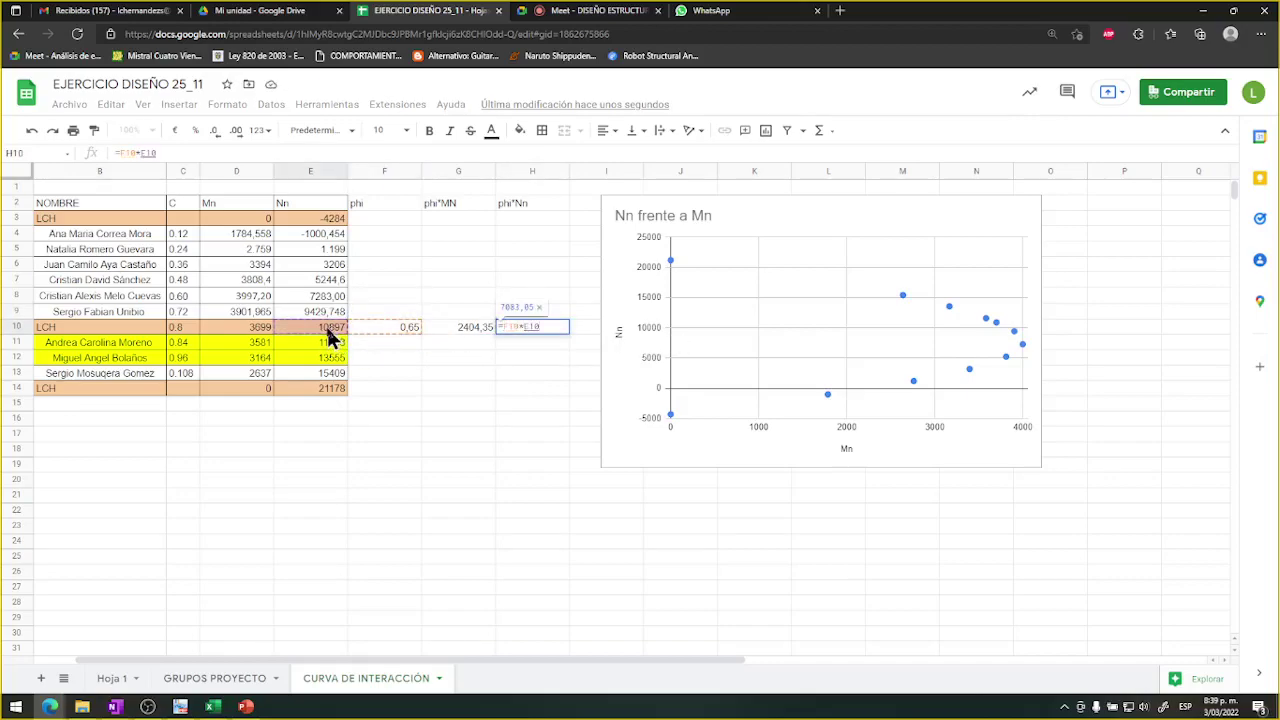
key(Return)
drag(407, 329, 519, 330)
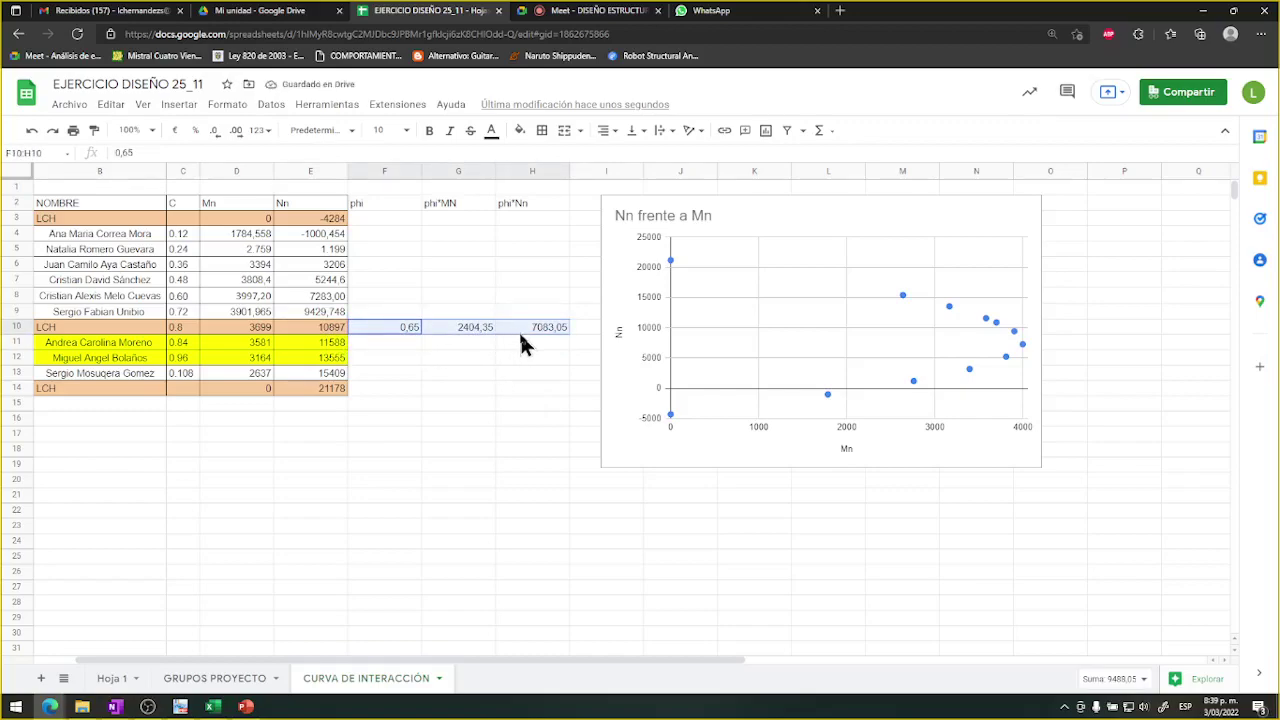
drag(220, 331, 285, 336)
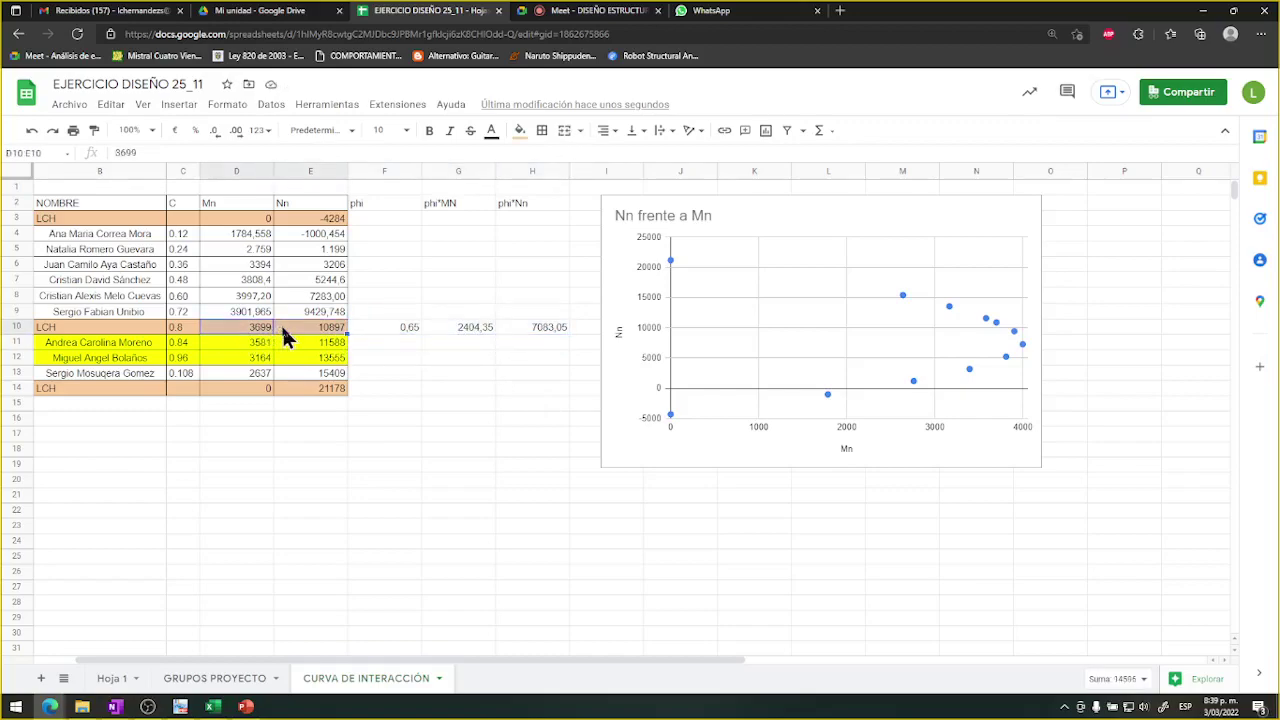
Type phi 0.65 in F14 and copy the G10:H10 formulas down rows 3 to 14.
click(115, 216)
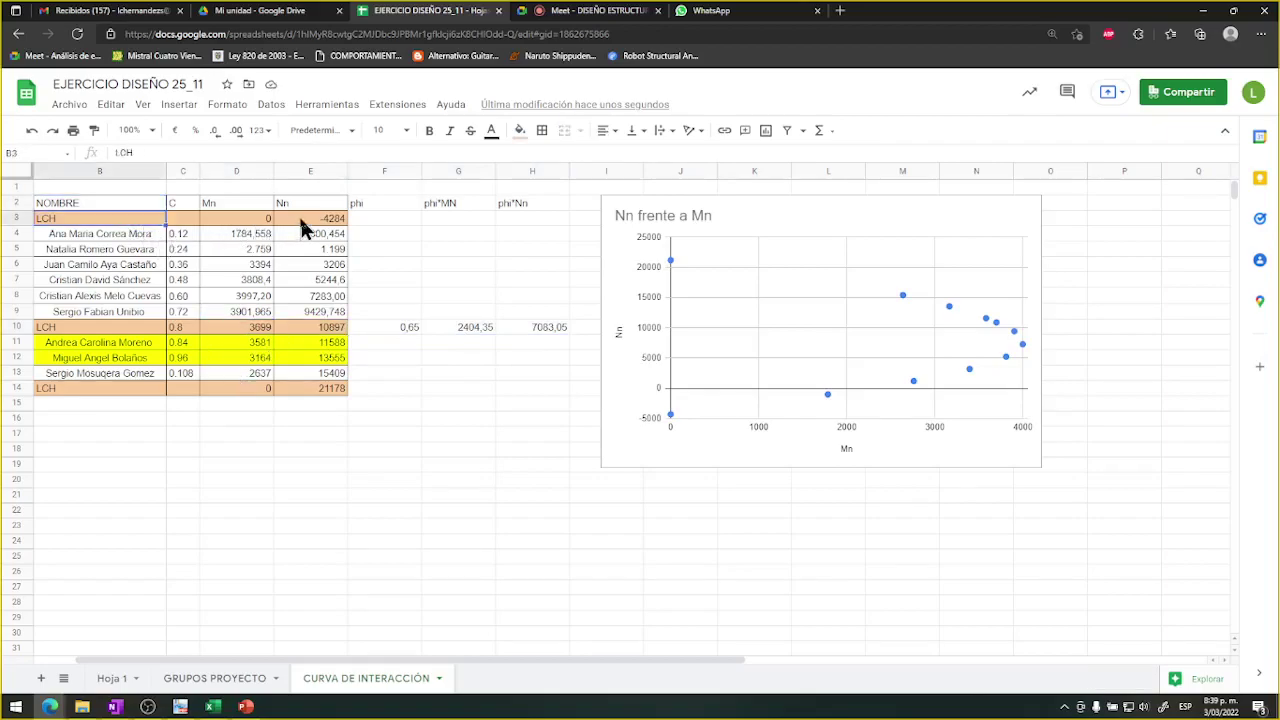
drag(188, 391, 305, 389)
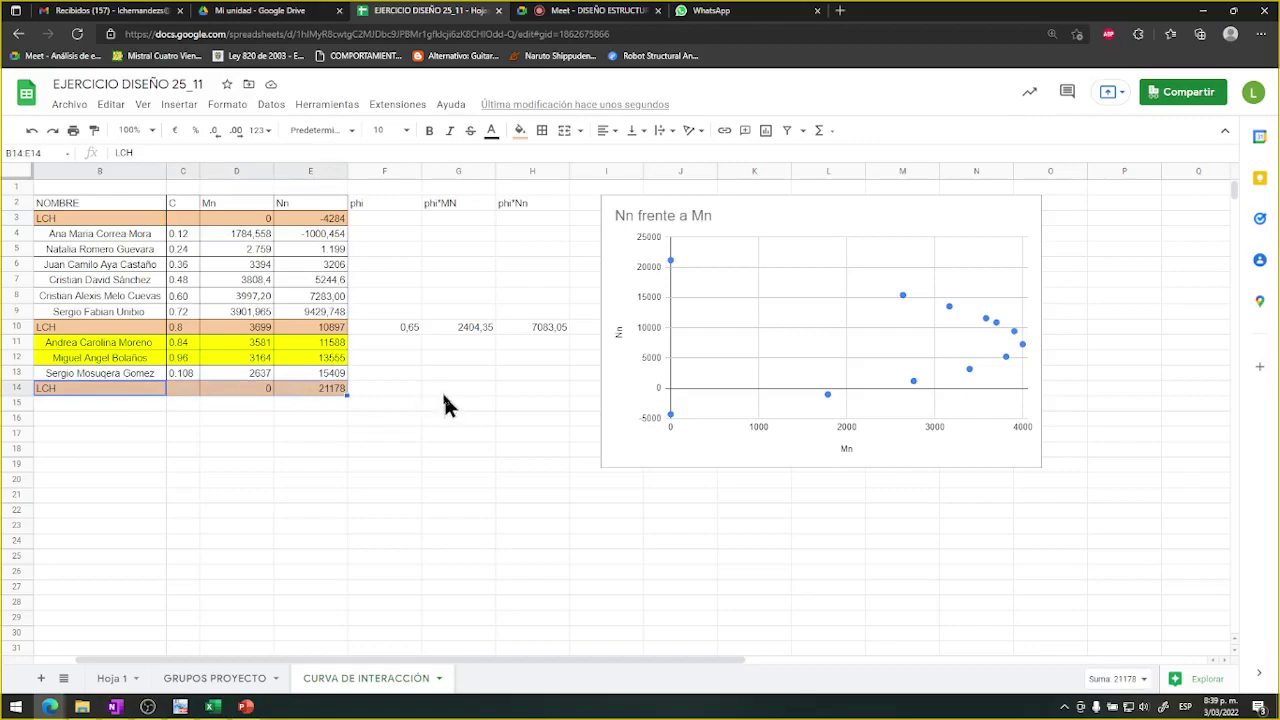
click(393, 390)
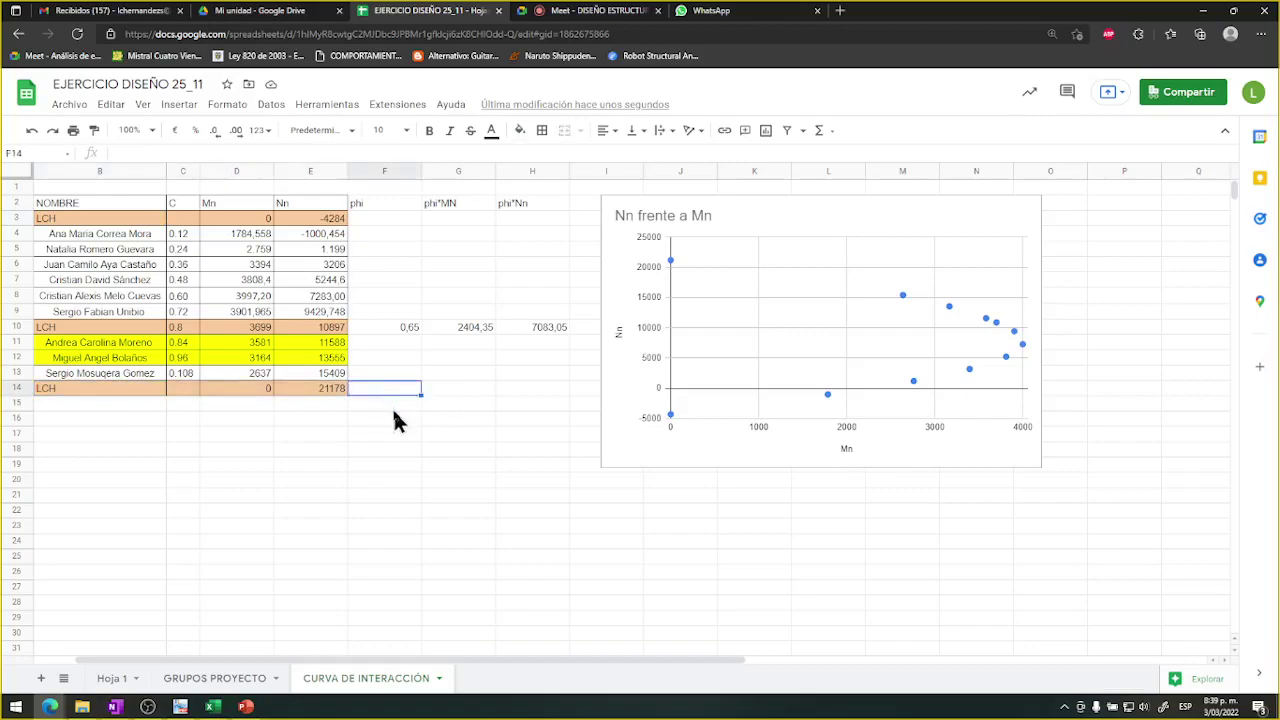
text(0.65)
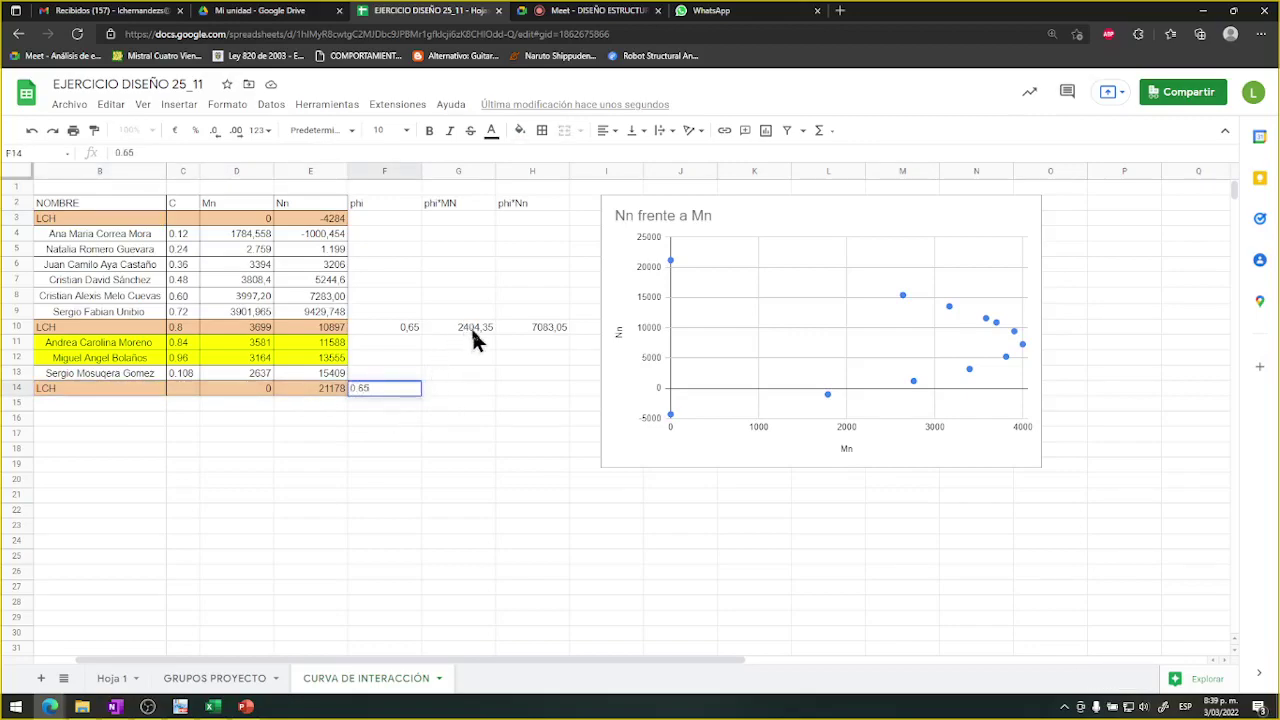
drag(471, 327, 502, 327)
key(ctrl+c)
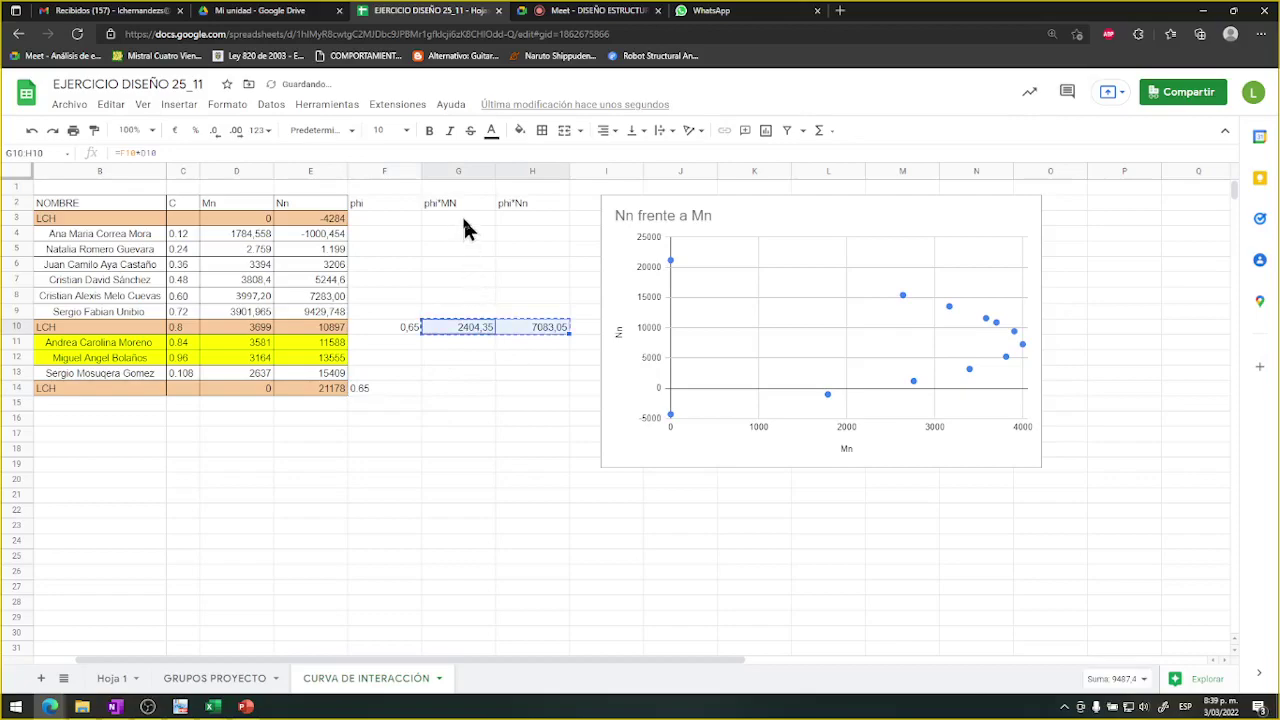
drag(463, 220, 464, 390)
key(ctrl+v)
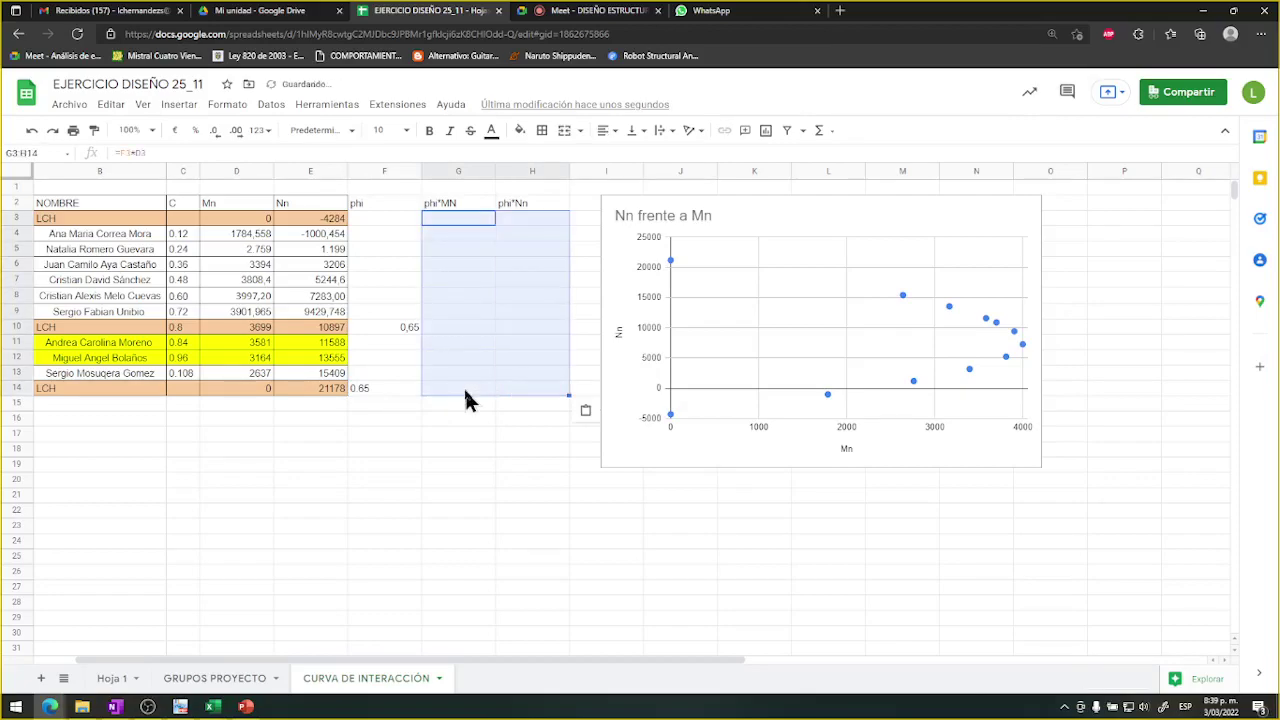
Set phi to 0,65 in F14 and 0,9 in F3.
click(464, 390)
click(388, 391)
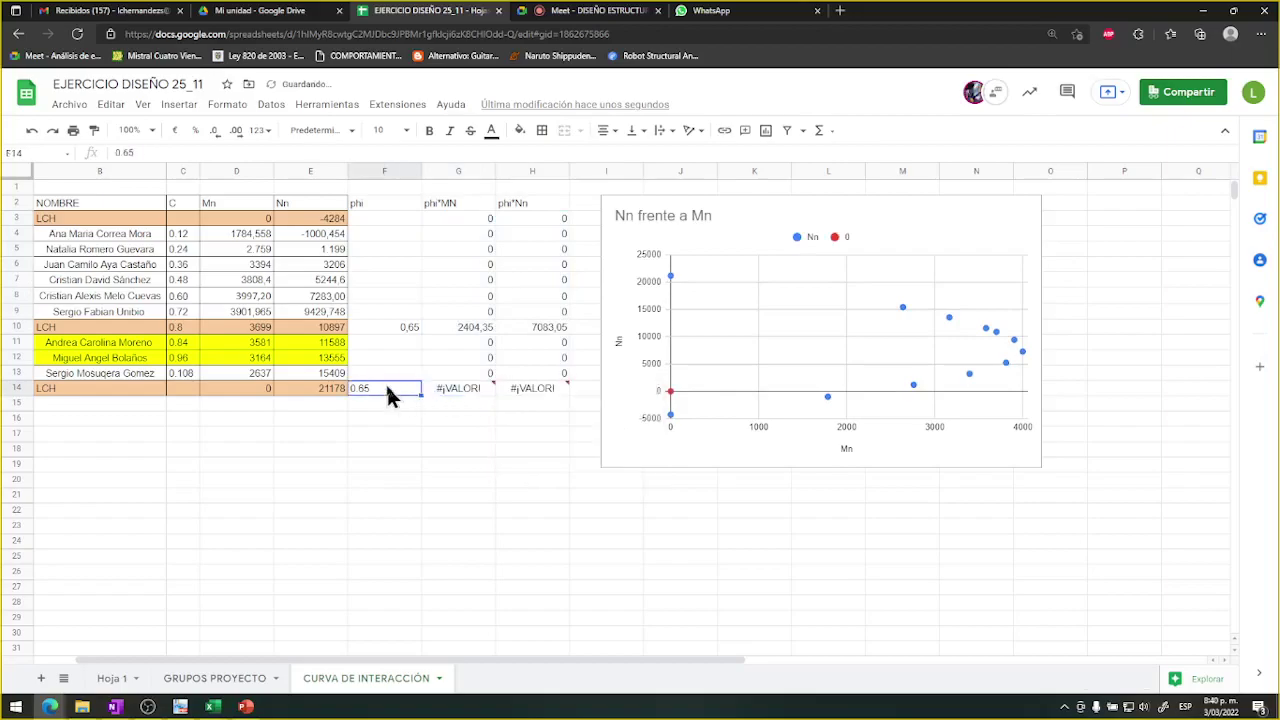
text(0,65)
key(Return)
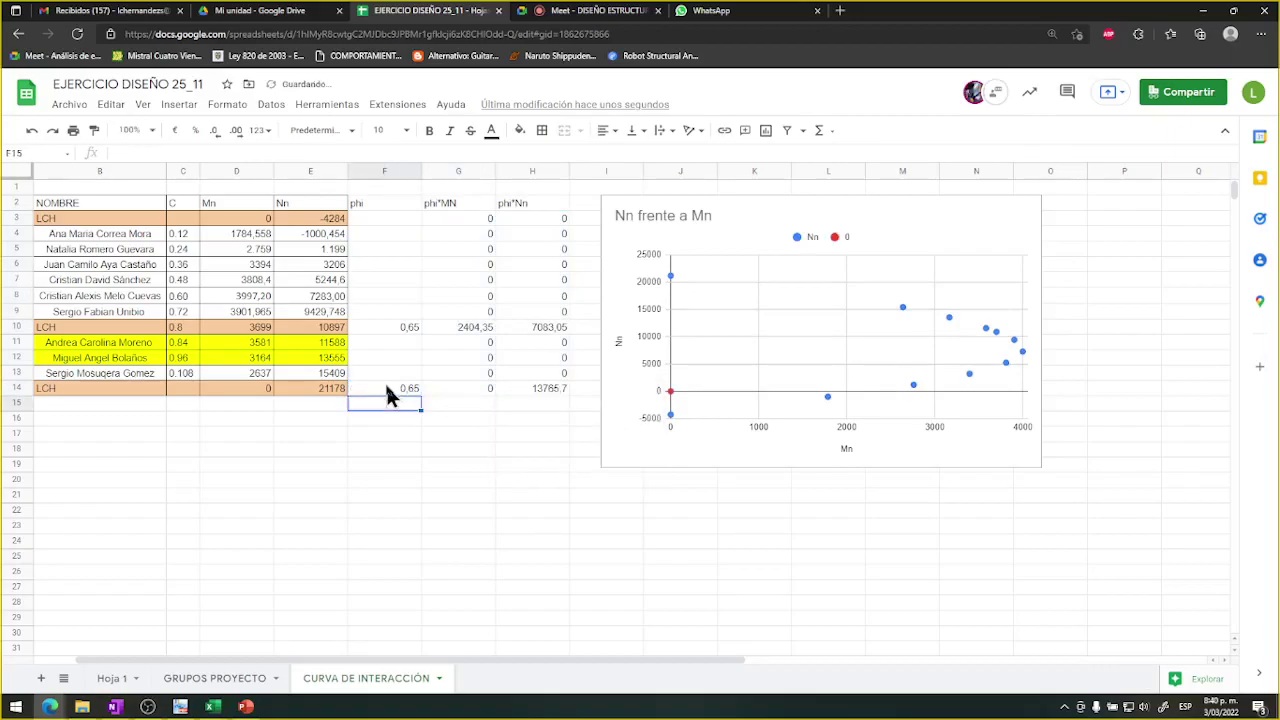
click(366, 219)
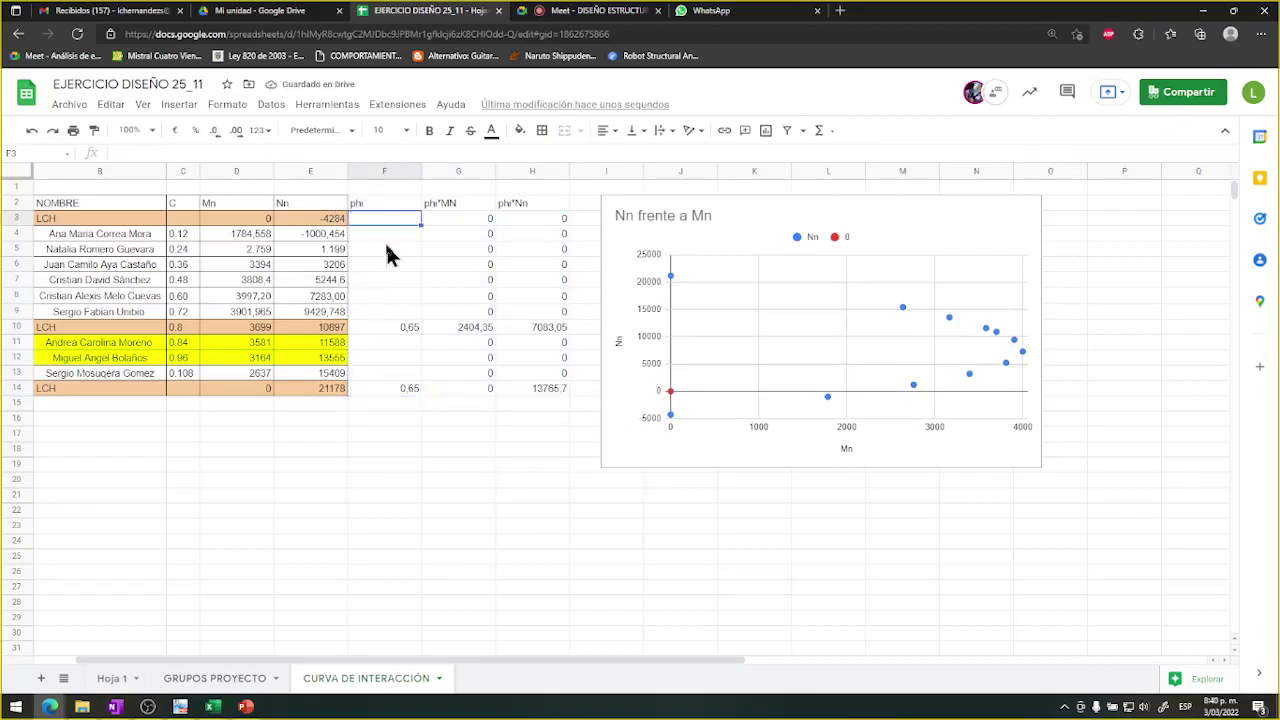
text(0,9)
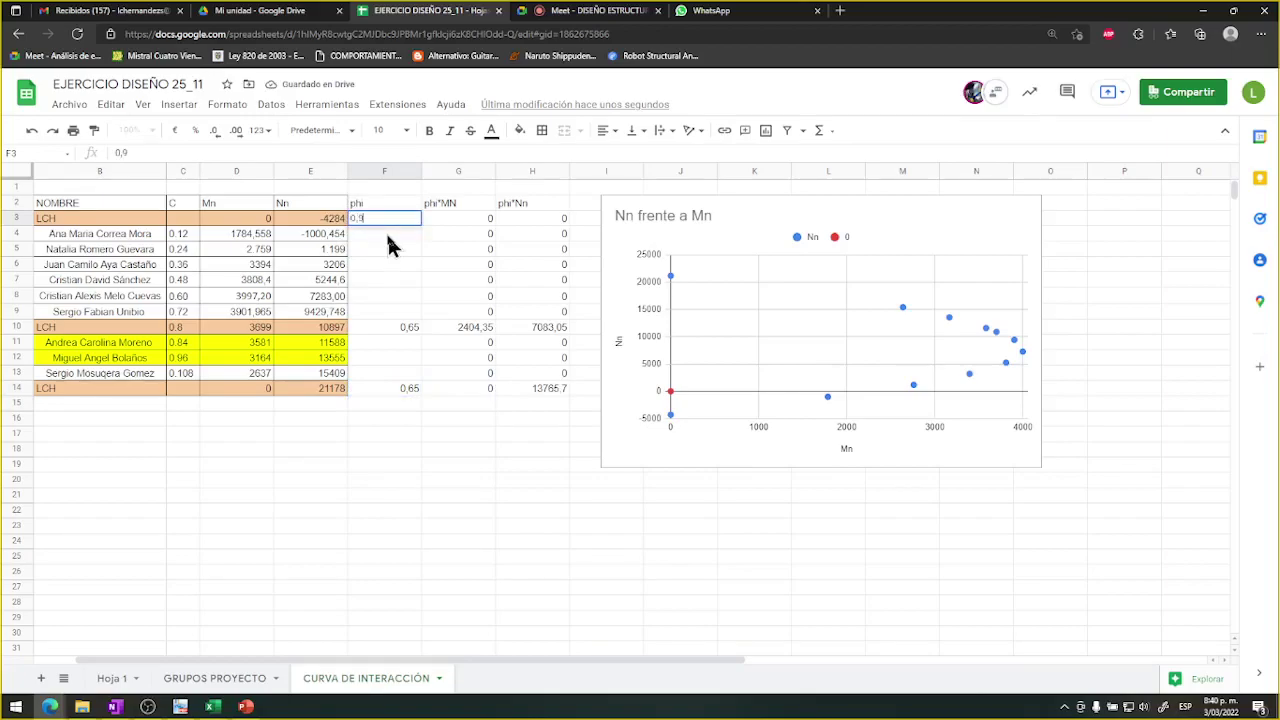
key(Return)
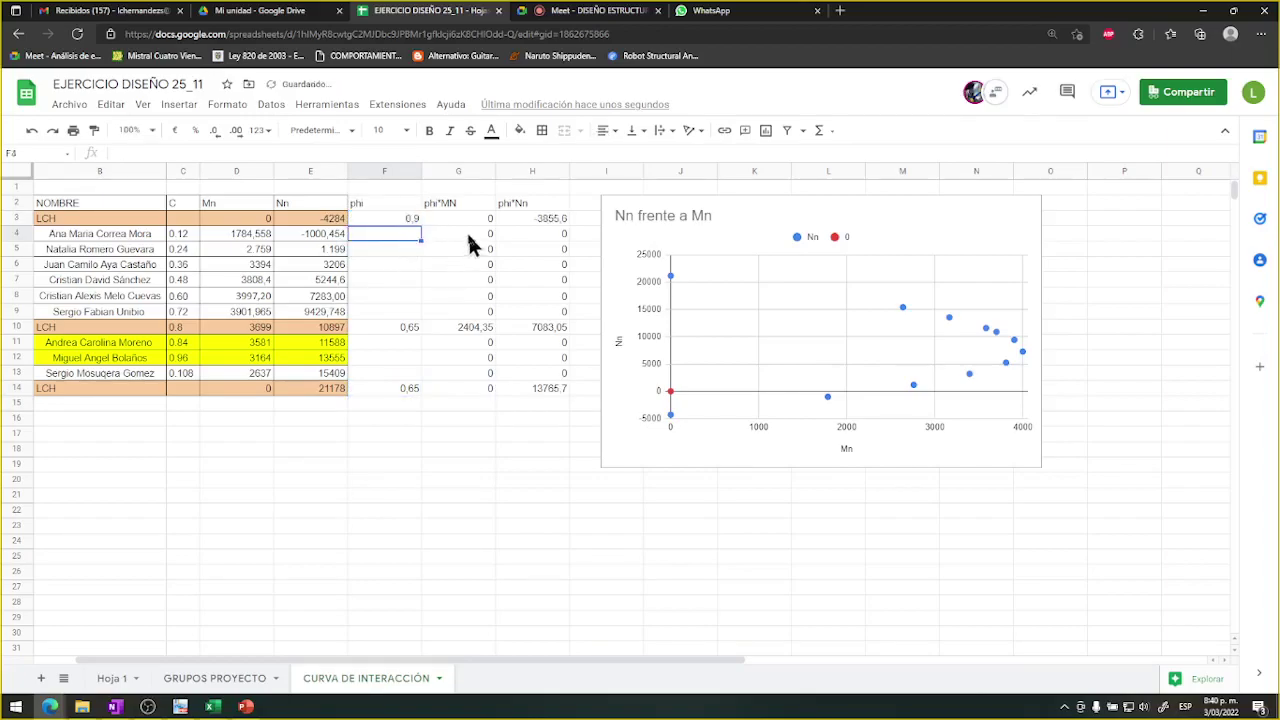
Review the phi results in rows 3, 10 and 14 and the empty phi cells in rows 11–13.
drag(412, 221, 540, 215)
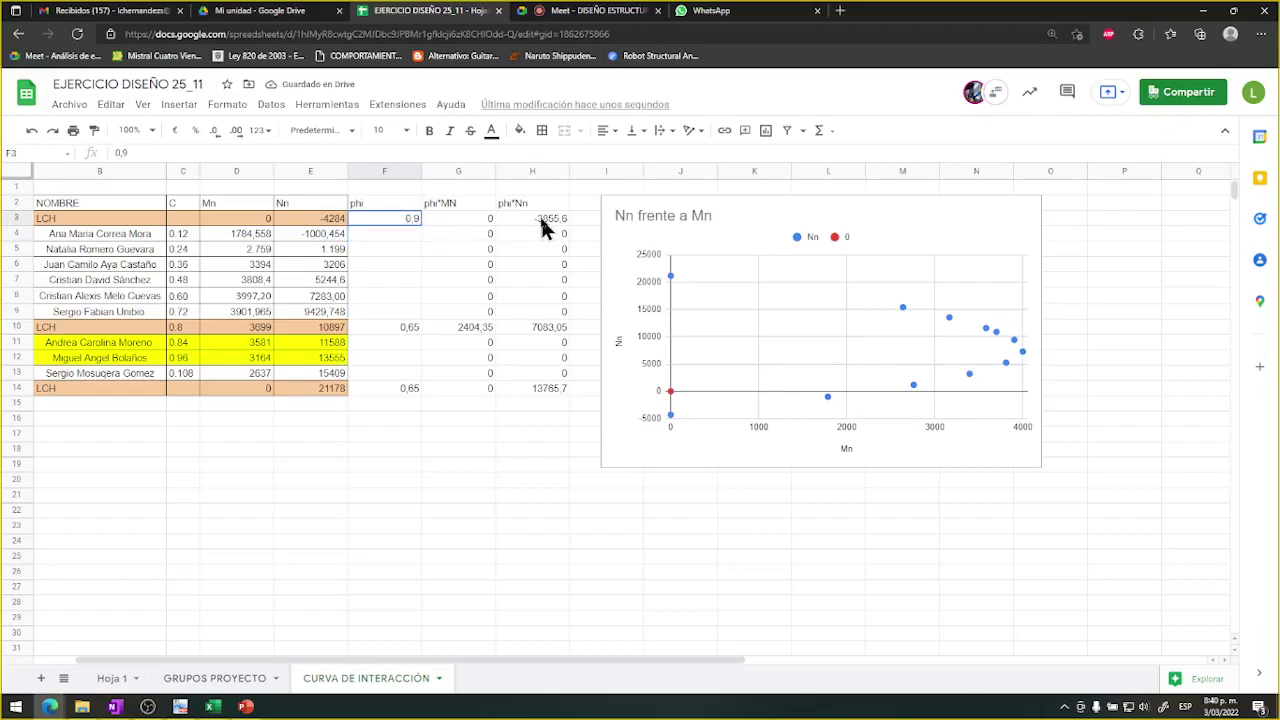
drag(401, 329, 533, 333)
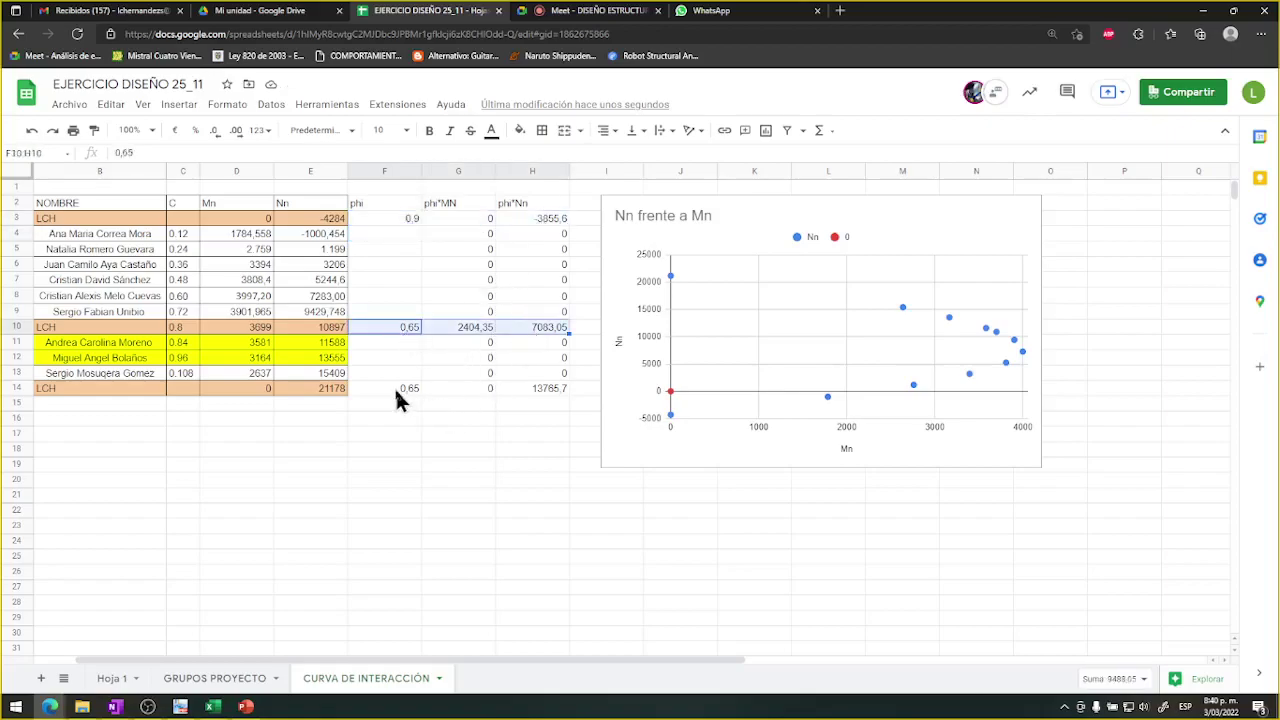
drag(395, 388, 534, 392)
drag(397, 240, 390, 378)
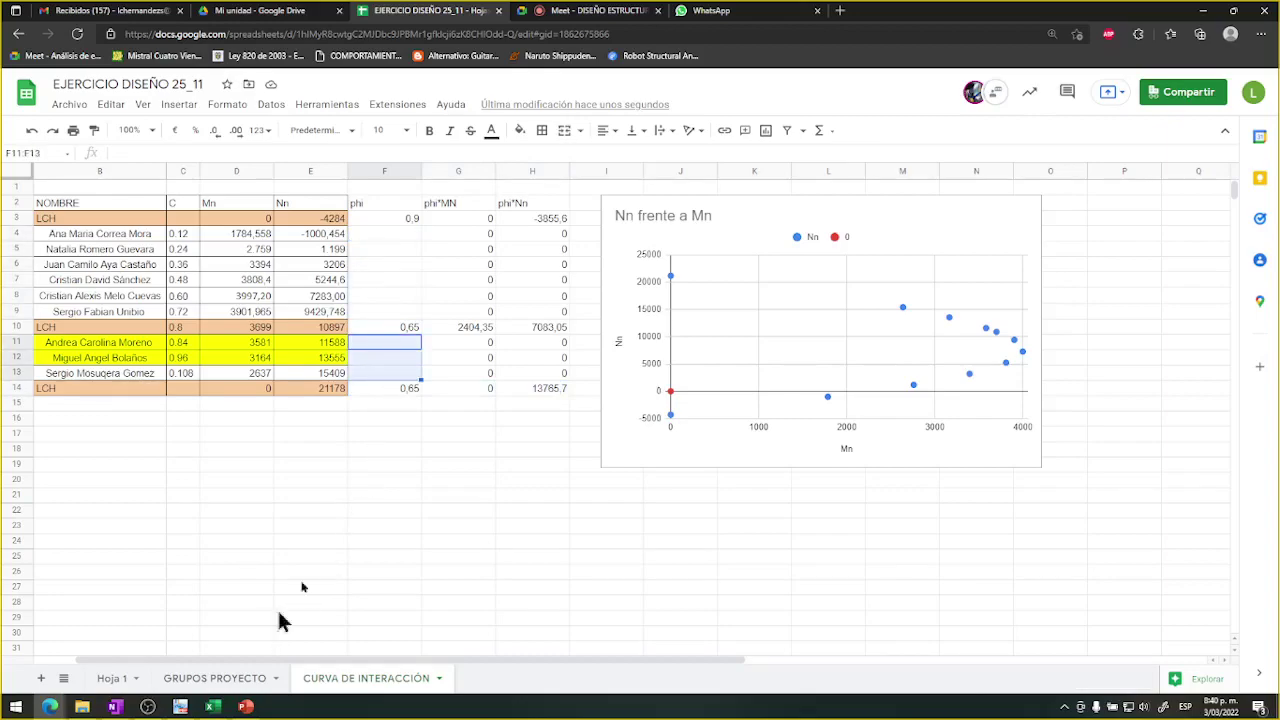
click(246, 707)
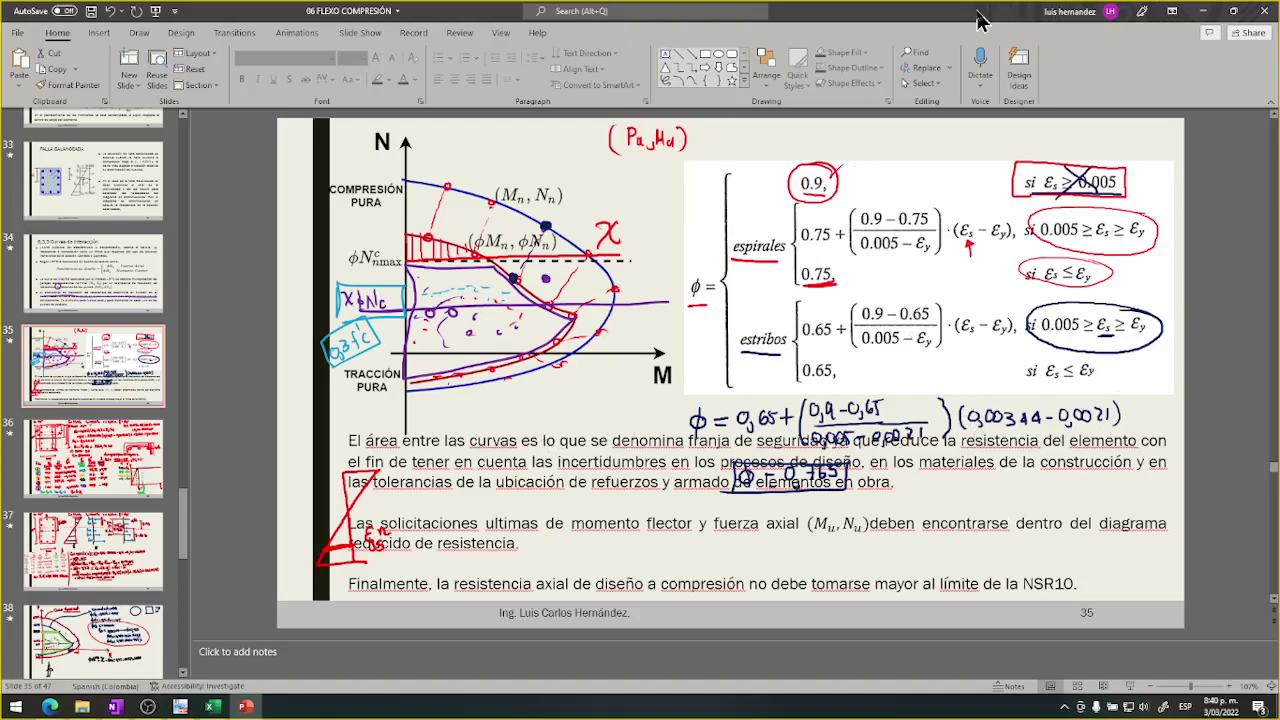
Snap PowerPoint to the right half, zoom in twice and scroll to slide 35's phi formula.
drag(950, 28, 1245, 302)
click(1129, 637)
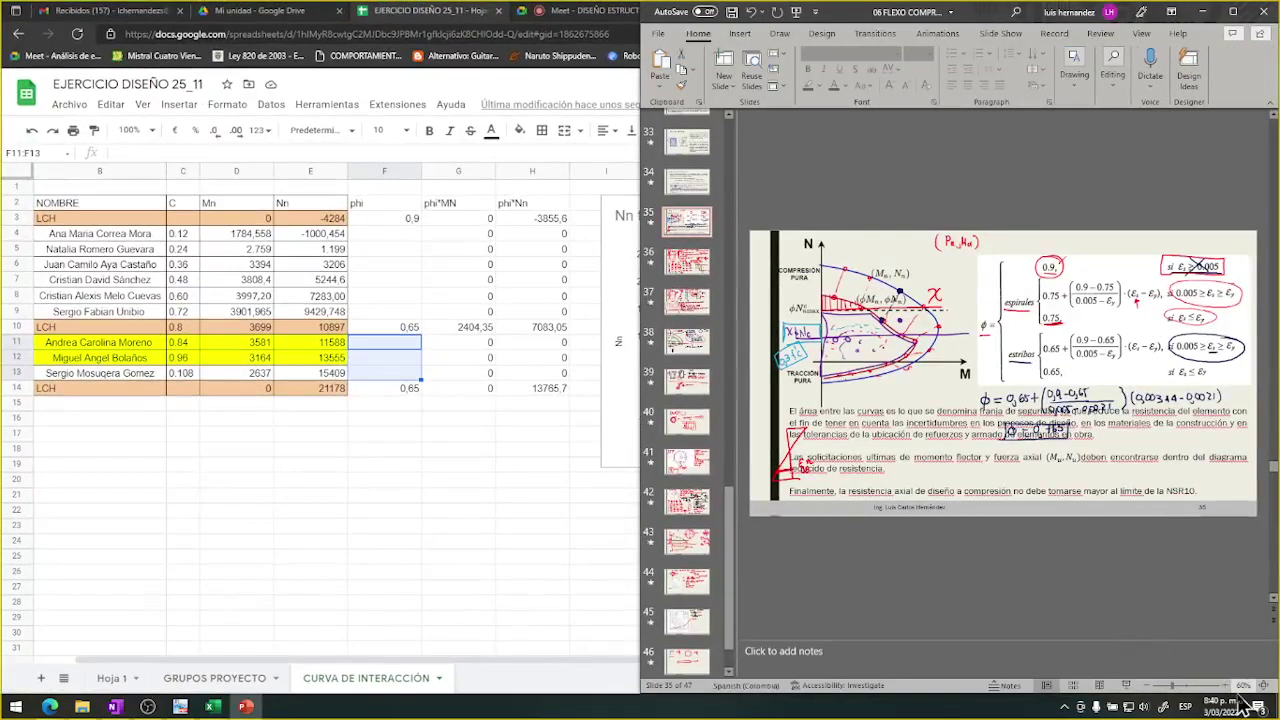
click(1227, 686)
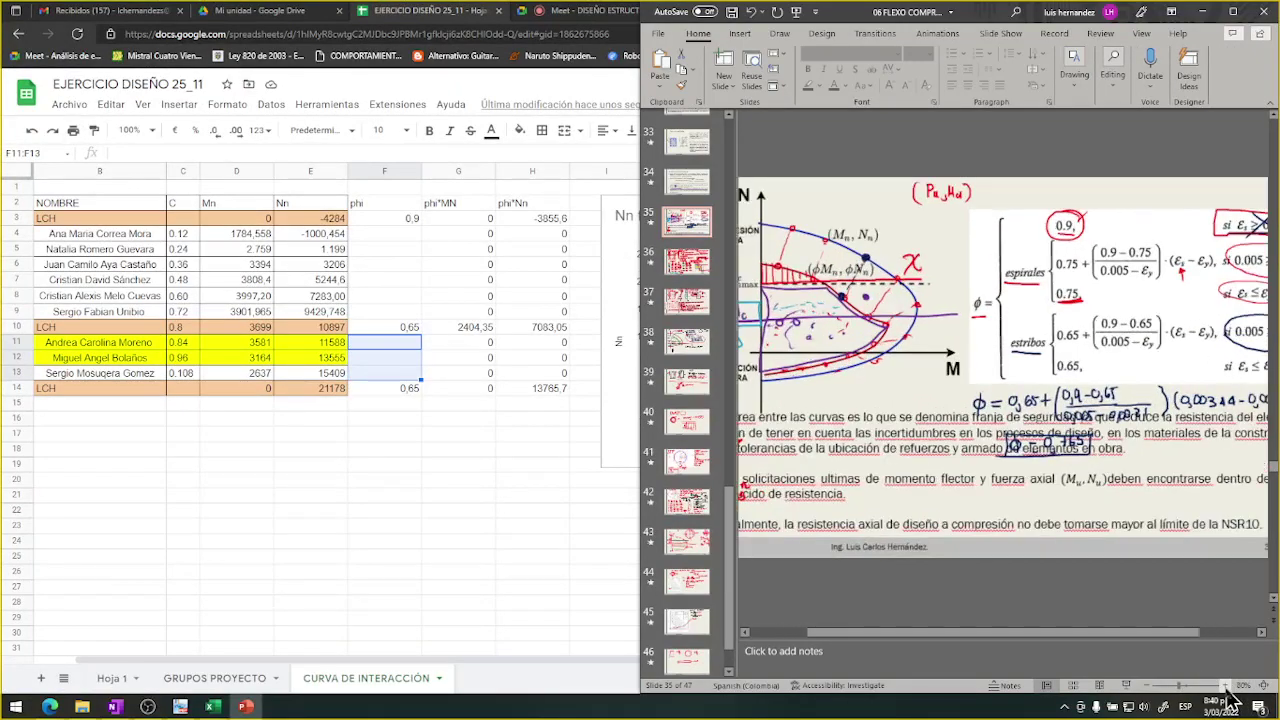
click(1227, 686)
drag(1148, 634, 1213, 640)
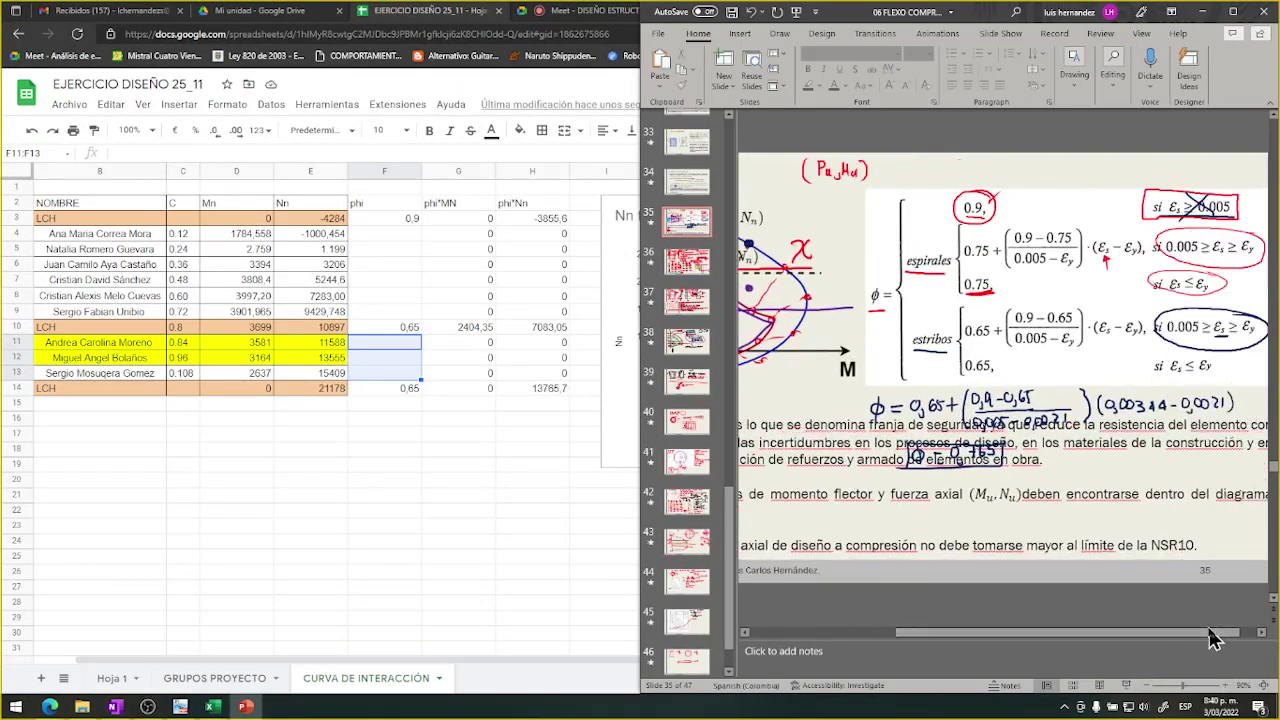
click(1246, 643)
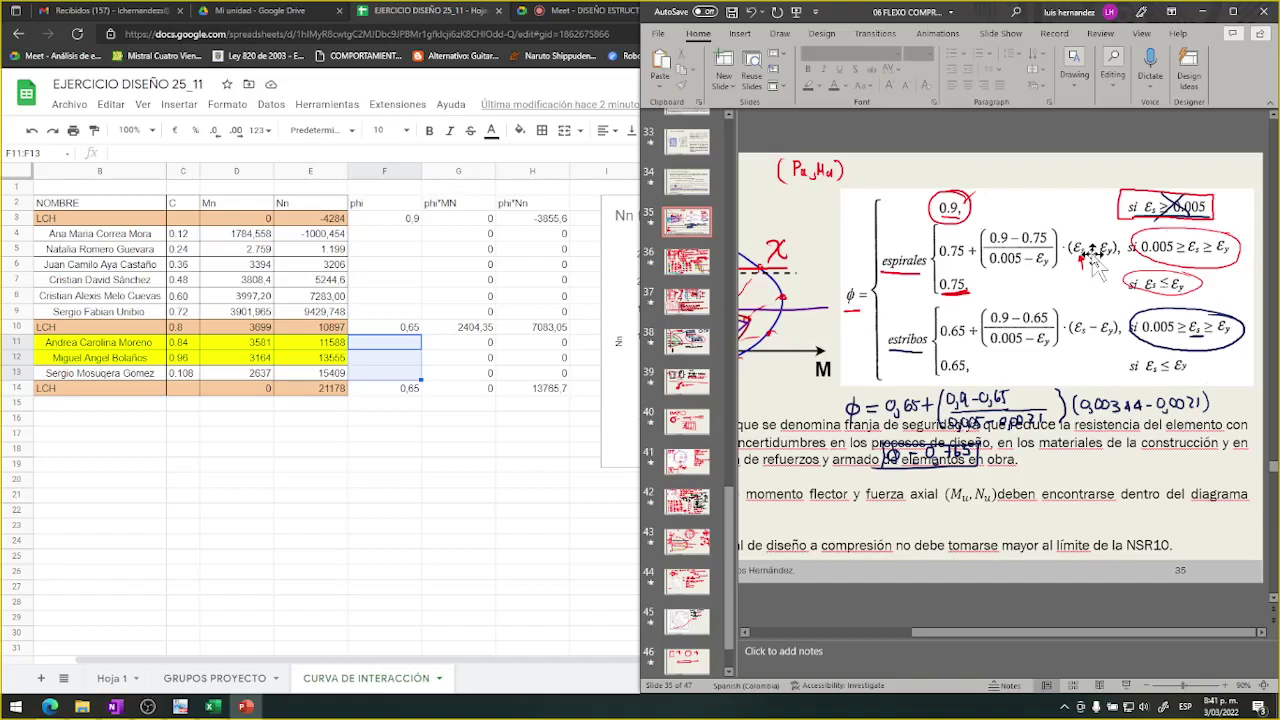
click(123, 710)
scroll(252, 393, down, 3)
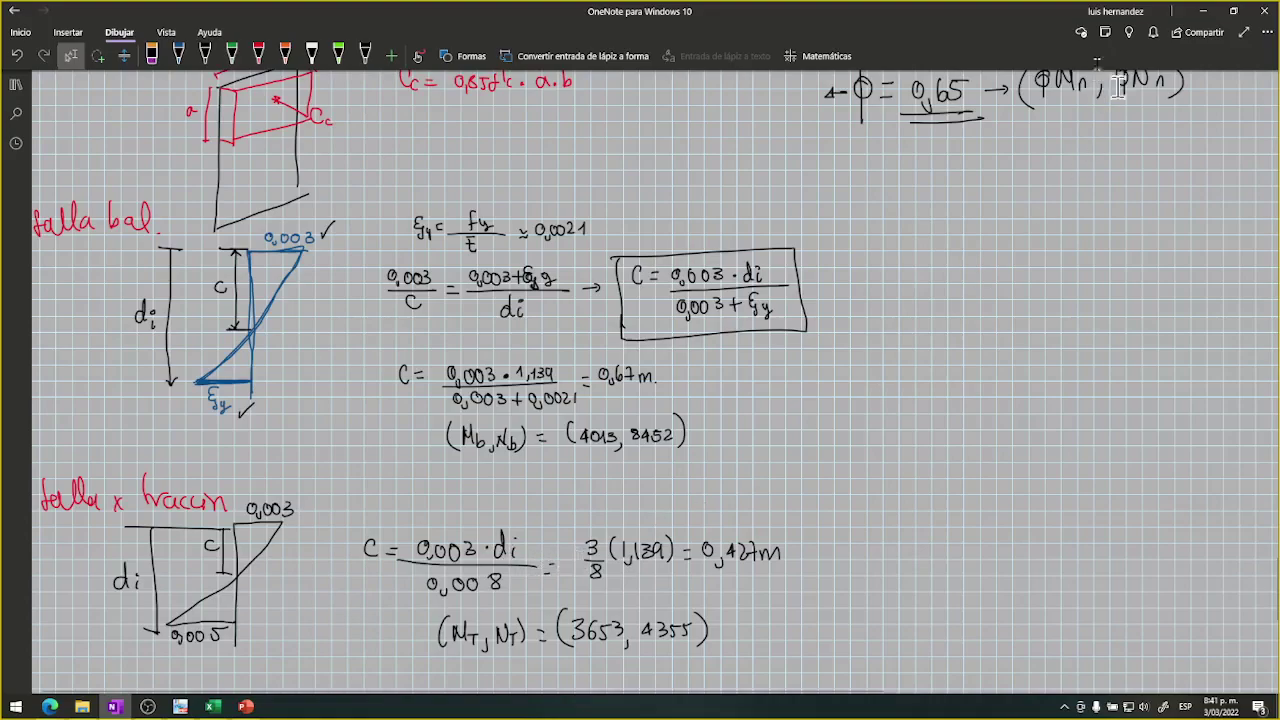
click(1203, 12)
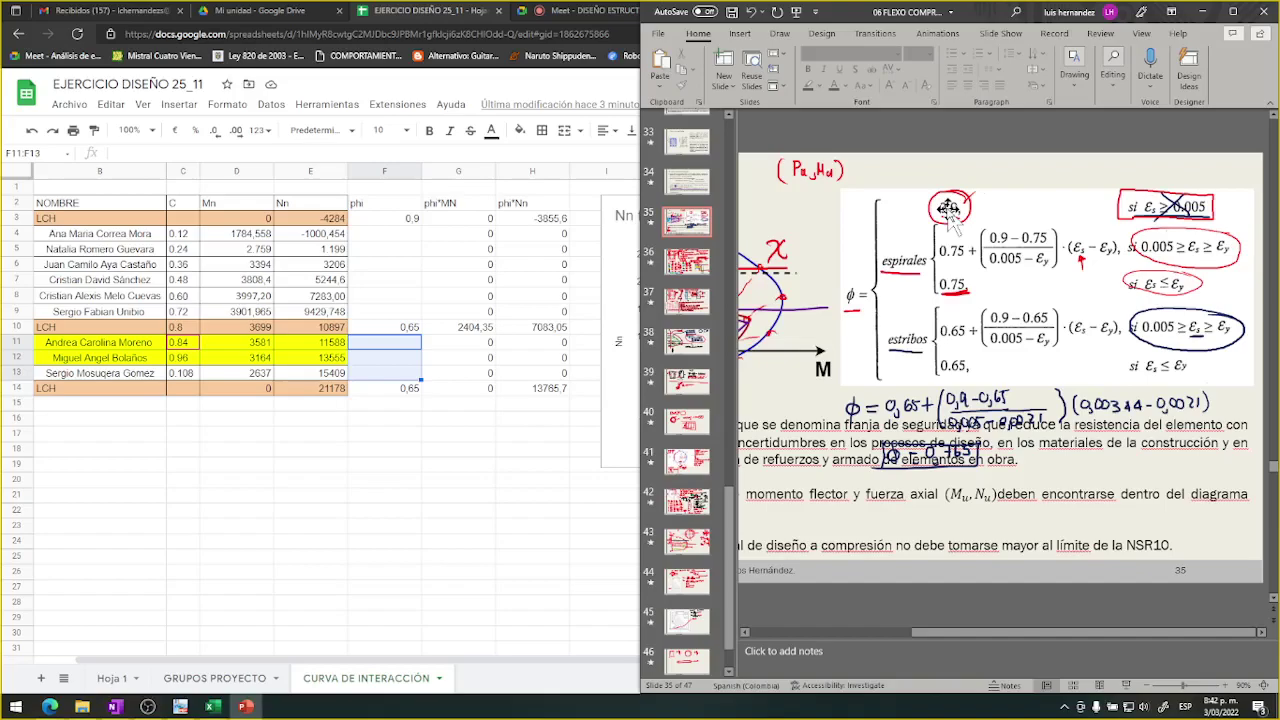
click(487, 36)
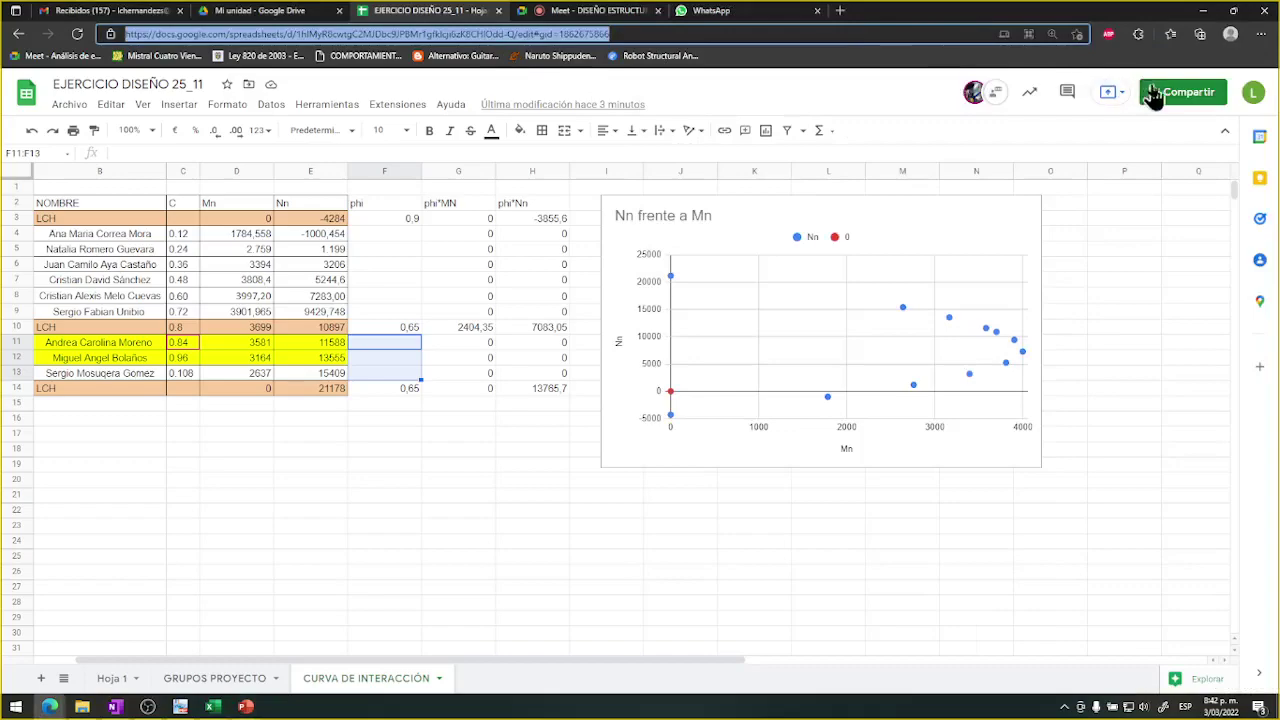
Copy the spreadsheet's share link, post it in the Meet chat and minimize Chrome.
click(1148, 93)
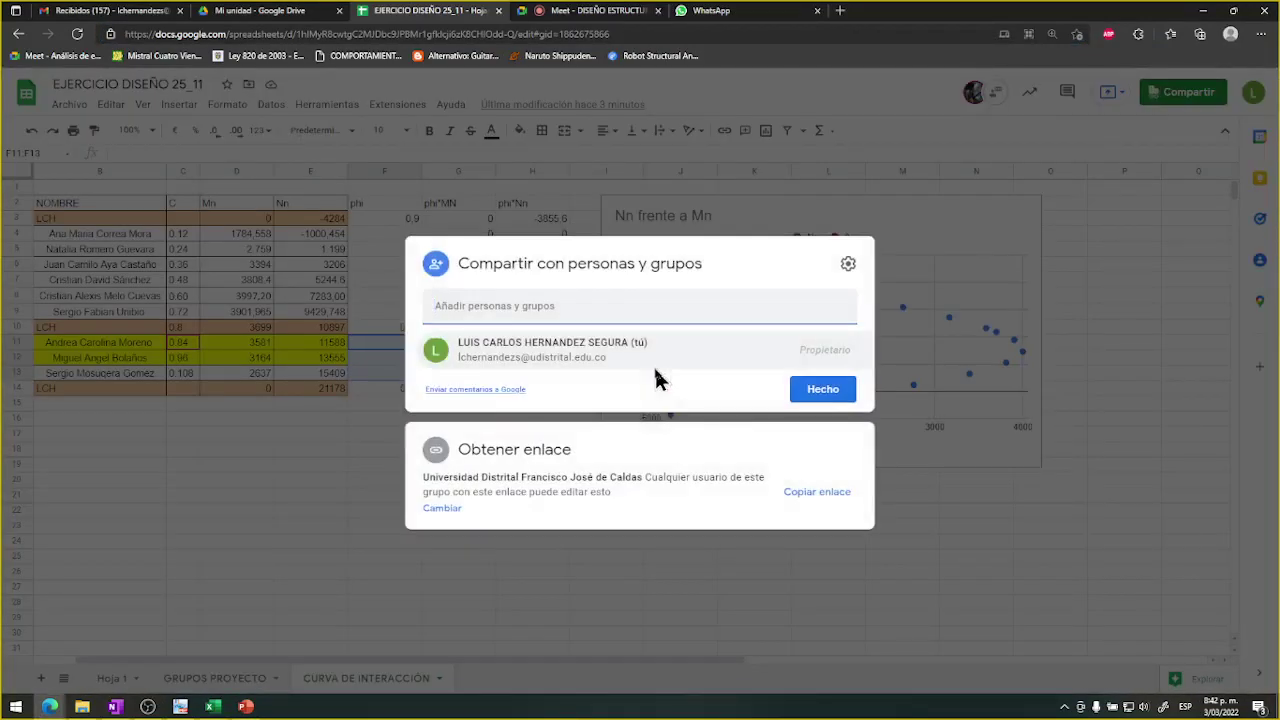
click(815, 492)
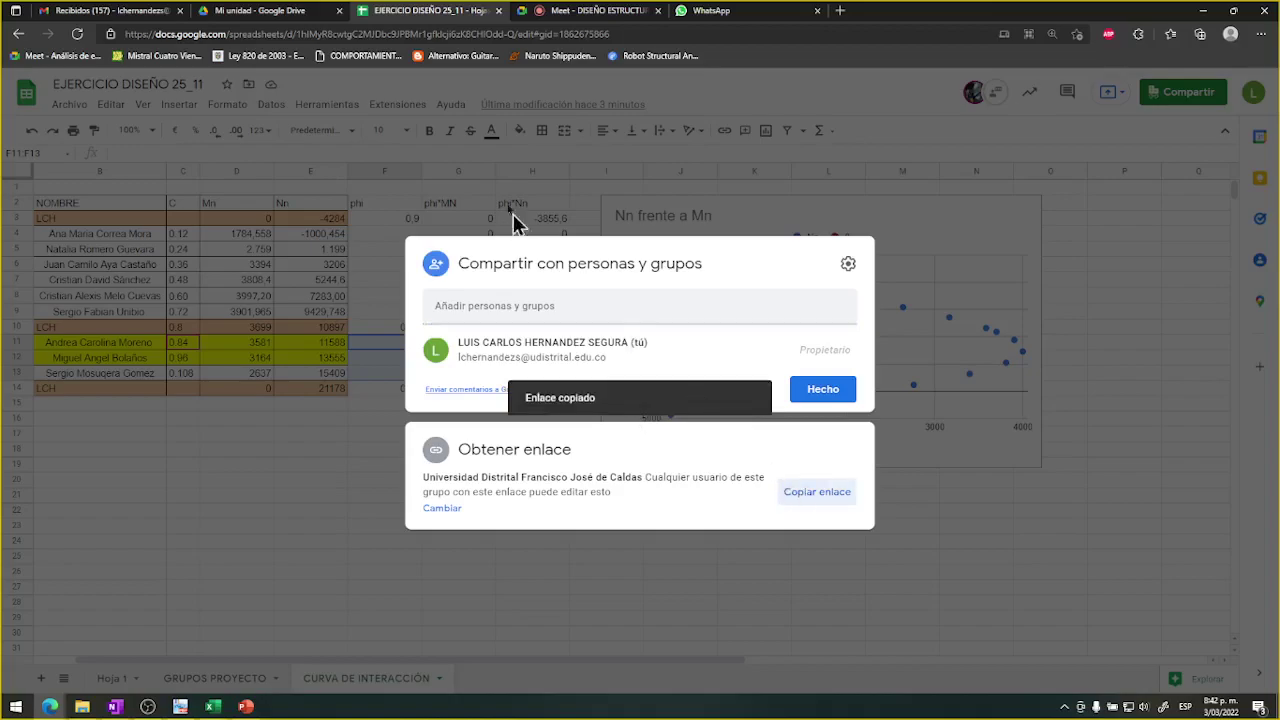
click(598, 10)
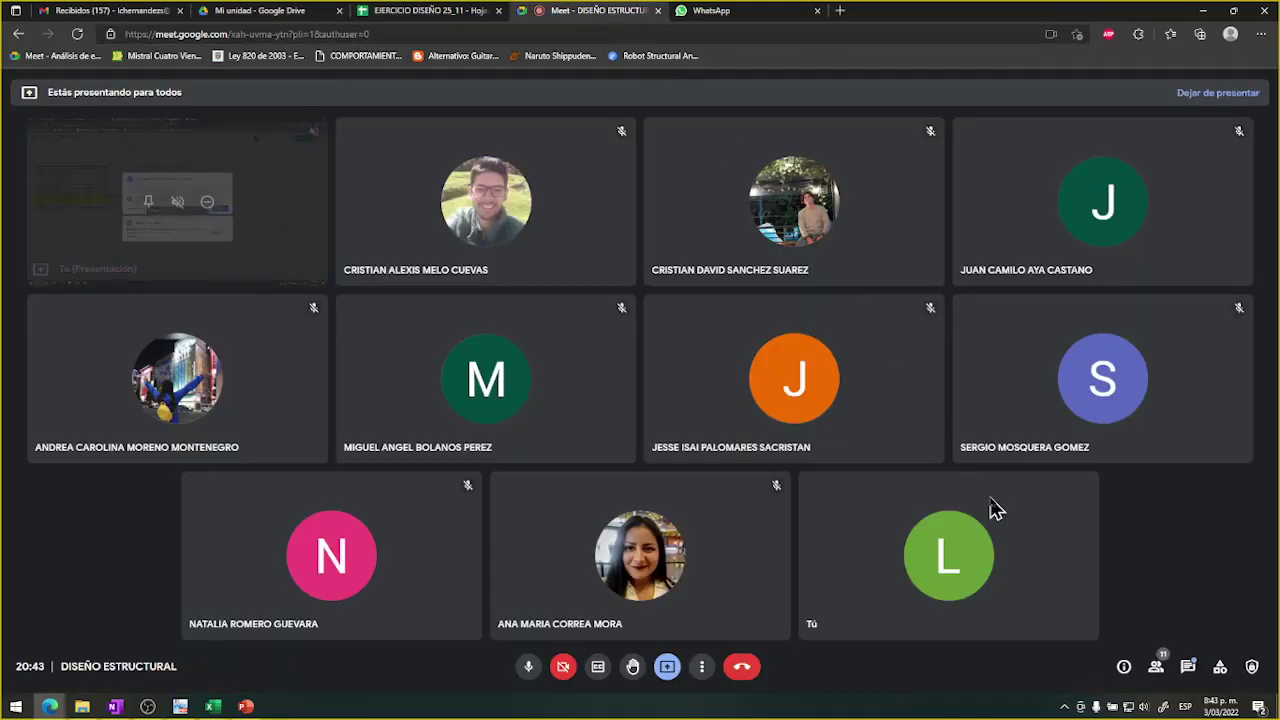
click(1189, 667)
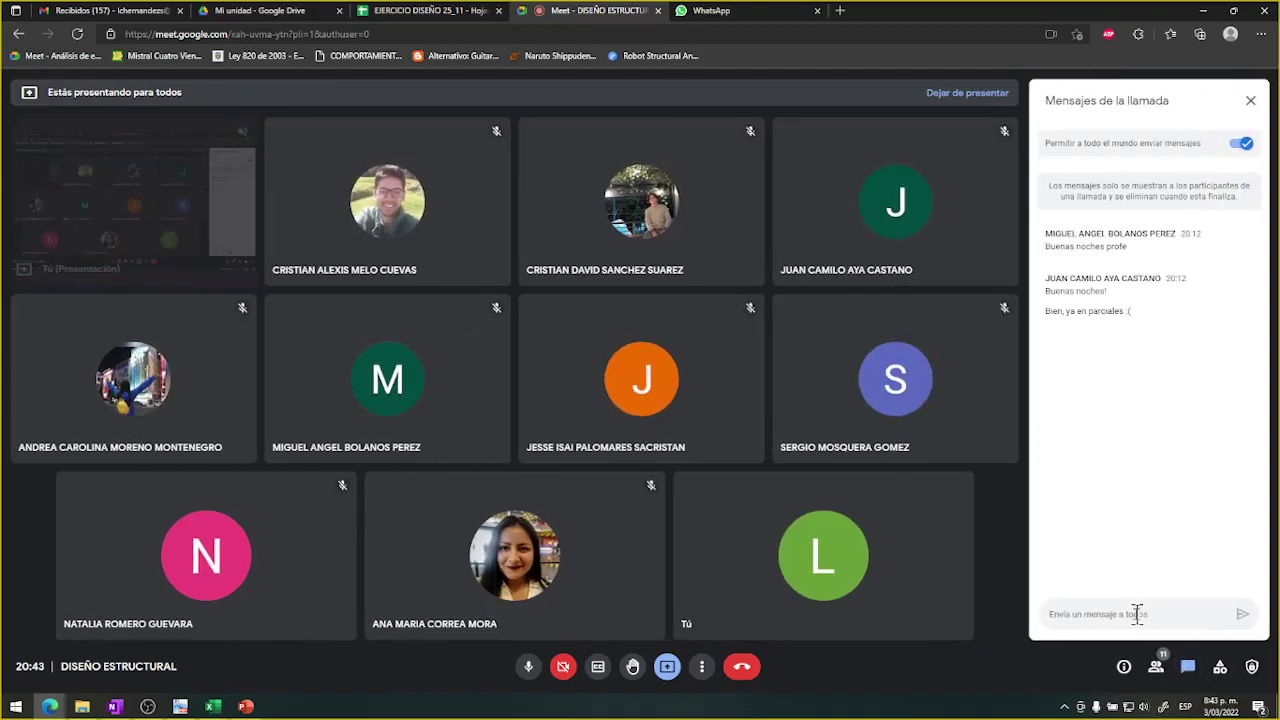
click(1137, 614)
key(Return)
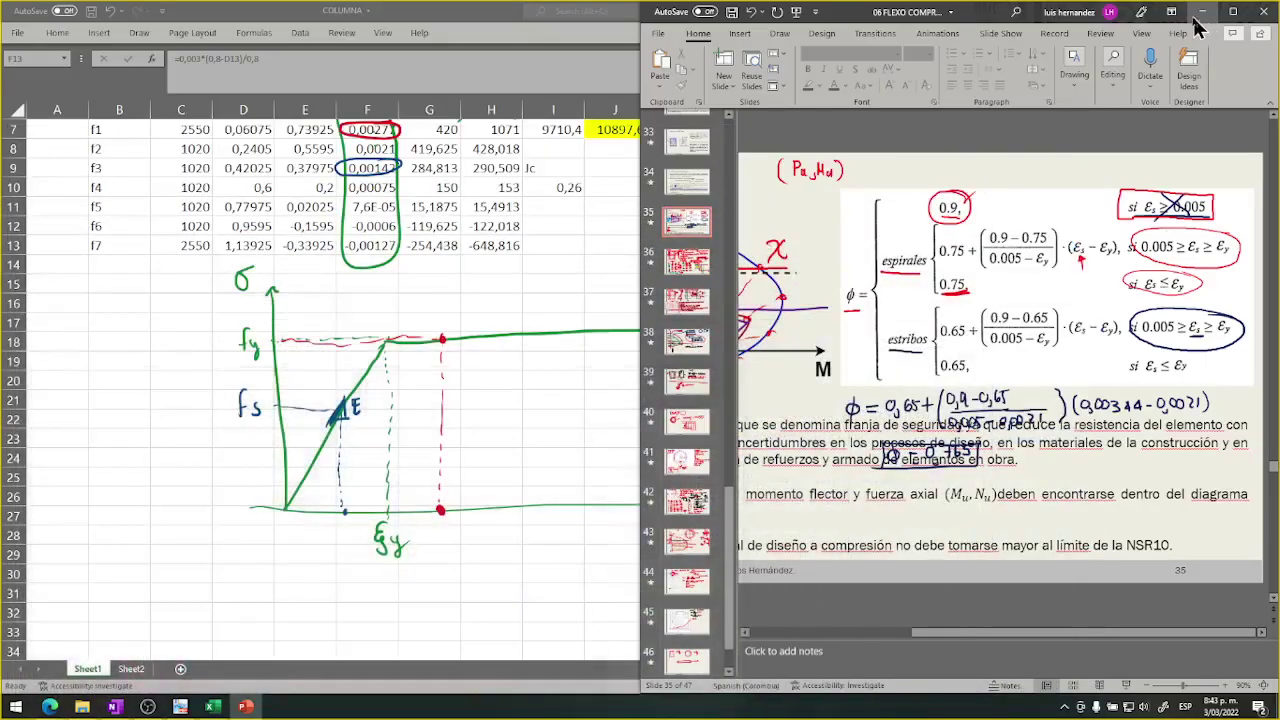
click(1204, 11)
scroll(580, 259, up, 2)
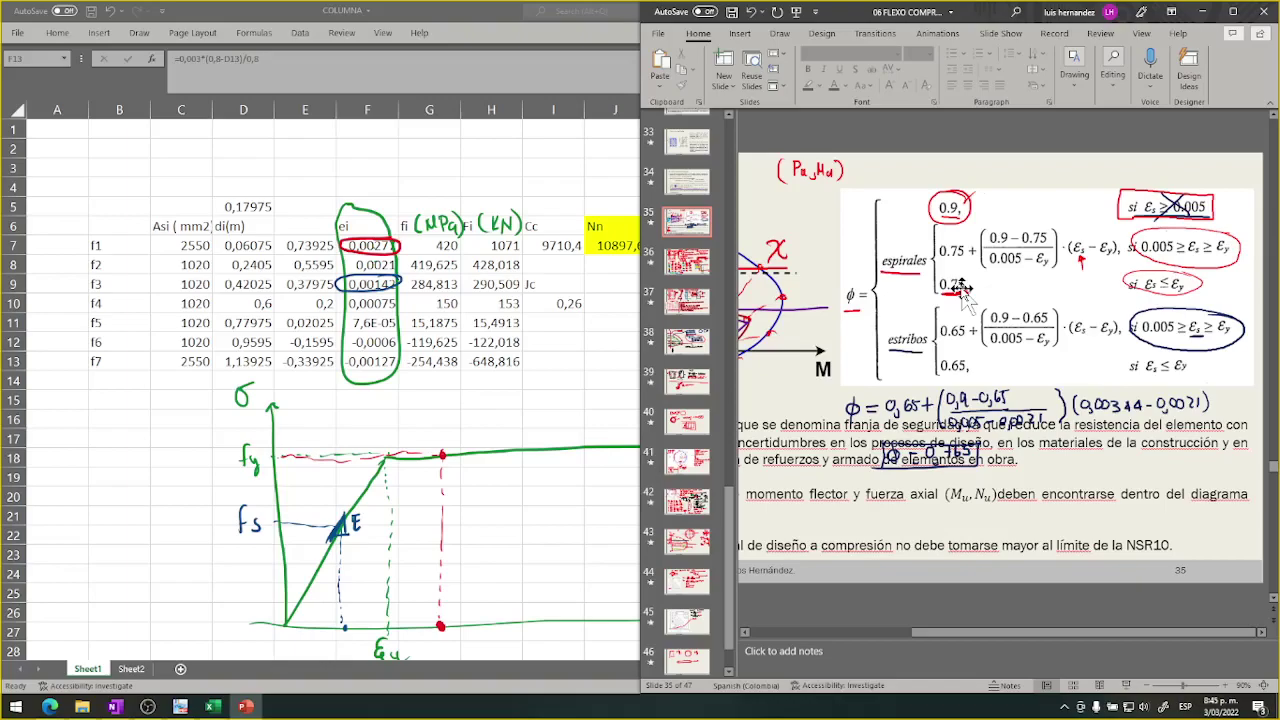
Return to the spreadsheet, close its sharing settings and check the video call between tabs.
click(50, 707)
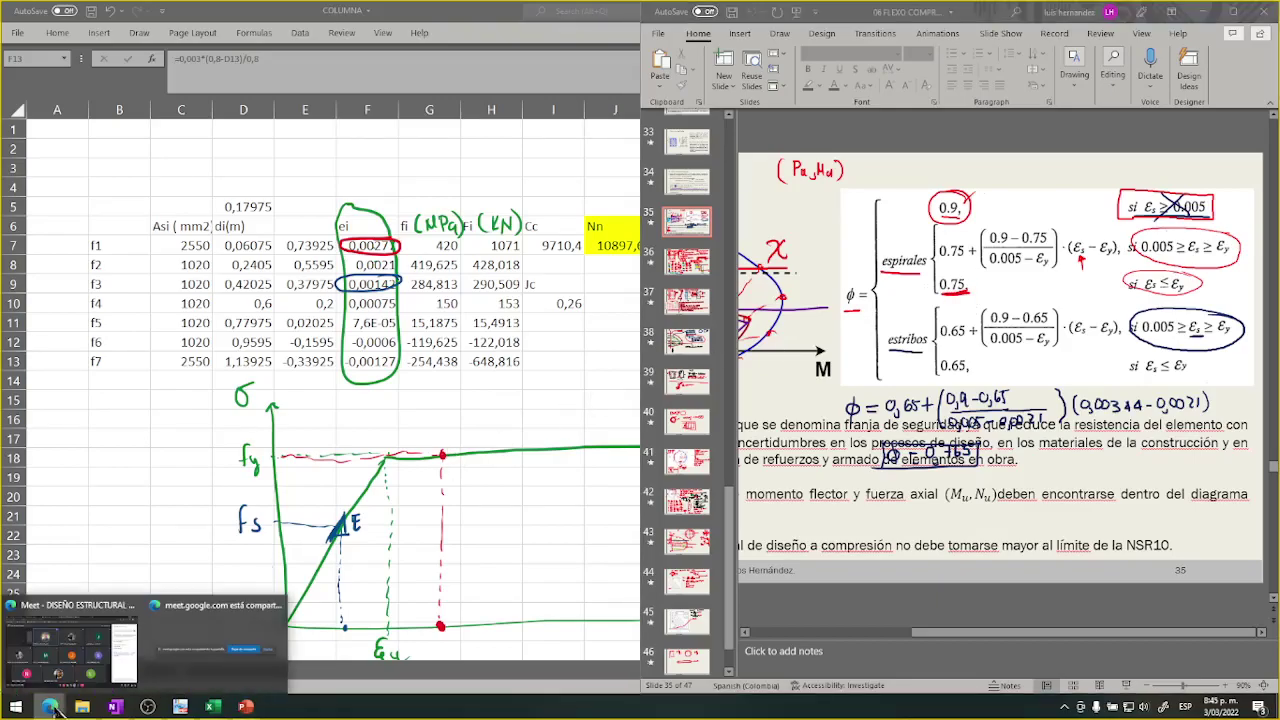
click(52, 675)
click(447, 12)
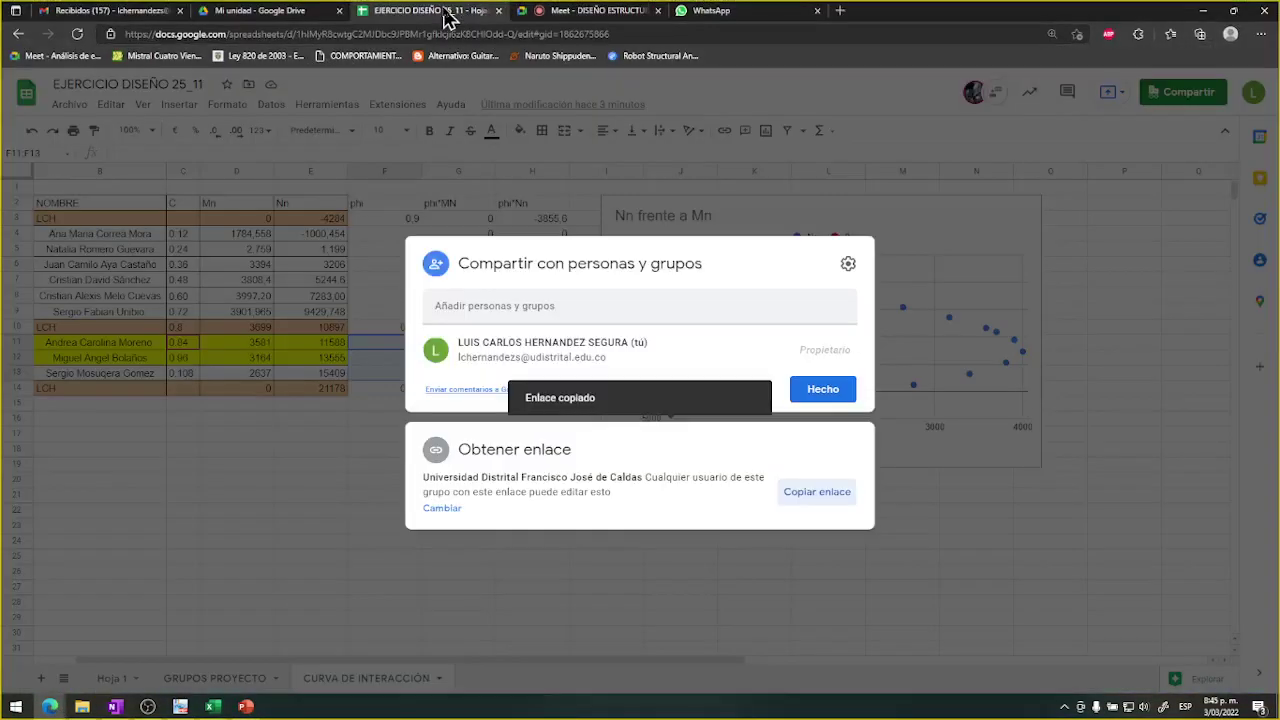
click(920, 251)
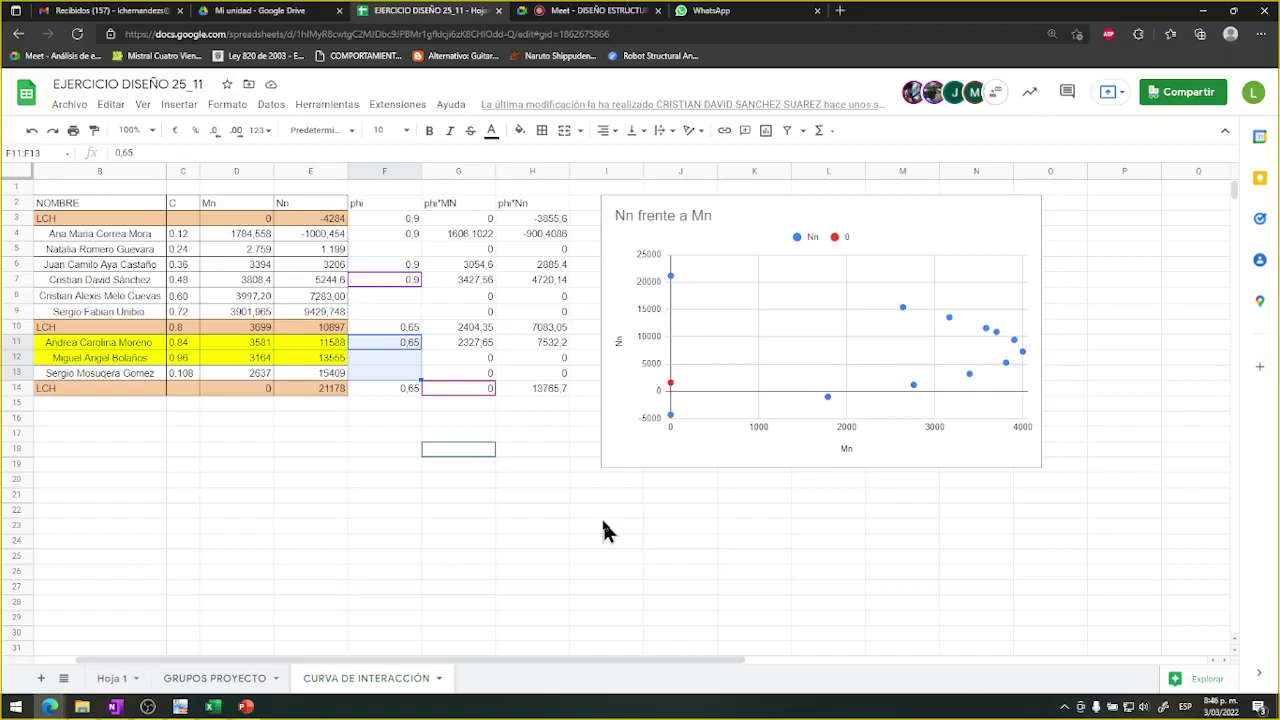
click(586, 12)
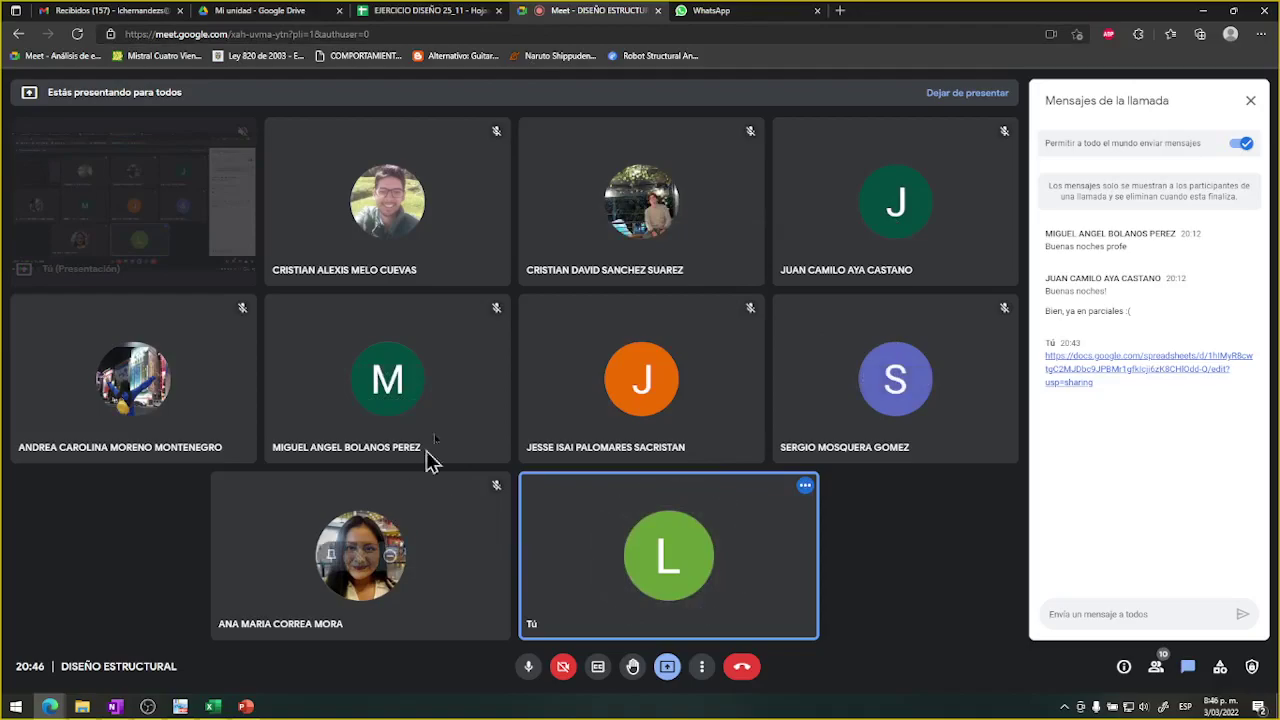
click(432, 14)
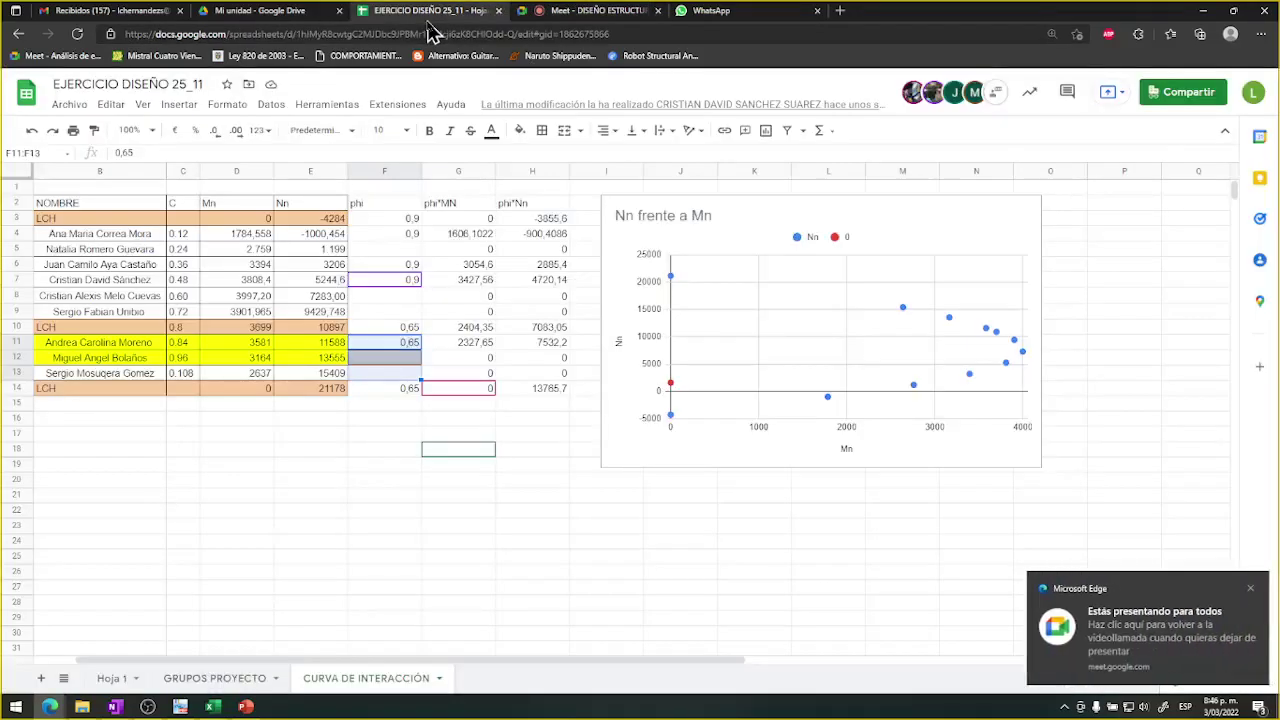
click(576, 12)
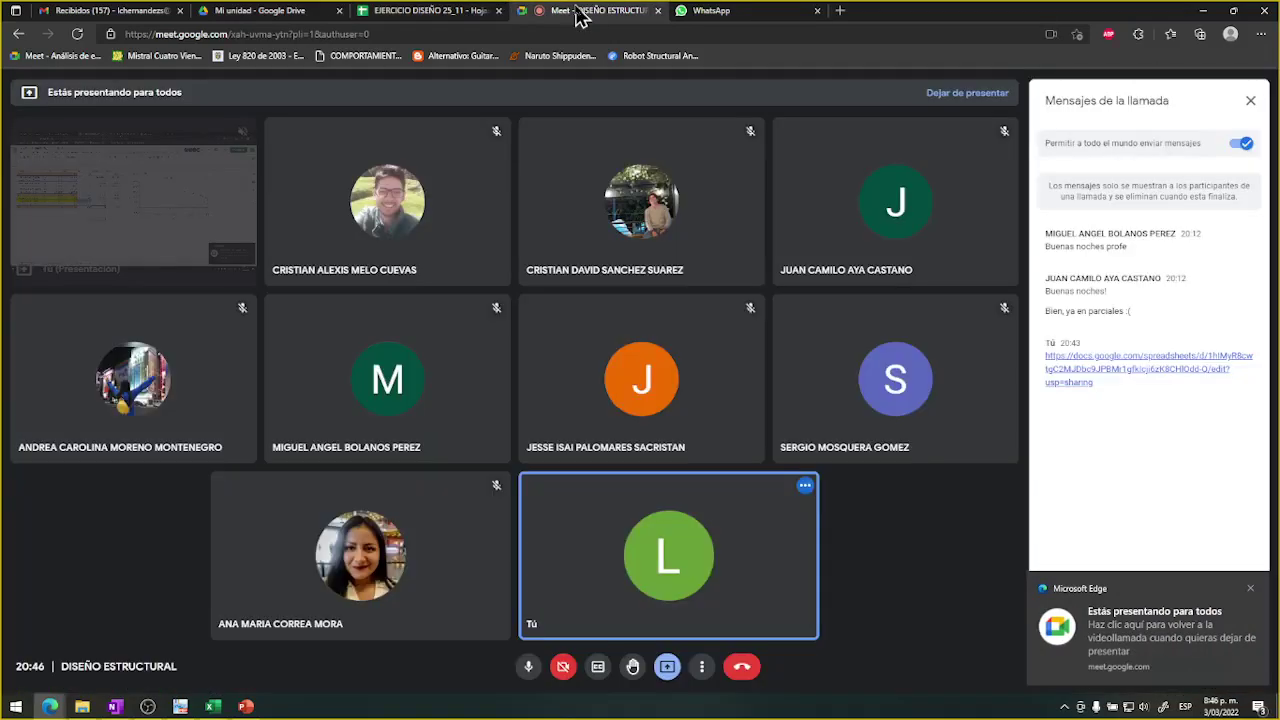
click(430, 14)
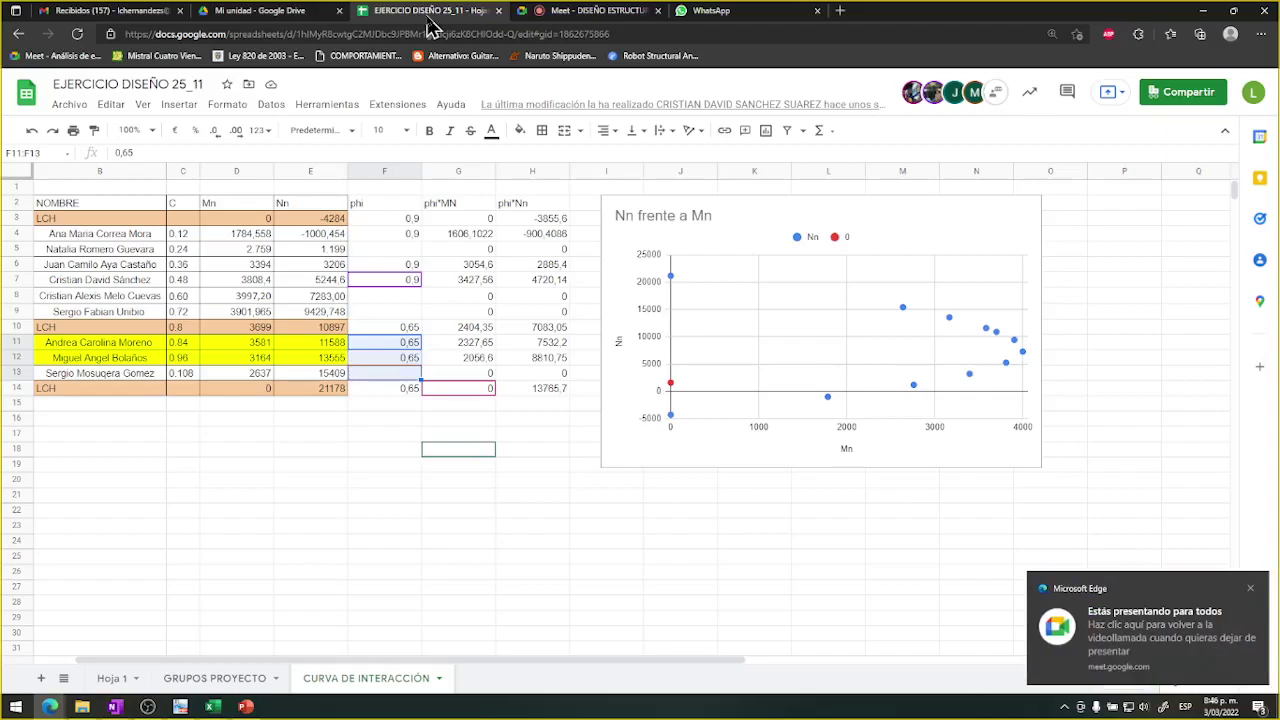
click(546, 14)
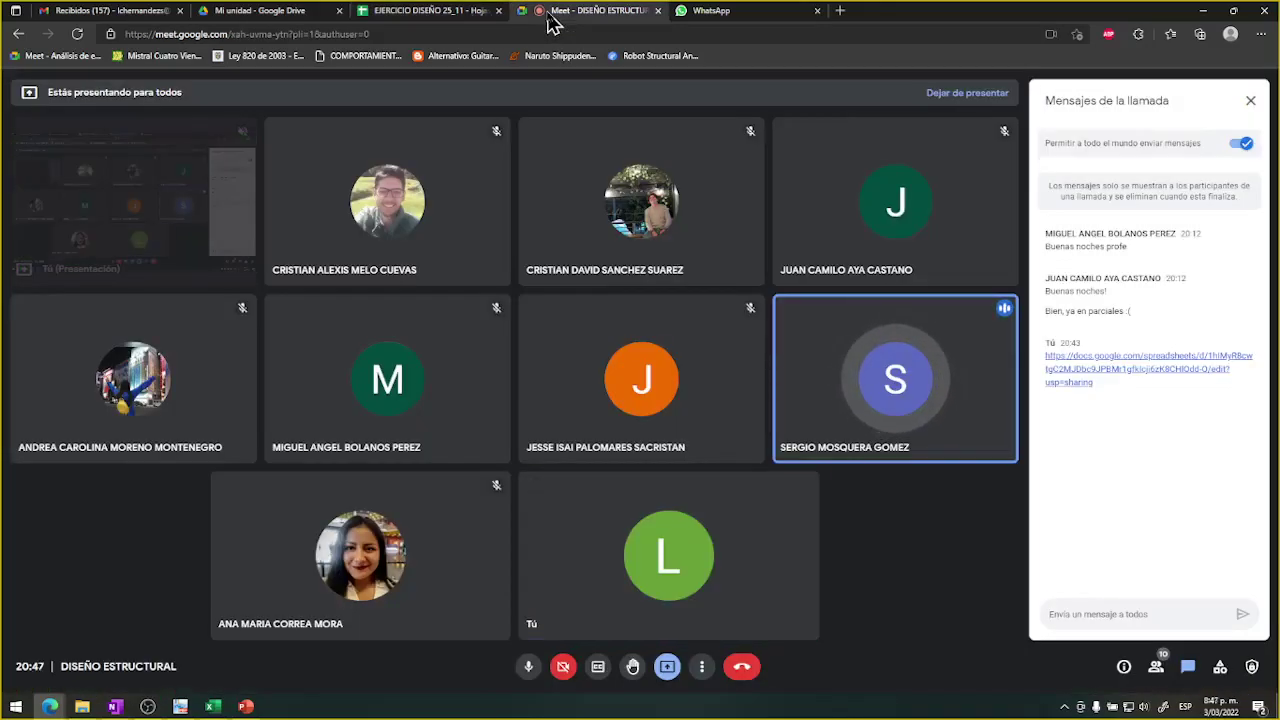
click(433, 20)
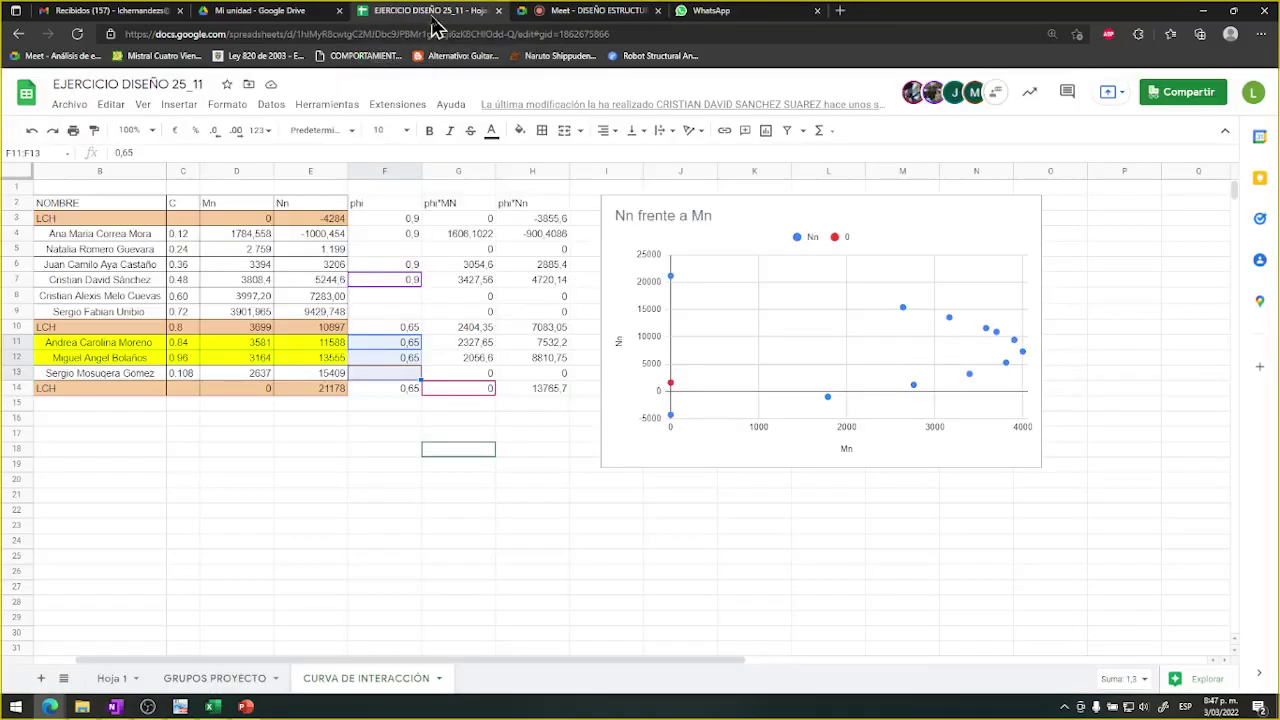
Set phi to 0,9 in F5 and 0,65 in the row 13 phi cell.
click(405, 253)
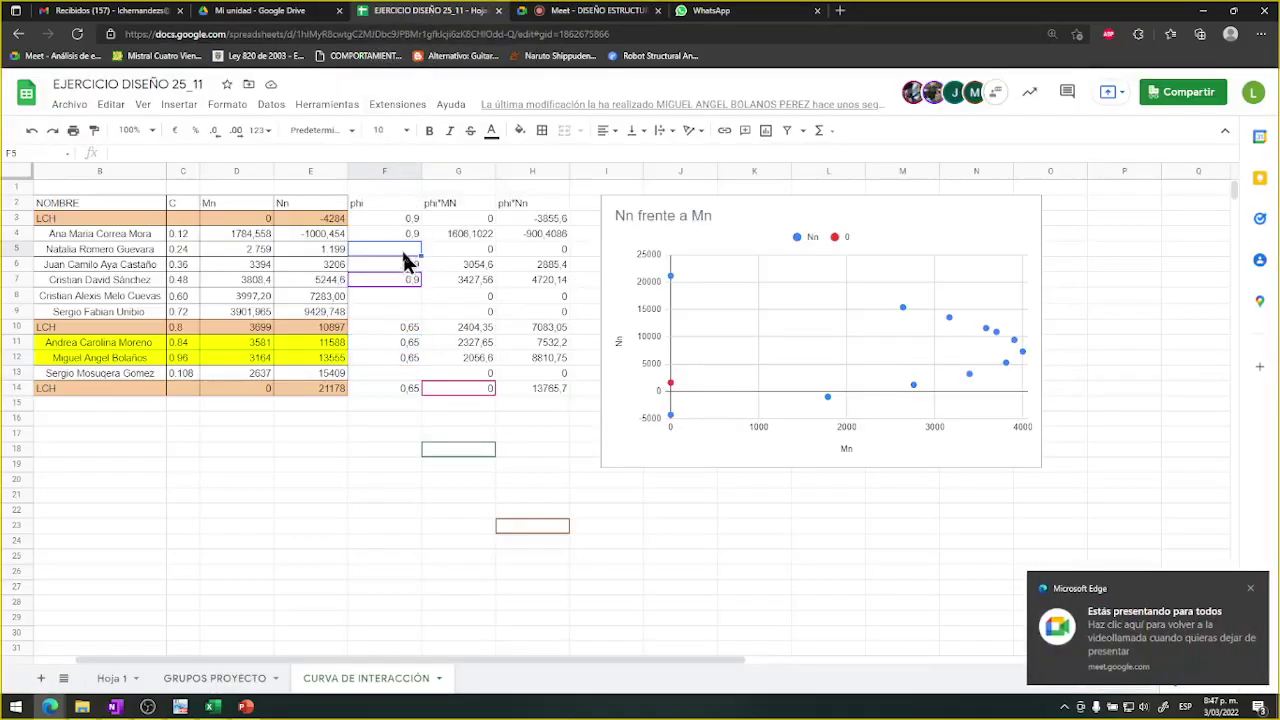
text(0,9)
key(Return)
key(Down)
key(Down)
key(Down)
key(Down)
key(Down)
key(Down)
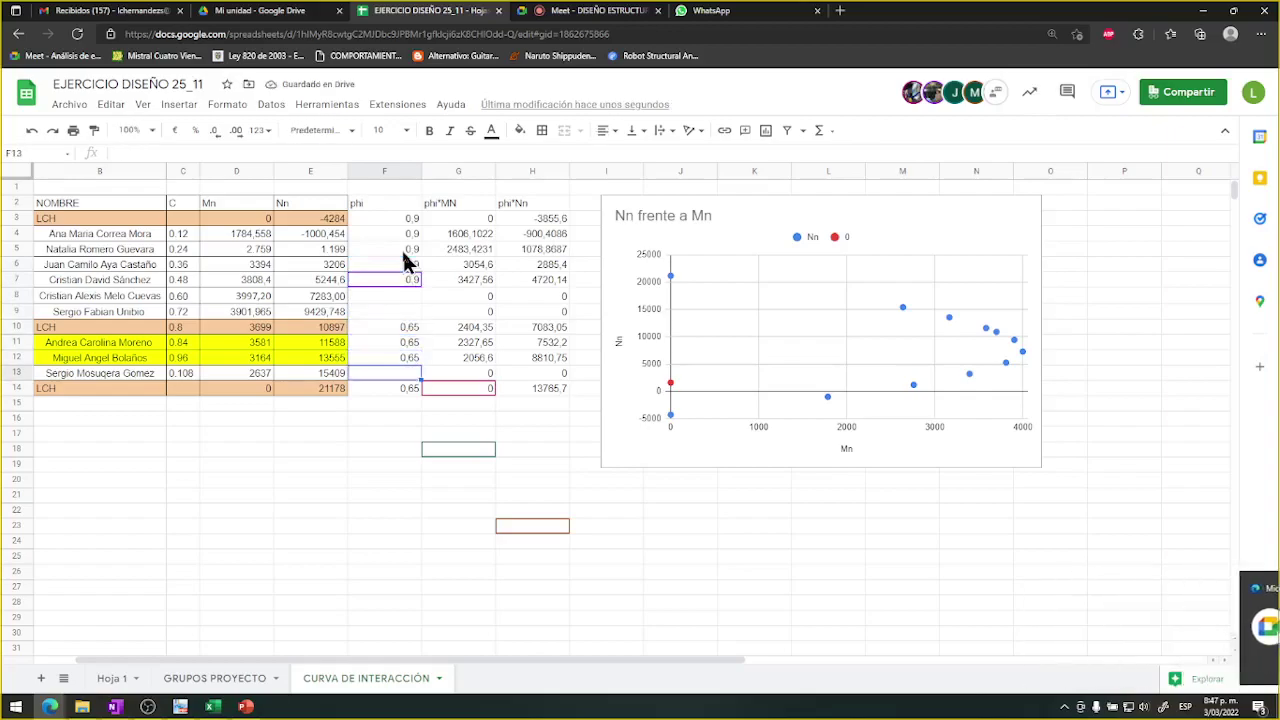
key(Down)
text(0,65)
key(Return)
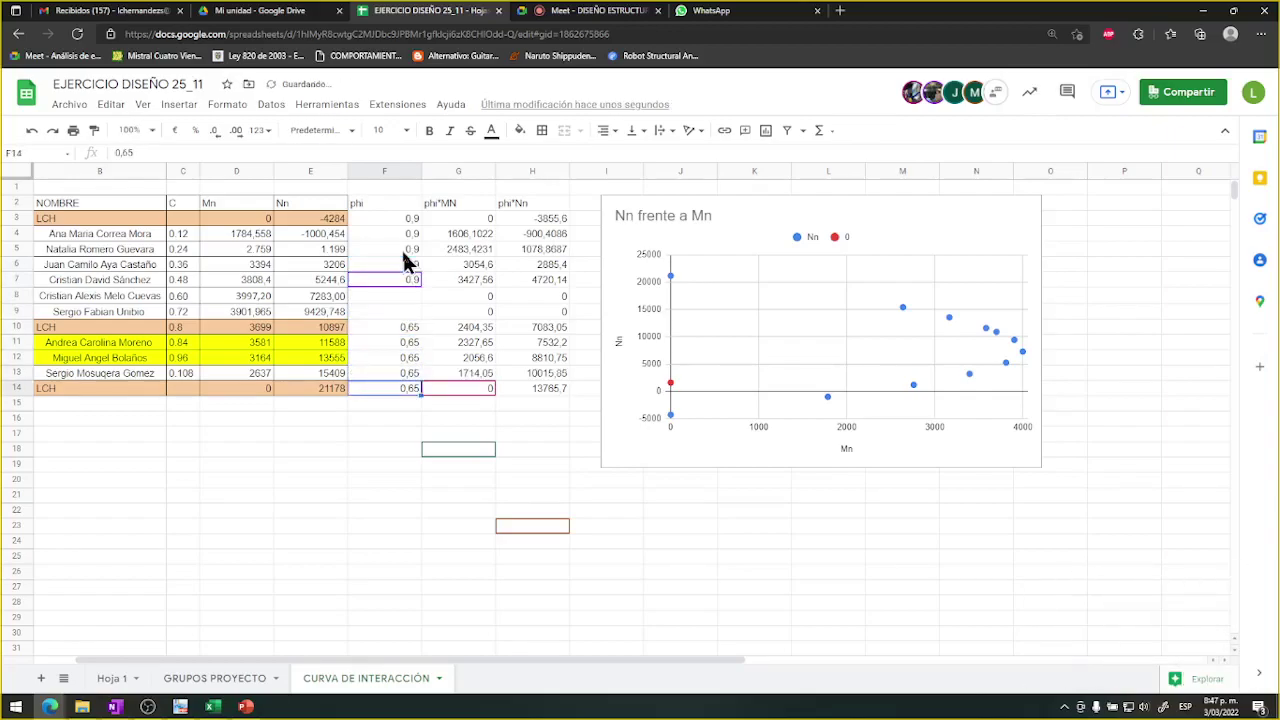
drag(100, 298, 120, 311)
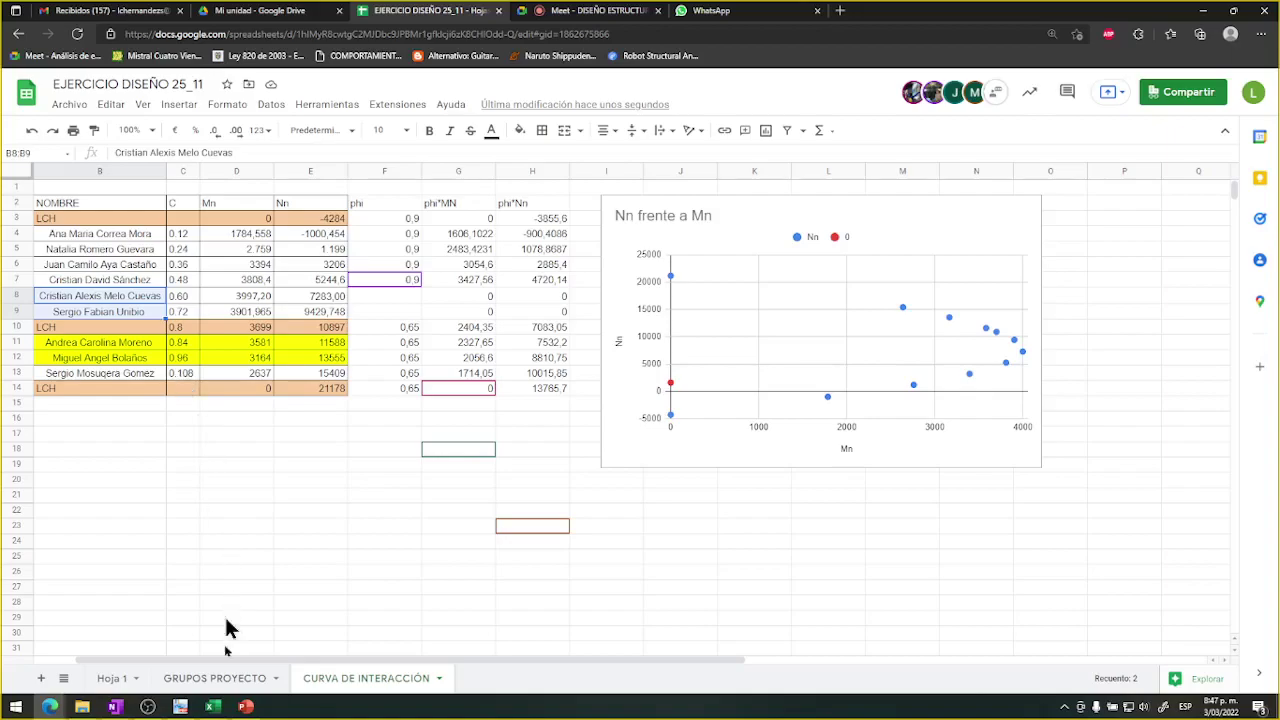
mouse_move(212, 706)
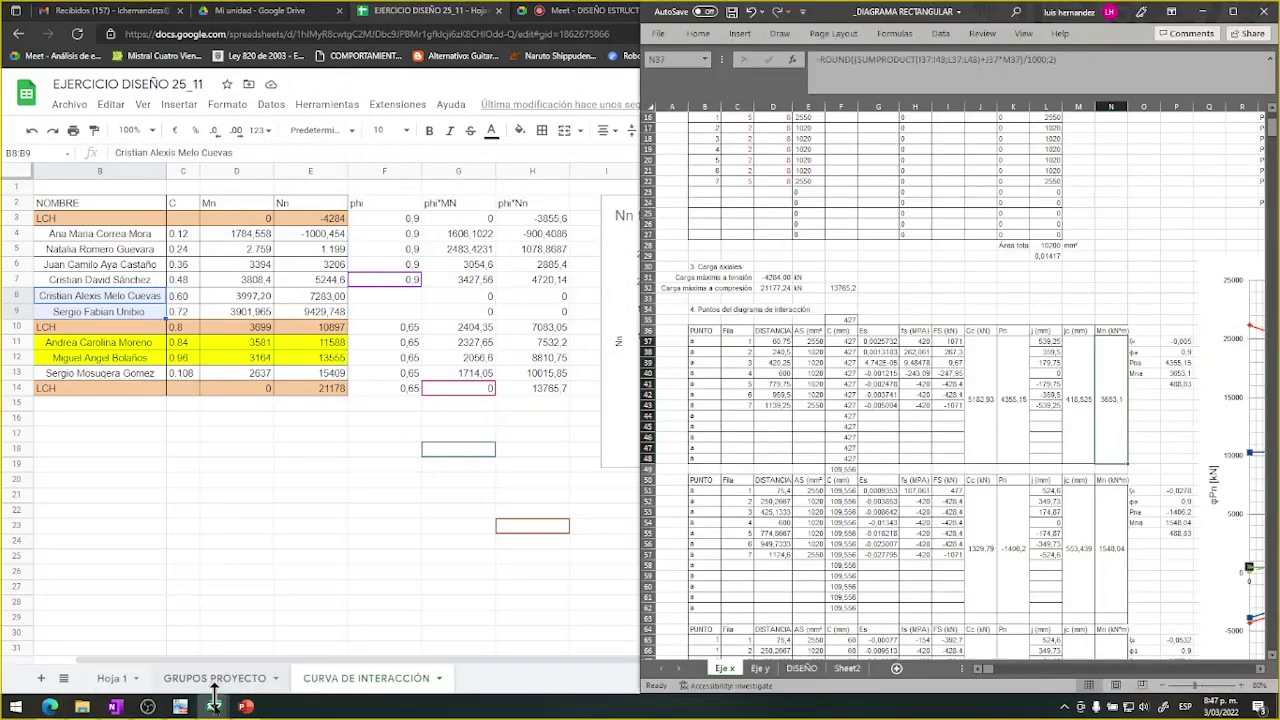
On COLUMNA Sheet2, move the interaction chart right and delete the handwritten (Pu, Mu) and (Mn, Nn) notes.
click(175, 655)
click(132, 669)
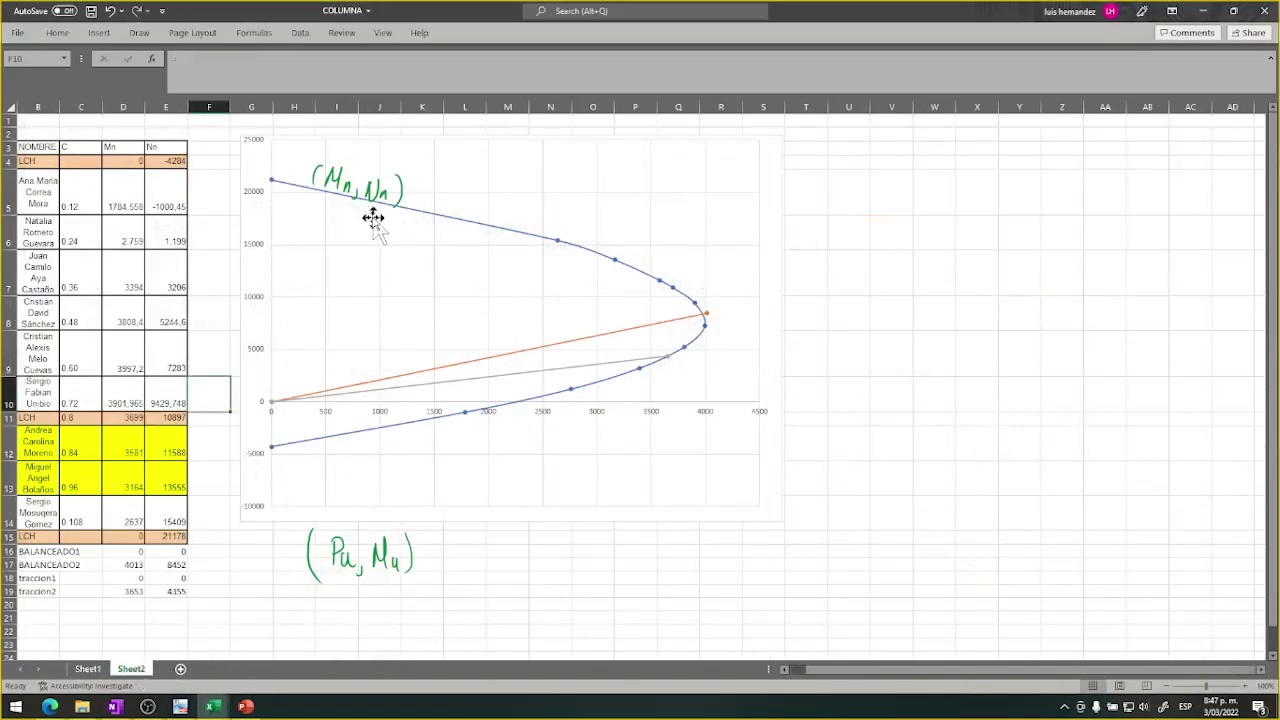
click(715, 190)
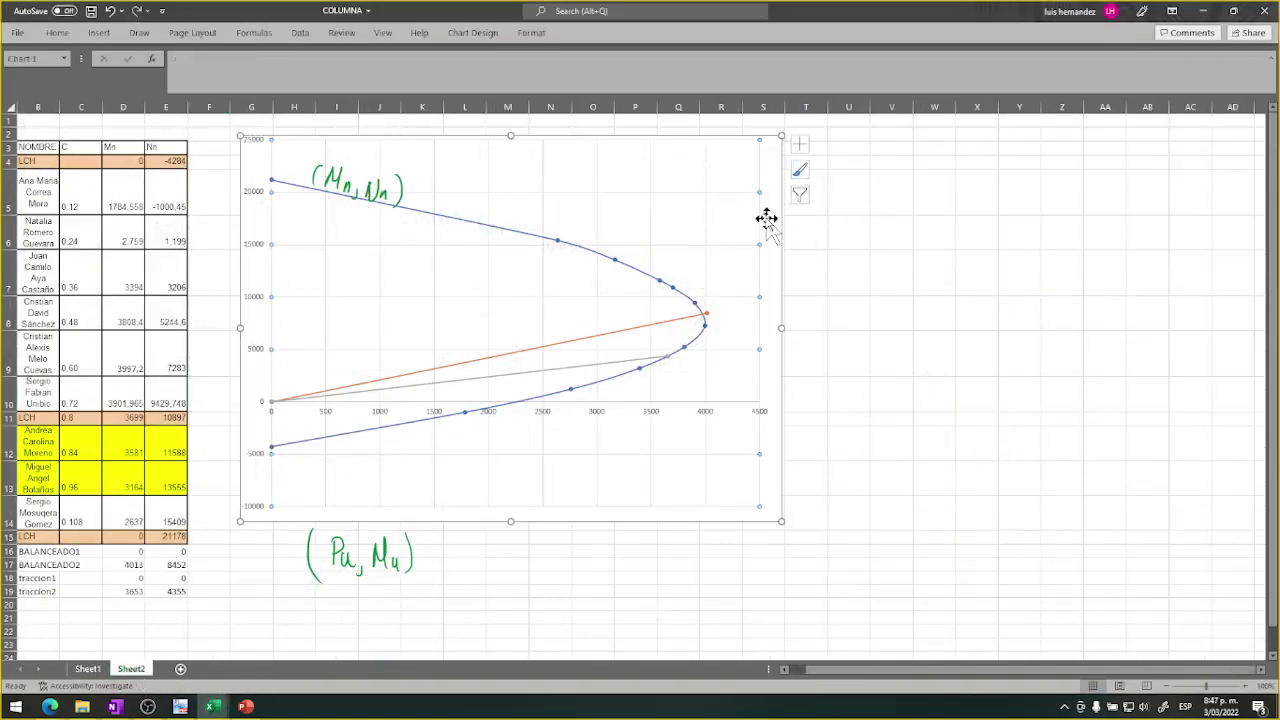
drag(766, 214, 992, 220)
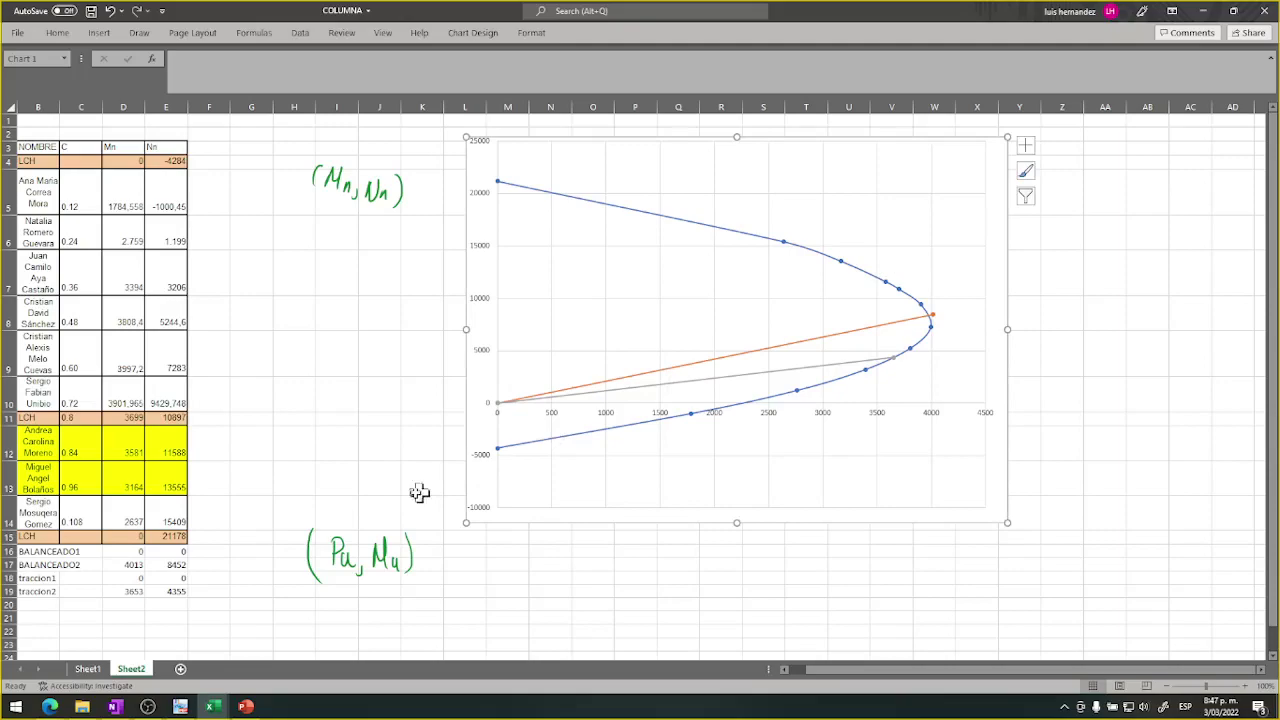
click(384, 556)
key(Delete)
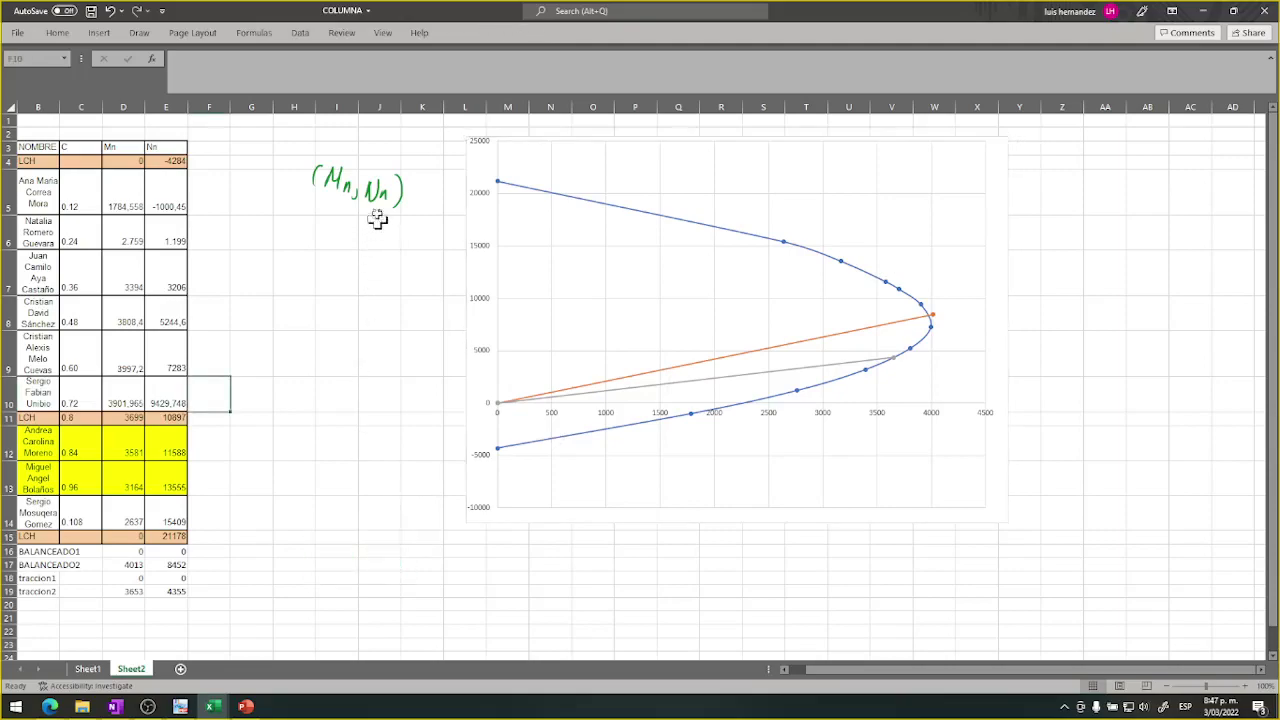
click(376, 190)
key(Delete)
Copy the Mn and Nn headers into G3:H3 and add a Phi header in F3.
drag(128, 146, 163, 146)
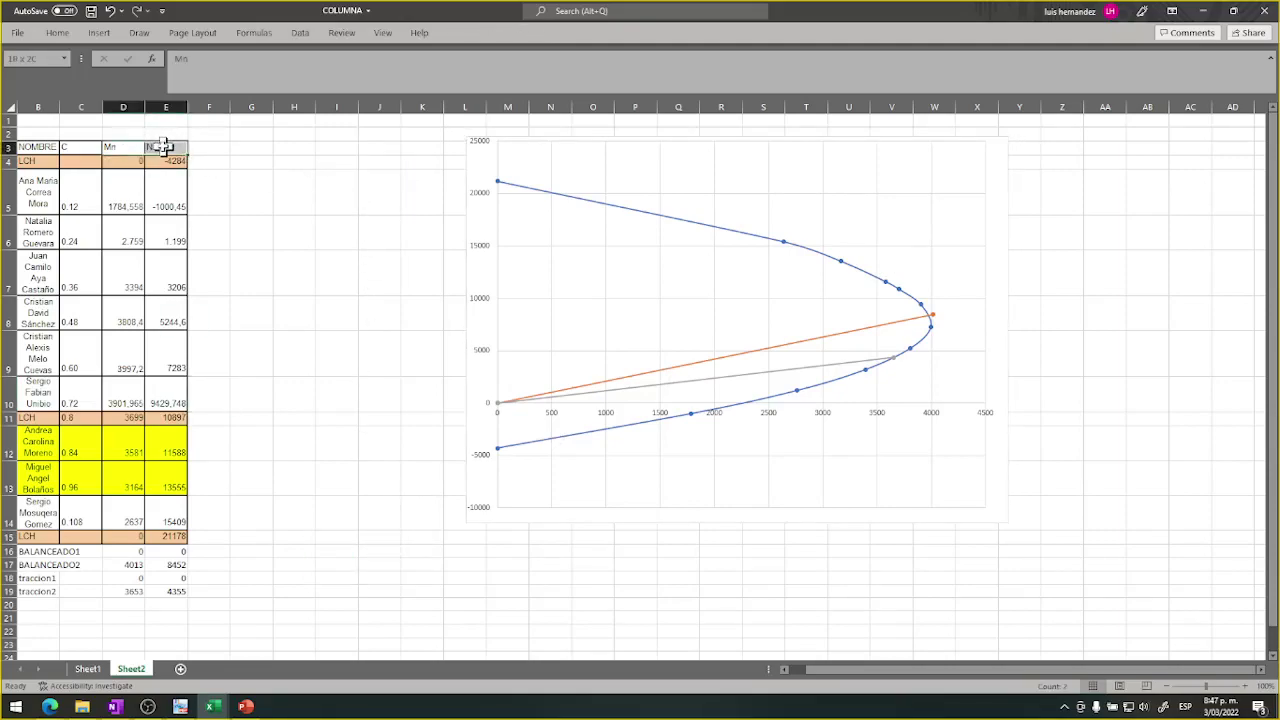
key(ctrl+c)
click(252, 147)
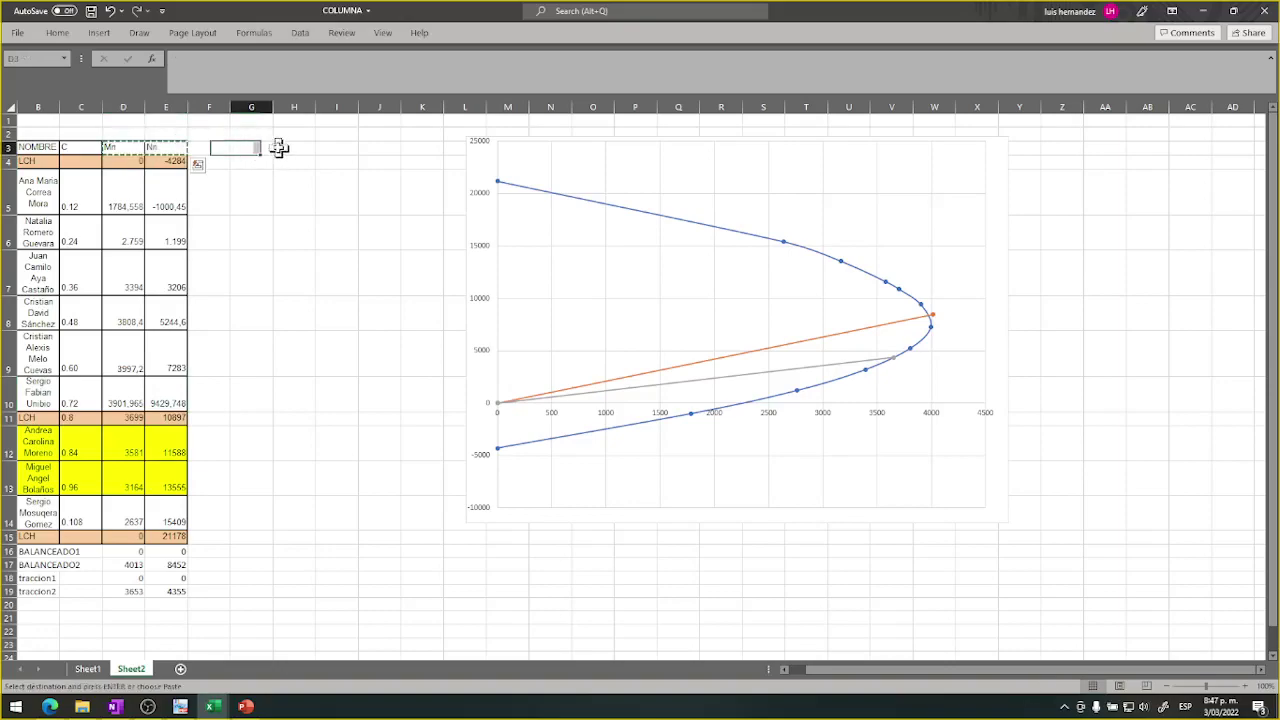
key(ctrl+v)
click(215, 148)
text(Phi)
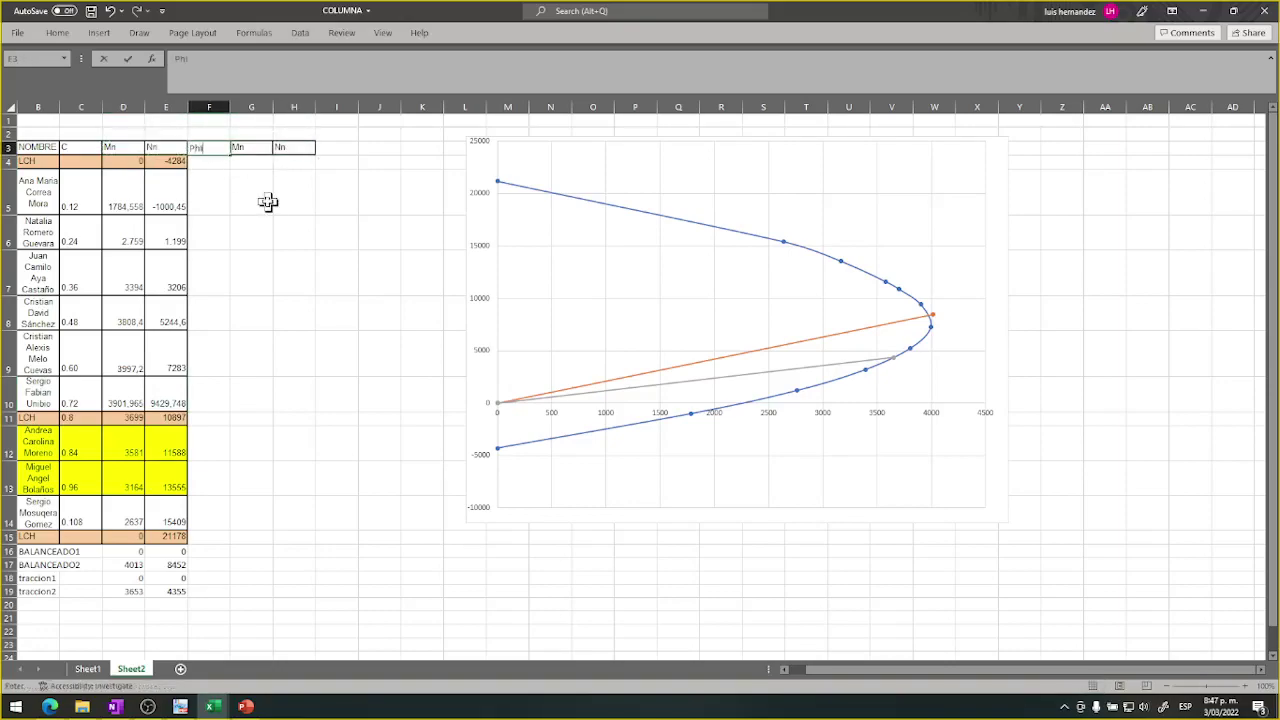
key(Return)
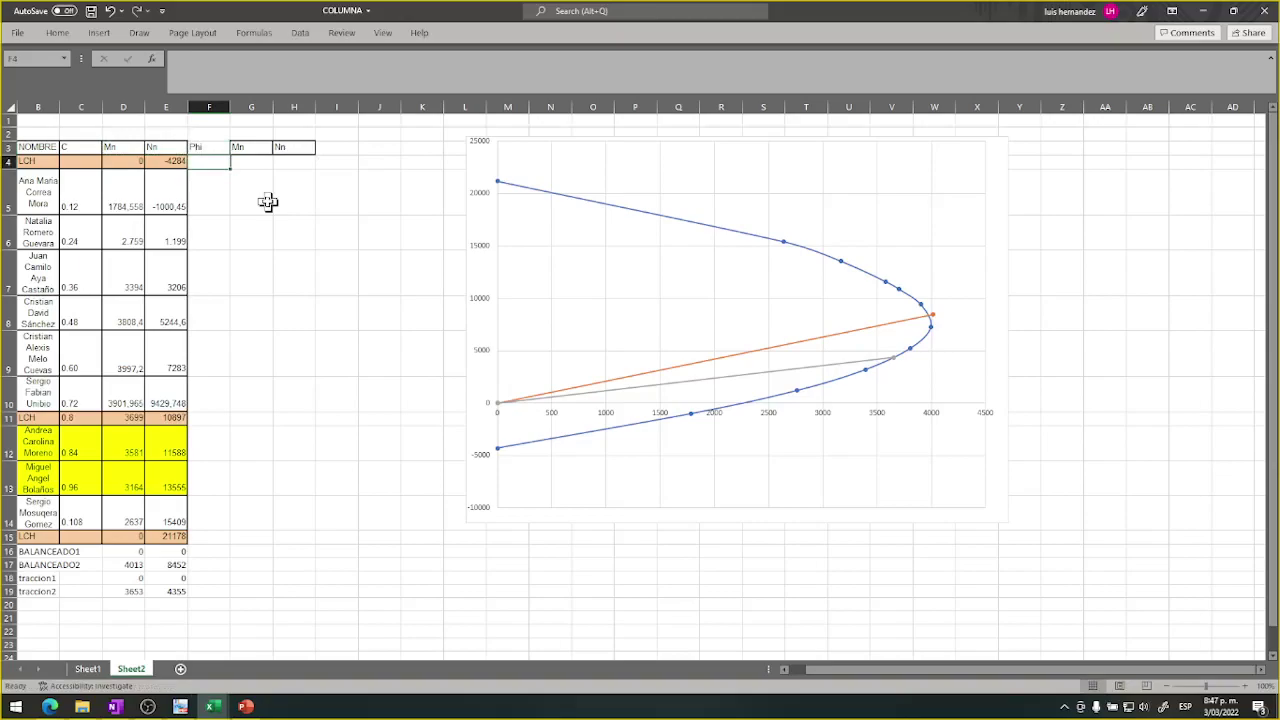
key(alt+Tab)
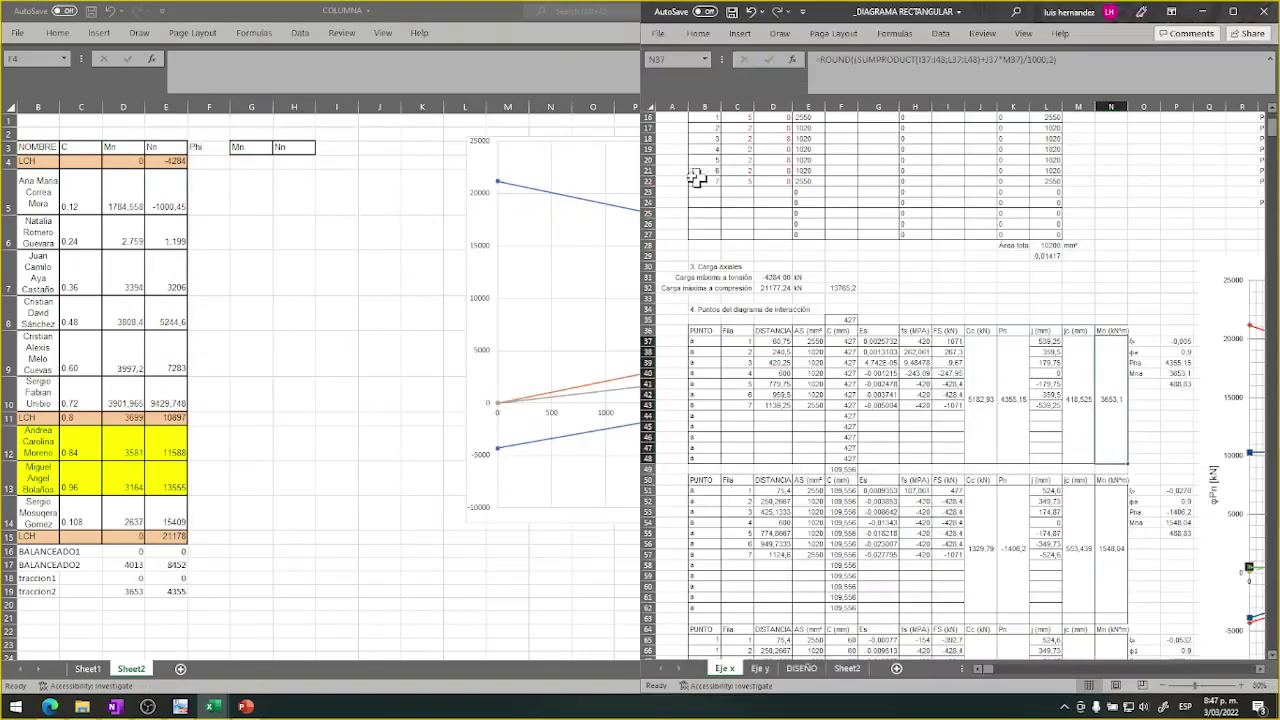
key(alt+Tab)
key(alt+Tab)
key(alt+Tab)
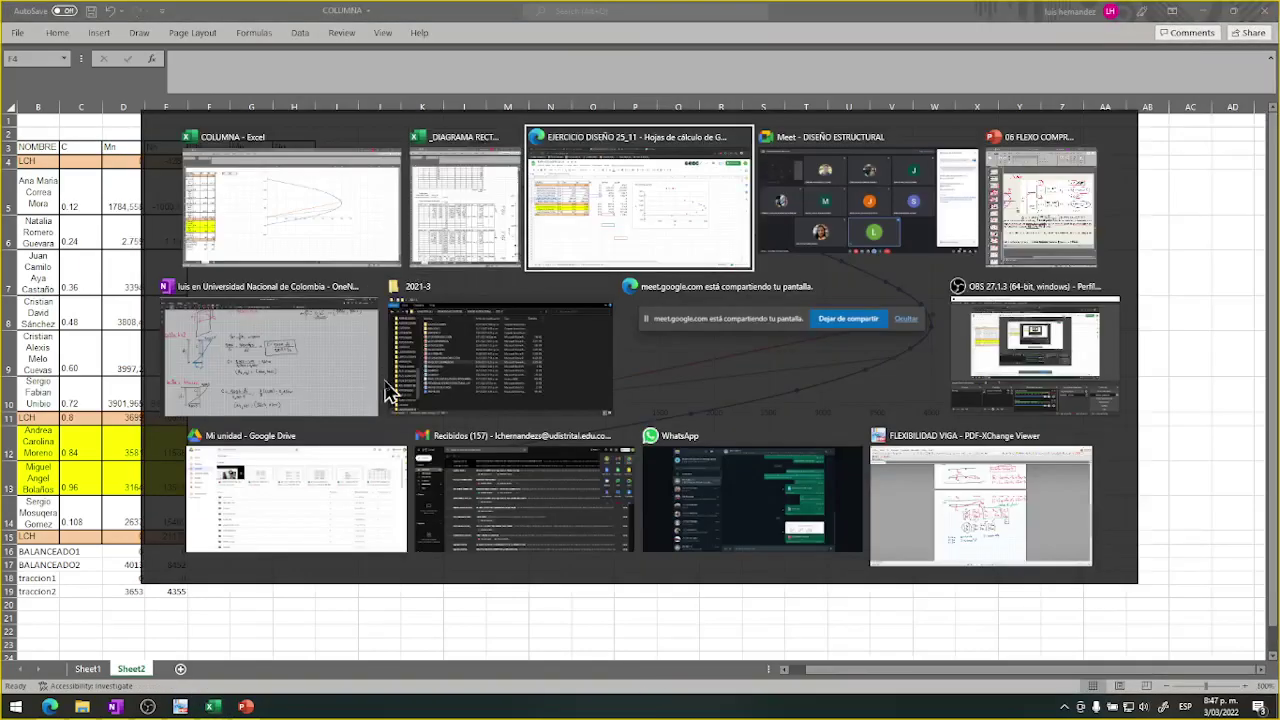
key(alt+Tab)
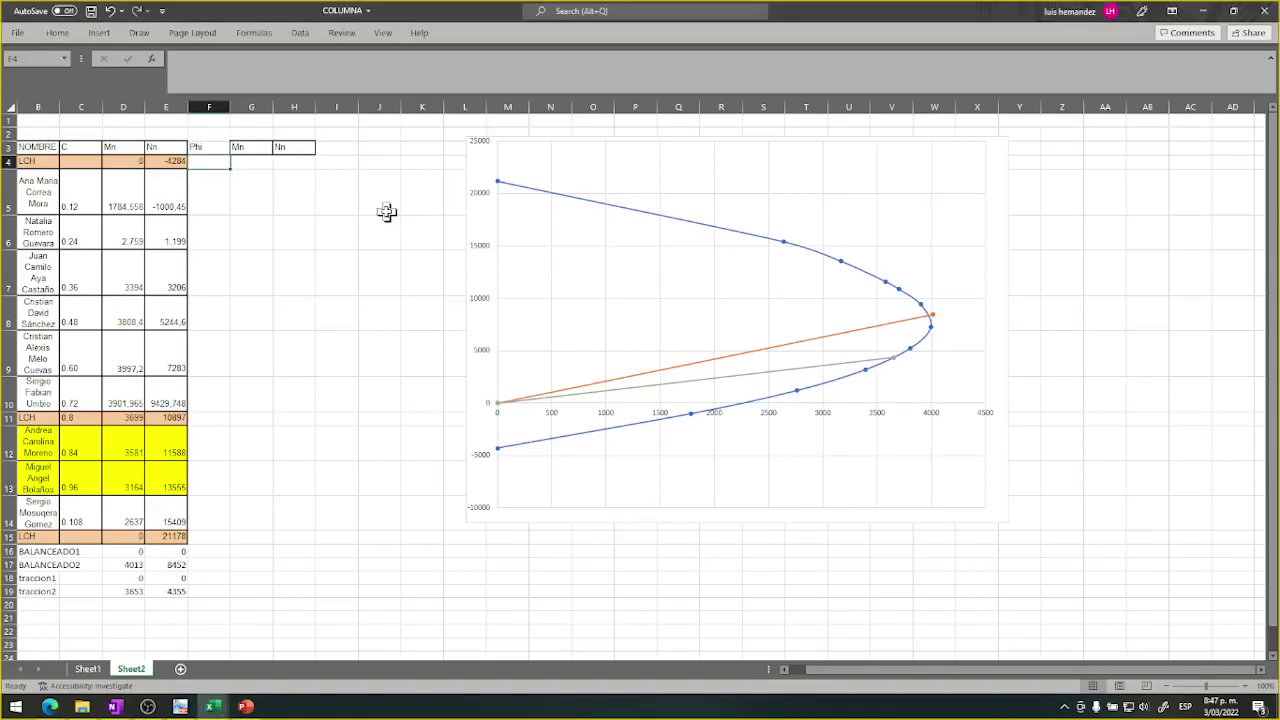
Enter the formula =+F4*D4 in G4.
key(Right)
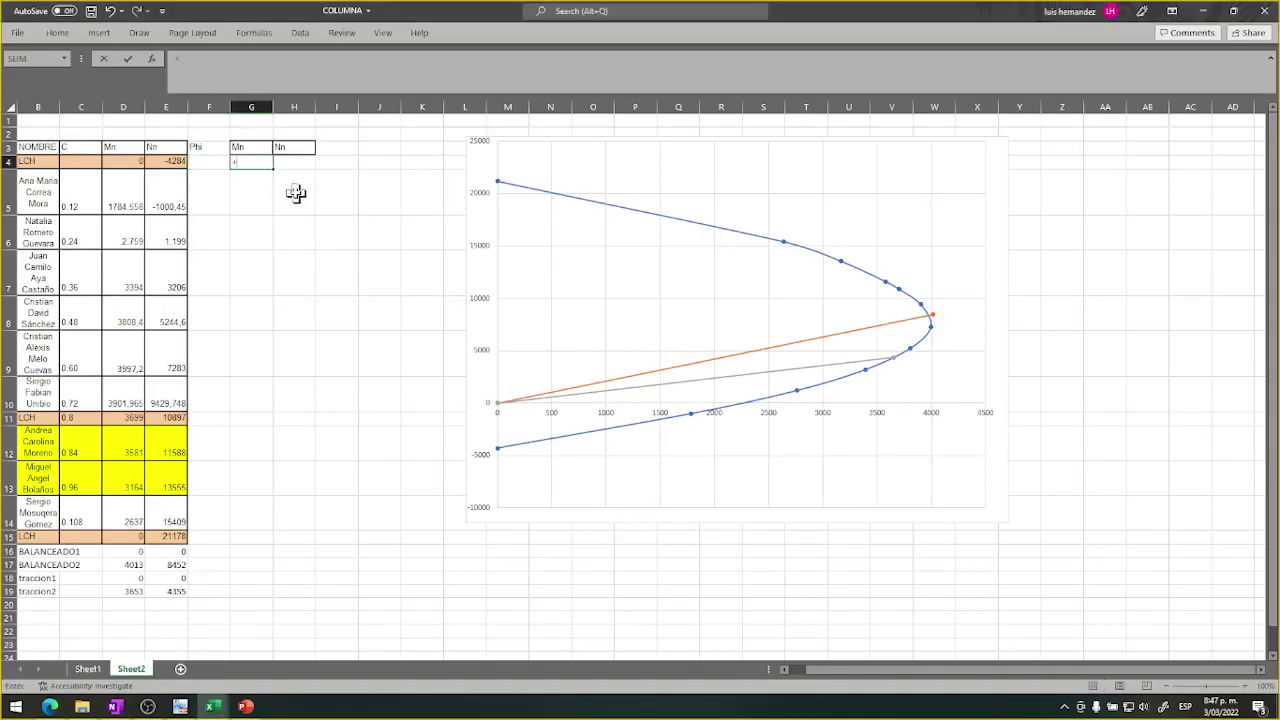
text(+)
key(Left)
text(*)
key(Left)
key(Left)
key(Left)
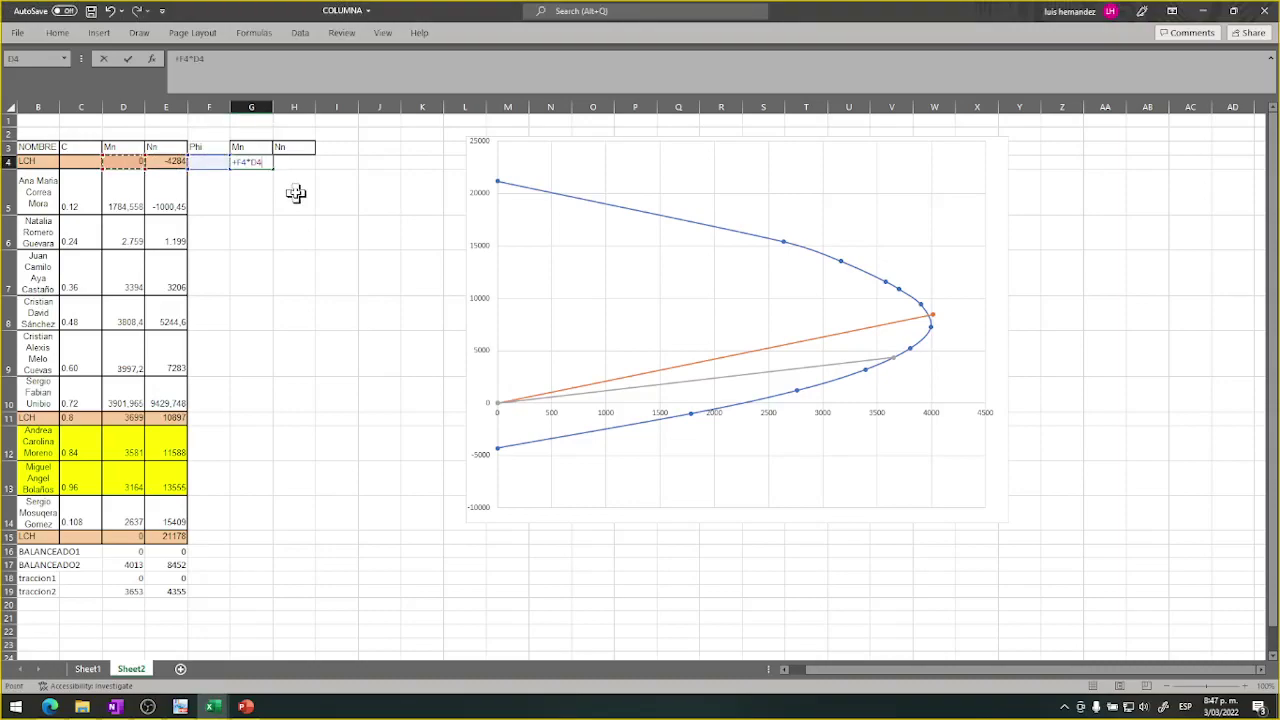
key(Return)
click(295, 192)
Enter the formula =+F4*E4 in H4.
text(+)
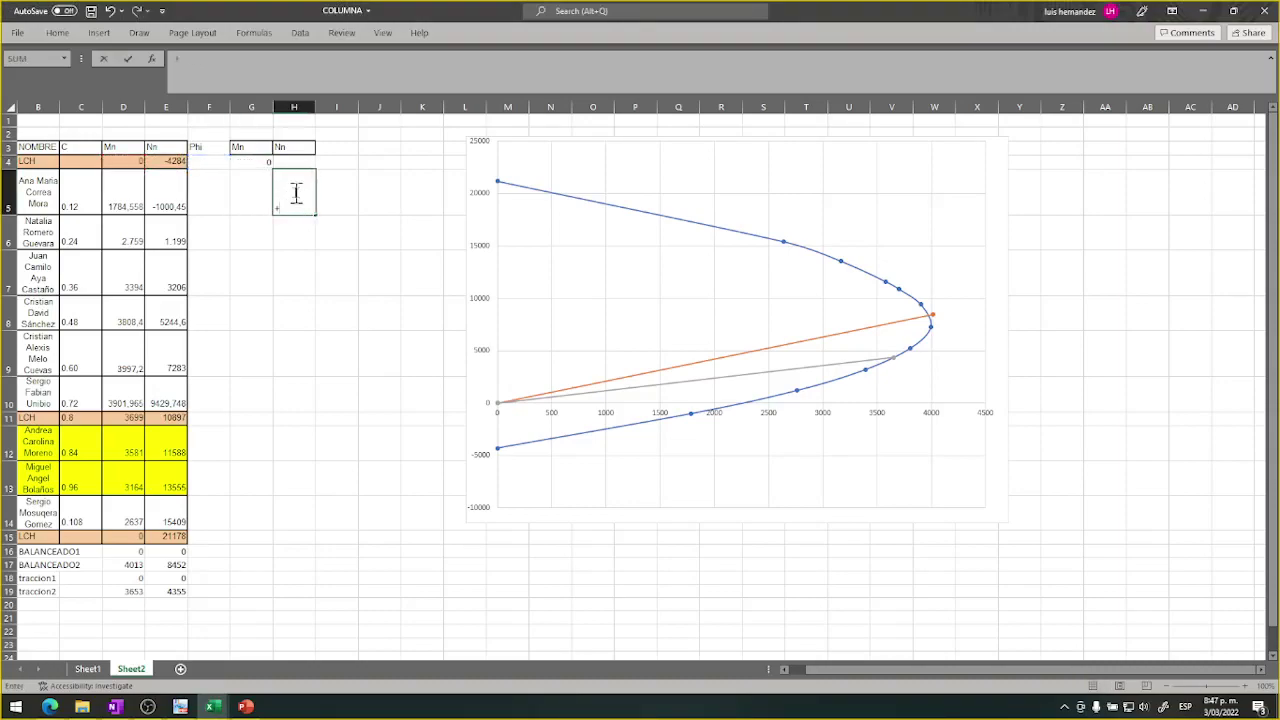
key(Escape)
key(Up)
text(+)
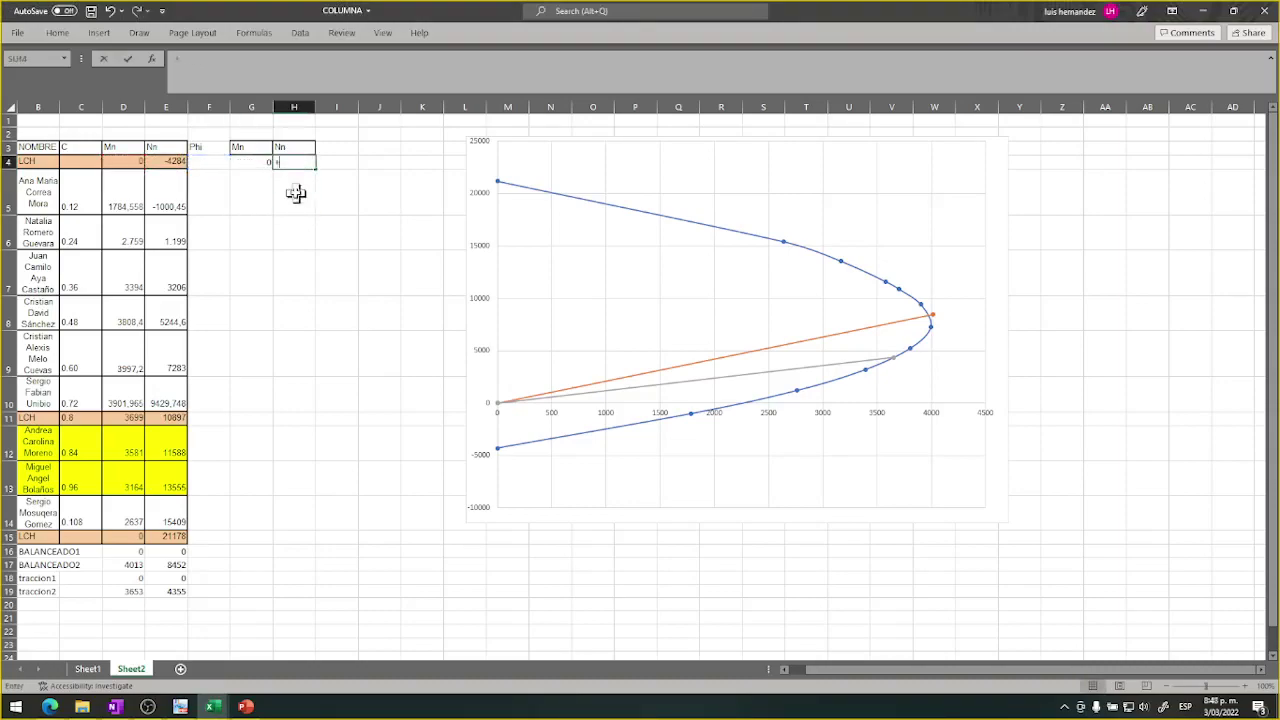
key(Left)
key(Left)
text(*)
key(Left)
key(Left)
key(Left)
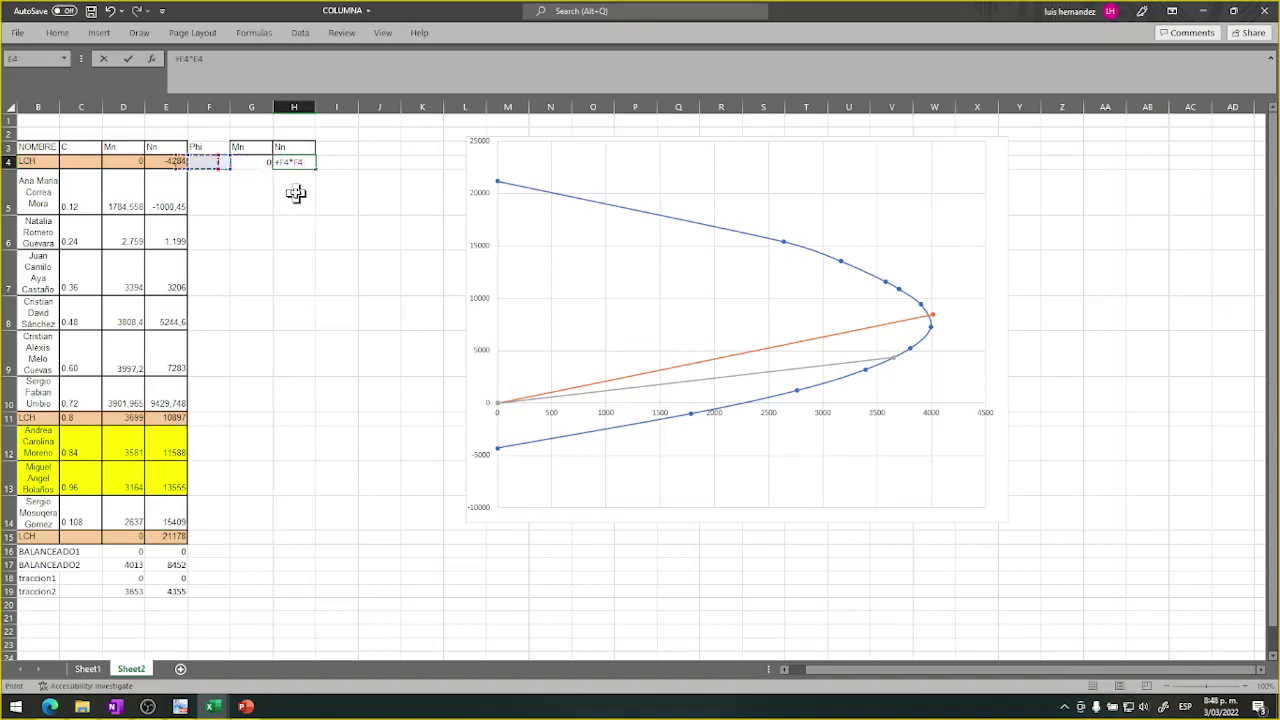
key(Return)
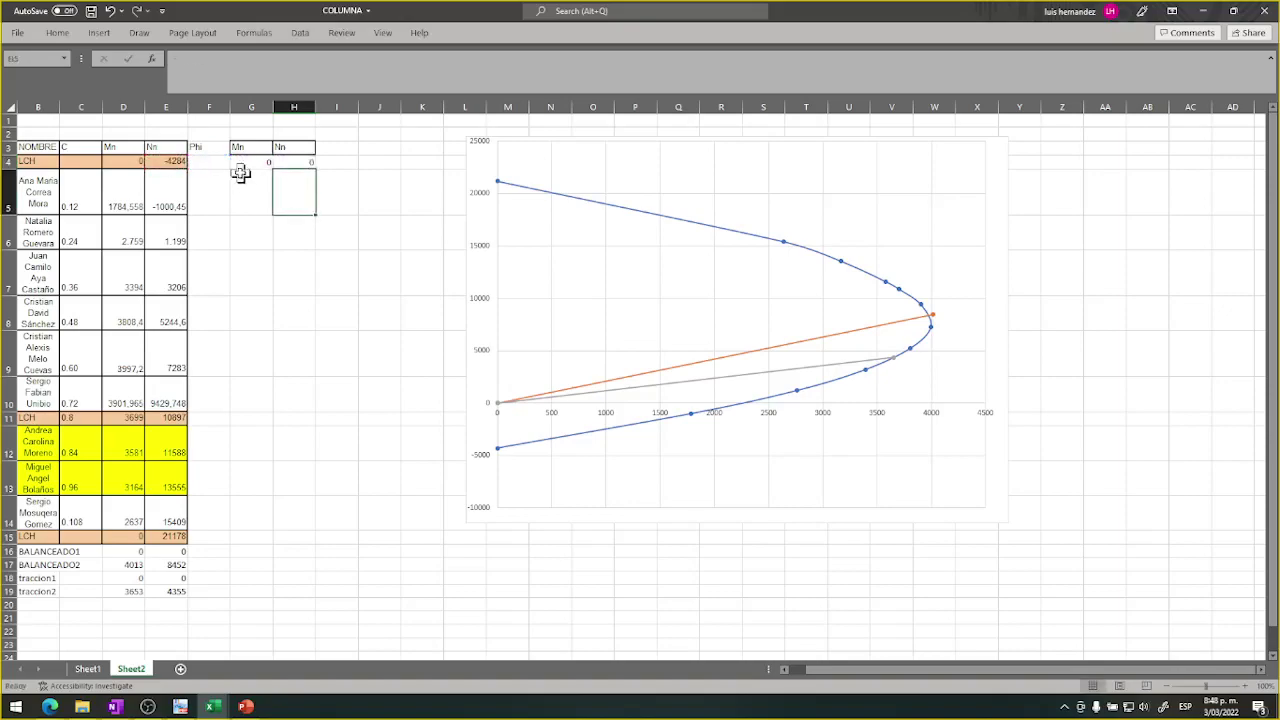
Fill the G4:H4 formulas down to row 15 and select the empty Phi cells F4:F15.
drag(243, 165, 311, 543)
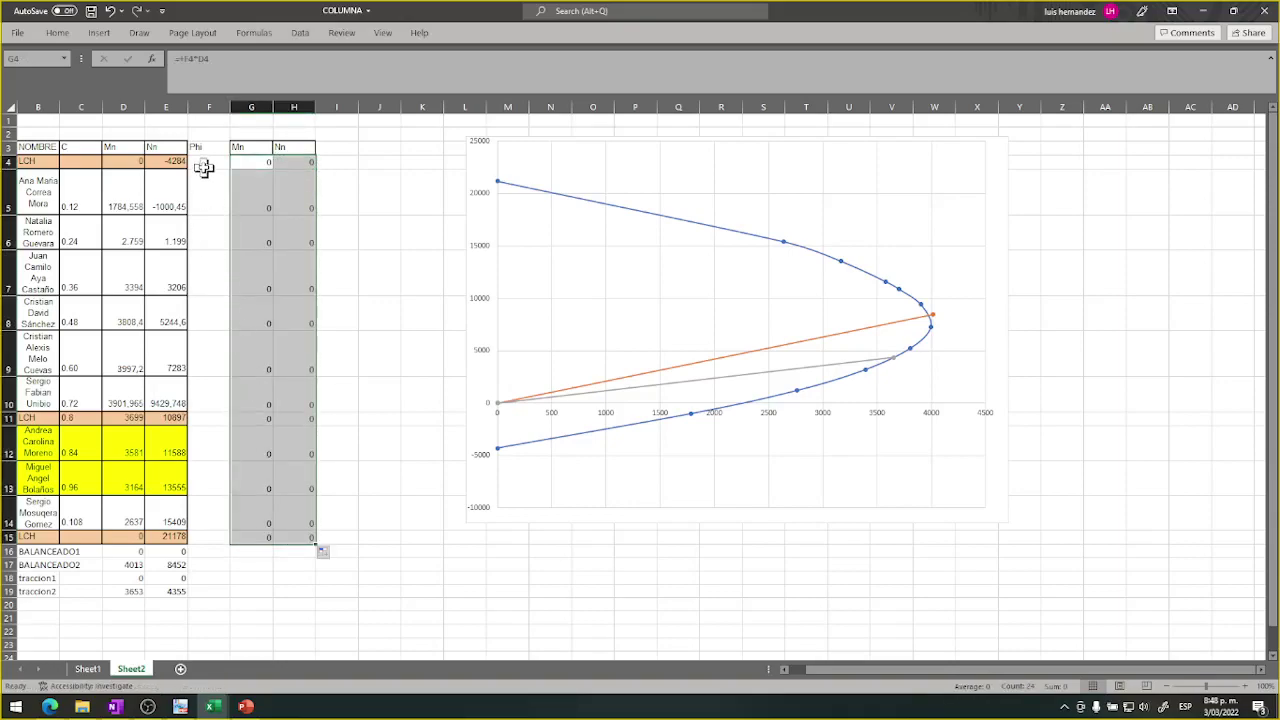
drag(206, 166, 209, 538)
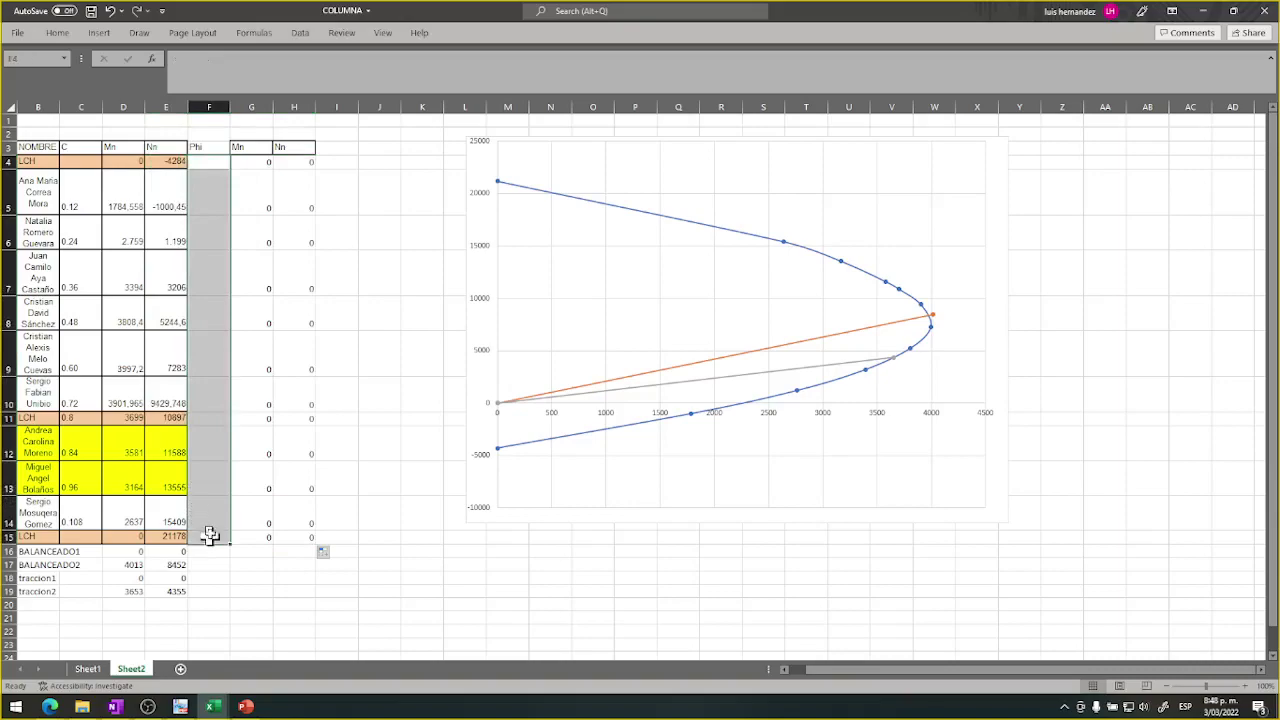
click(45, 107)
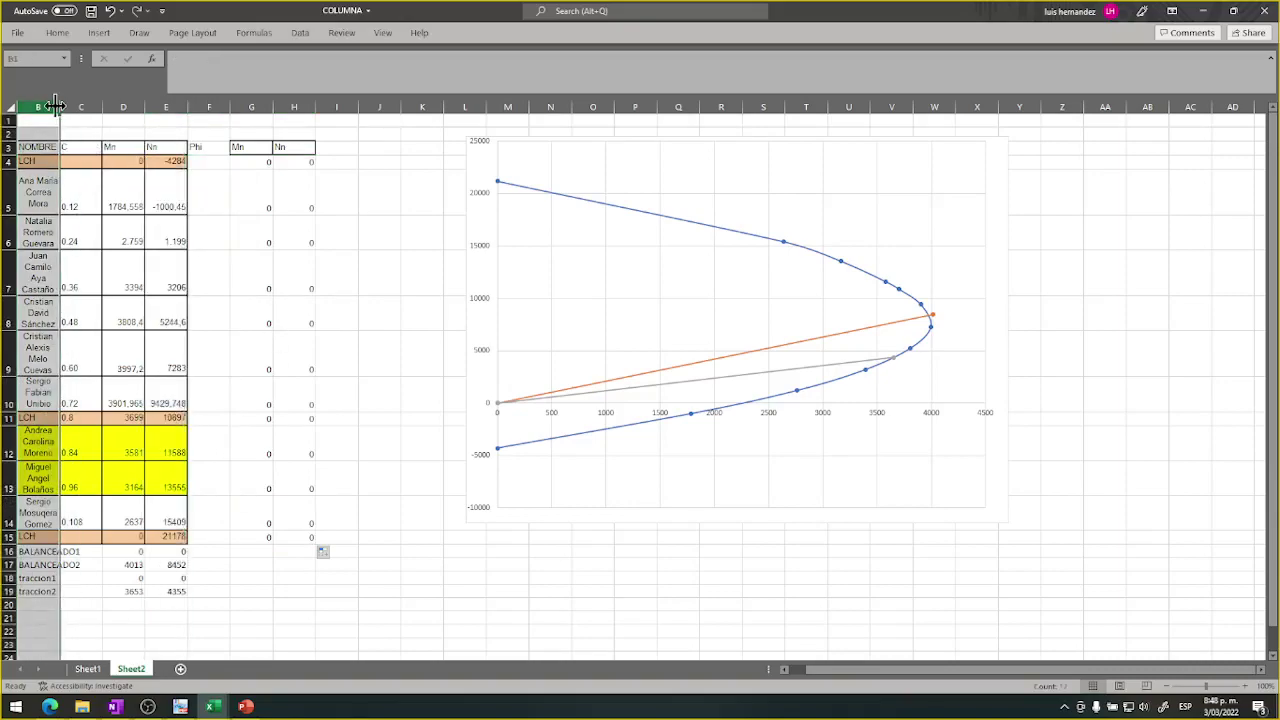
Widen column B so names fit on one line and shorten rows 3–15.
drag(60, 107, 137, 108)
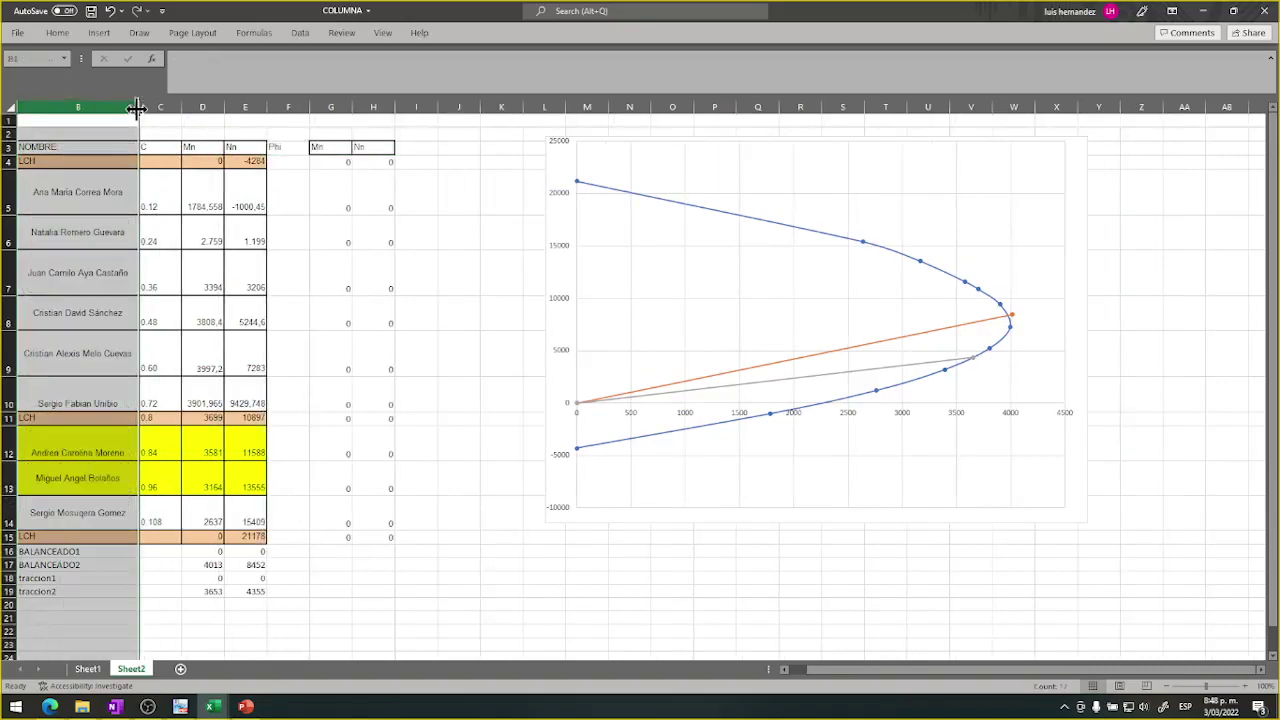
drag(8, 147, 11, 507)
drag(8, 360, 8, 352)
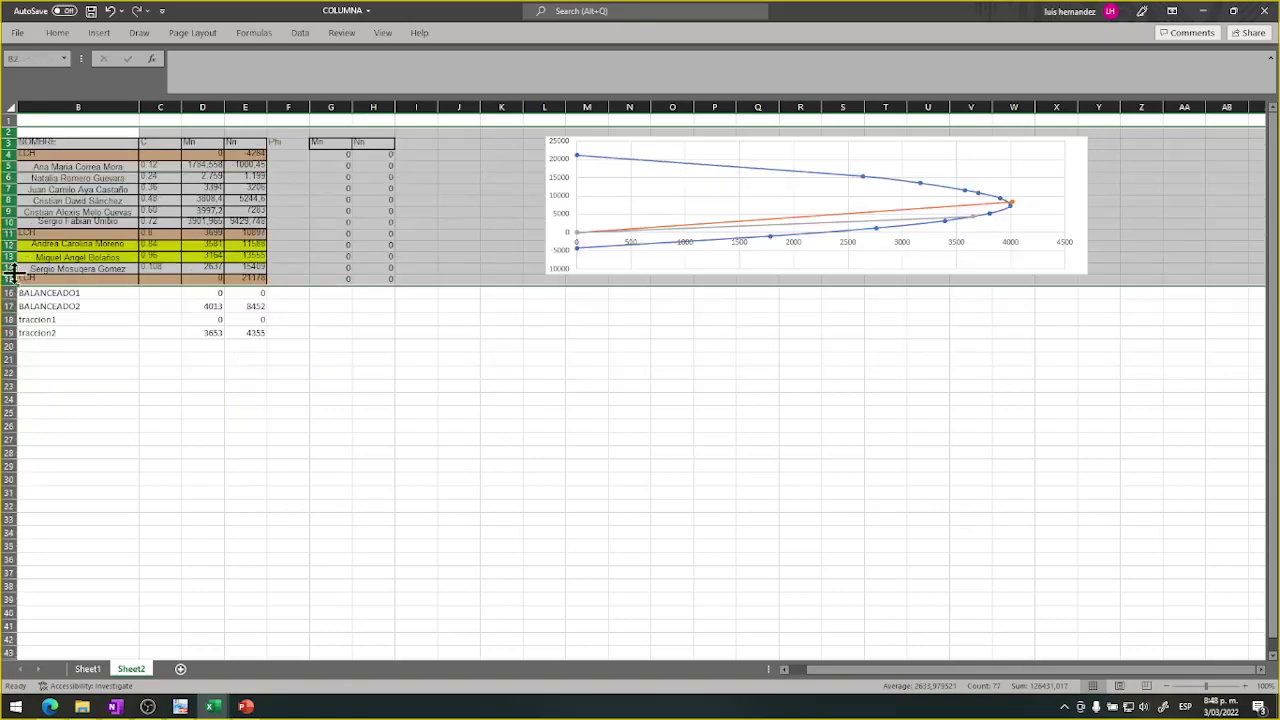
drag(8, 262, 12, 268)
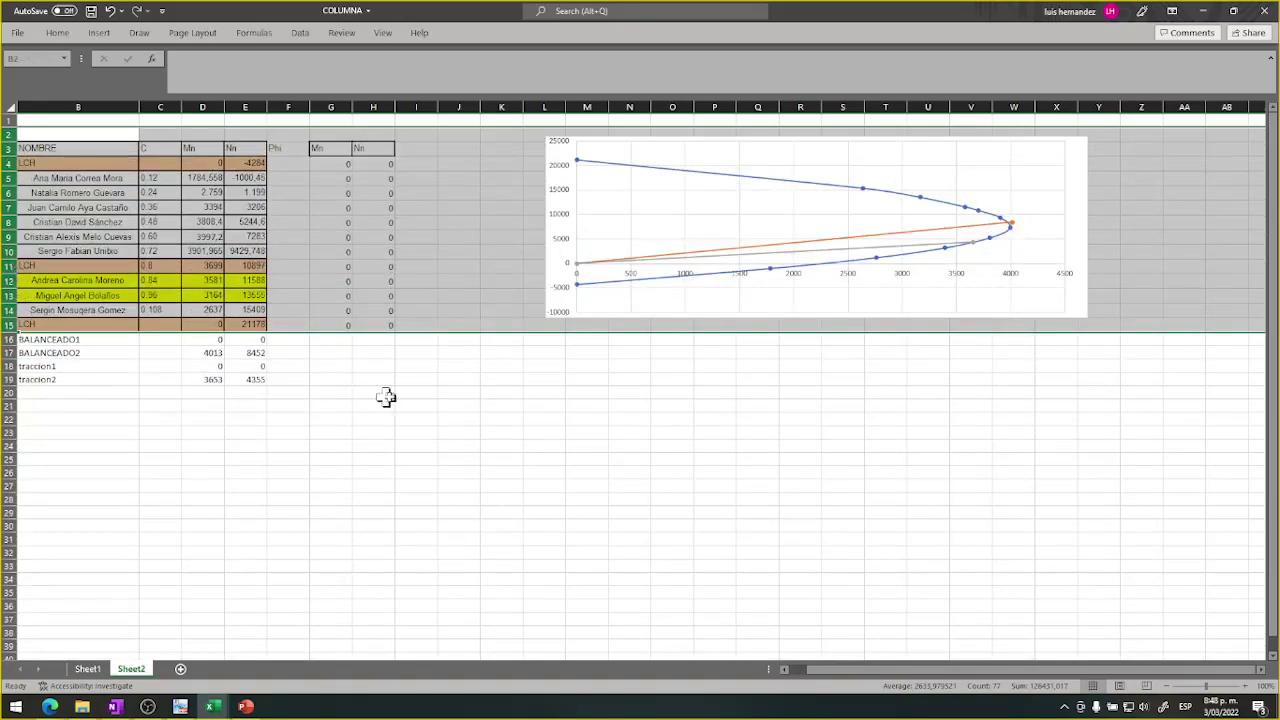
click(380, 390)
Enlarge the interaction chart and move it left beside the Mn and Nn columns.
click(862, 316)
drag(818, 316, 816, 380)
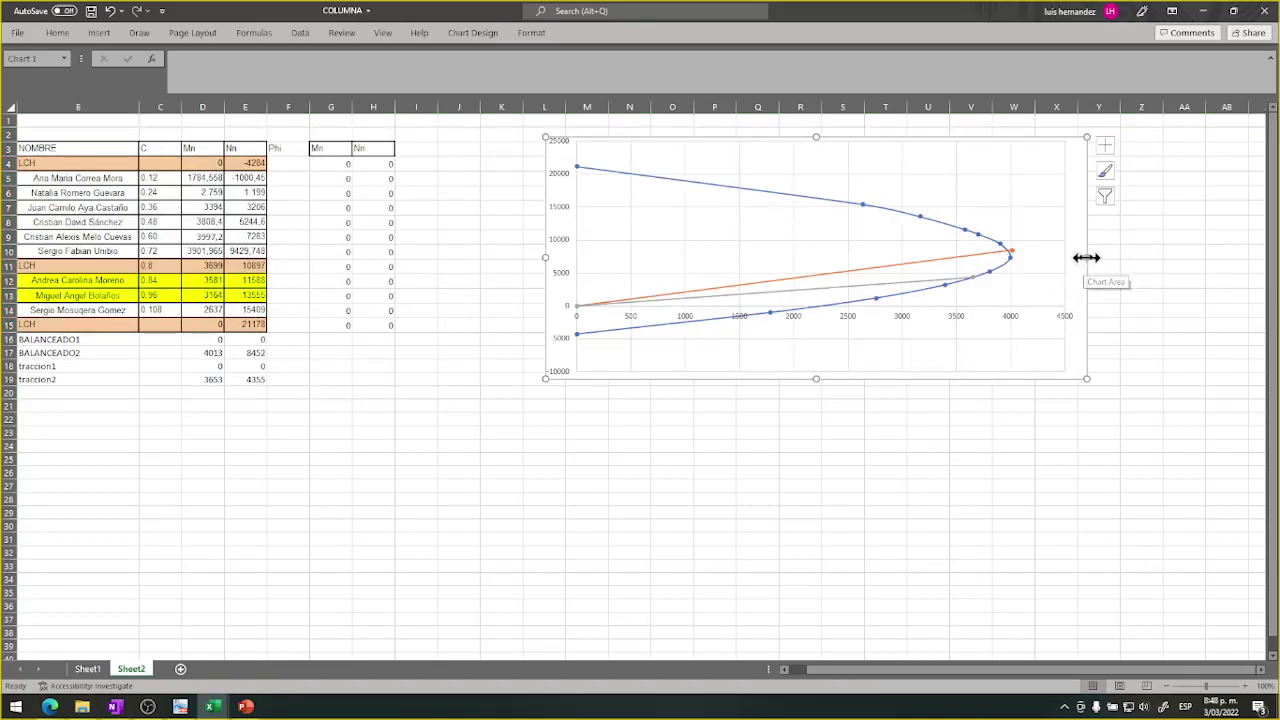
drag(1086, 257, 990, 257)
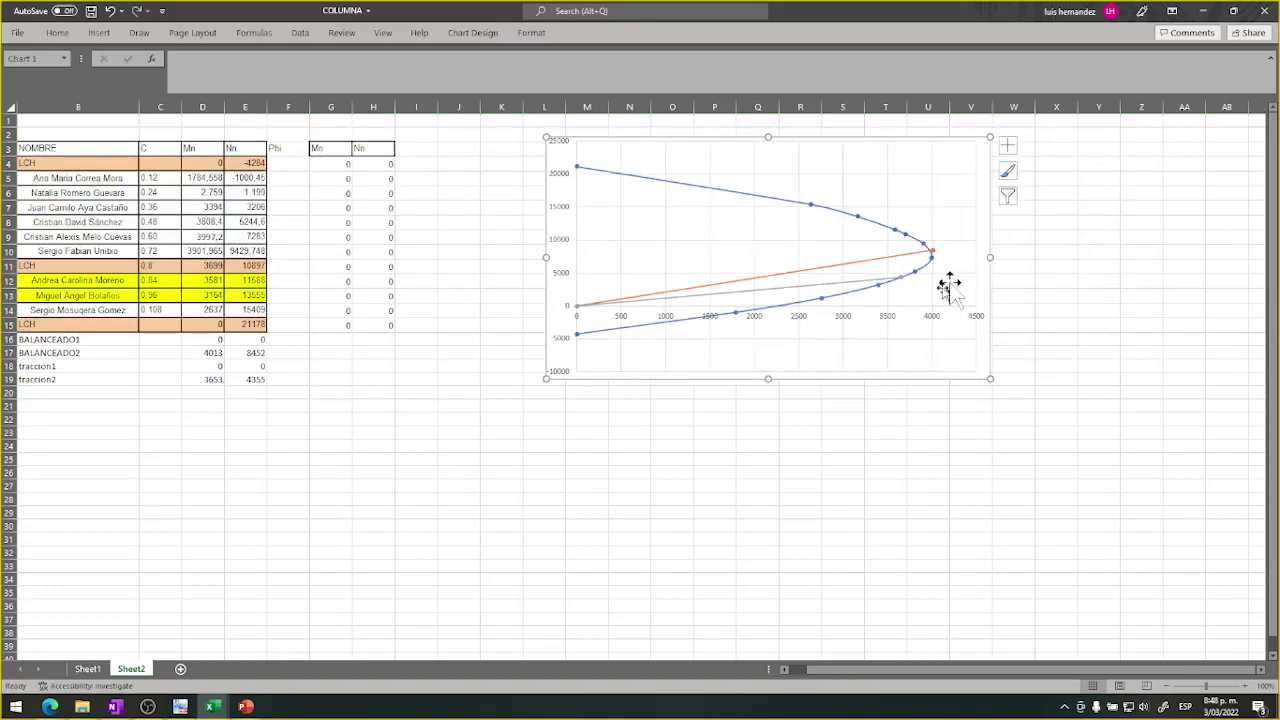
drag(988, 383, 1022, 438)
drag(785, 438, 788, 484)
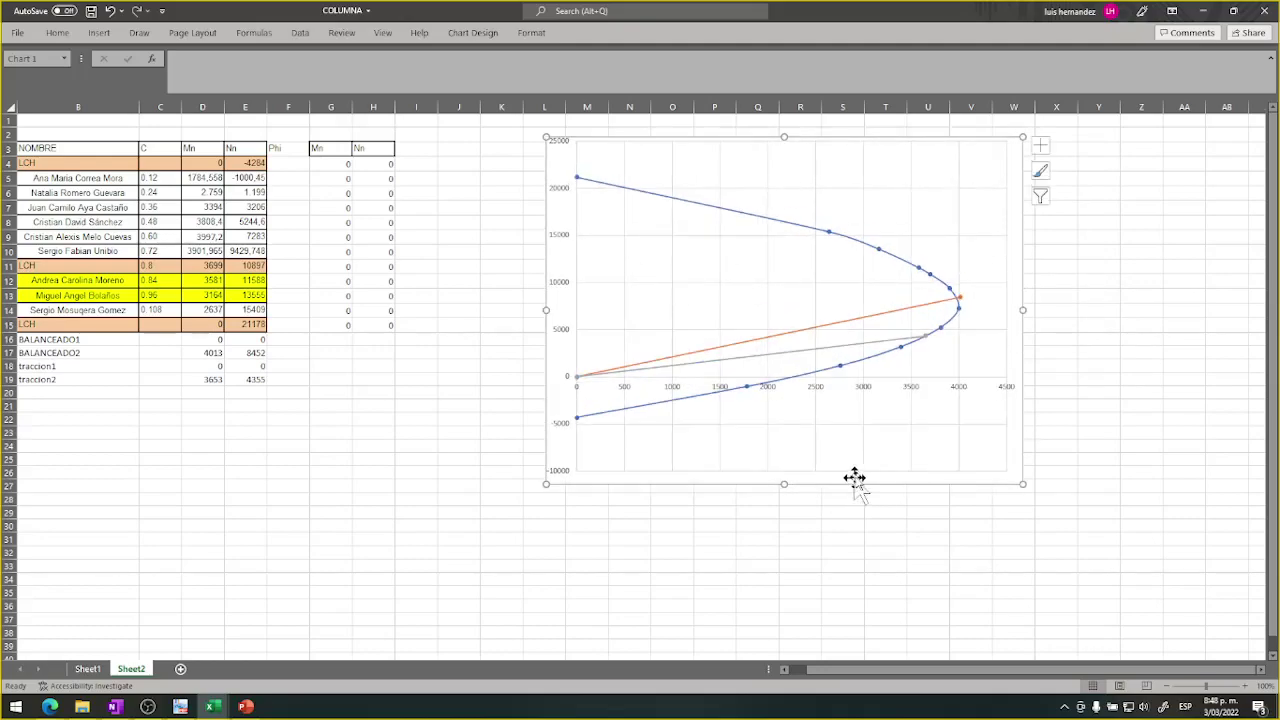
drag(1017, 458, 881, 463)
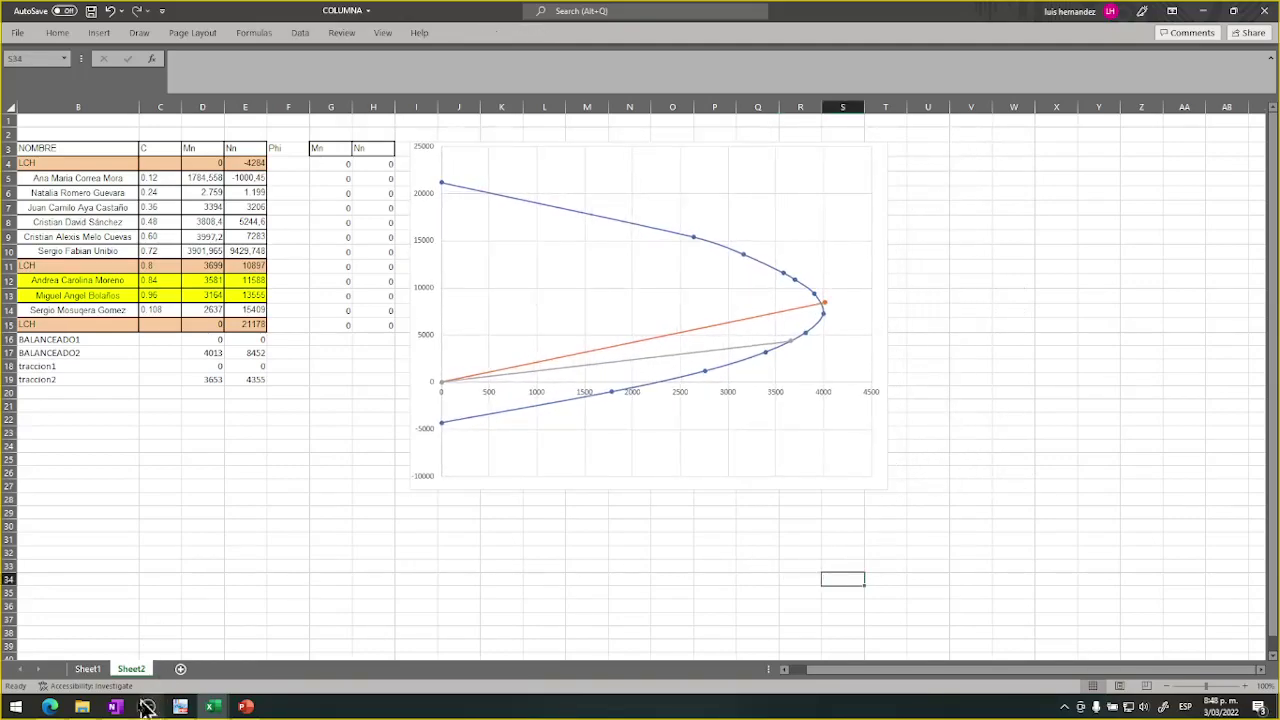
In the shared EJERCICIO DISEÑO 25_11 sheet, check row 8's phi of 0,717411 and select C9.
mouse_move(50, 706)
click(57, 679)
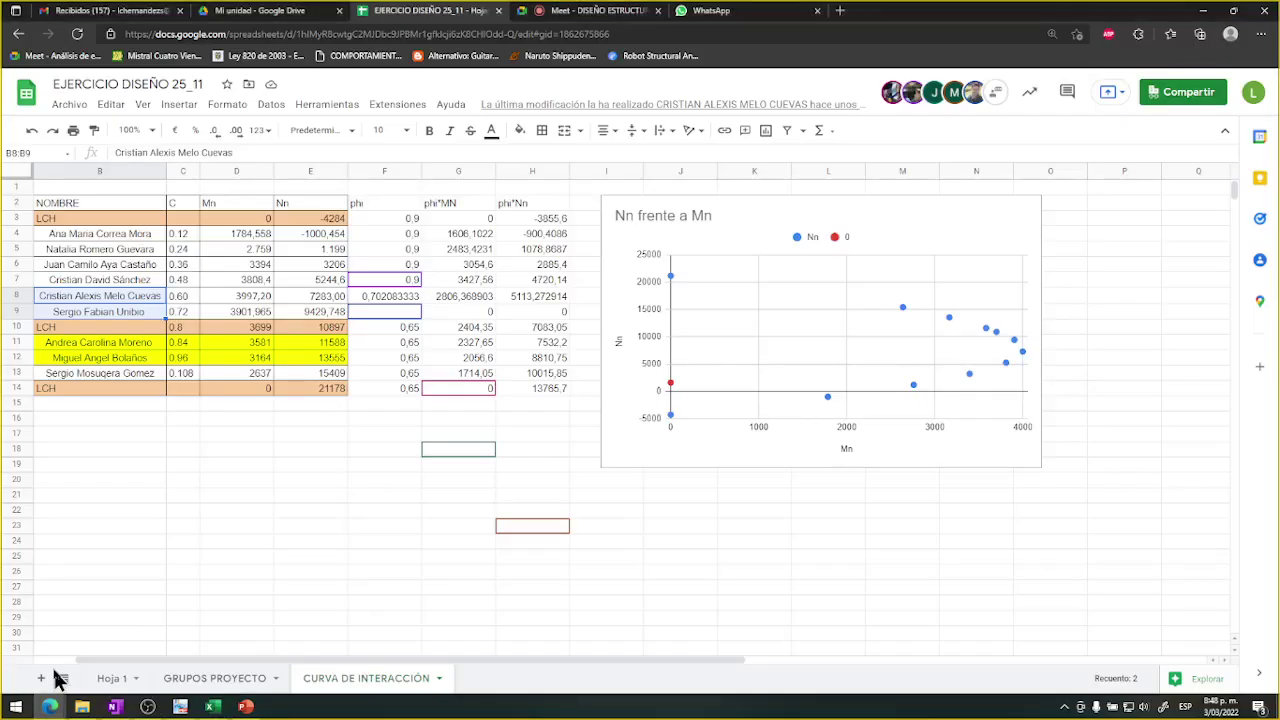
click(408, 298)
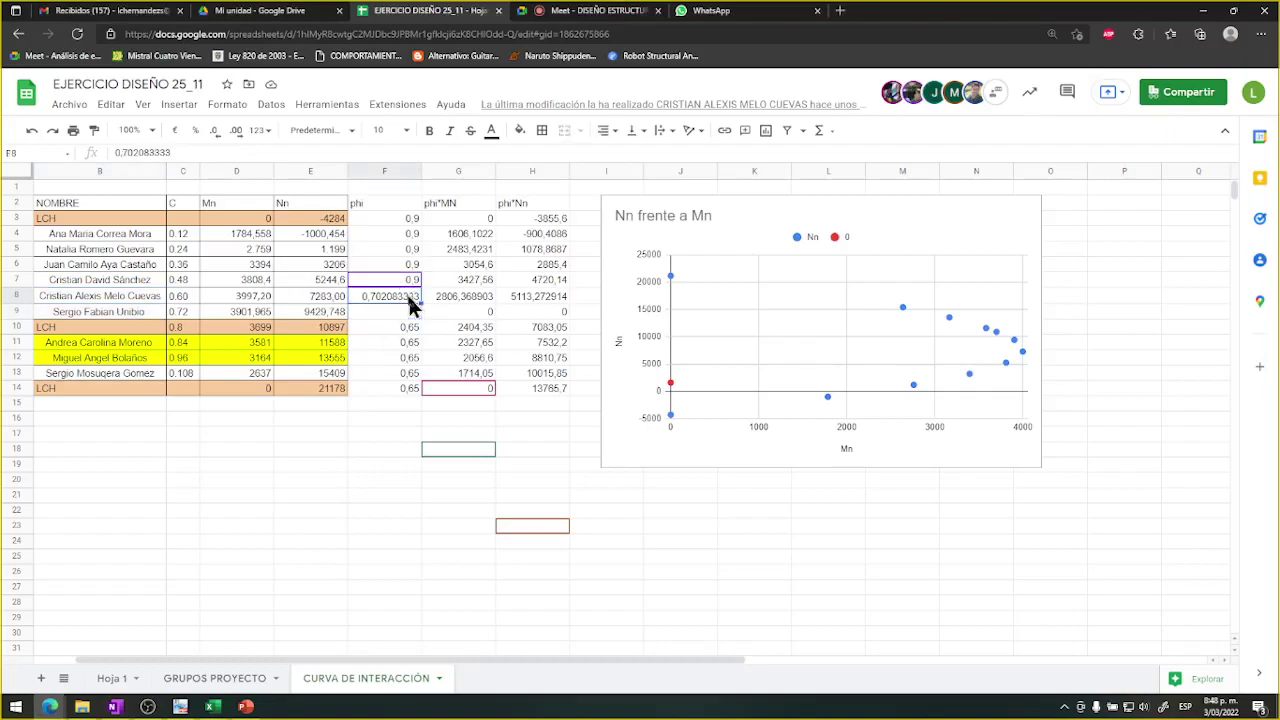
click(410, 306)
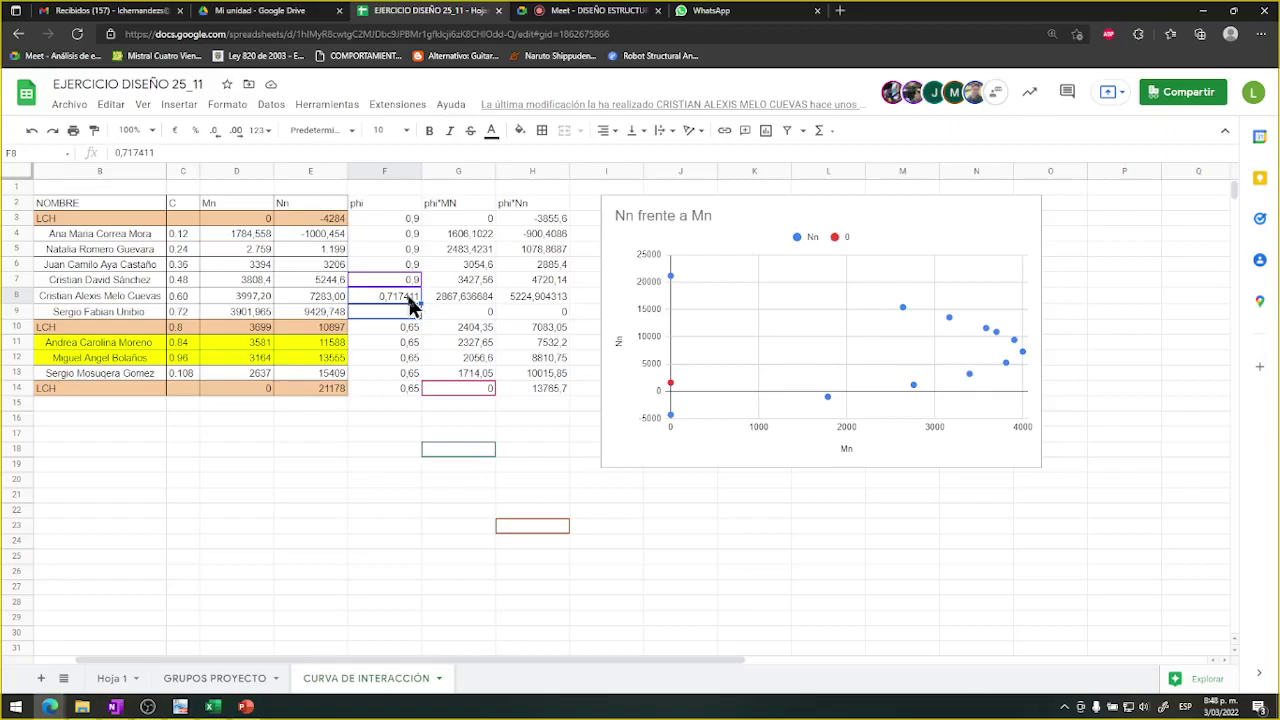
click(570, 16)
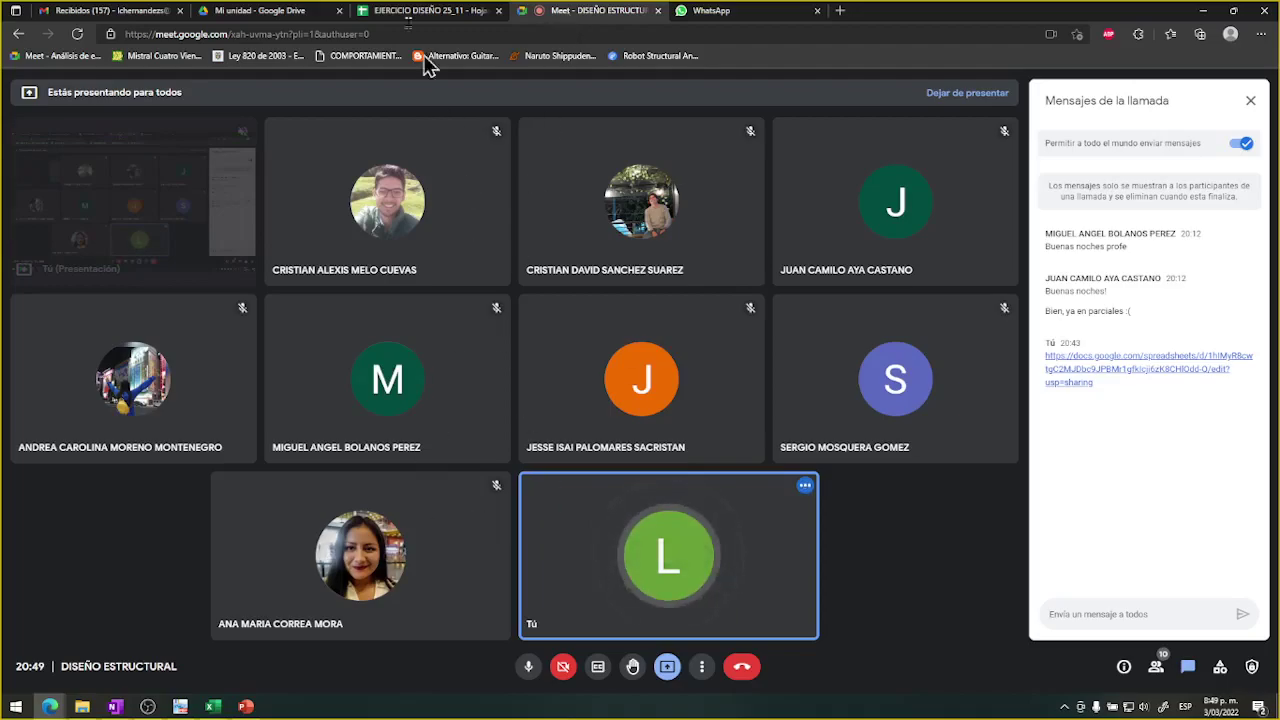
click(422, 14)
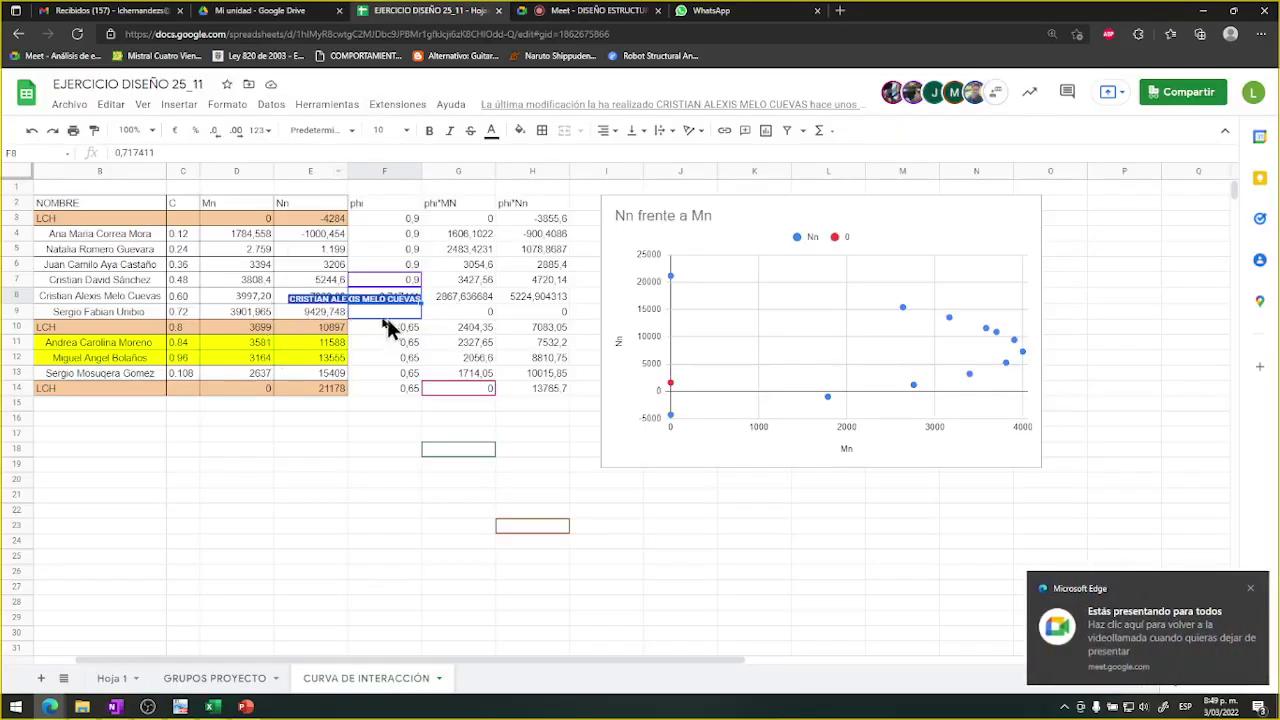
click(178, 314)
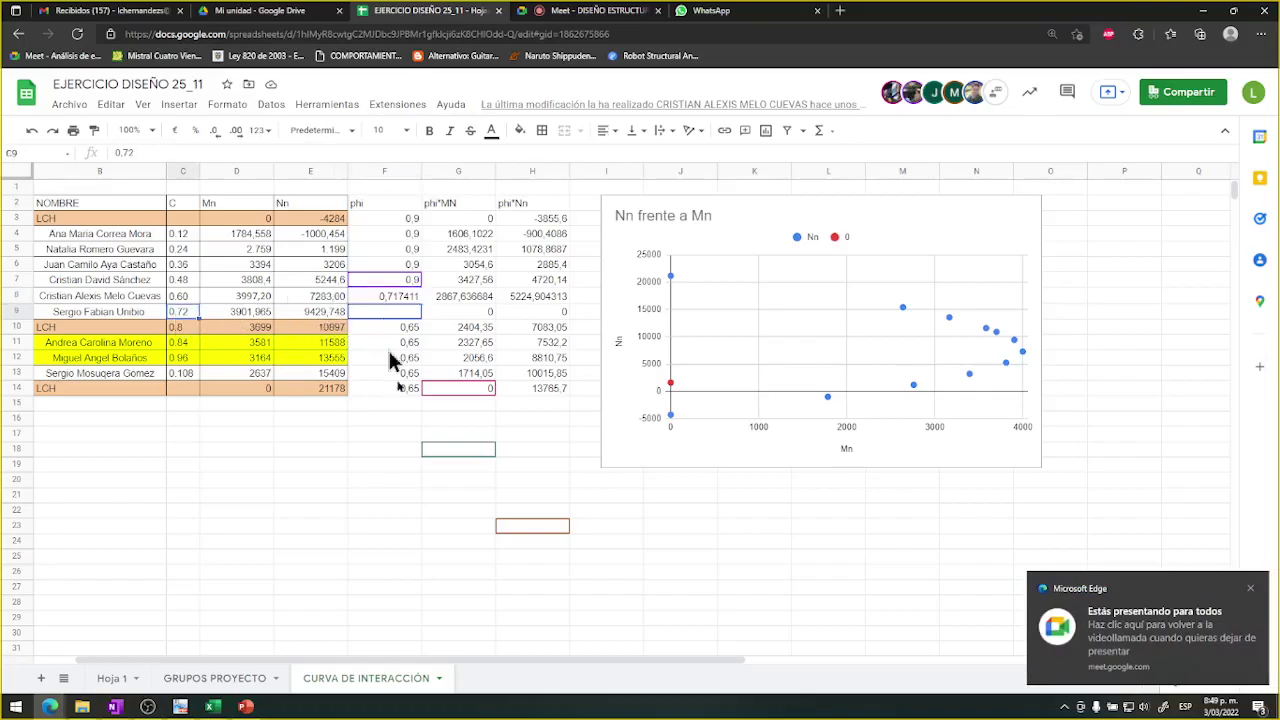
Set the rectangular diagram's depth in F35 to 720 and check the resulting phi of 0.65.
mouse_move(212, 706)
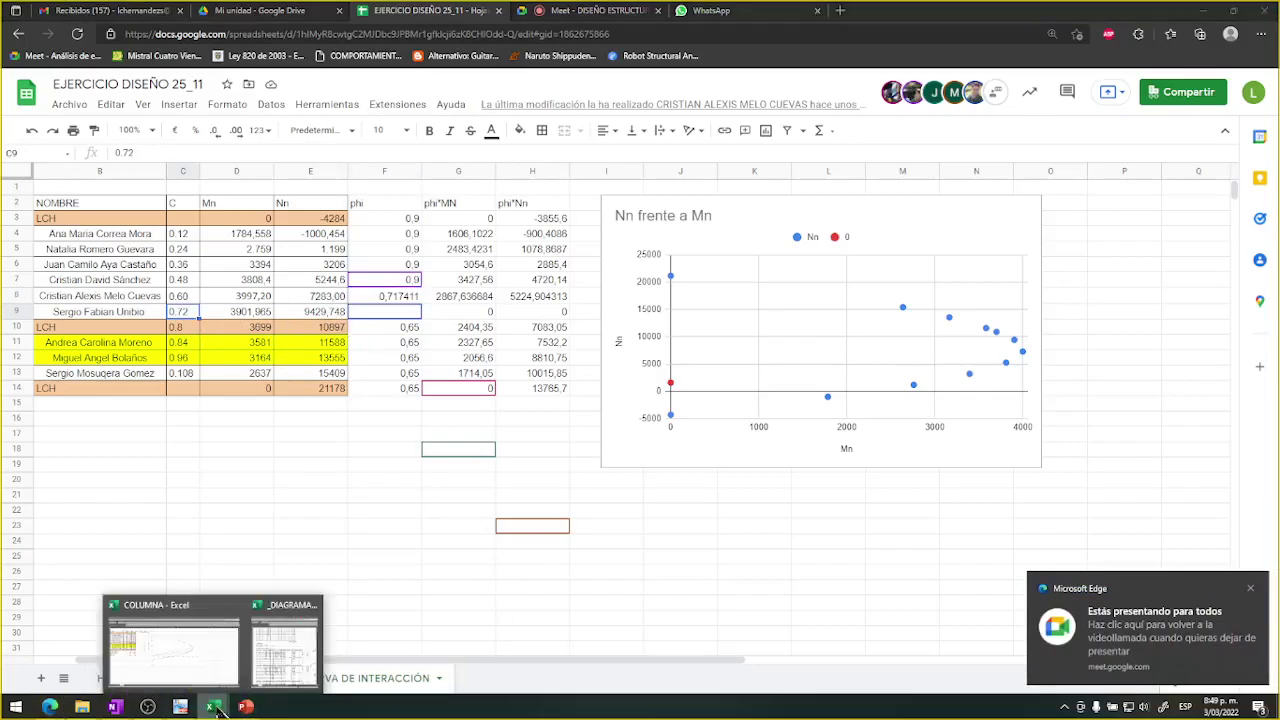
click(268, 684)
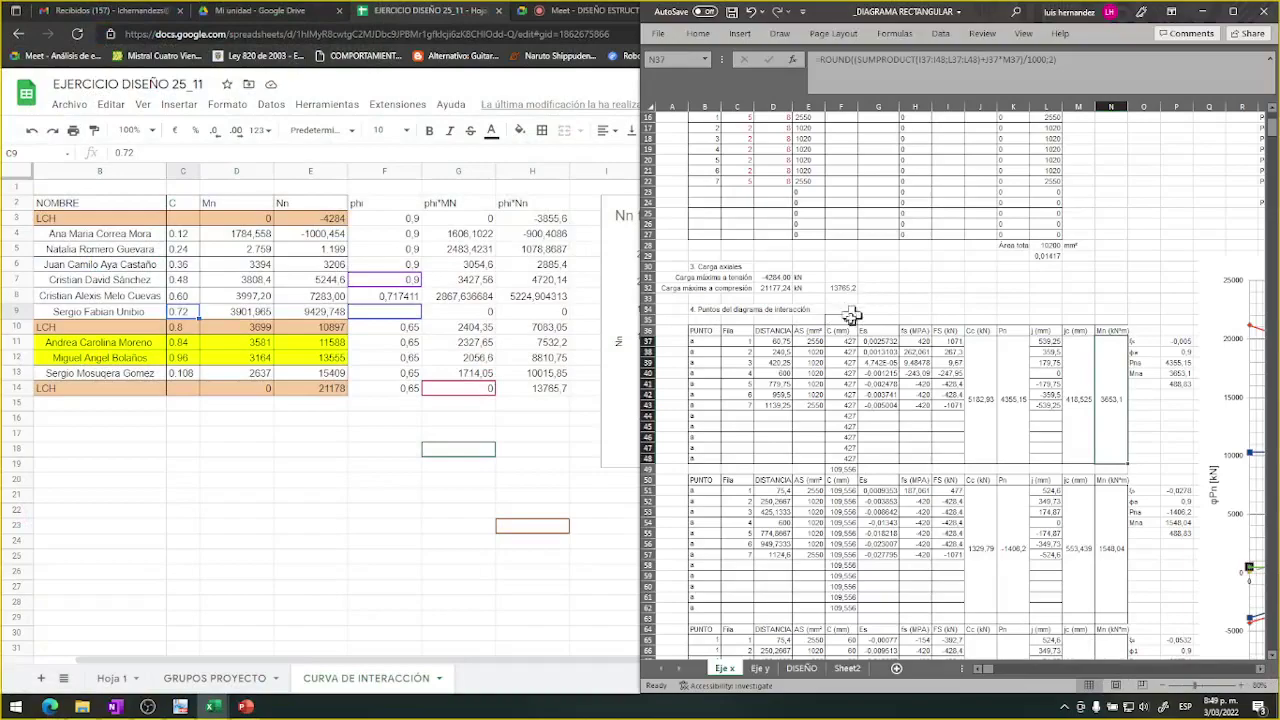
text(7)
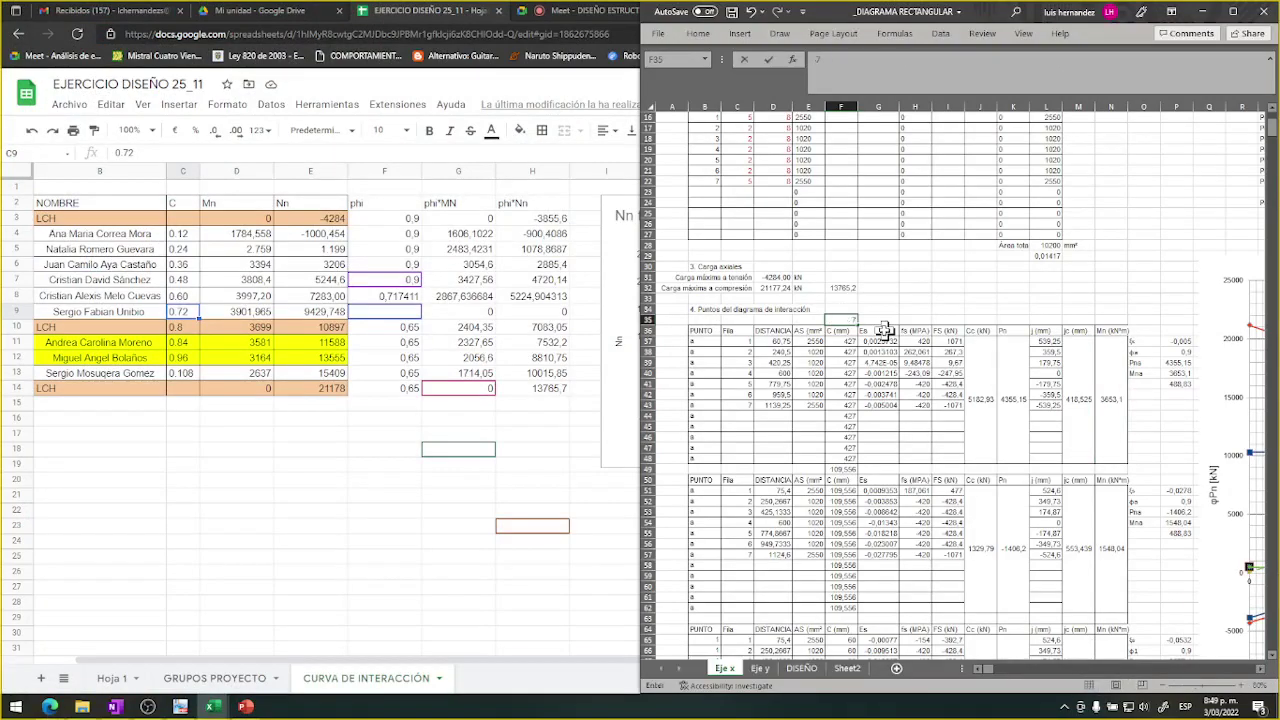
text(20)
key(Return)
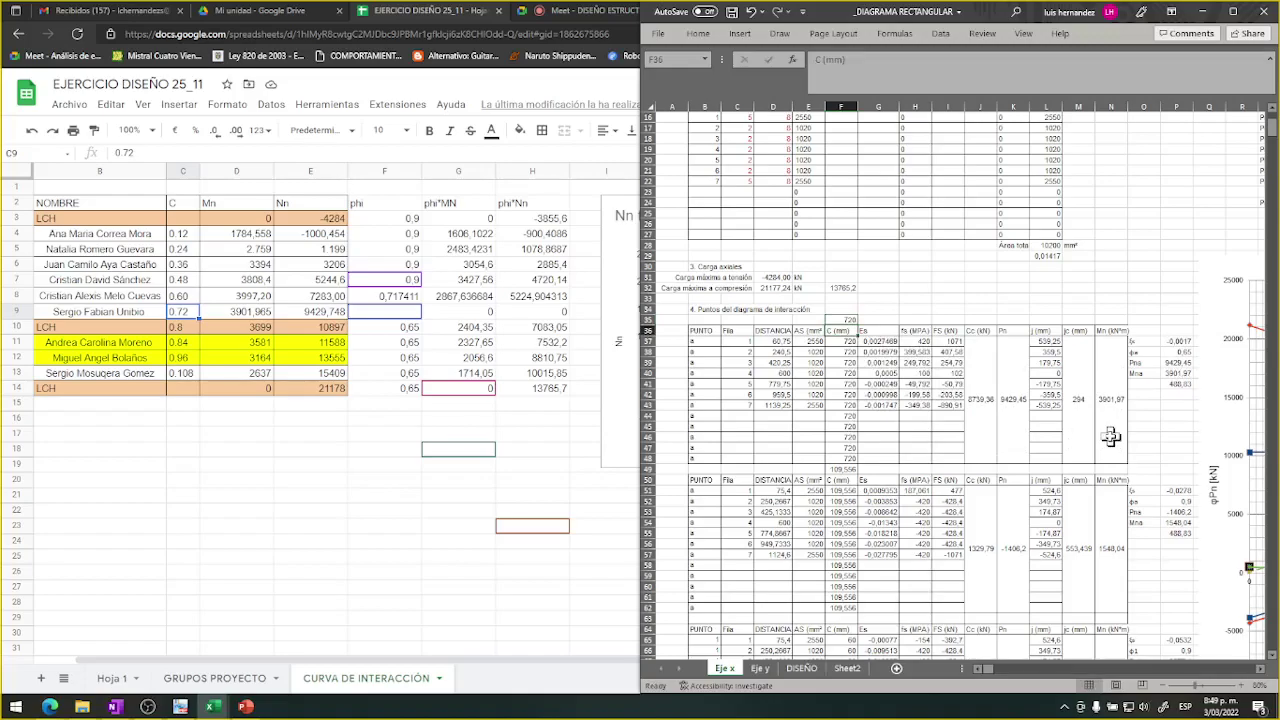
click(1176, 352)
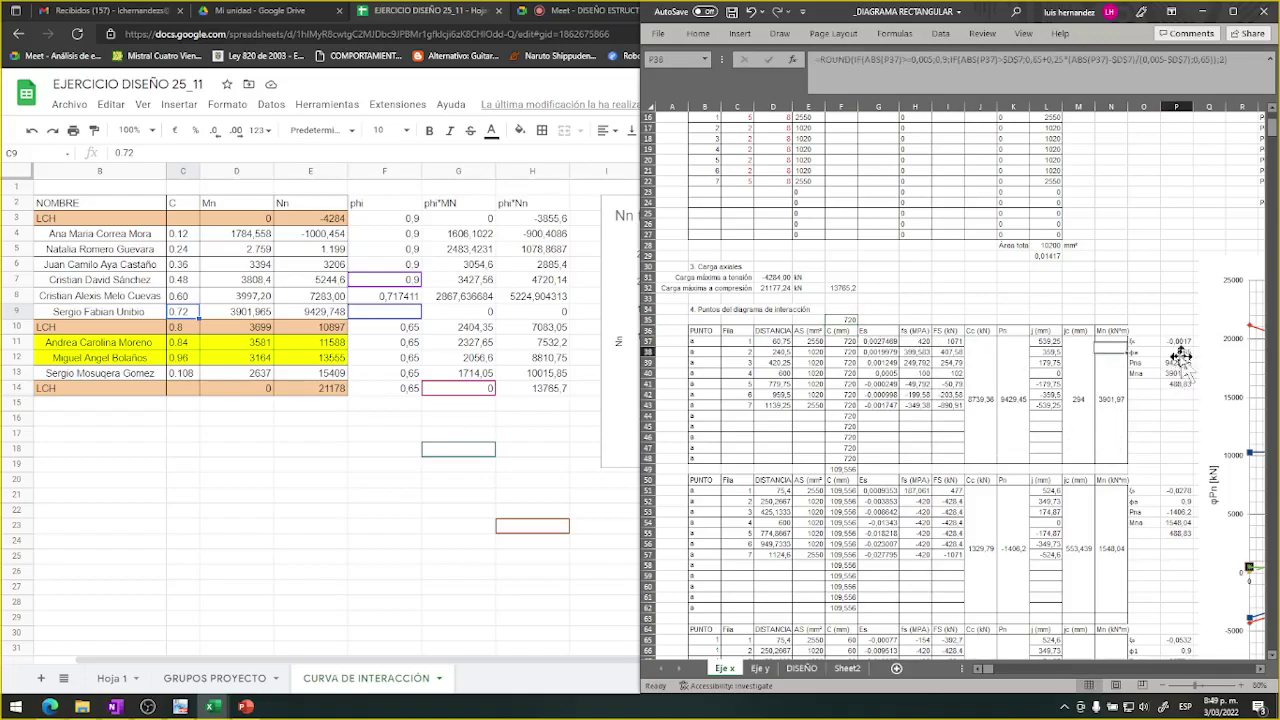
click(400, 312)
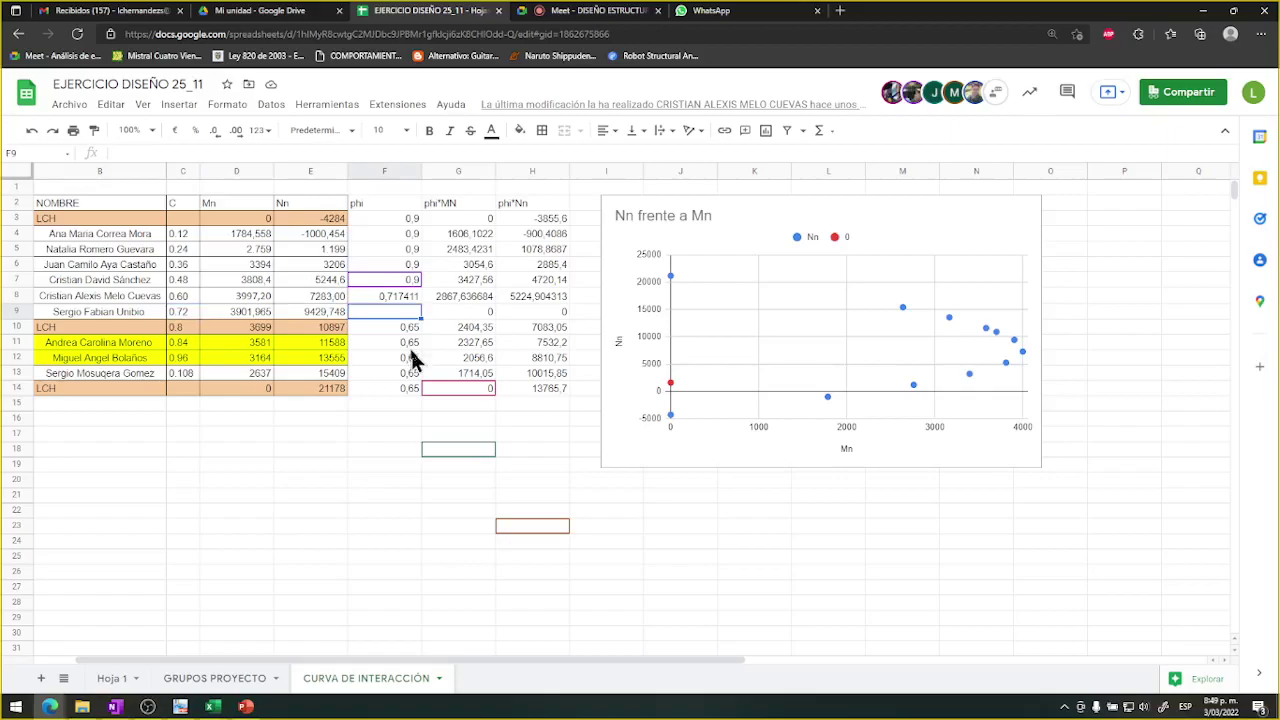
Enter 0,65 as the numeric phi in F9.
text(0.65)
key(Return)
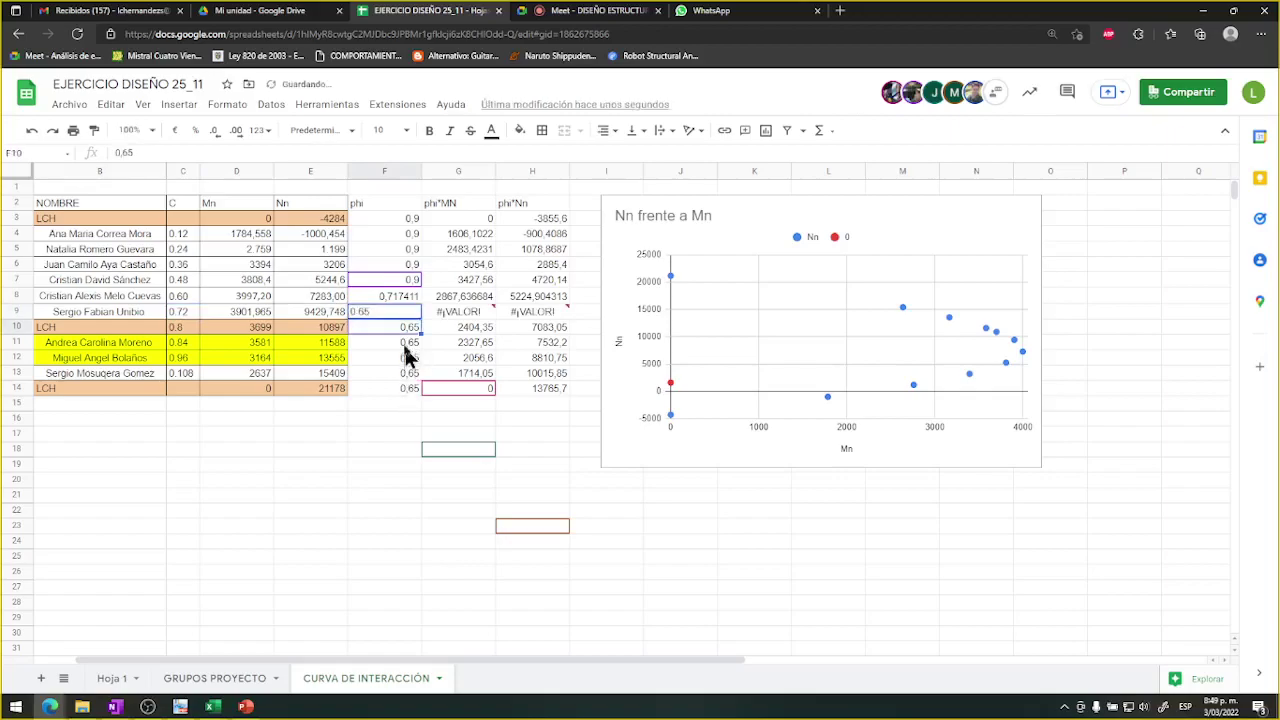
key(Up)
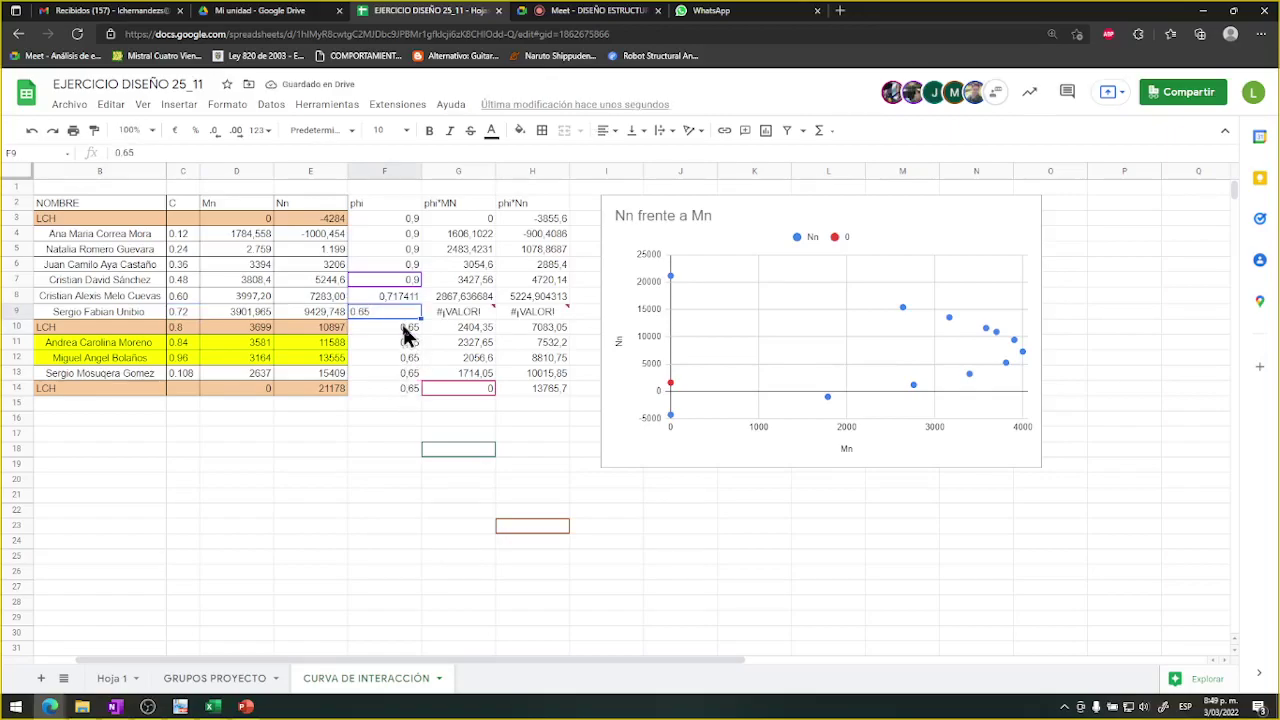
text(0,65)
key(Return)
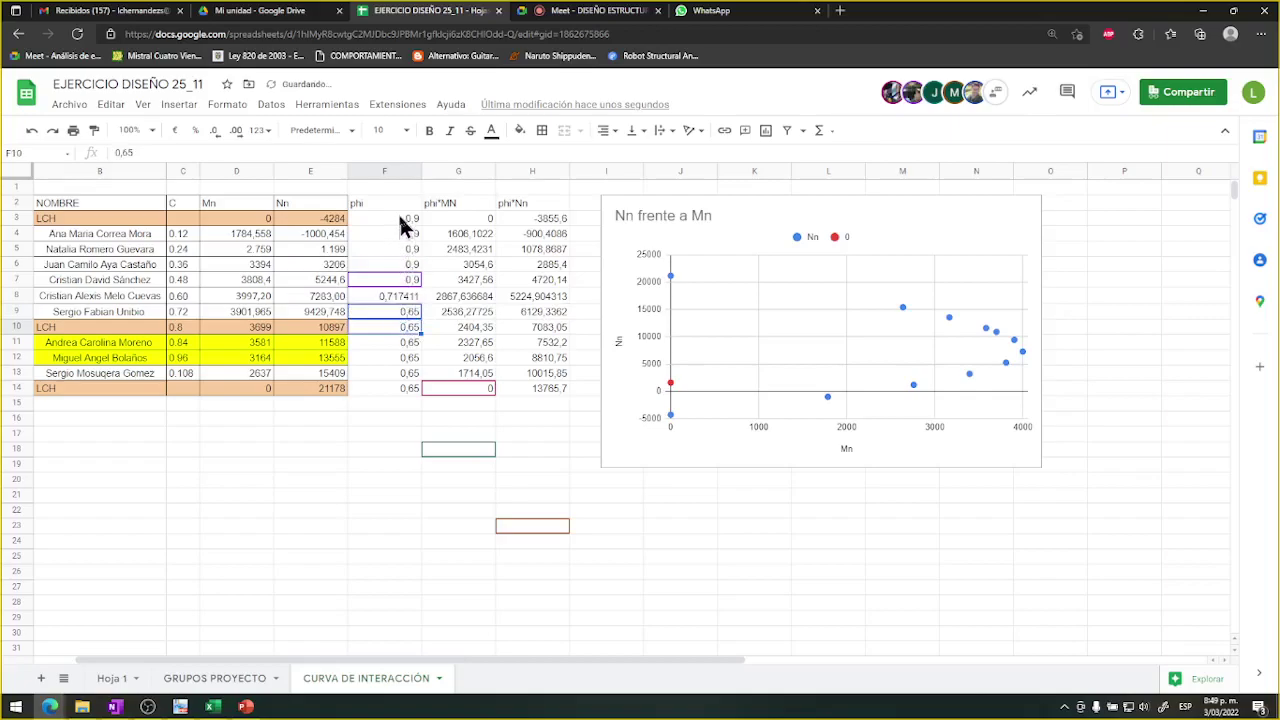
Copy the phi column F3:F14 for use in the COLUMNA Excel workbook.
drag(400, 218, 398, 392)
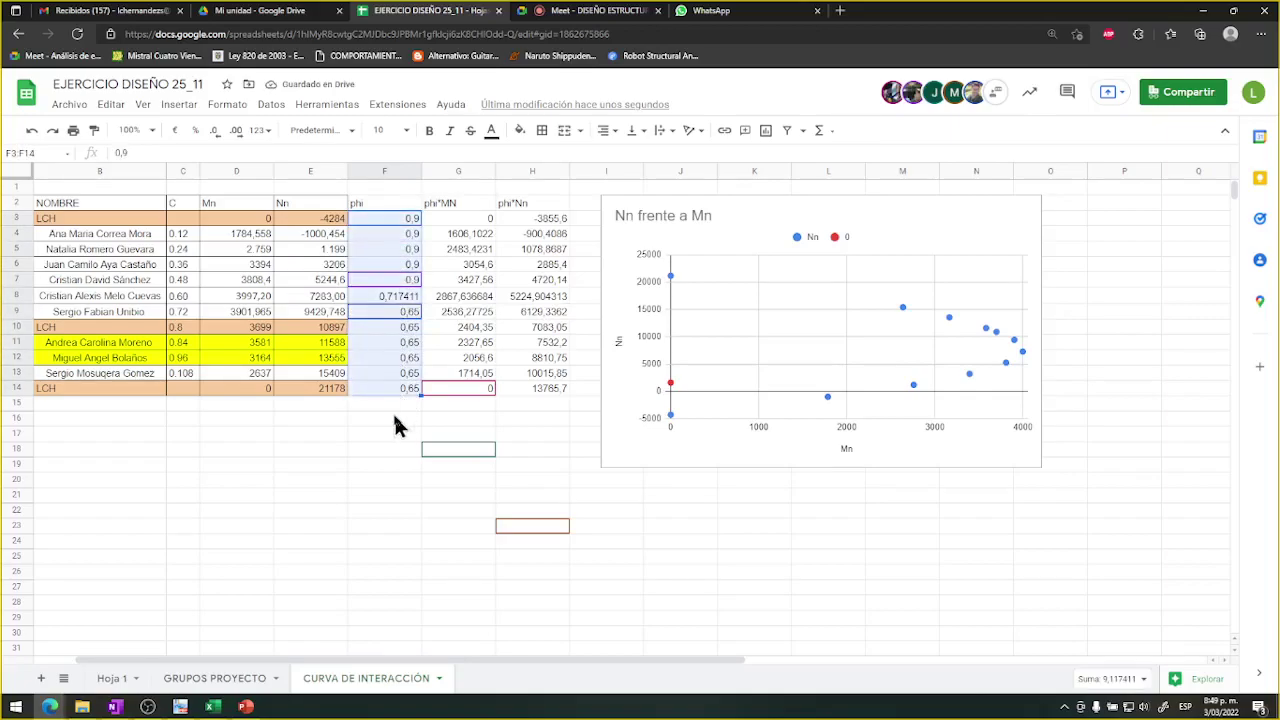
key(ctrl+c)
mouse_move(213, 706)
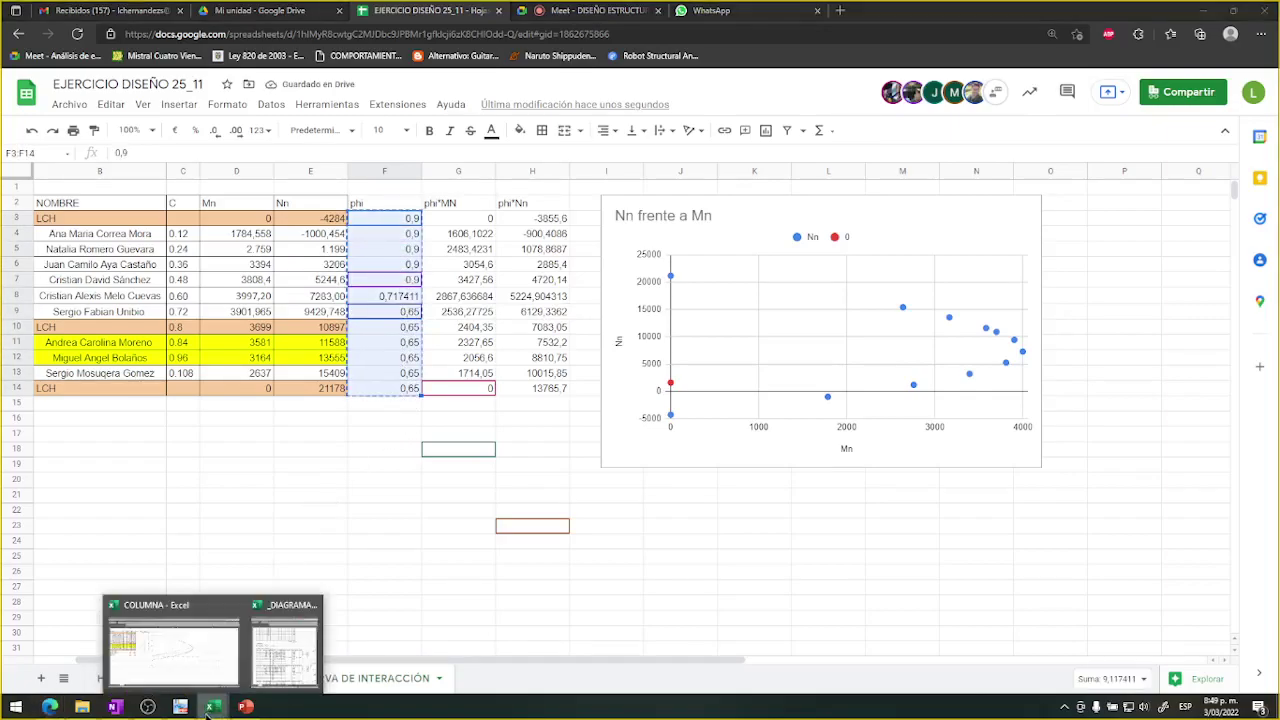
click(183, 676)
click(295, 163)
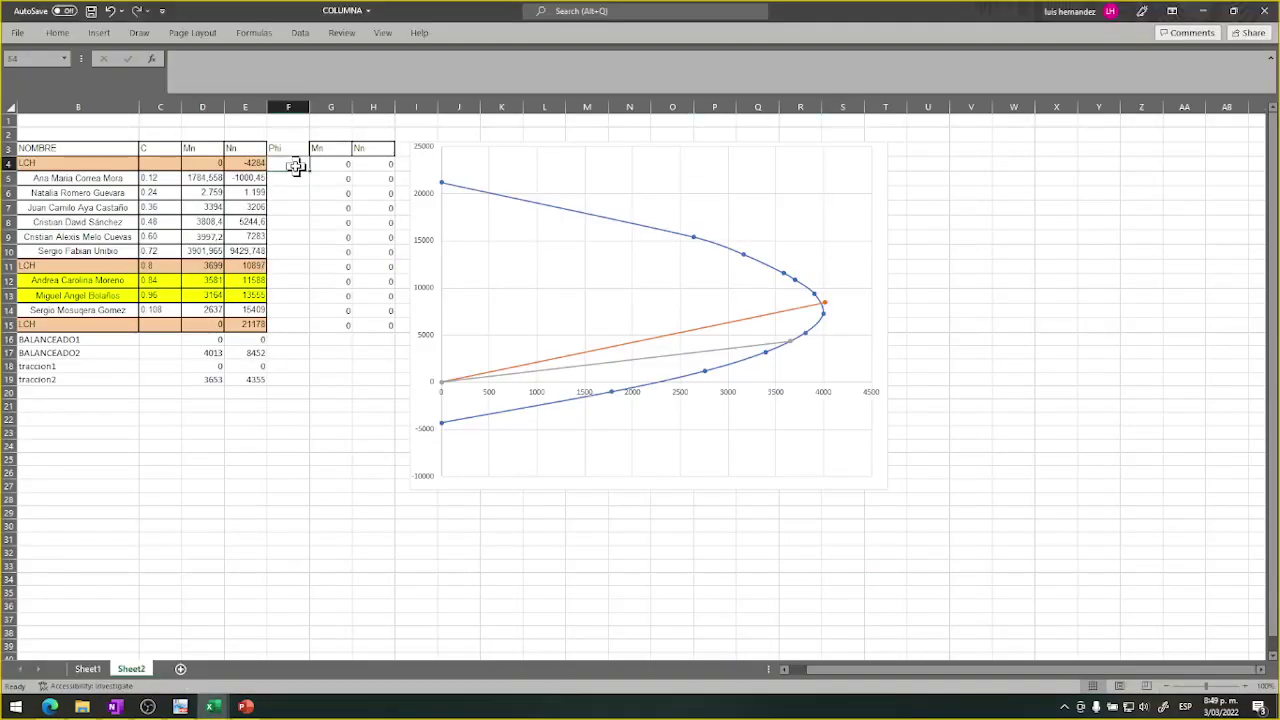
Paste the phi factors into F4:F15 and start a new chart series named Nu.
key(ctrl+v)
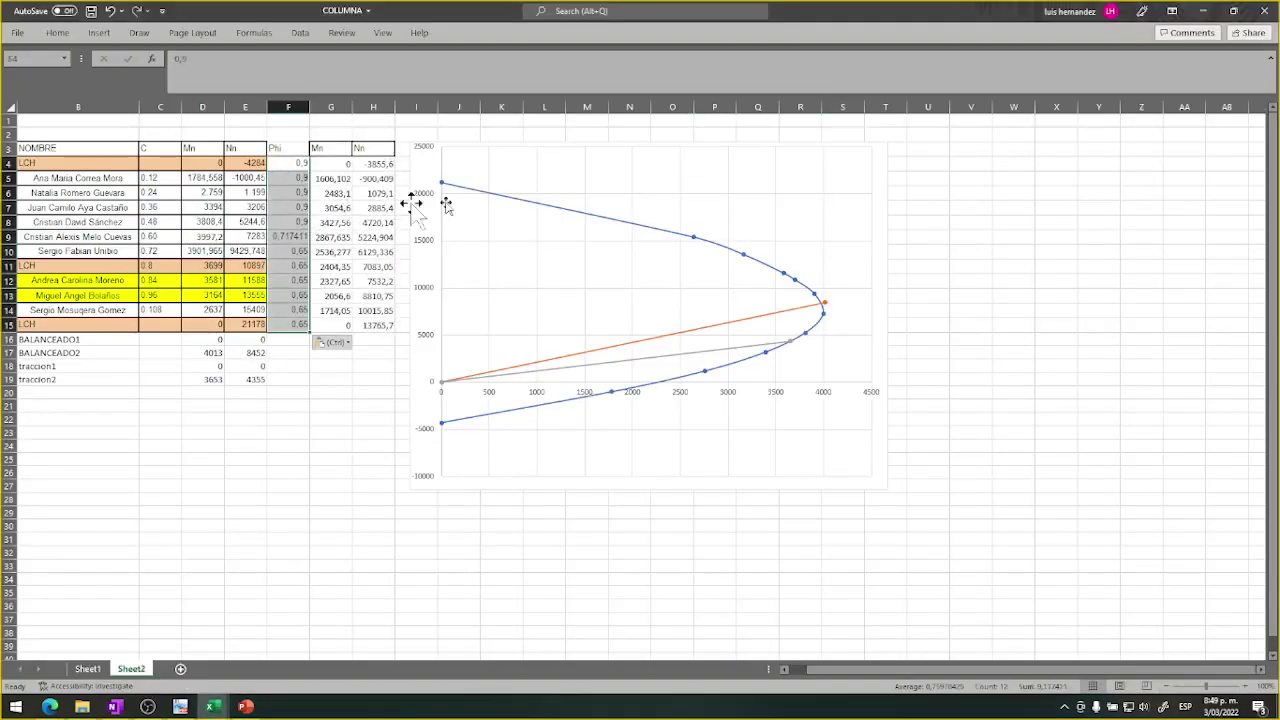
click(850, 174)
right_click(847, 172)
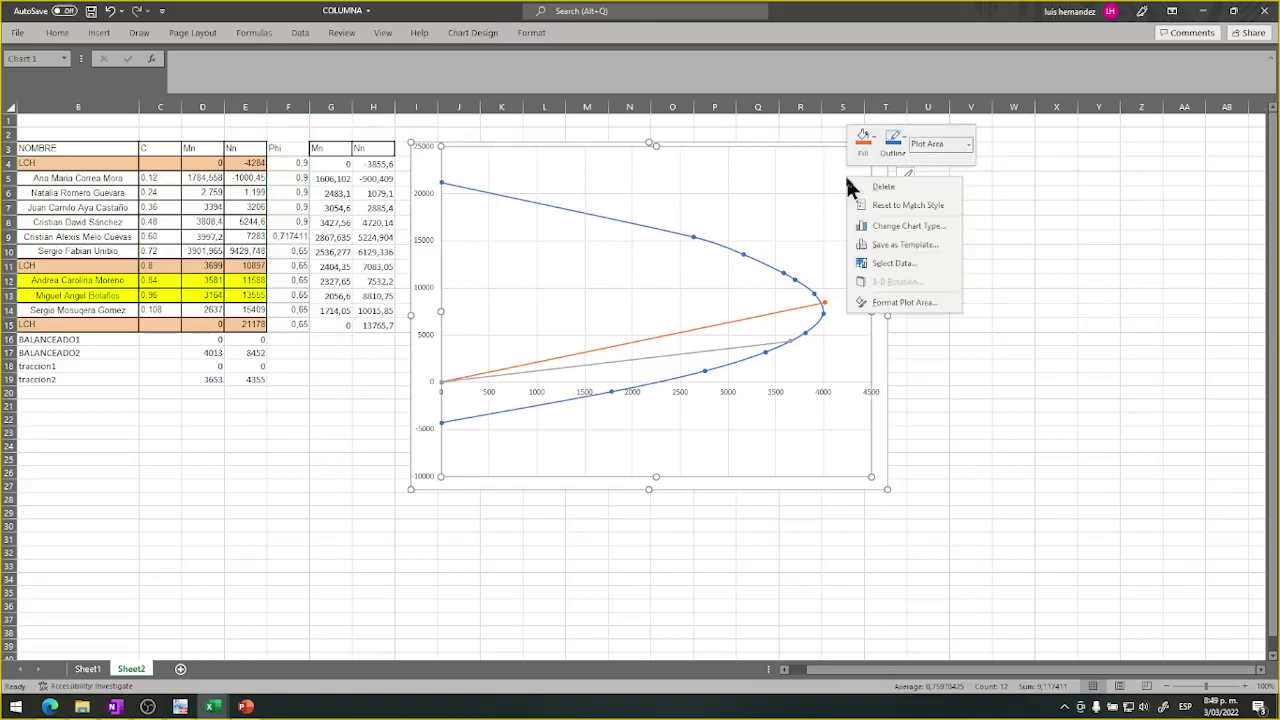
click(893, 262)
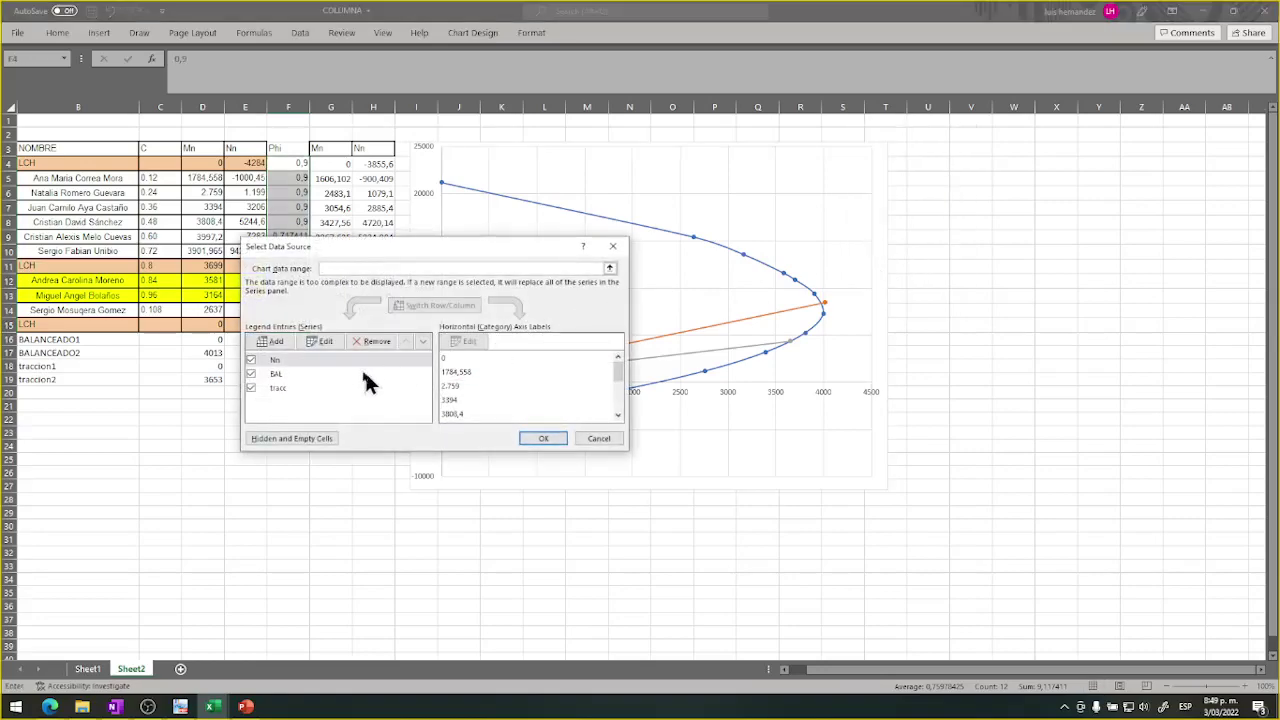
click(273, 345)
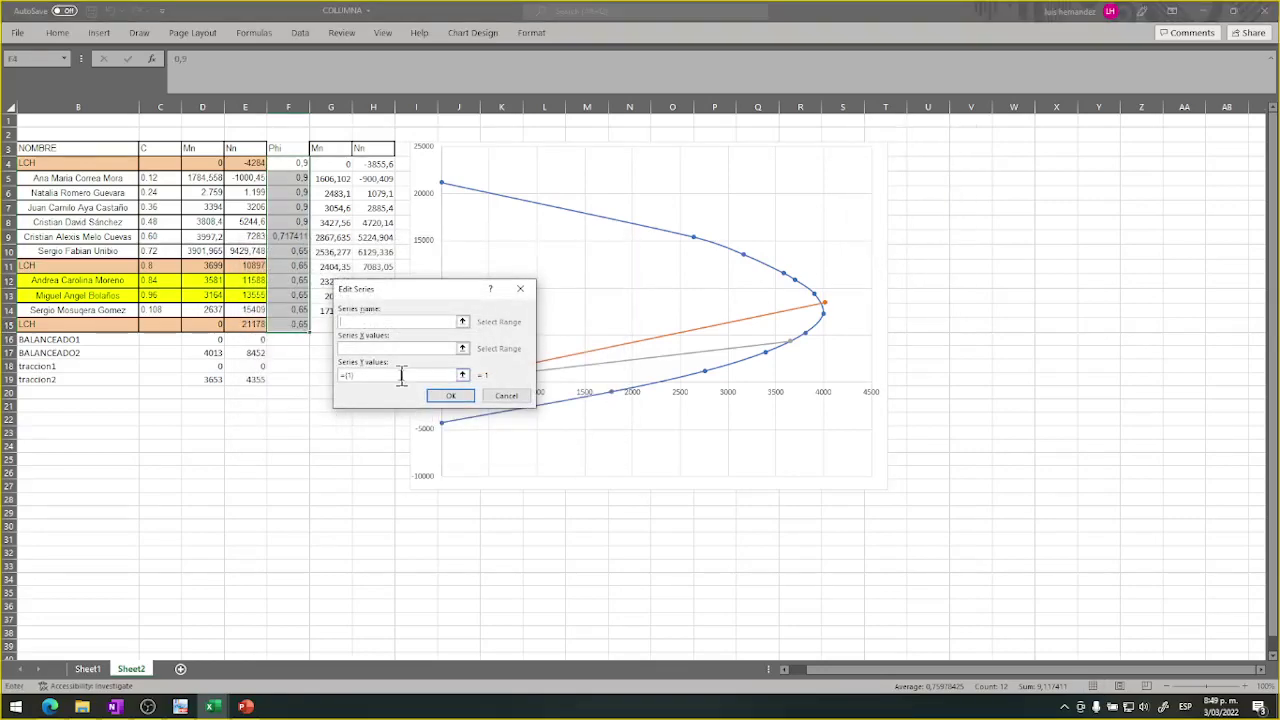
text(Nu)
Plot the Nu series with X values G4:G15 and Y values H4:H15.
click(410, 348)
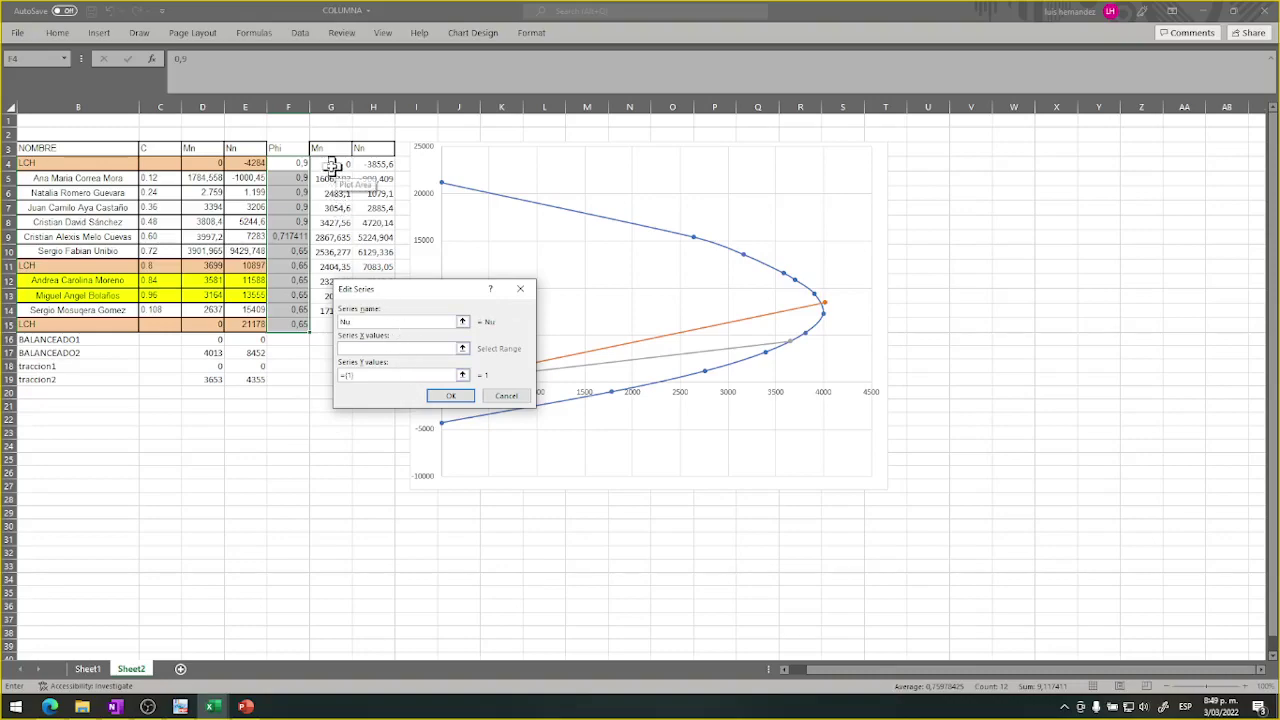
drag(330, 165, 339, 323)
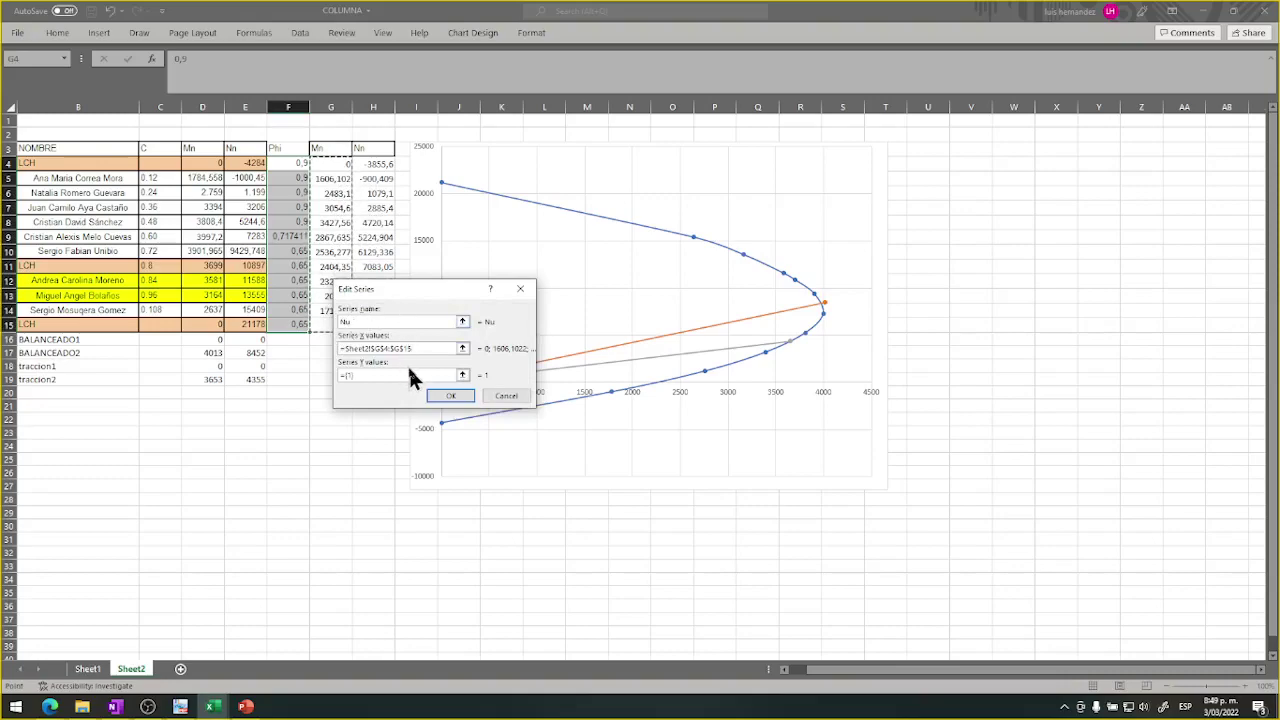
click(410, 372)
key(BackSpace)
key(BackSpace)
key(BackSpace)
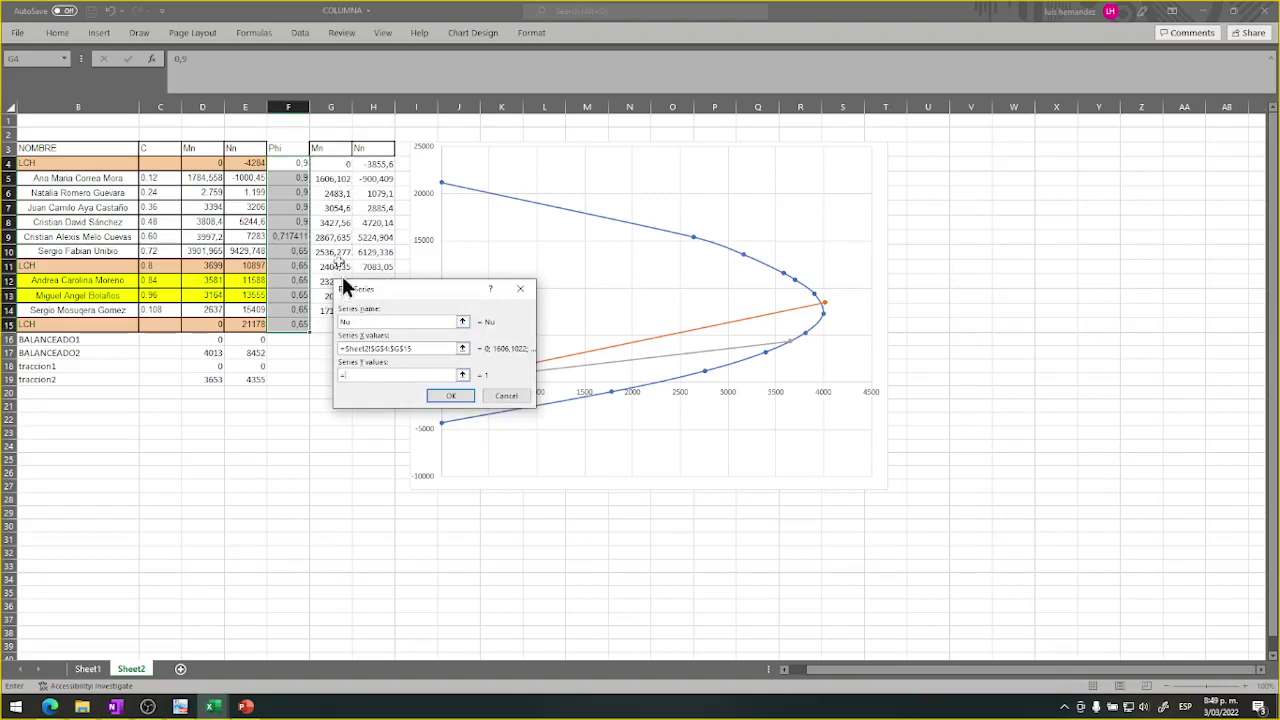
drag(370, 165, 377, 328)
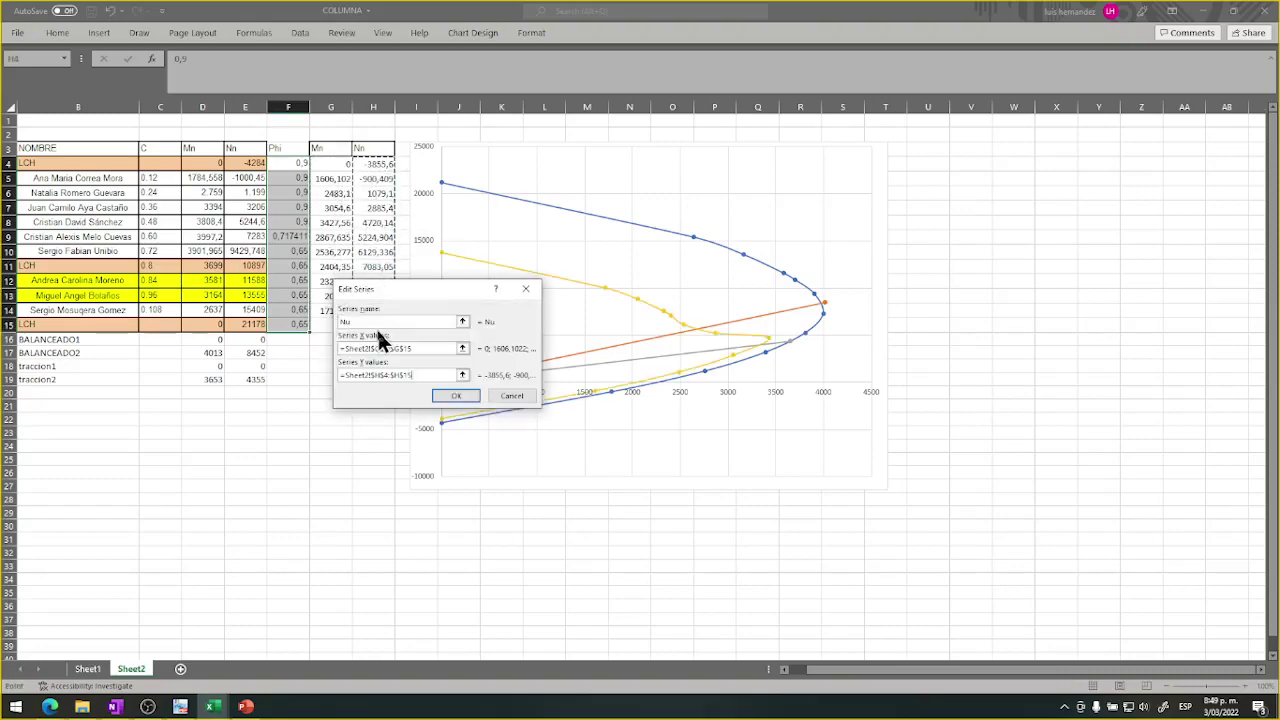
click(457, 397)
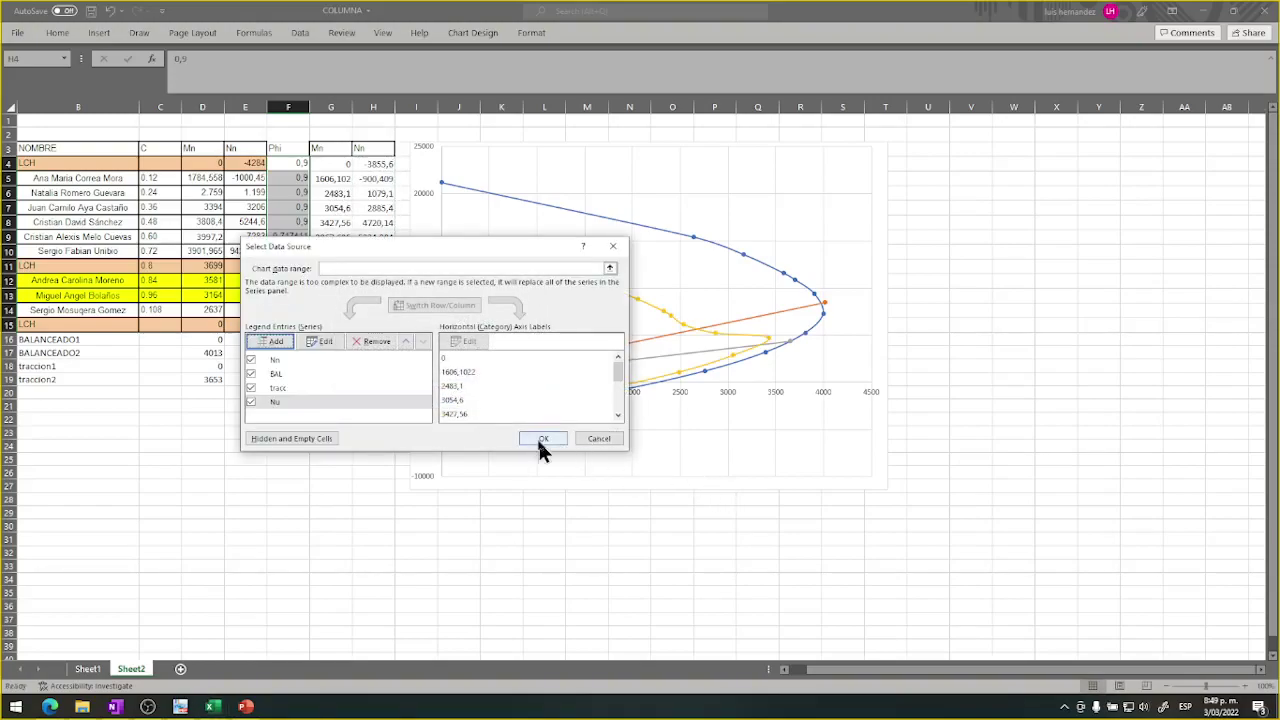
click(541, 440)
click(698, 592)
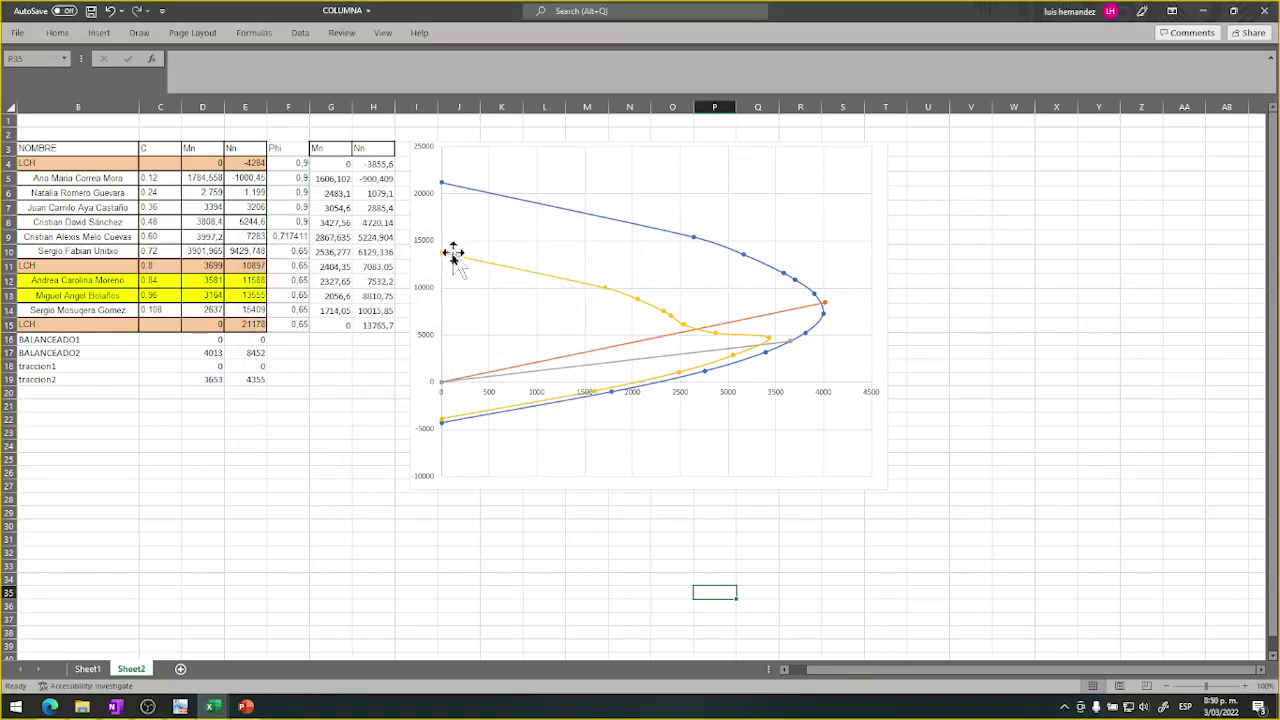
Delete the stray green ink stroke from the interaction chart.
mouse_move(451, 259)
click(548, 239)
click(514, 343)
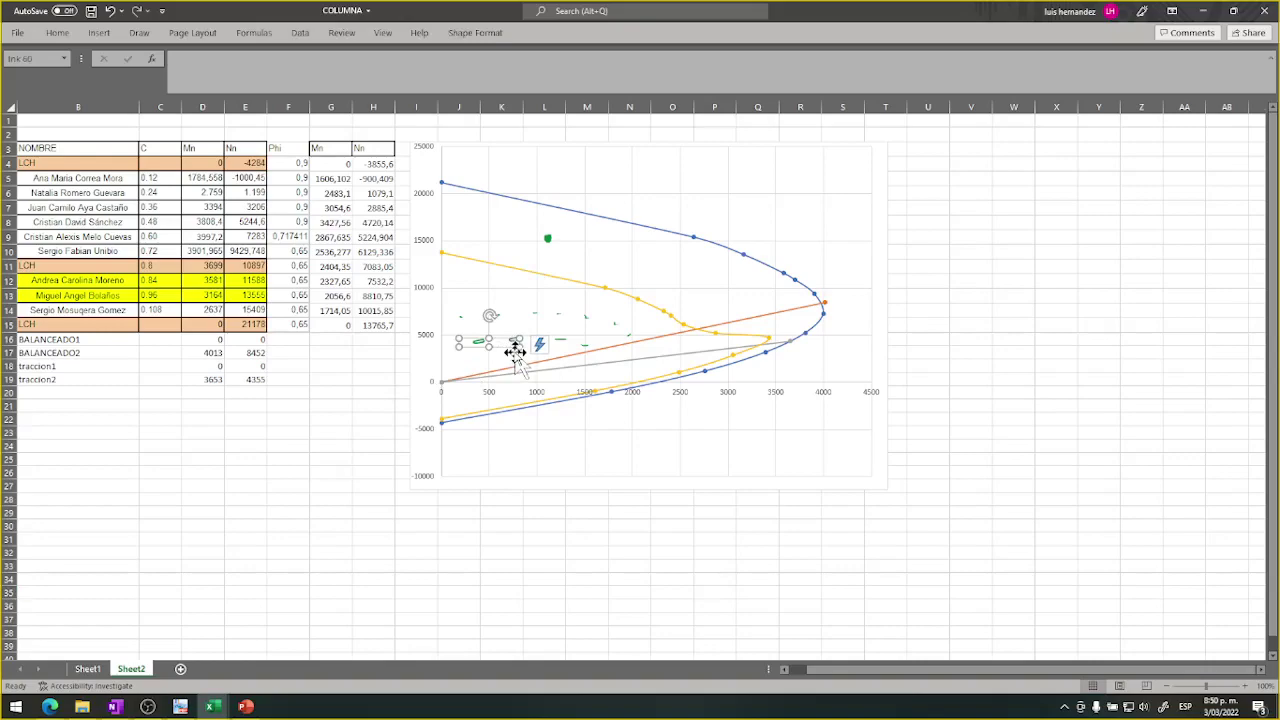
key(Delete)
click(550, 318)
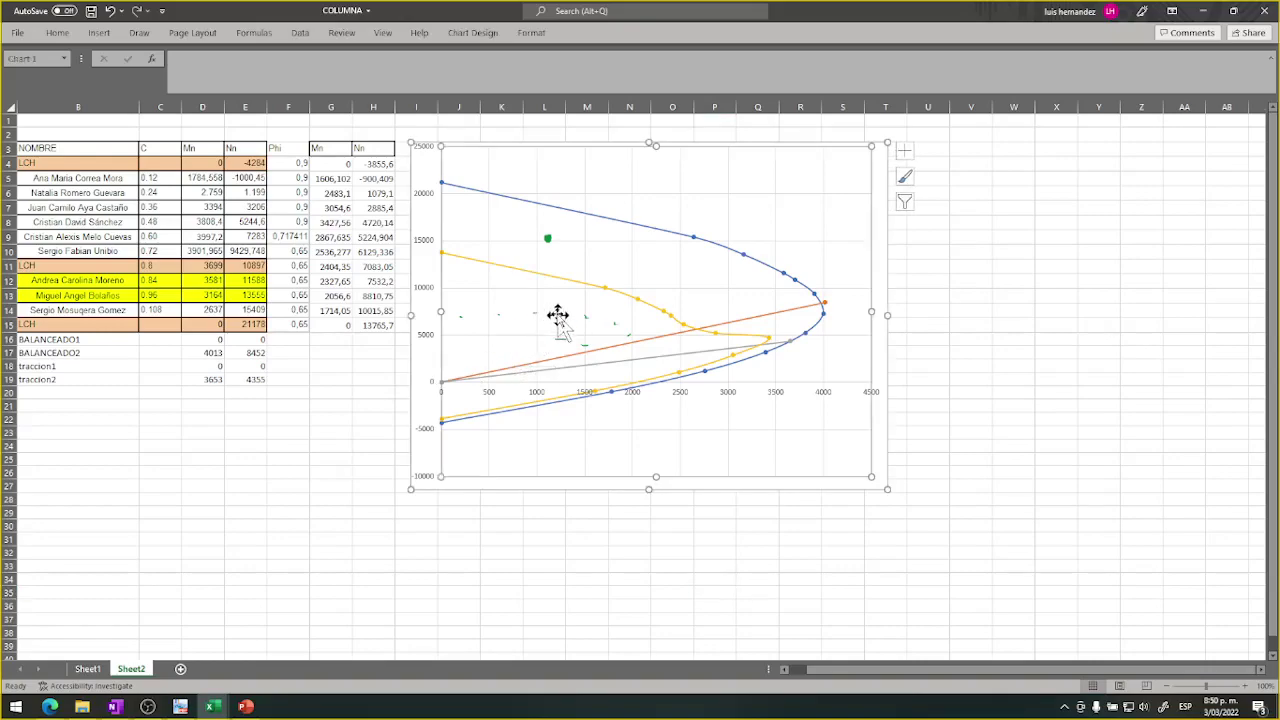
key(Escape)
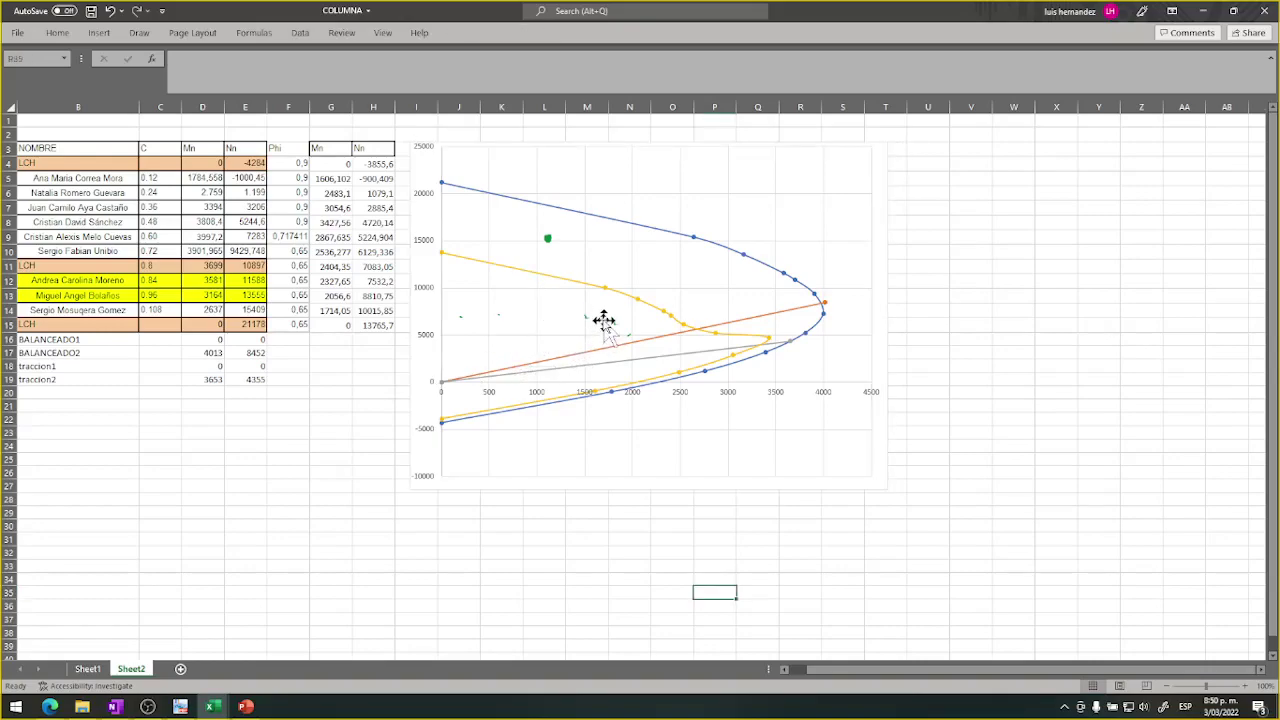
click(468, 318)
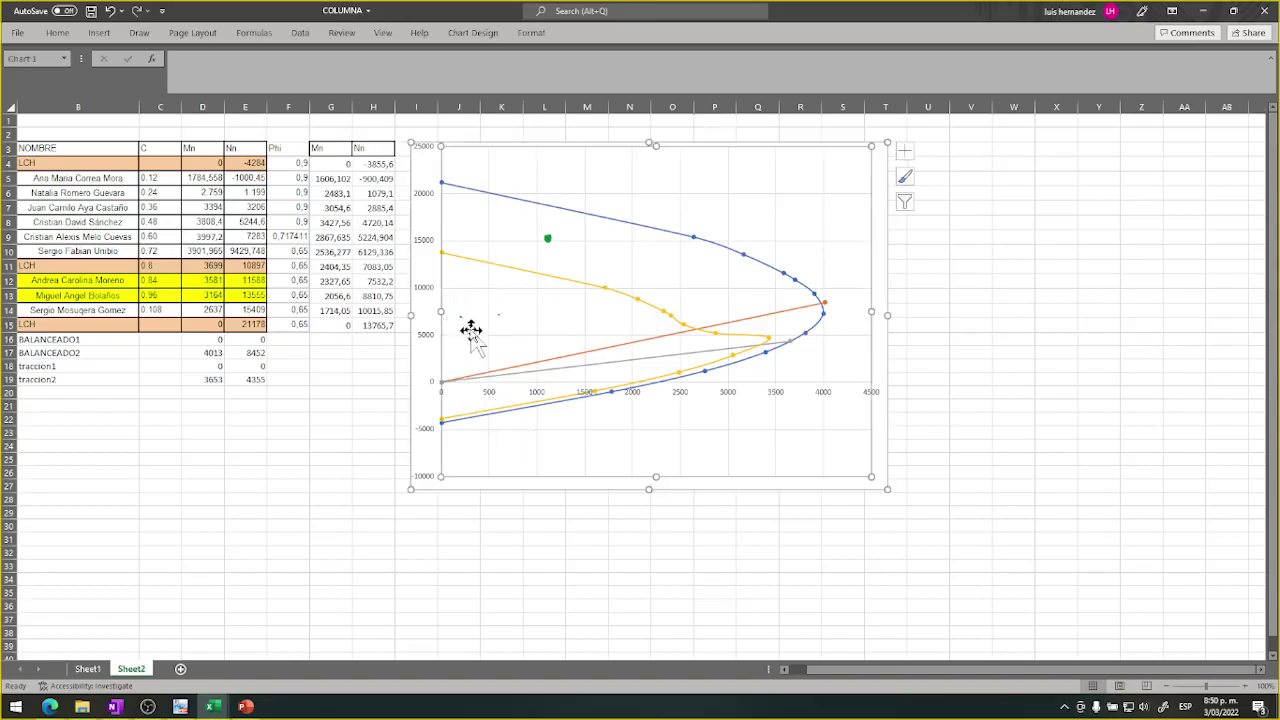
Remove the leftover green ink dot from the chart and move to cell X24.
key(Escape)
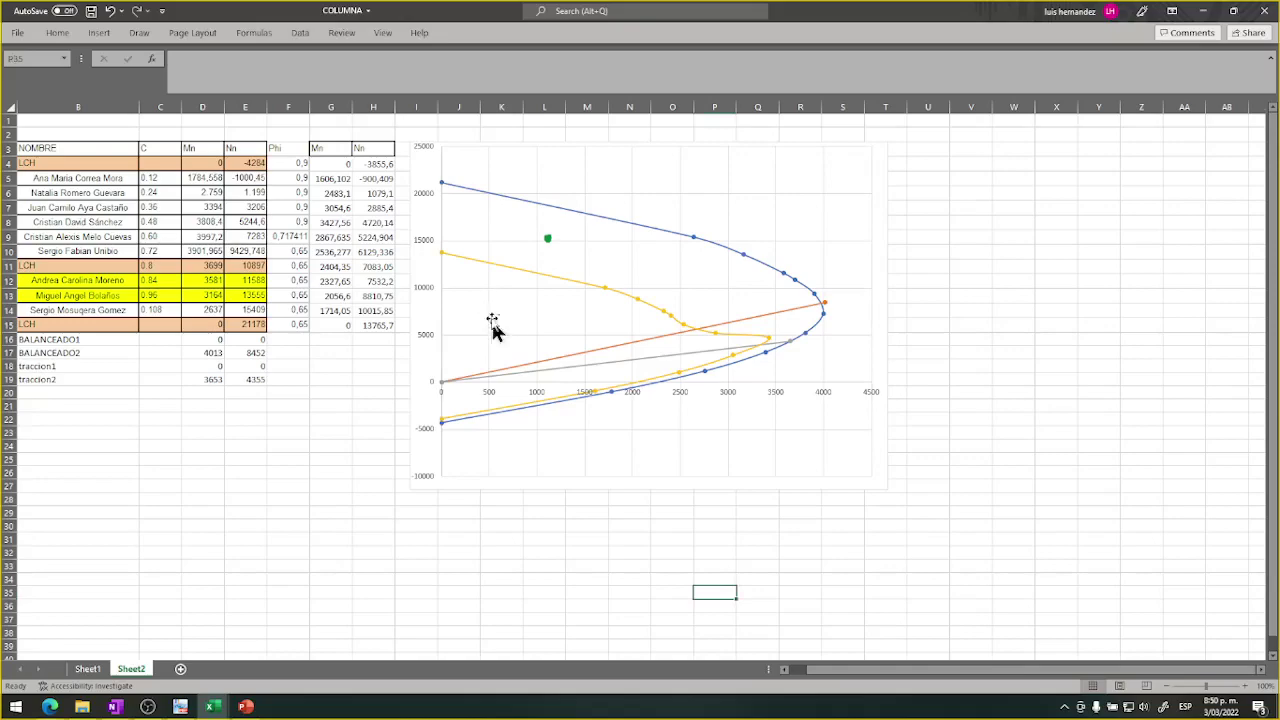
click(493, 328)
key(Escape)
click(545, 245)
key(Escape)
click(1030, 458)
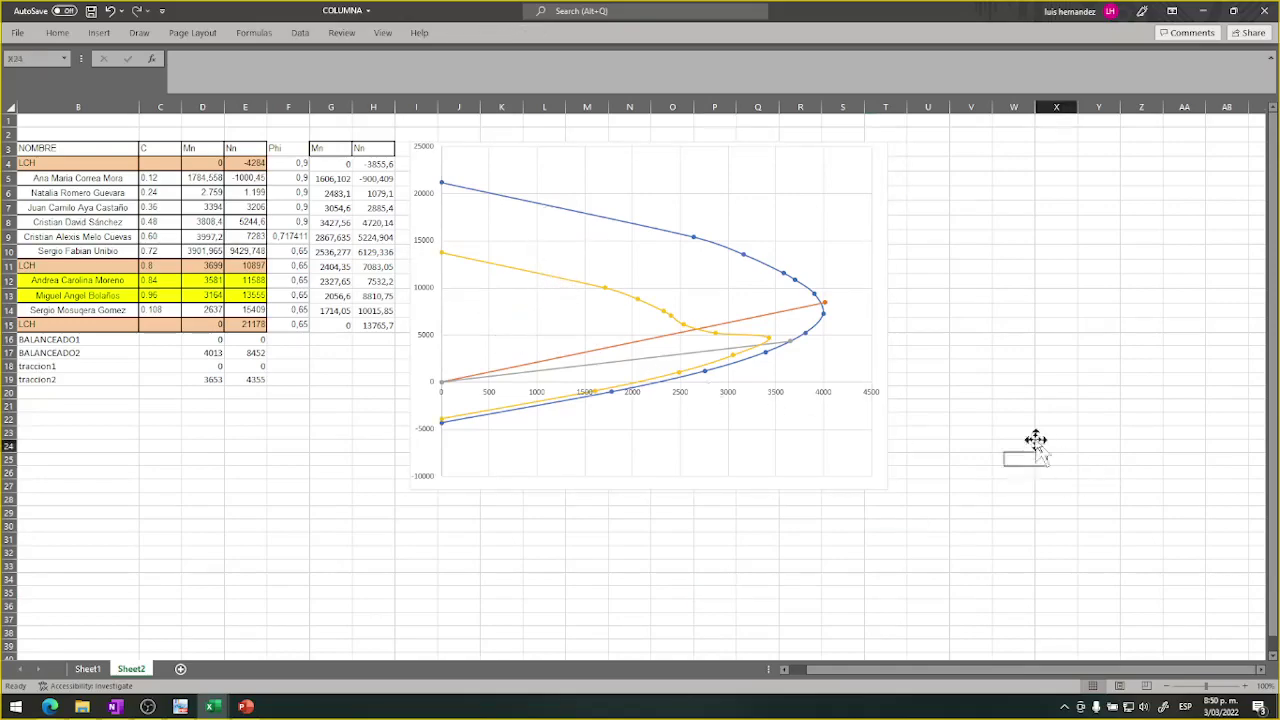
drag(1035, 440, 1036, 441)
Review the OneNote compression calculation (0,75×13765 = 10324 kN), then minimize the notebook.
click(133, 708)
scroll(445, 500, up, 5)
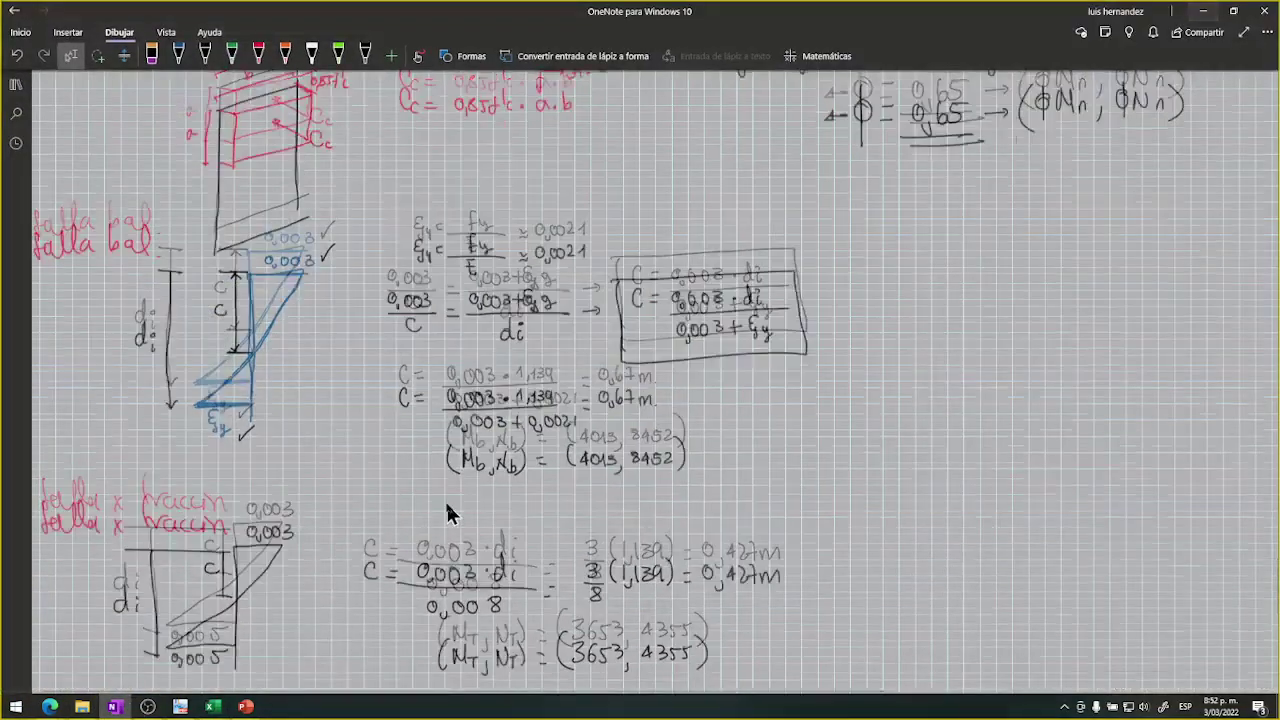
scroll(445, 500, up, 8)
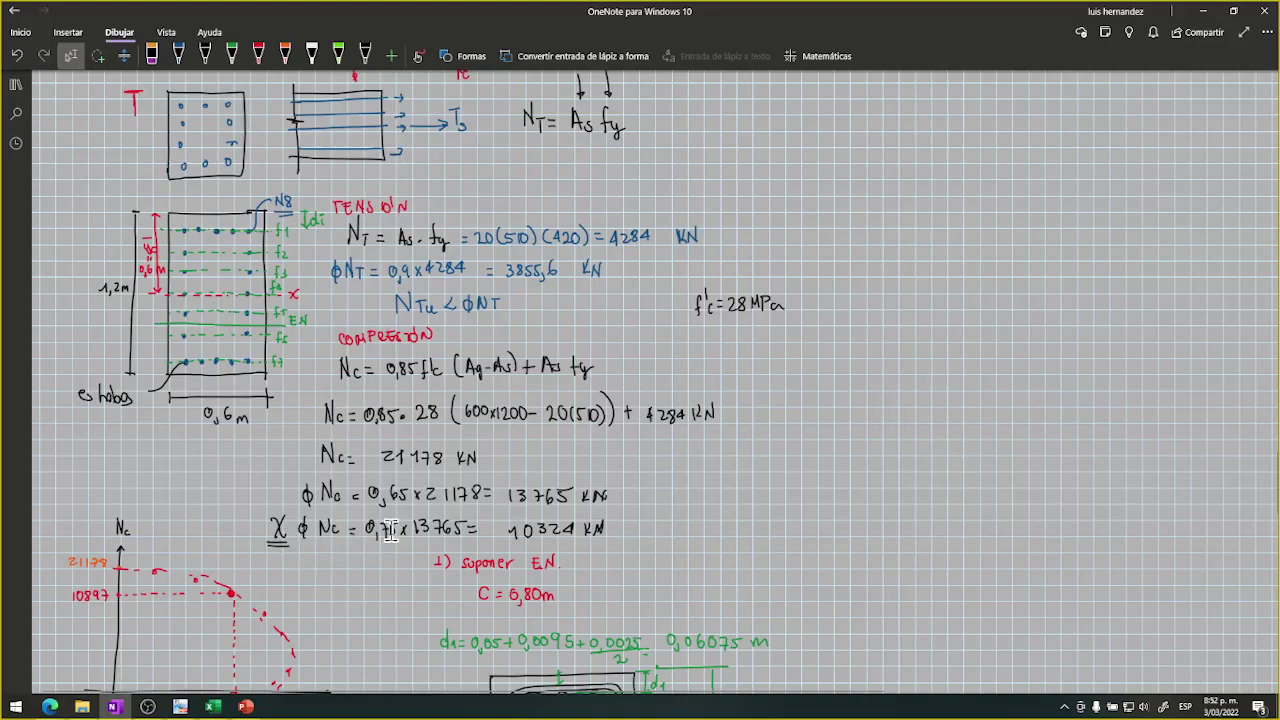
click(1211, 14)
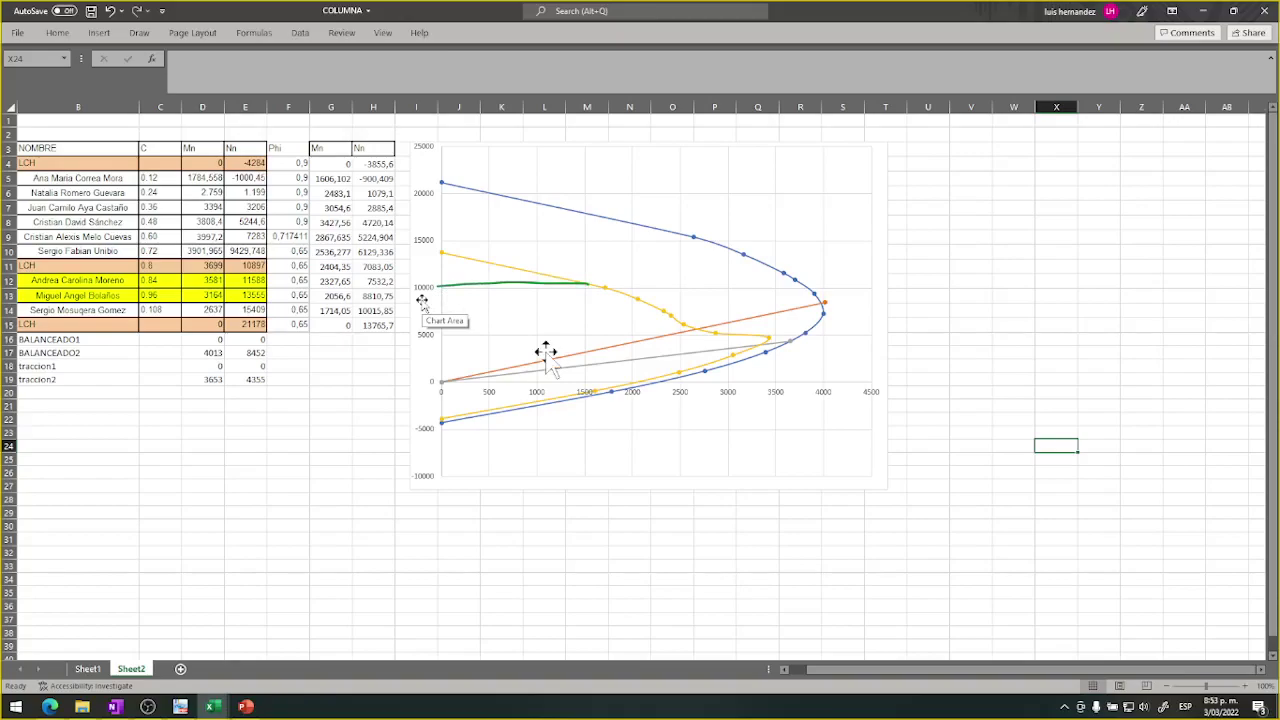
Compute 0,75 × H15 (10324,28) in cell D21.
click(190, 405)
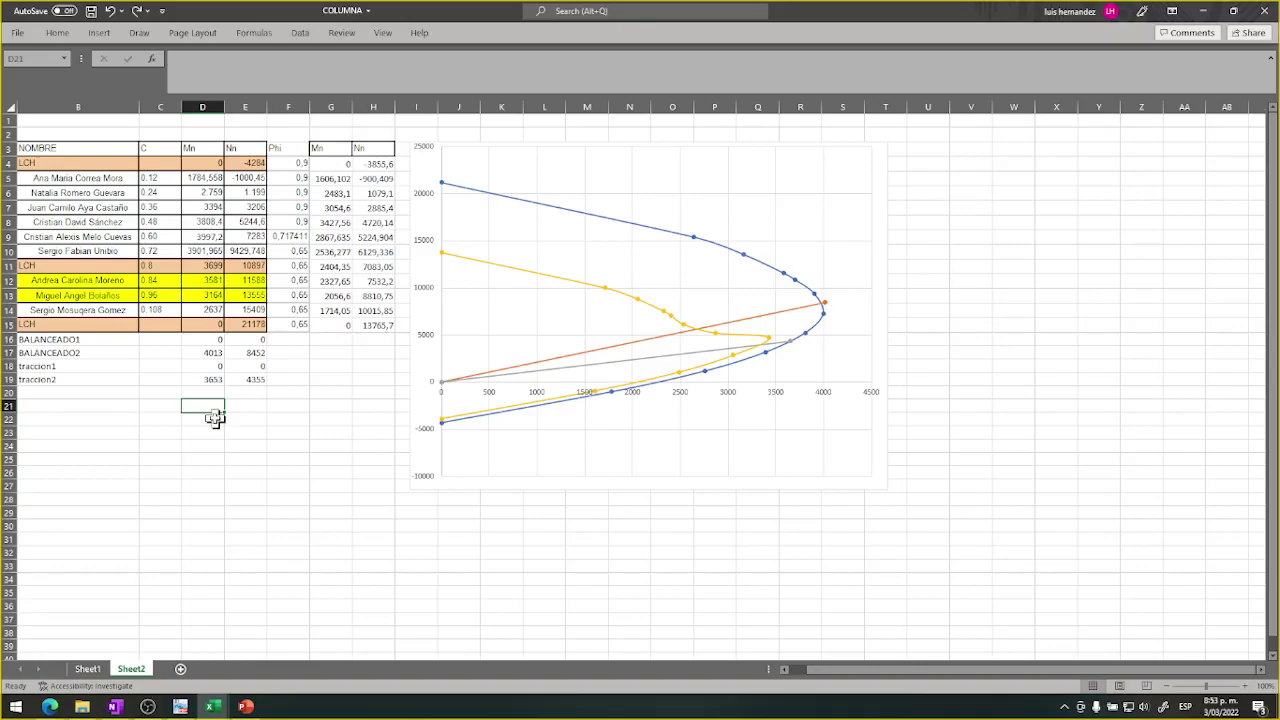
key(Up)
key(Down)
text(=0,75*)
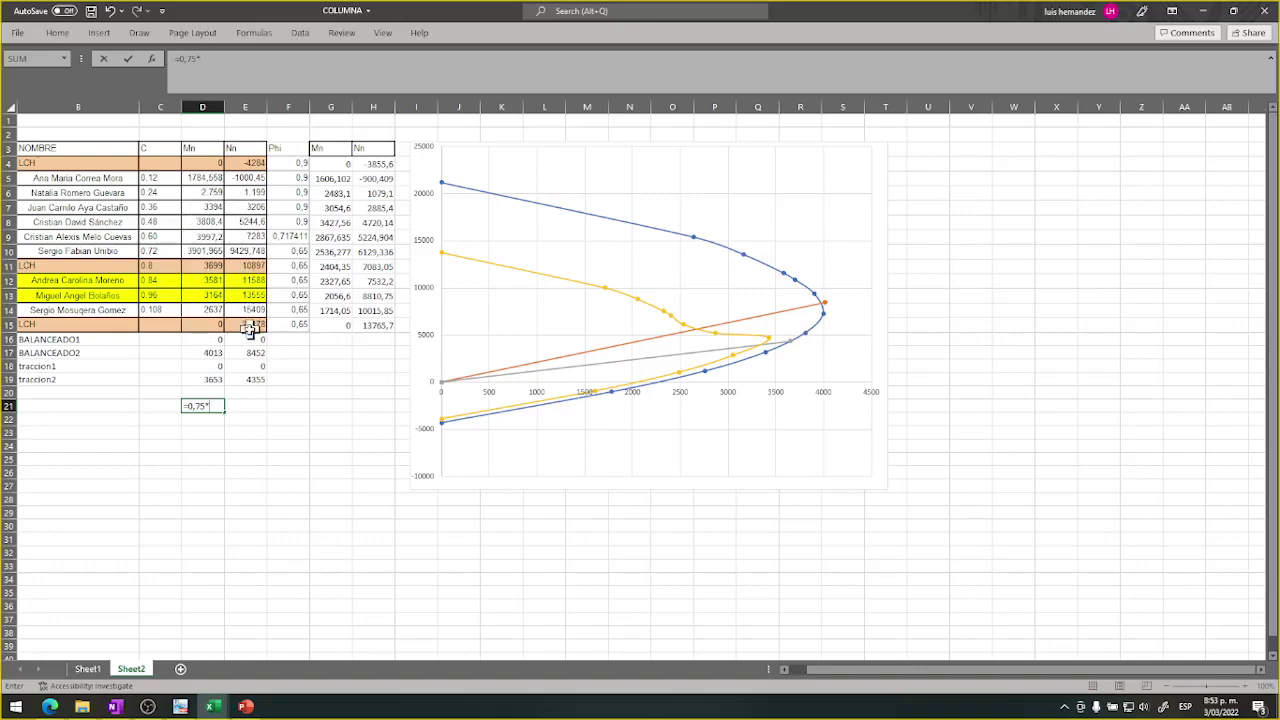
click(250, 327)
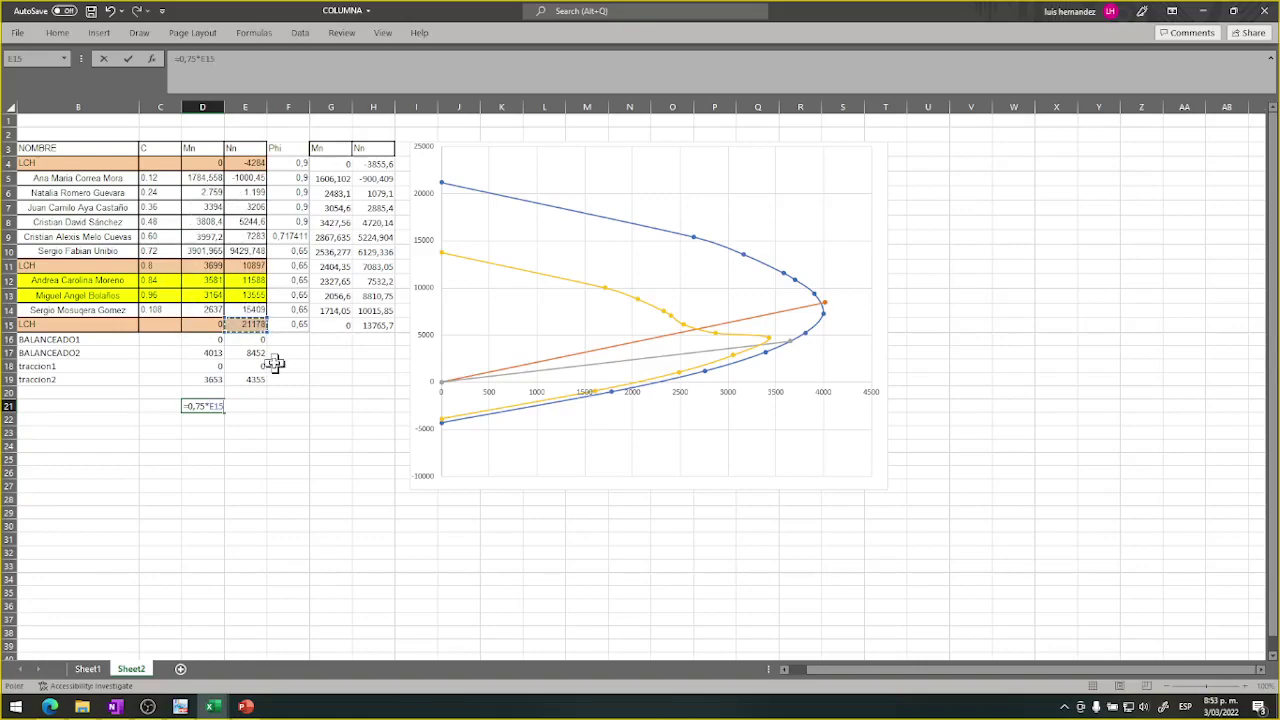
click(372, 326)
key(Return)
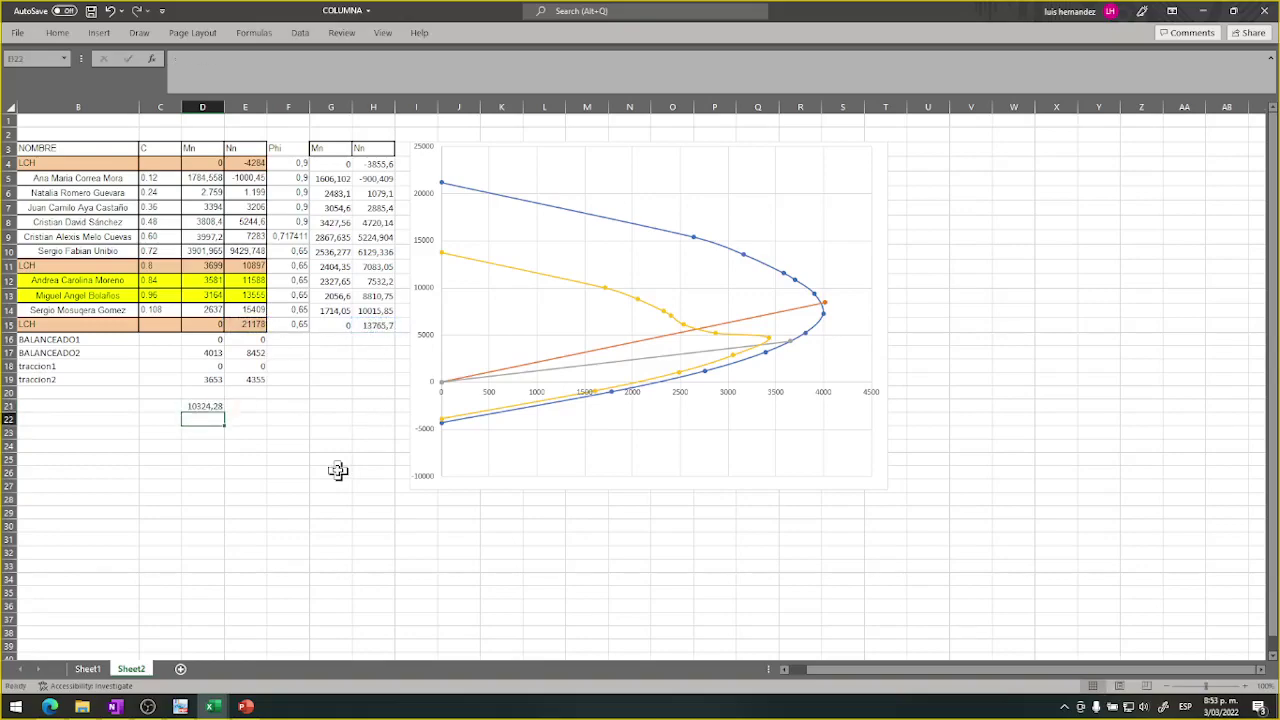
Copy the 10324,28 value into E21 and D22 by referencing D21.
click(210, 407)
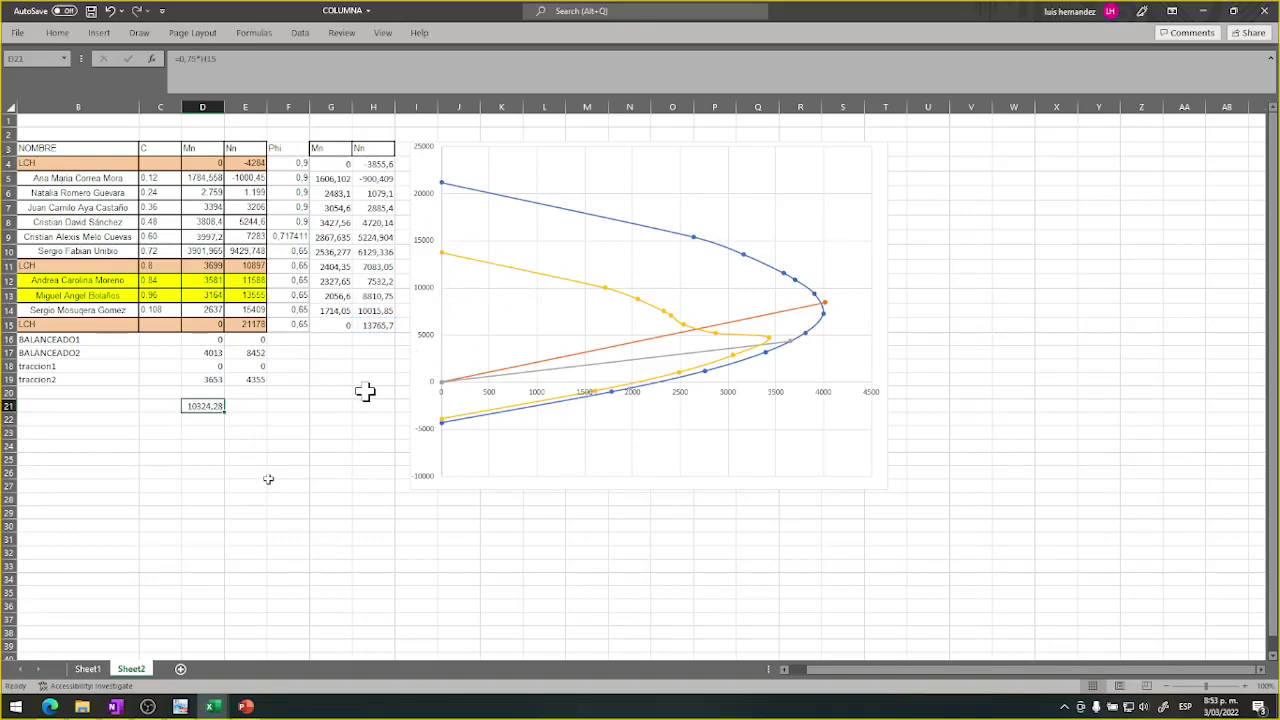
key(ctrl+c)
key(Right)
key(ctrl+v)
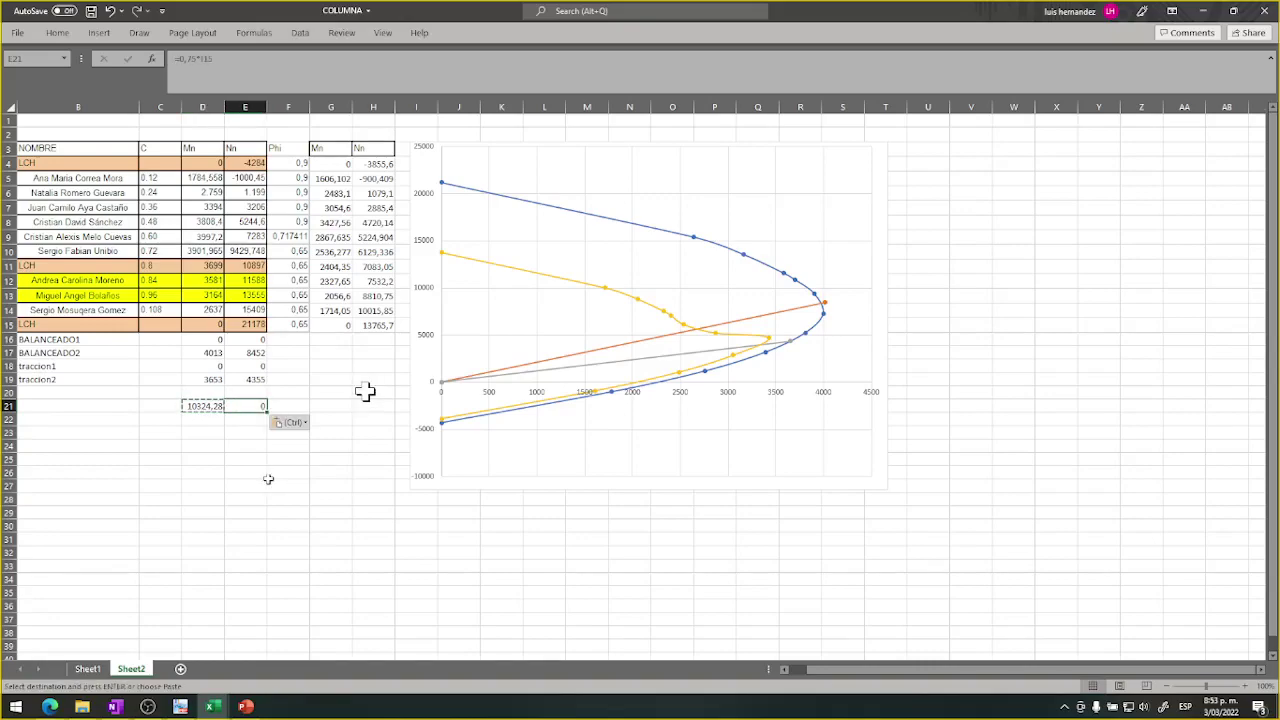
text(=D21)
key(Return)
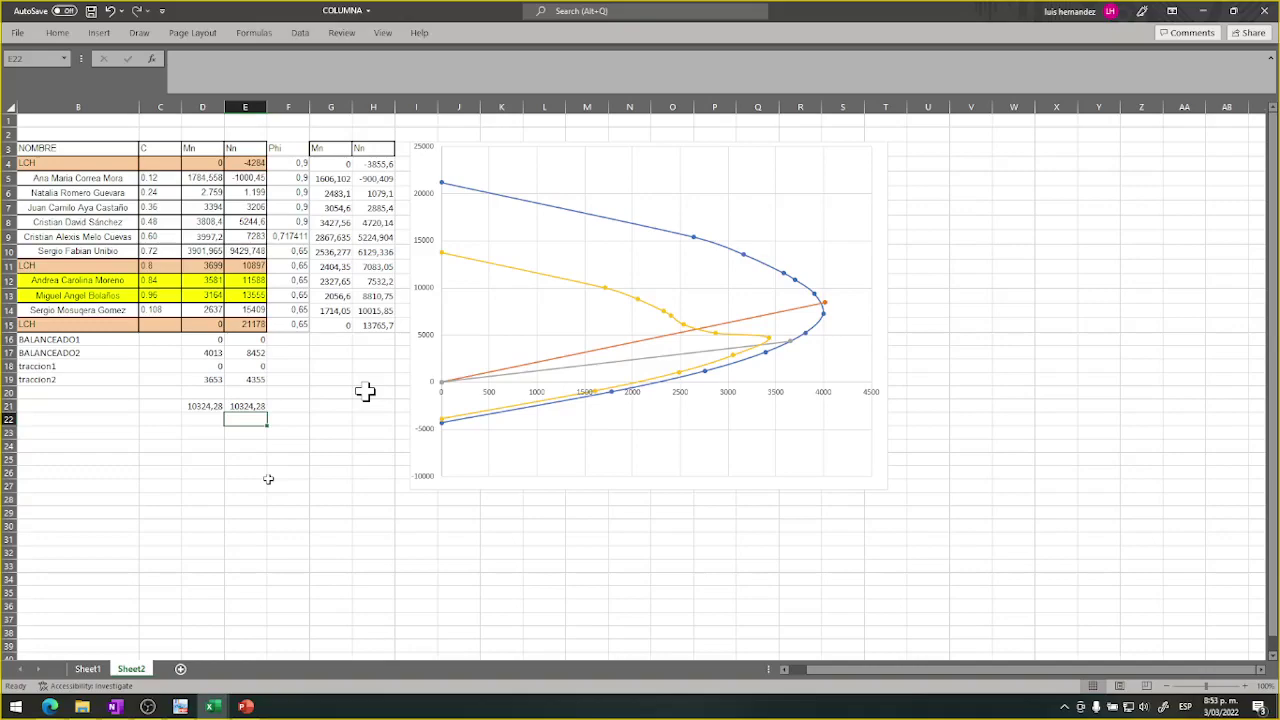
key(Up)
key(ctrl+c)
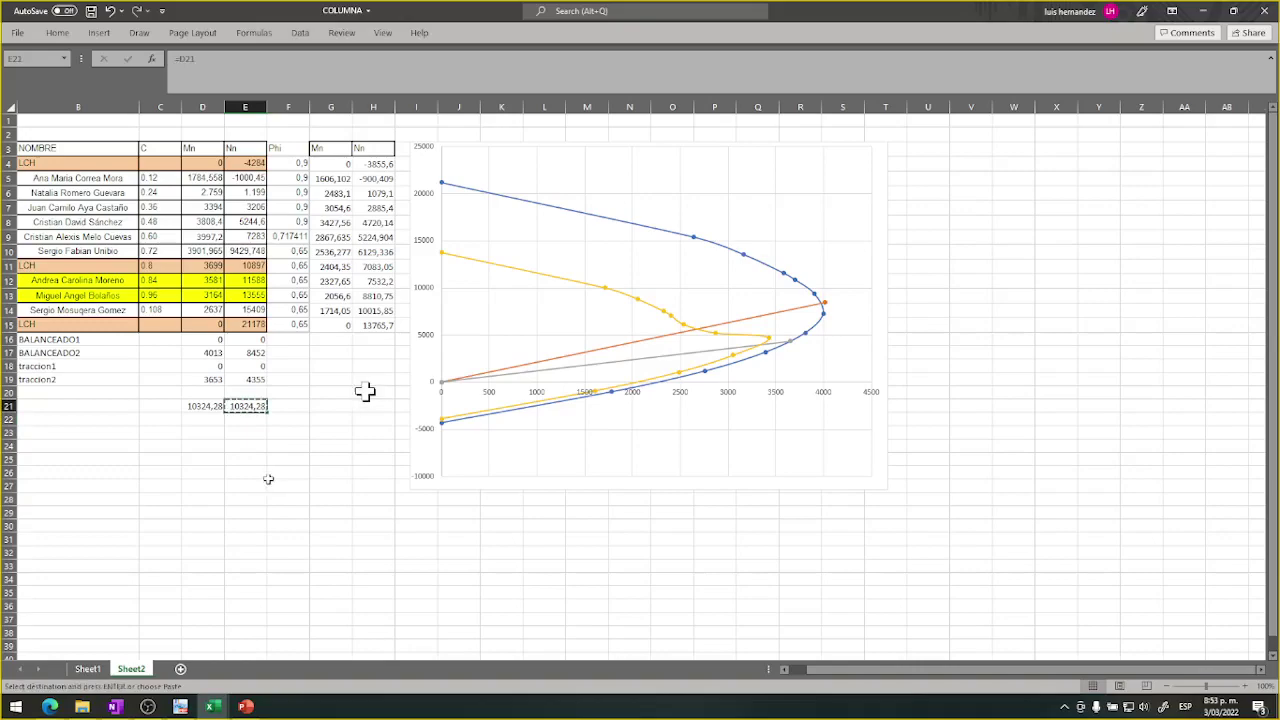
key(Down)
key(Left)
key(ctrl+v)
text(=D21)
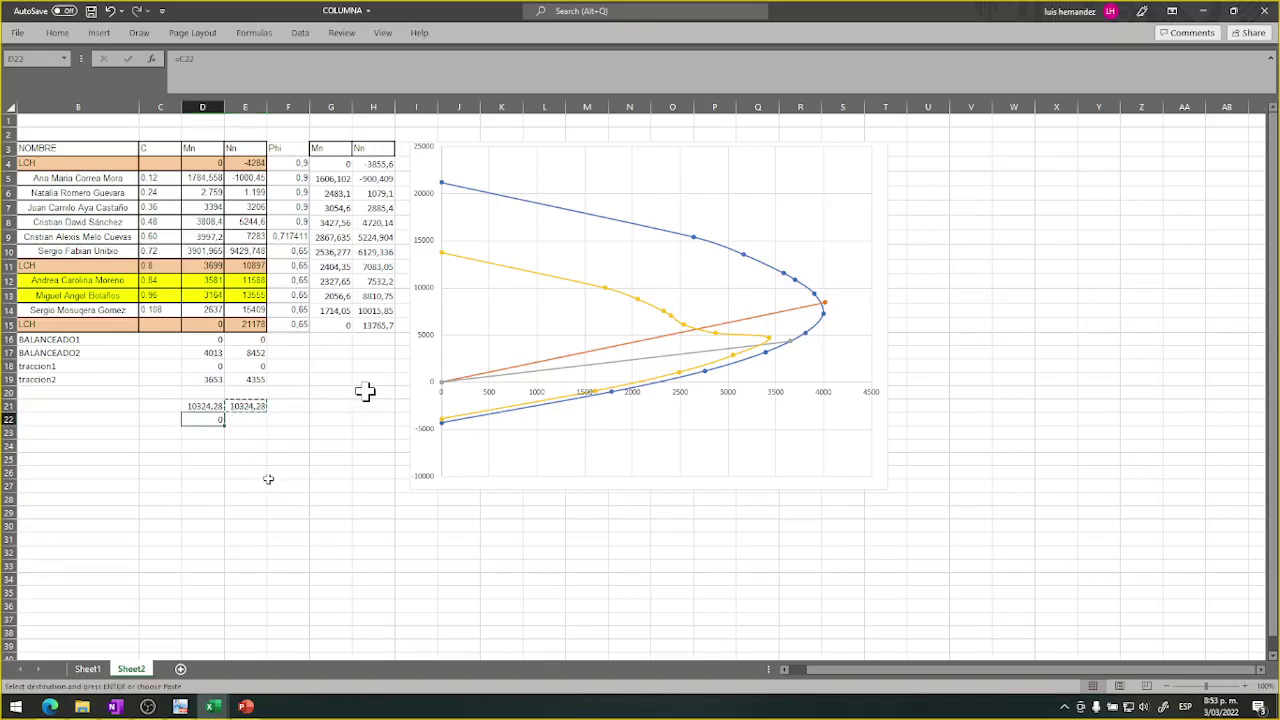
key(Return)
Move the 10324,28 values to E21:E22 and enter 0 and 3000 in D21:D22.
key(Right)
key(Up)
key(Up)
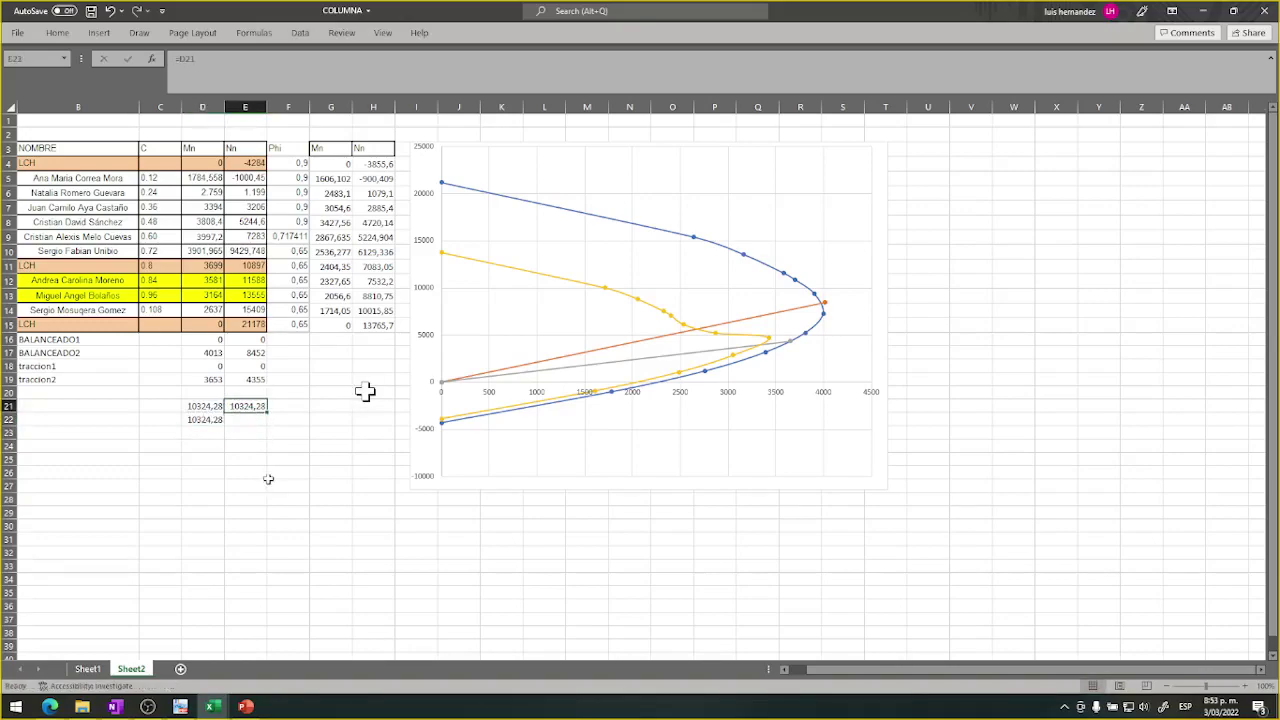
text(0)
key(Left)
key(shift+Down)
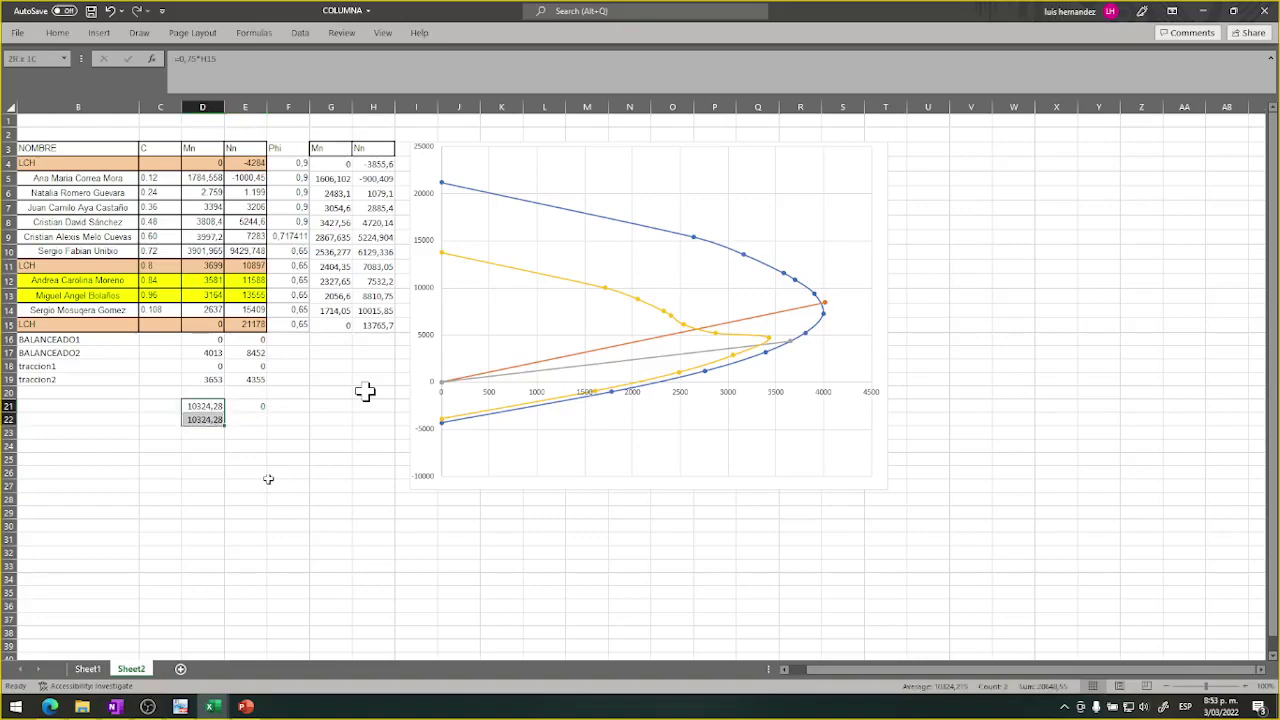
key(ctrl+x)
key(Right)
key(ctrl+v)
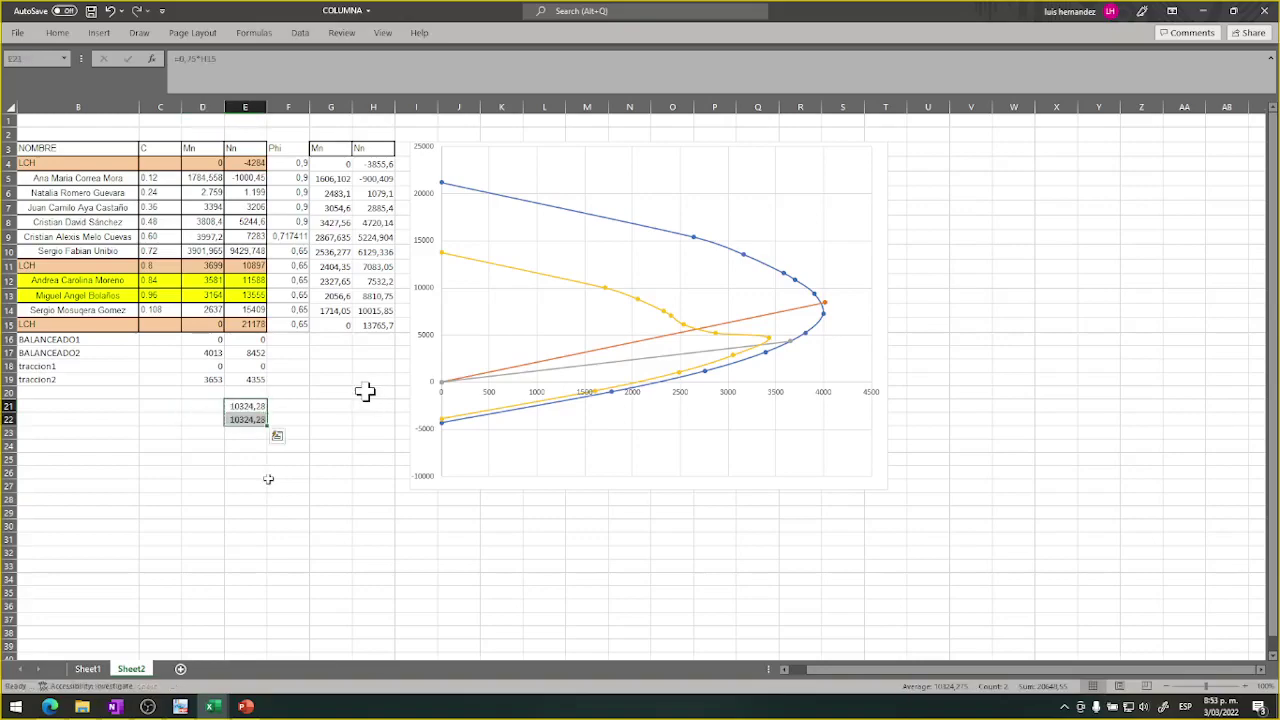
key(Left)
text(0)
key(Return)
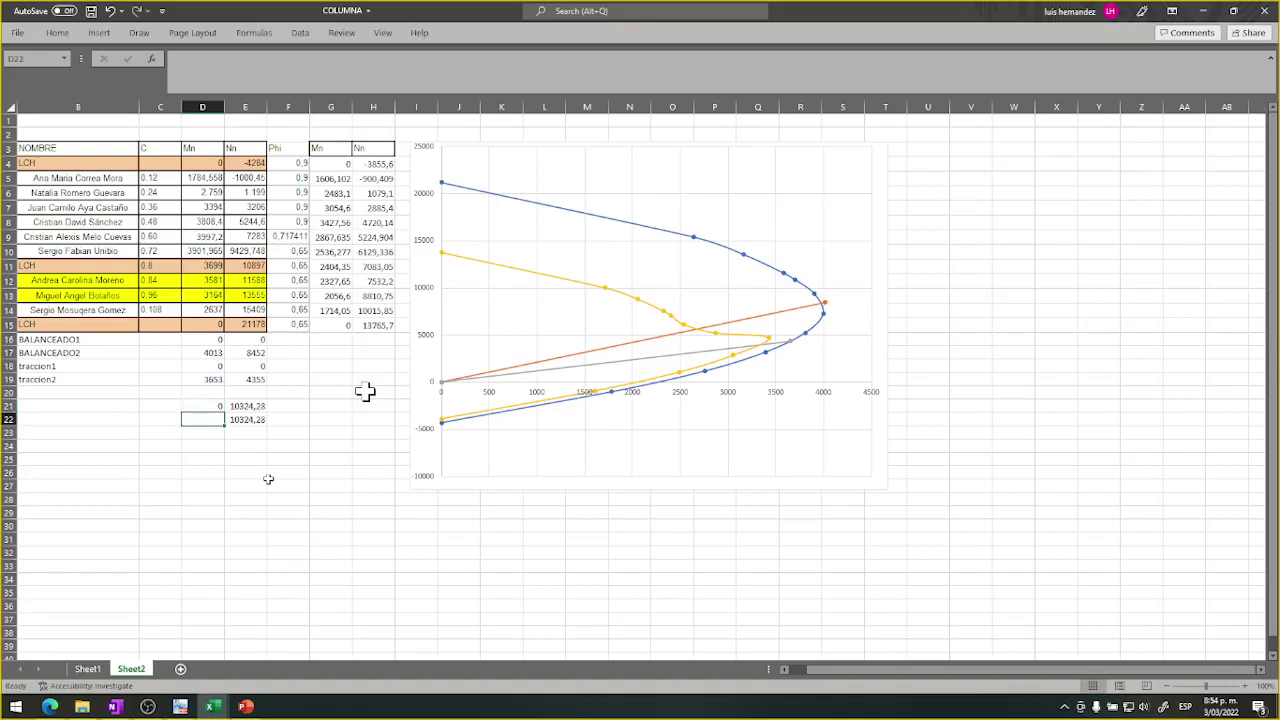
text(3000)
Add a max_COMP chart series with X values D21:D22 and Y values E21:E22.
click(803, 165)
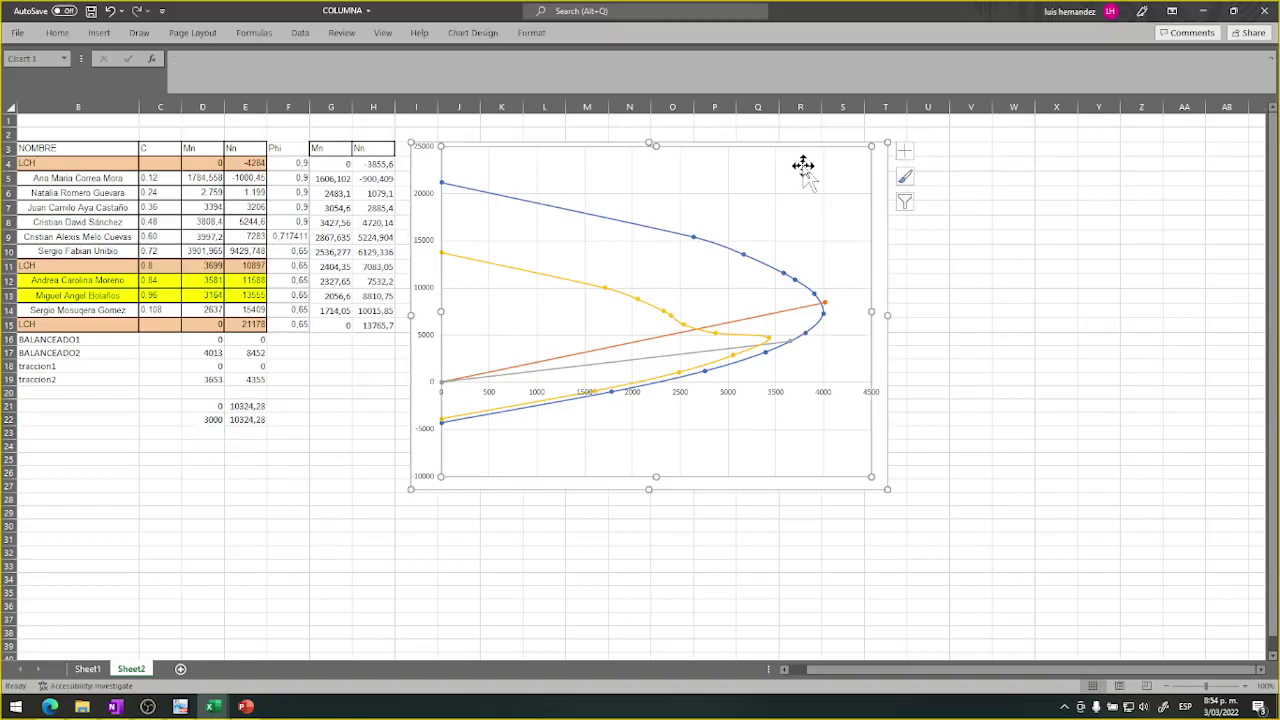
right_click(803, 165)
click(860, 258)
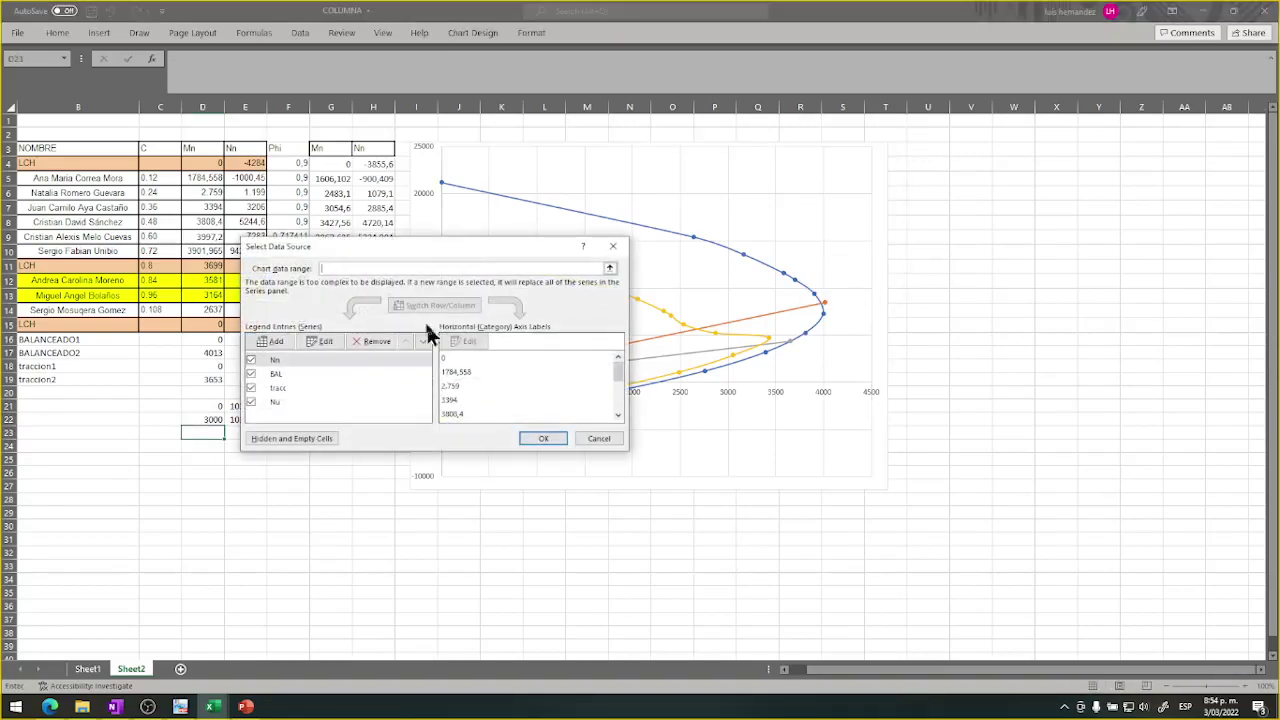
click(270, 341)
text(m)
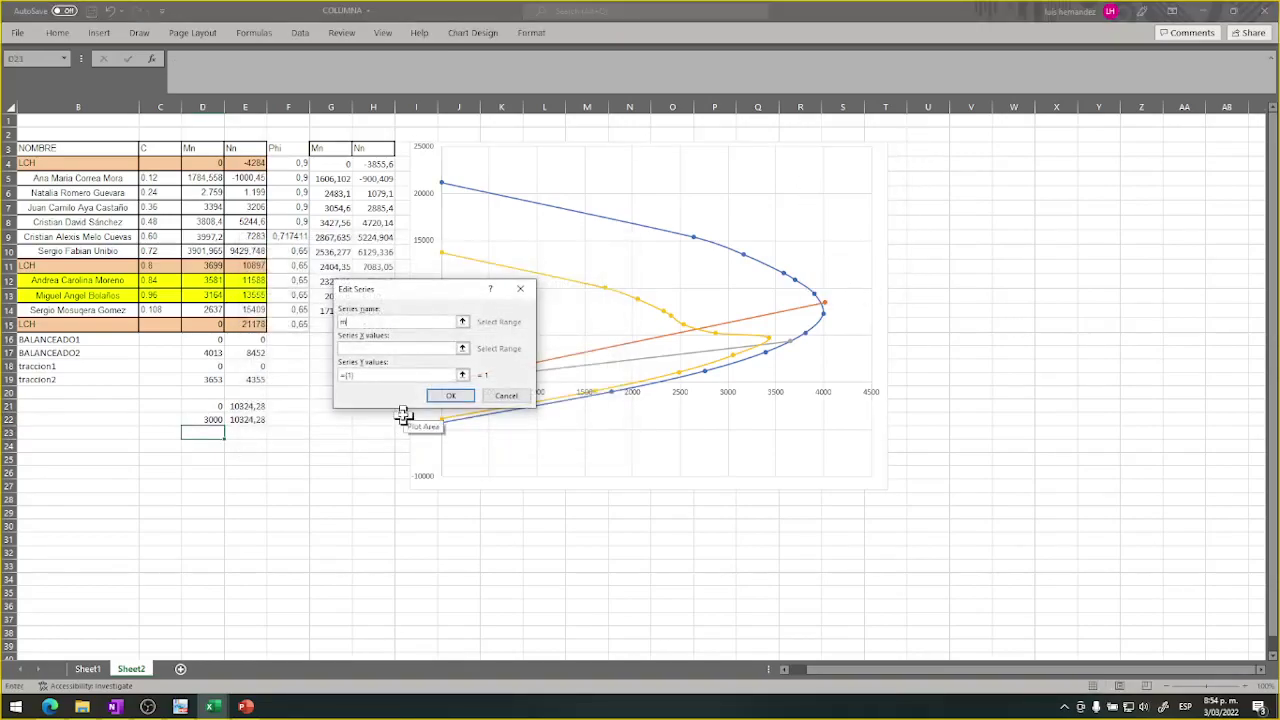
text(ax_COMP)
click(416, 348)
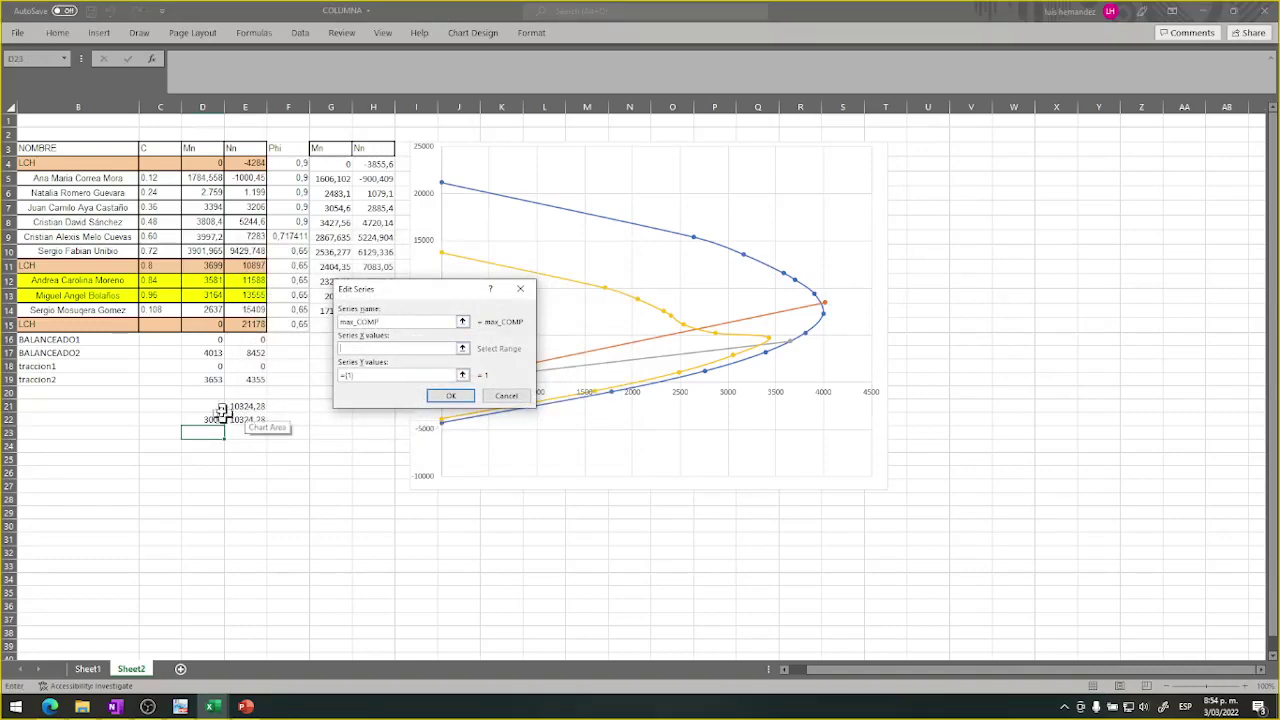
drag(213, 408, 213, 420)
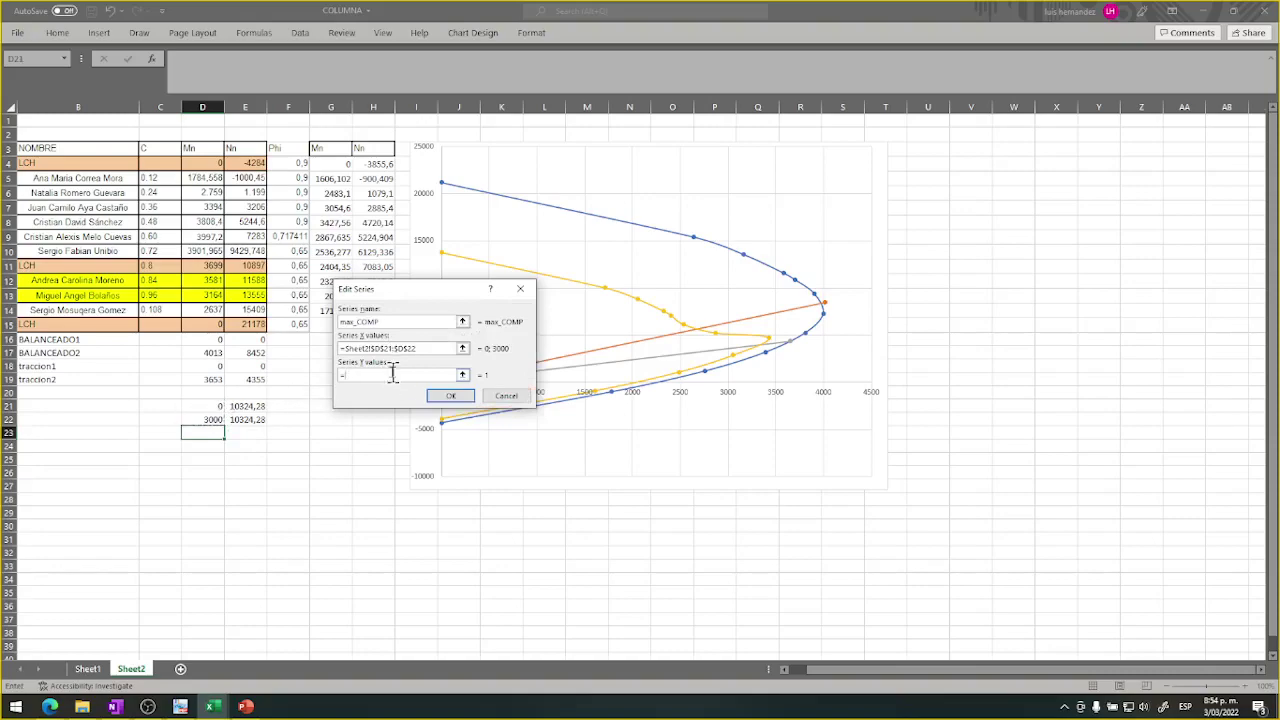
drag(243, 407, 243, 418)
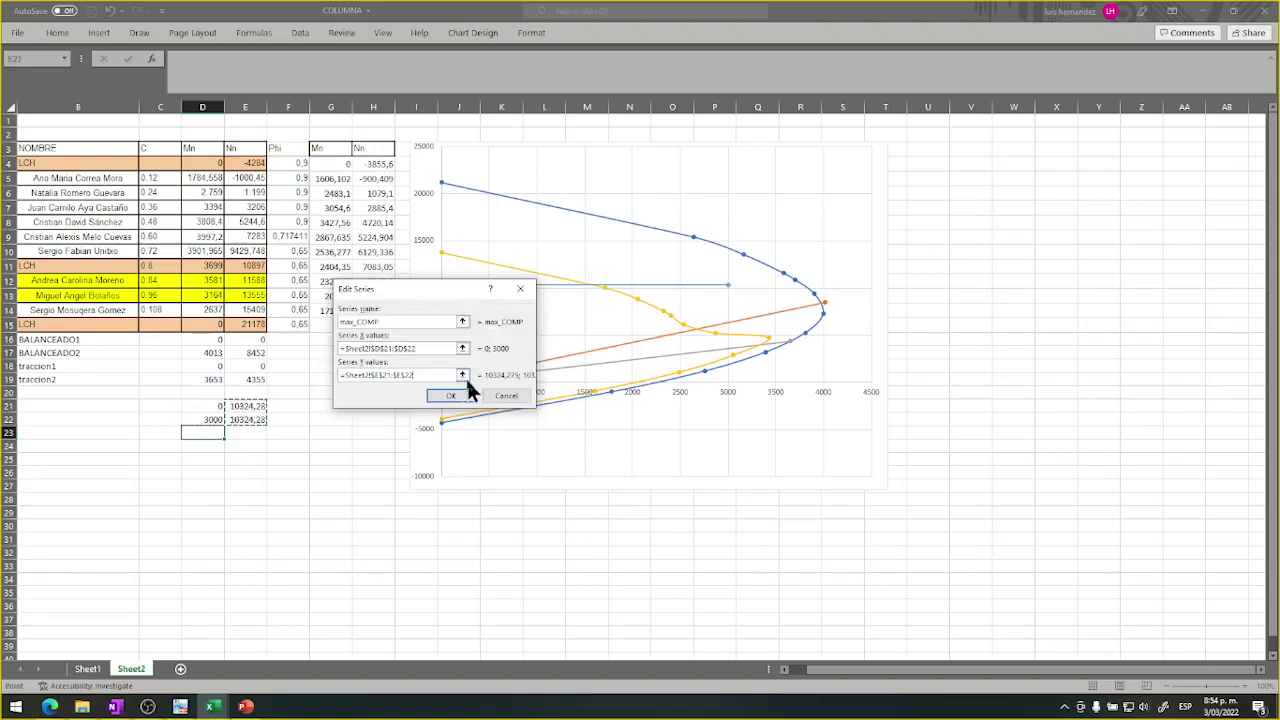
click(466, 400)
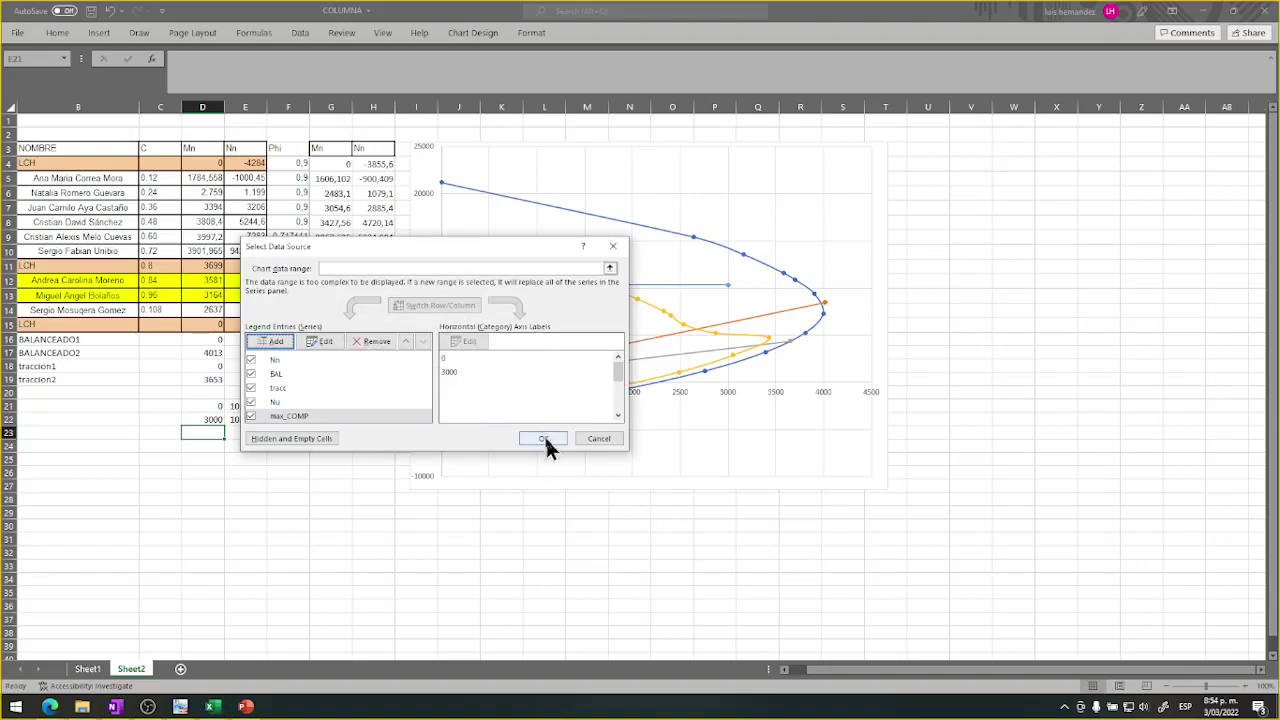
click(543, 440)
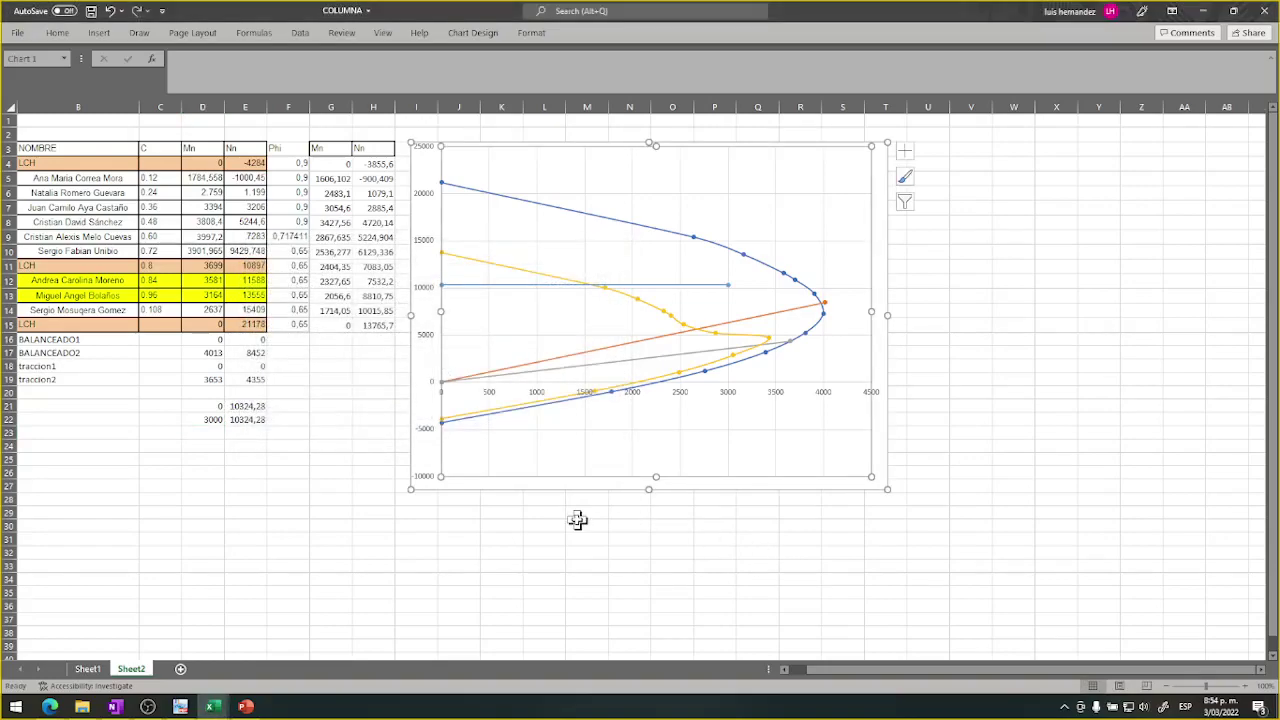
click(578, 519)
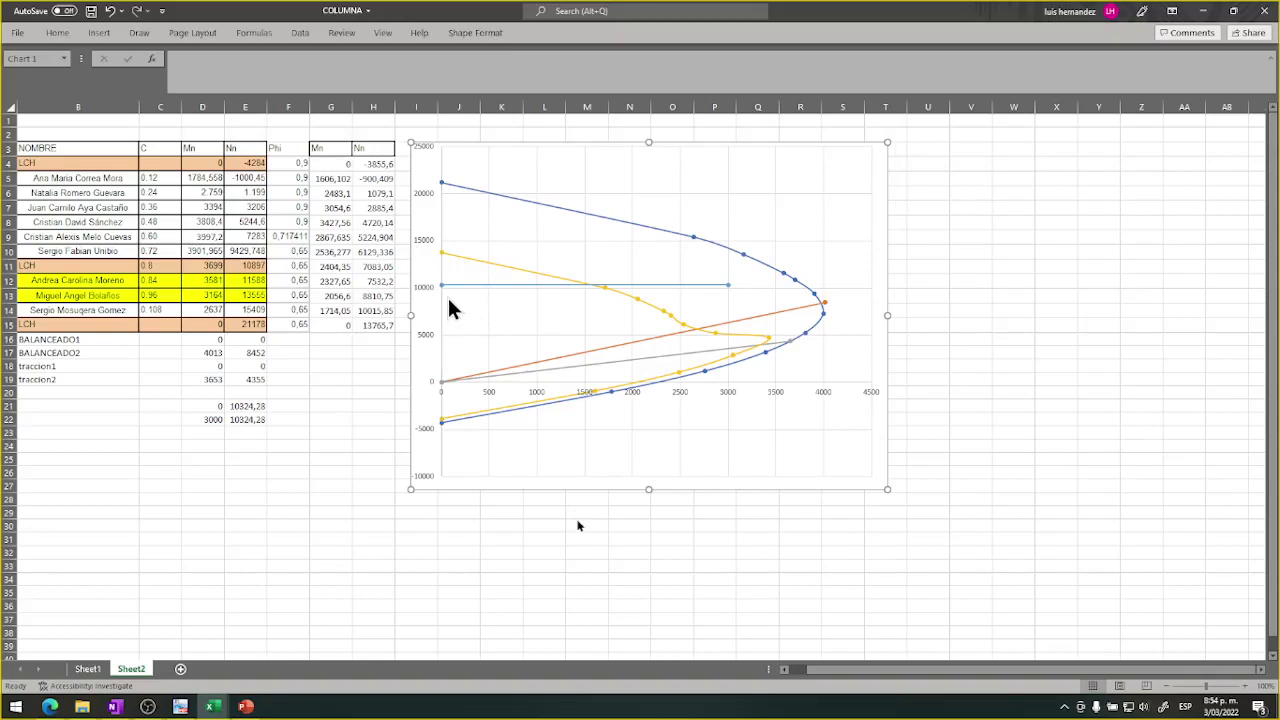
mouse_move(444, 289)
mouse_down()
mouse_move(583, 291)
mouse_move(684, 338)
mouse_move(573, 397)
mouse_up()
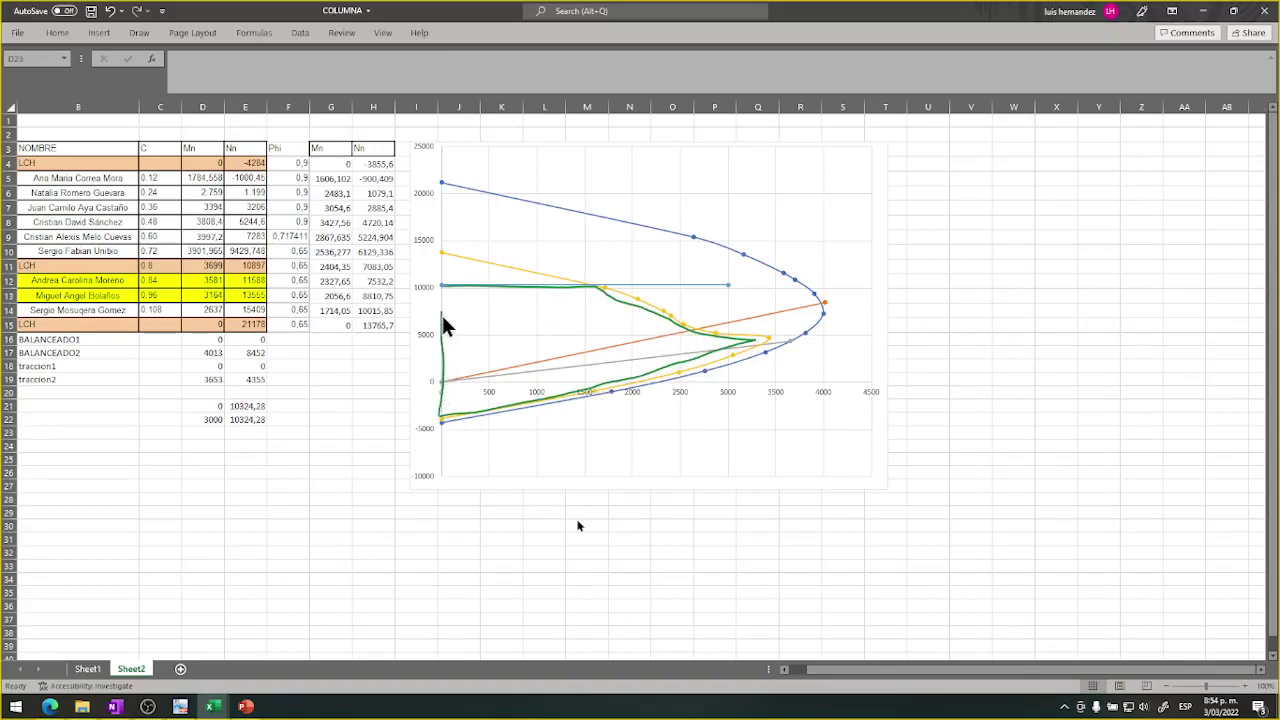
drag(443, 318, 443, 289)
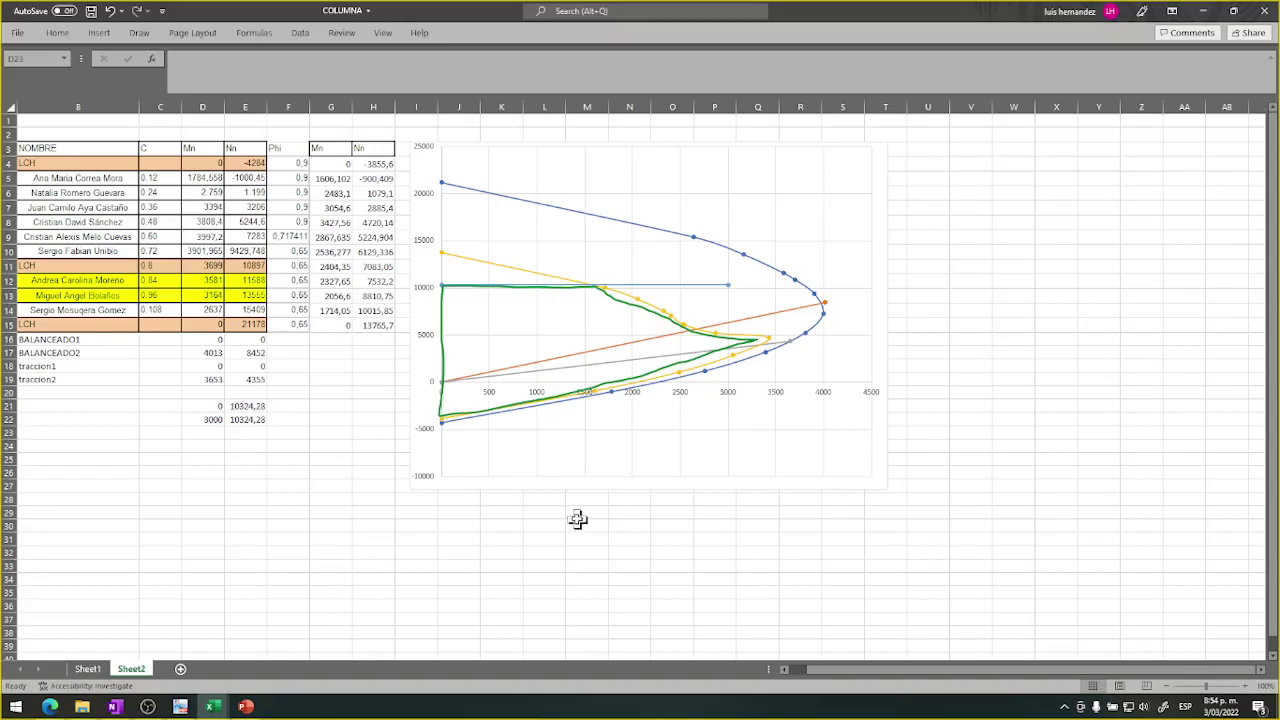
click(463, 410)
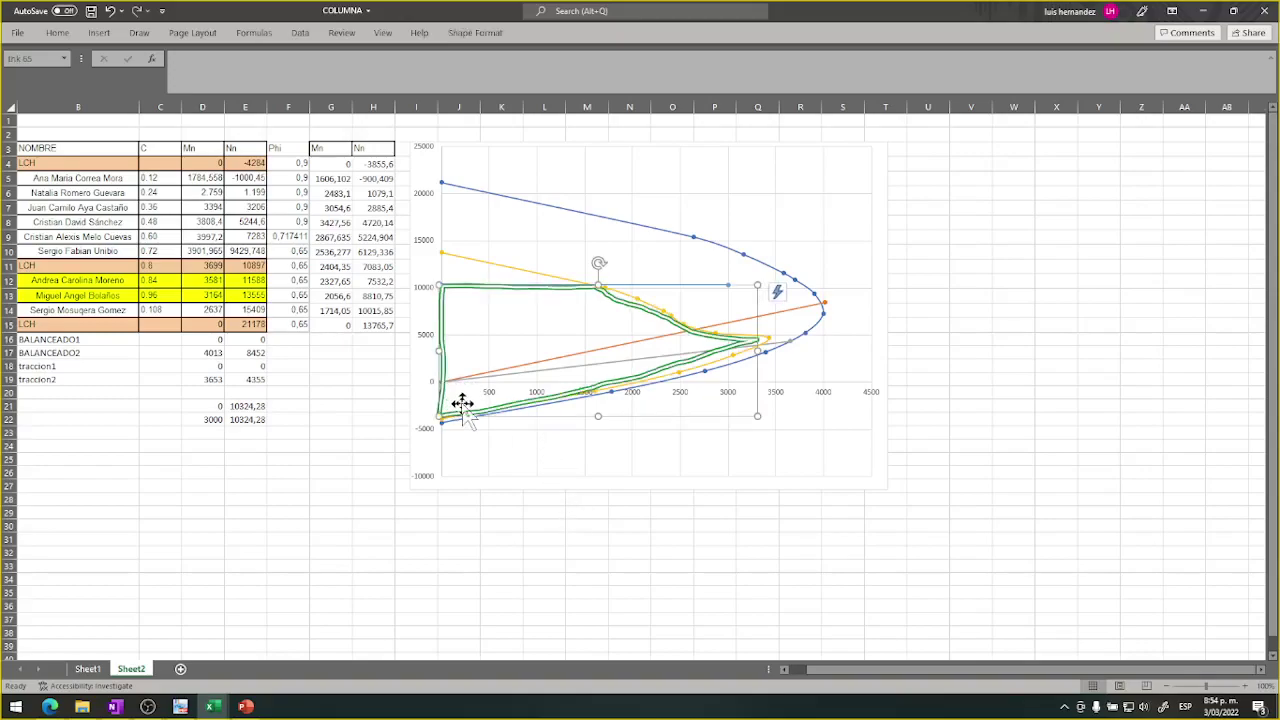
key(Delete)
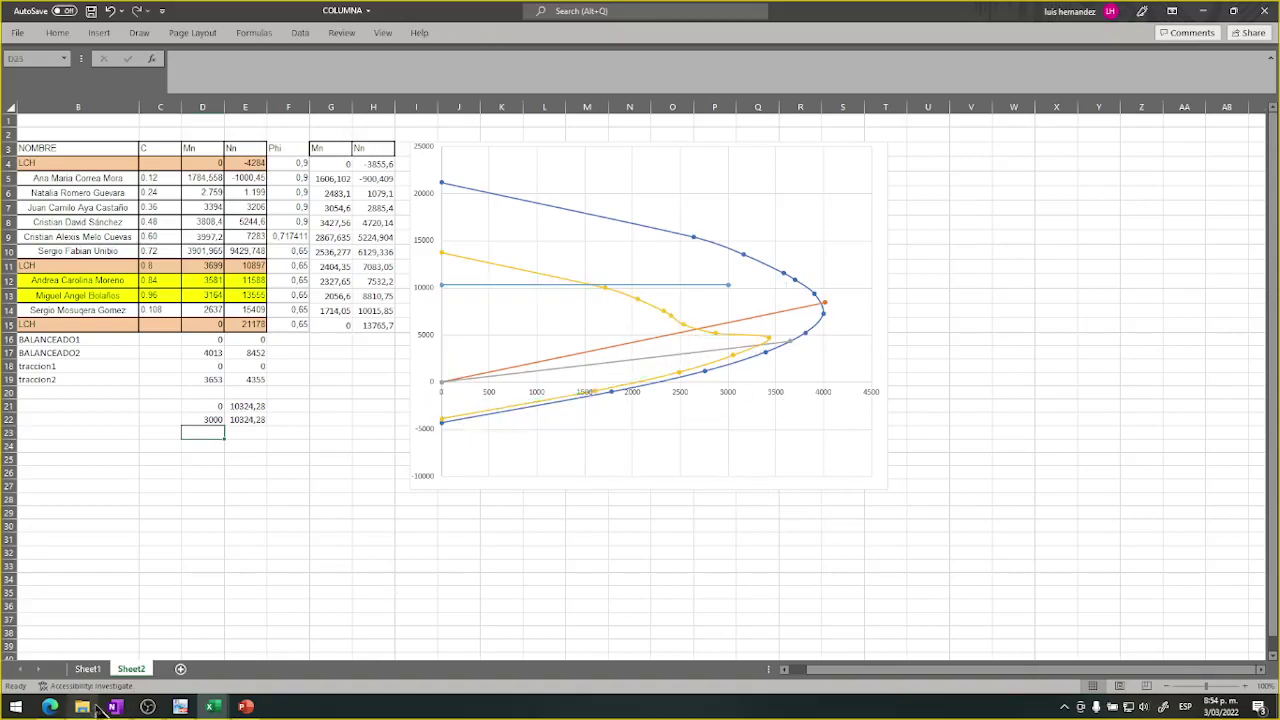
Open 04 COLUMNA TIPO 1 from the OPC4 project folder on KINGSTON (E:), then minimize Explorer.
click(88, 705)
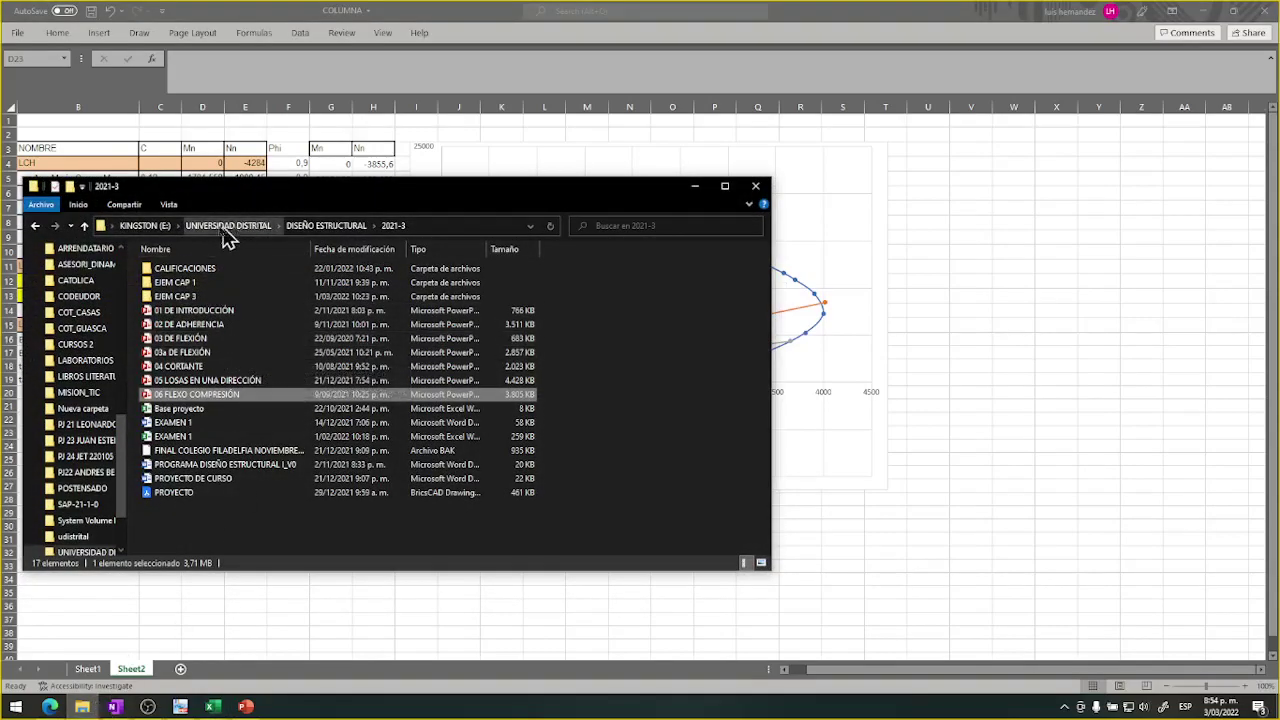
click(150, 228)
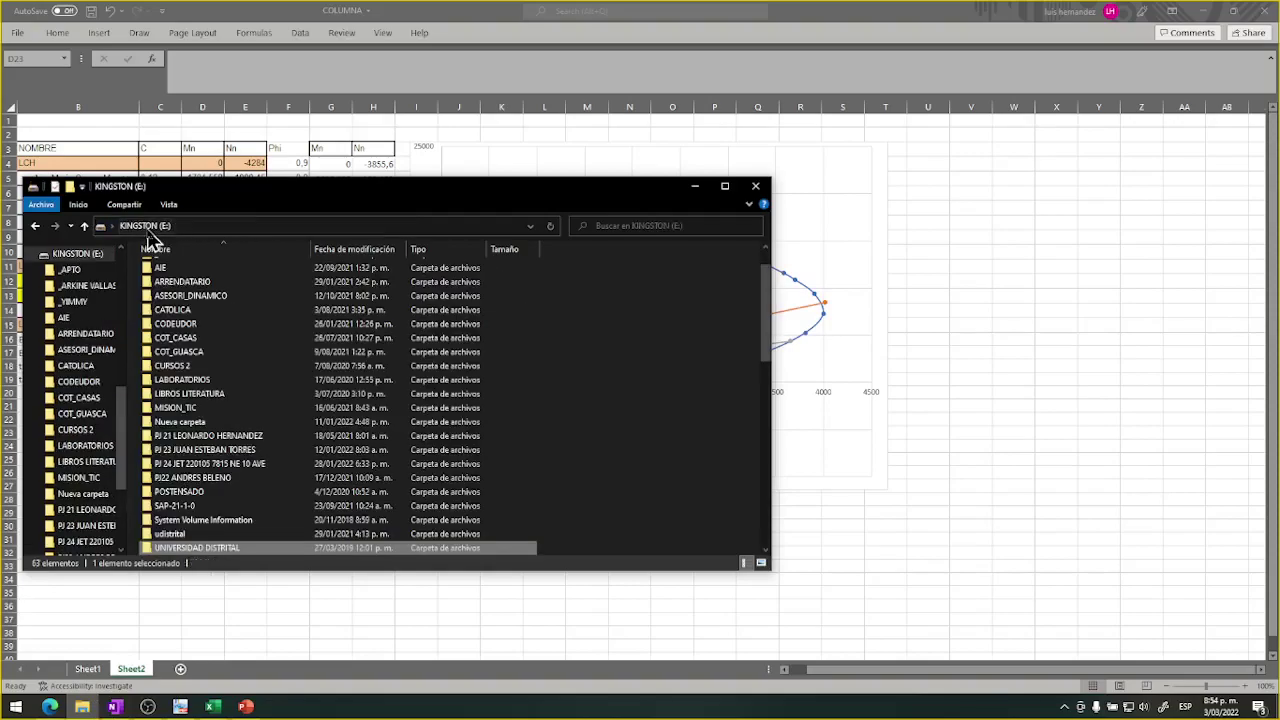
double_click(228, 436)
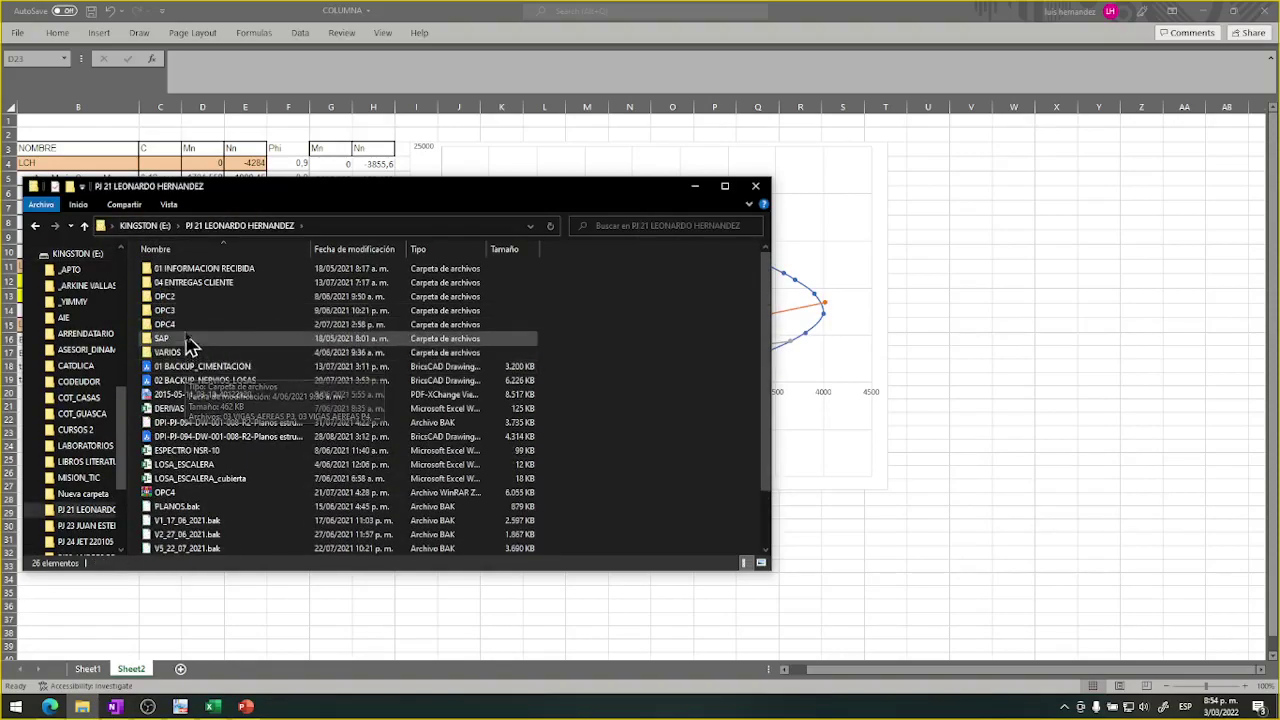
double_click(188, 342)
scroll(215, 375, down, 5)
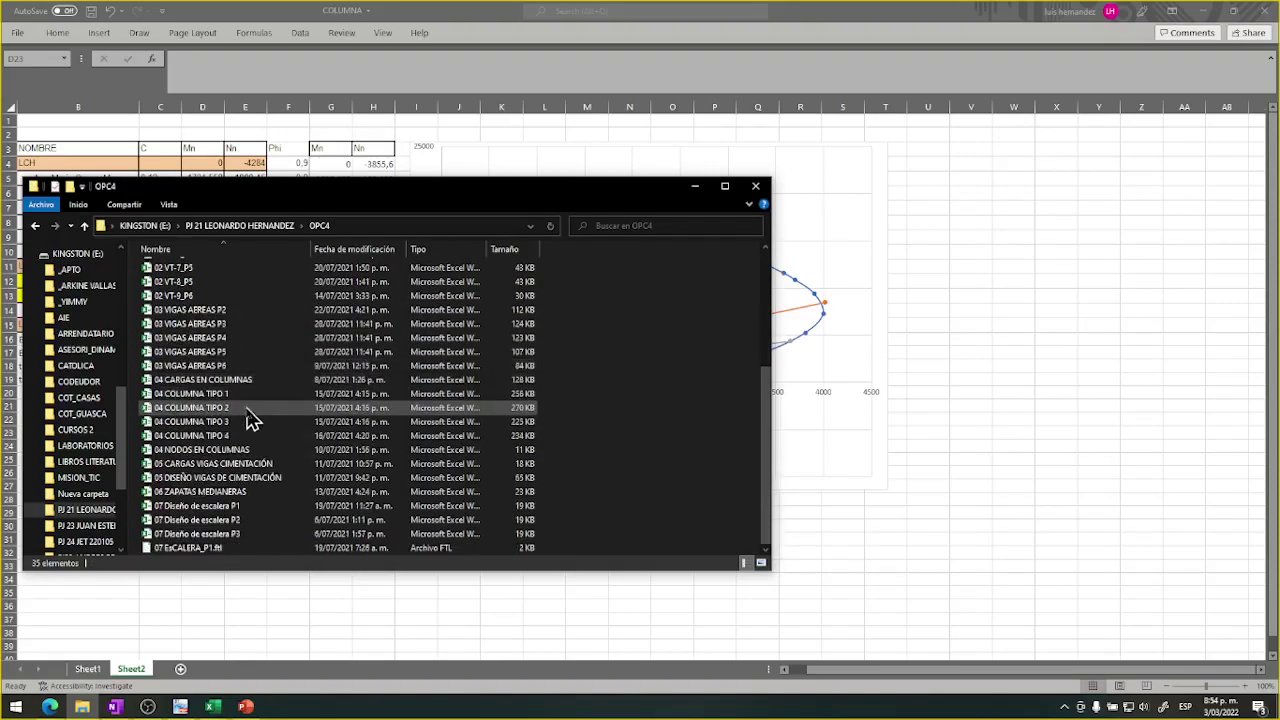
click(230, 398)
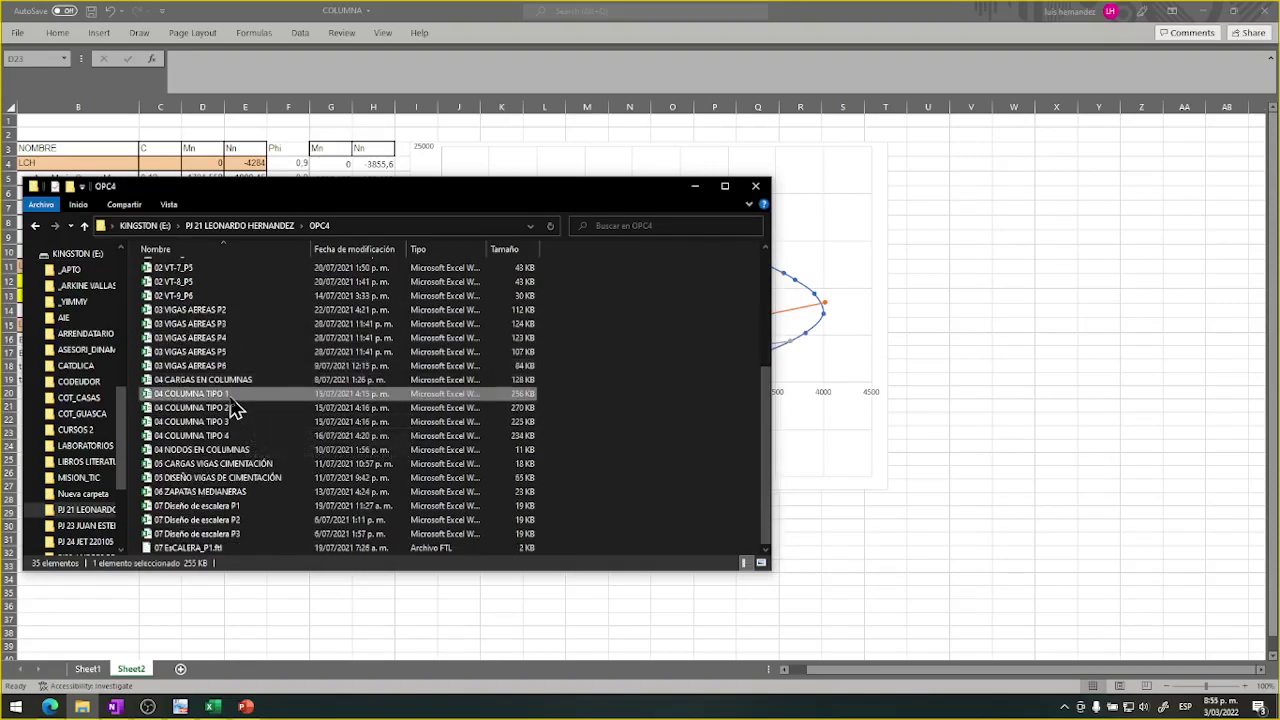
click(694, 186)
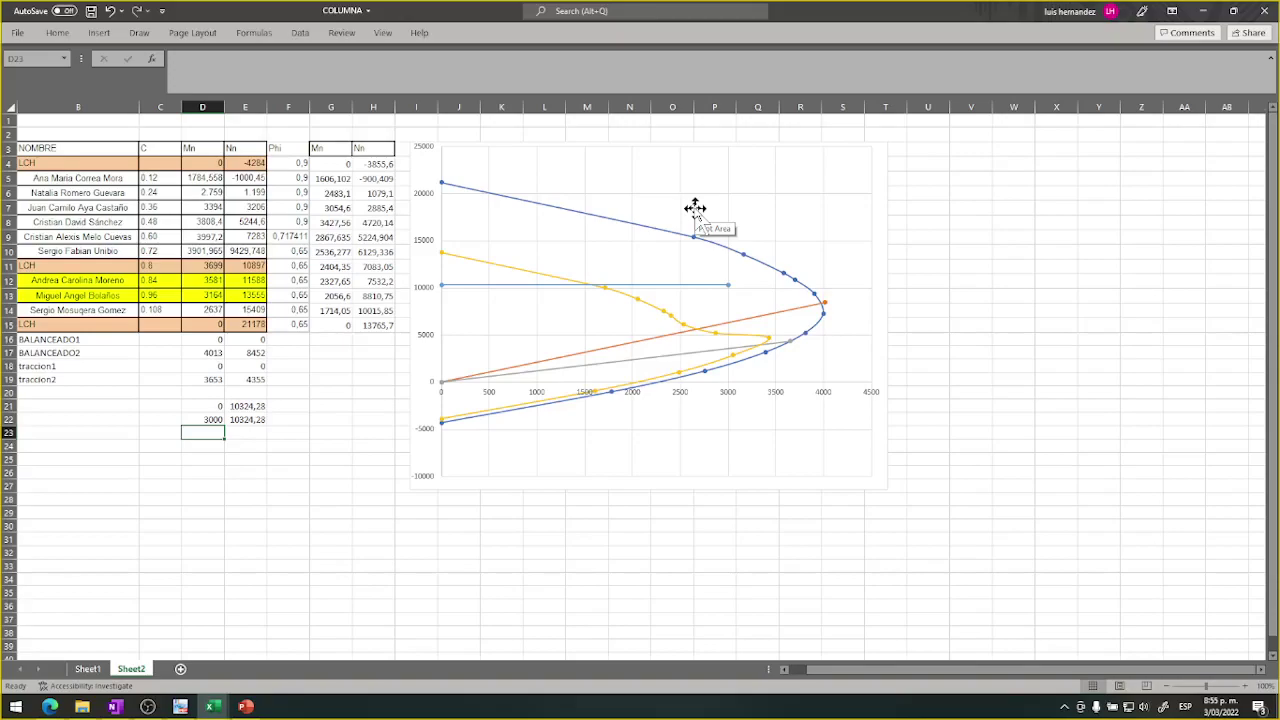
mouse_move(215, 706)
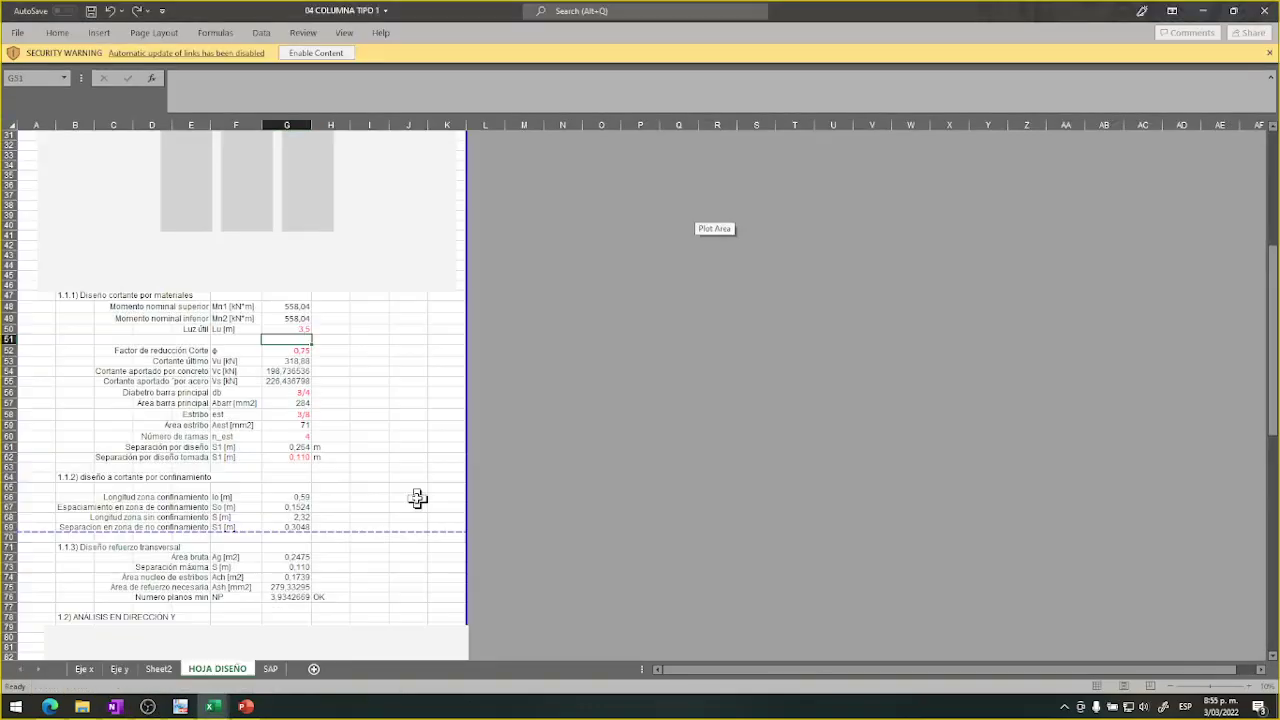
On the Eje x sheet, enlarge the INTERACCIÓN chart and move it up-left beside the interaction tables.
click(84, 668)
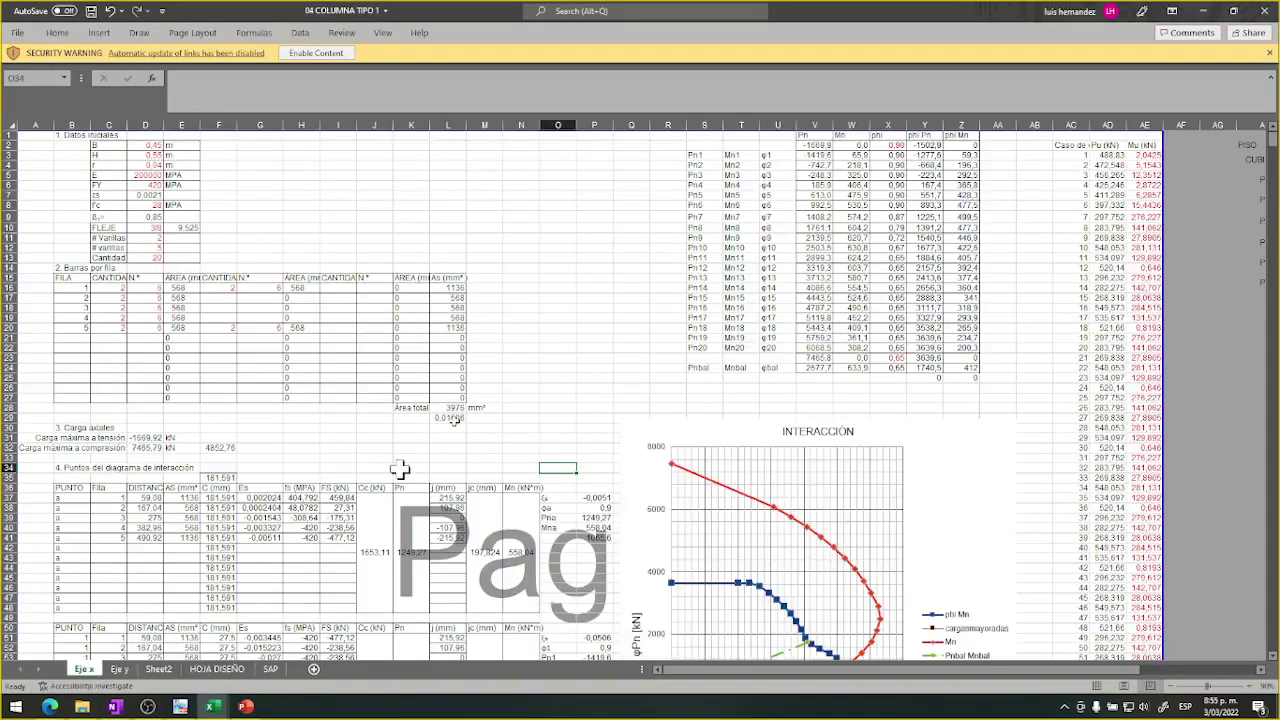
scroll(715, 380, down, 9)
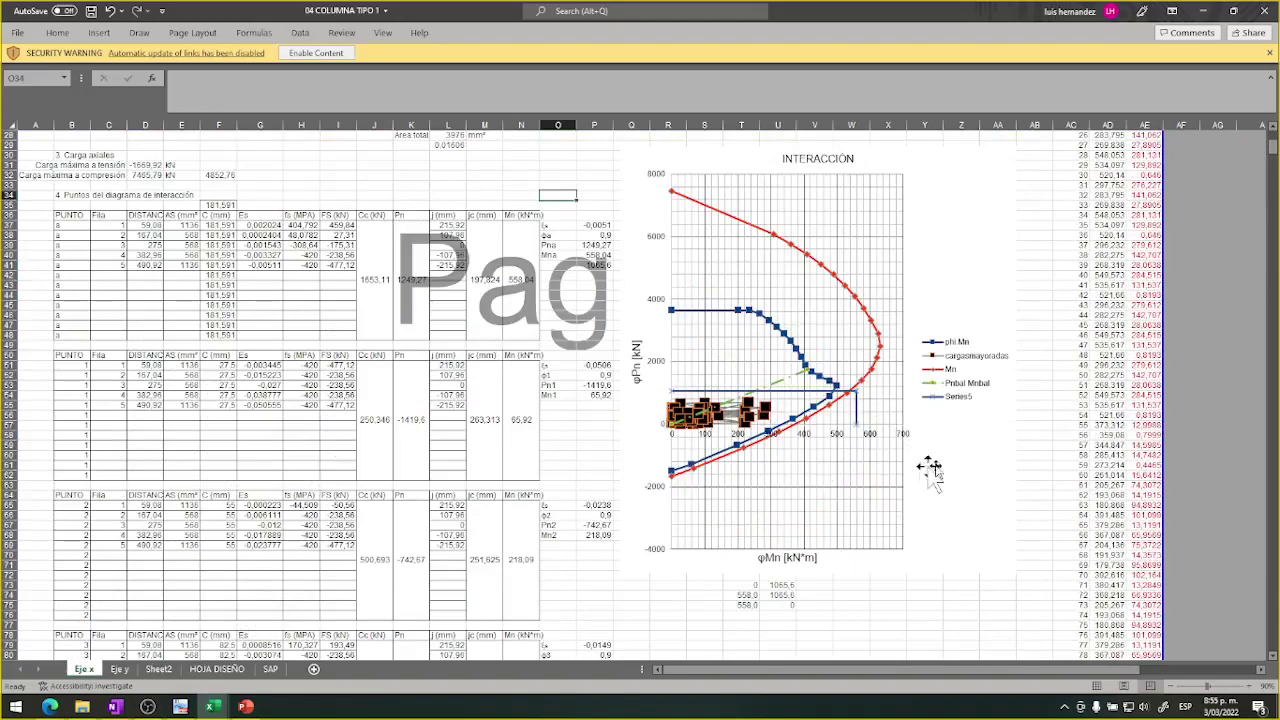
click(1000, 475)
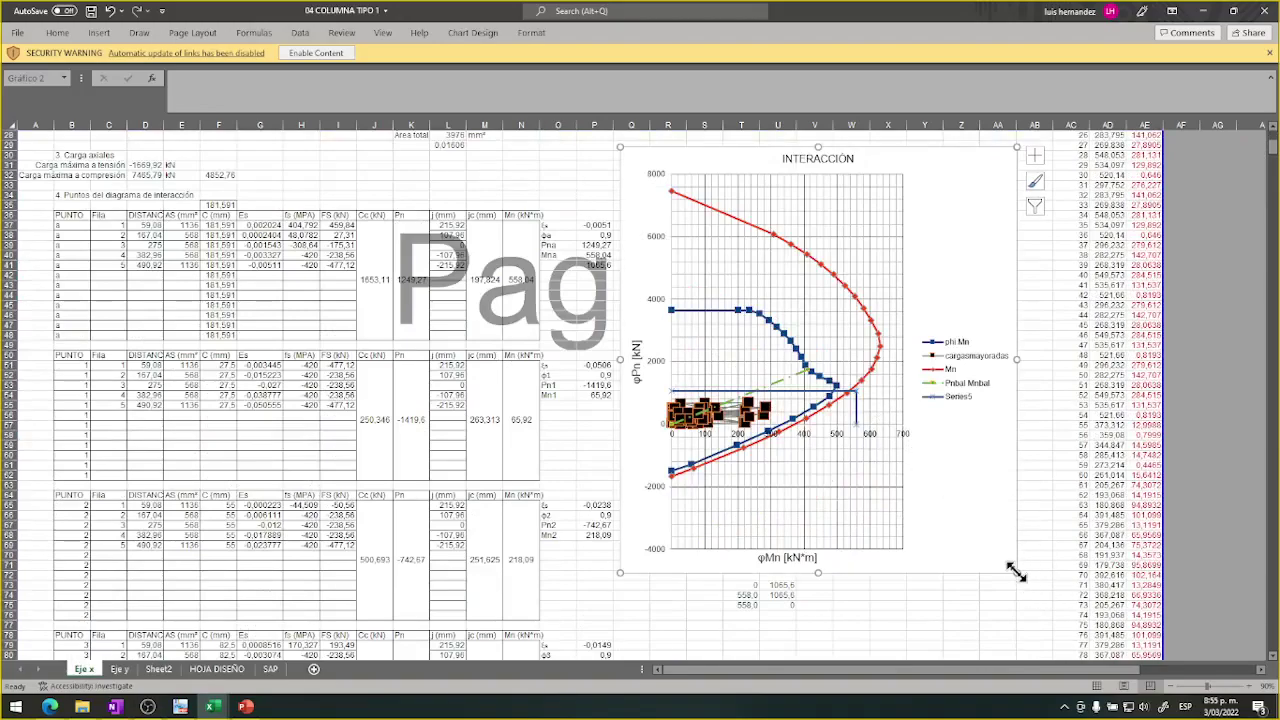
drag(1014, 572, 1130, 606)
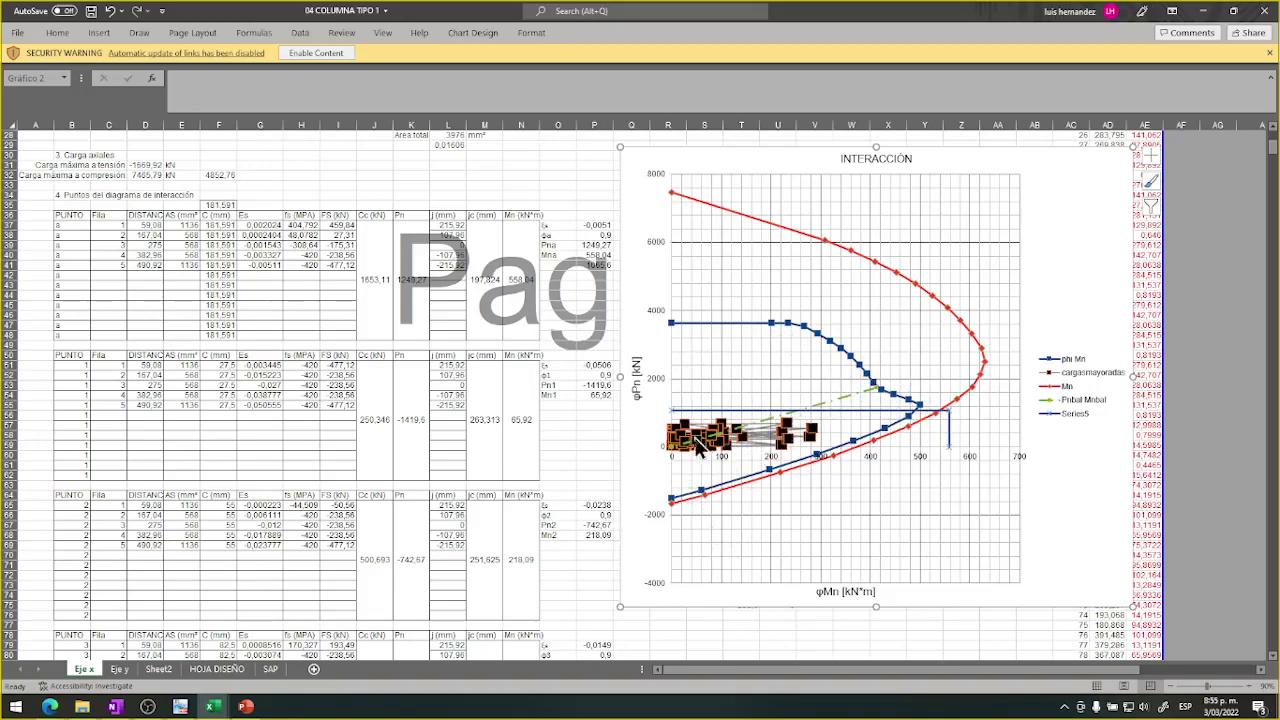
mouse_move(820, 434)
drag(1033, 538, 751, 523)
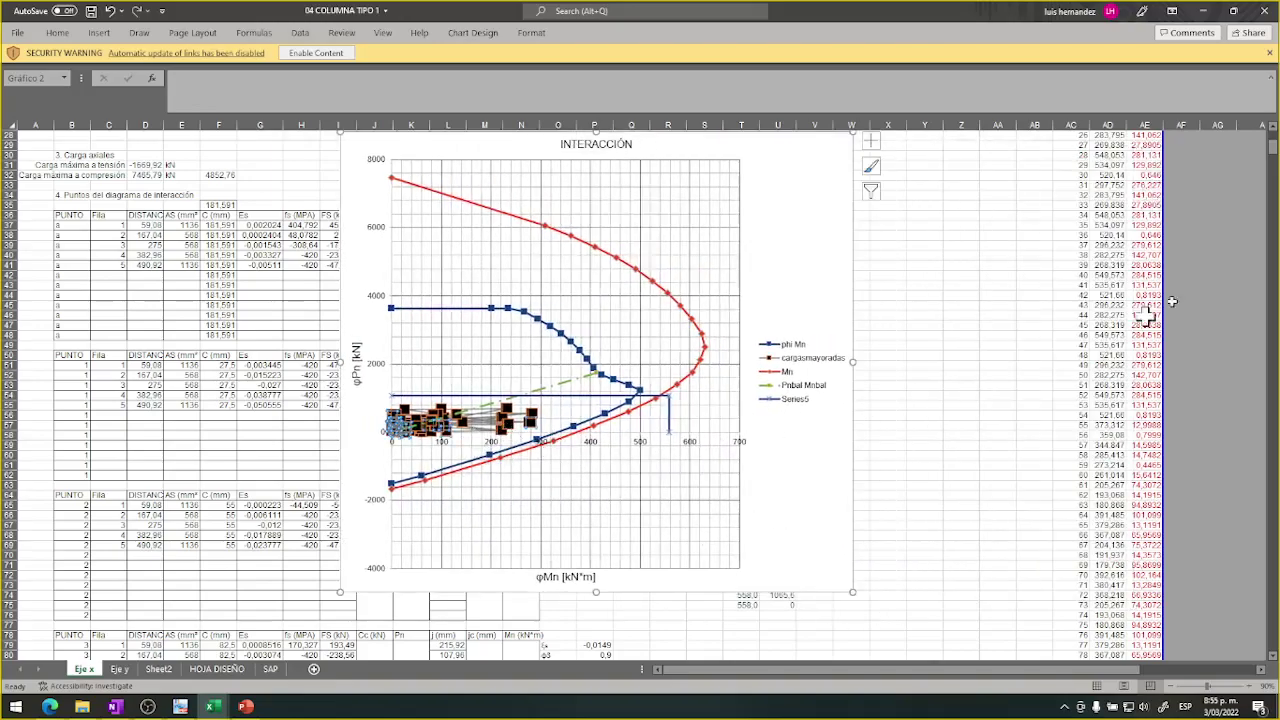
scroll(1128, 305, up, 9)
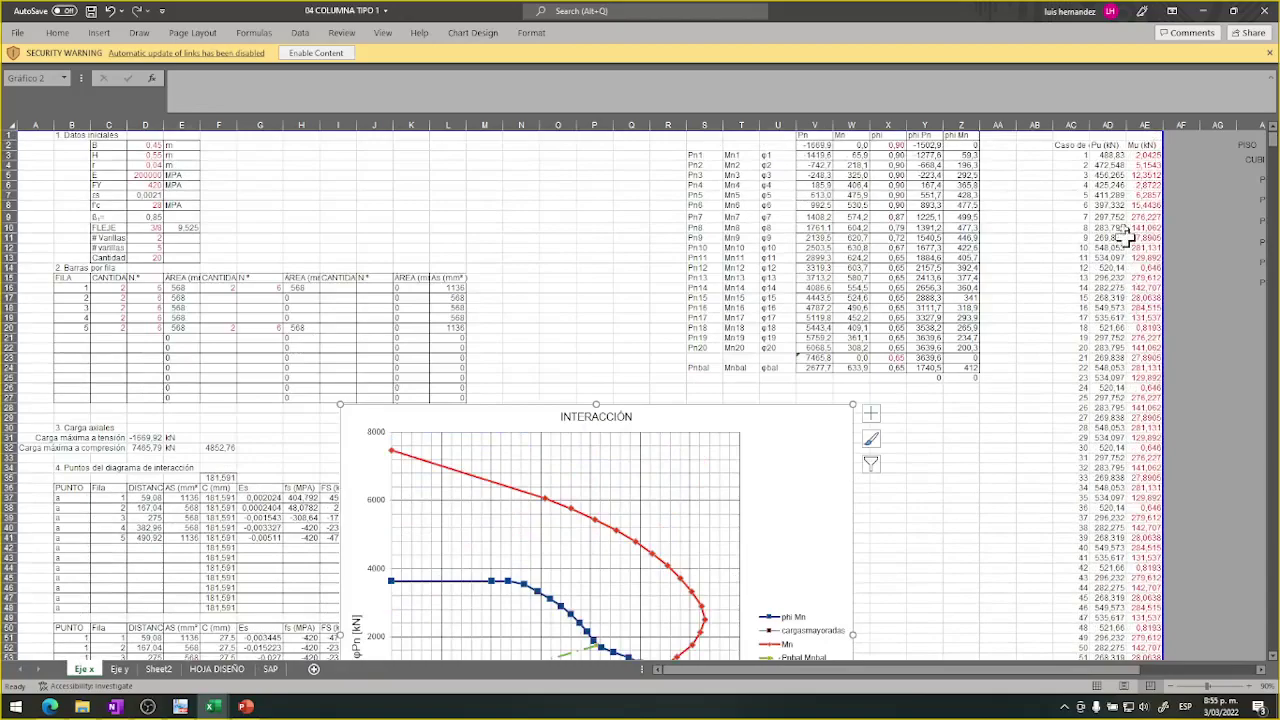
drag(1108, 150, 1120, 318)
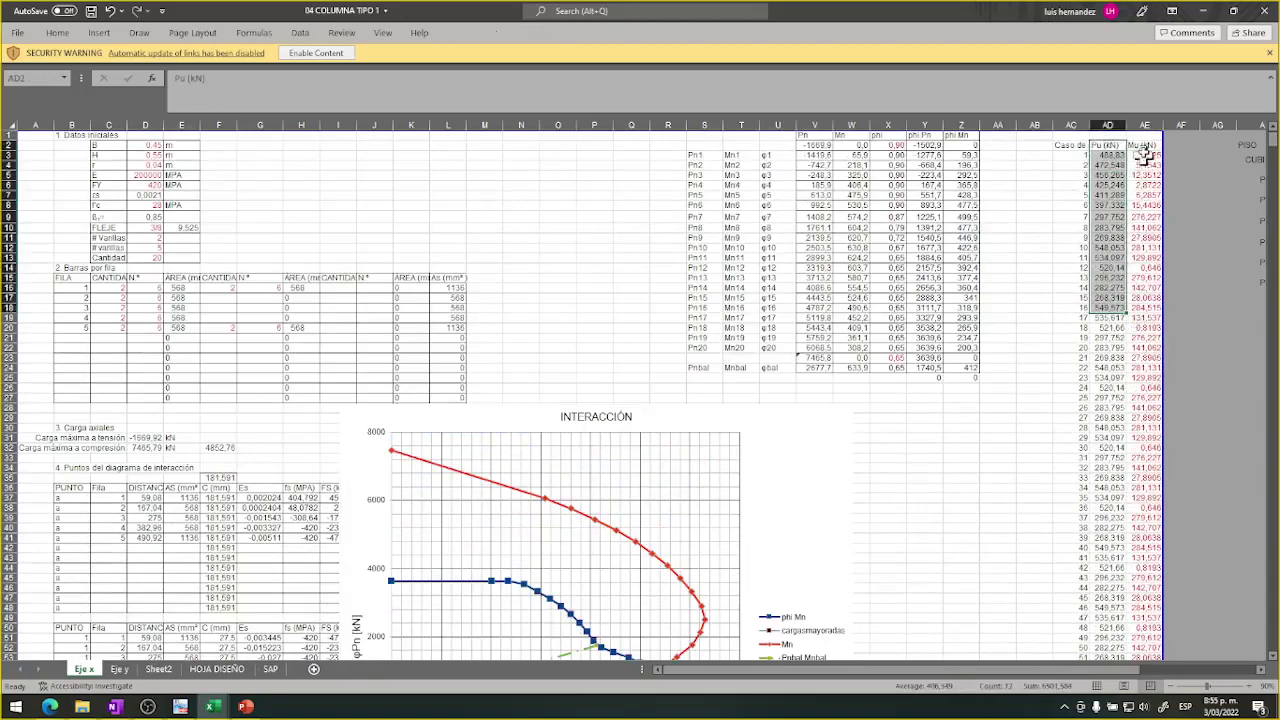
drag(1143, 147, 1143, 298)
scroll(1112, 348, down, 3)
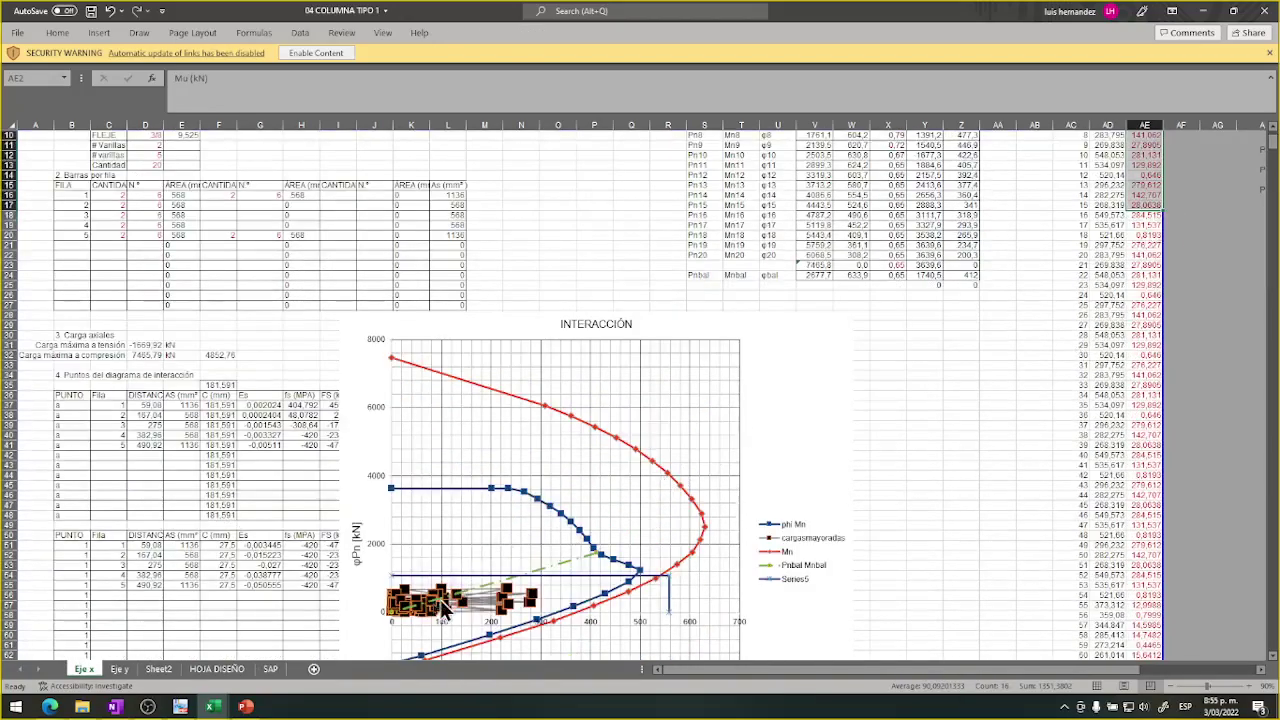
click(472, 600)
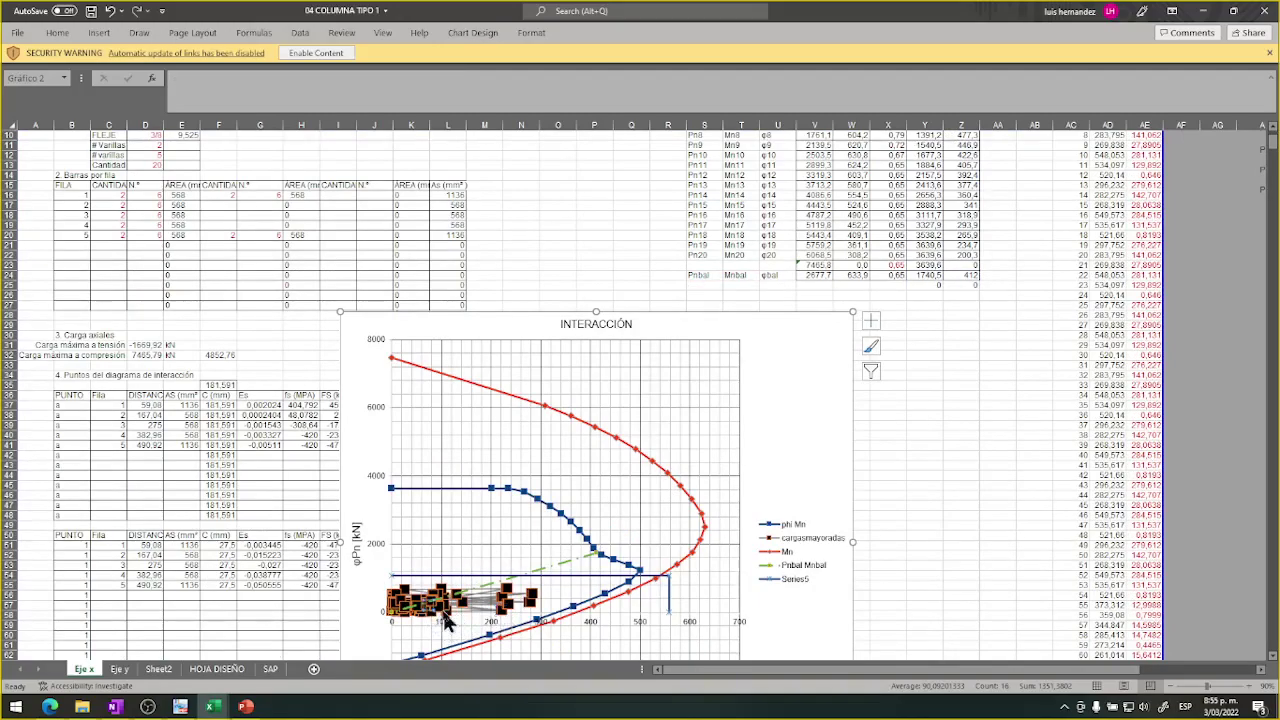
double_click(470, 610)
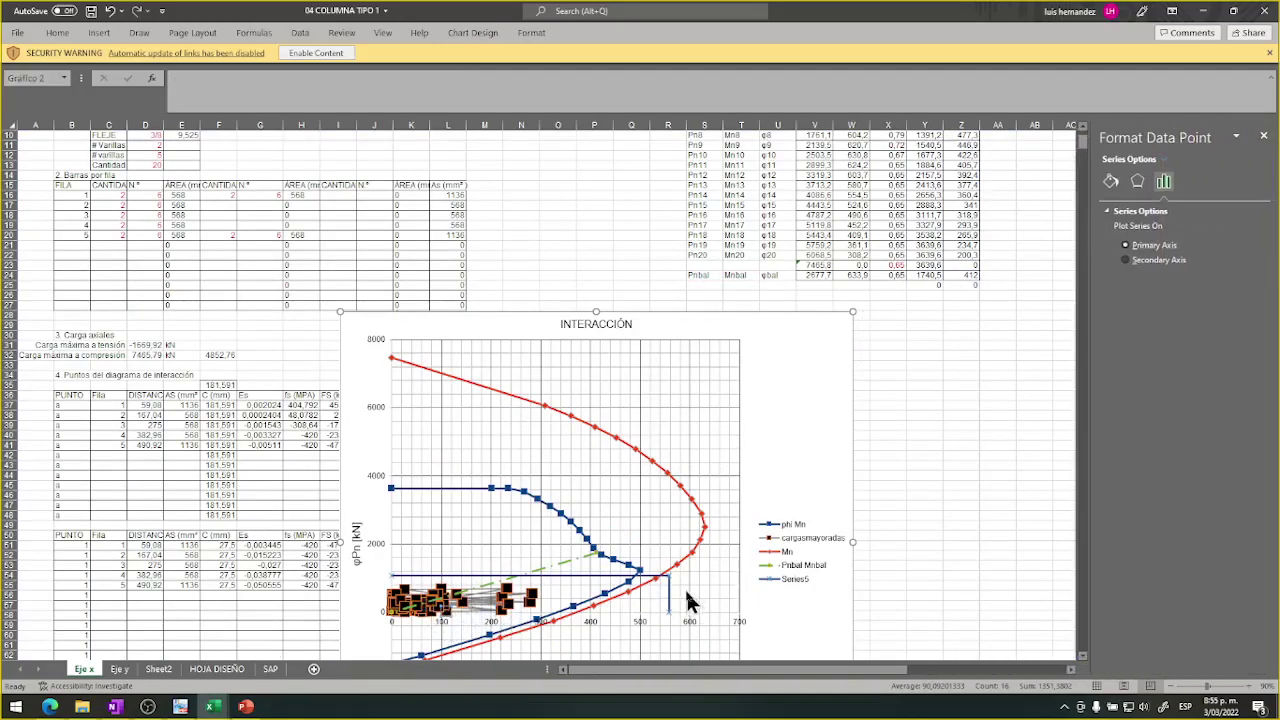
click(1264, 137)
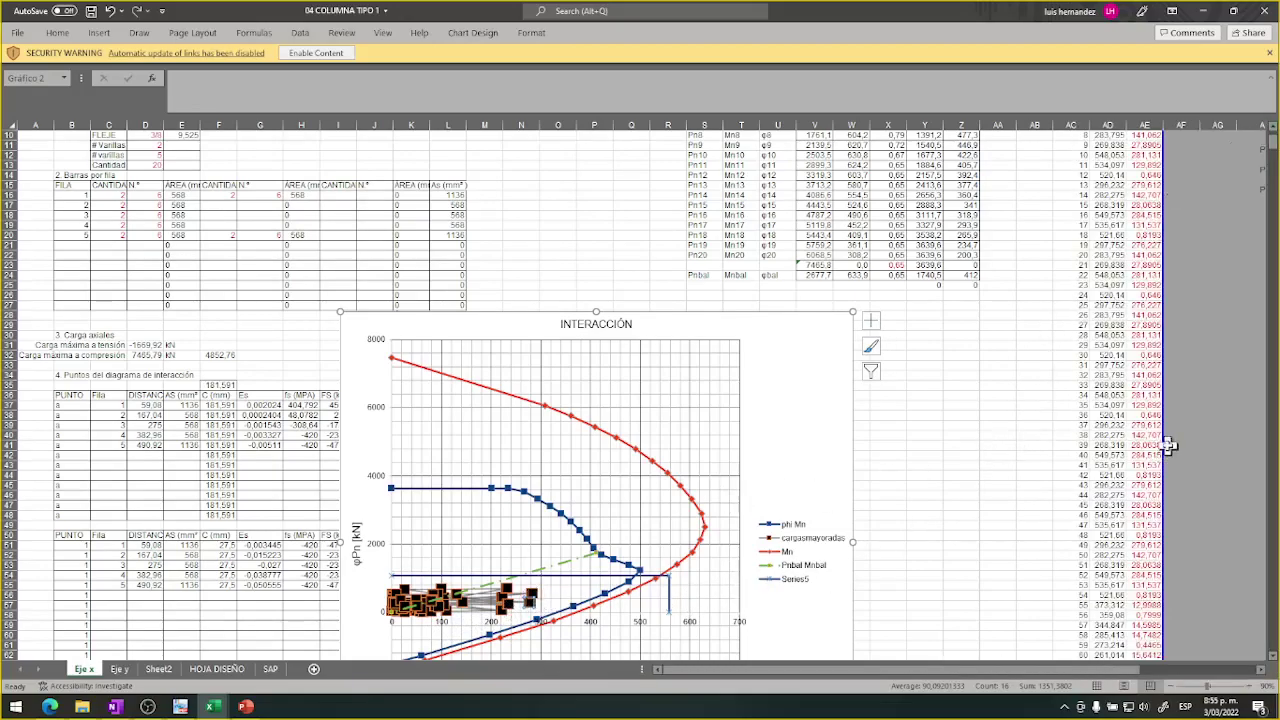
click(997, 465)
scroll(1105, 428, down, 4)
scroll(1112, 425, down, 20)
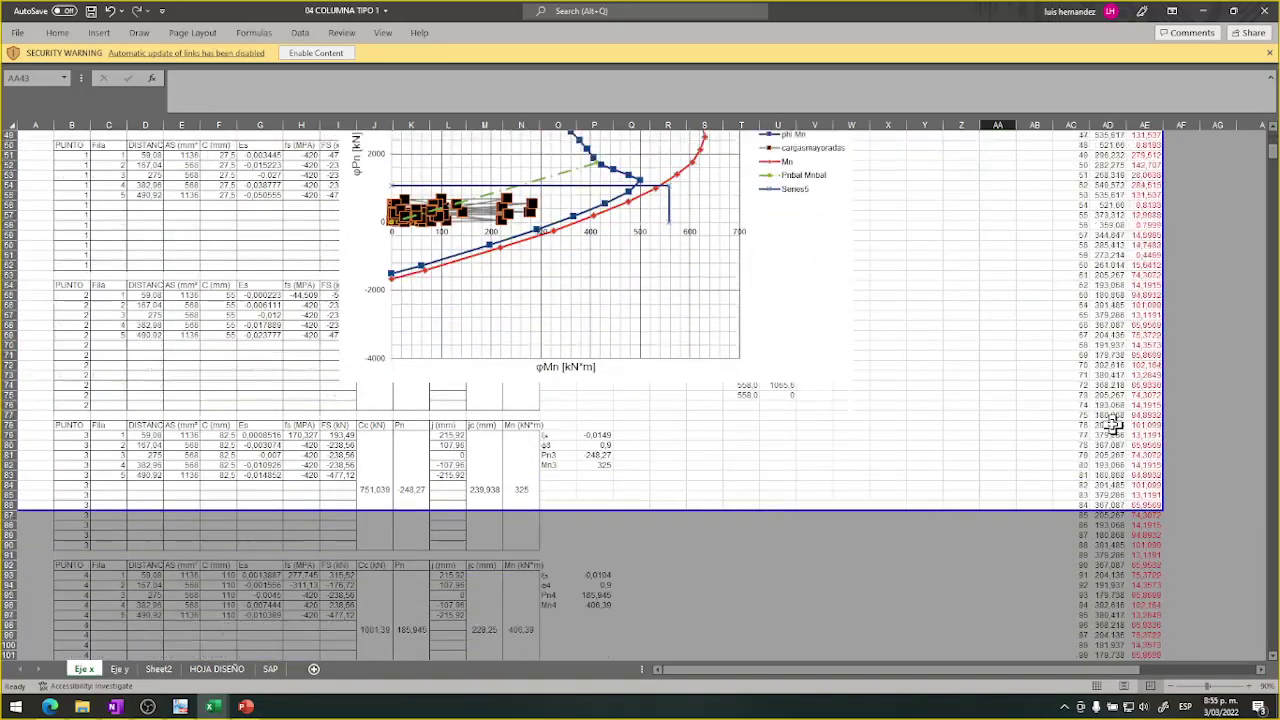
scroll(1112, 425, down, 20)
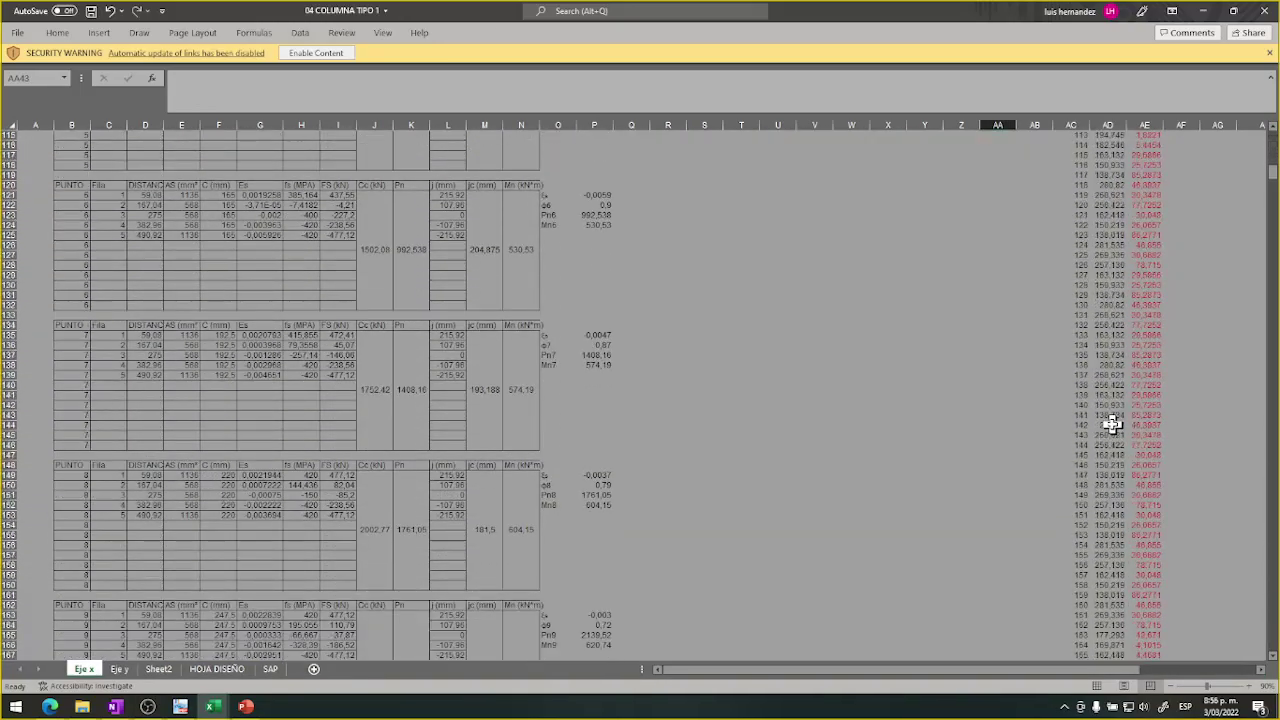
scroll(1112, 425, down, 20)
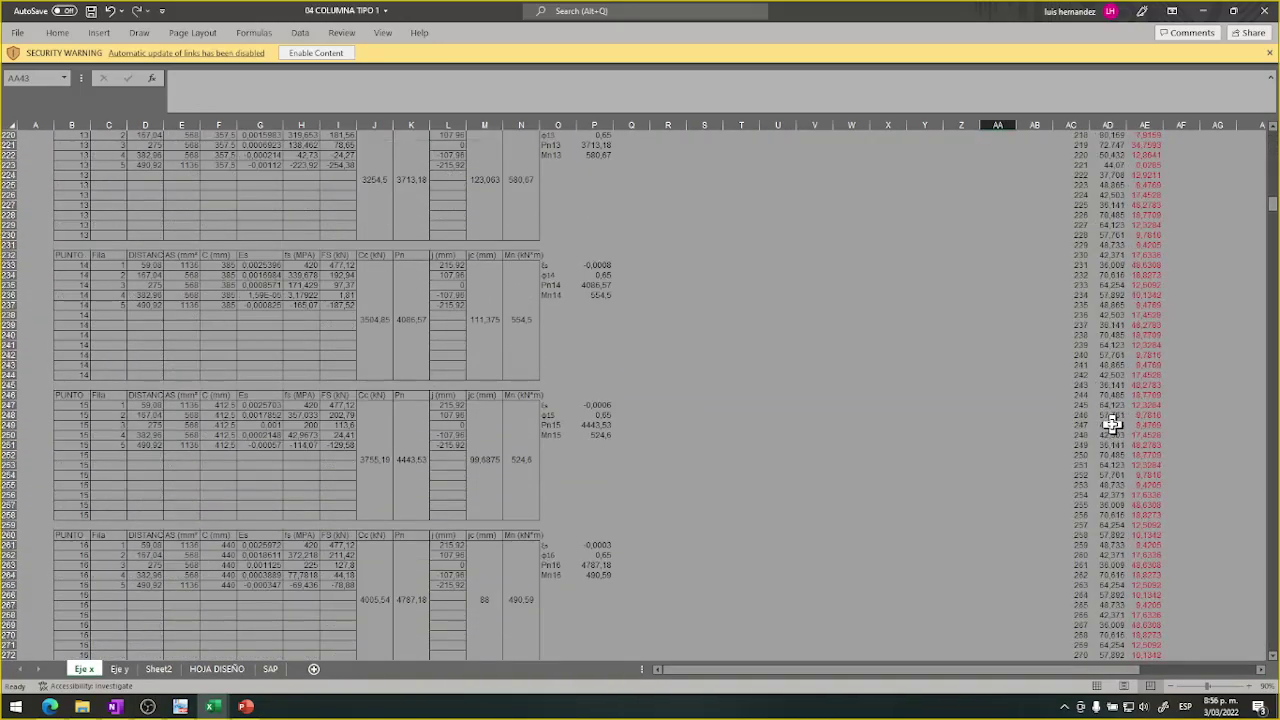
scroll(1008, 504, down, 20)
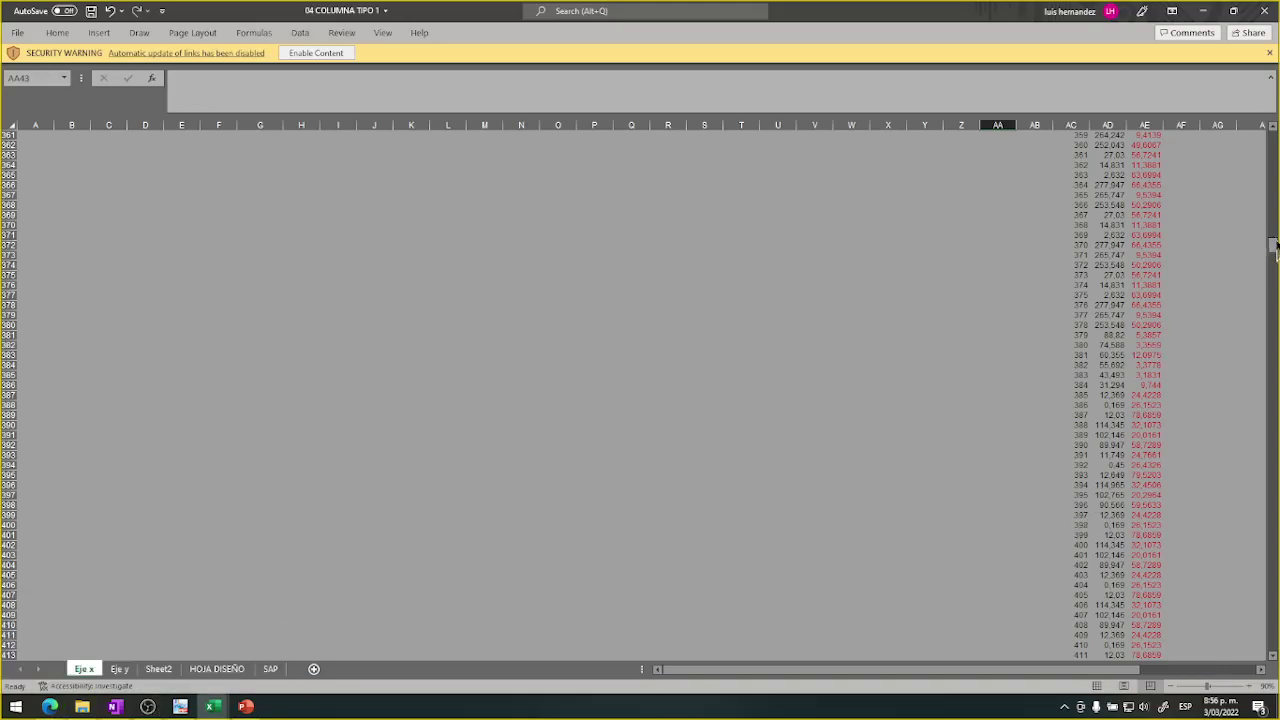
scroll(1274, 252, down, 12)
drag(1276, 300, 1270, 420)
drag(1083, 486, 1154, 486)
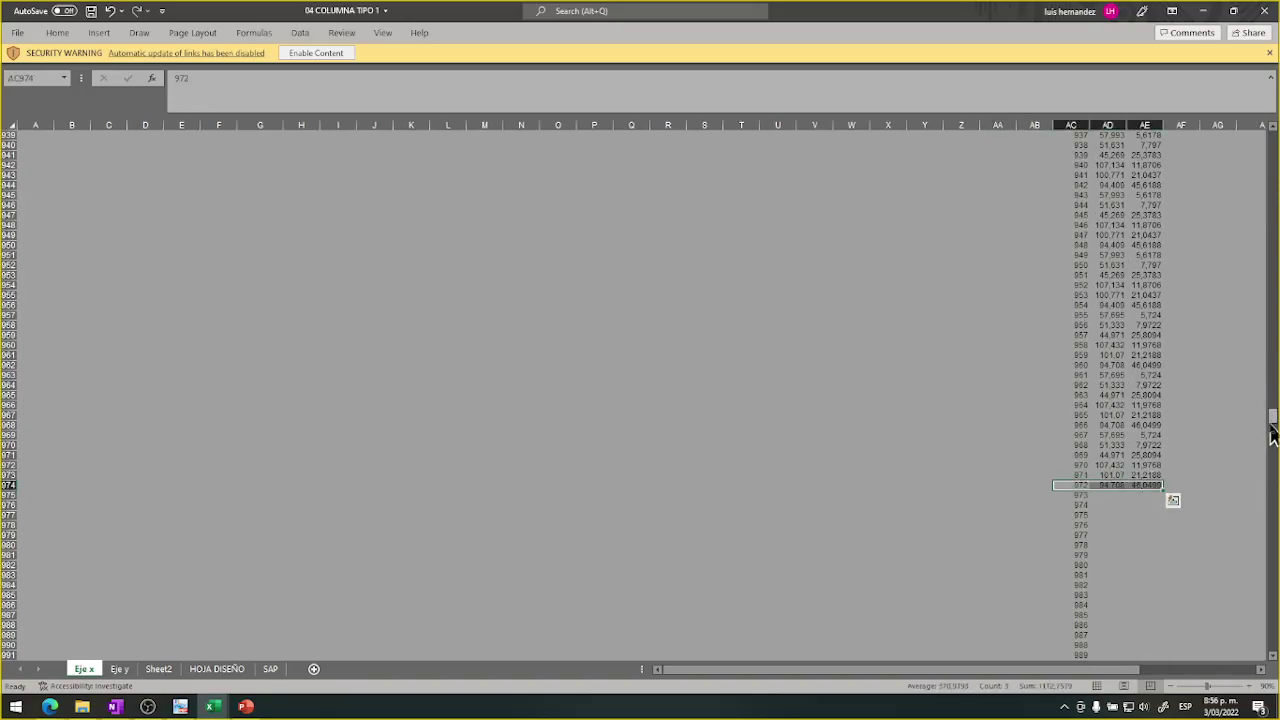
drag(1271, 428, 1277, 290)
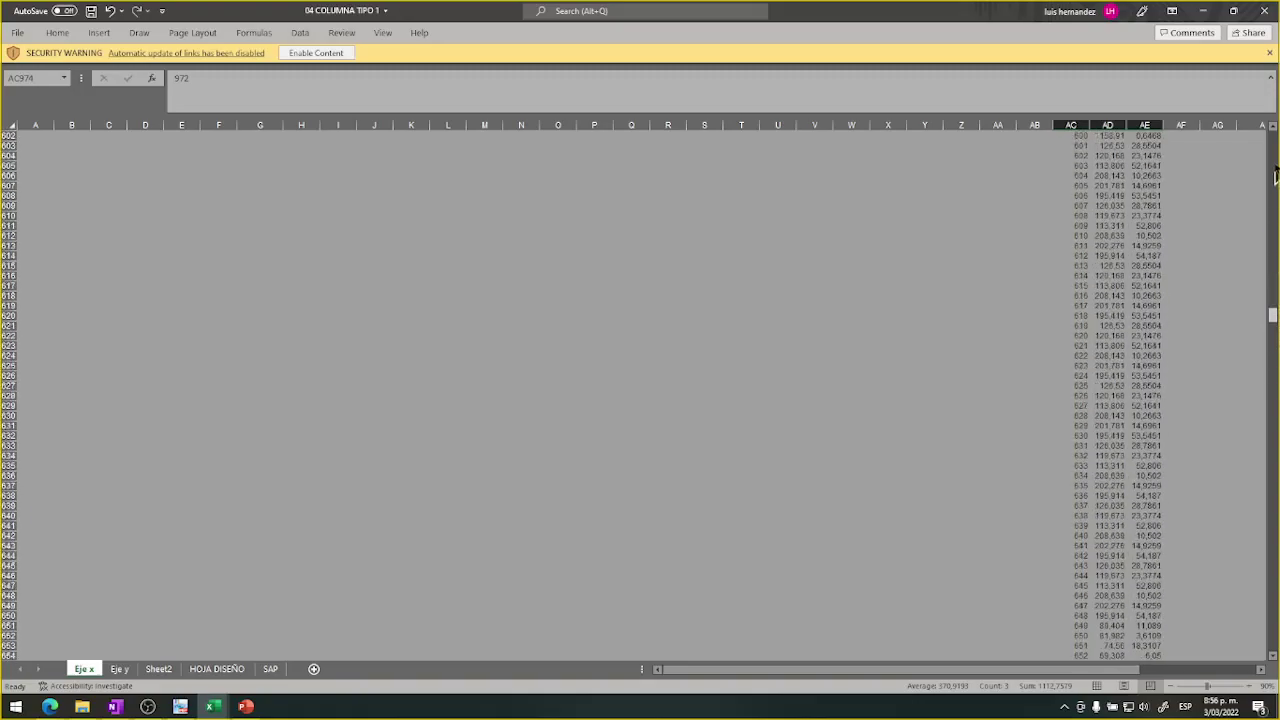
drag(1275, 175, 1275, 150)
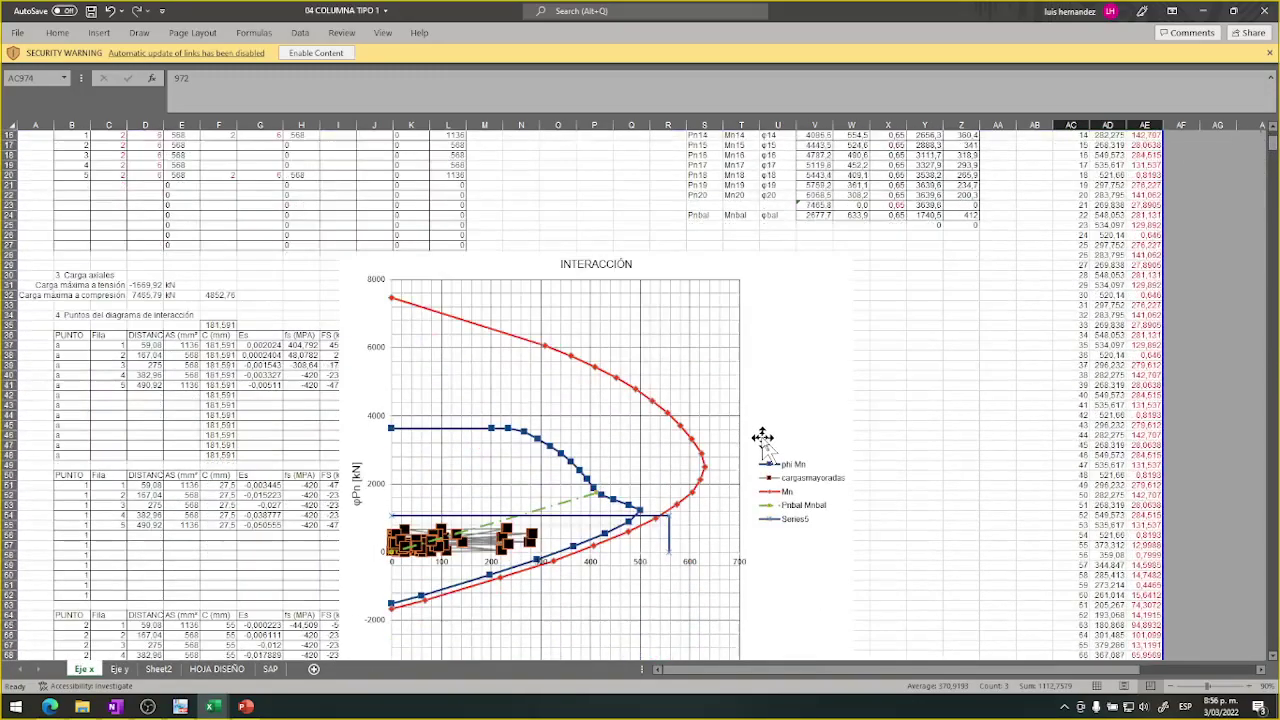
Clear the long column selection, then bring the COLUMNA workbook's Sheet2 chart to the front.
scroll(765, 440, down, 5)
click(952, 515)
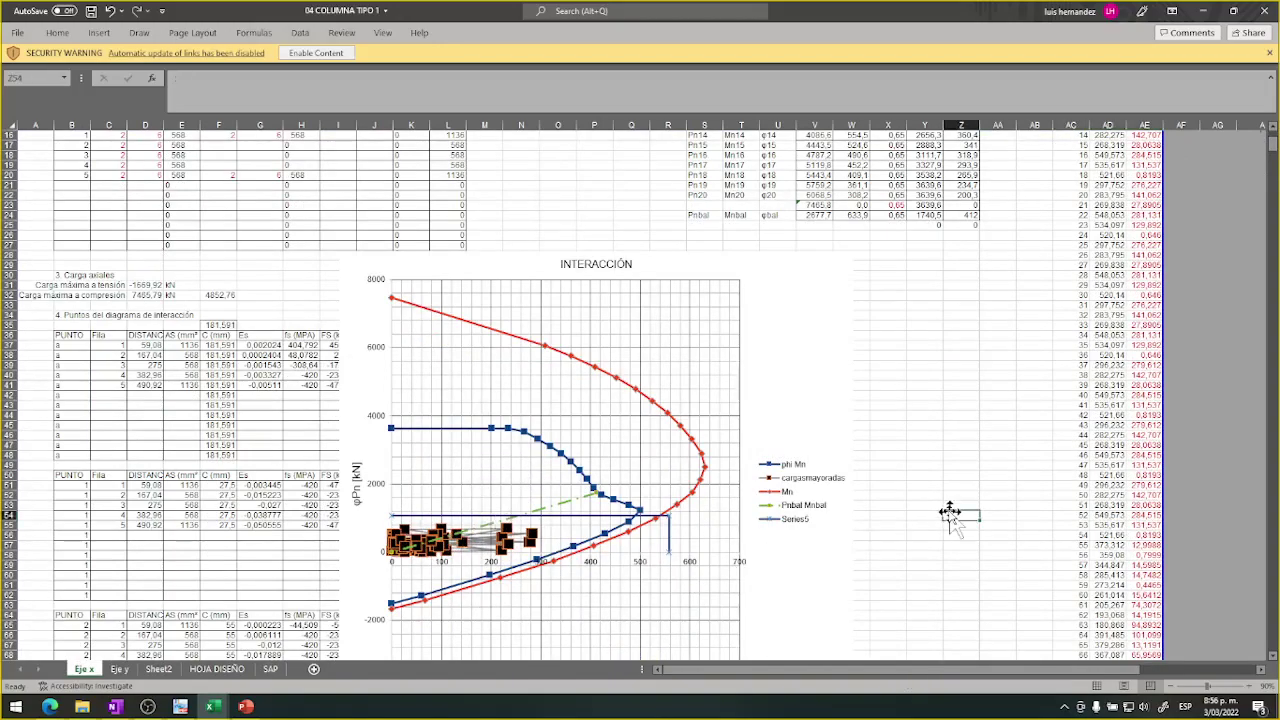
scroll(950, 515, down, 2)
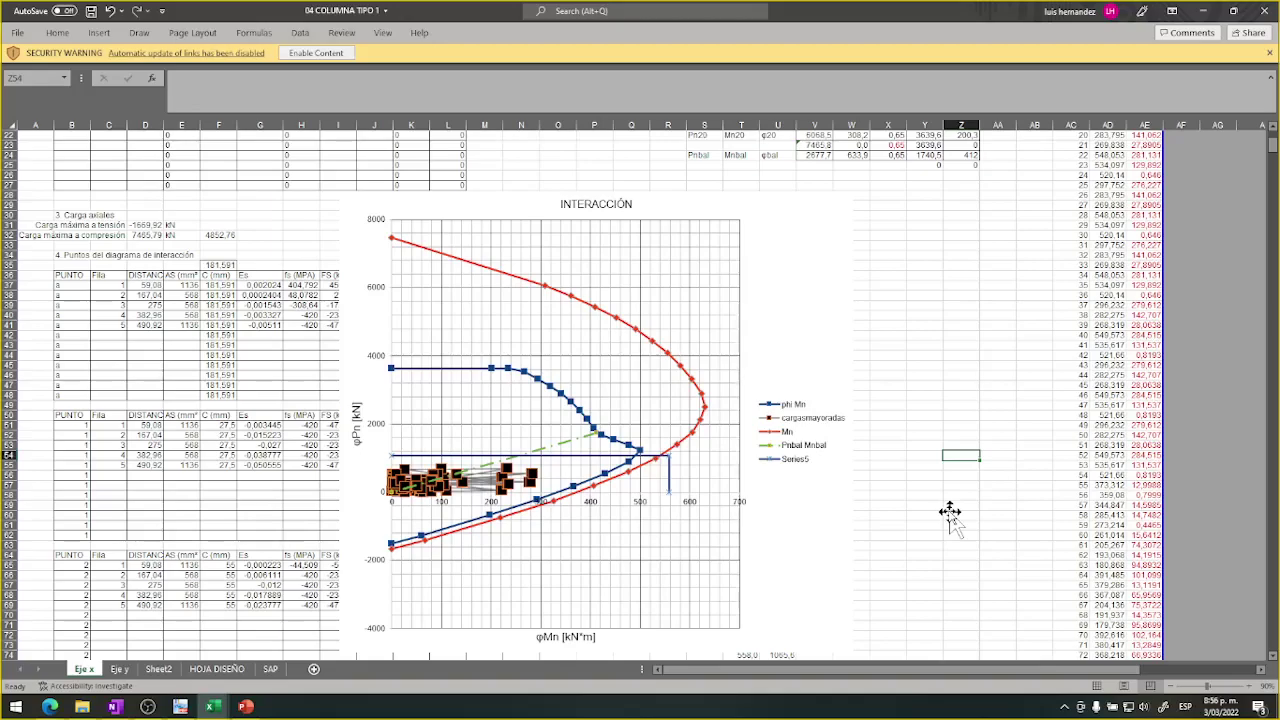
click(210, 708)
click(100, 645)
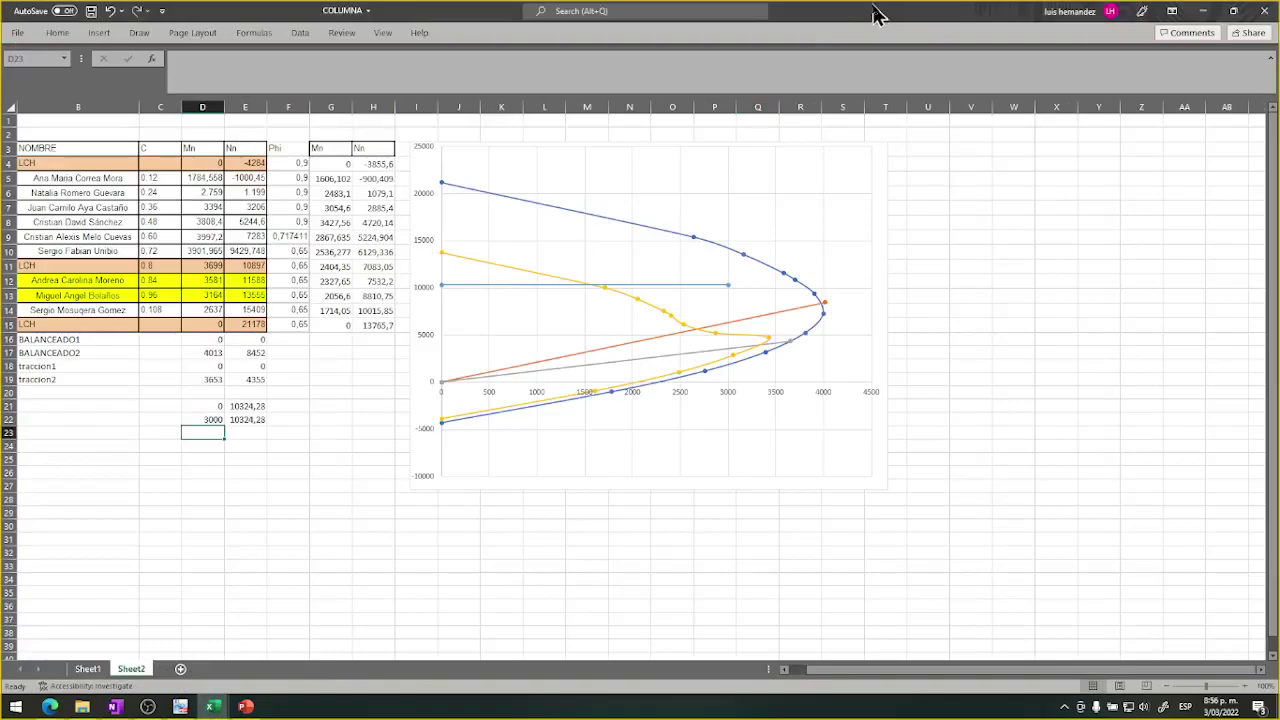
Tile COLUMNA on the left half of the screen and 04 COLUMNA TIPO 1 on the right.
drag(560, 10, 5, 233)
click(925, 212)
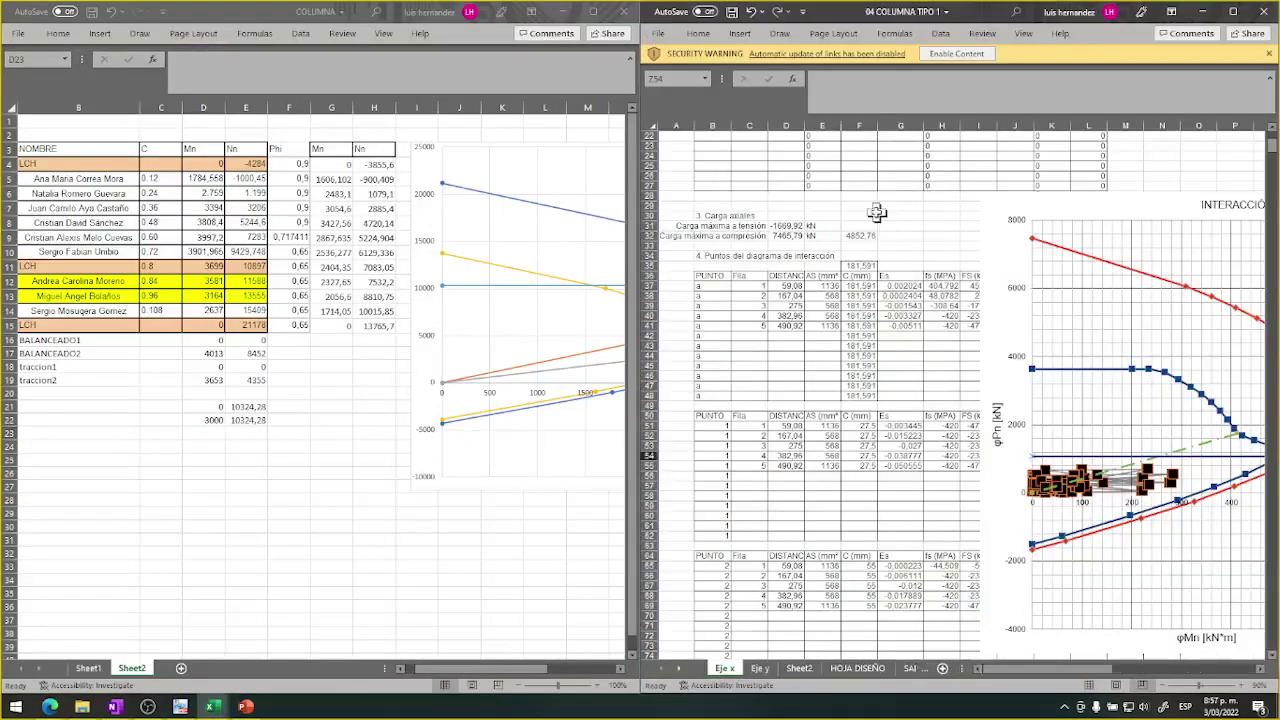
drag(1057, 672, 1112, 695)
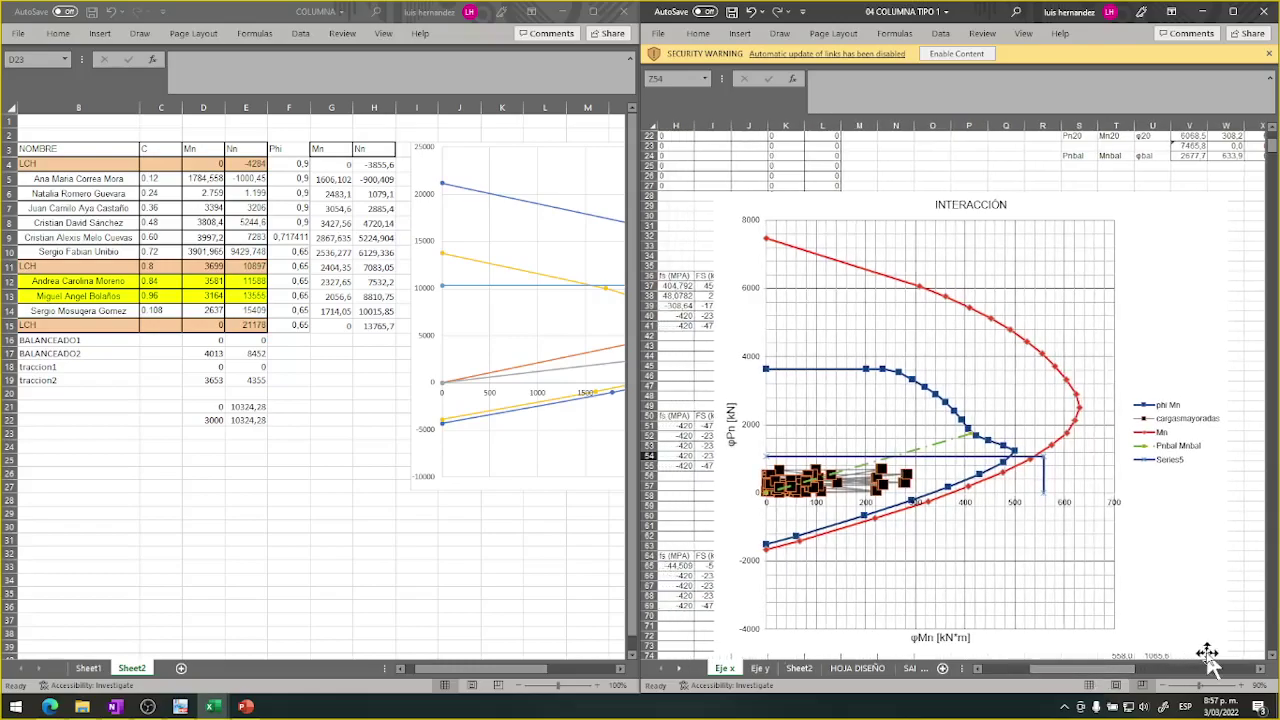
click(1254, 507)
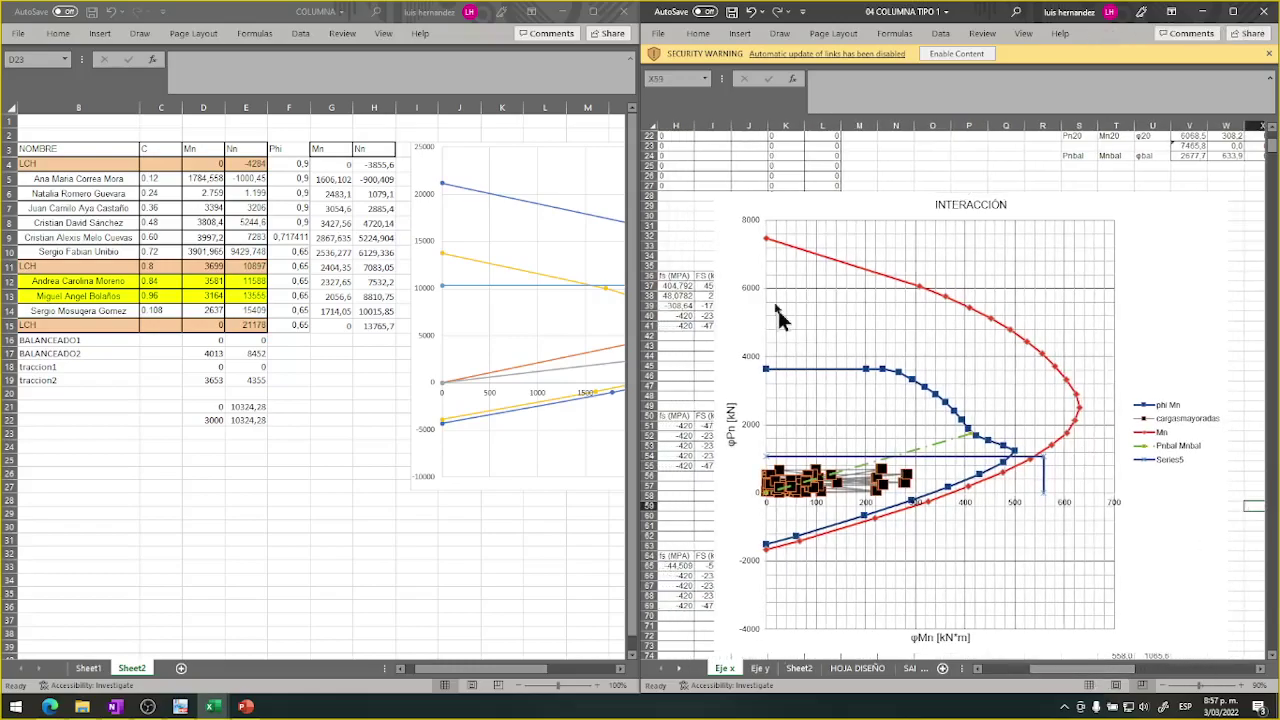
click(737, 230)
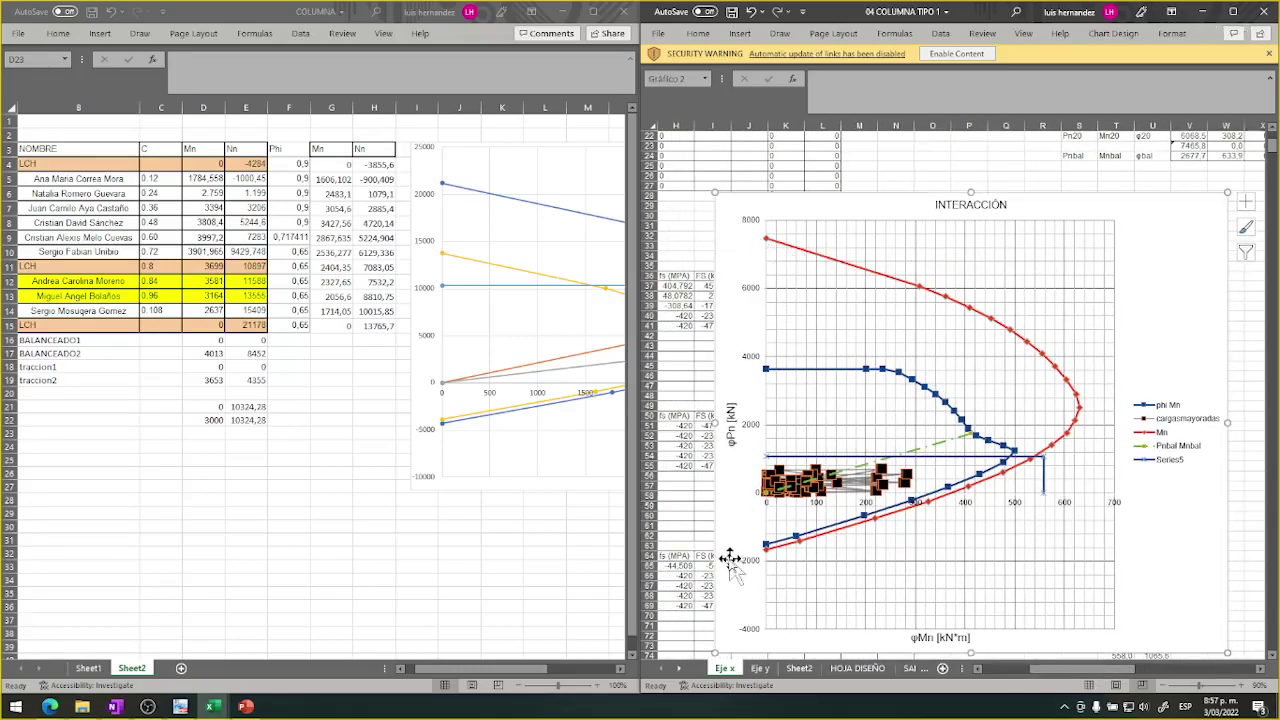
click(1253, 535)
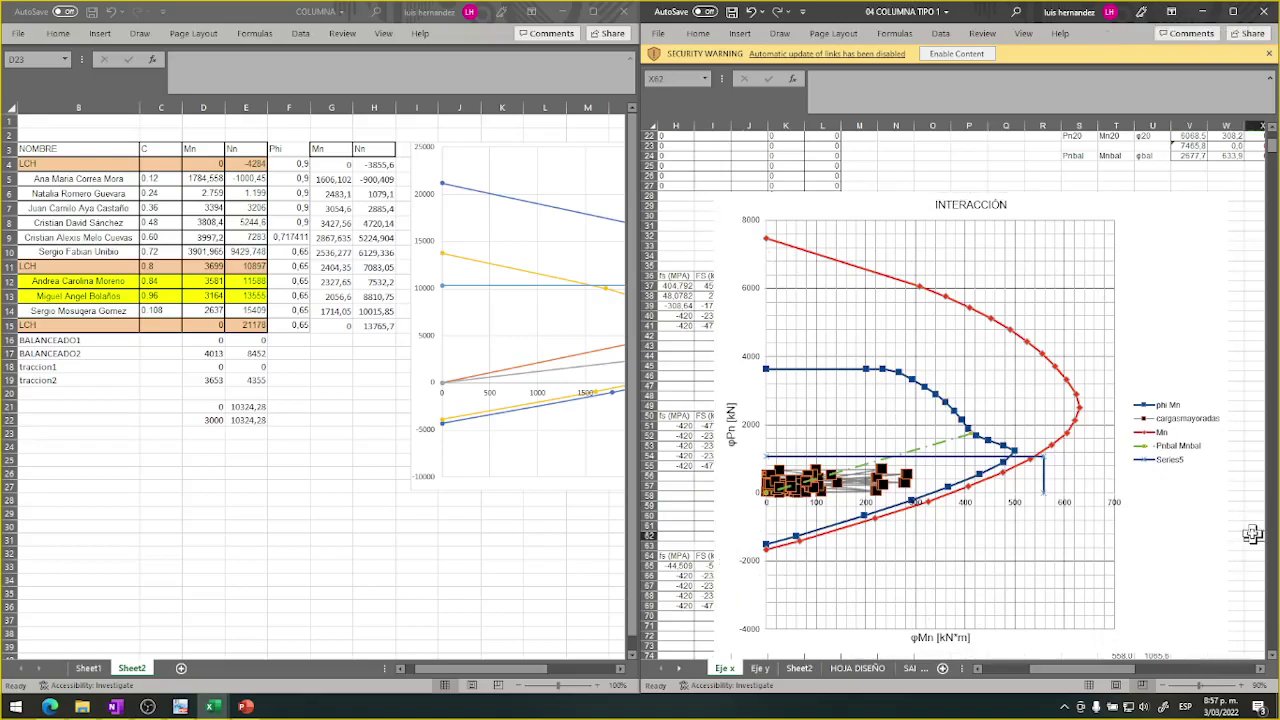
Scroll the COLUMNA window sideways until columns H–U and the whole Nn–Mn chart are visible.
click(487, 678)
drag(487, 678, 518, 684)
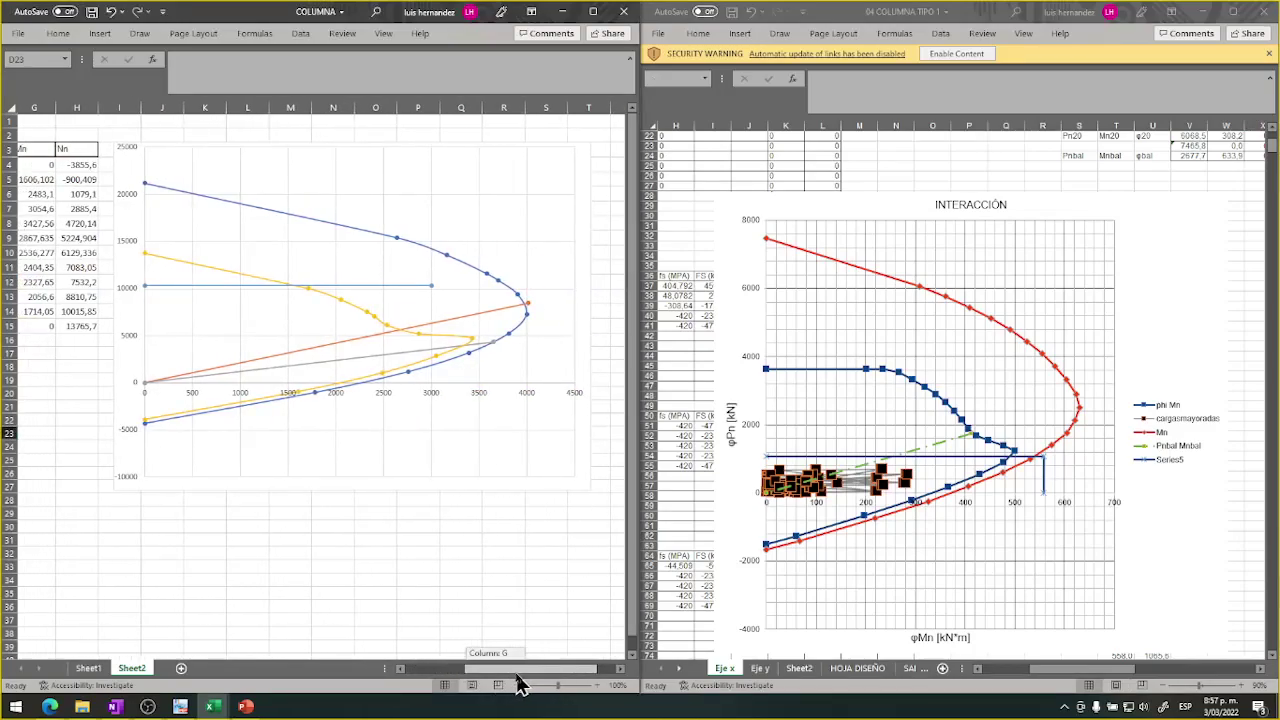
drag(518, 684, 497, 678)
mouse_move(810, 498)
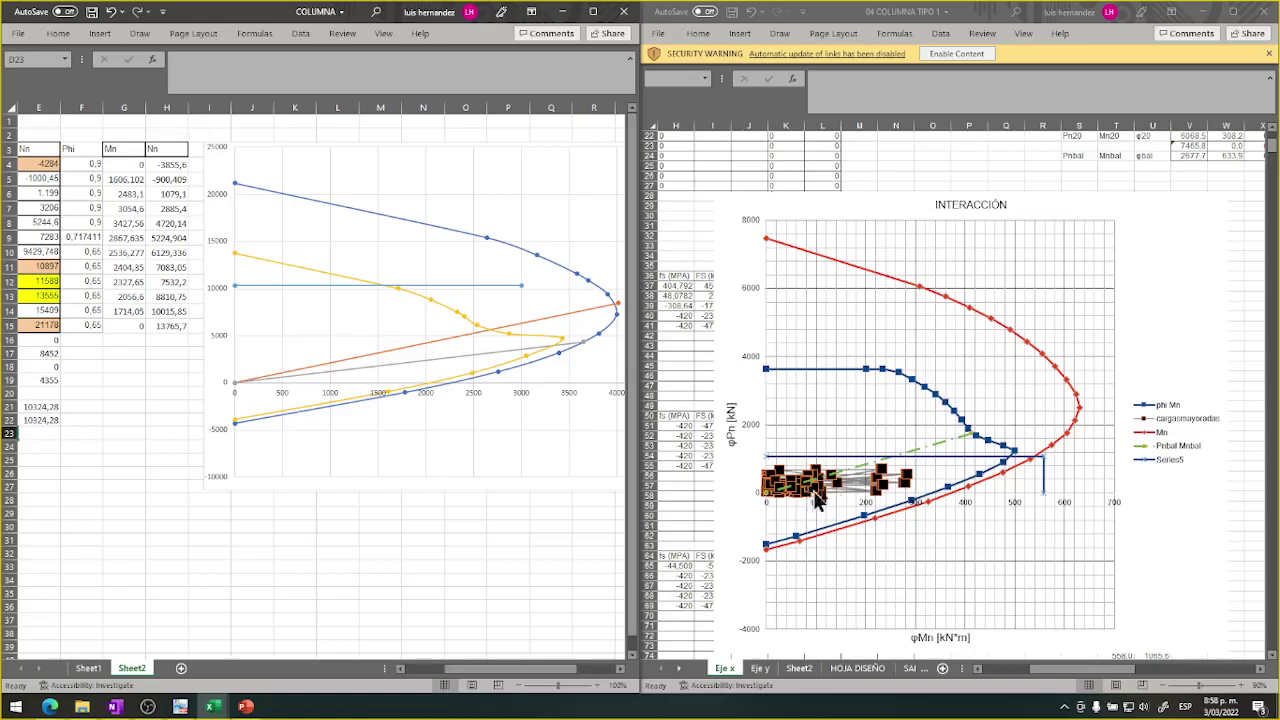
click(166, 514)
scroll(284, 525, left, 5)
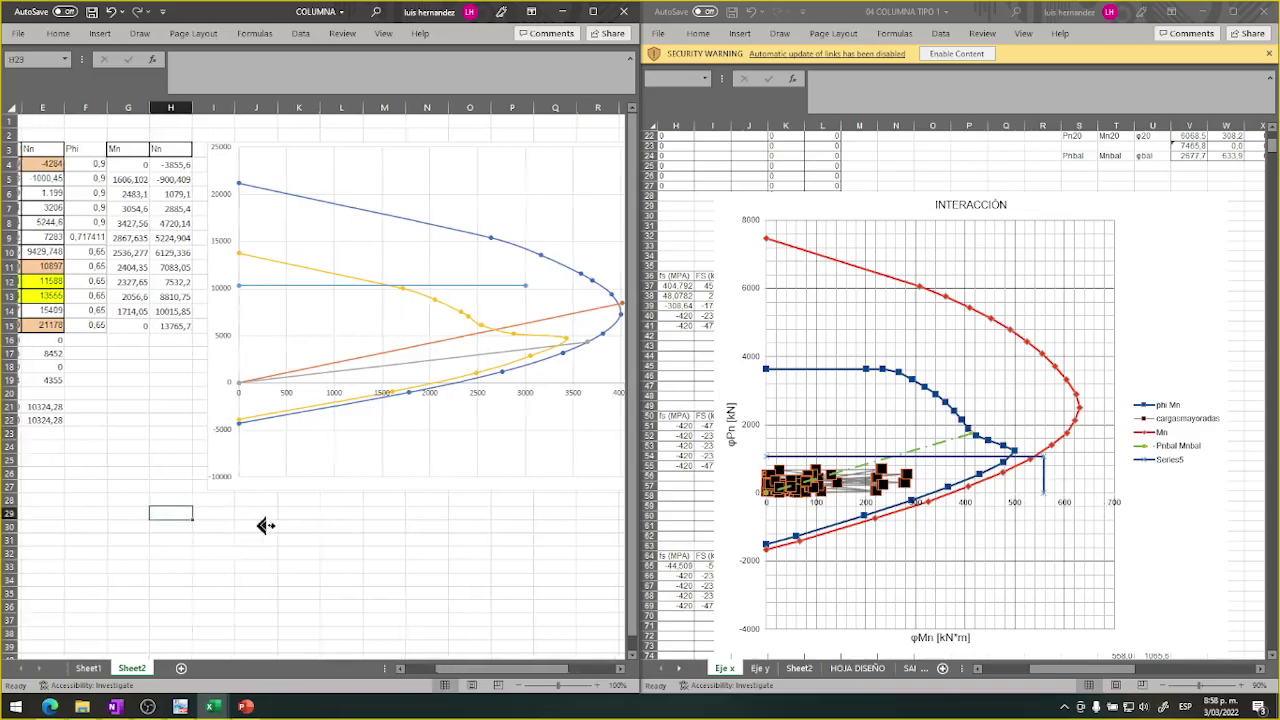
scroll(245, 525, left, 2)
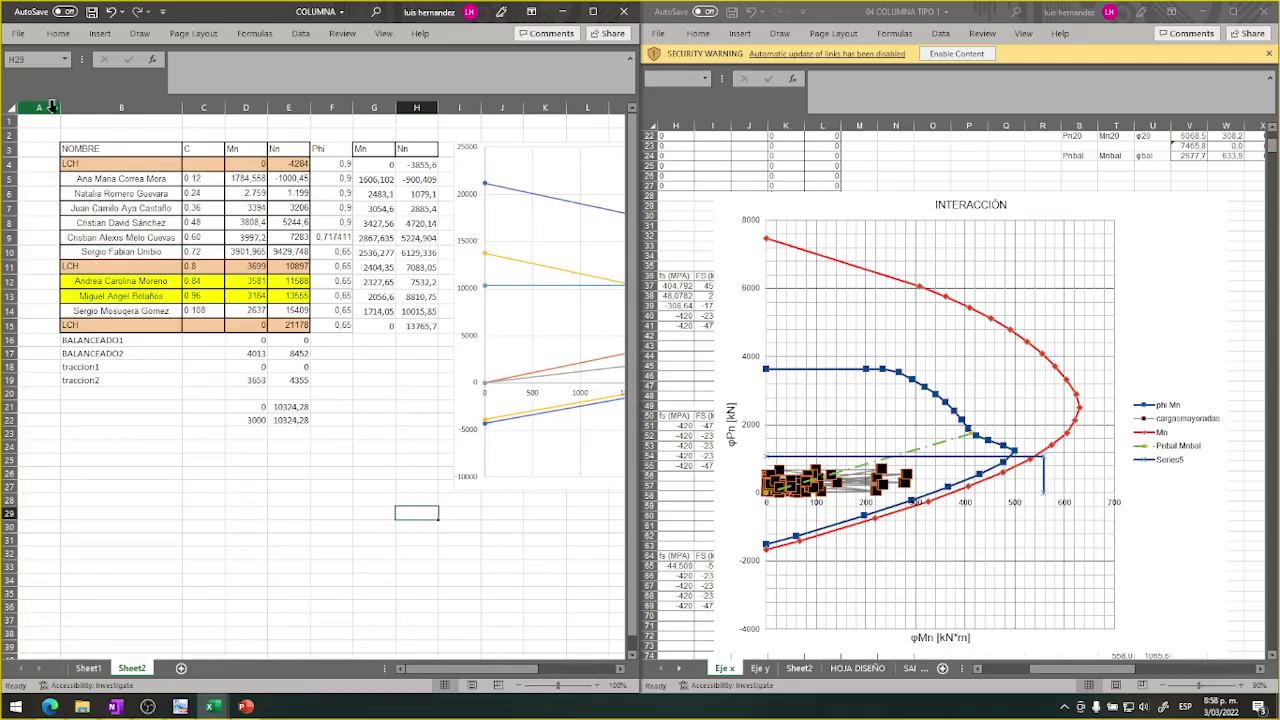
scroll(32, 112, right, 1)
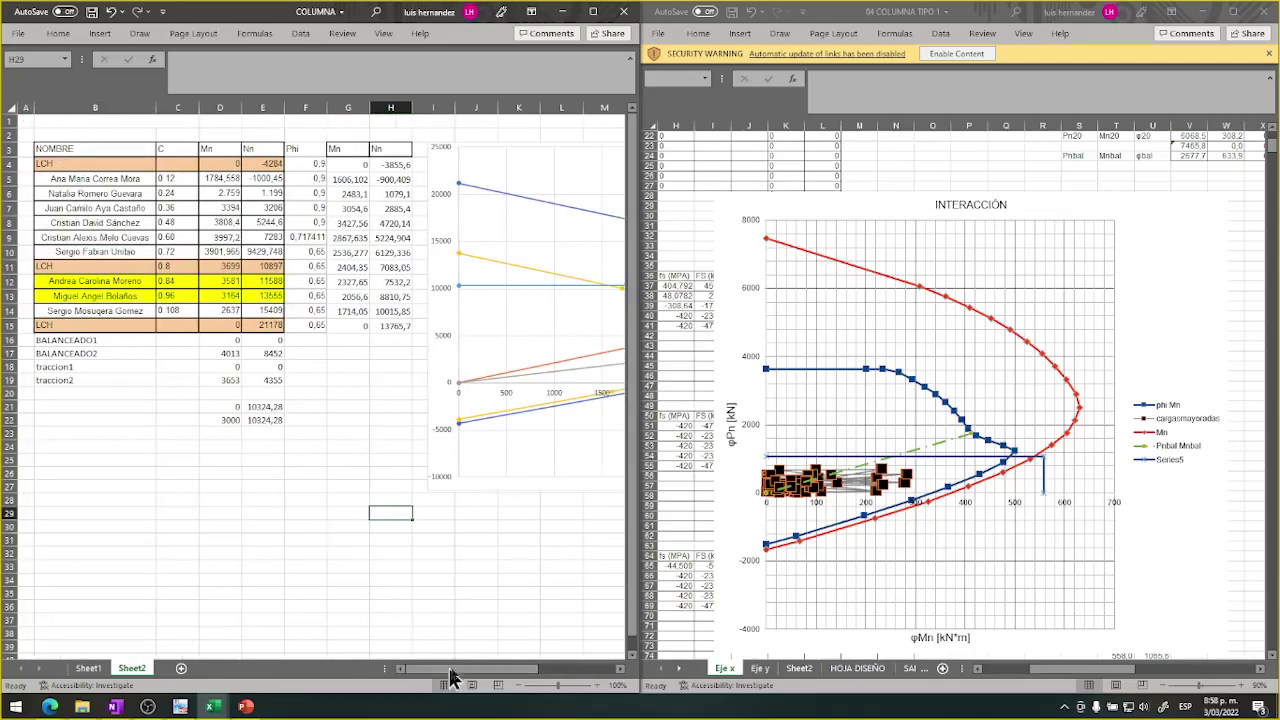
drag(457, 670, 534, 686)
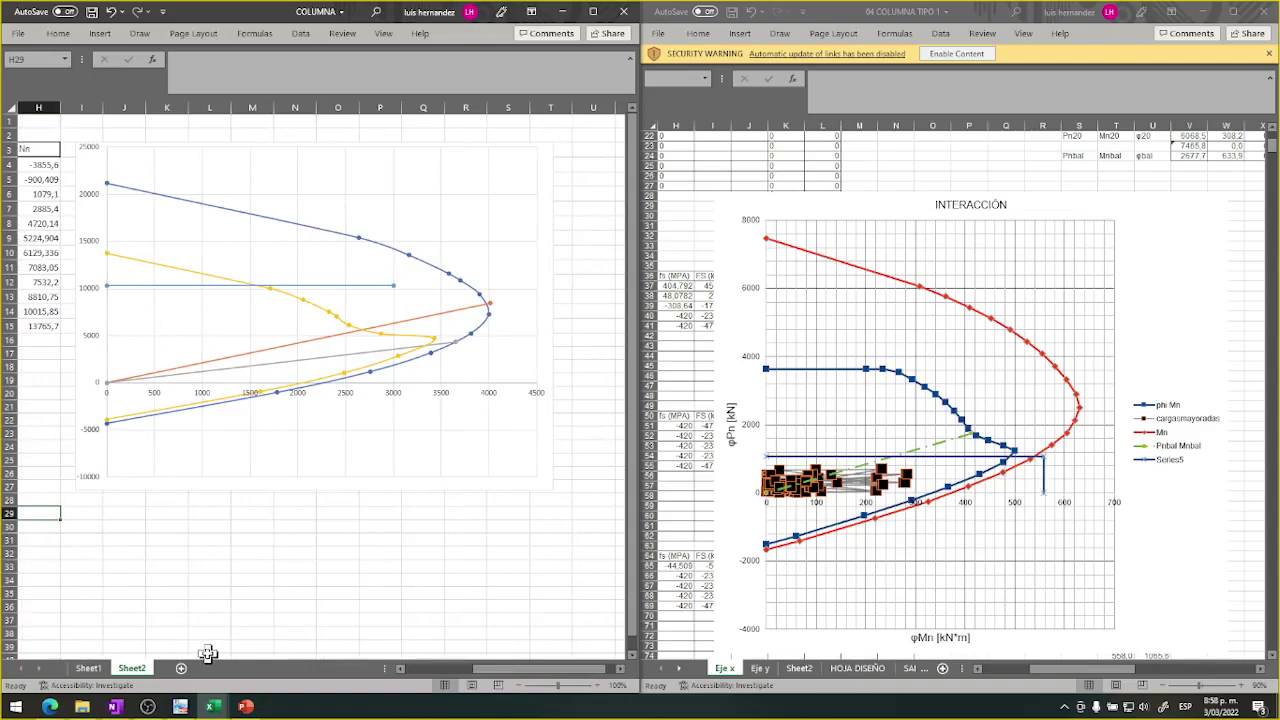
Open the second Google account's Gmail inbox in a new tab.
mouse_move(50, 706)
click(70, 685)
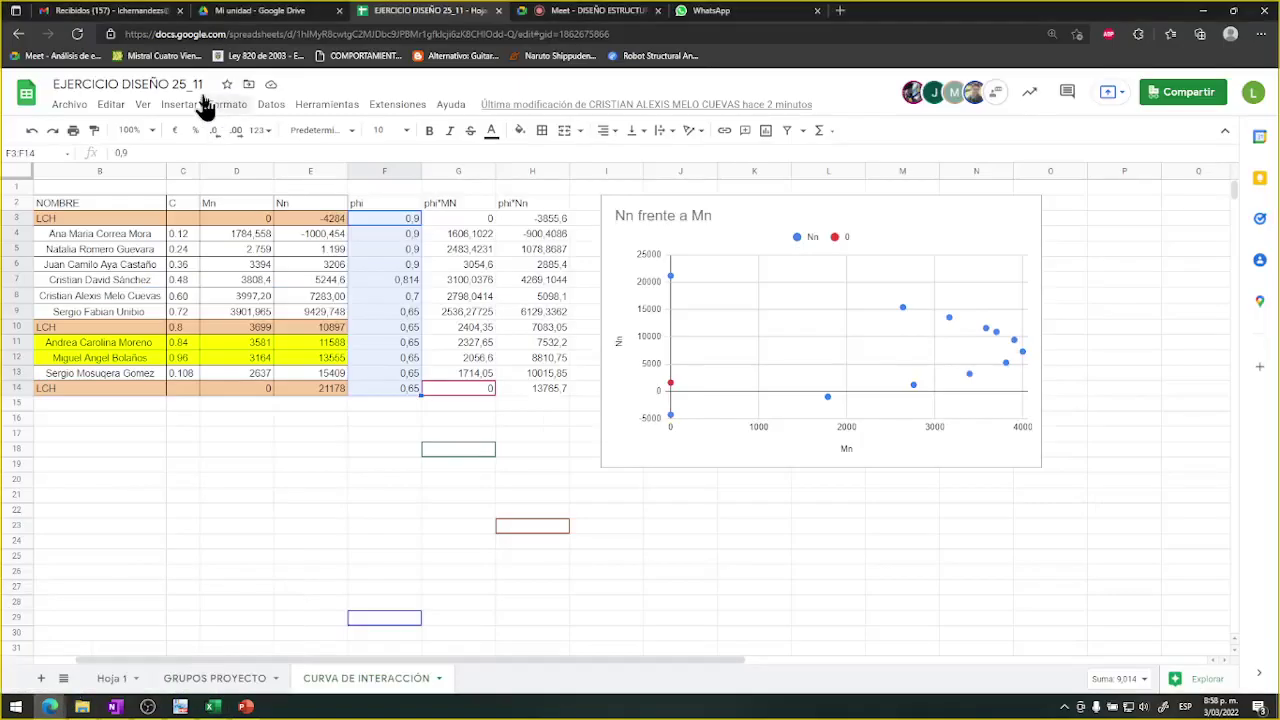
click(145, 12)
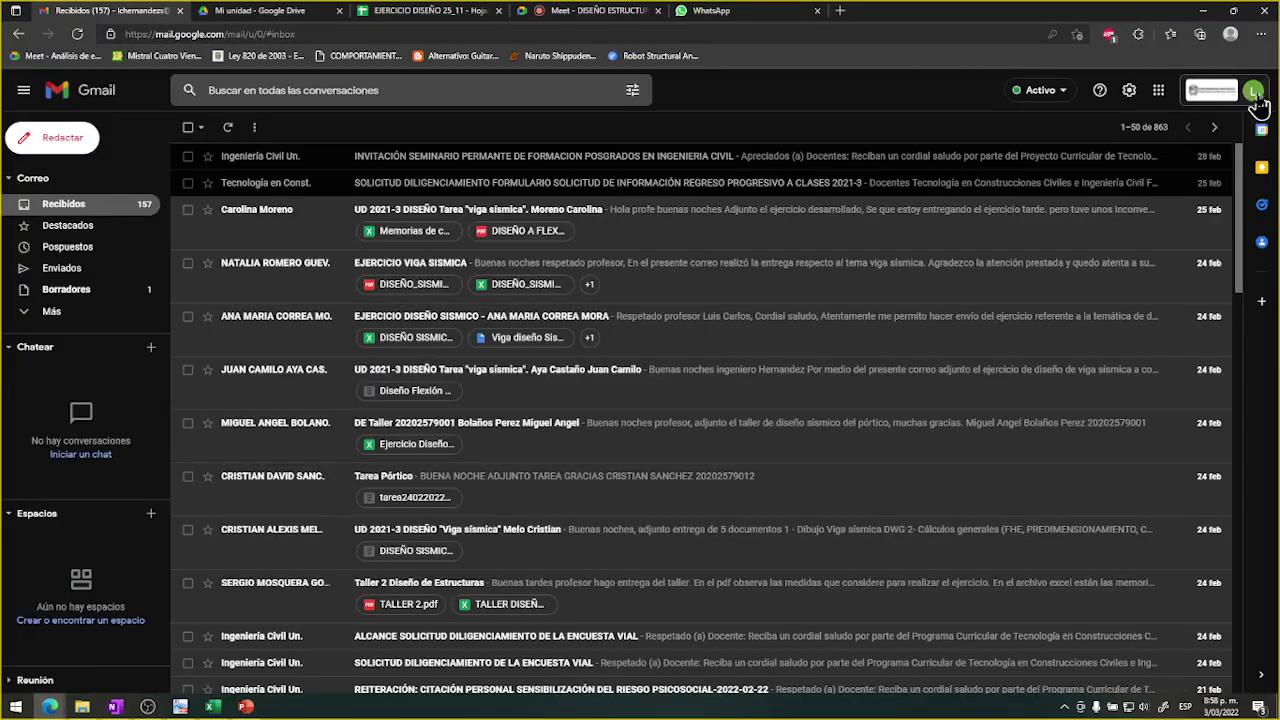
click(1234, 92)
click(1183, 371)
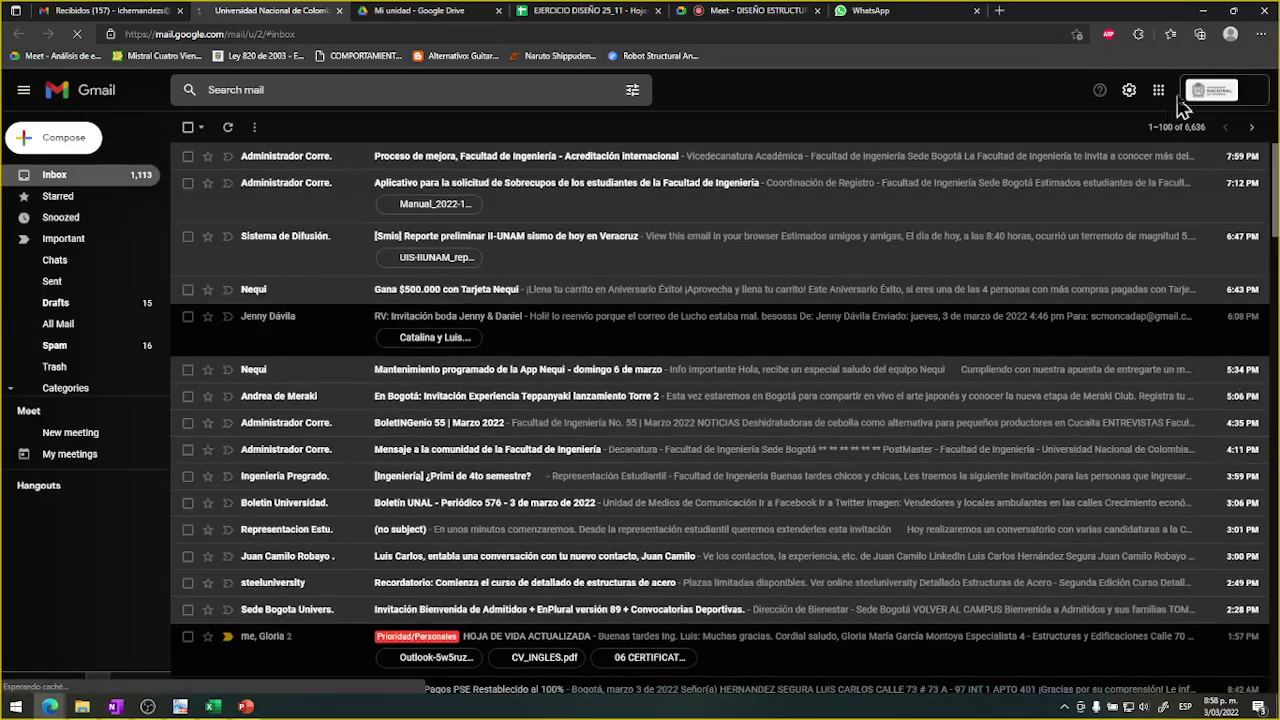
Launch that account's Google Drive and close the extra inbox tab.
click(1158, 93)
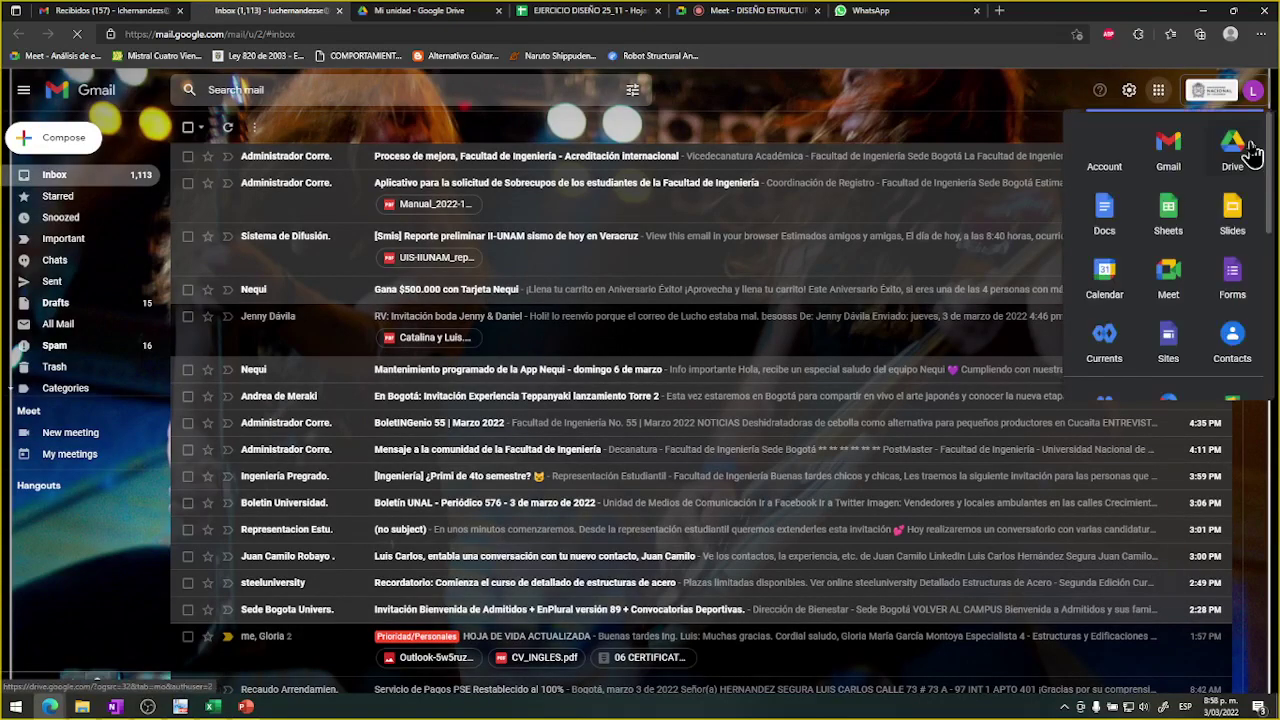
click(1242, 147)
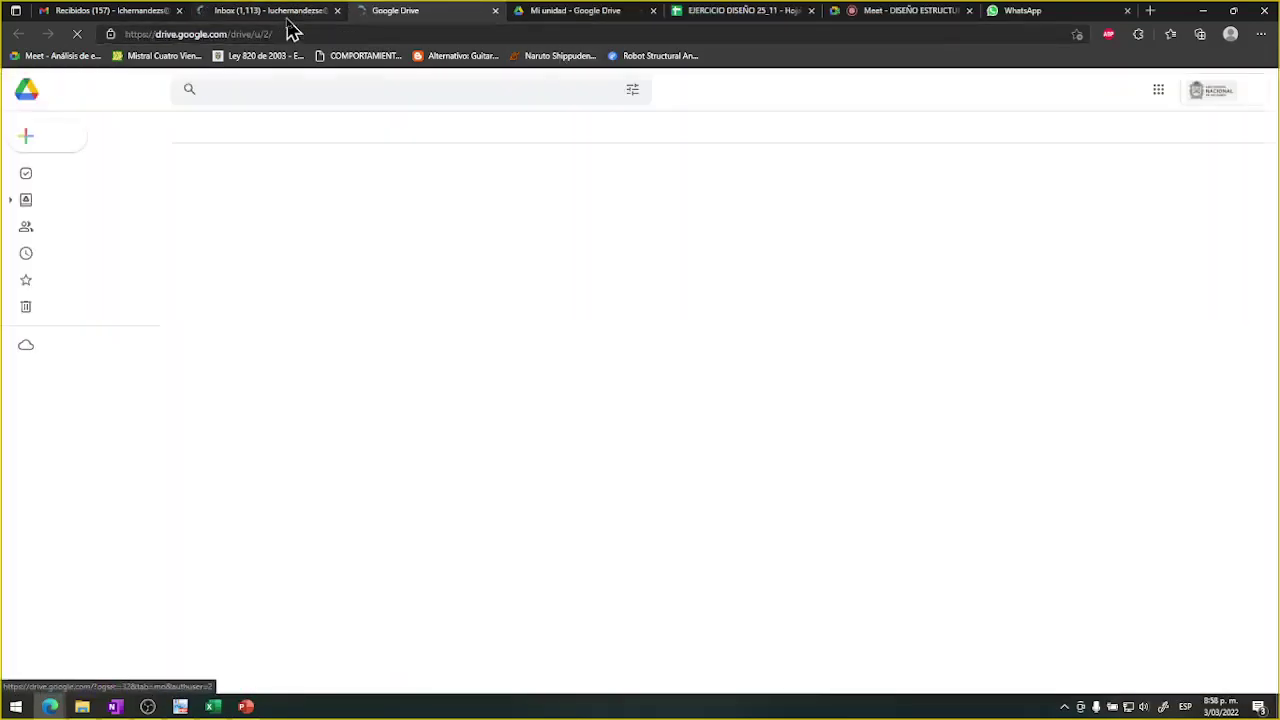
click(290, 20)
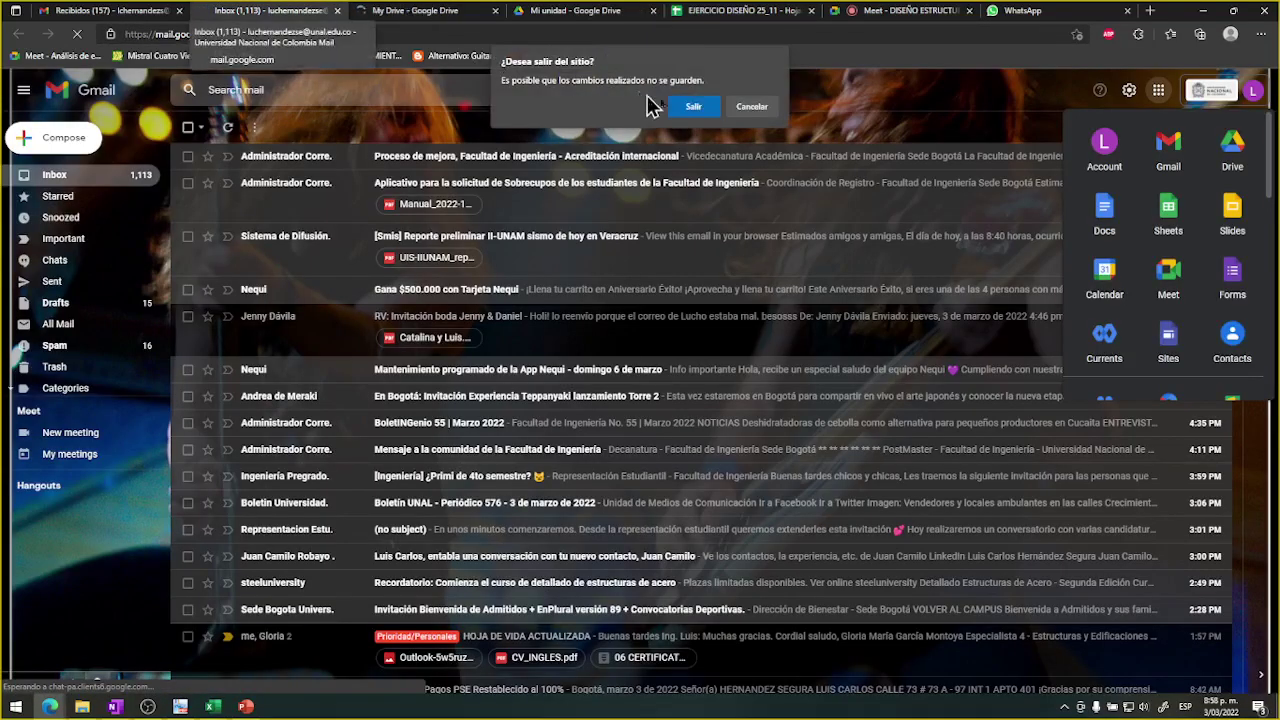
Leave the inbox page and preview the CLASE 8 screenshots PDF in DISEÑO SÍSMICO DE CONCRETO.
click(688, 106)
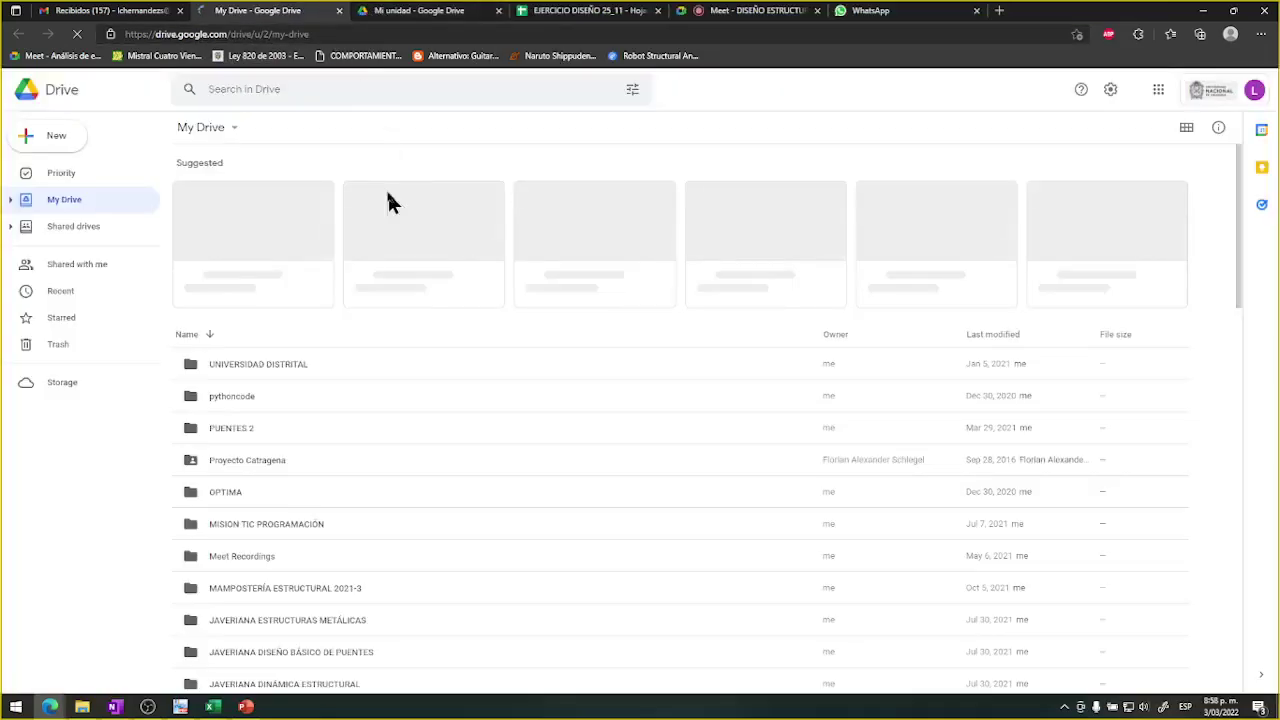
scroll(300, 474, down, 3)
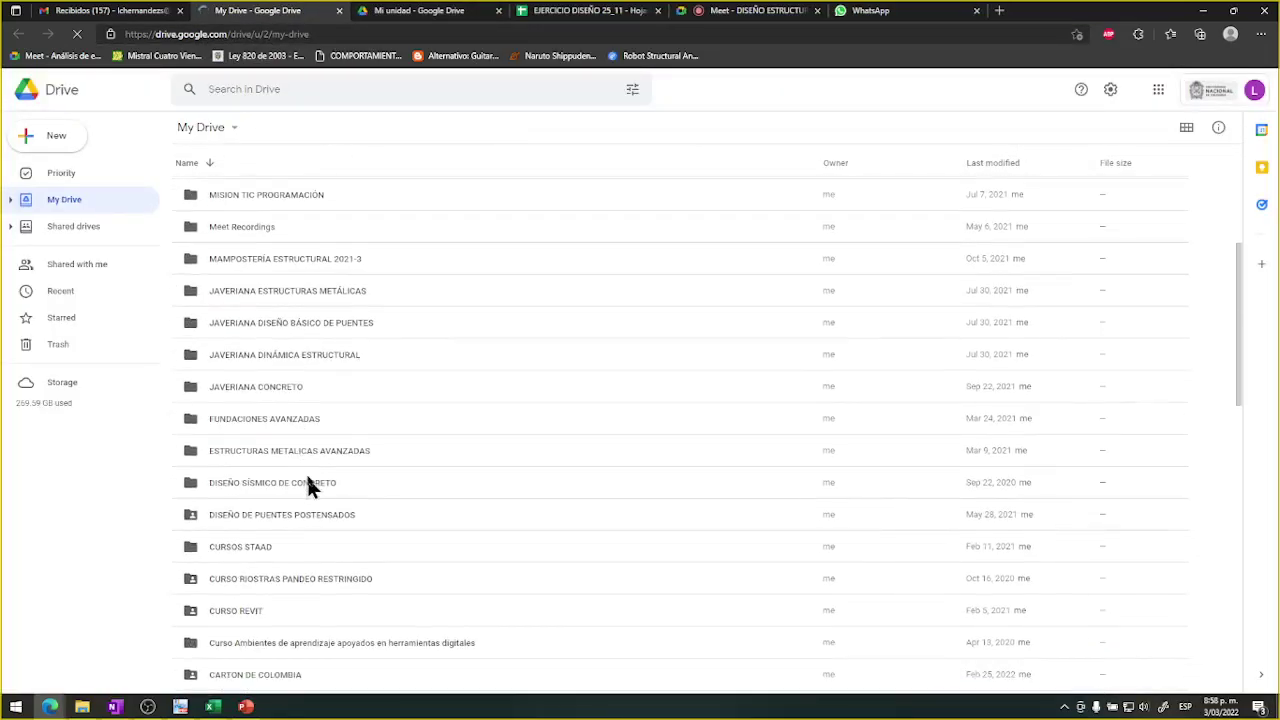
double_click(307, 476)
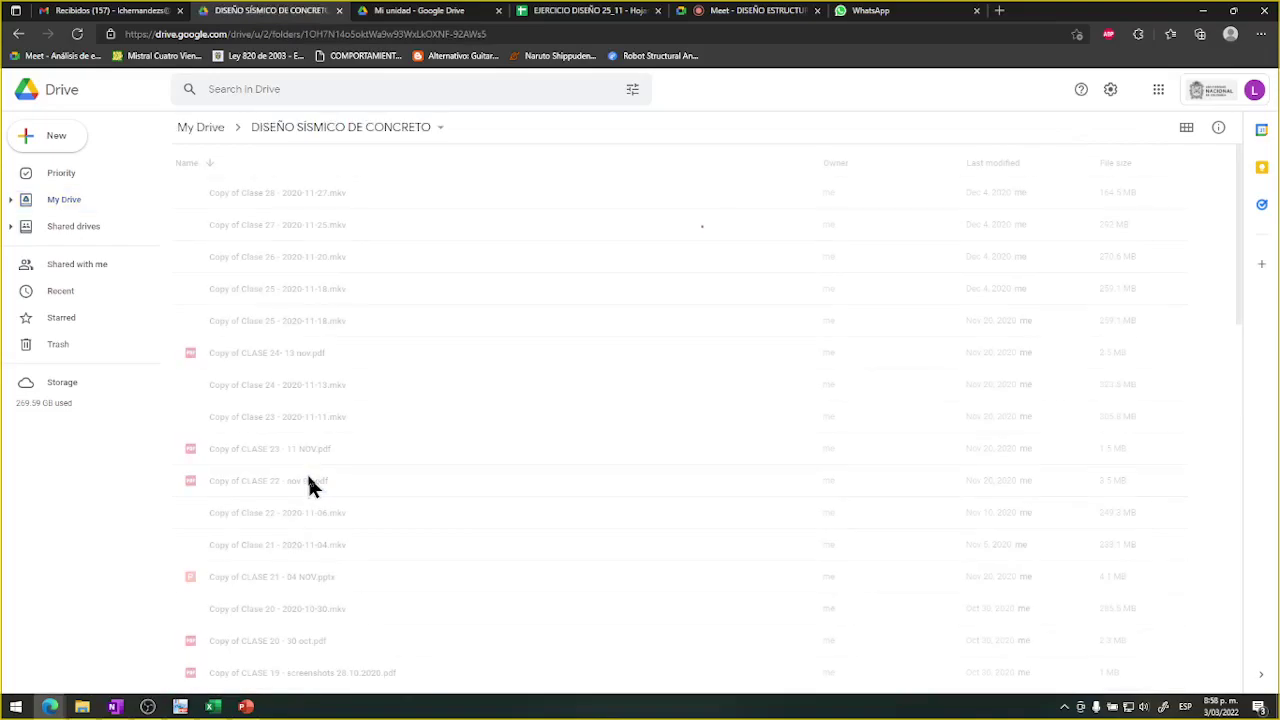
scroll(308, 477, down, 5)
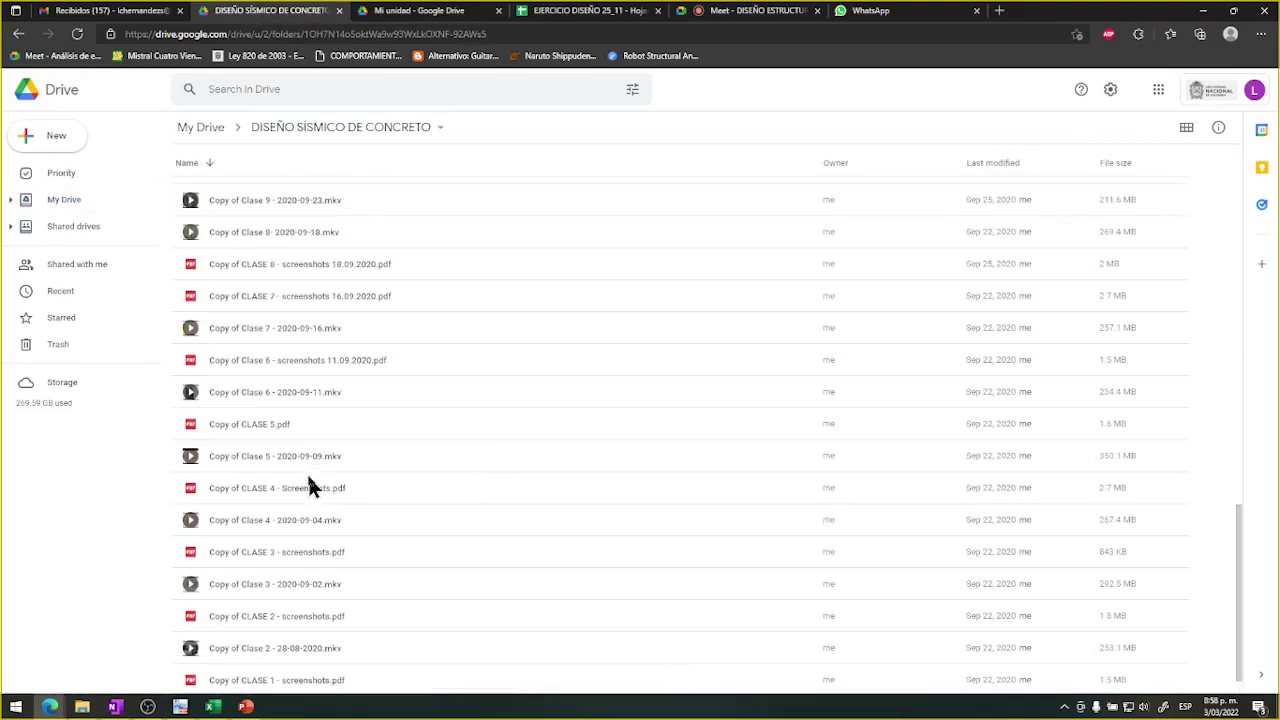
scroll(308, 485, up, 2)
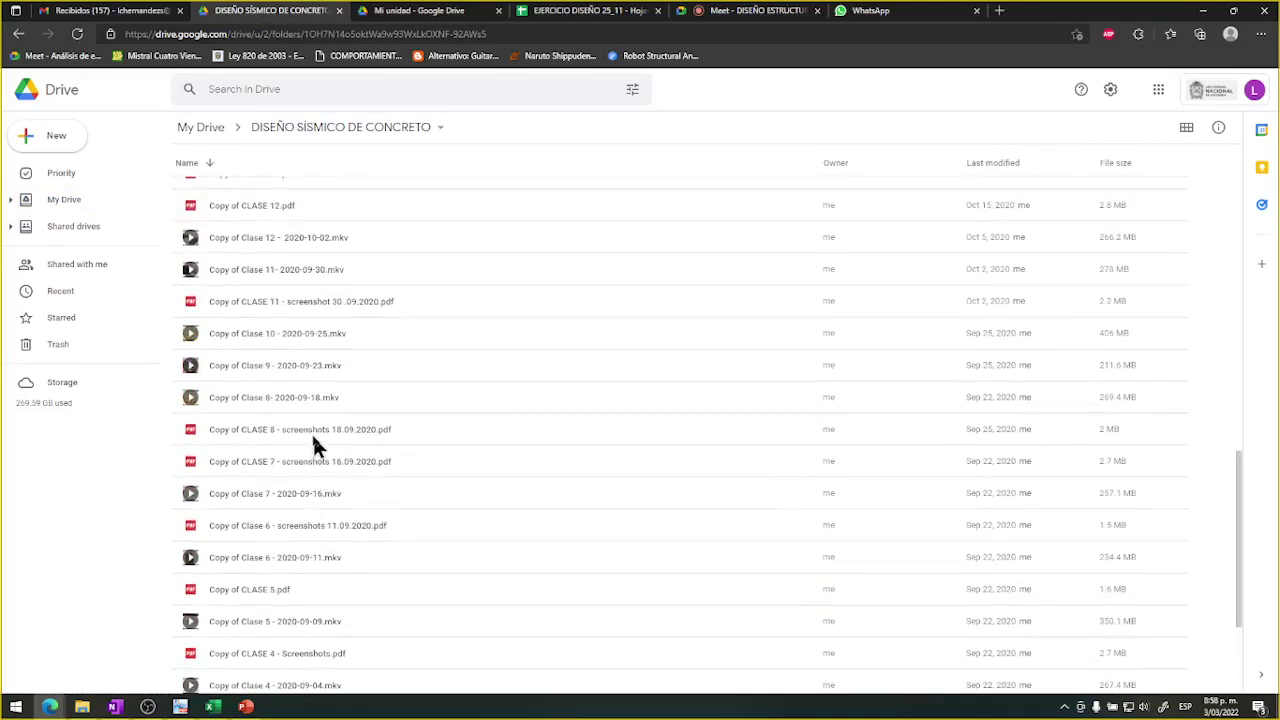
double_click(313, 438)
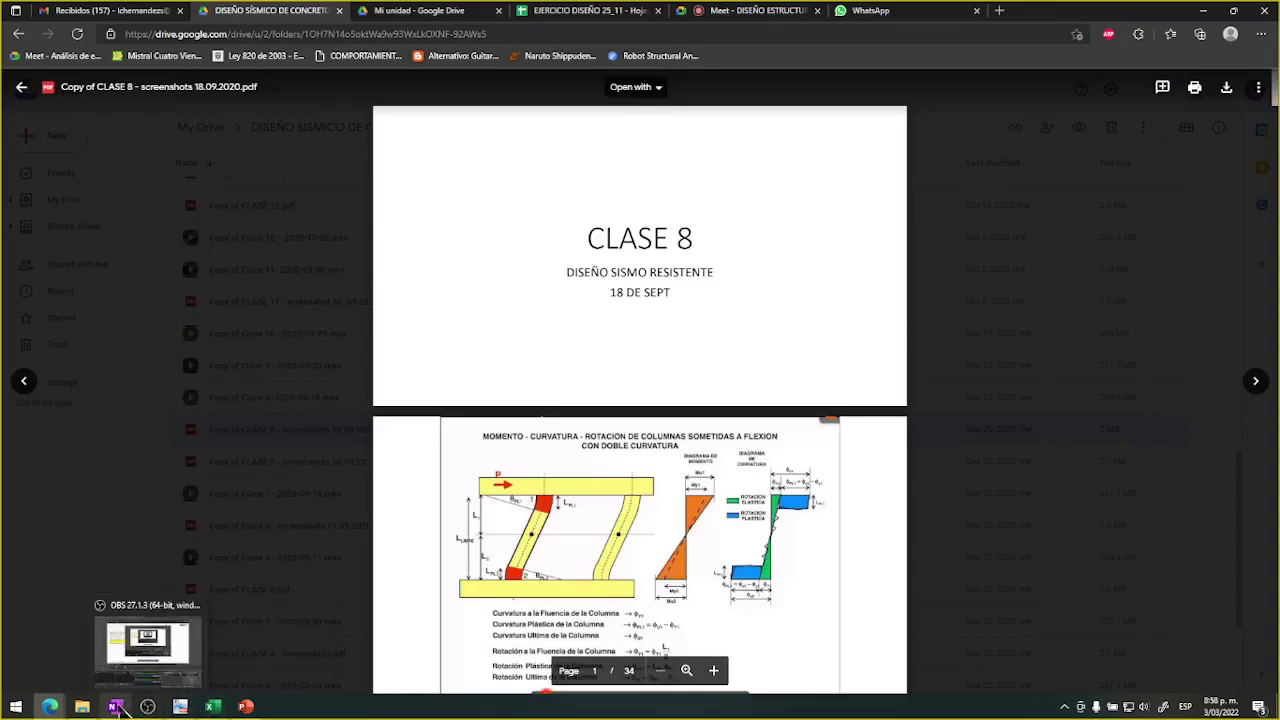
Bring OneNote's handwritten notes forward and scroll down to the latest calculations.
click(114, 706)
scroll(625, 393, down, 5)
scroll(625, 393, down, 15)
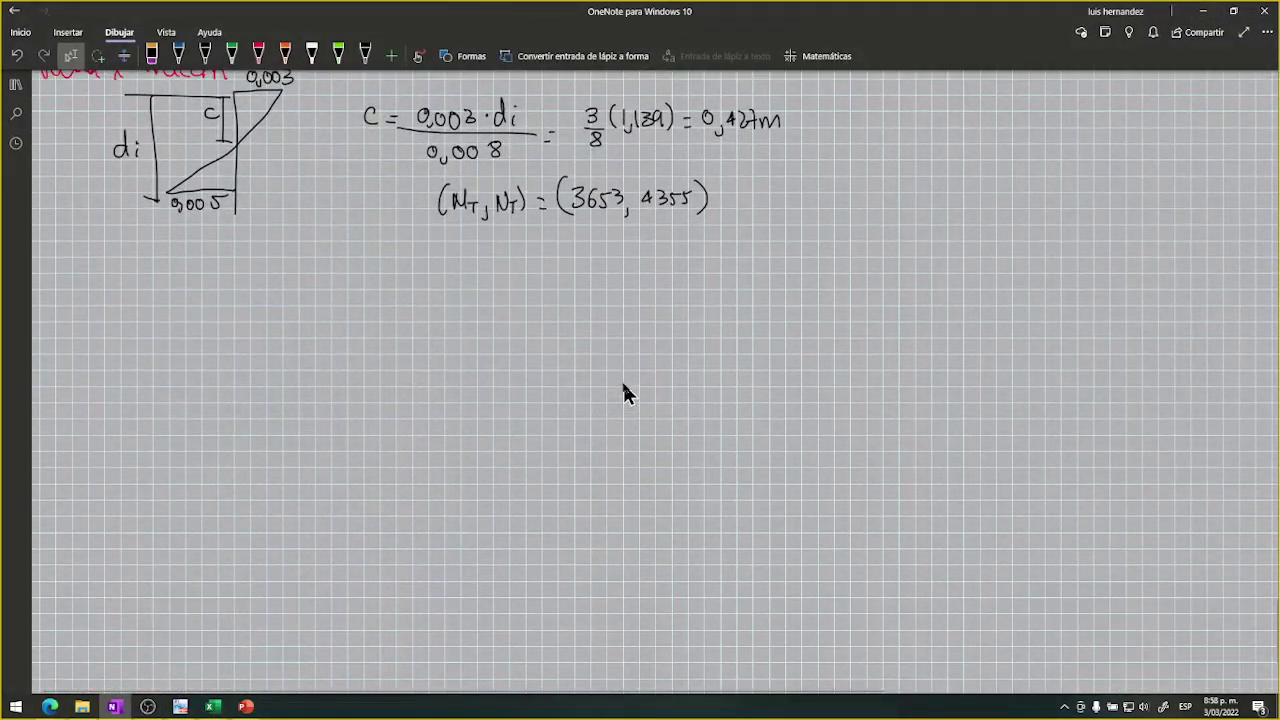
In black ink, mark a point with a horizontal force arrow labelled 100 Ex.
click(205, 55)
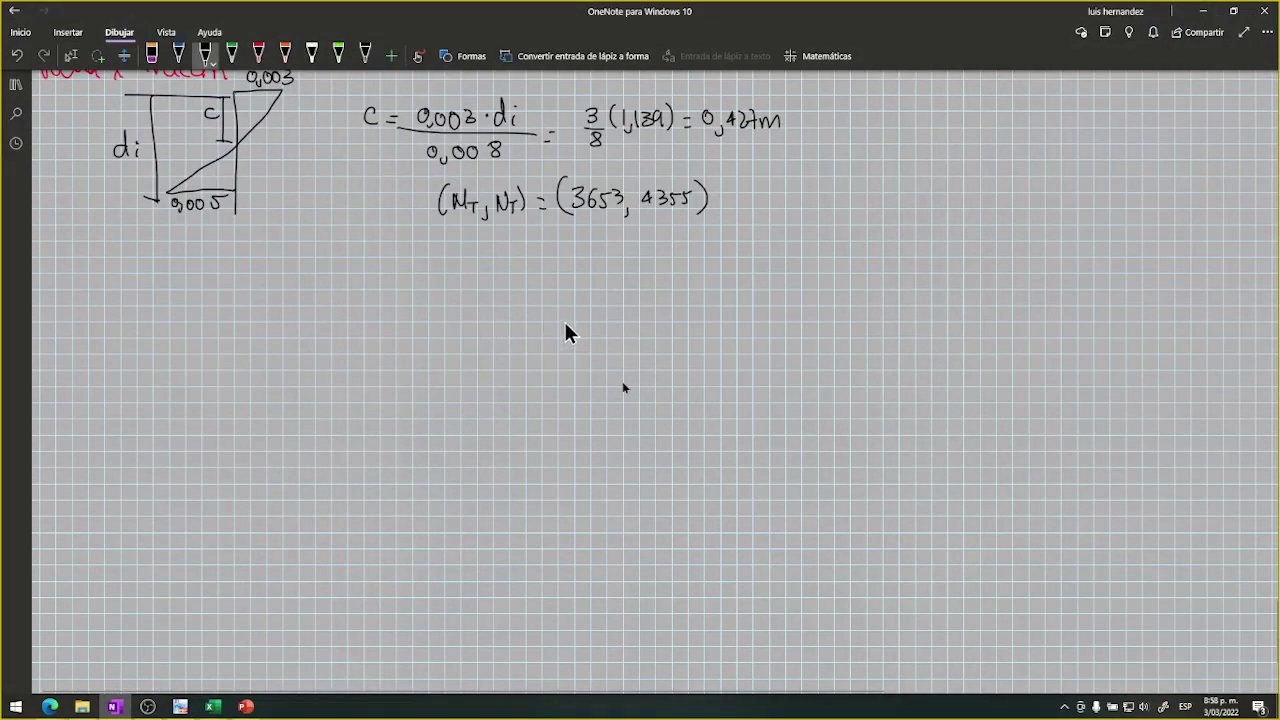
click(562, 320)
mouse_move(484, 320)
mouse_down()
mouse_move(558, 322)
mouse_move(484, 316)
mouse_move(493, 302)
mouse_up()
drag(502, 301, 516, 314)
drag(516, 296, 535, 314)
mouse_move(535, 305)
mouse_down()
mouse_move(526, 314)
mouse_move(563, 352)
mouse_move(613, 360)
mouse_up()
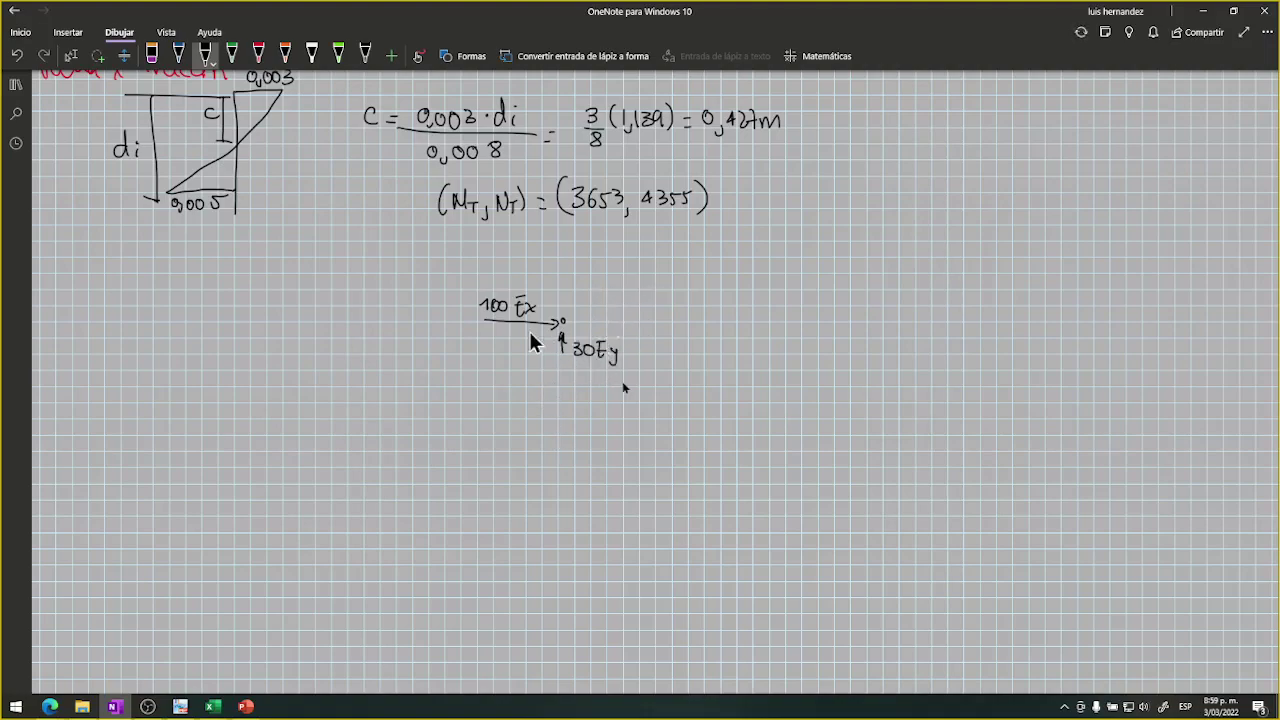
Draw red and green moment arcs circling the loaded point.
click(258, 55)
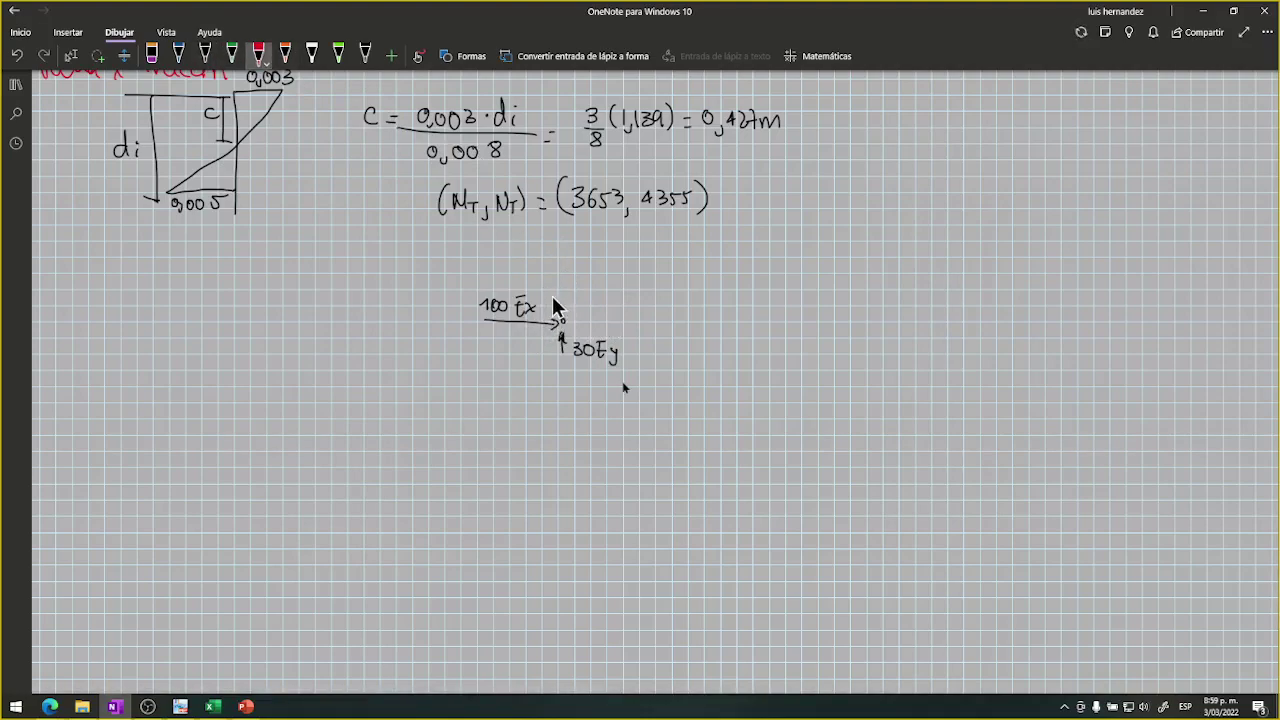
mouse_move(544, 314)
mouse_down()
mouse_move(572, 297)
mouse_move(578, 341)
mouse_move(580, 327)
mouse_up()
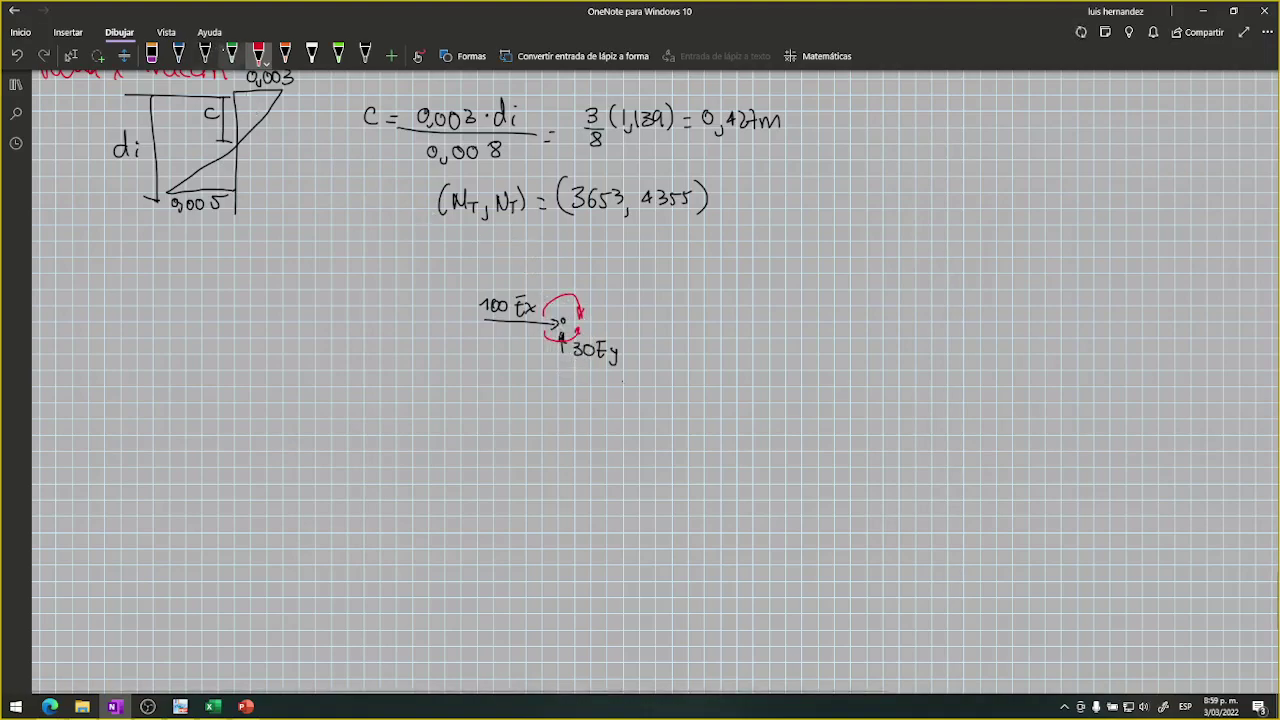
click(232, 55)
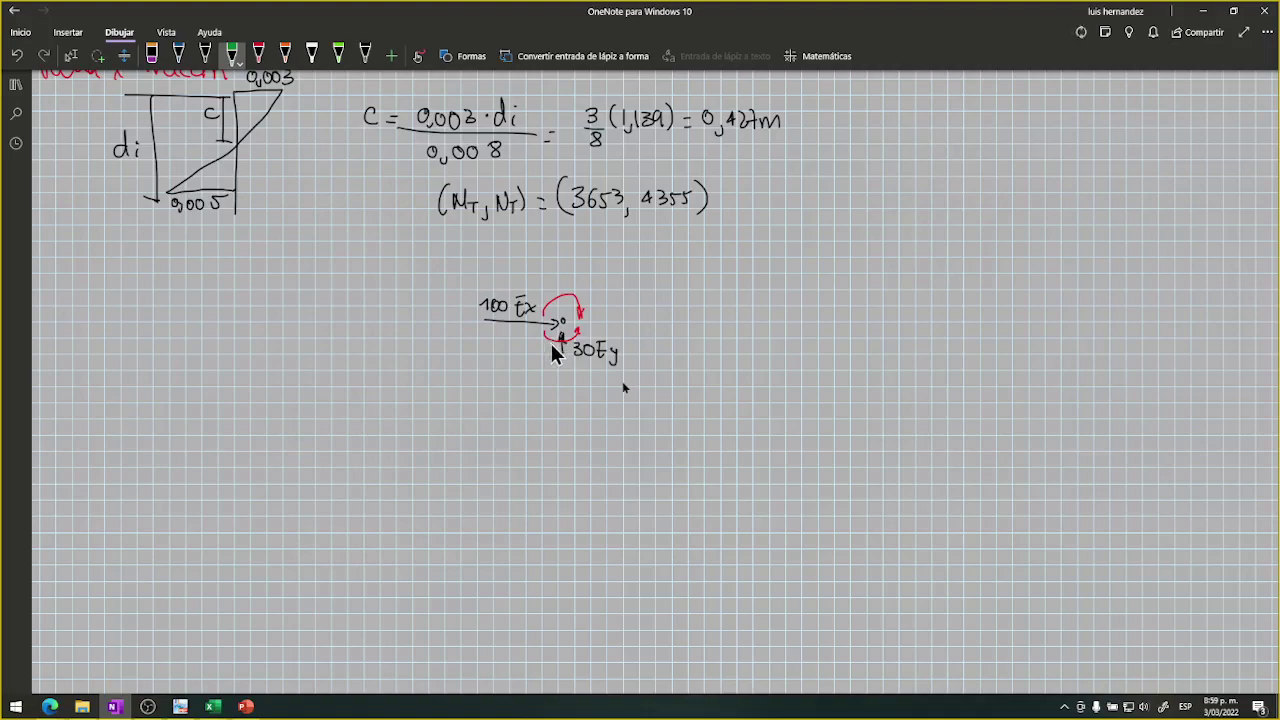
mouse_move(552, 346)
mouse_down()
mouse_move(543, 320)
mouse_move(592, 316)
mouse_up()
click(82, 706)
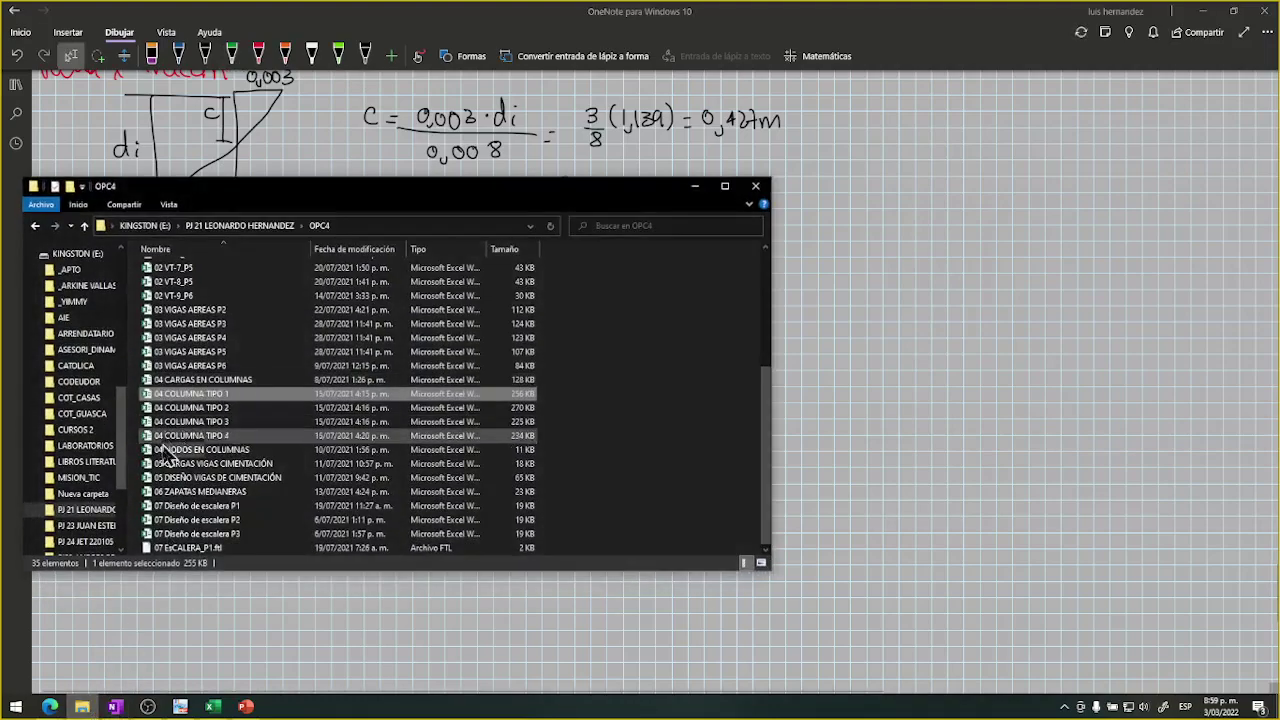
Browse KINGSTON (E:) › UNIVERSIDAD DISTRITAL › ANALISIS II › 2021-3 › 03 EJ CAP 3 and pick EJEMPLO_CAP_3_EDIFICIOS.
click(92, 256)
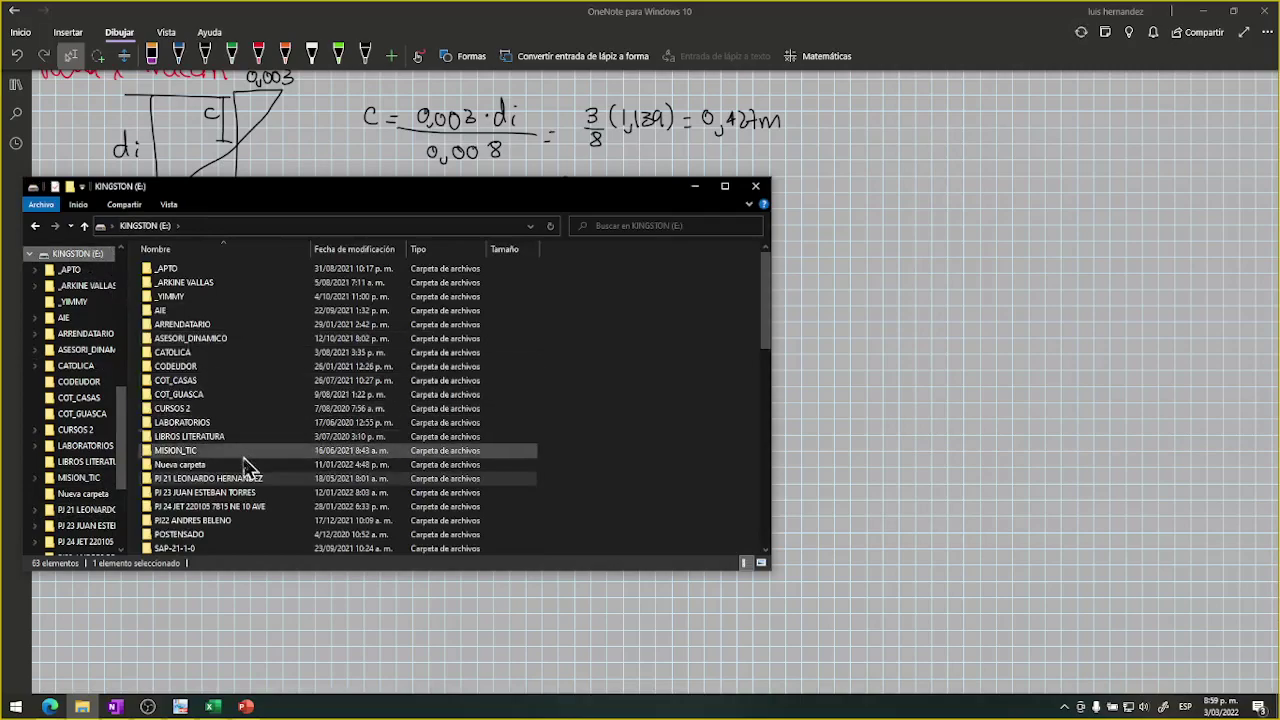
scroll(250, 510, down, 5)
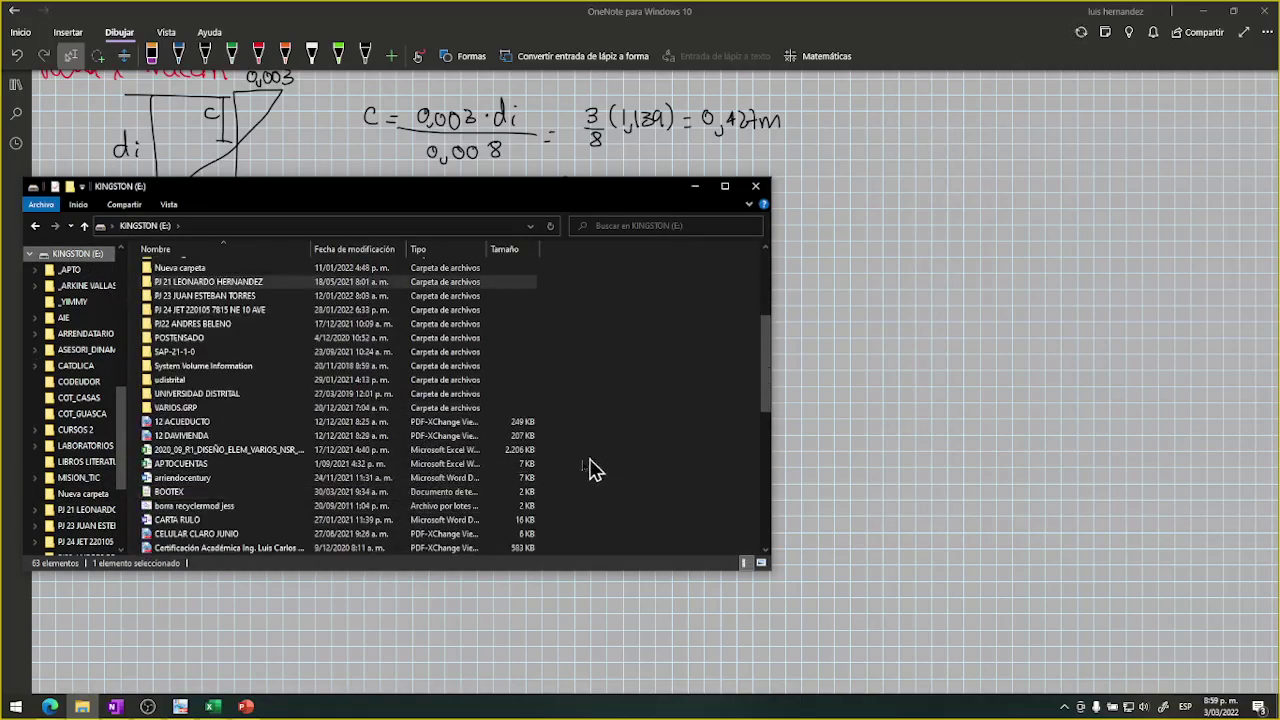
double_click(208, 396)
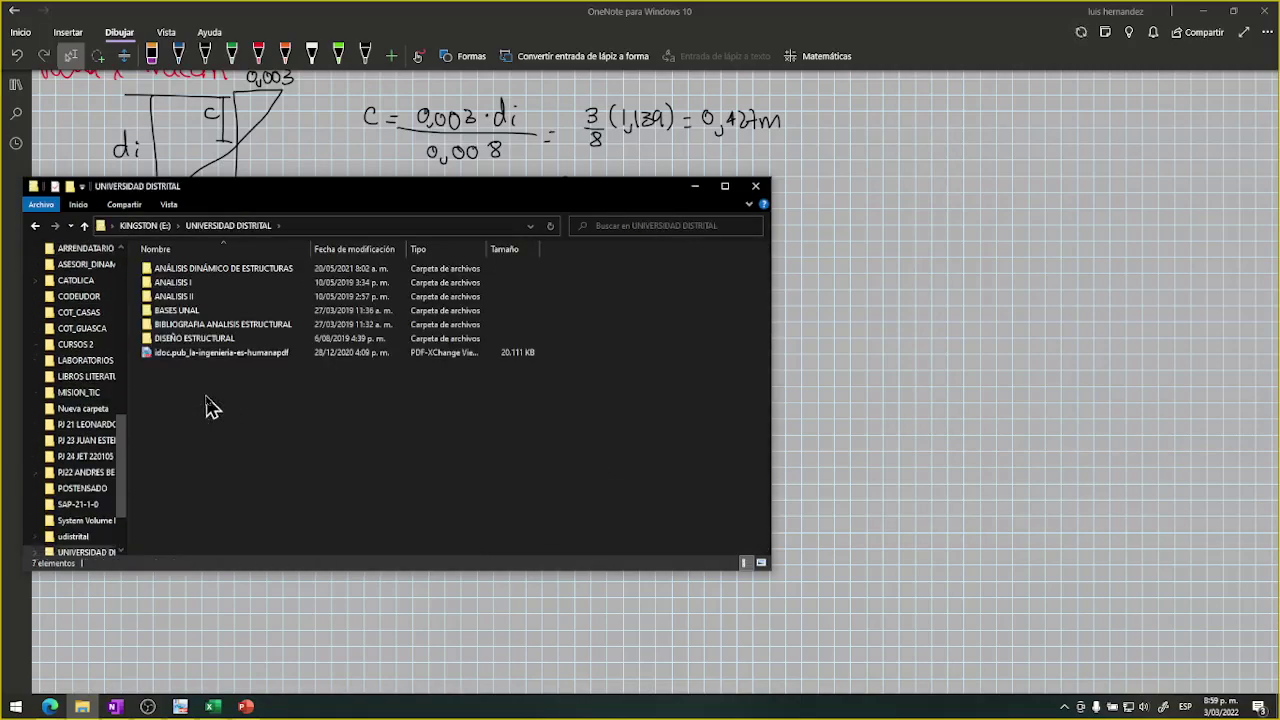
double_click(189, 298)
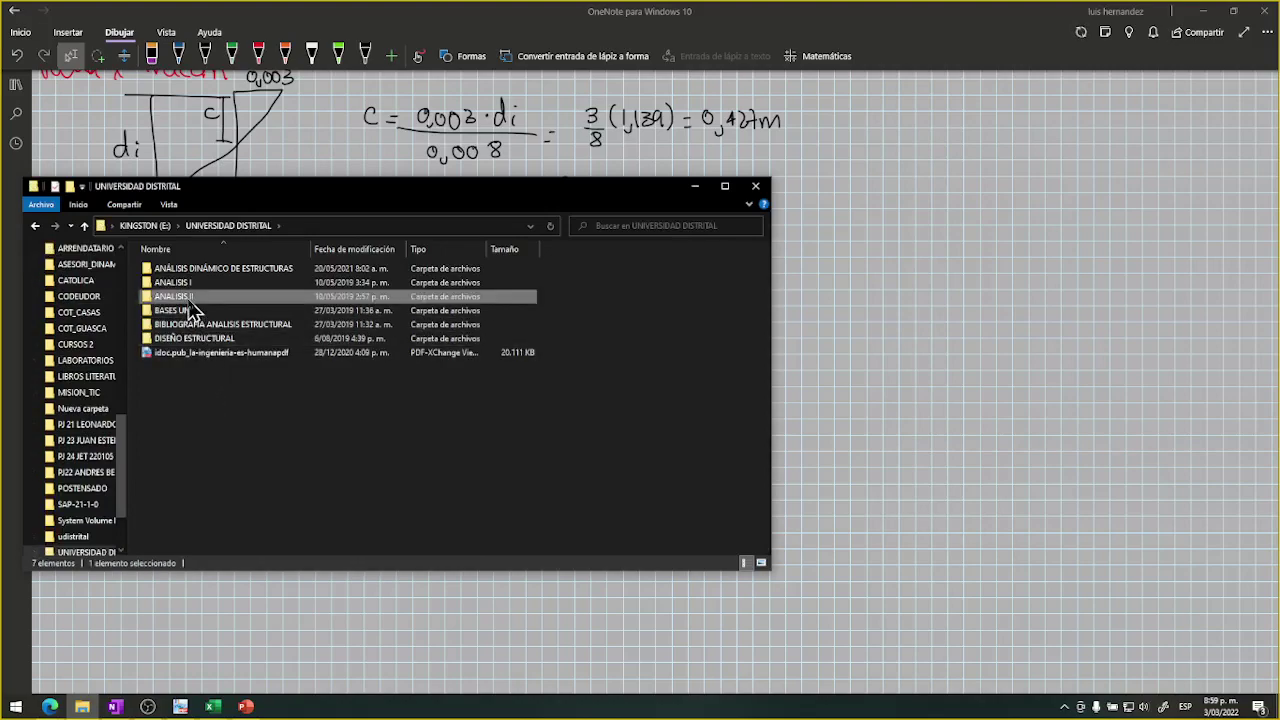
double_click(166, 283)
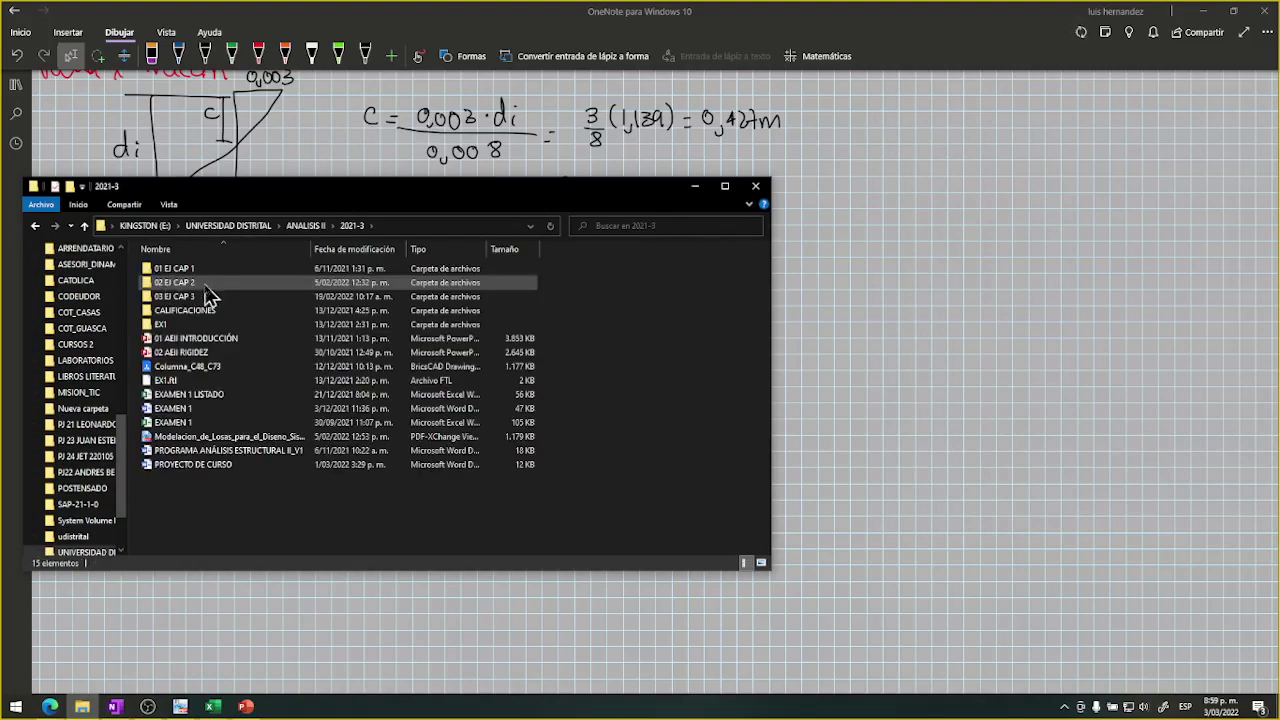
double_click(187, 298)
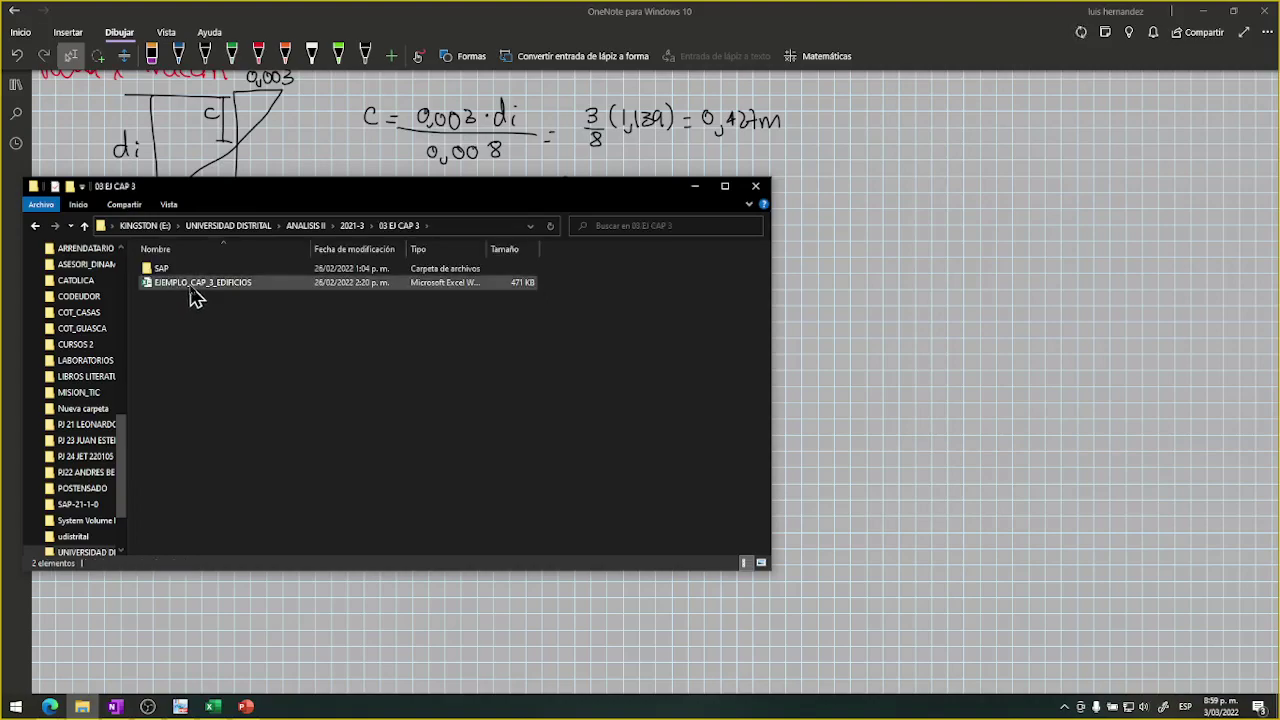
click(192, 287)
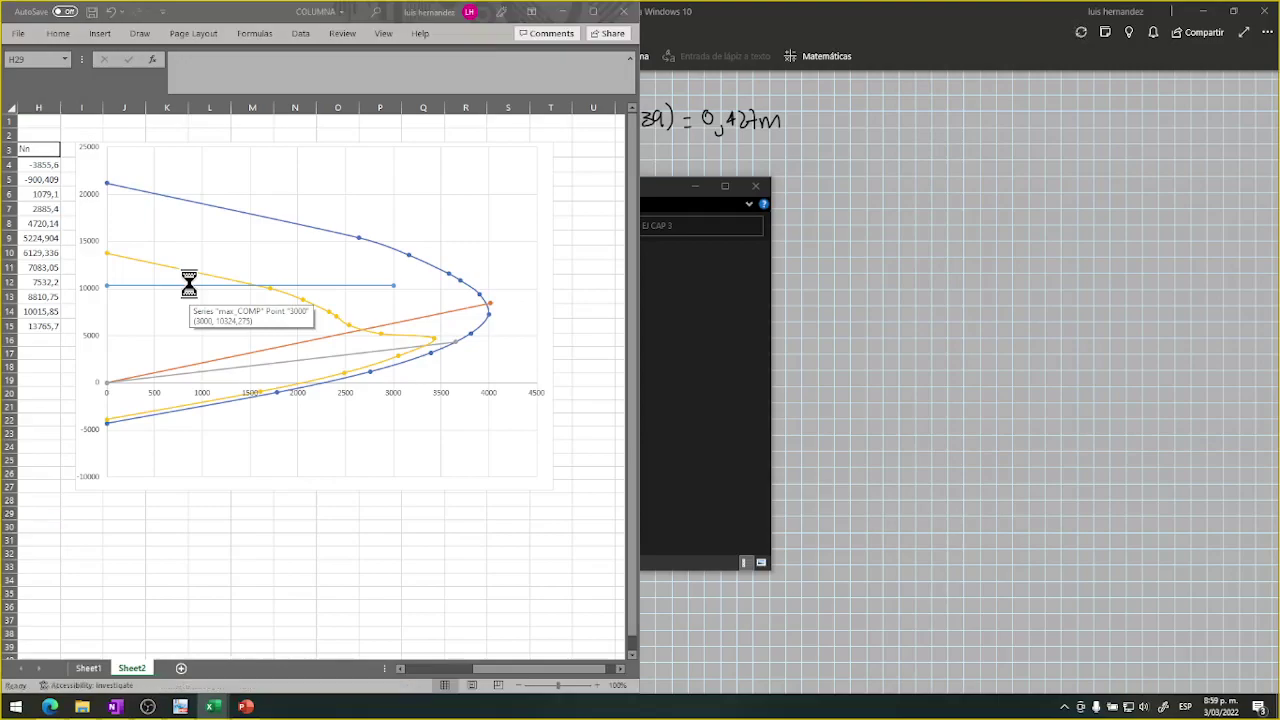
Maximize EJEMPLO_CAP_3_EDIFICIOS, glance at Hoja4, then scroll down Sheet1's COMBINACIONES DE DISEÑO.
click(714, 68)
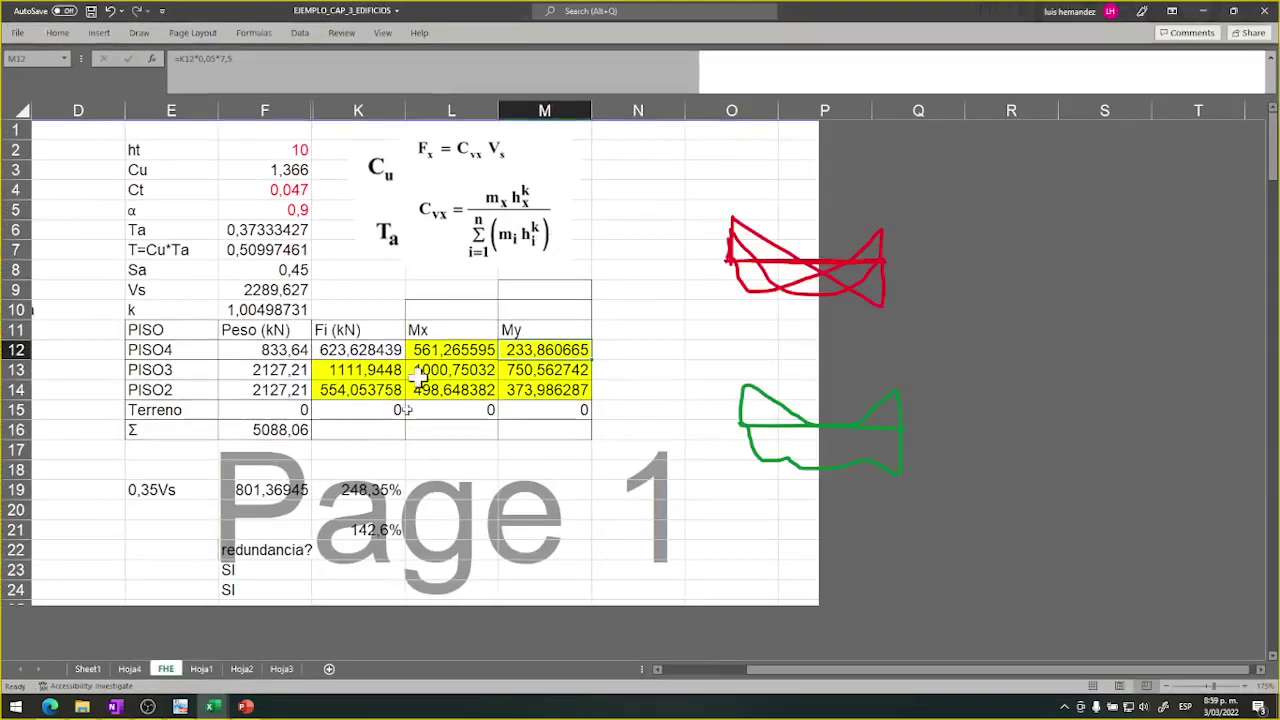
click(130, 669)
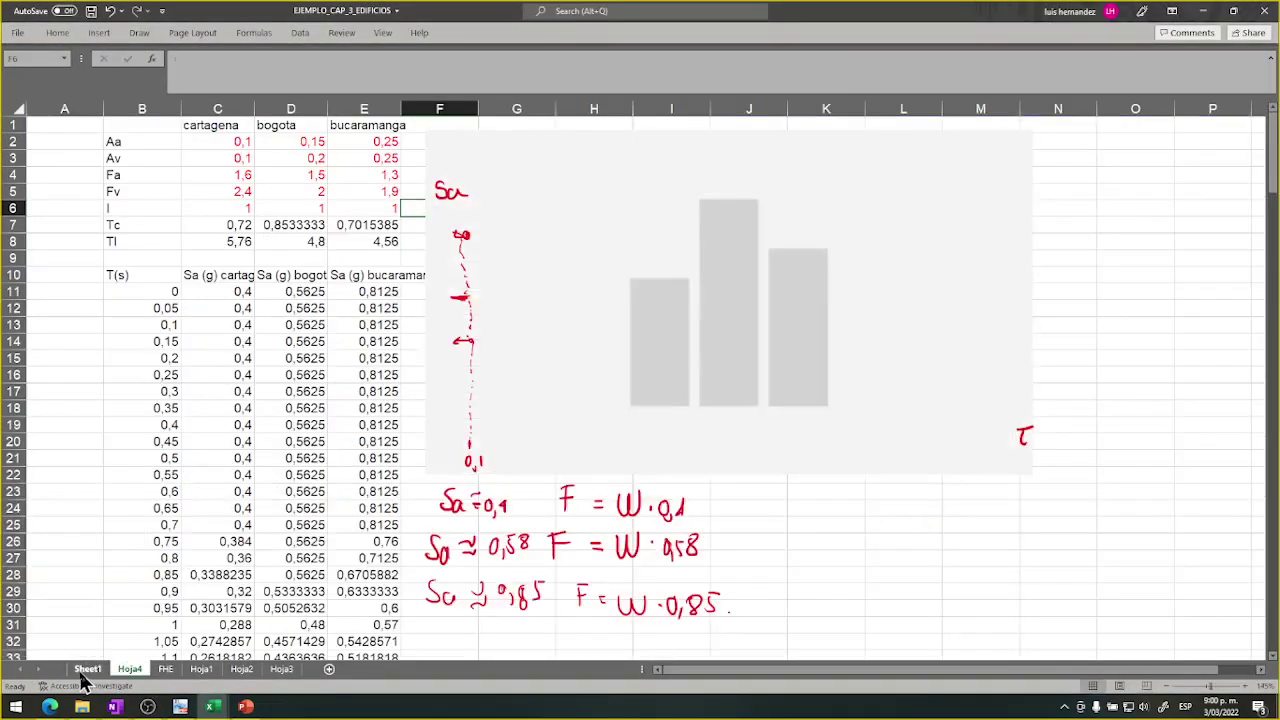
click(86, 670)
scroll(152, 251, down, 4)
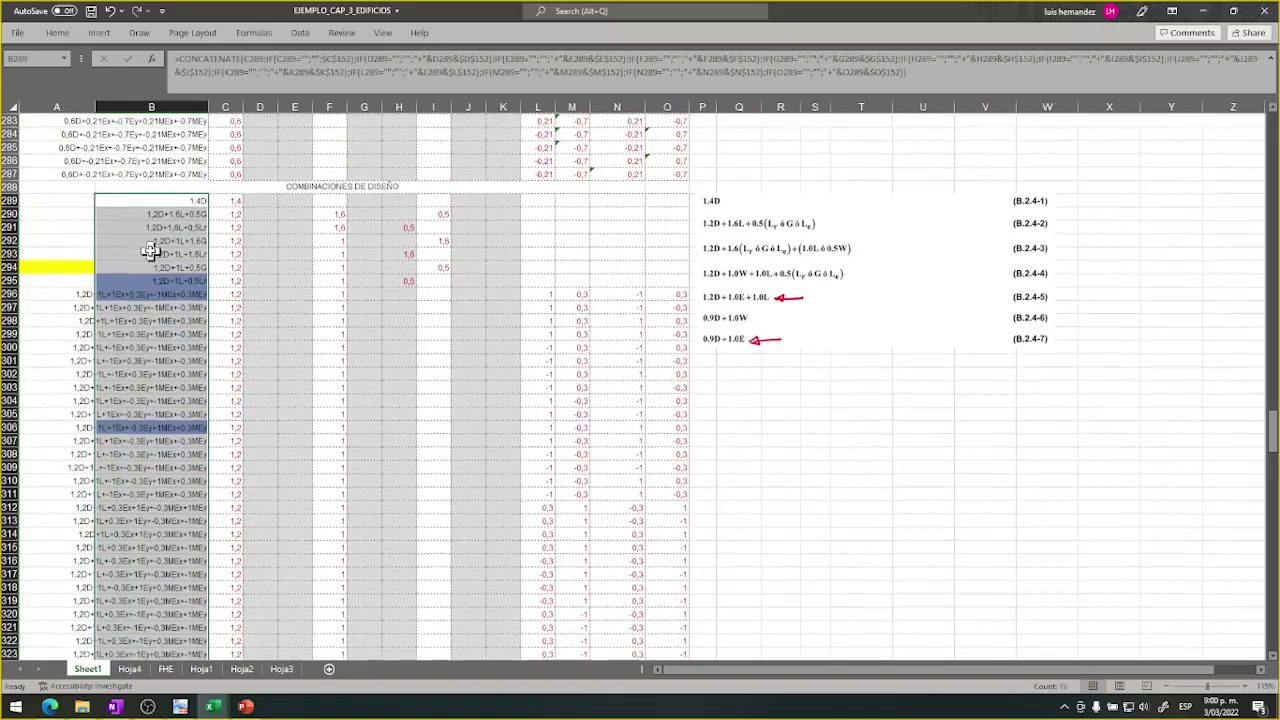
scroll(150, 251, down, 9)
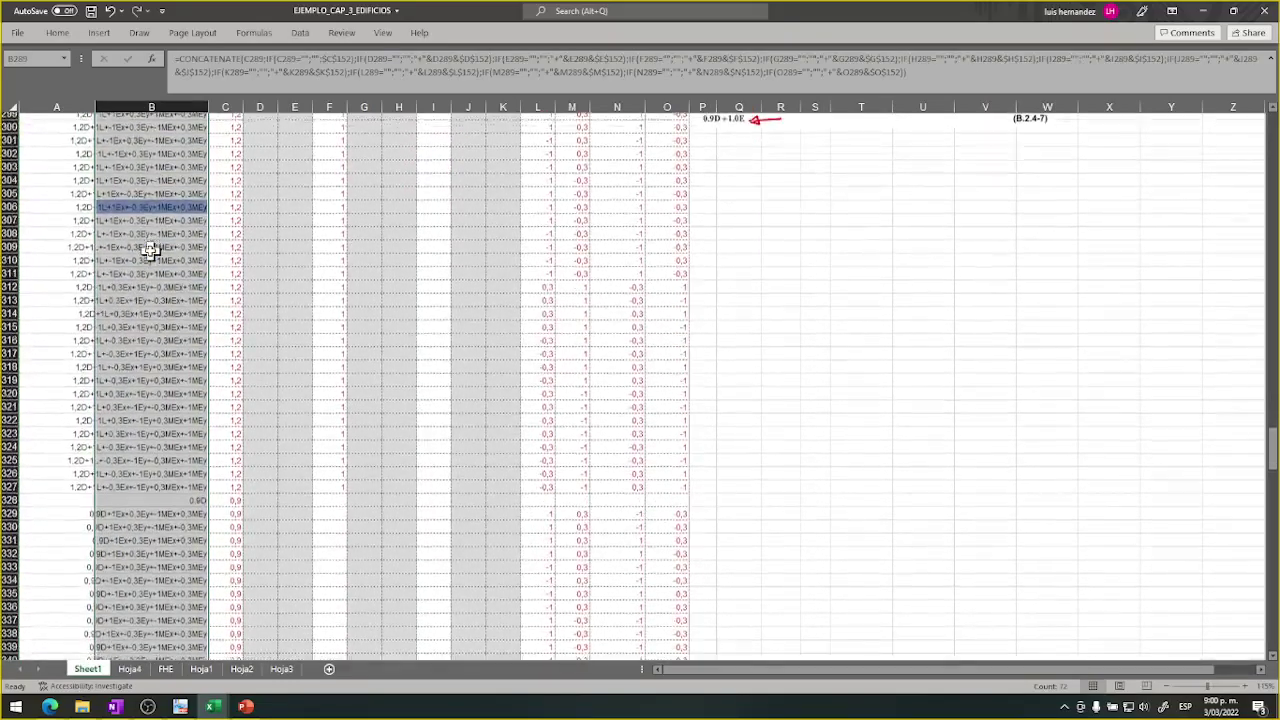
scroll(150, 251, down, 3)
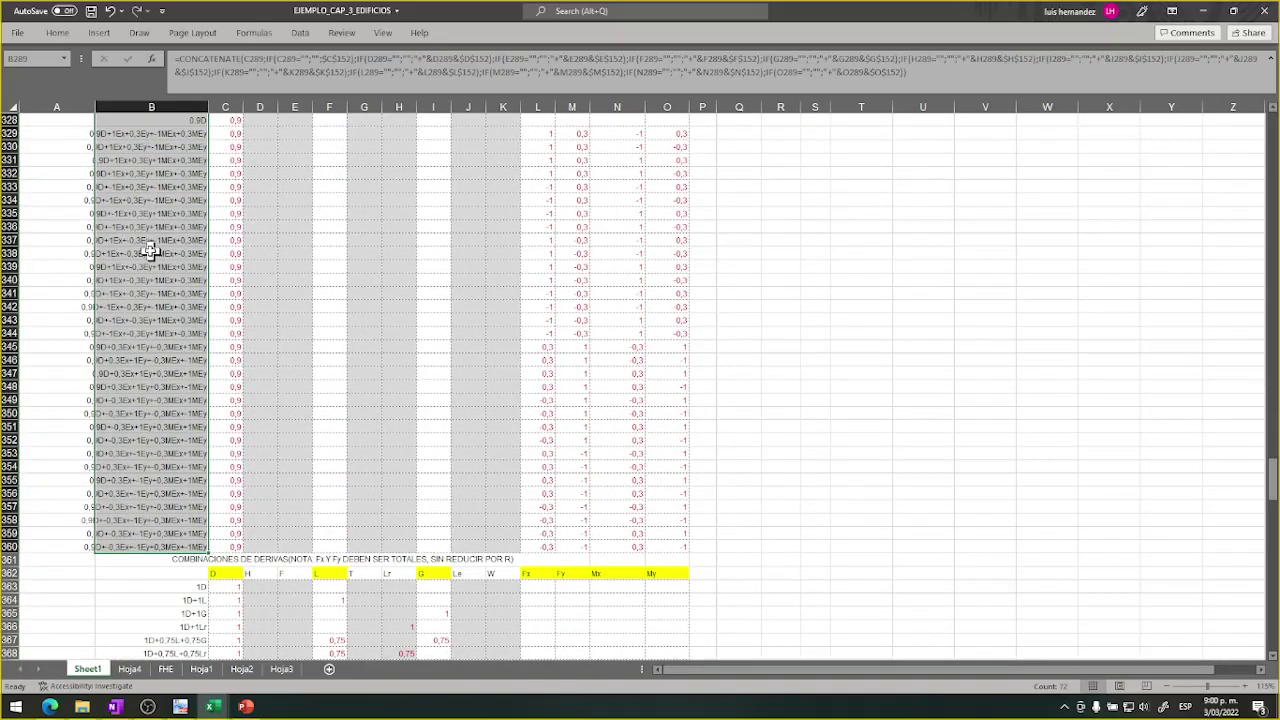
Review the load combinations against equations B.2.4-1 to B.2.4-7, then minimize the workbook.
scroll(160, 308, up, 3)
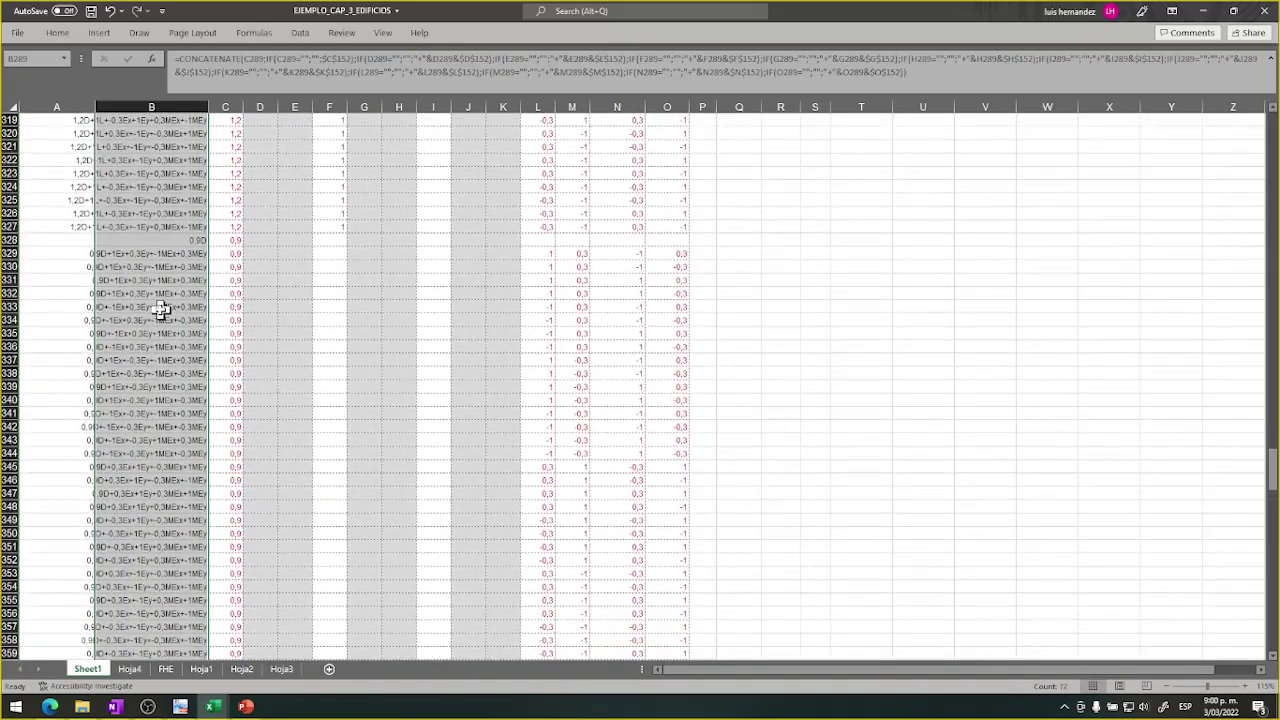
scroll(163, 348, down, 3)
scroll(165, 350, up, 3)
scroll(165, 350, up, 12)
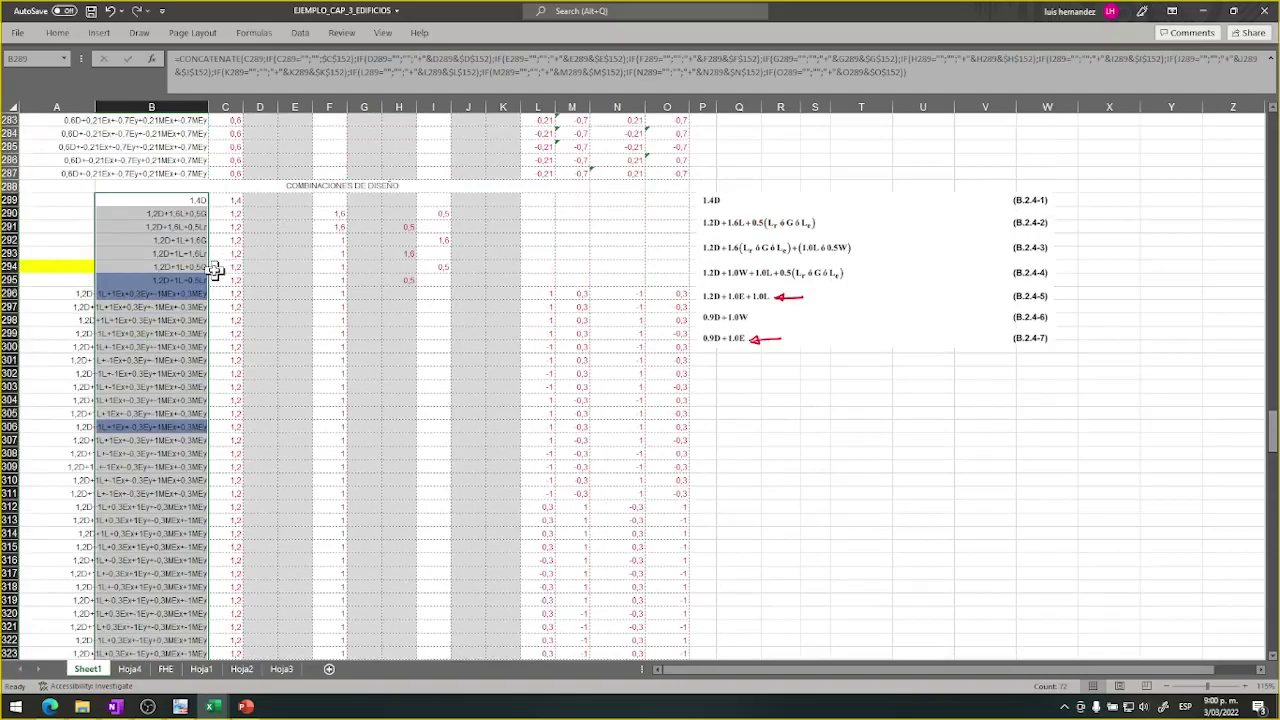
scroll(175, 309, down, 10)
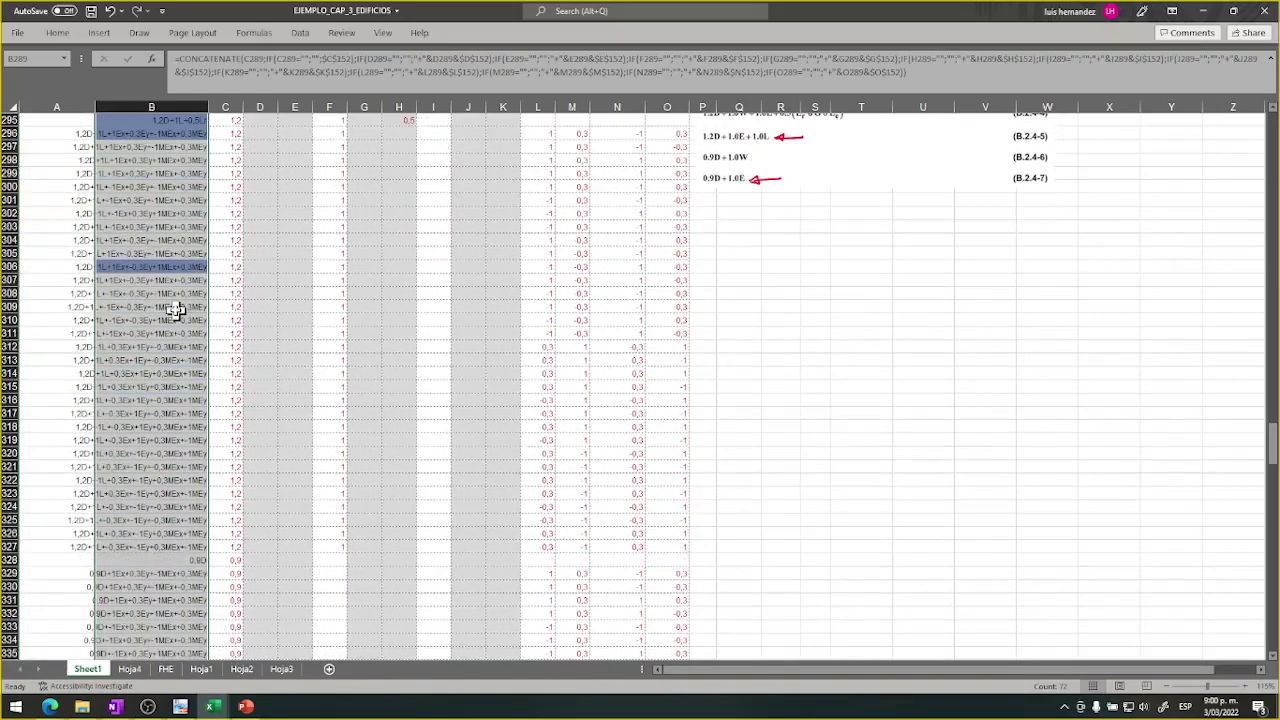
scroll(175, 309, up, 3)
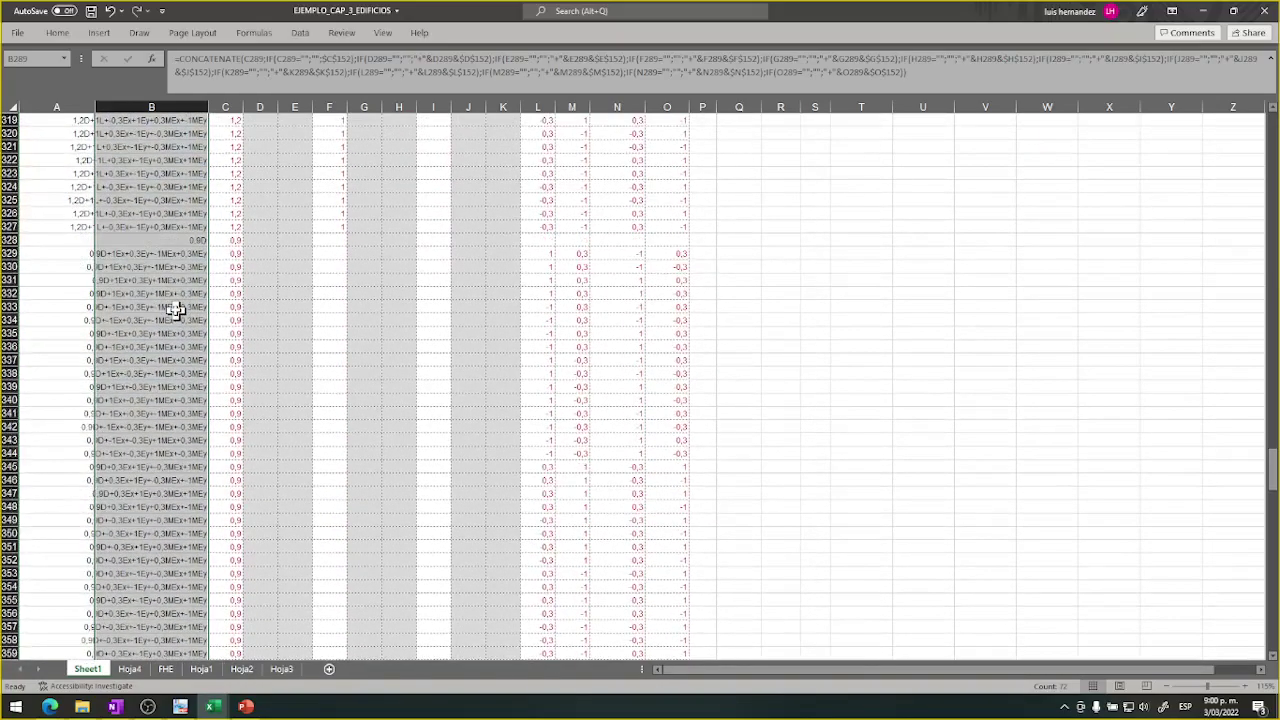
scroll(175, 309, up, 5)
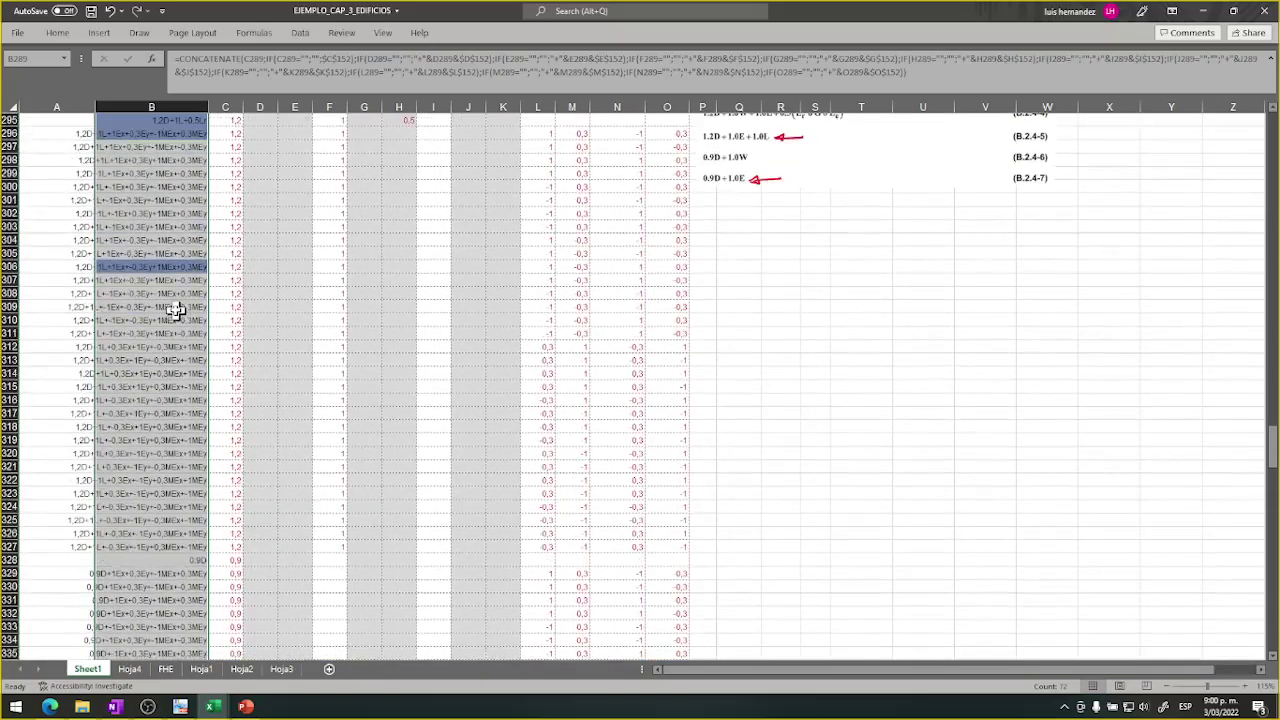
scroll(175, 309, up, 2)
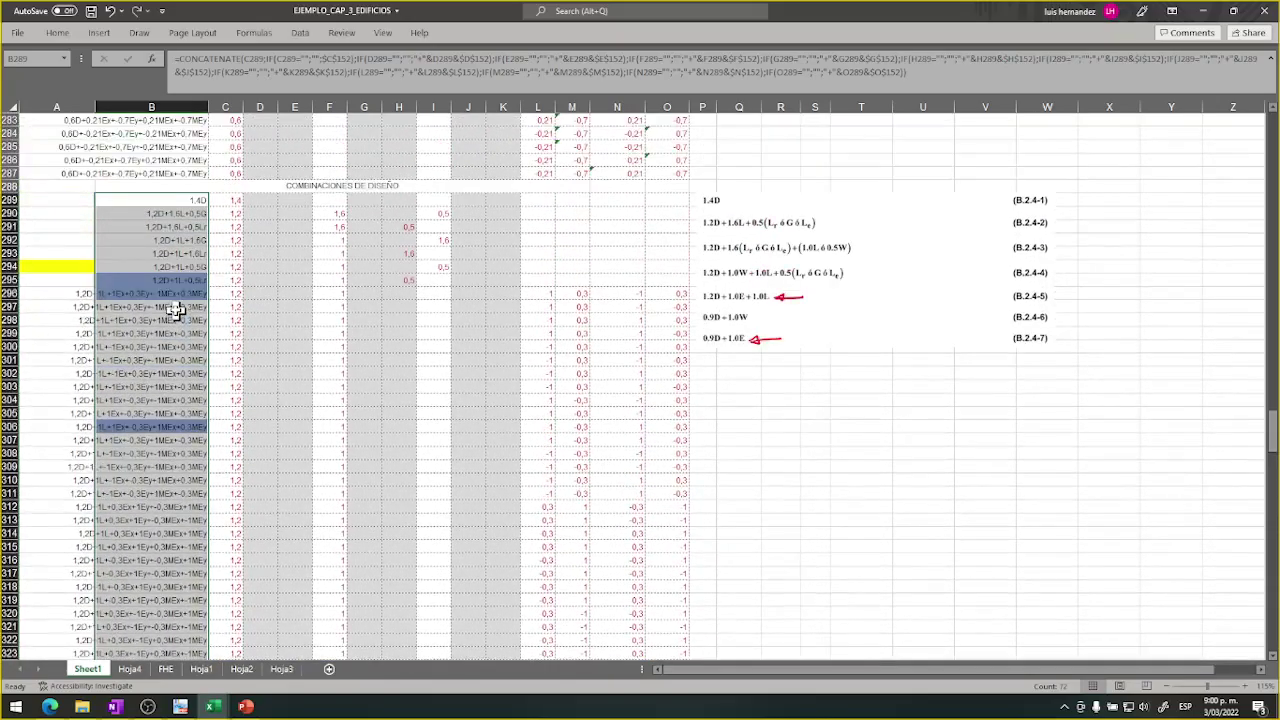
click(1205, 14)
Minimize 04 COLUMNA TIPO 1, maximize COLUMNA, scroll back to column A and select H19.
mouse_move(230, 710)
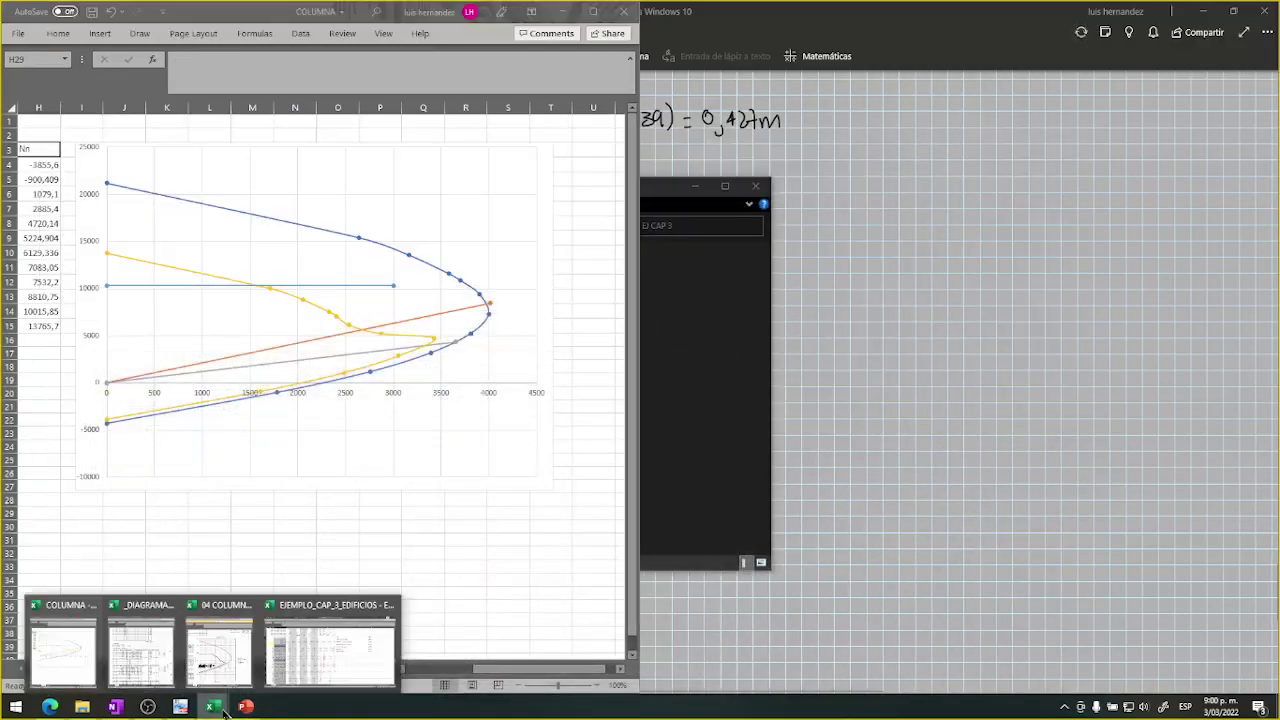
click(214, 660)
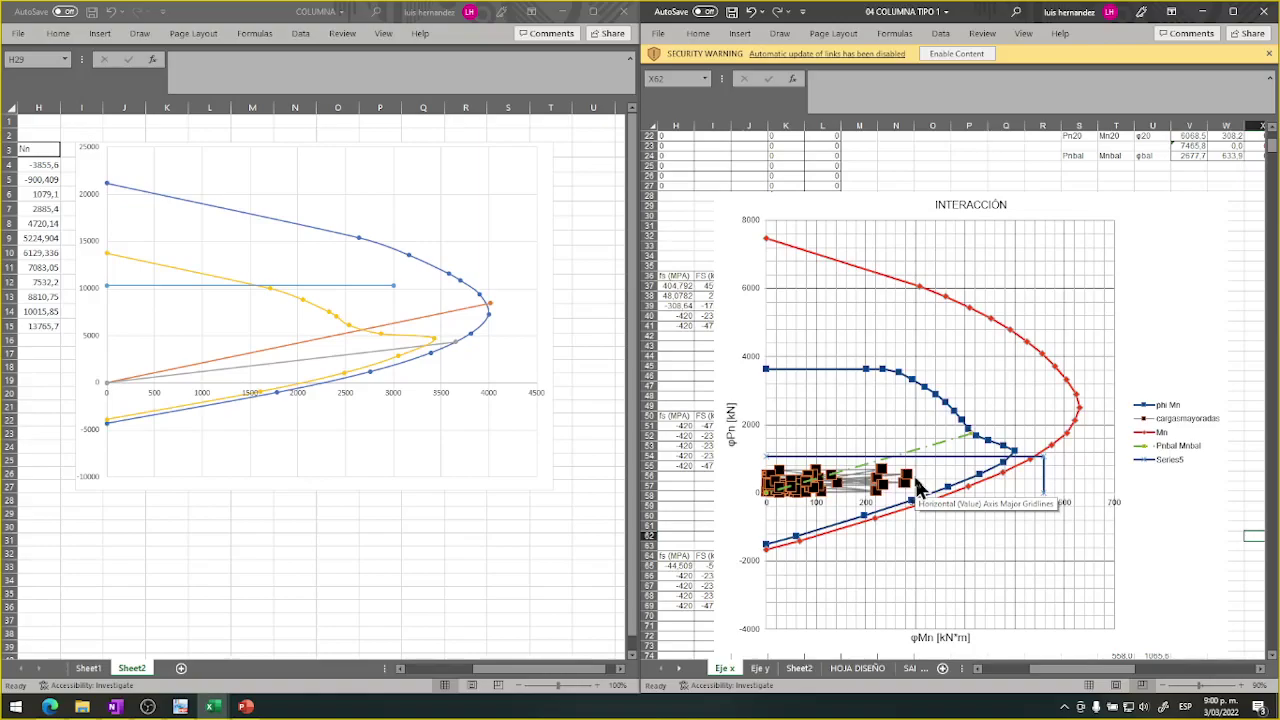
click(557, 568)
mouse_move(530, 672)
mouse_down()
mouse_move(351, 694)
mouse_move(525, 694)
mouse_up()
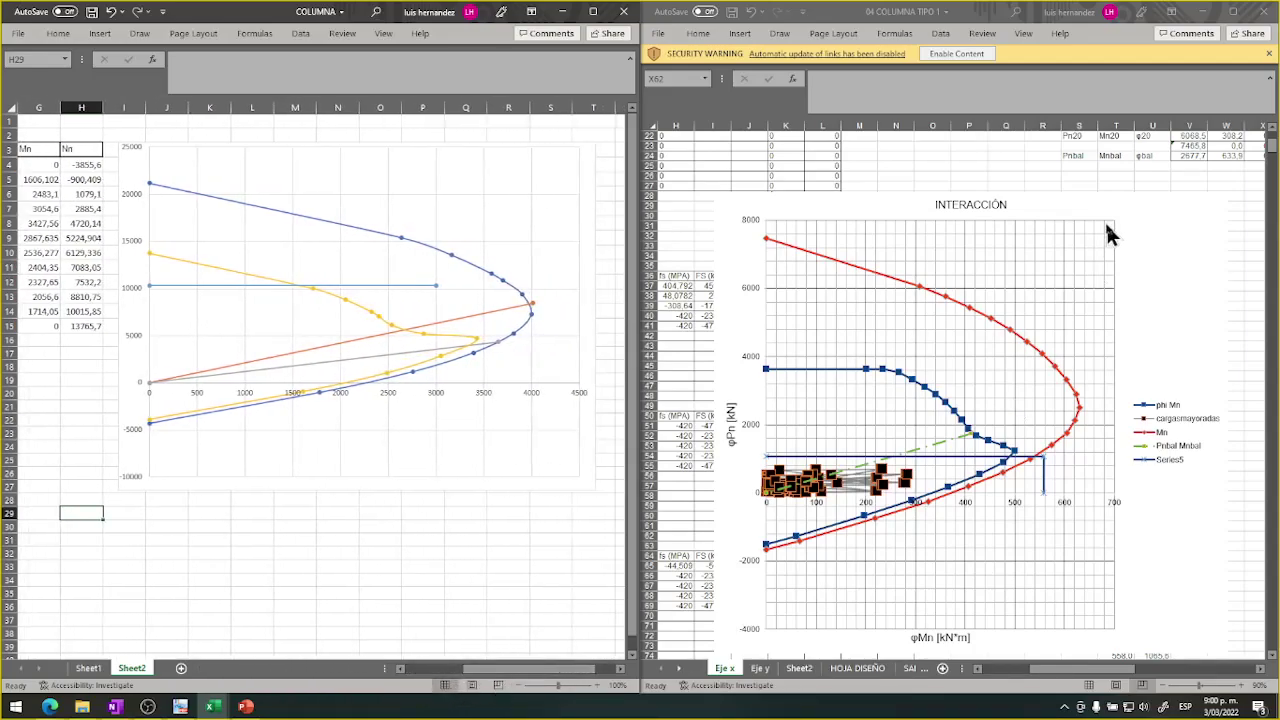
click(1204, 11)
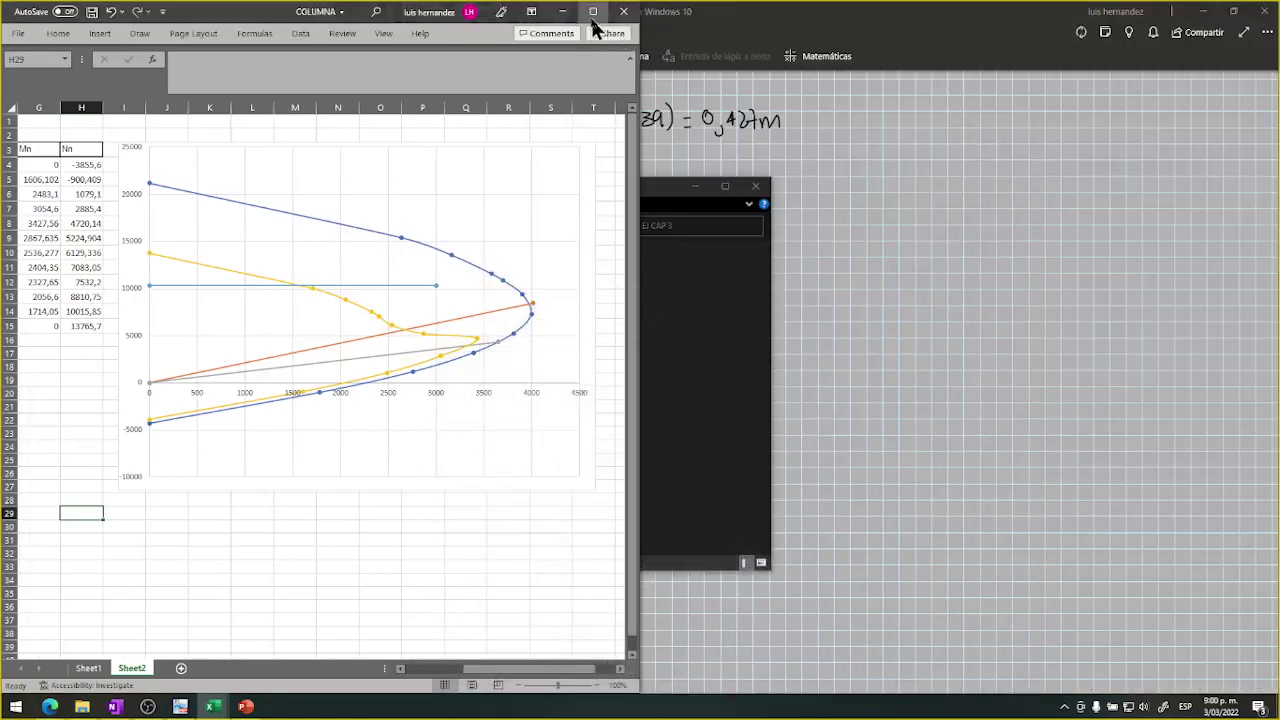
click(593, 11)
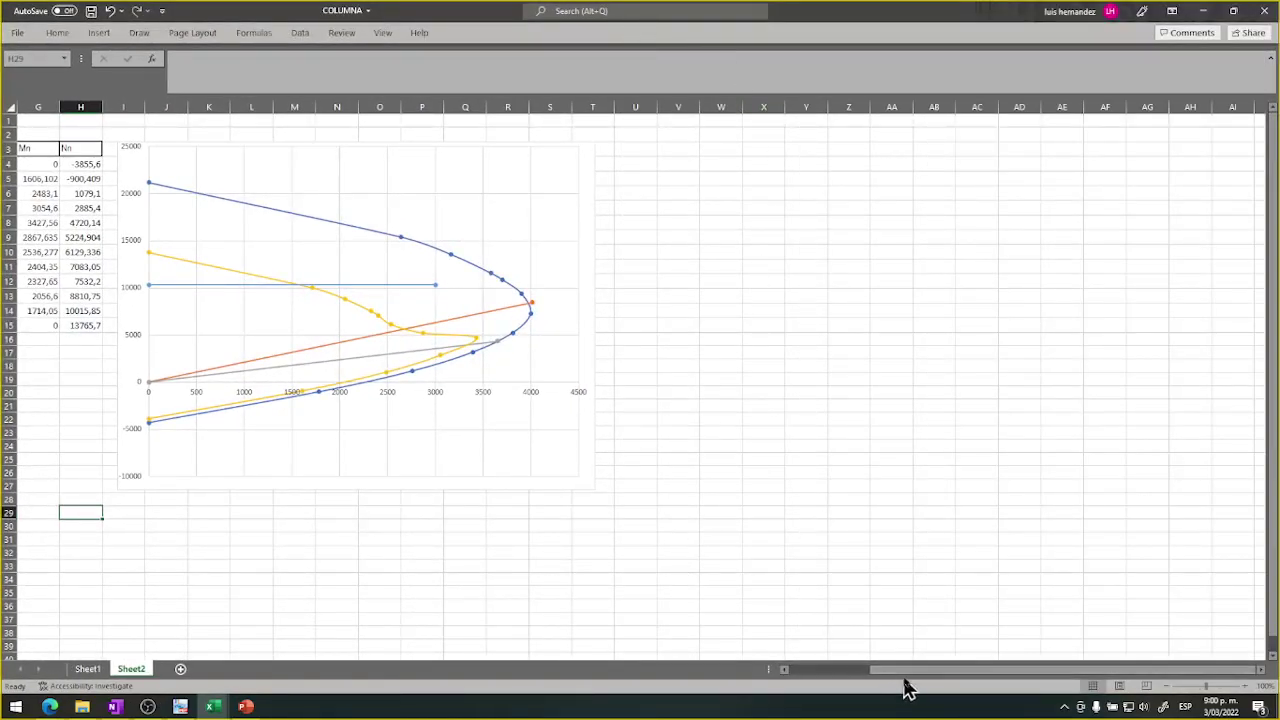
drag(903, 680, 815, 680)
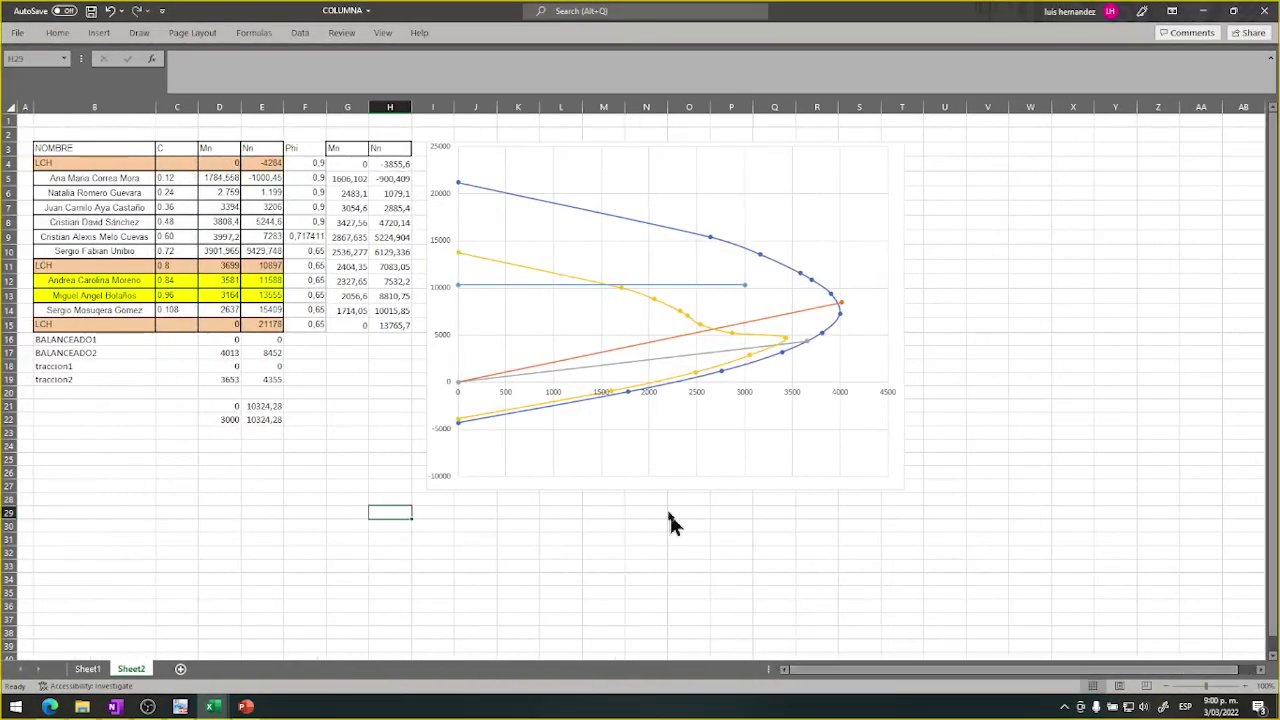
click(391, 372)
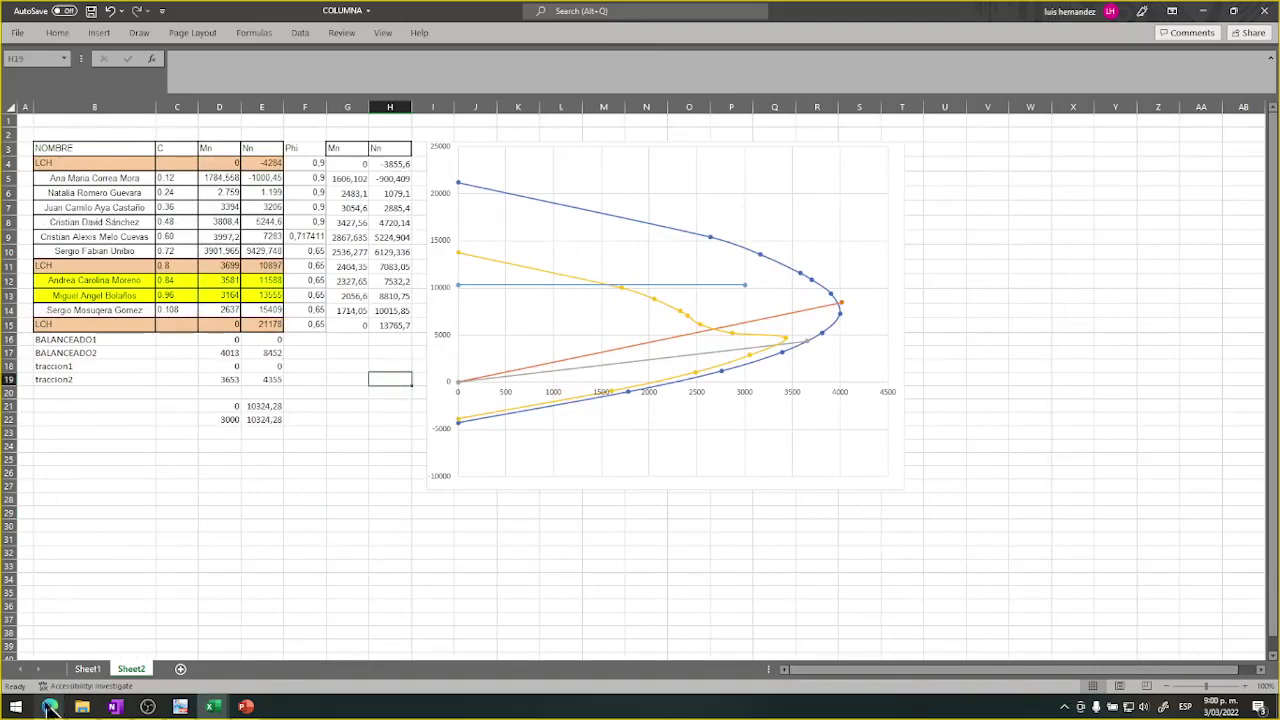
Bring up the CLASE 8 PDF preview in Drive and jump to page 34.
mouse_move(47, 710)
click(74, 672)
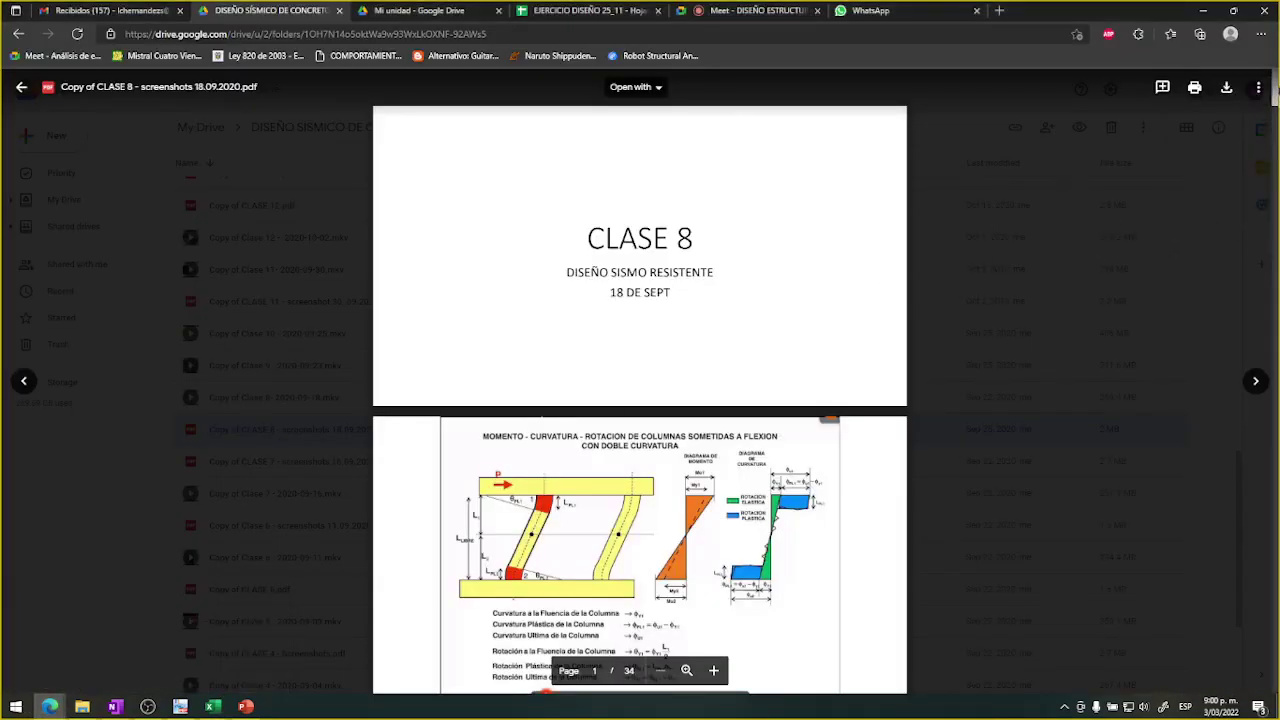
scroll(1275, 95, down, 1)
drag(1275, 95, 1274, 680)
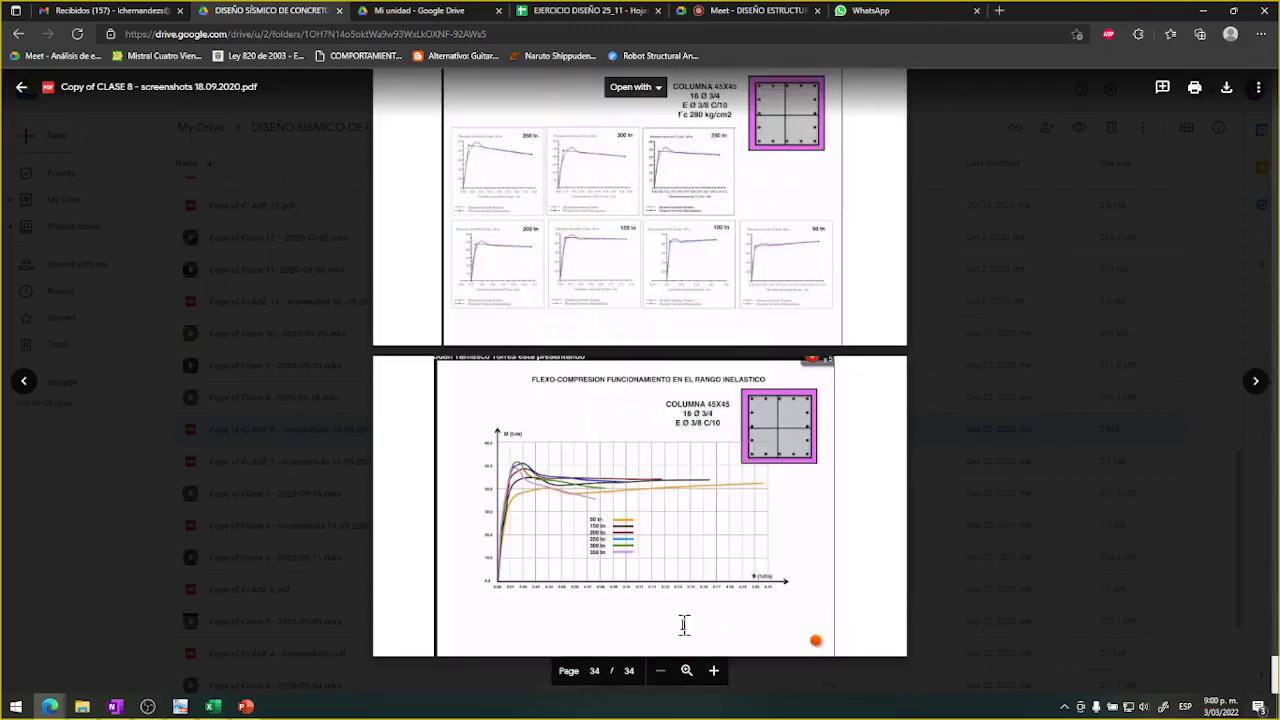
Zoom in on page 34's 45X45 column moment–curvature chart, then back off one step.
click(713, 670)
click(713, 670)
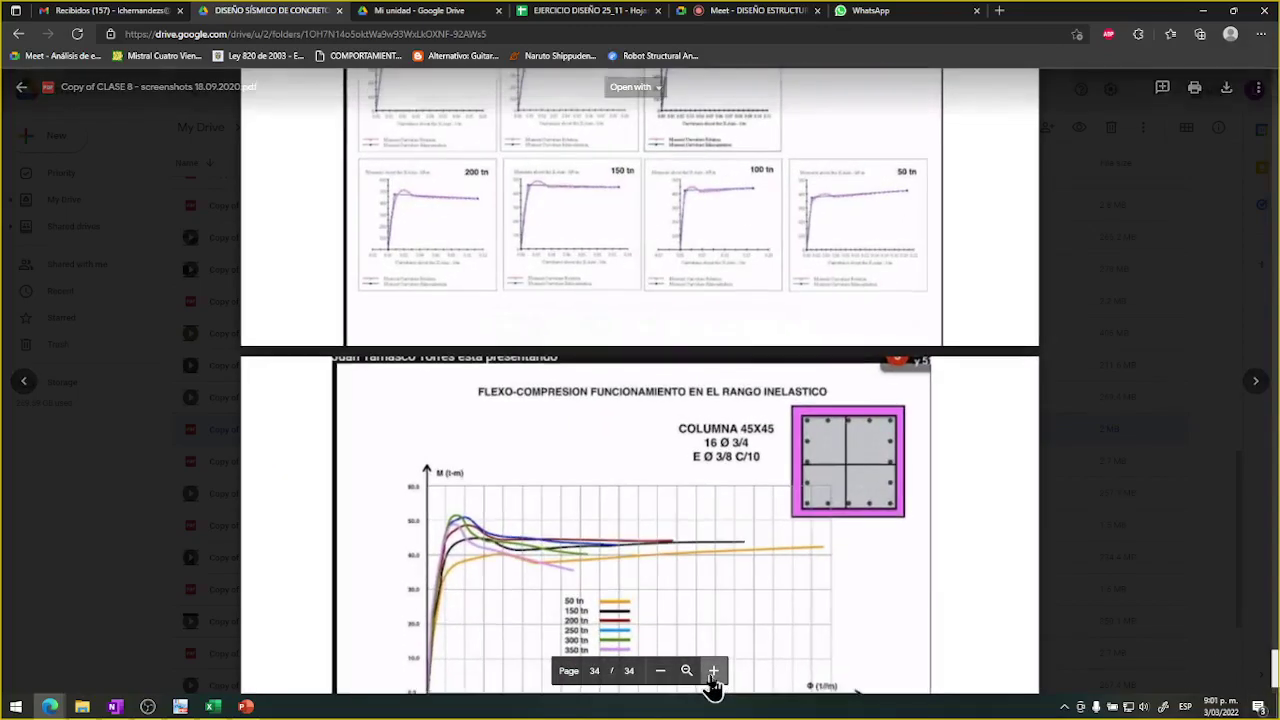
click(713, 670)
scroll(749, 580, down, 2)
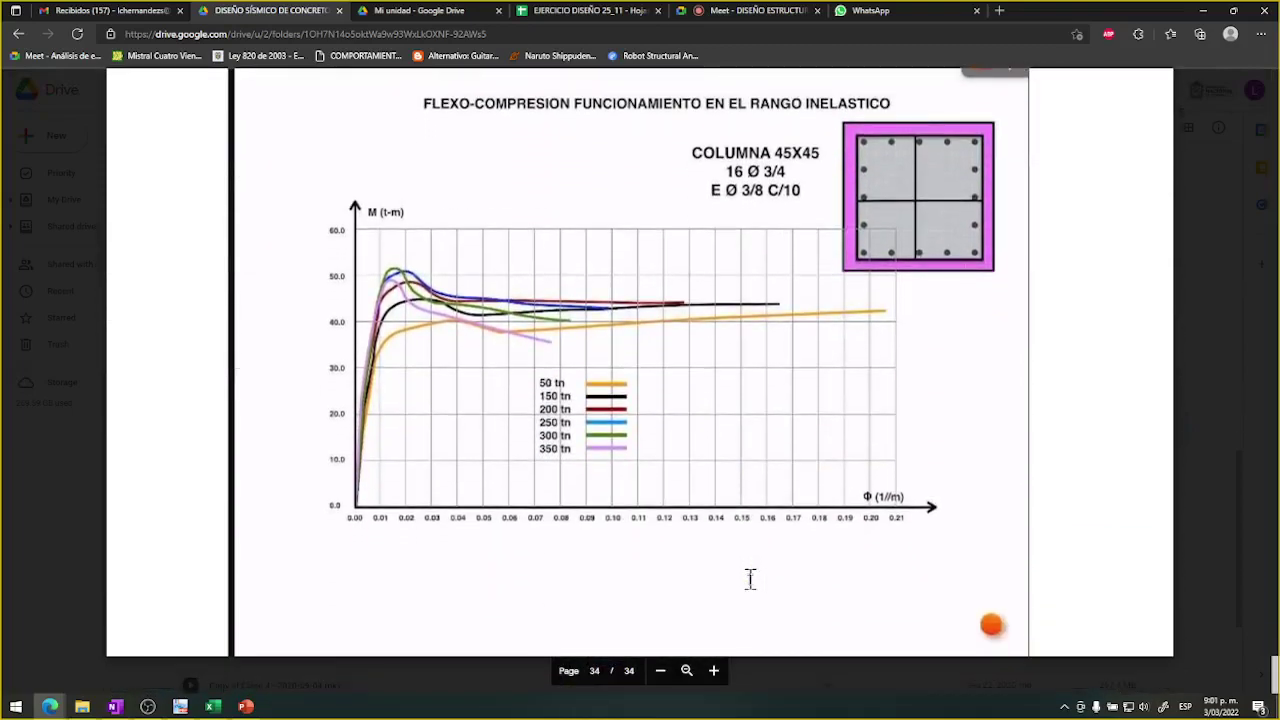
click(721, 679)
click(721, 679)
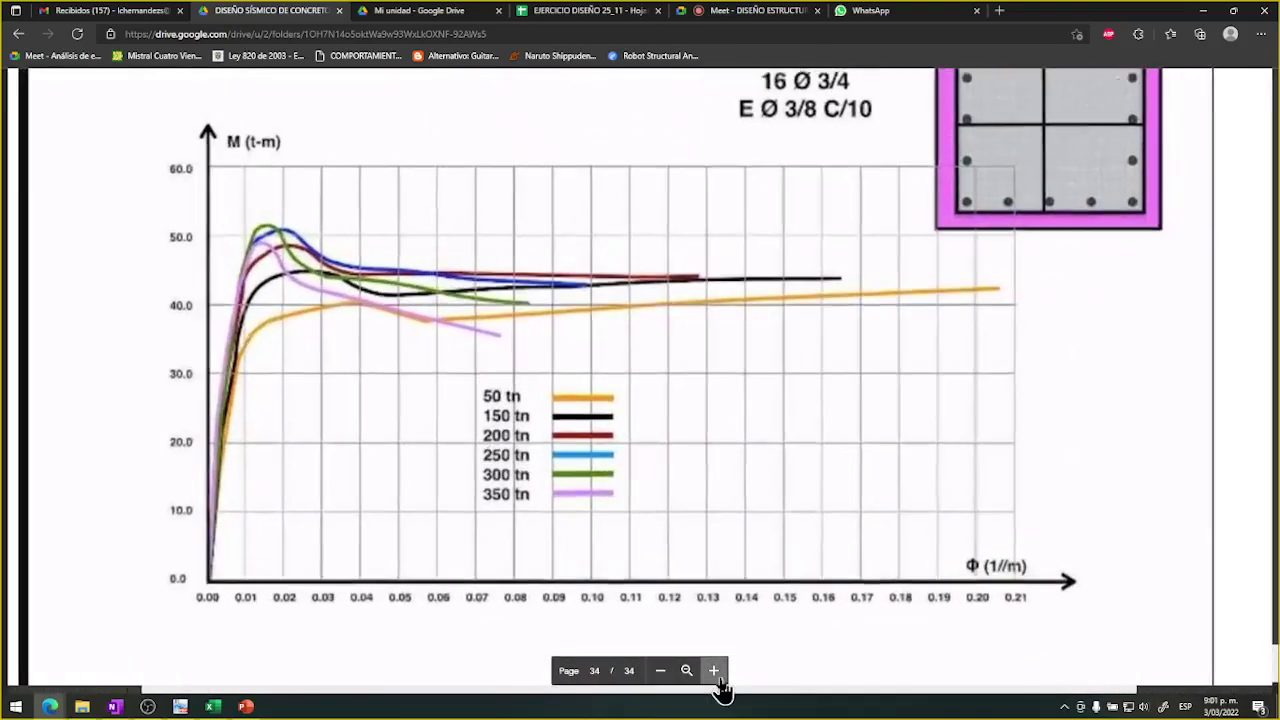
click(660, 670)
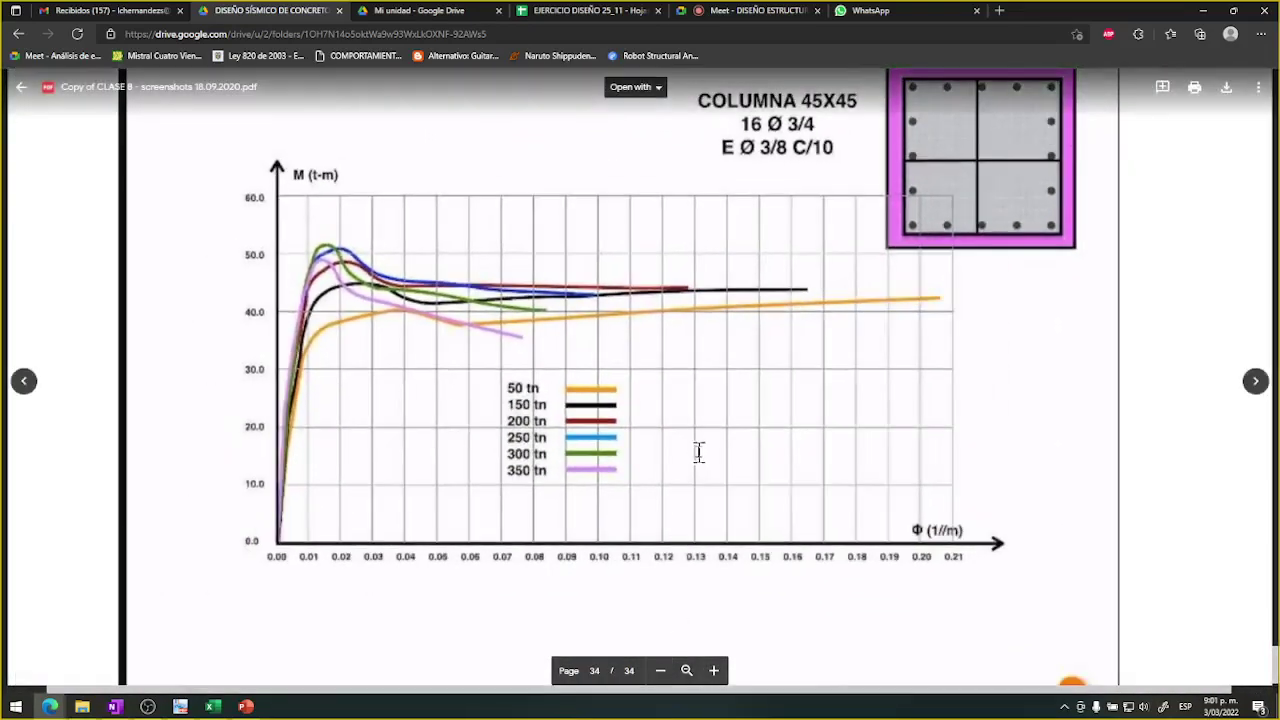
scroll(698, 450, up, 1)
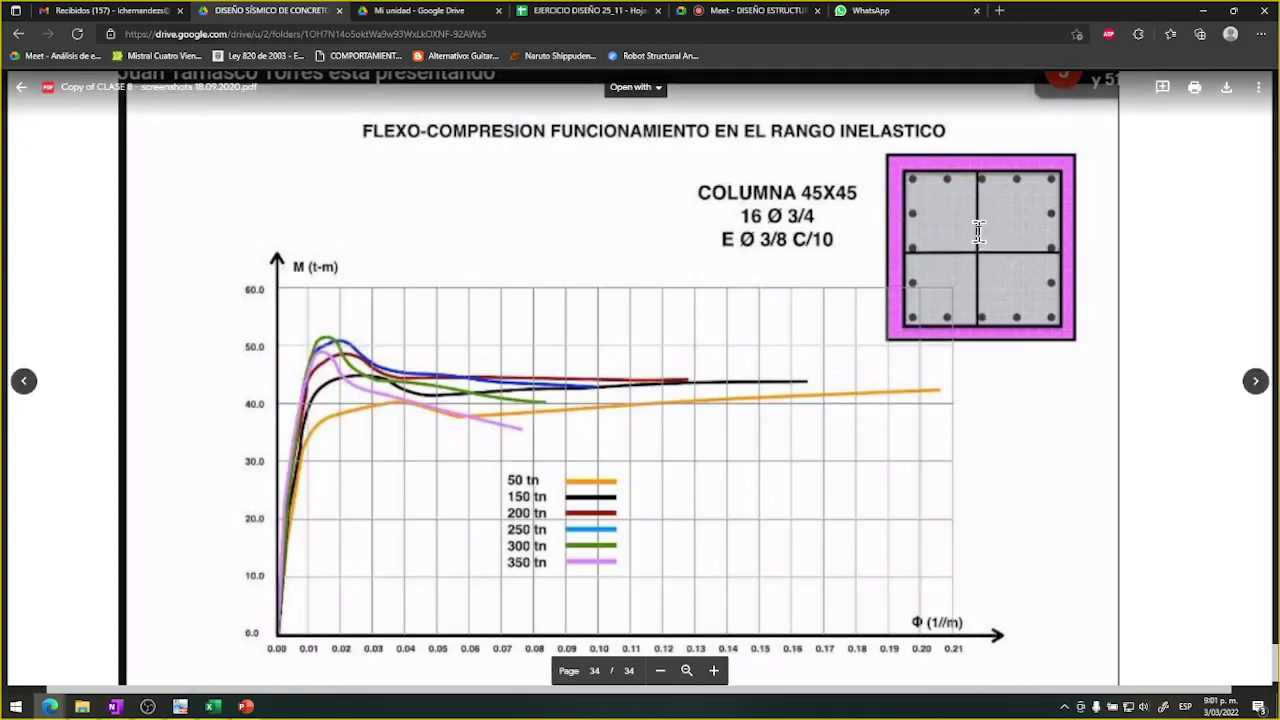
scroll(979, 232, down, 1)
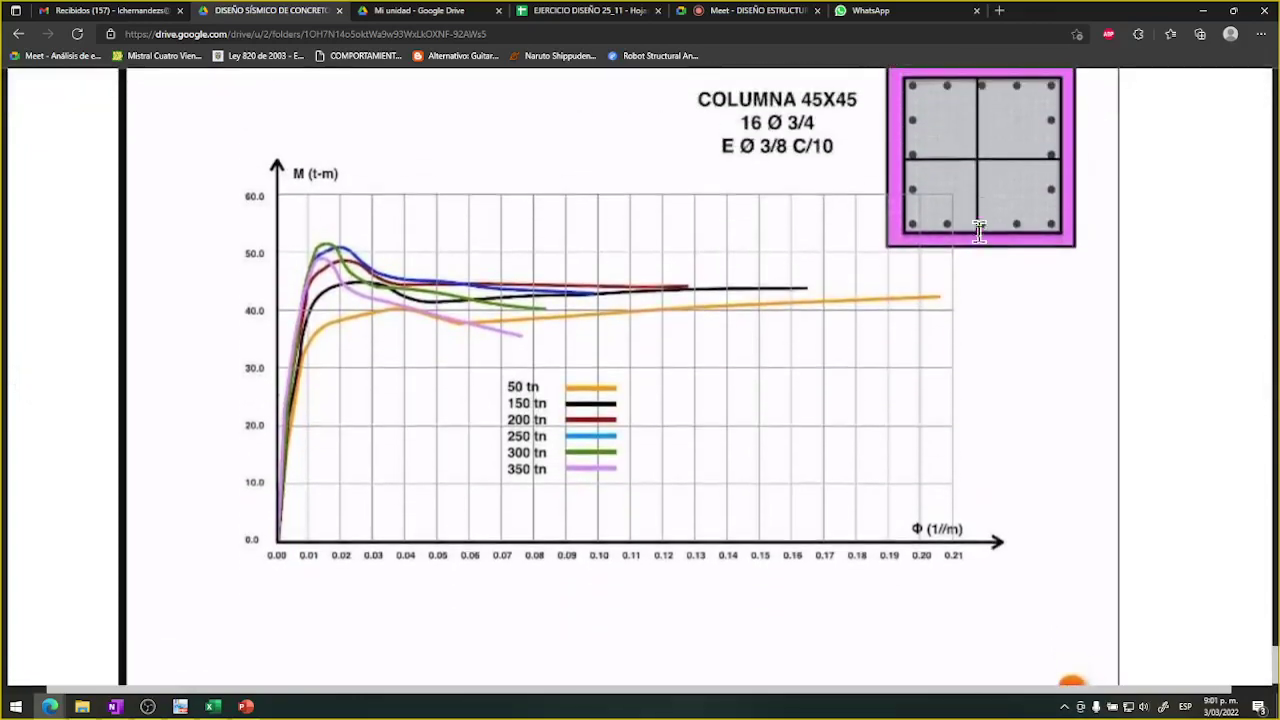
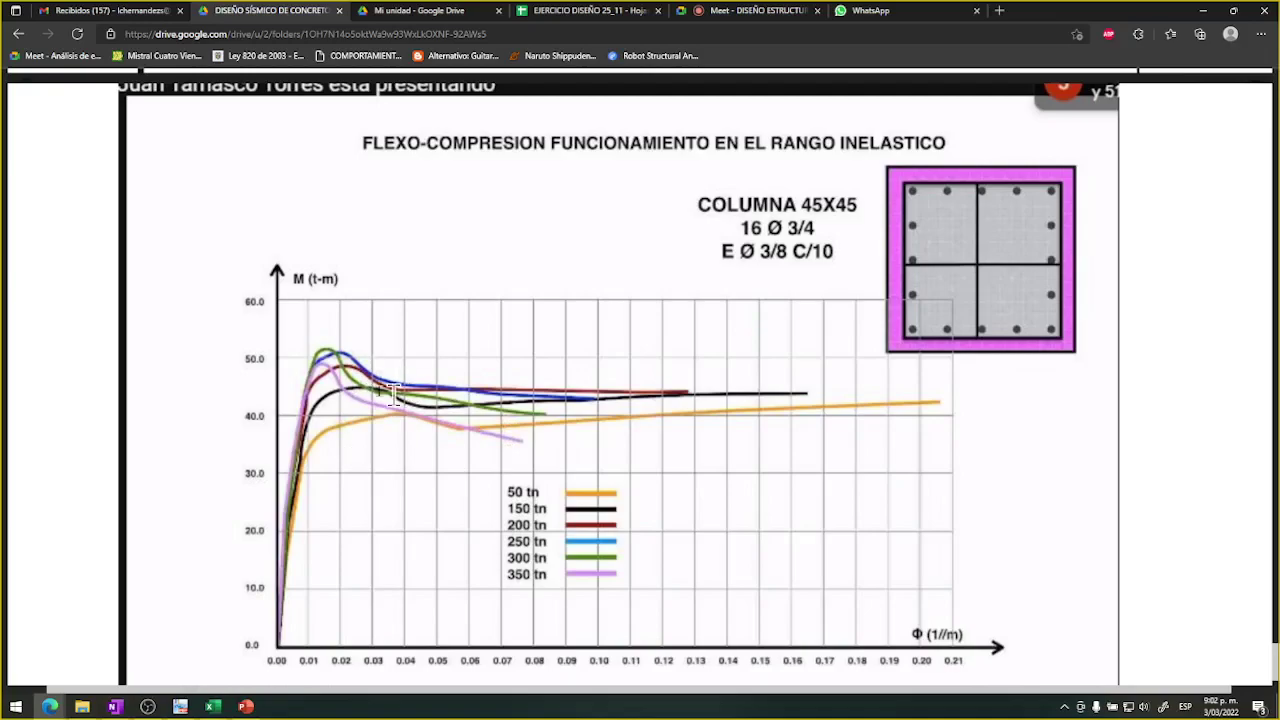
Bring the COLUMNA workbook with the interaction chart to the front.
click(114, 706)
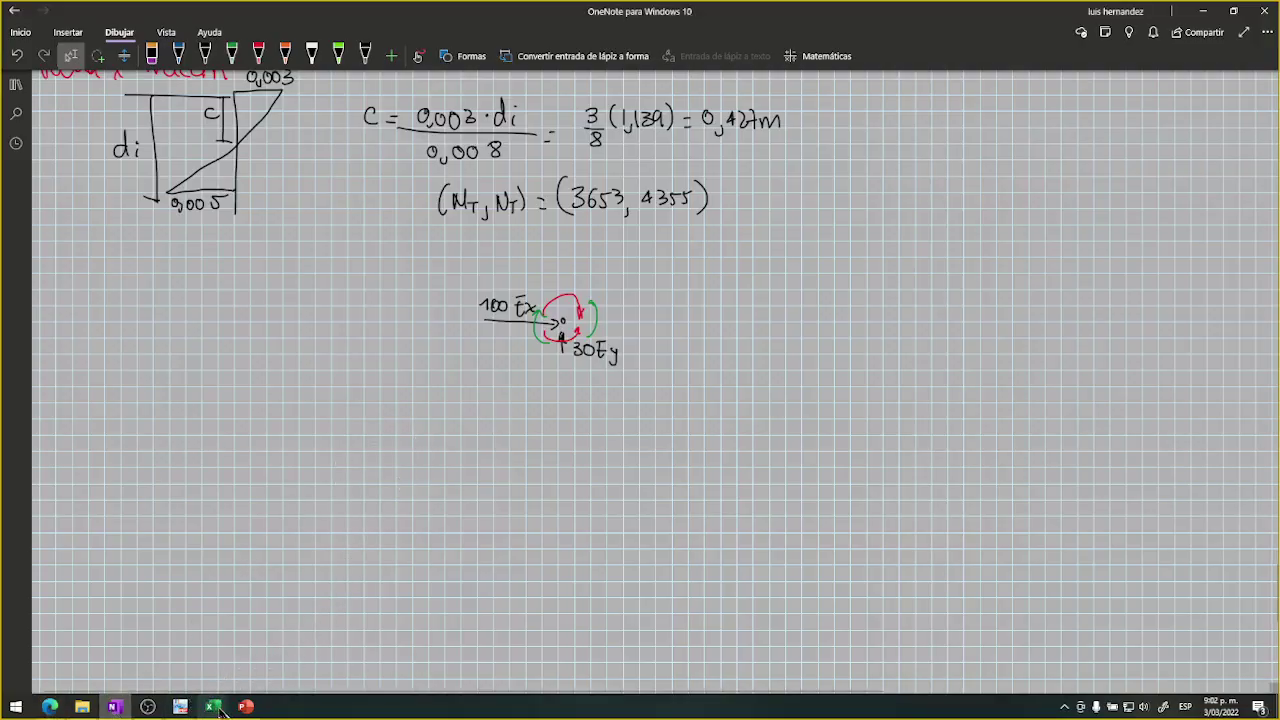
mouse_move(213, 706)
click(100, 655)
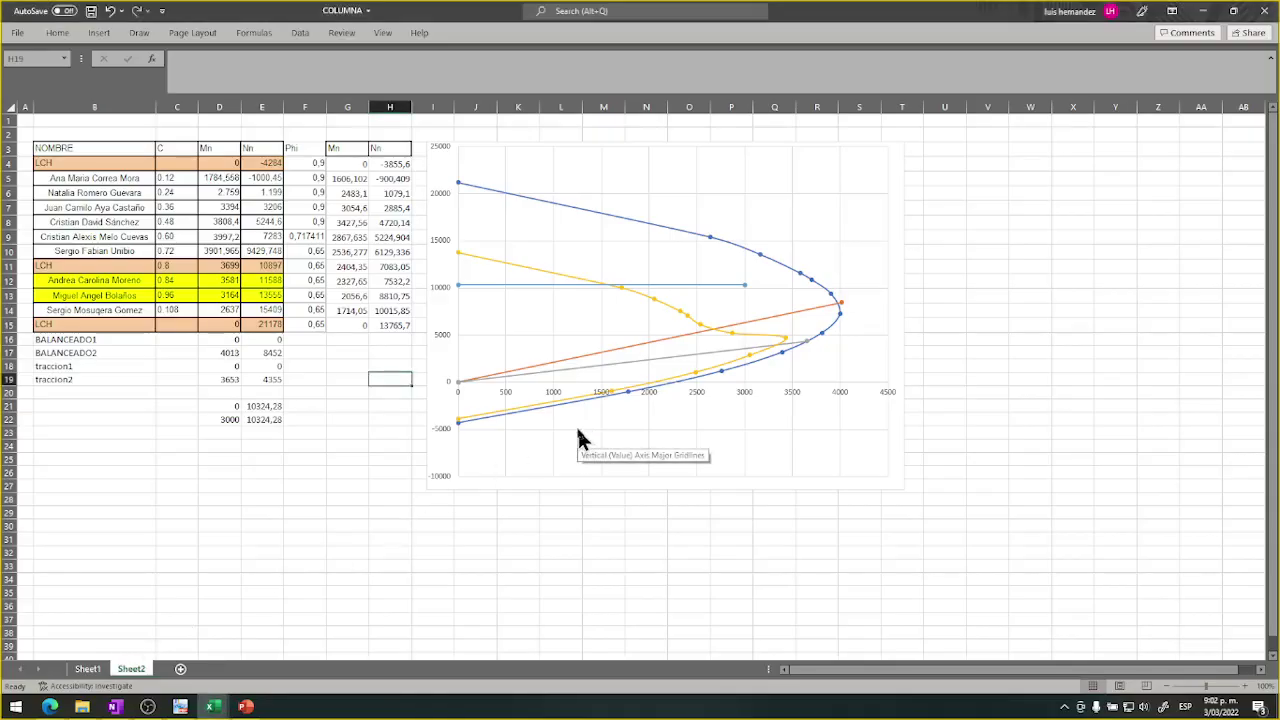
Draw a row of green ink circles just below the light-blue line, then return to OneNote.
drag(464, 296, 614, 297)
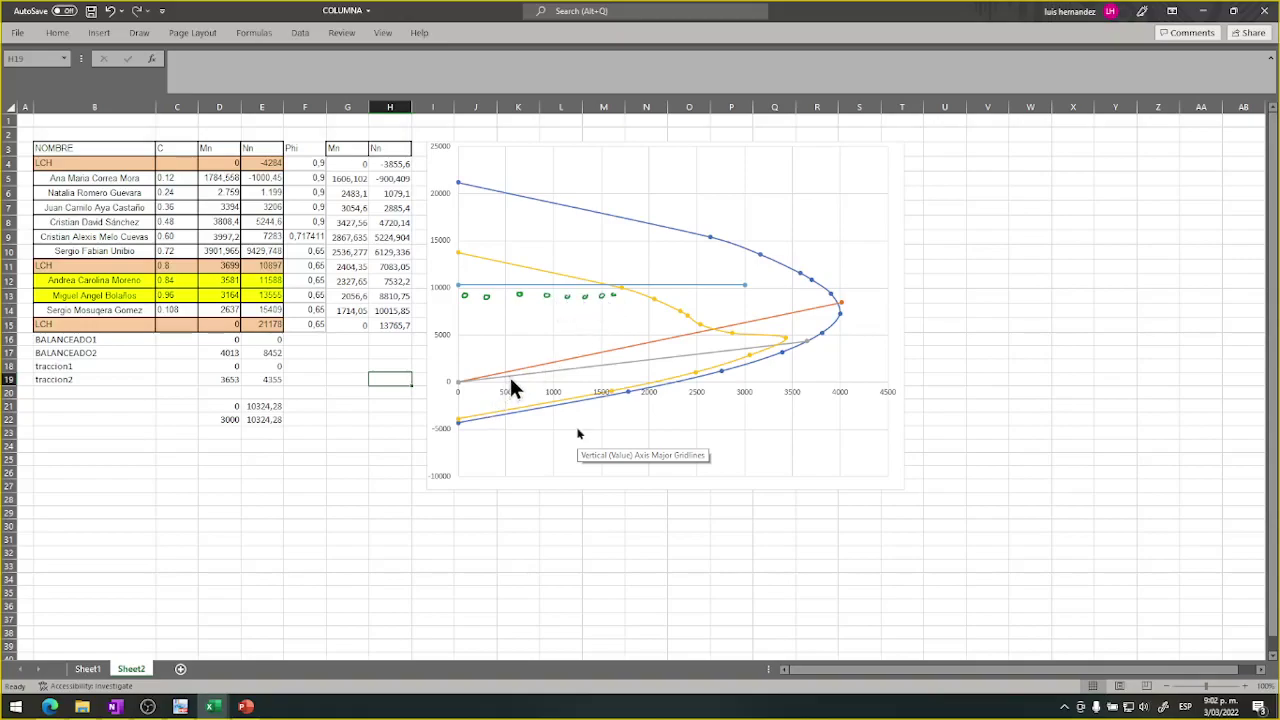
click(547, 316)
click(547, 298)
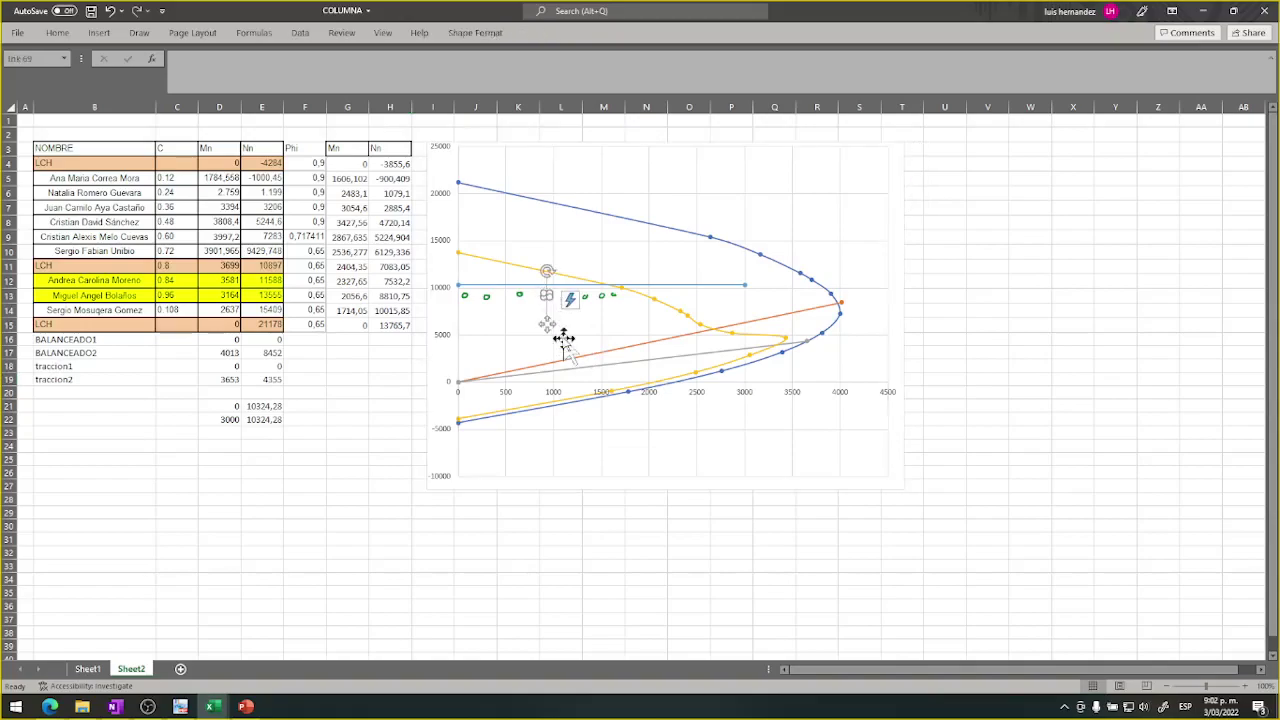
click(986, 510)
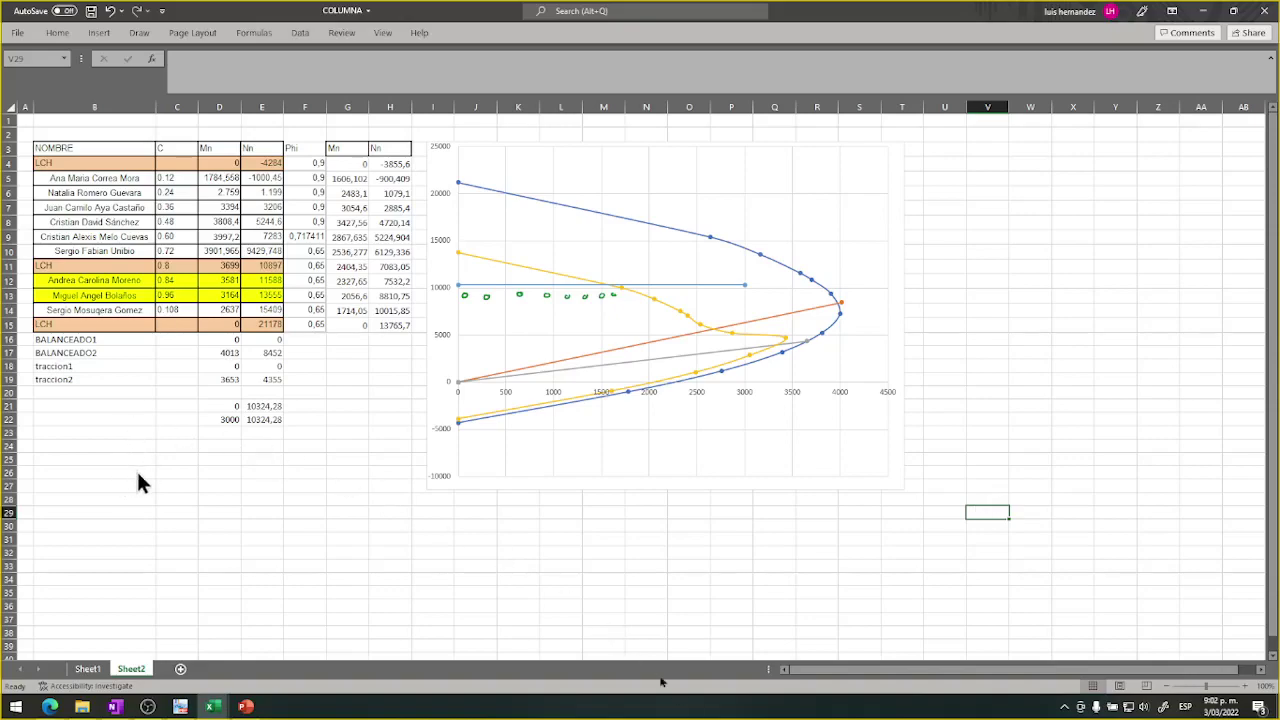
click(114, 706)
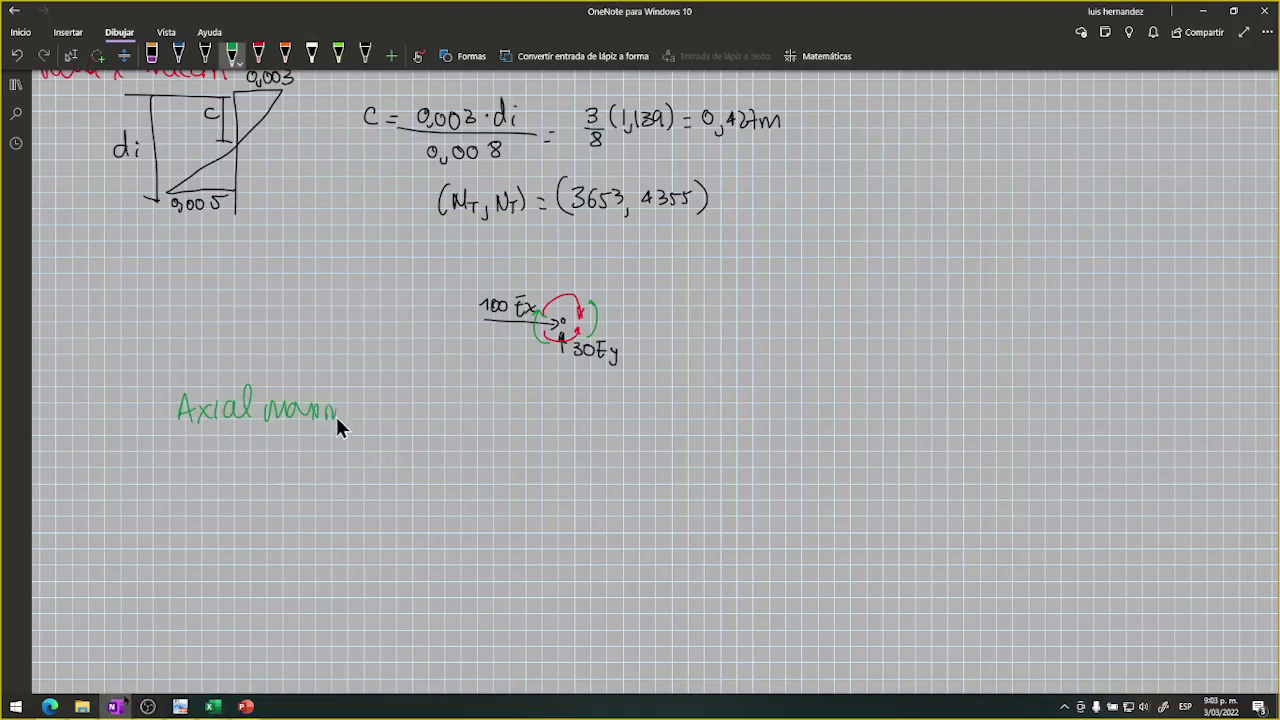
Handwrite 'Axial maximo < 0,3 Ag f'c' in green, then return to the COLUMNA workbook.
mouse_move(335, 414)
mouse_down()
mouse_move(361, 419)
mouse_move(366, 403)
mouse_move(432, 420)
mouse_move(455, 400)
mouse_move(467, 425)
mouse_move(591, 425)
mouse_up()
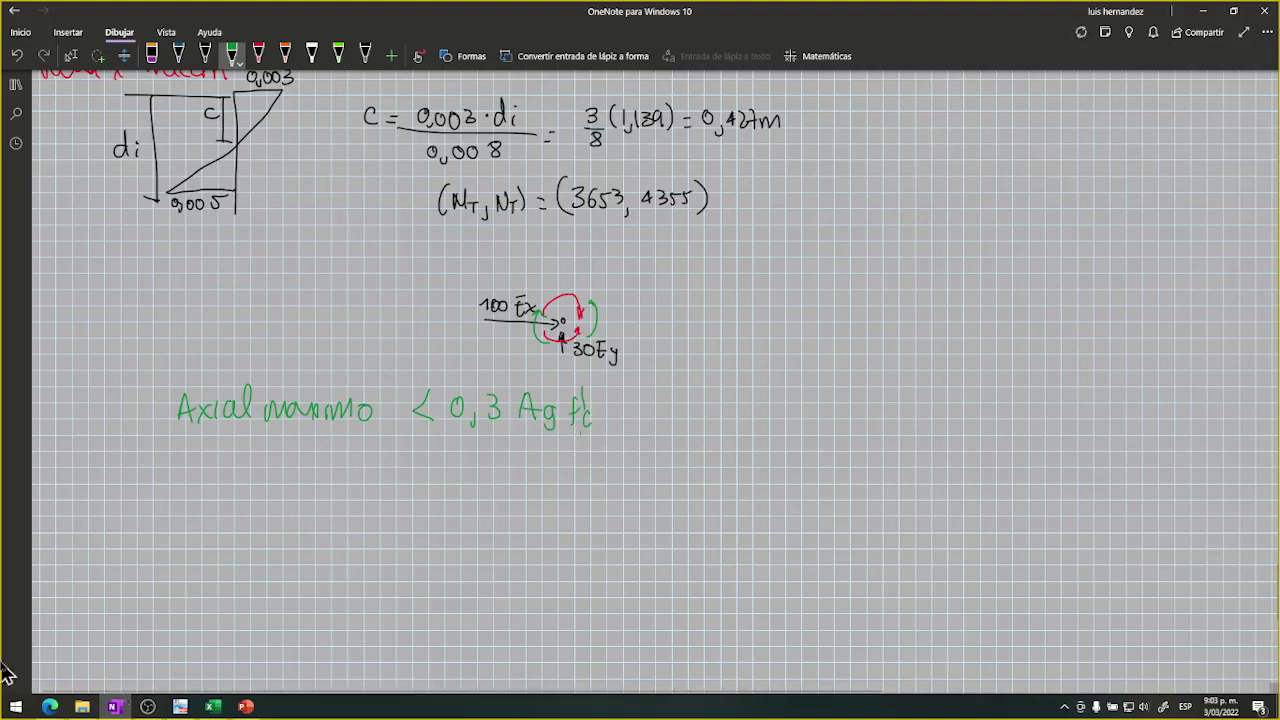
mouse_move(213, 706)
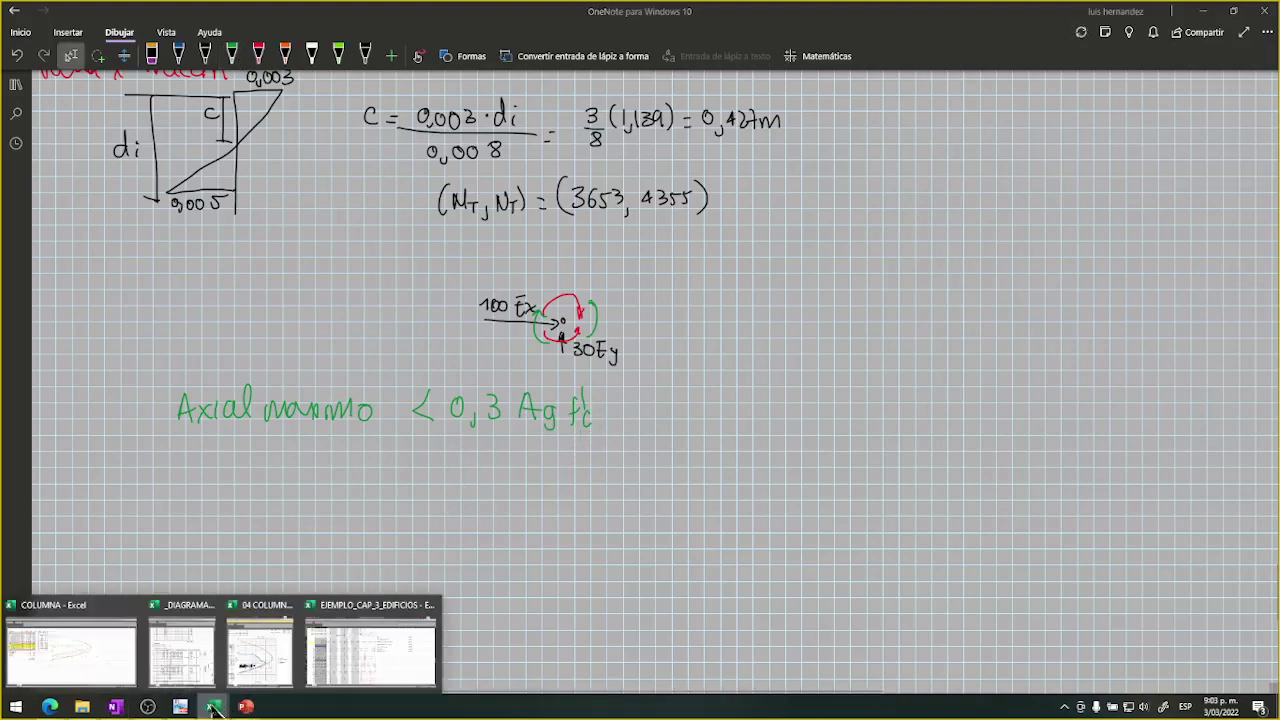
click(107, 667)
Enter moment values 0 and 3000 in D24:D25.
click(228, 452)
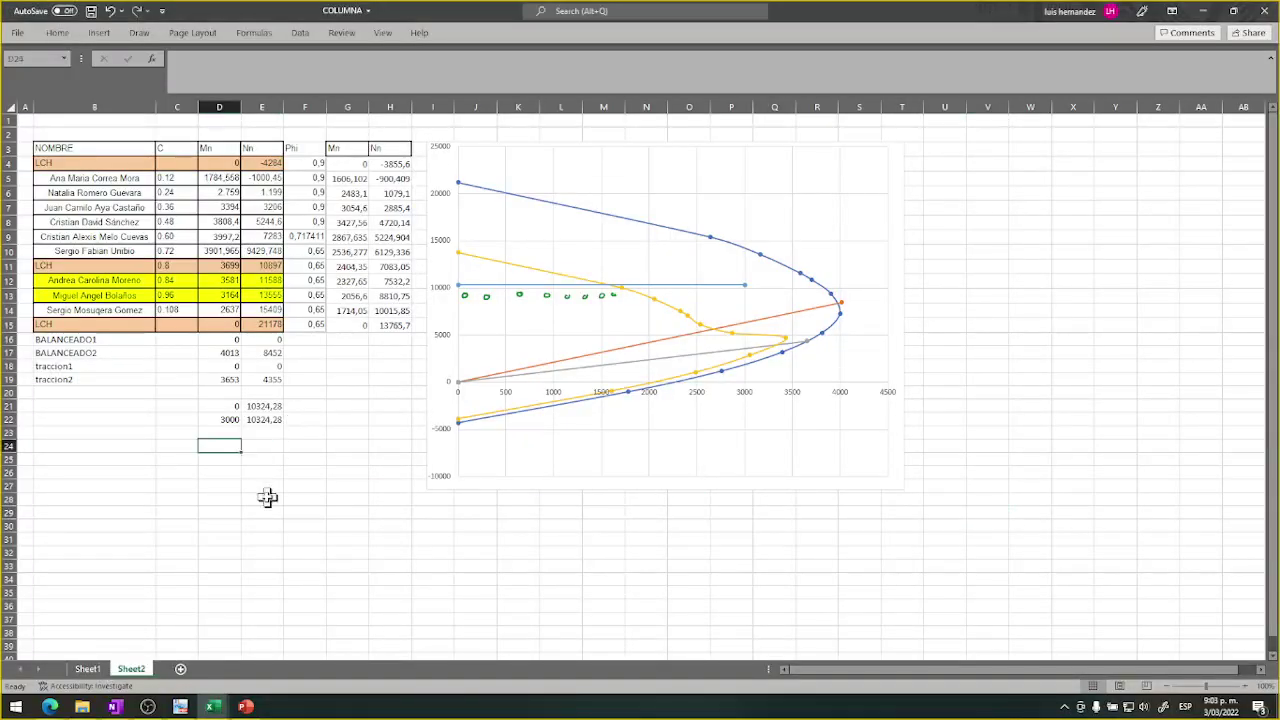
text(0)
key(Return)
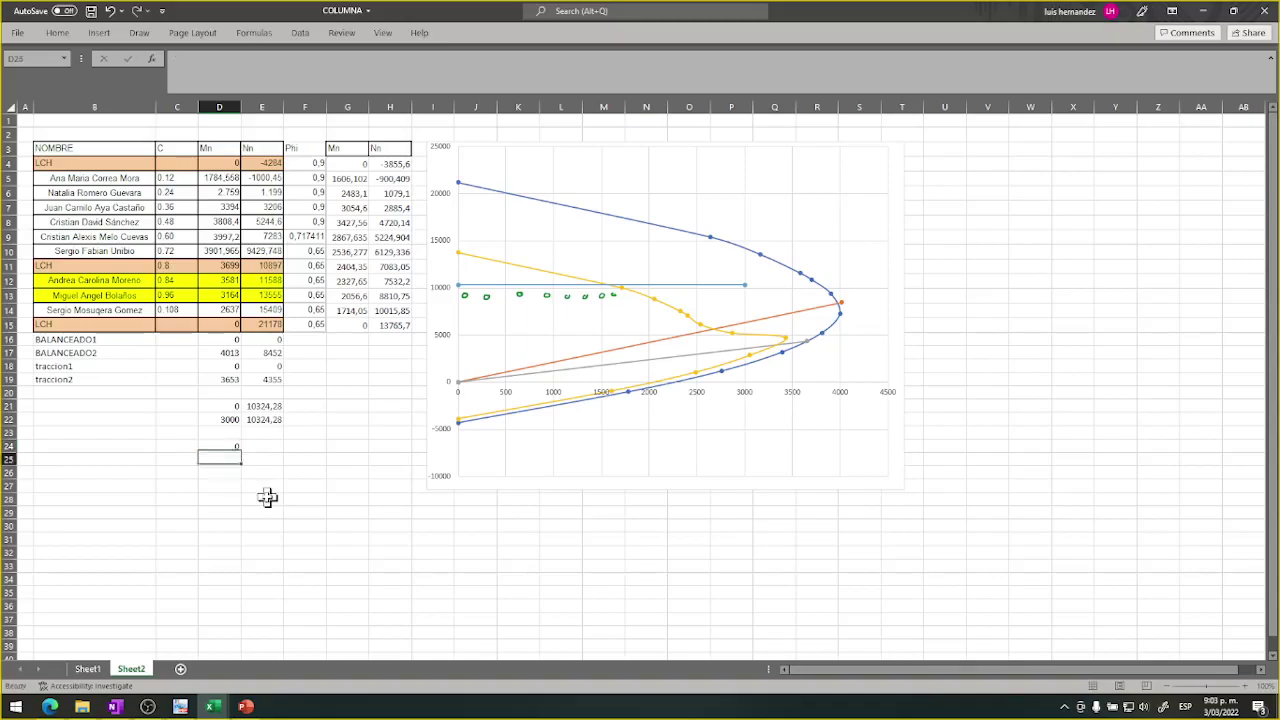
text(3000)
key(Up)
Put =0,3*1,2*0,6*28000 (6048) in E24 and =E24 in E25.
key(Right)
text(=0,3*)
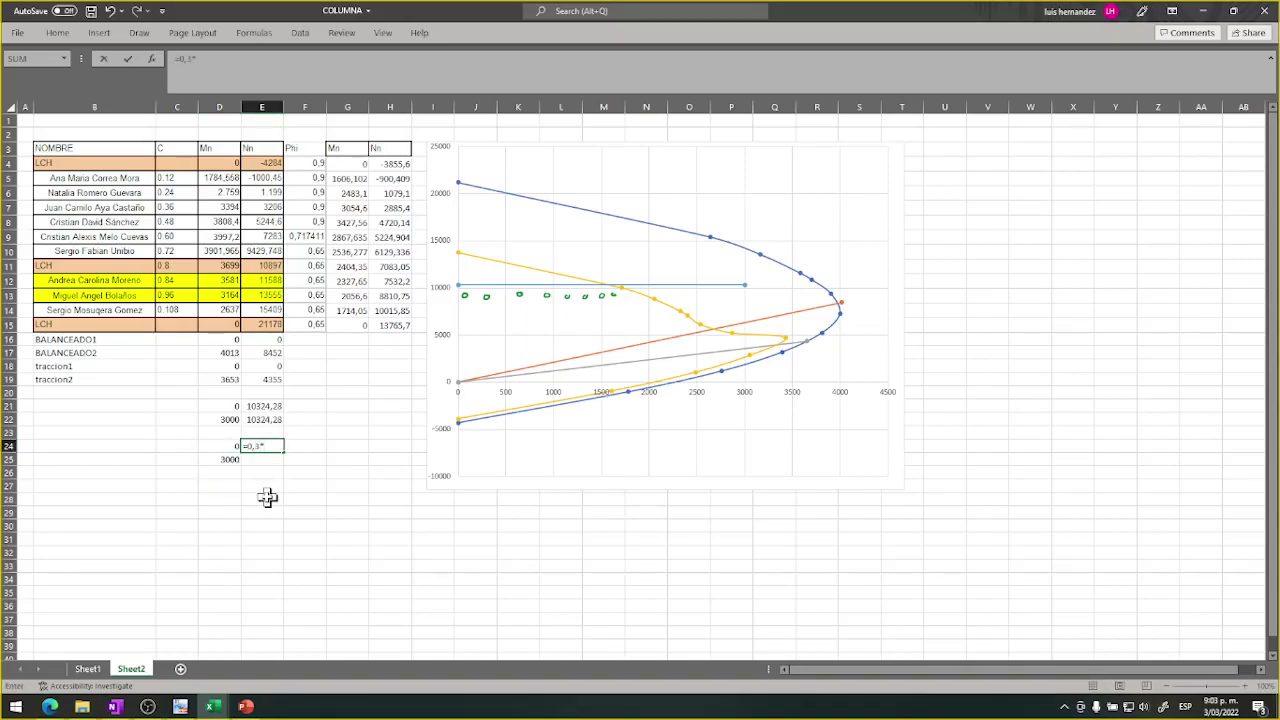
text(1,2*0,6*28000)
key(Return)
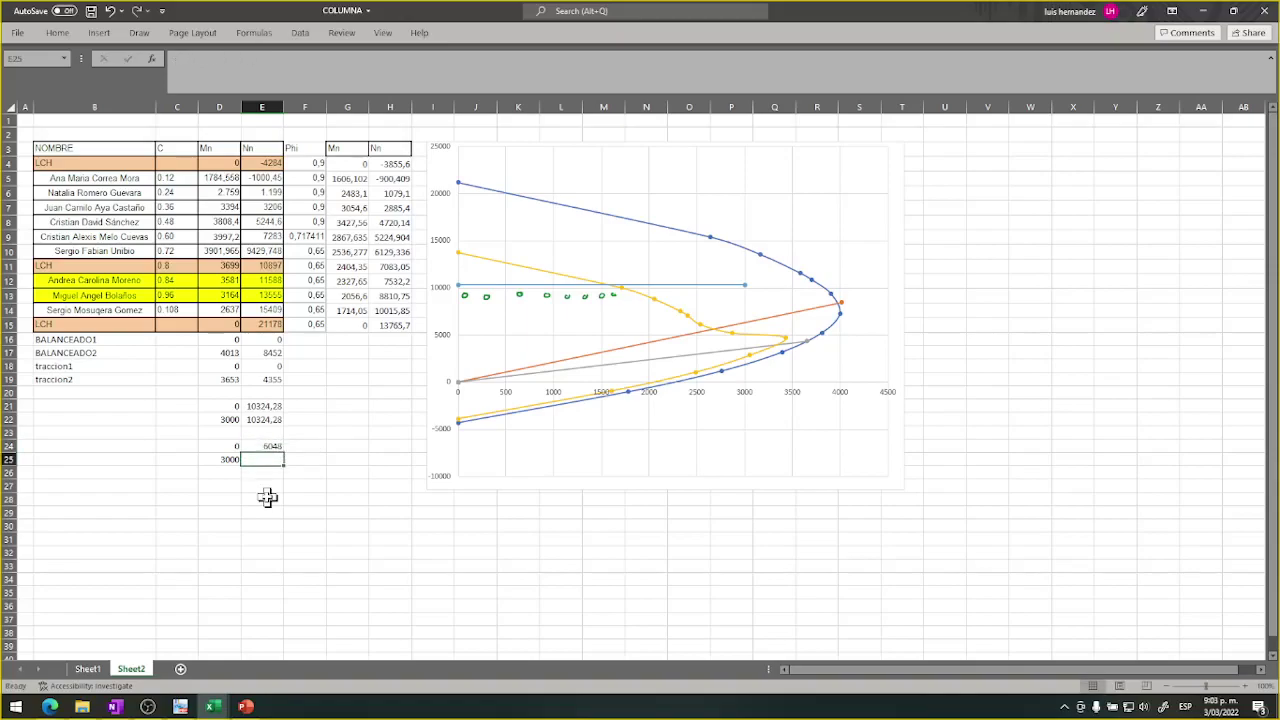
key(Up)
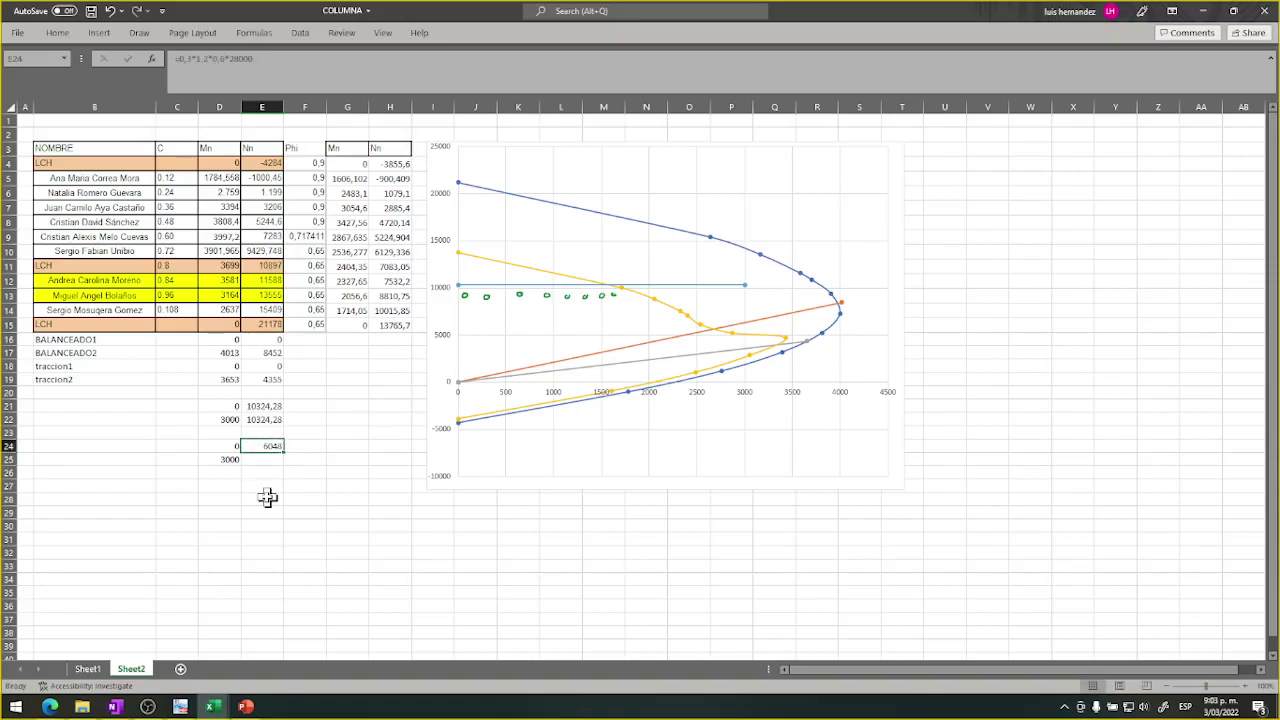
key(Down)
text(=E25)
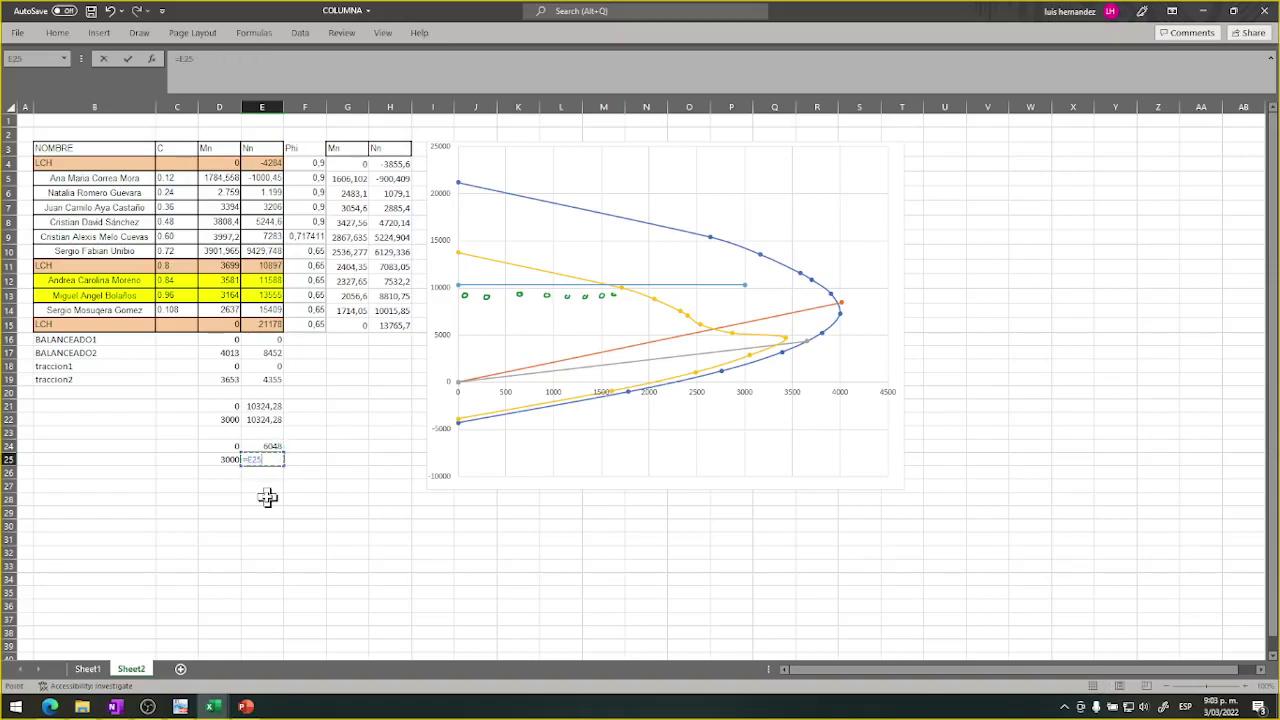
key(BackSpace)
text(4)
key(Return)
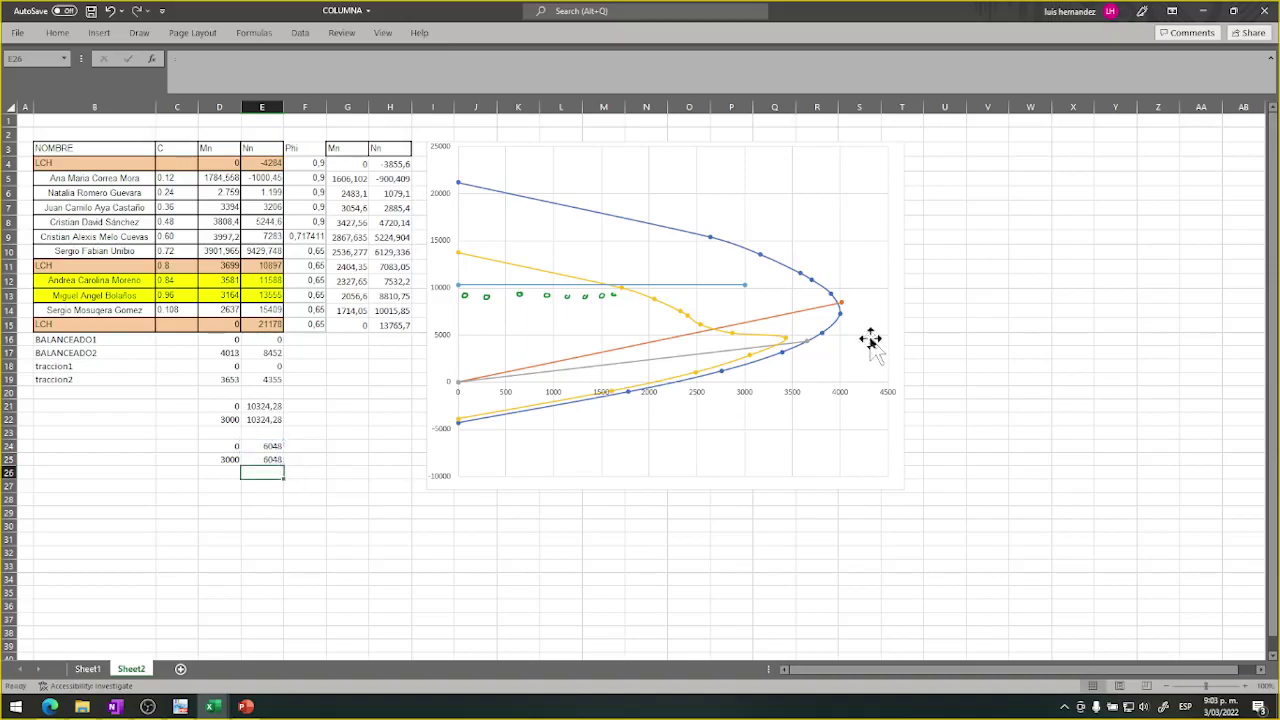
Add a chart series 'ductilidad' with X values D24:D25 and Y values E24:E25.
right_click(857, 217)
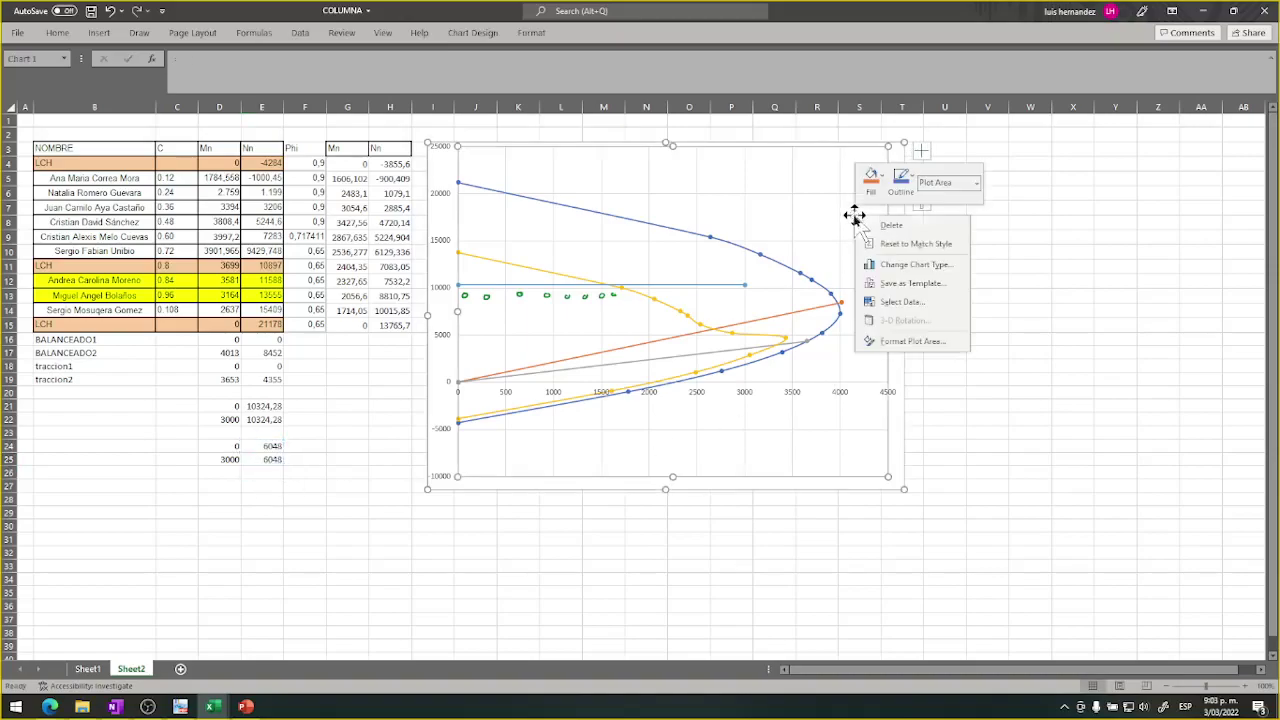
click(898, 304)
click(274, 340)
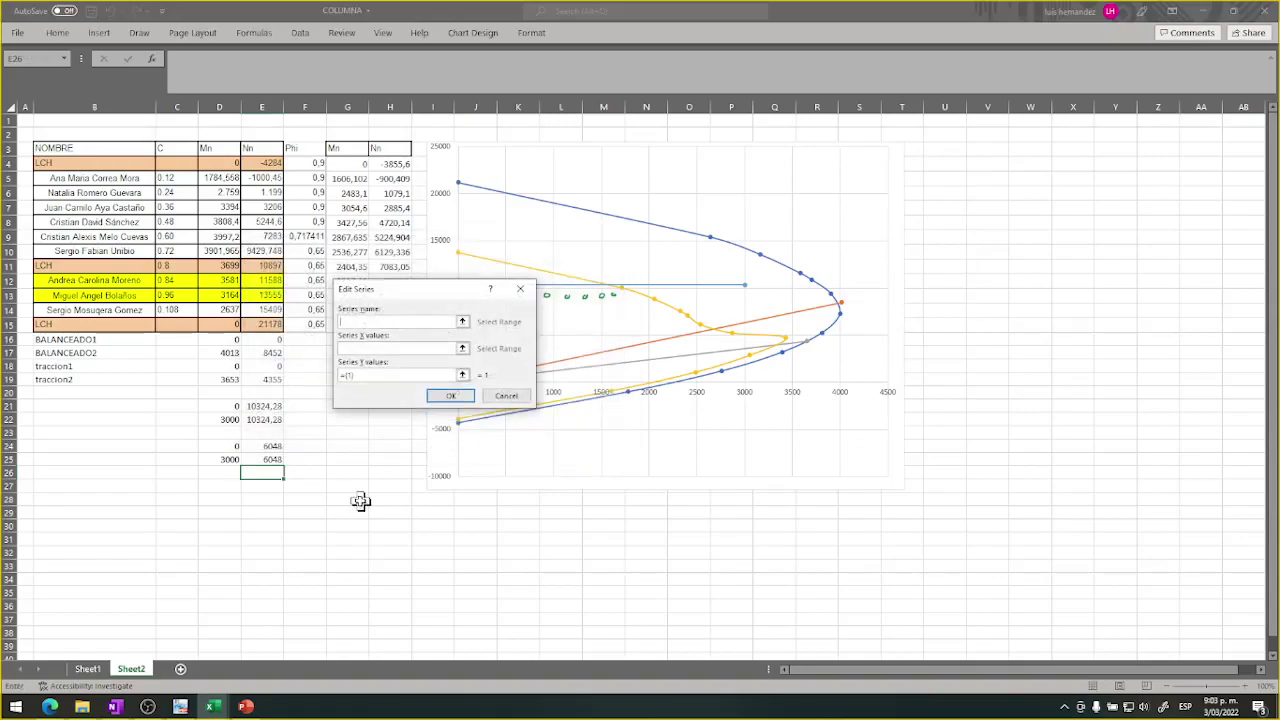
text(ductilidad)
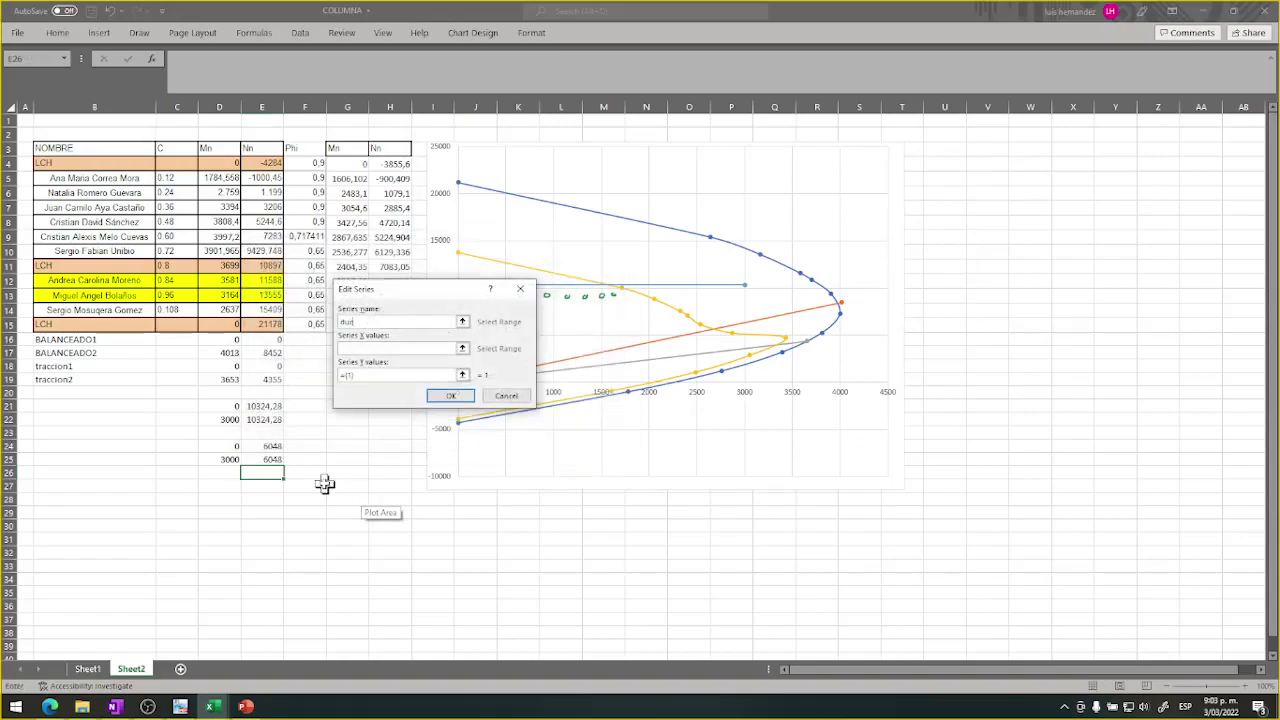
click(380, 348)
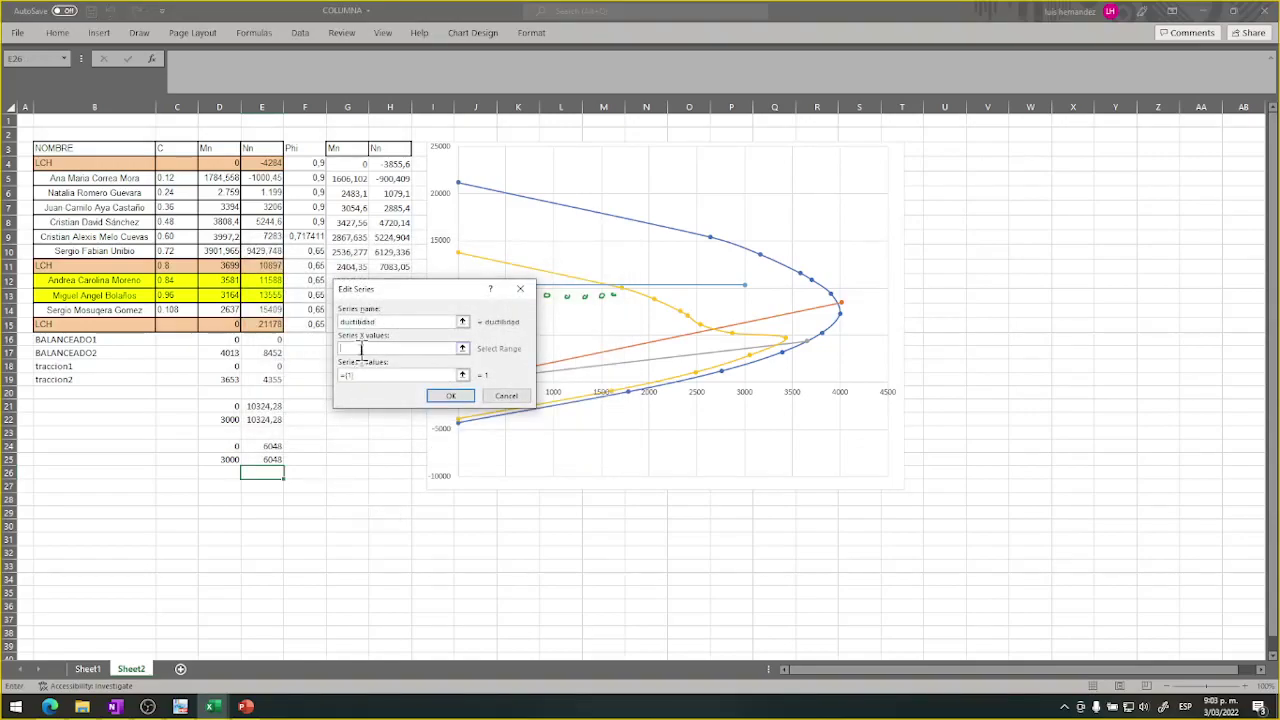
drag(228, 446, 230, 460)
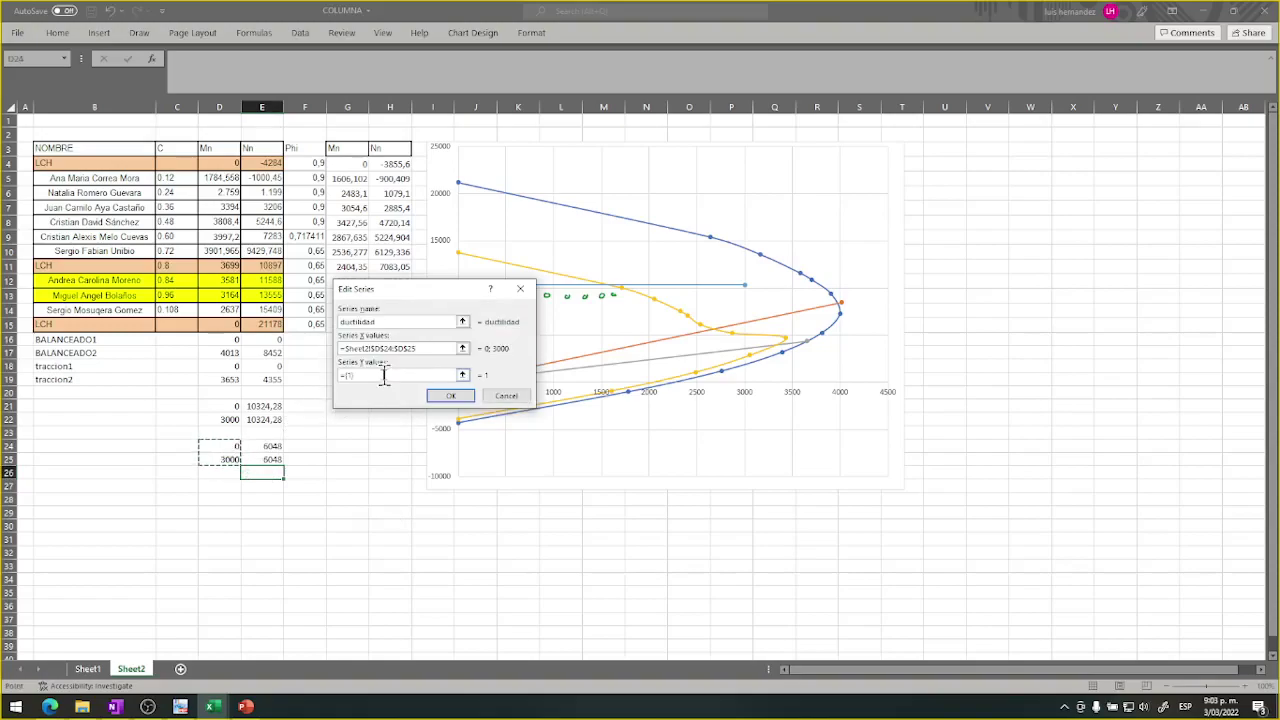
click(383, 375)
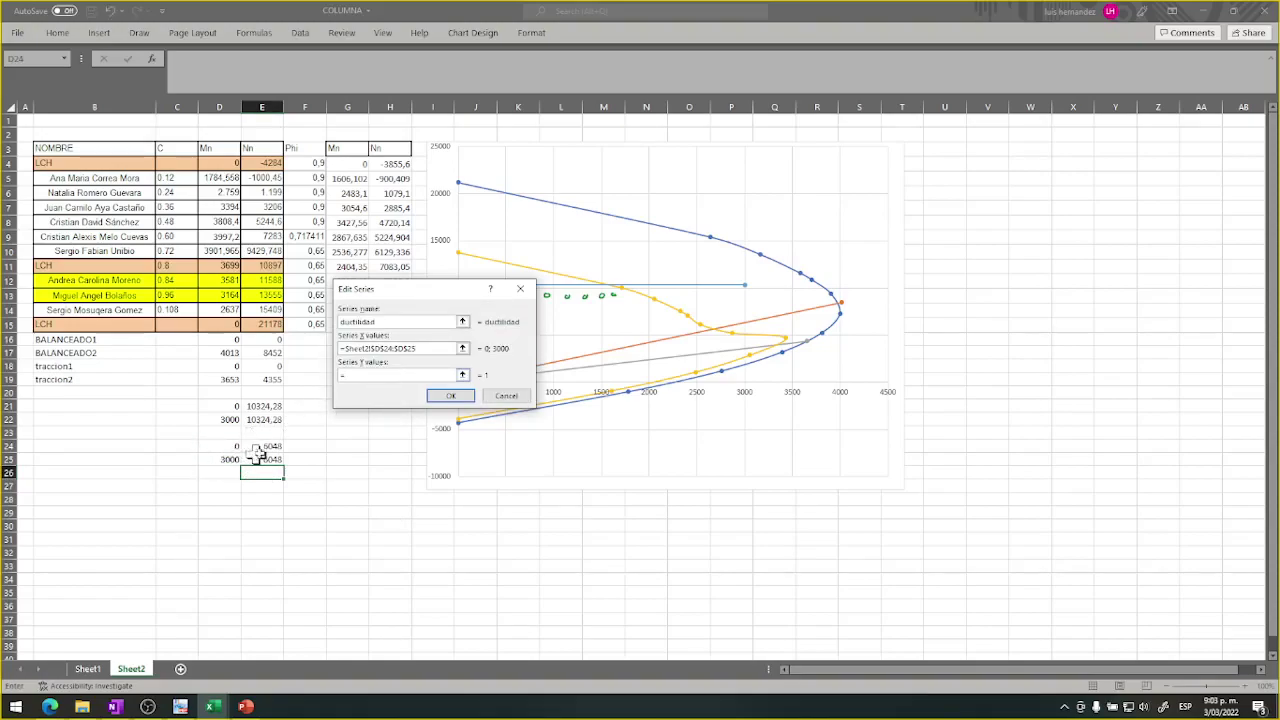
drag(262, 446, 265, 460)
click(455, 397)
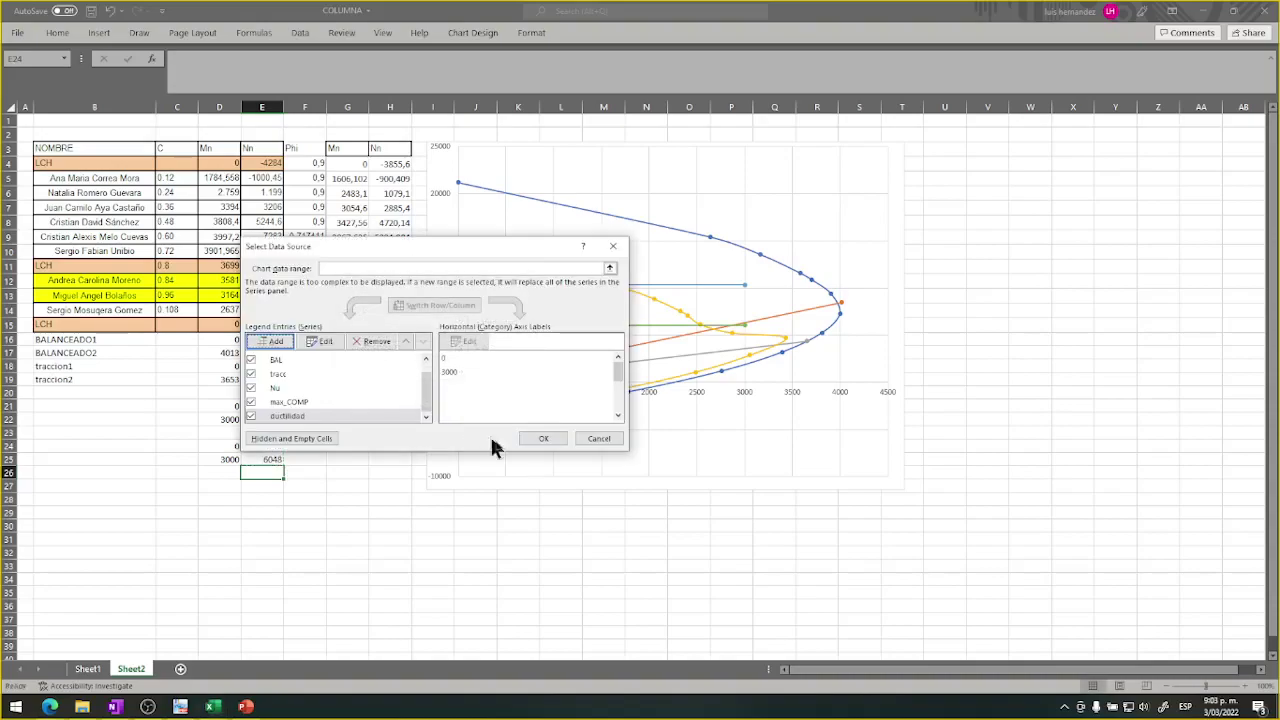
click(561, 446)
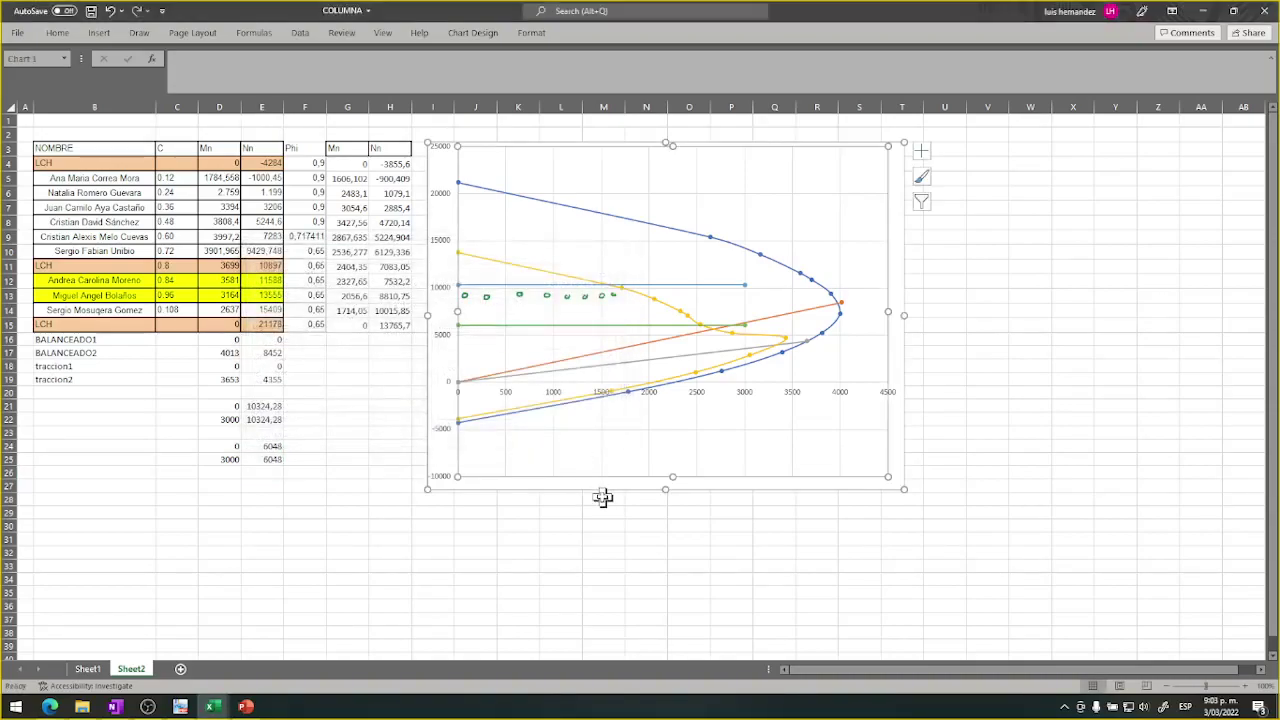
click(603, 497)
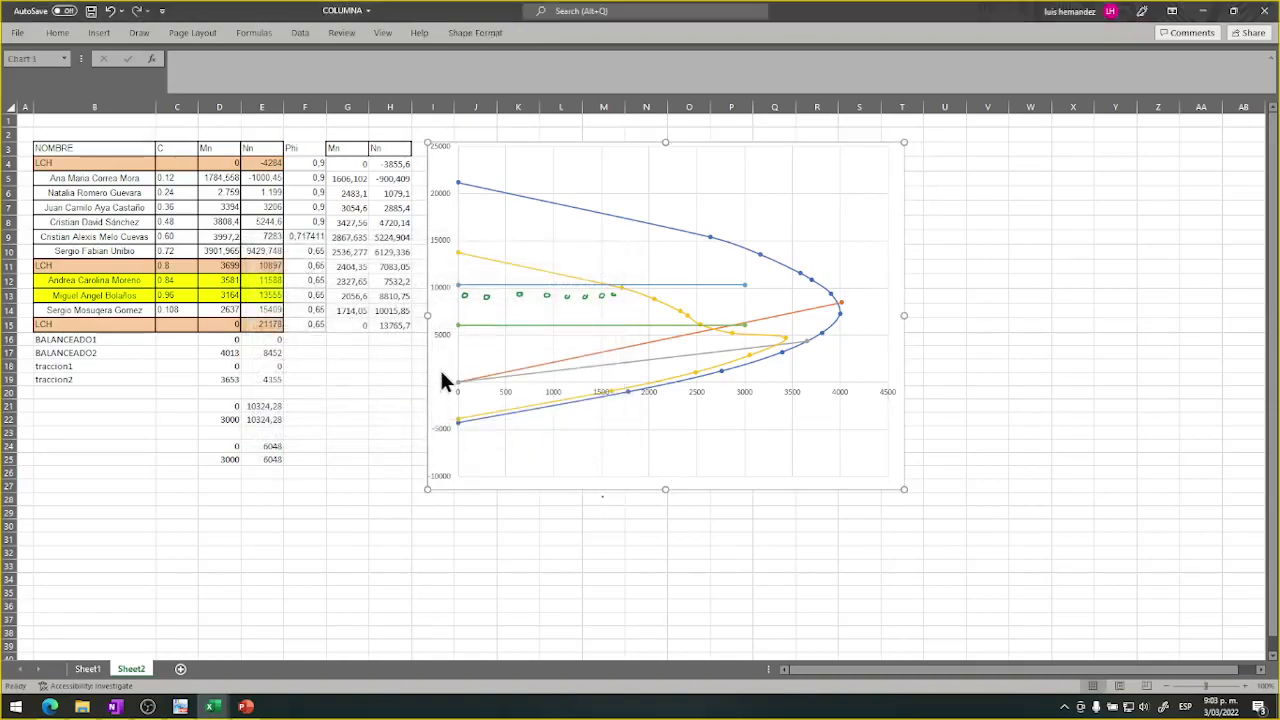
Ink an outline along the ductilidad line and down the vertical axis, then go back to OneNote.
mouse_move(458, 326)
mouse_down()
mouse_move(696, 325)
mouse_move(757, 356)
mouse_move(496, 422)
mouse_up()
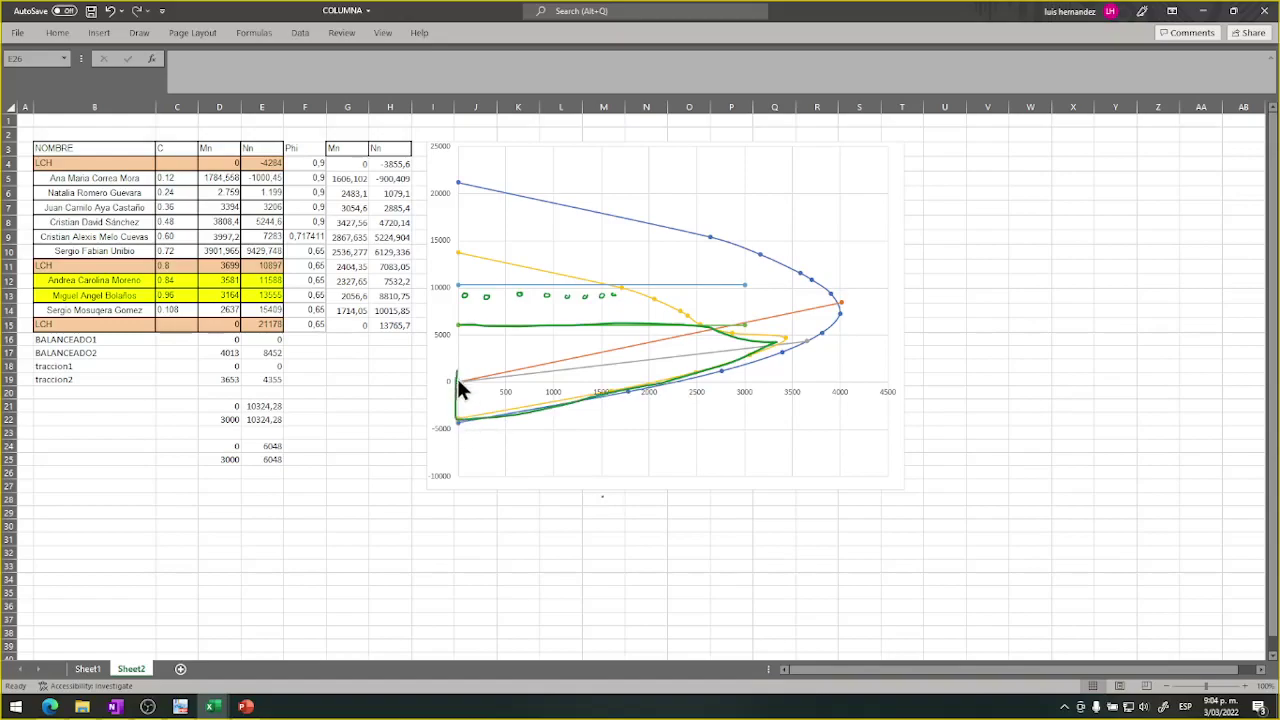
drag(457, 378, 458, 328)
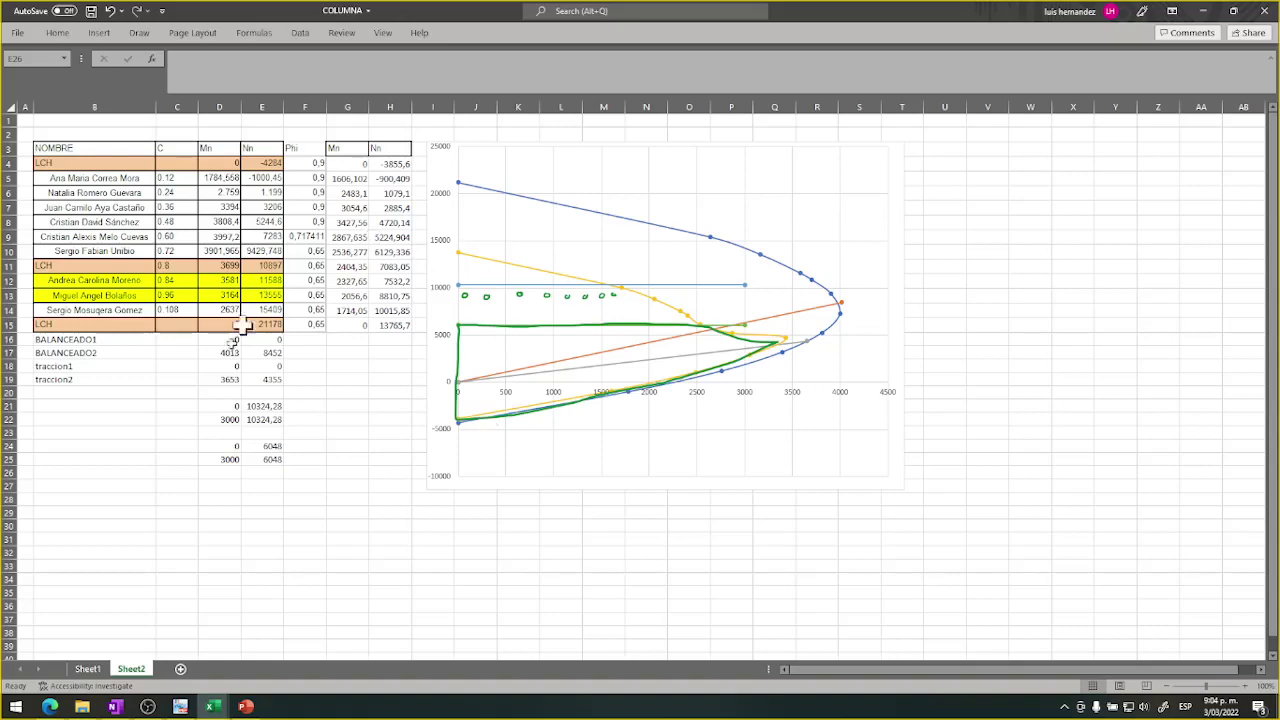
click(114, 706)
Scroll up to the tension and compression calculations, then bring up the PowerPoint lecture.
scroll(331, 523, up, 20)
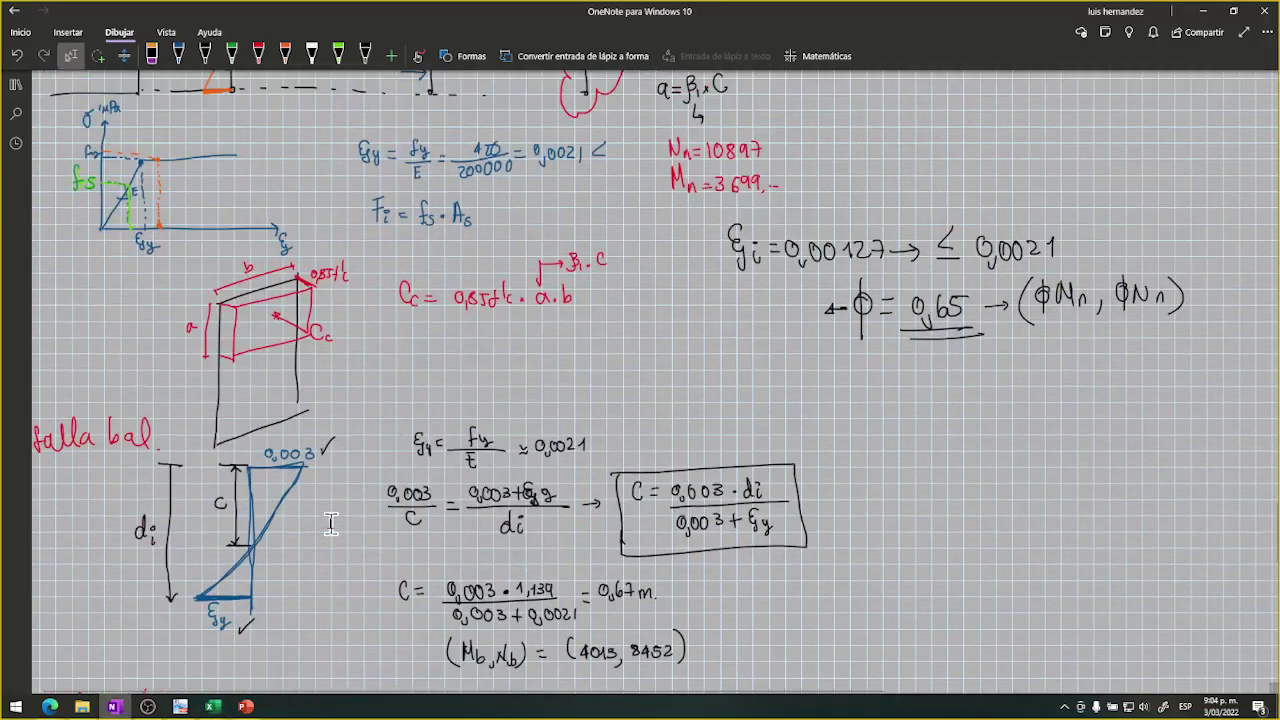
scroll(331, 523, up, 2)
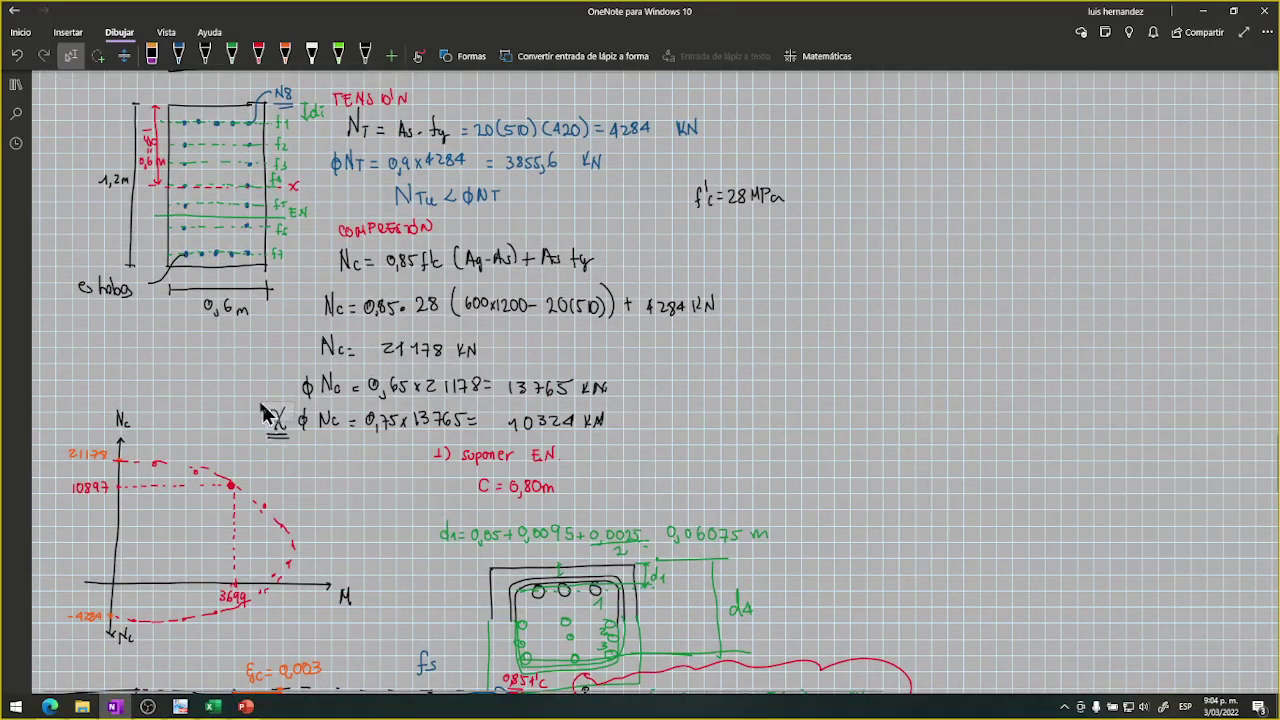
click(256, 707)
scroll(694, 312, up, 6)
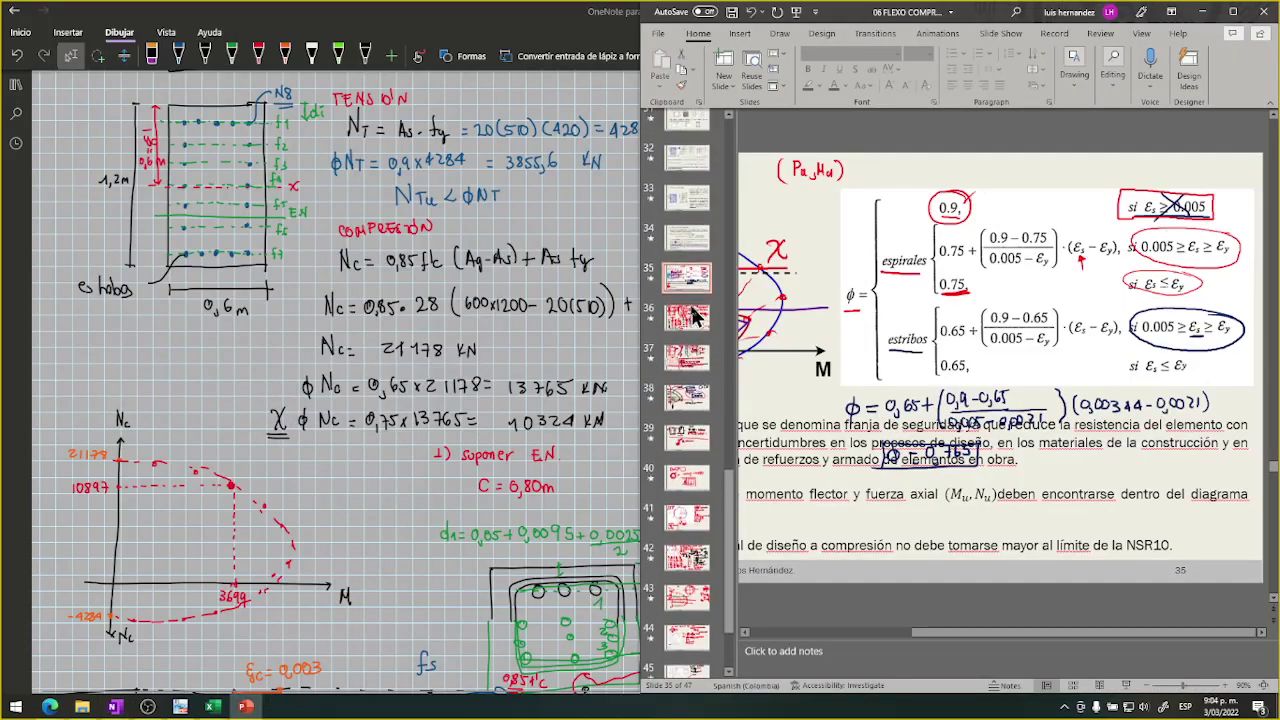
Maximize the lecture deck and browse from slide 27 down to slide 38's interaction curves.
click(697, 288)
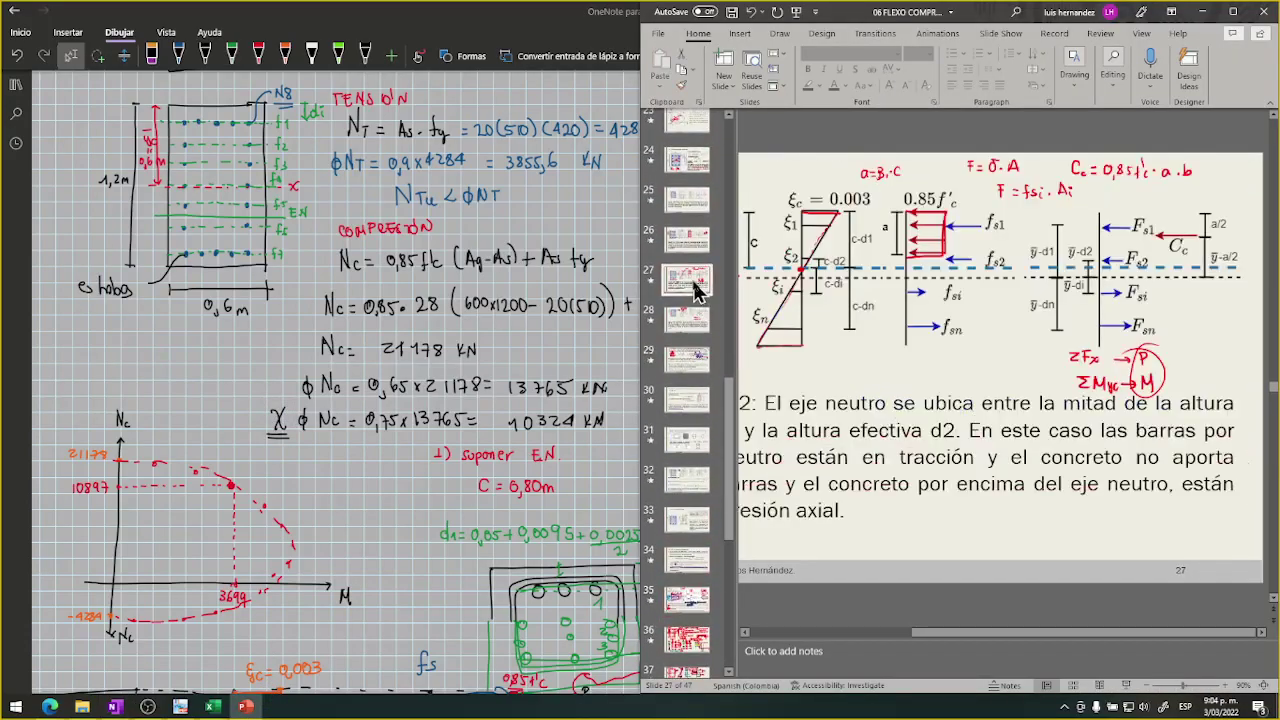
click(1233, 11)
scroll(1061, 153, up, 3)
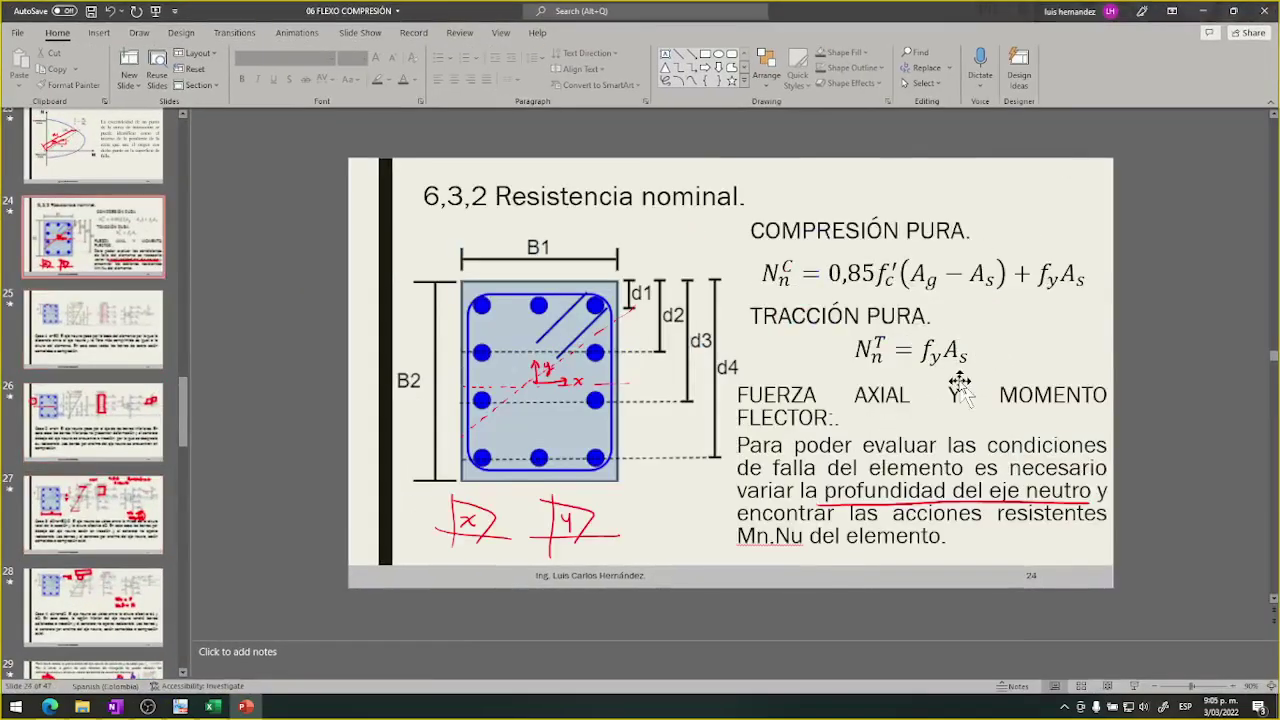
scroll(960, 390, down, 4)
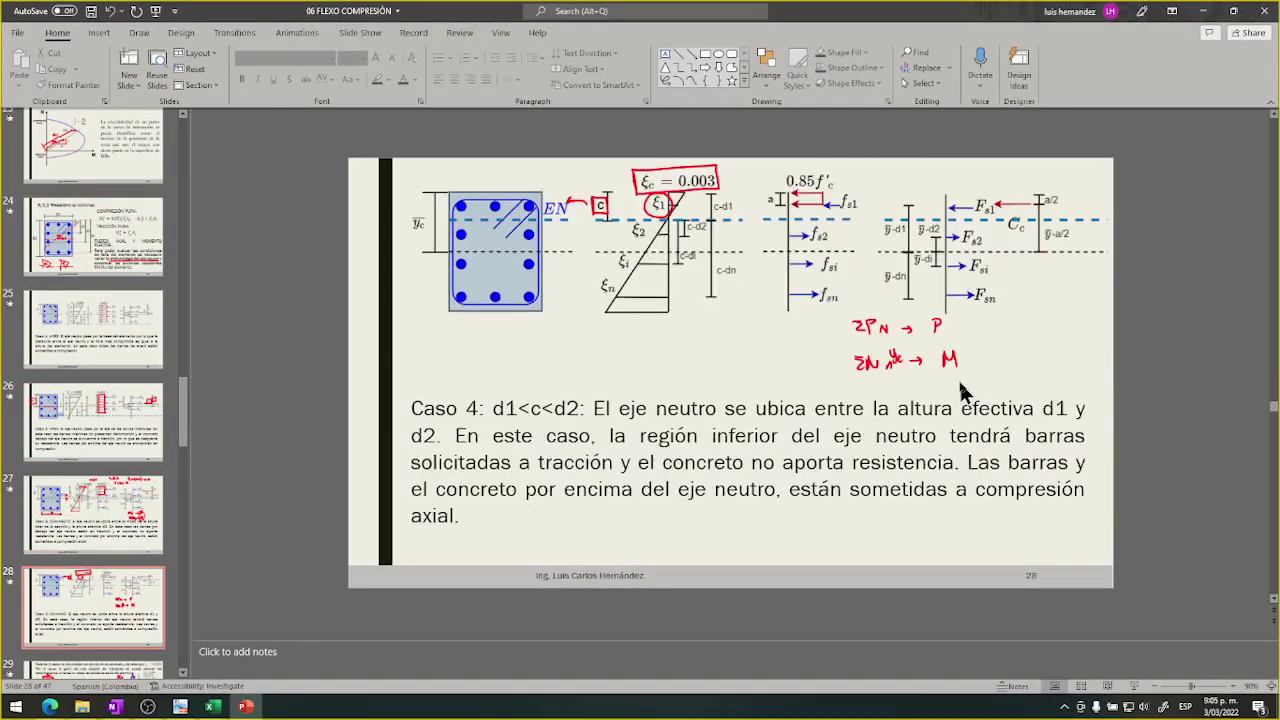
scroll(960, 381, down, 2)
scroll(960, 381, down, 3)
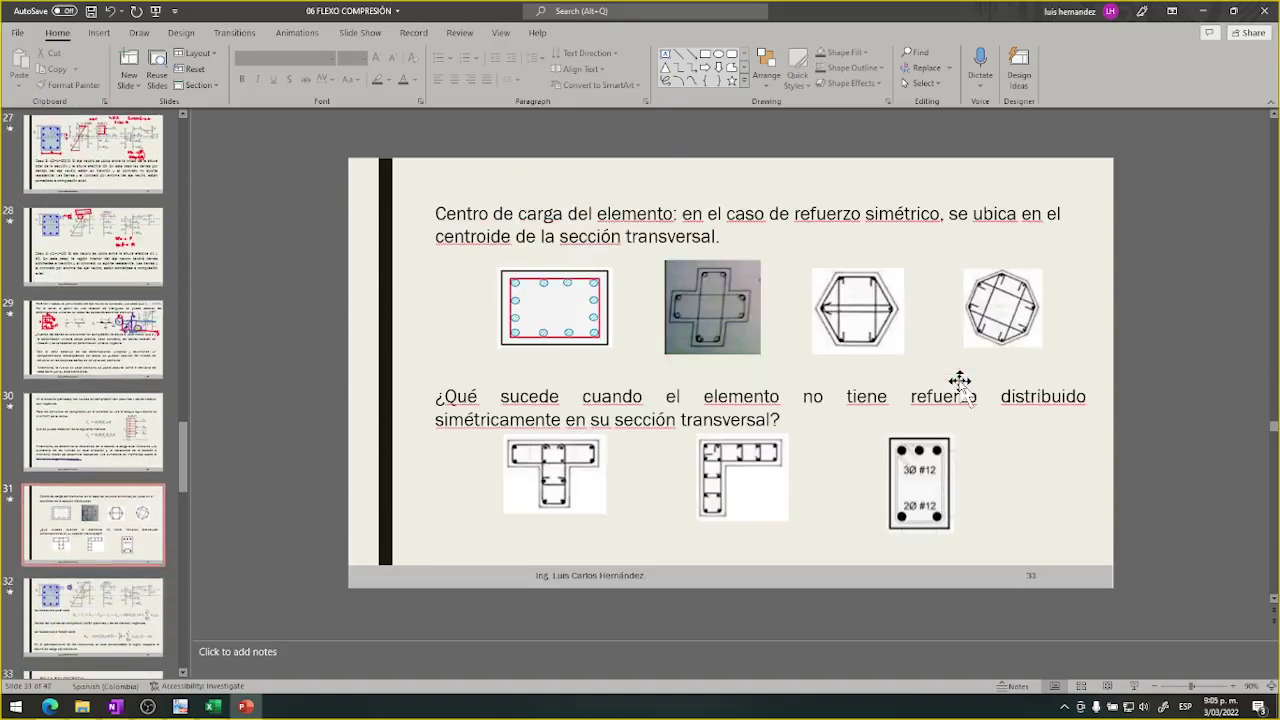
scroll(957, 380, down, 2)
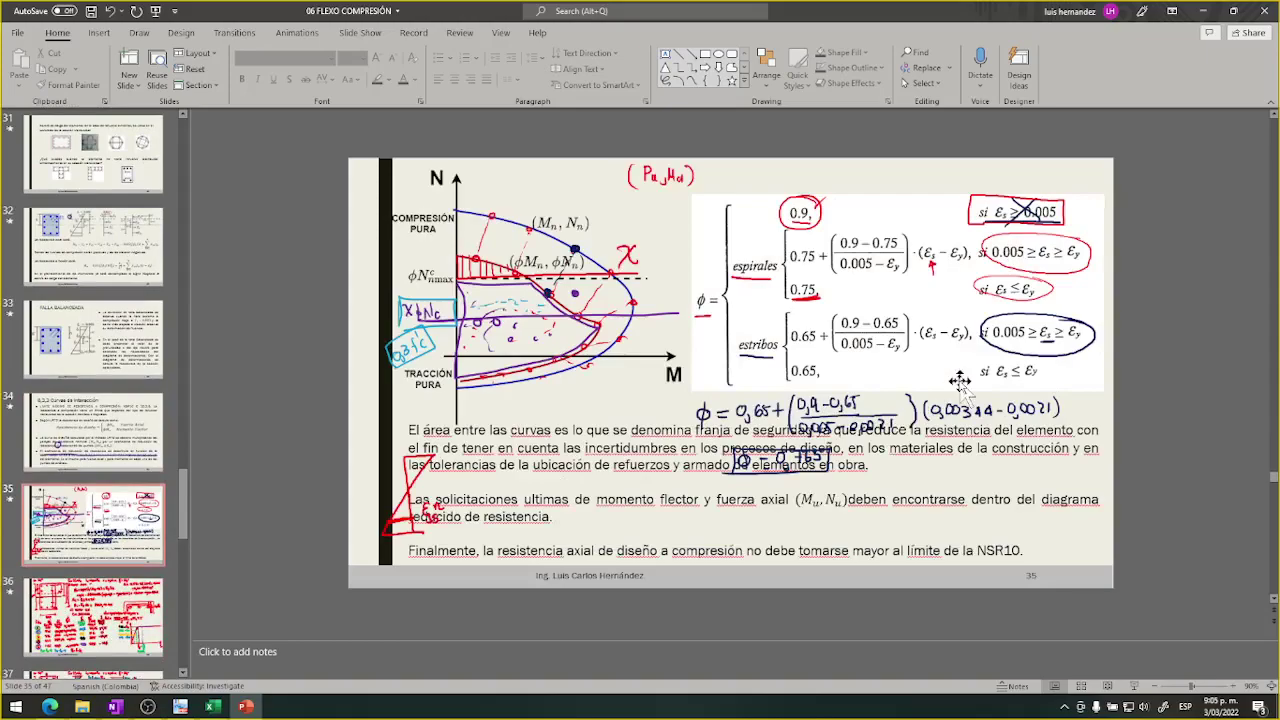
click(115, 640)
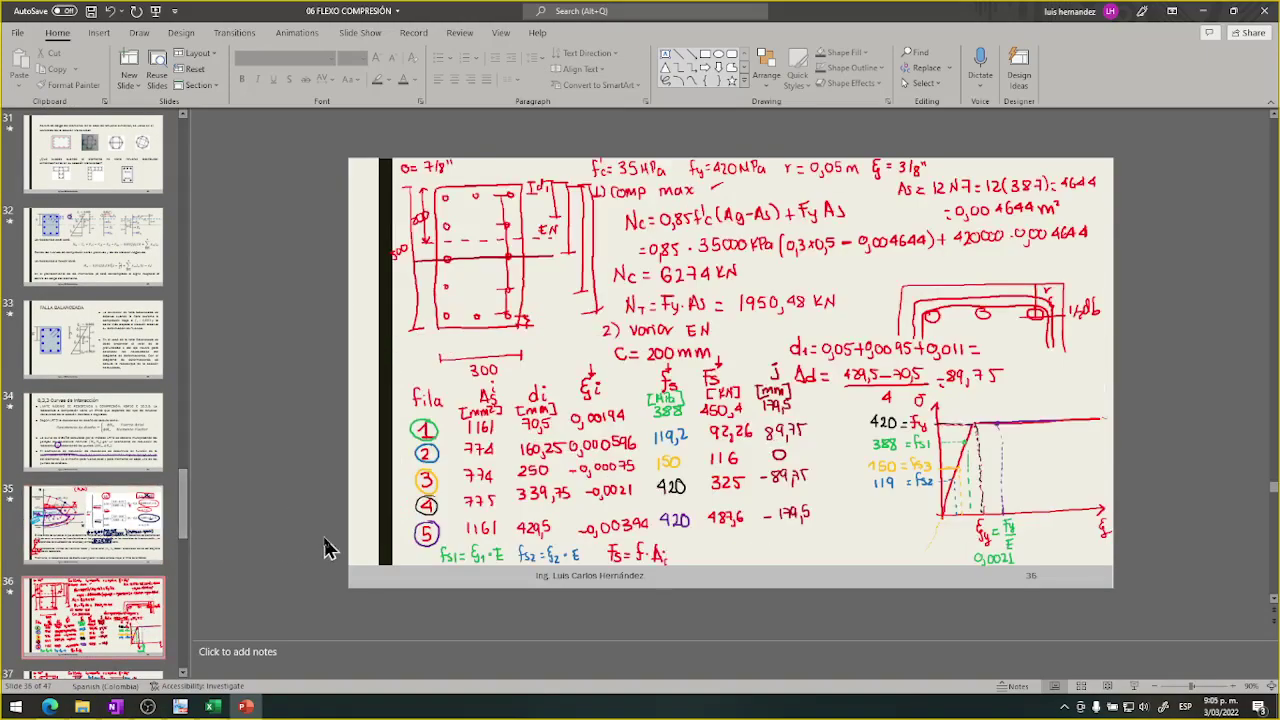
scroll(325, 548, down, 1)
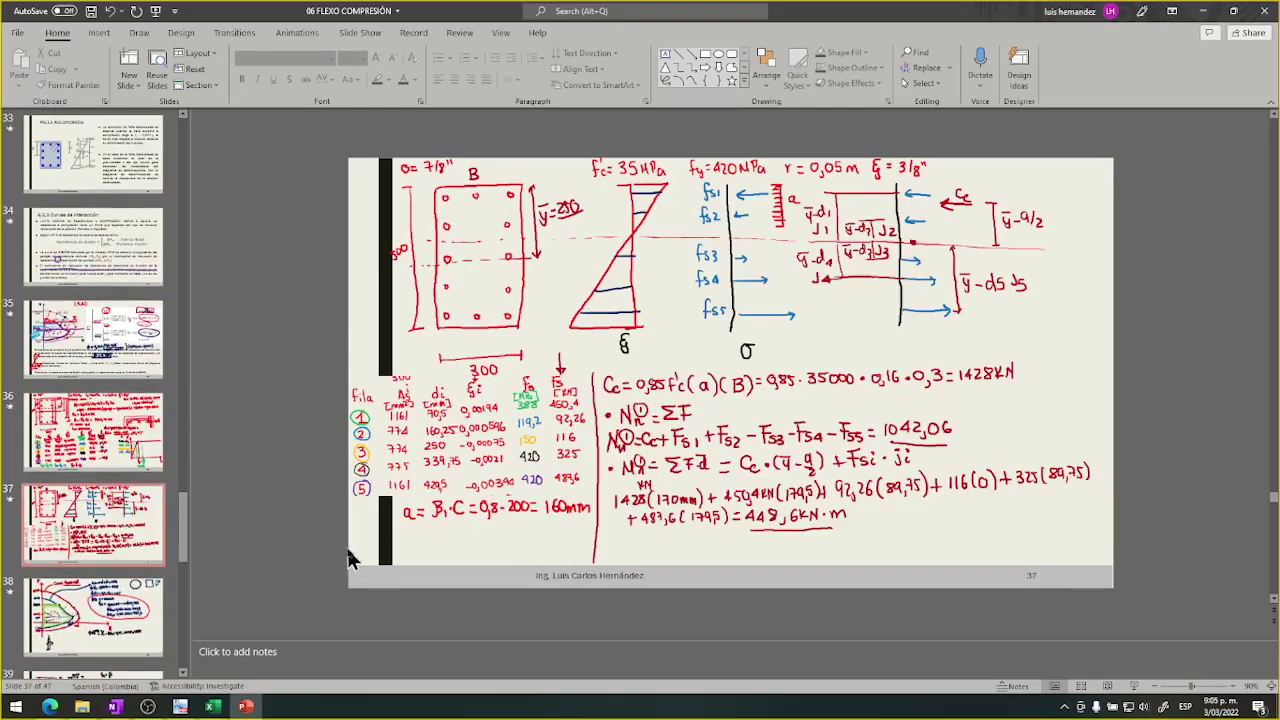
scroll(350, 558, down, 1)
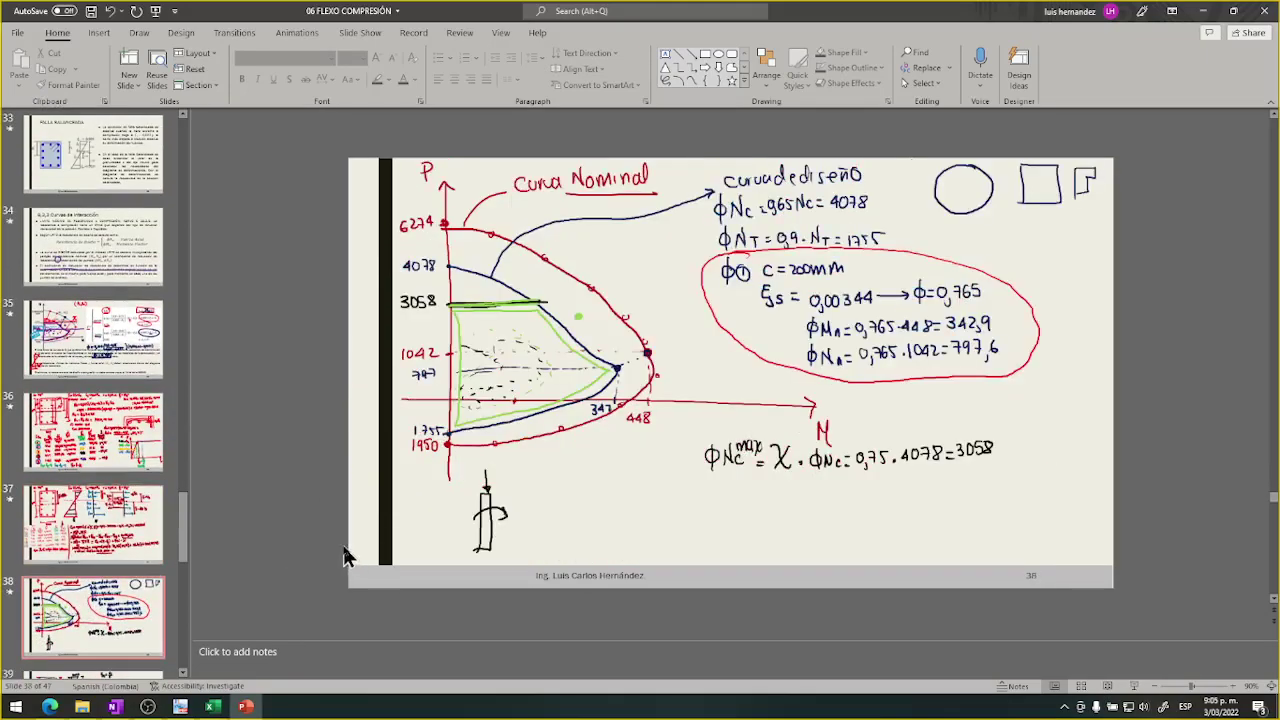
scroll(183, 676, down, 5)
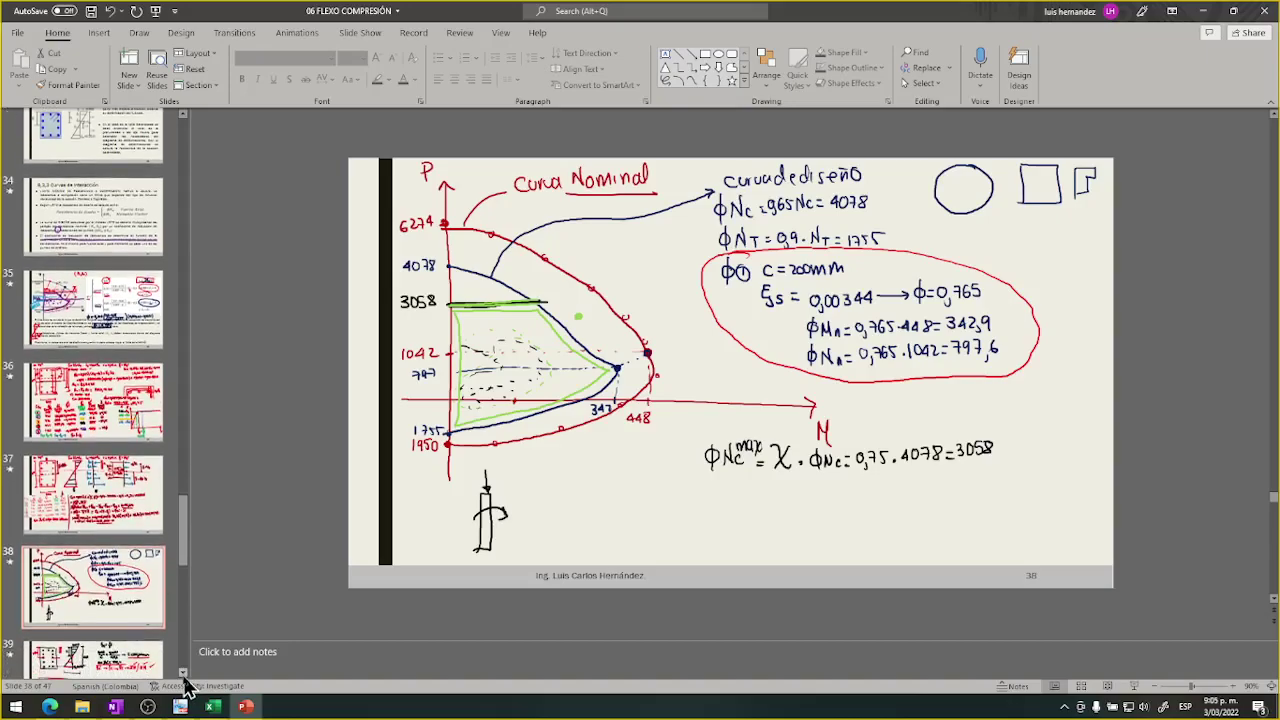
Move the thumbnail pane up to slide 14 with the ϕNc design formula.
scroll(184, 680, down, 4)
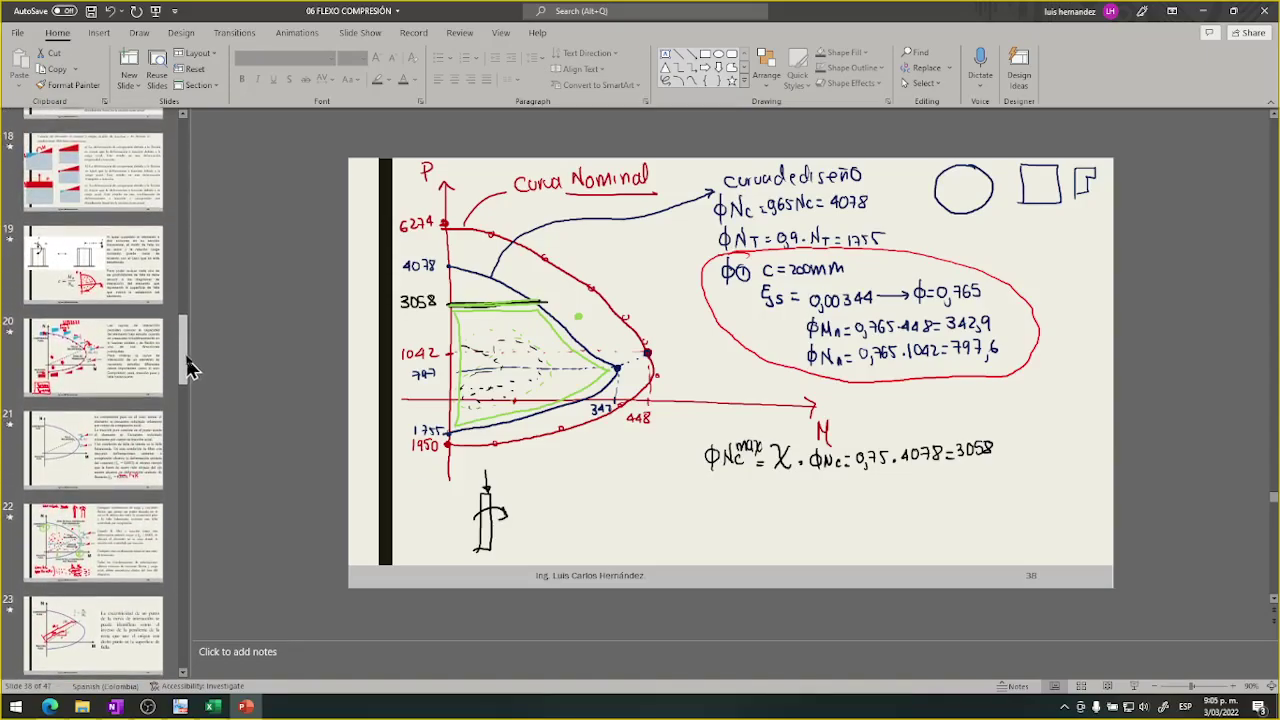
drag(190, 368, 197, 334)
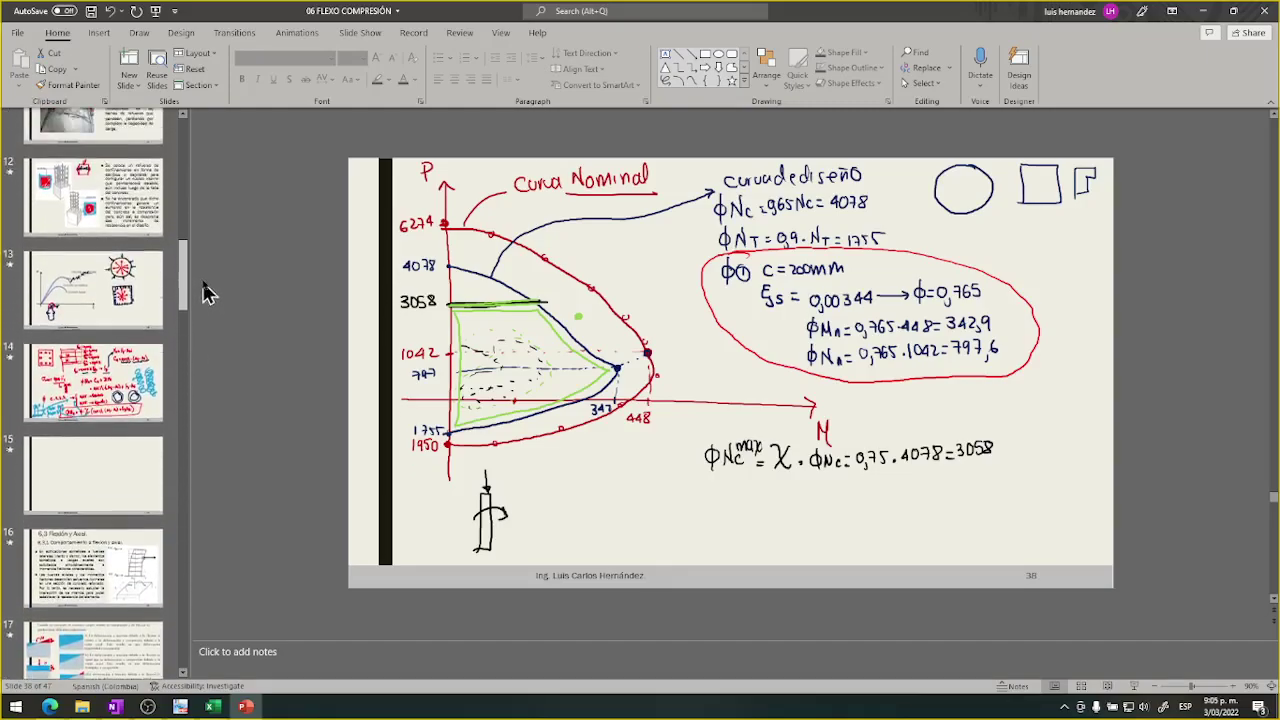
drag(208, 278, 218, 250)
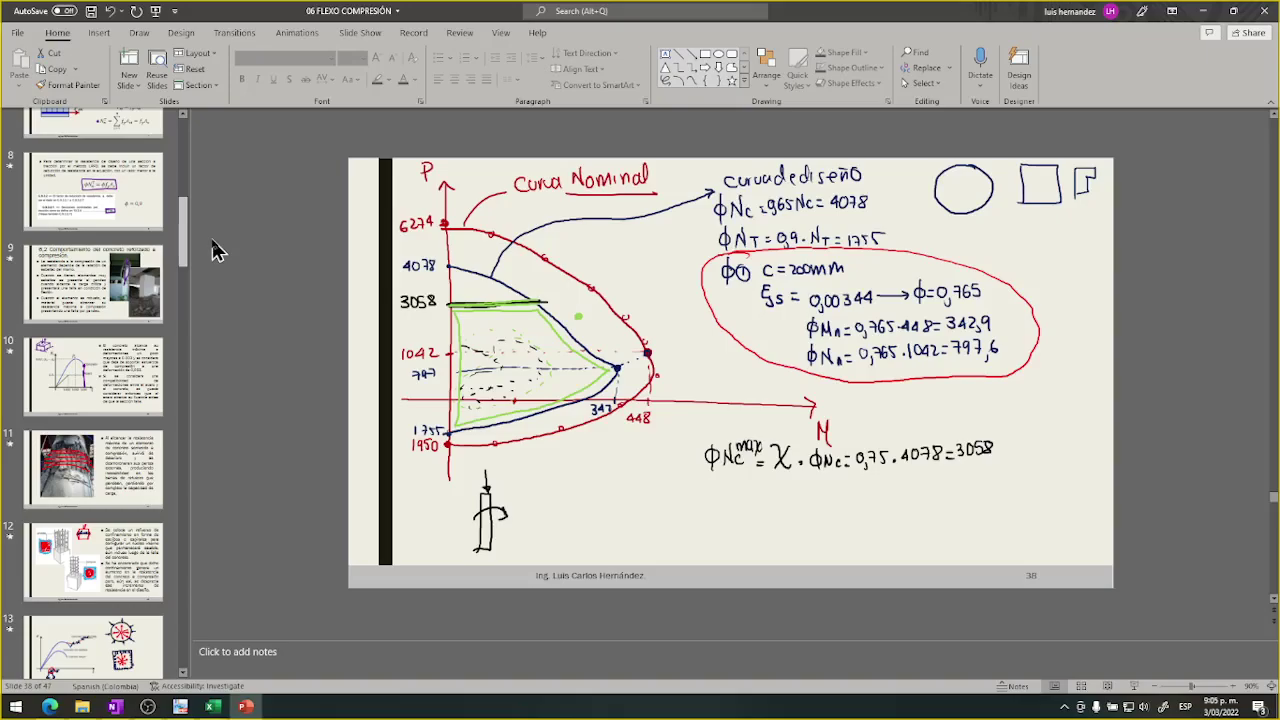
drag(218, 250, 221, 287)
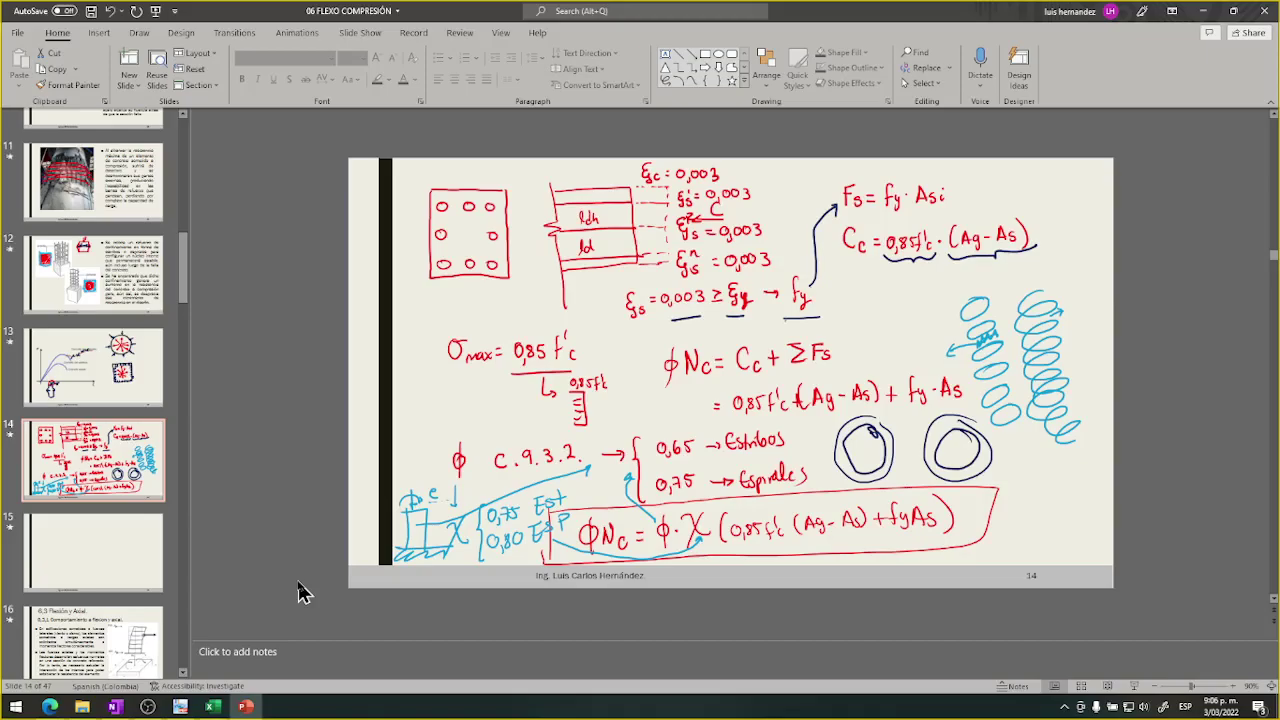
Check the axial maximum note in OneNote, then return to the COLUMNA workbook.
click(245, 707)
scroll(705, 368, down, 20)
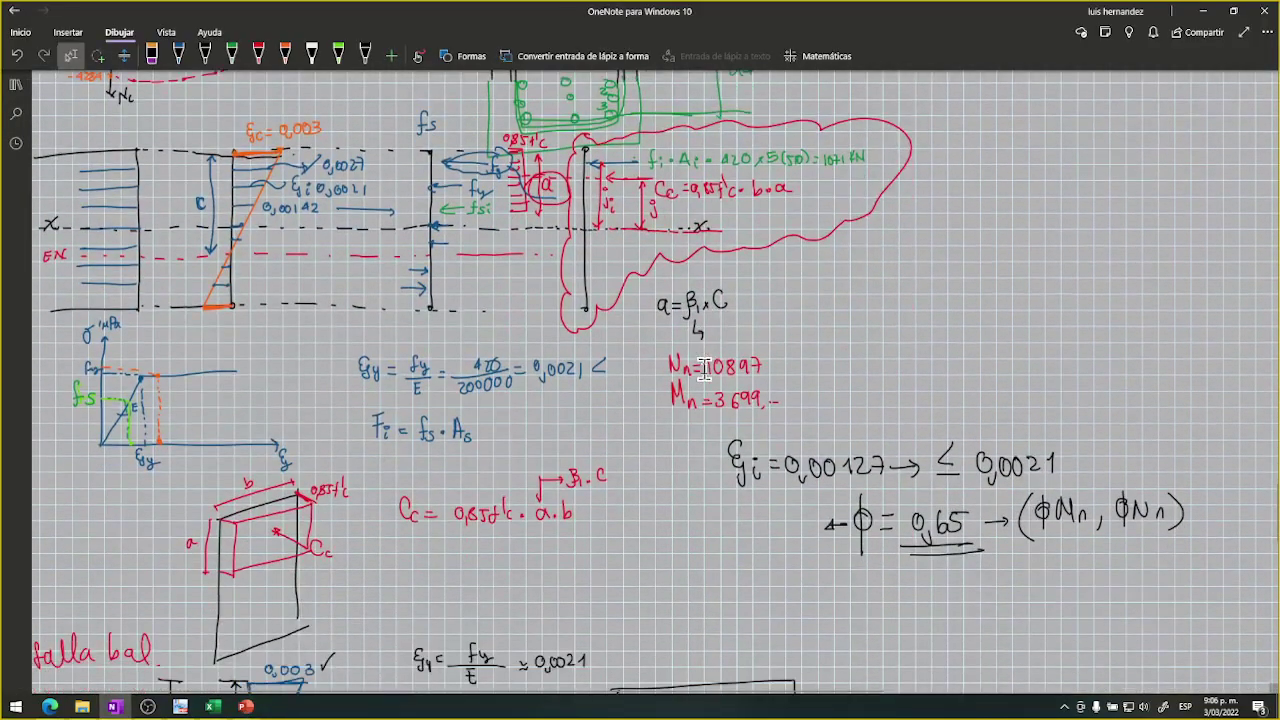
scroll(705, 368, up, 1)
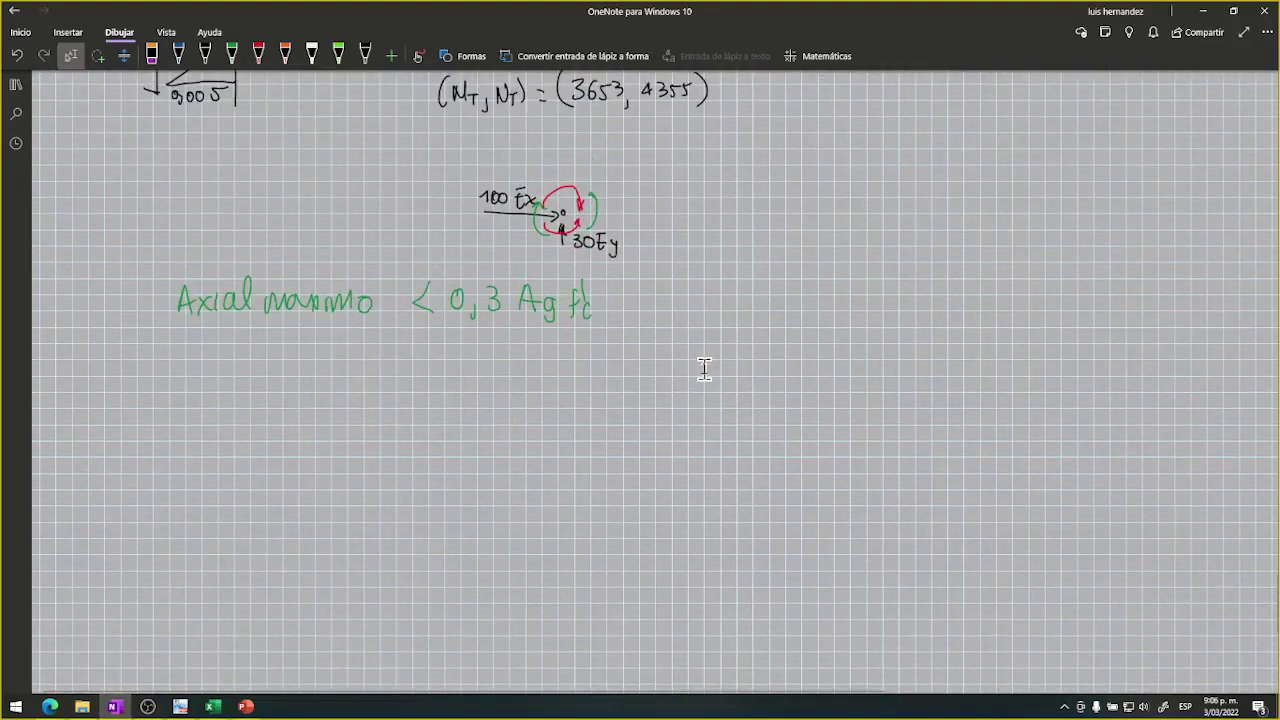
mouse_move(225, 708)
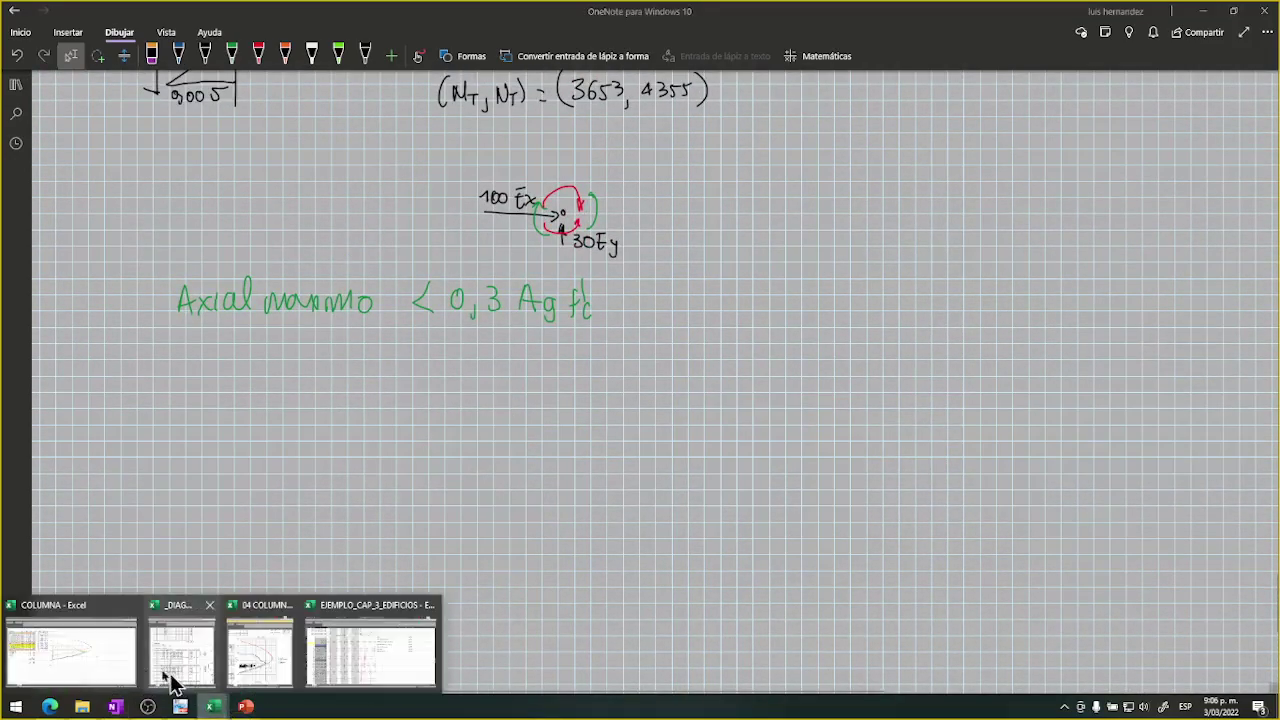
click(166, 668)
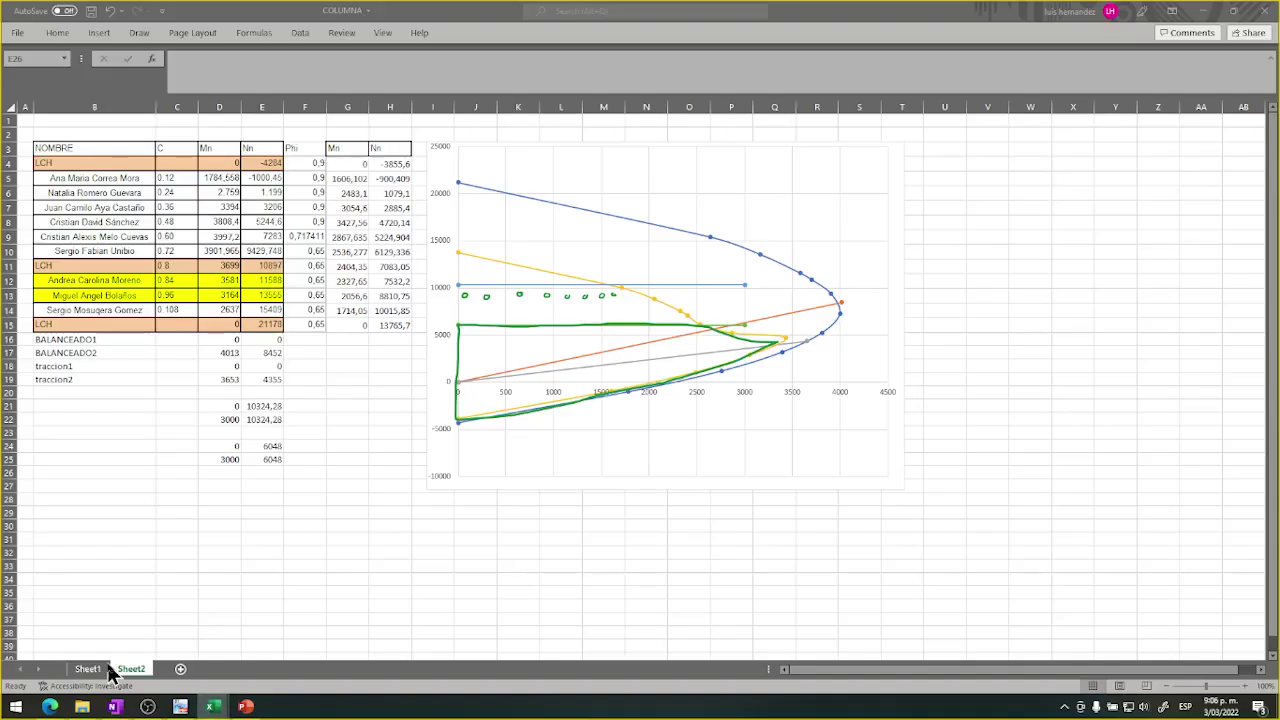
Delete the green ink outline from the interaction chart.
click(576, 397)
key(Delete)
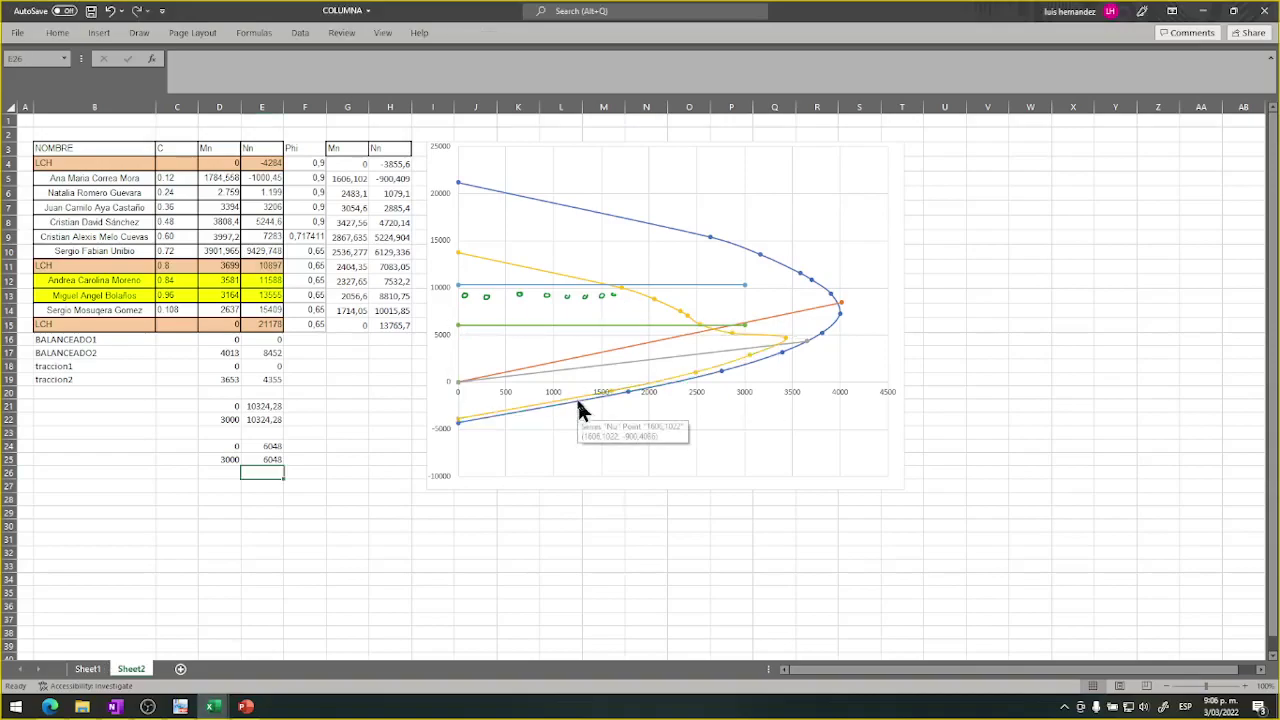
click(970, 372)
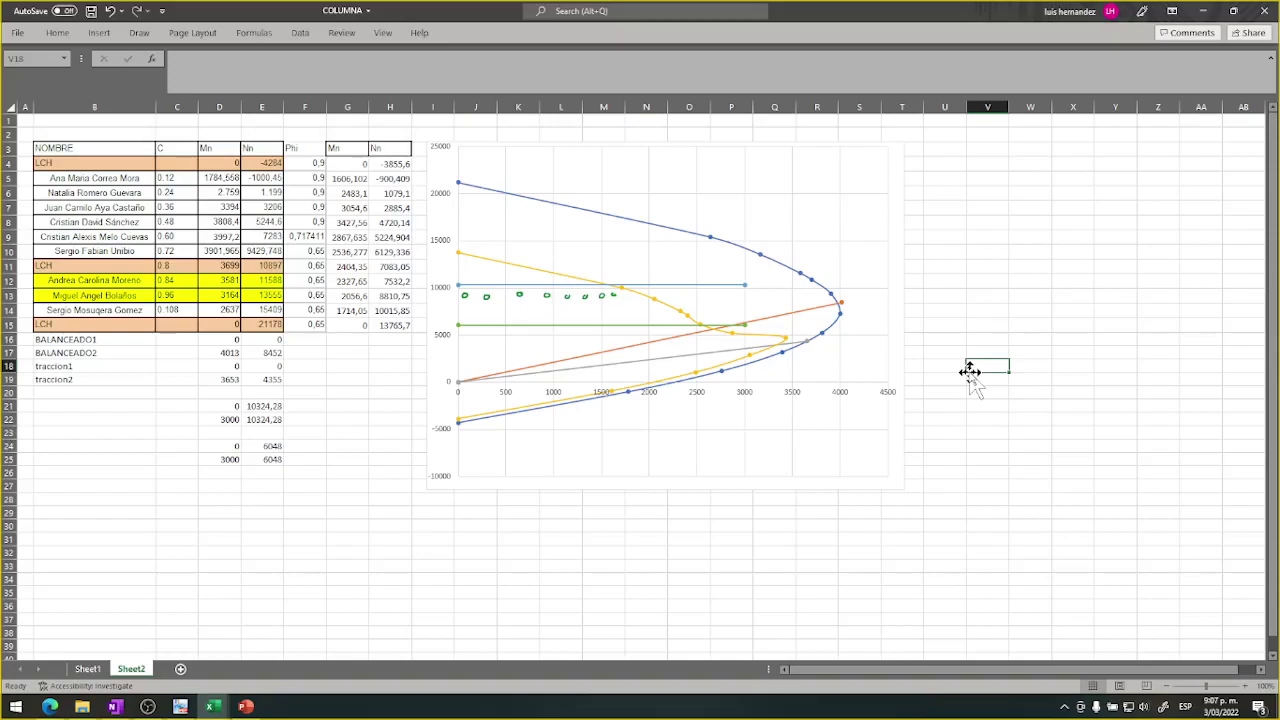
Glance at the OneNote notes, then bring PowerPoint back on slide 14.
click(114, 706)
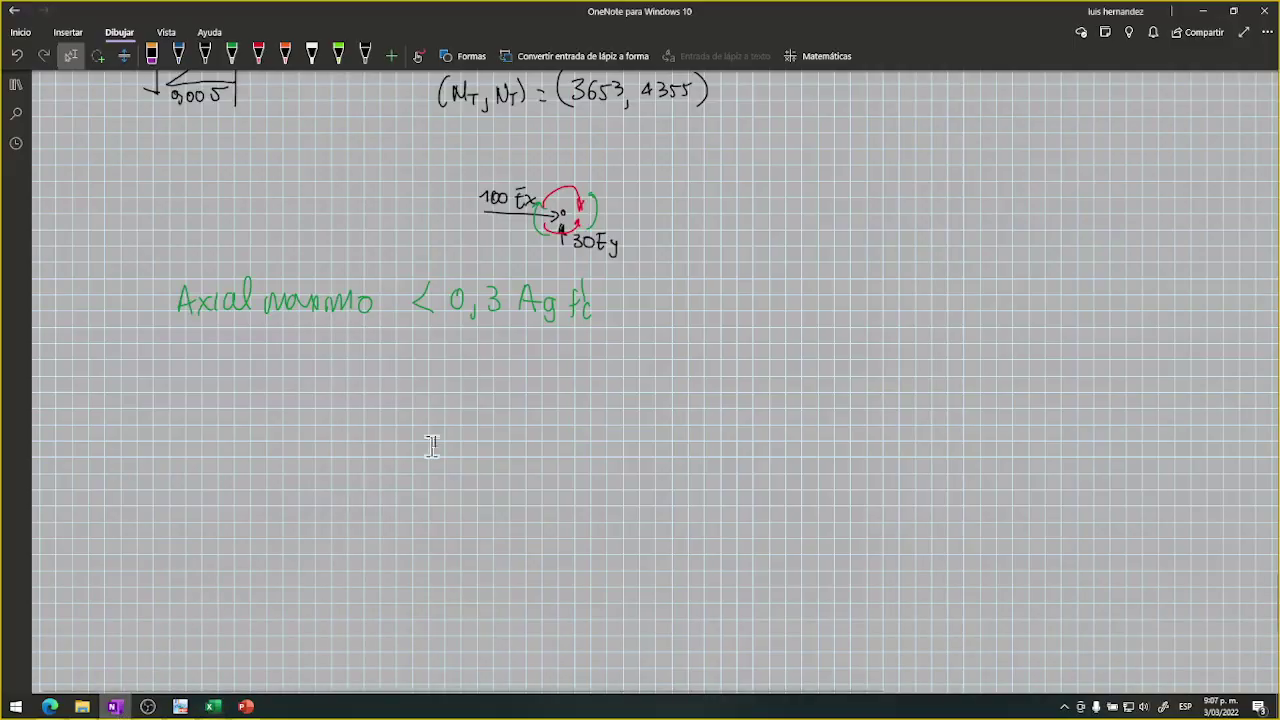
scroll(443, 441, up, 2)
scroll(440, 436, down, 6)
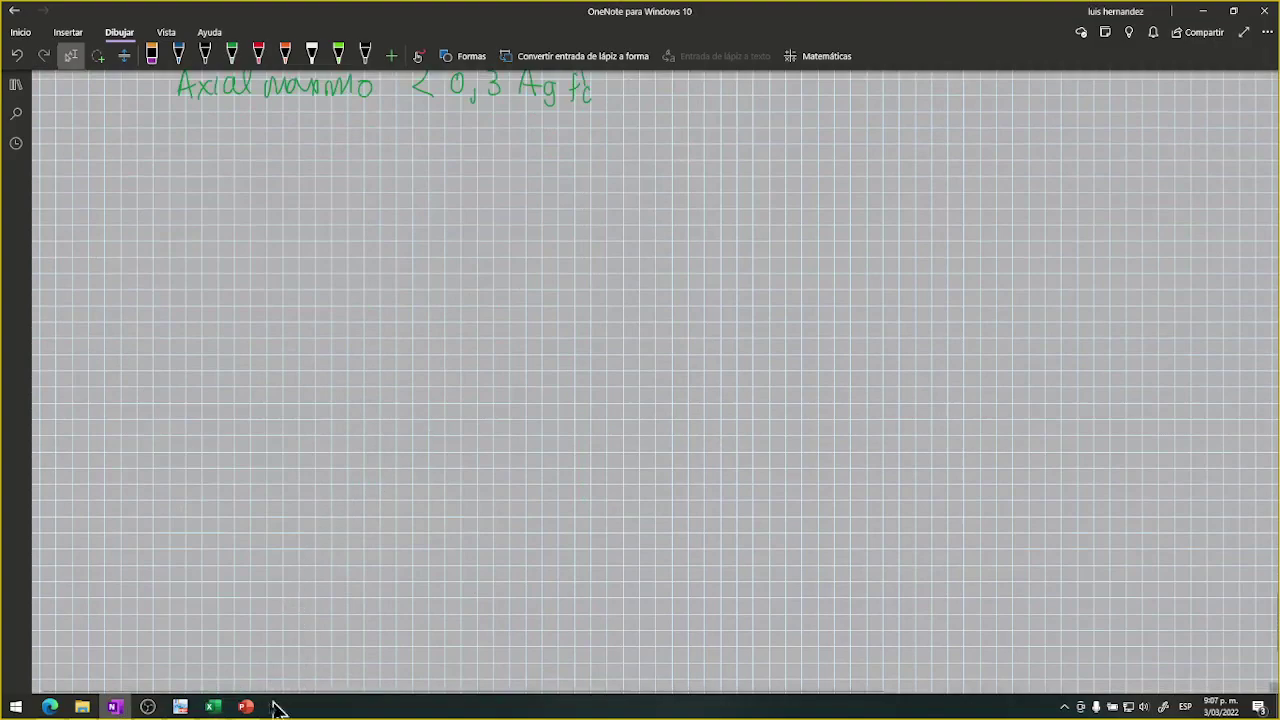
click(256, 707)
scroll(111, 443, down, 10)
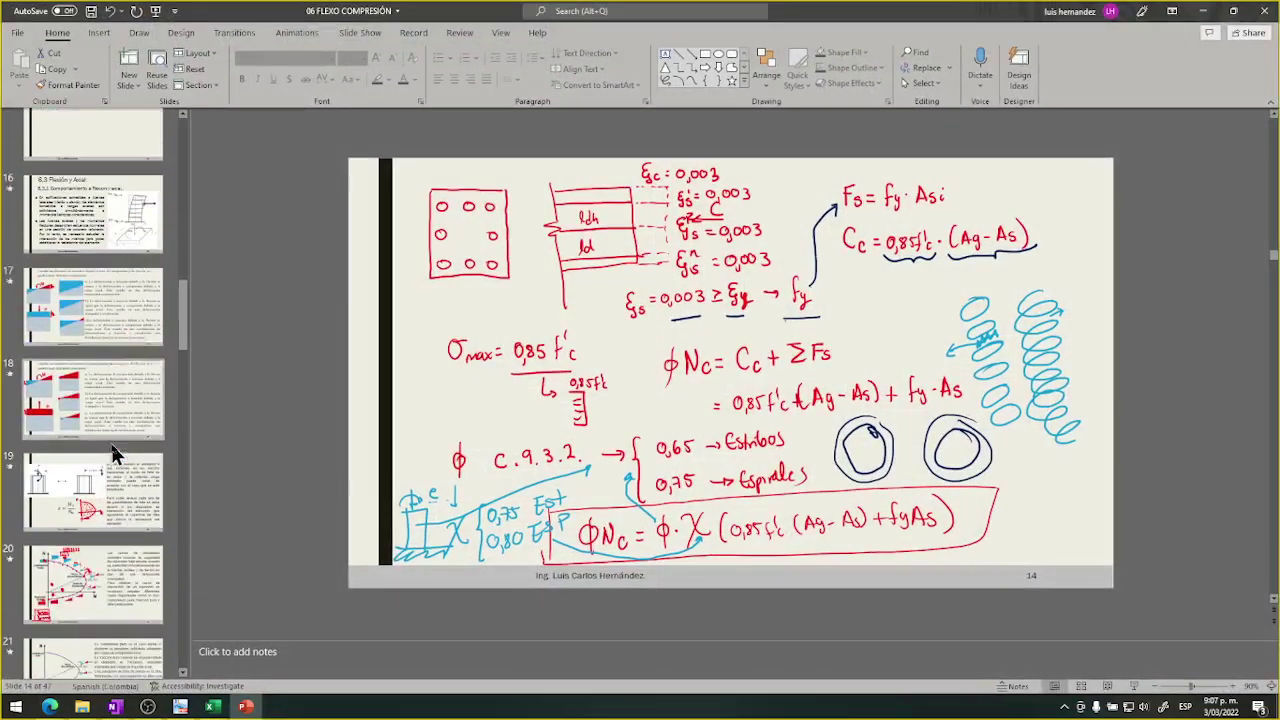
View slides 35 and 38 on the strength reduction factor and design curves.
scroll(113, 452, down, 8)
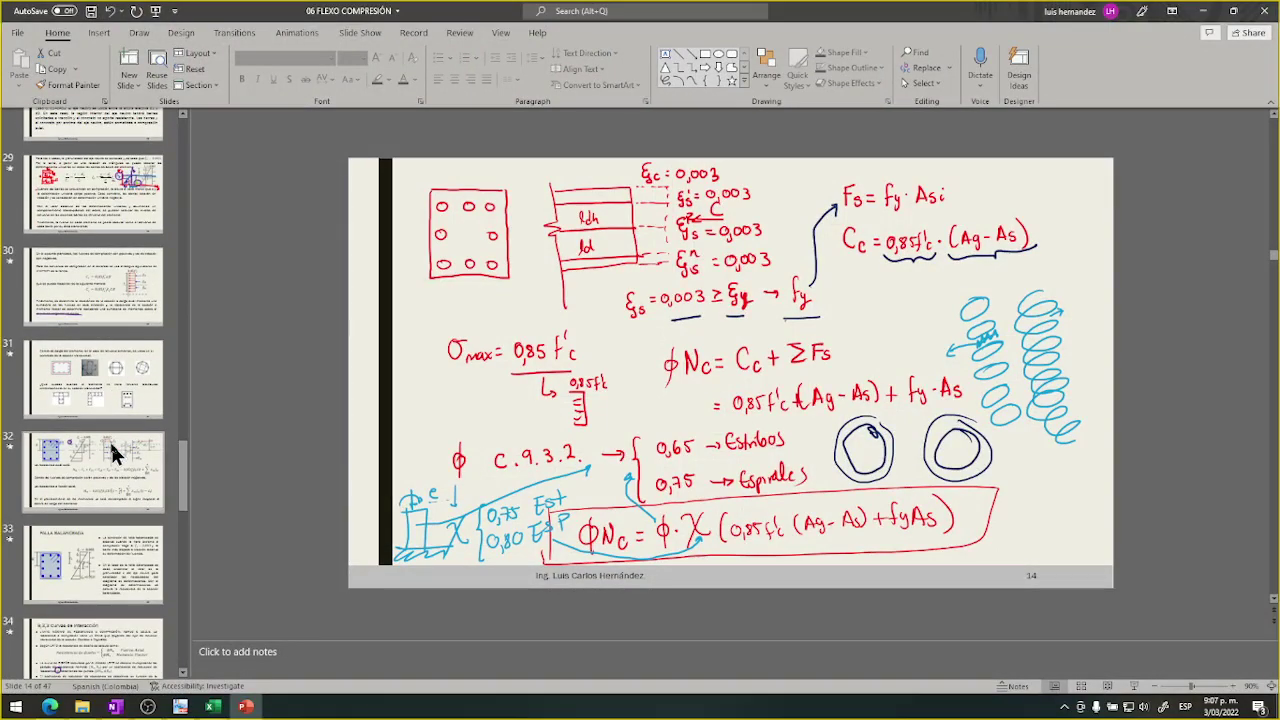
scroll(112, 448, down, 3)
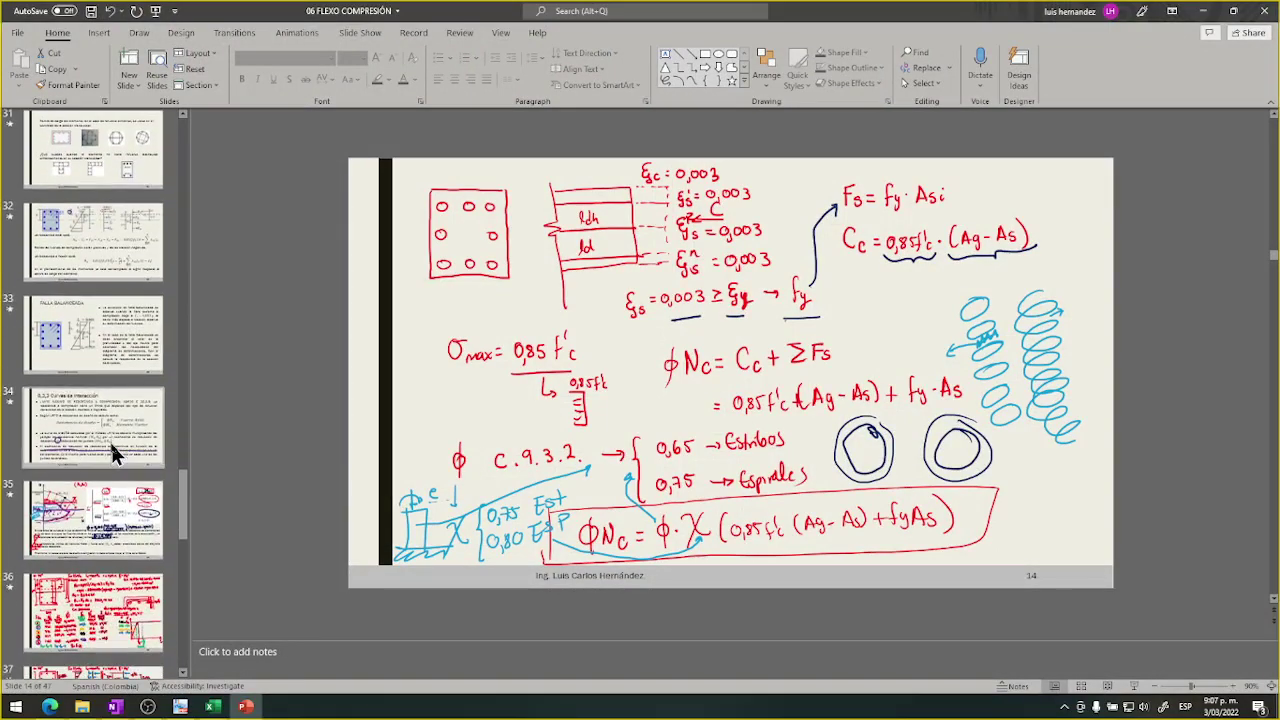
scroll(113, 452, down, 3)
click(113, 452)
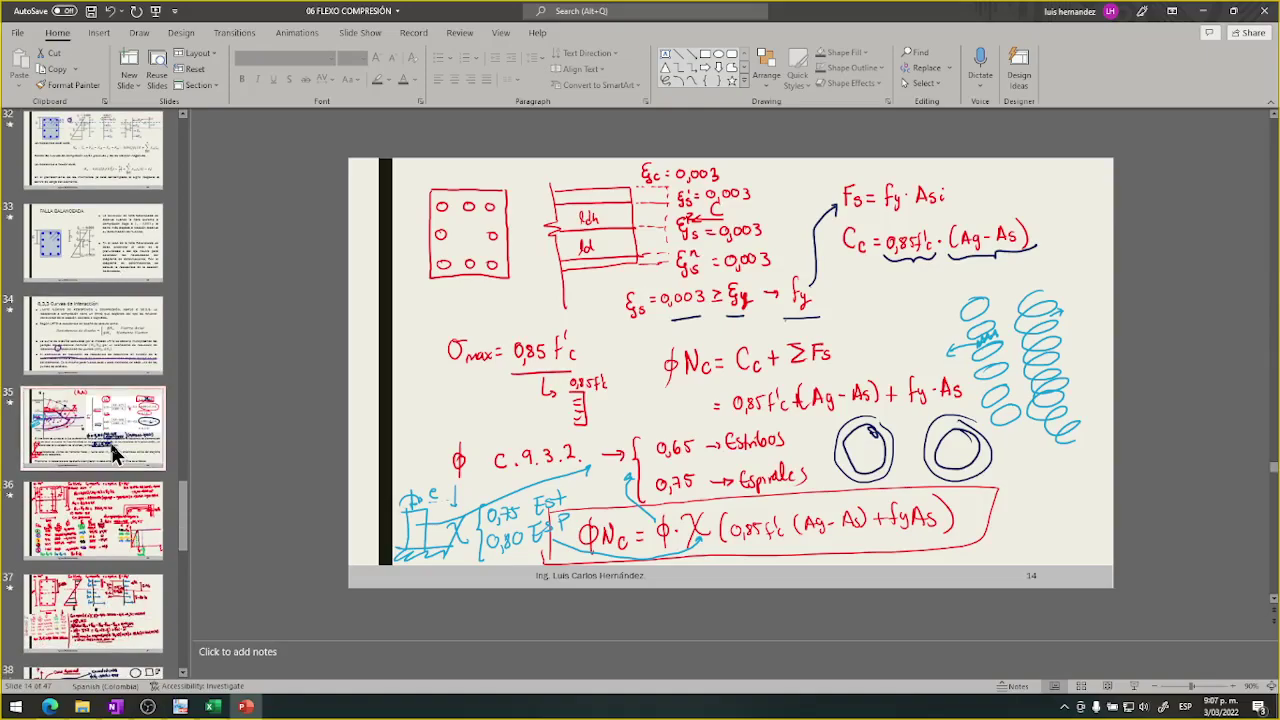
scroll(115, 453, down, 3)
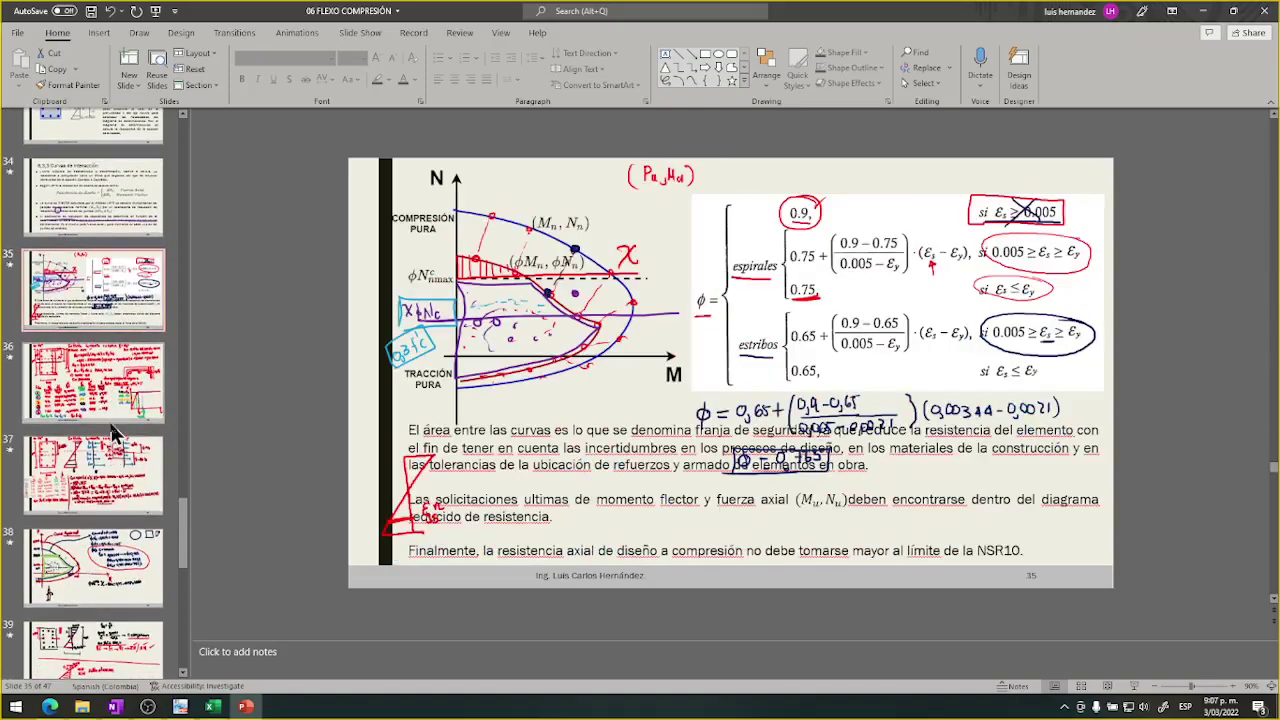
click(140, 563)
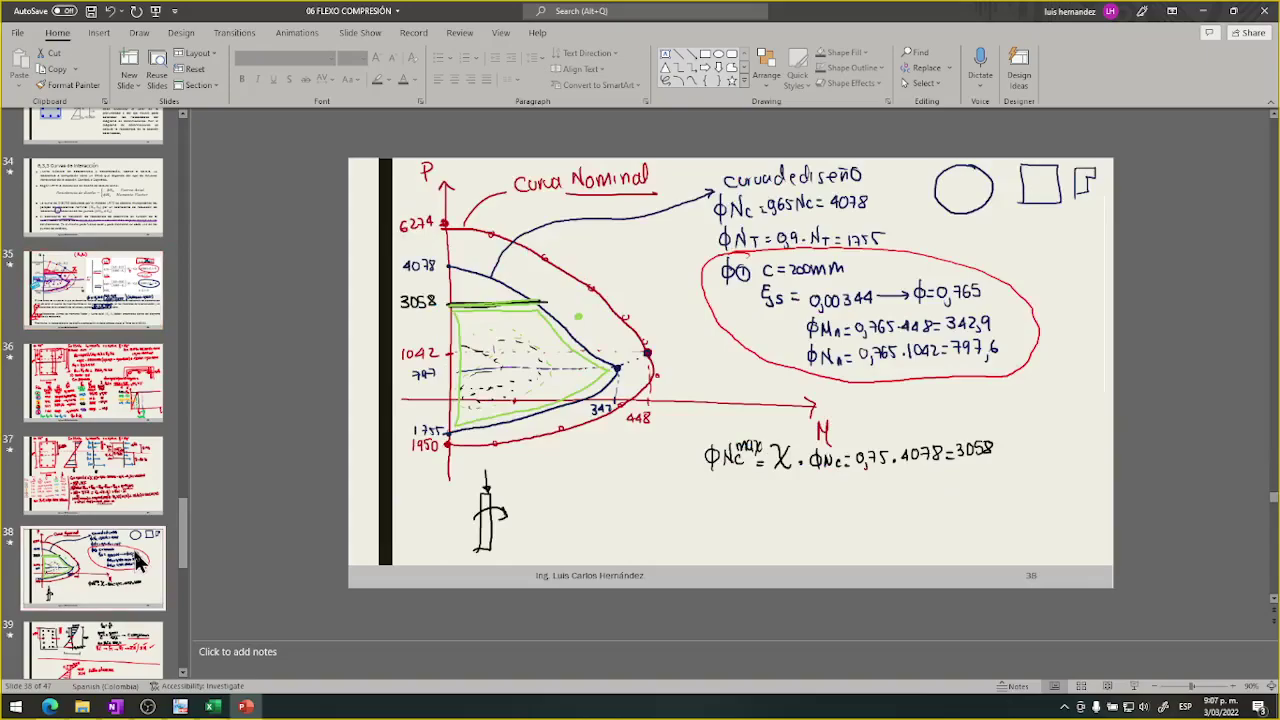
View slides 39 and 40, then go back to slide 31 on section load centre.
scroll(137, 560, down, 5)
click(107, 452)
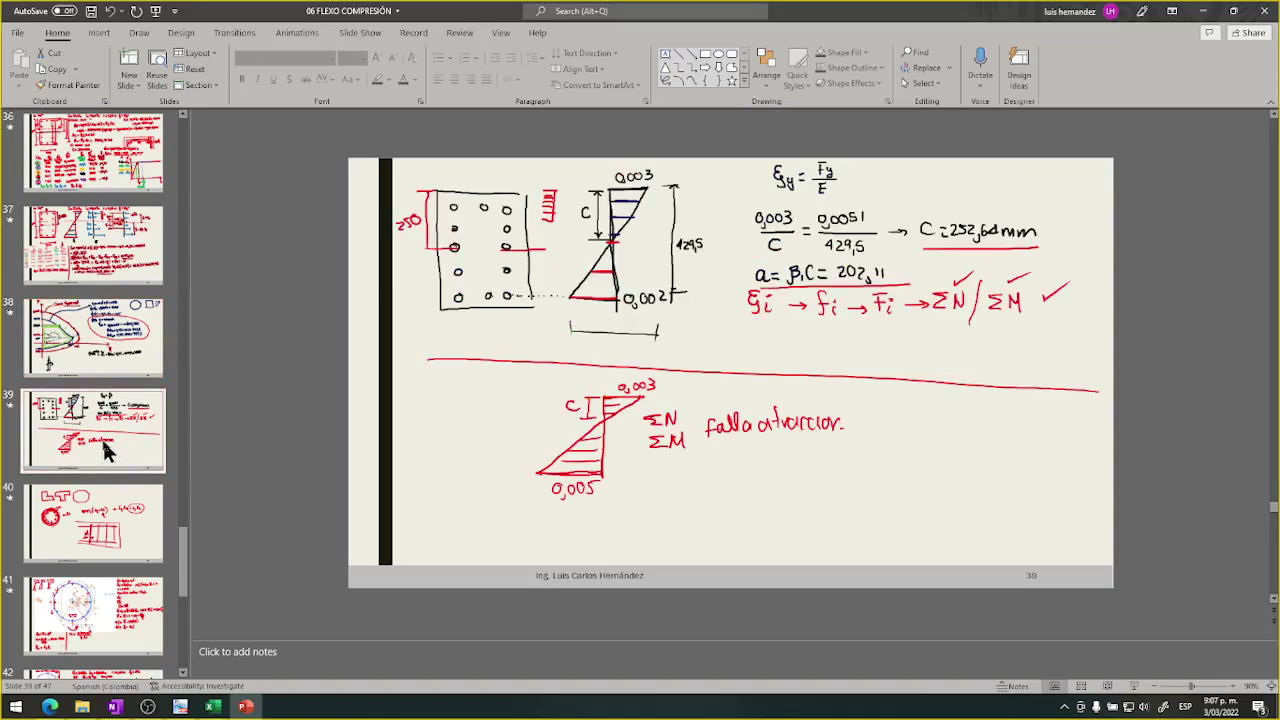
click(117, 512)
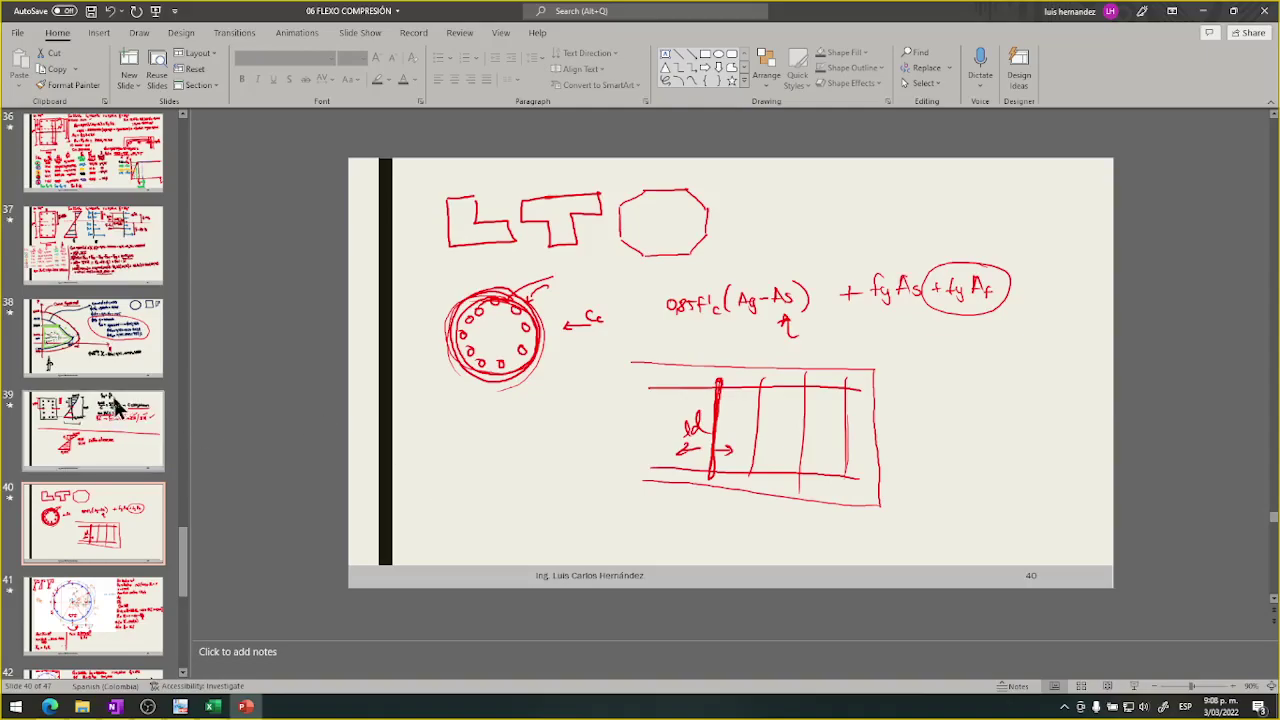
scroll(113, 400, up, 7)
click(105, 348)
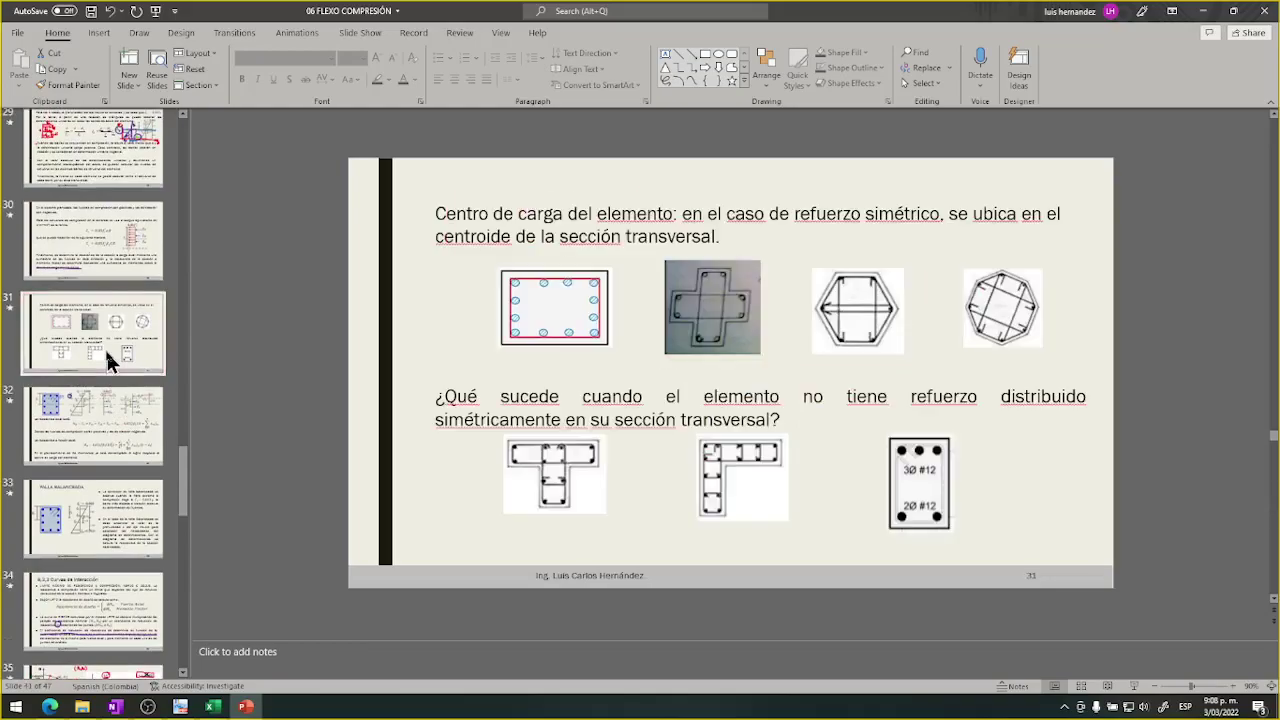
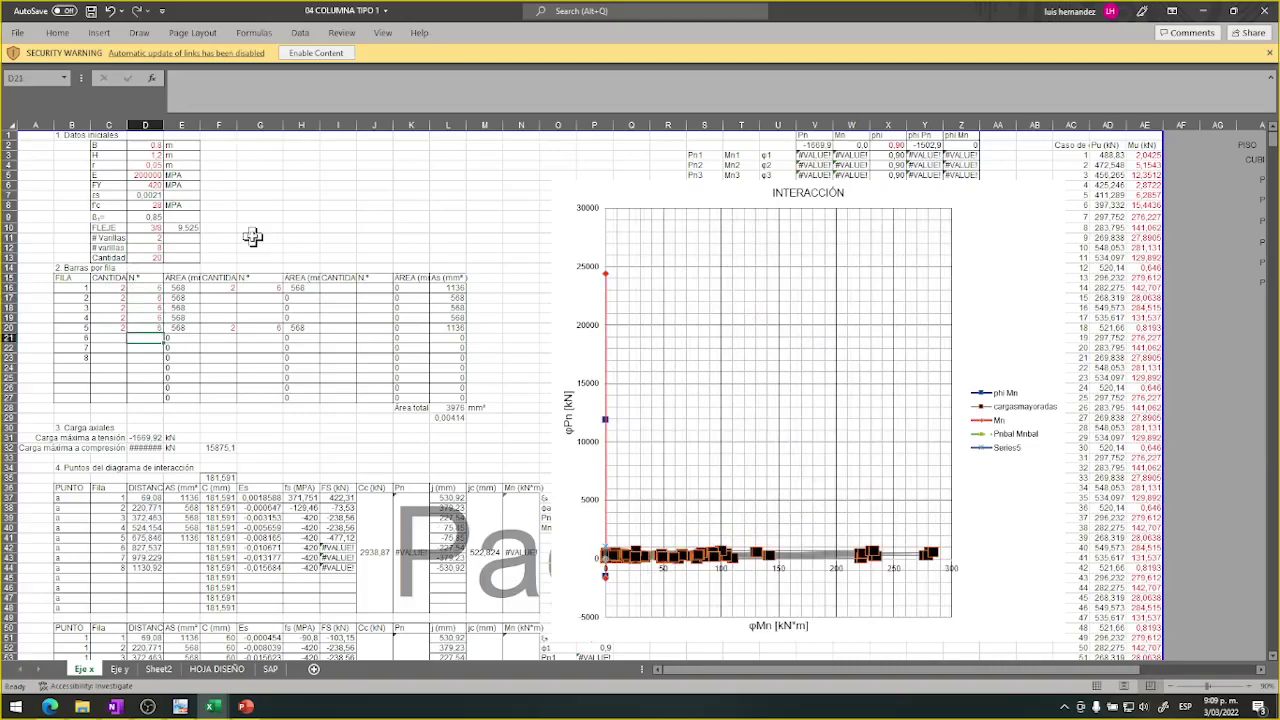
Give bar rows 6, 7 and 8 two #6 bars each.
text(6)
key(Return)
text(6)
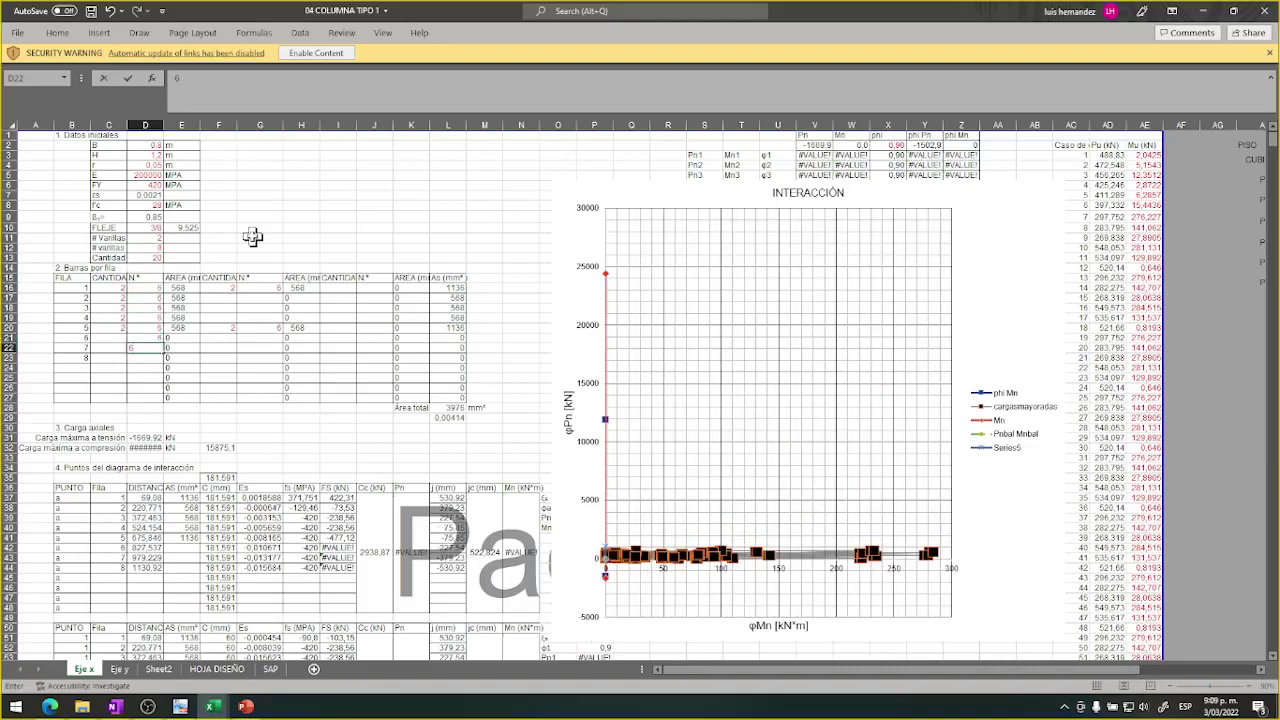
key(Return)
text(6)
key(Left)
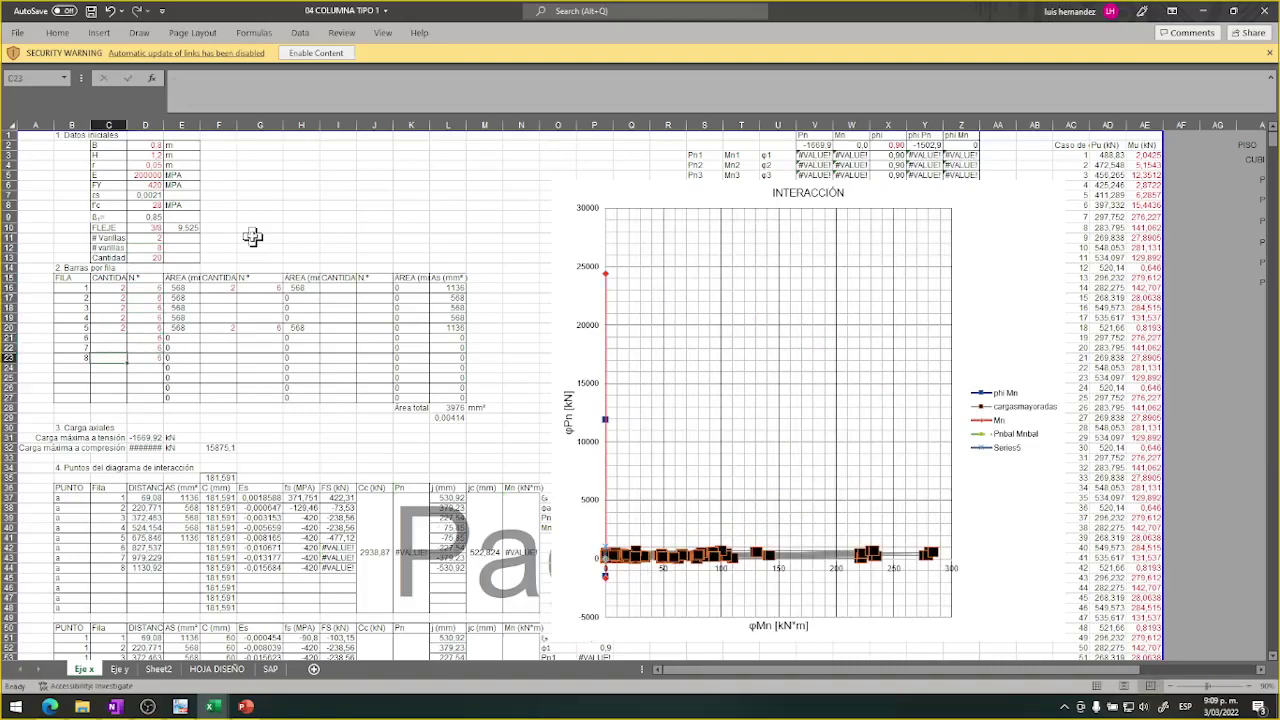
text(2)
key(Up)
text(2)
key(Up)
text(2)
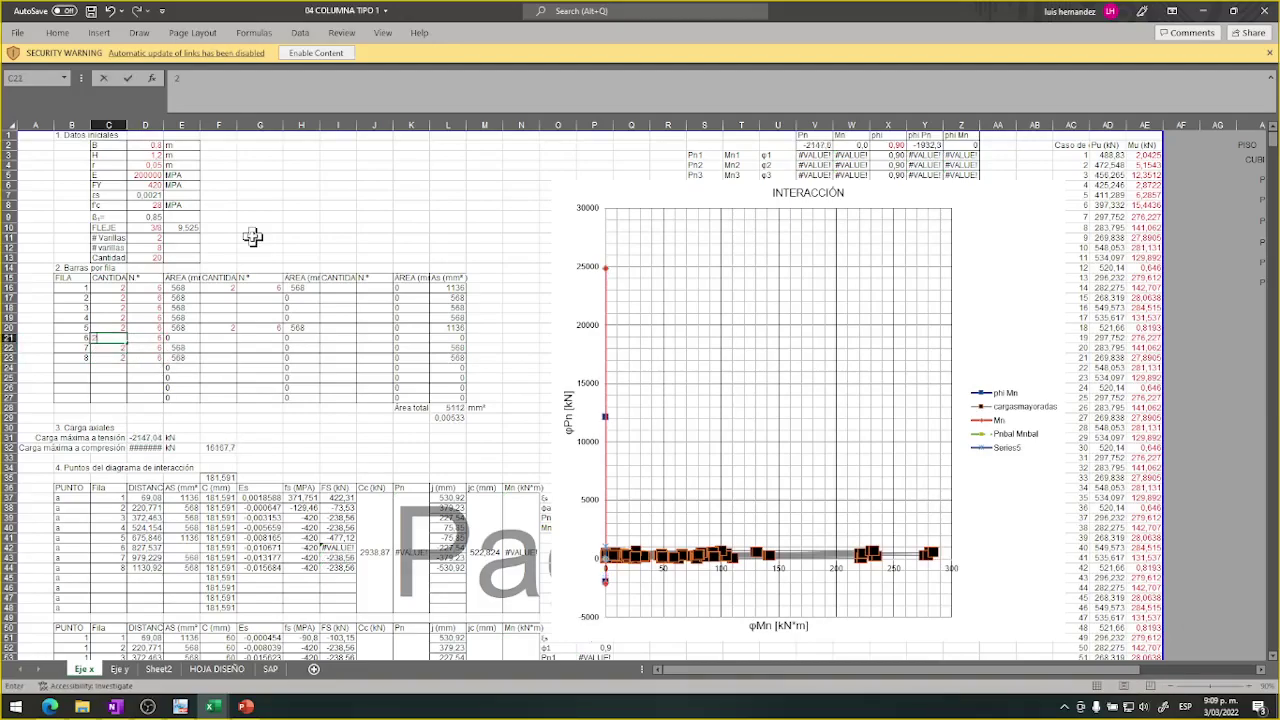
key(Right)
key(Right)
key(Right)
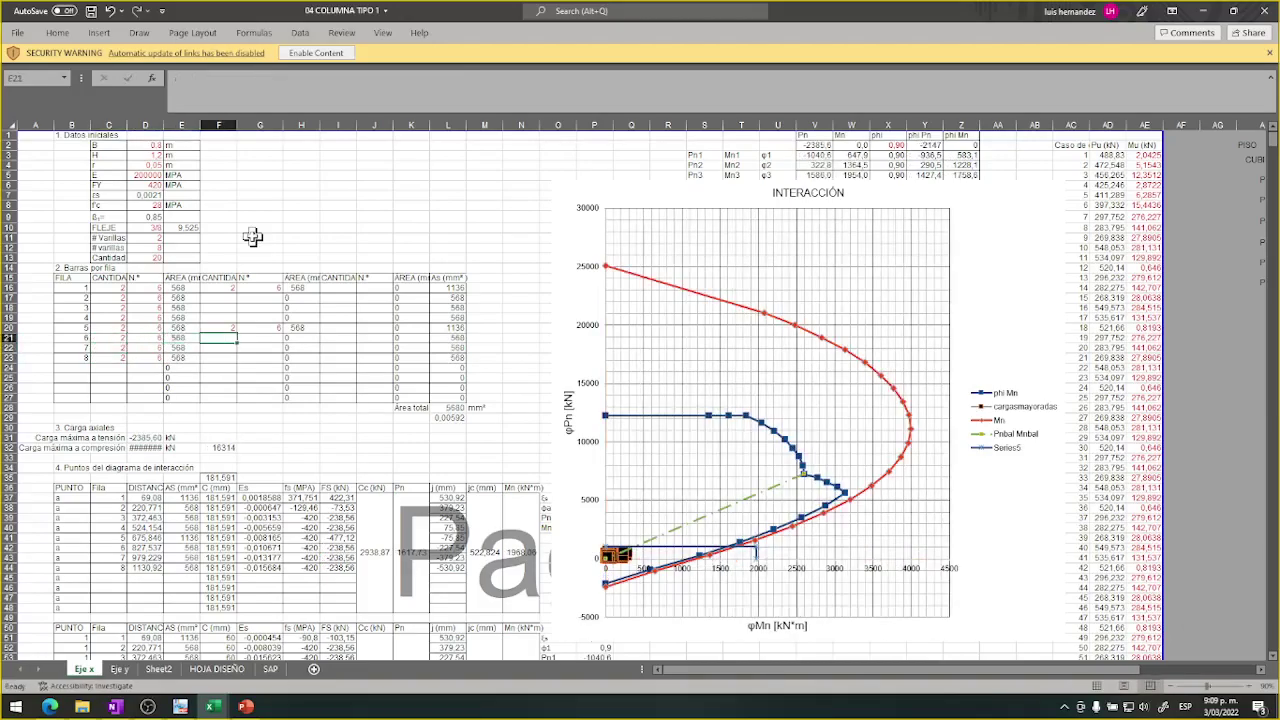
Clear row 5's extra bar group and add two extra bars to row 8.
key(Up)
key(Delete)
key(Right)
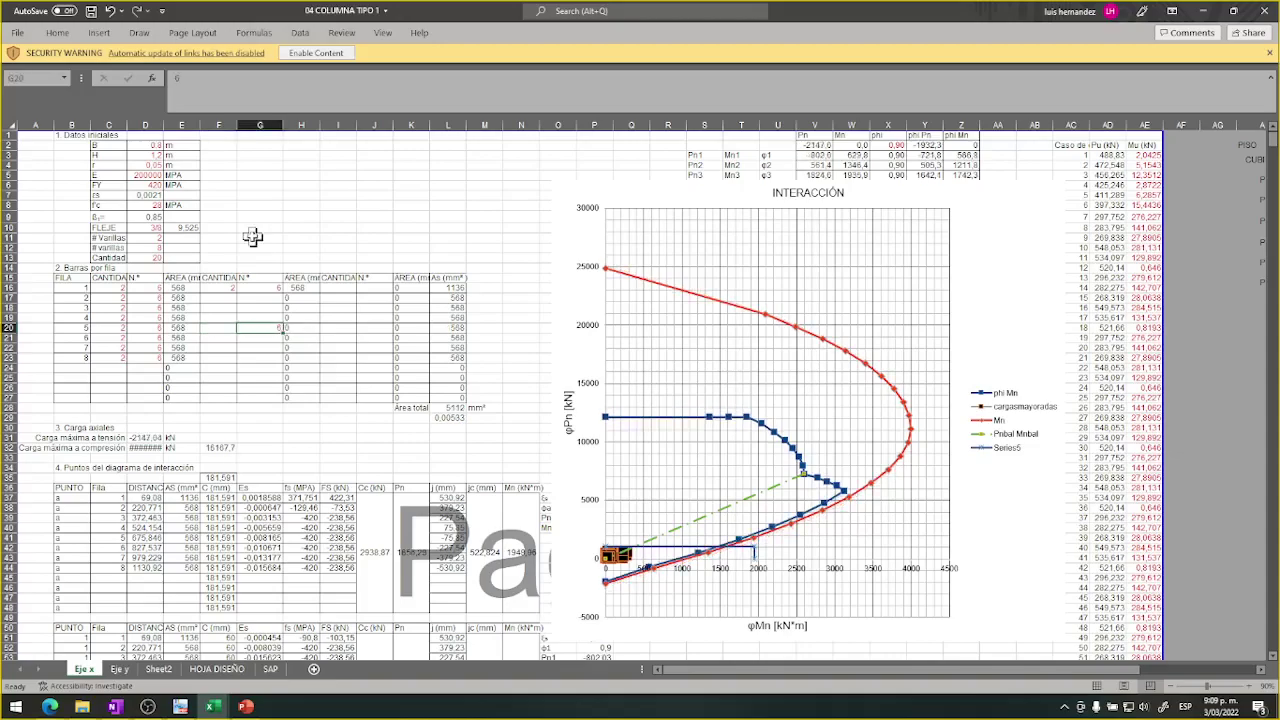
key(Down)
key(Down)
key(Down)
key(Left)
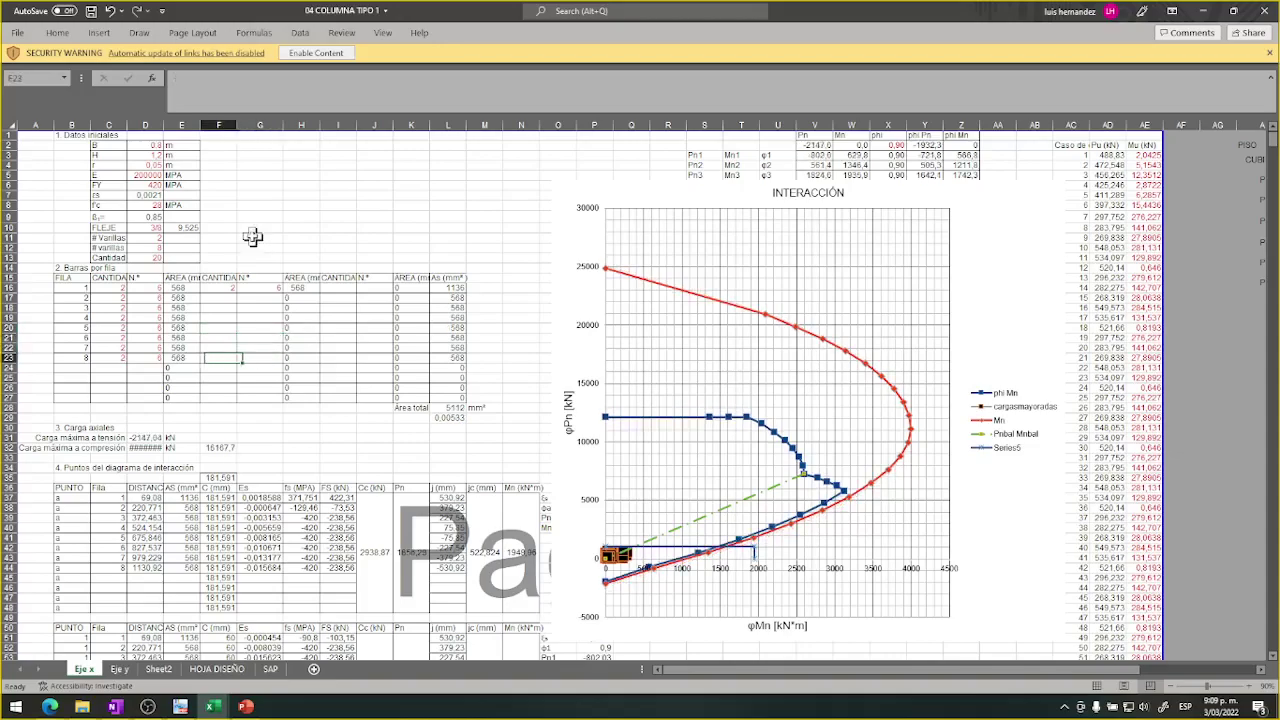
text(2)
key(Right)
key(Right)
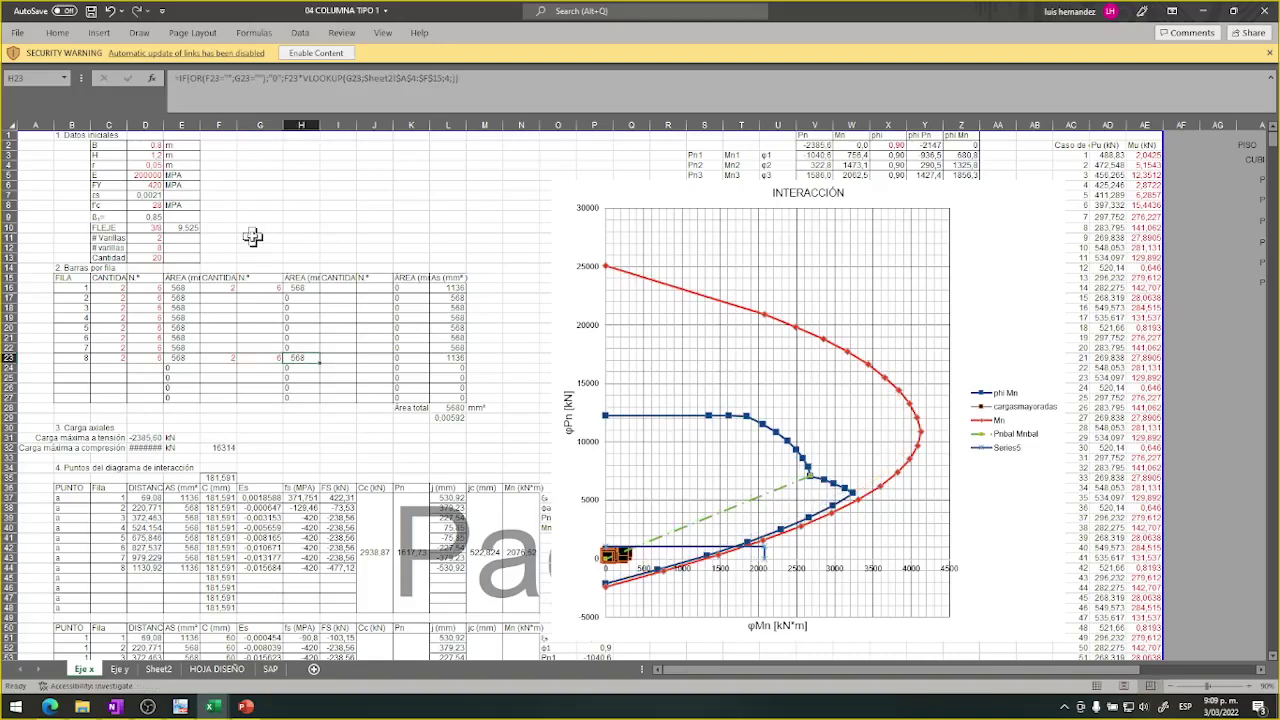
Try f'c of 17 MPa, then set the concrete strength to 29 MPa.
click(157, 207)
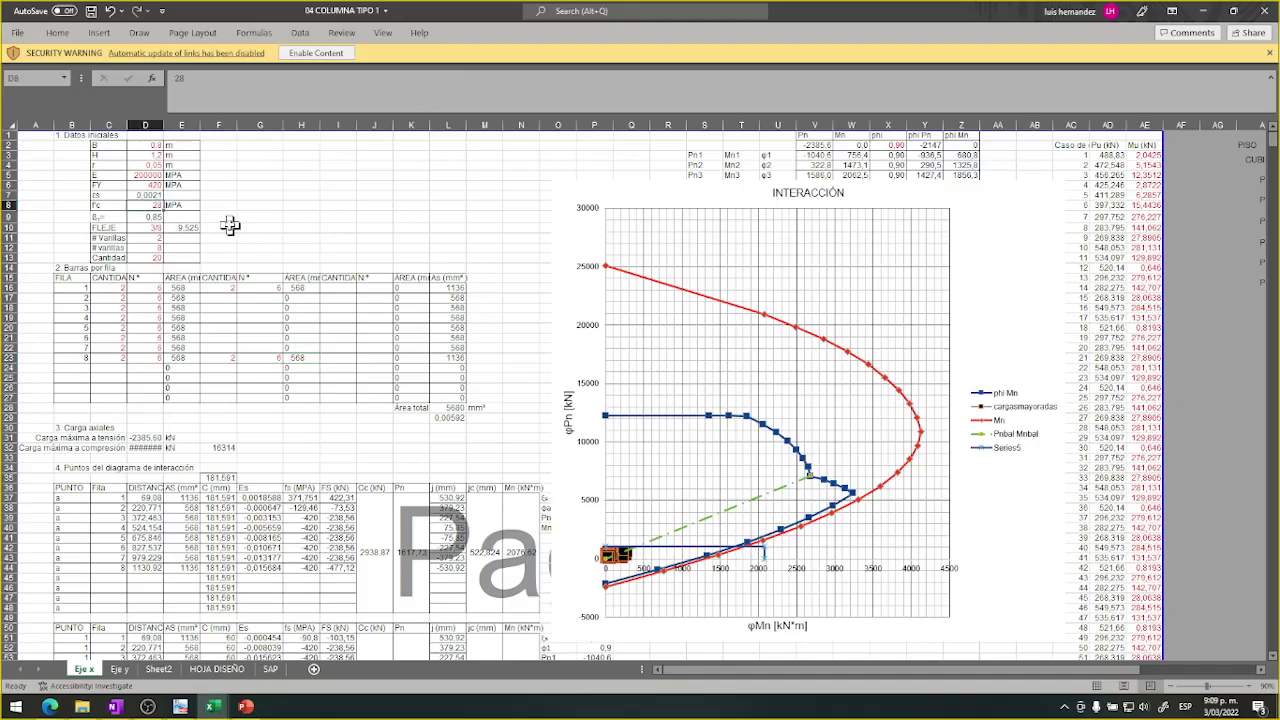
text(17)
key(Return)
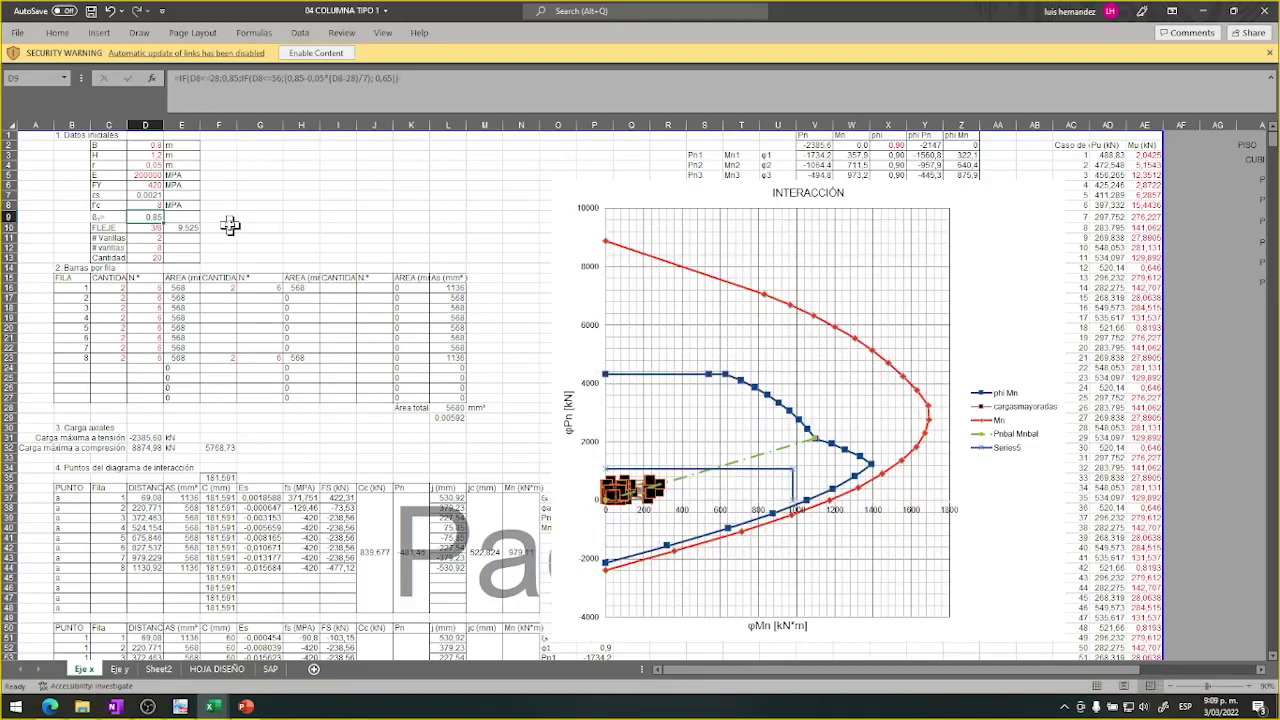
key(Up)
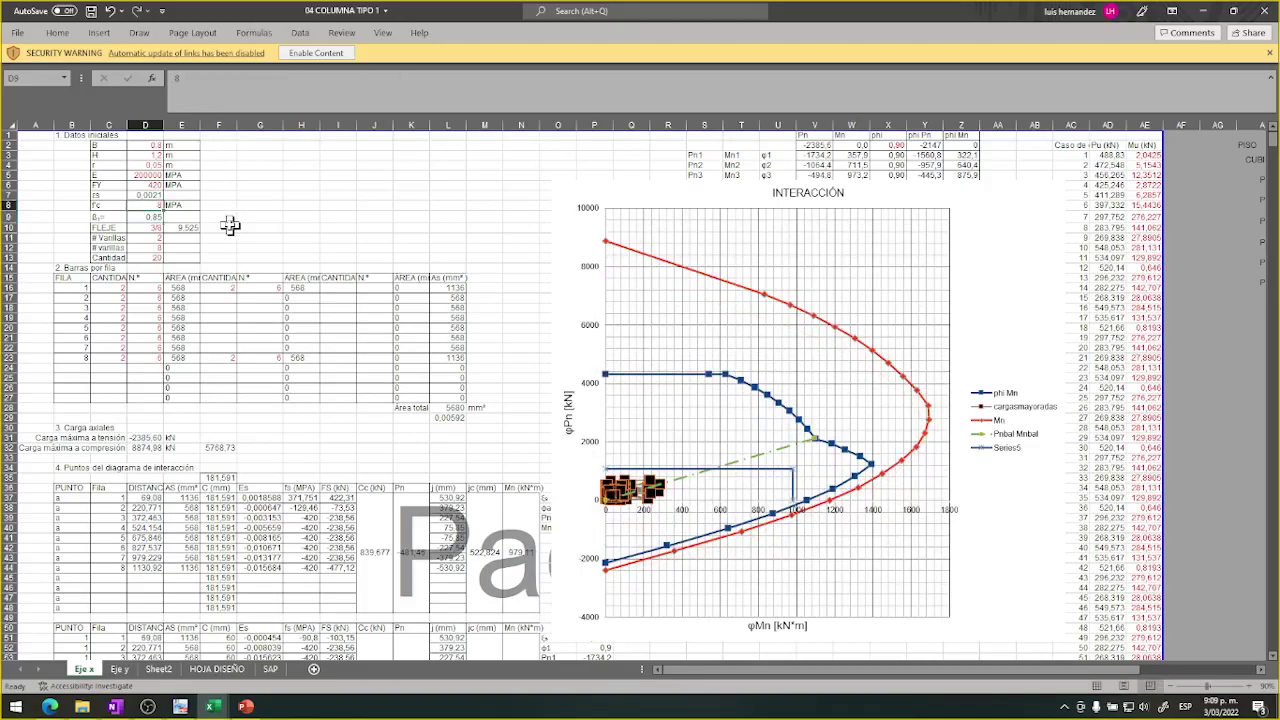
text(29)
key(Return)
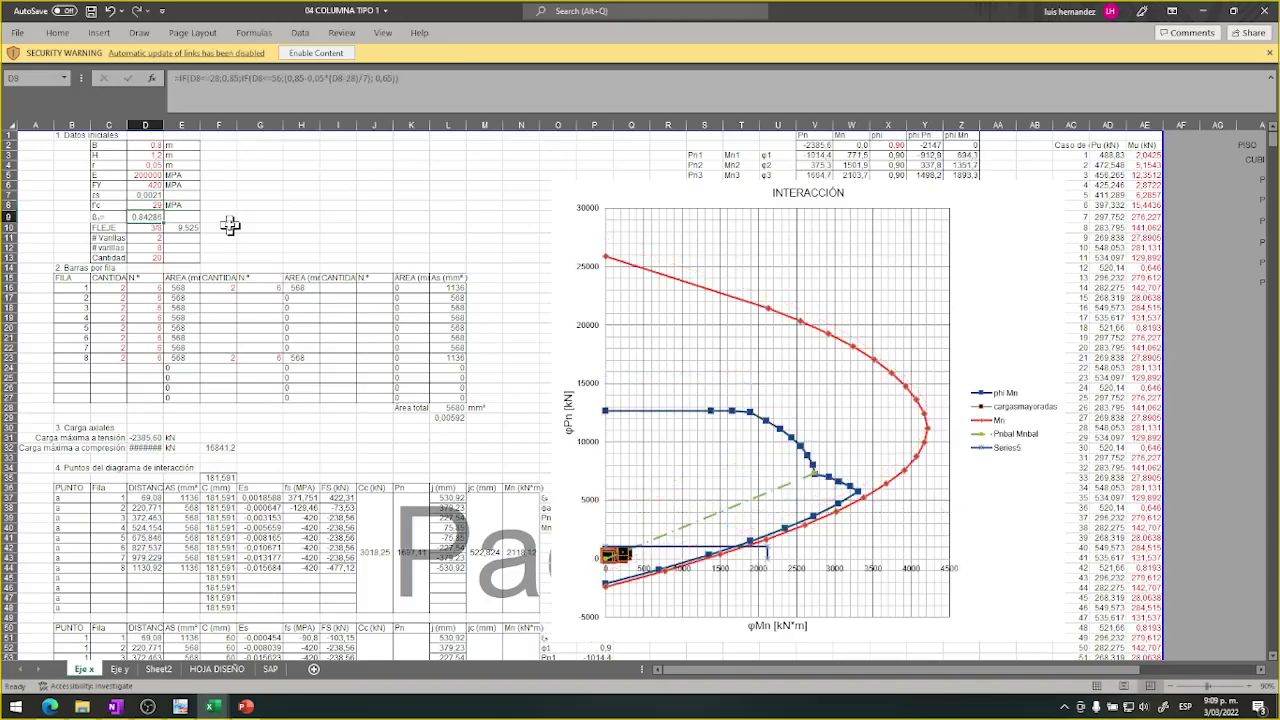
scroll(403, 320, down, 19)
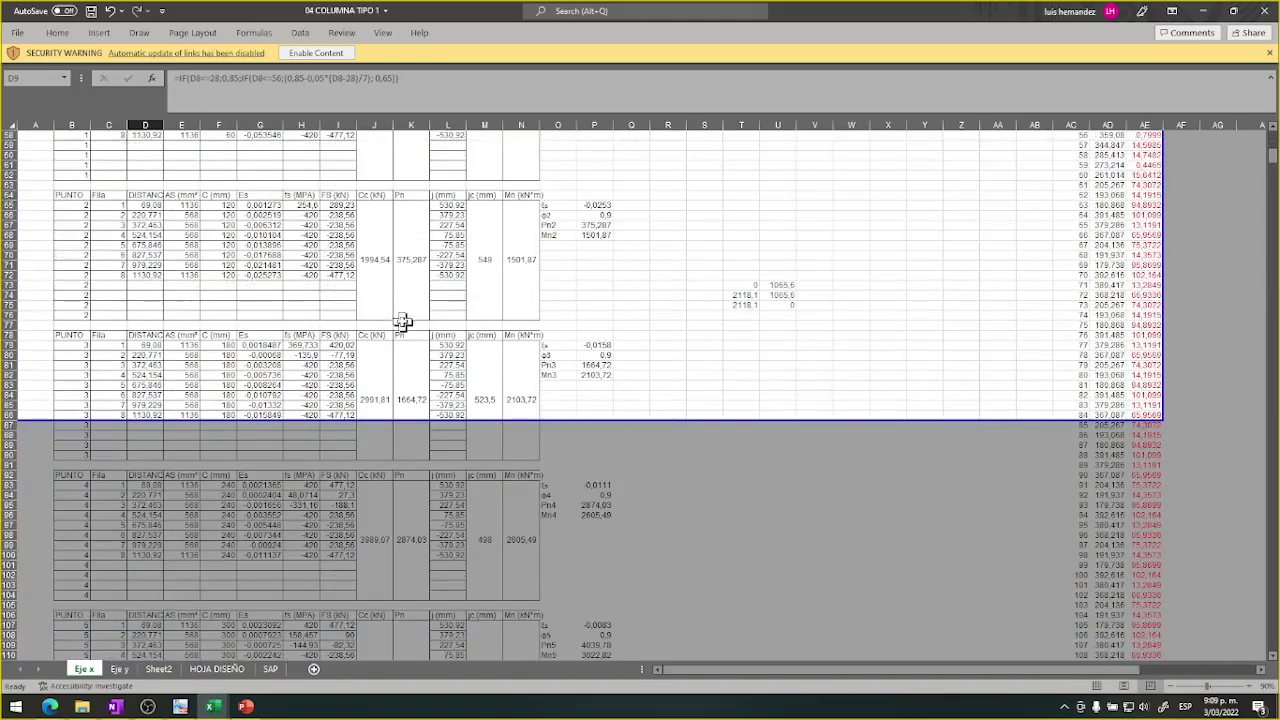
scroll(403, 320, down, 20)
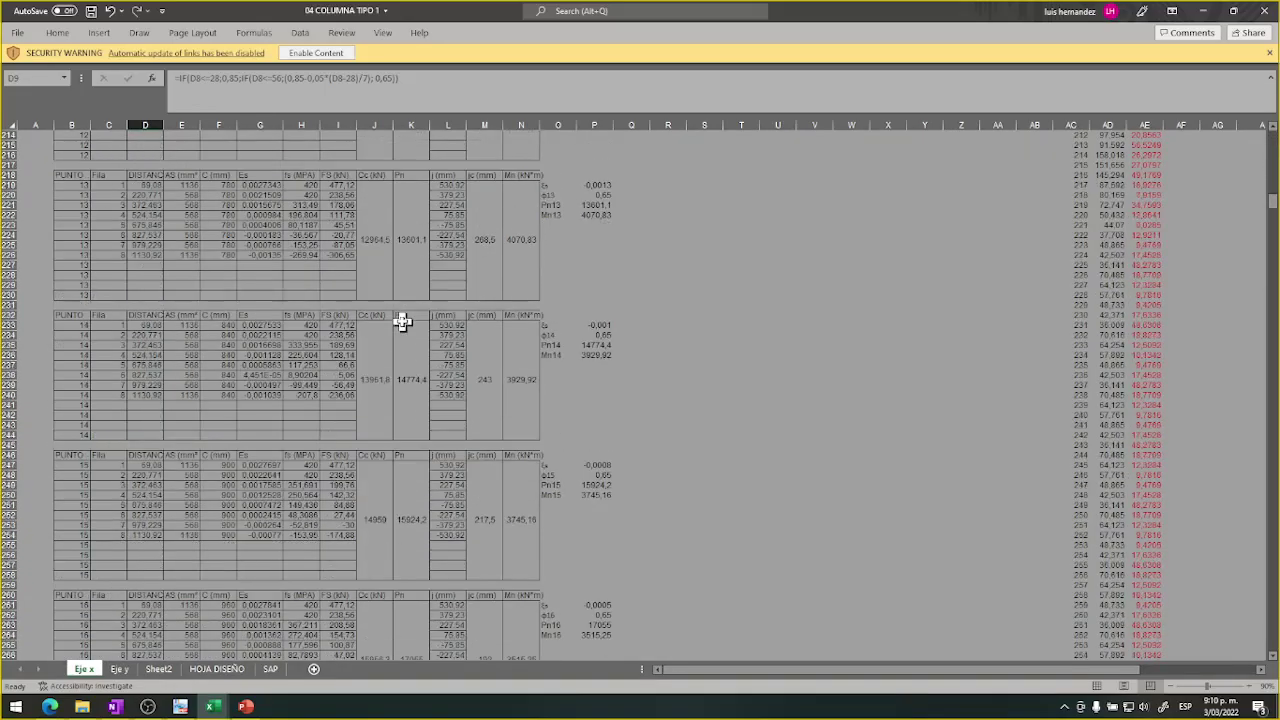
scroll(401, 321, down, 20)
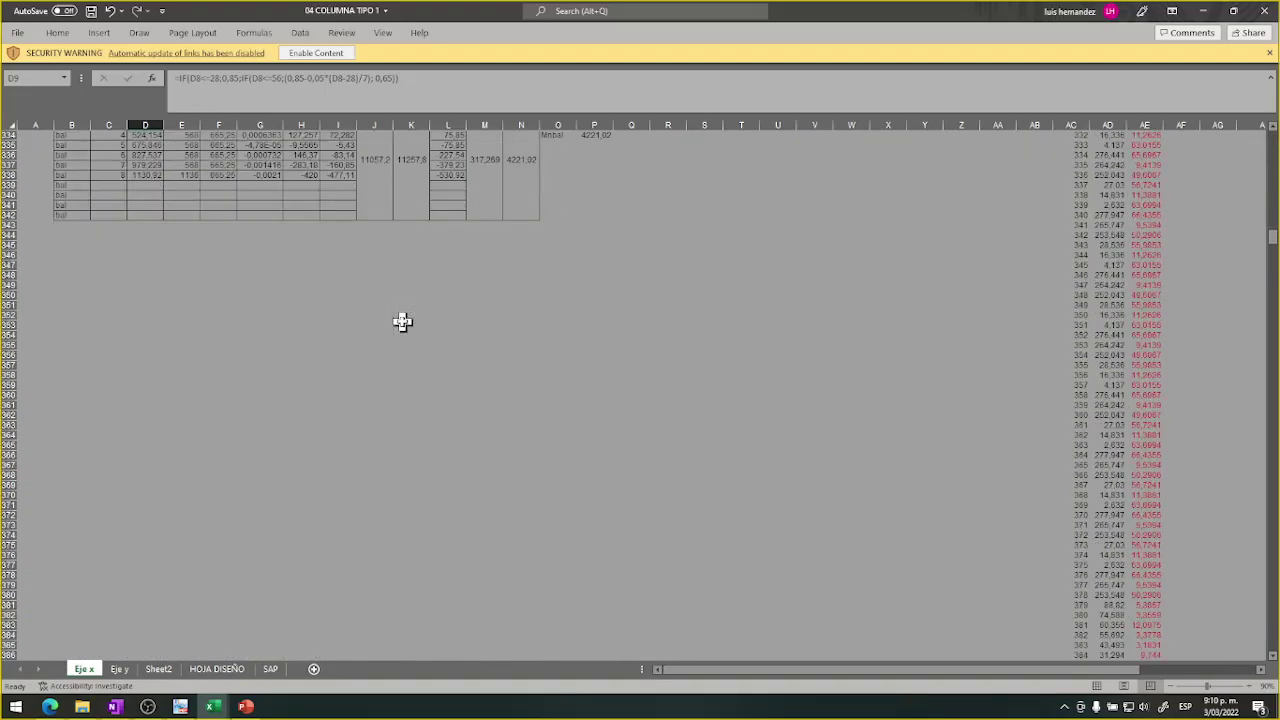
scroll(401, 321, up, 20)
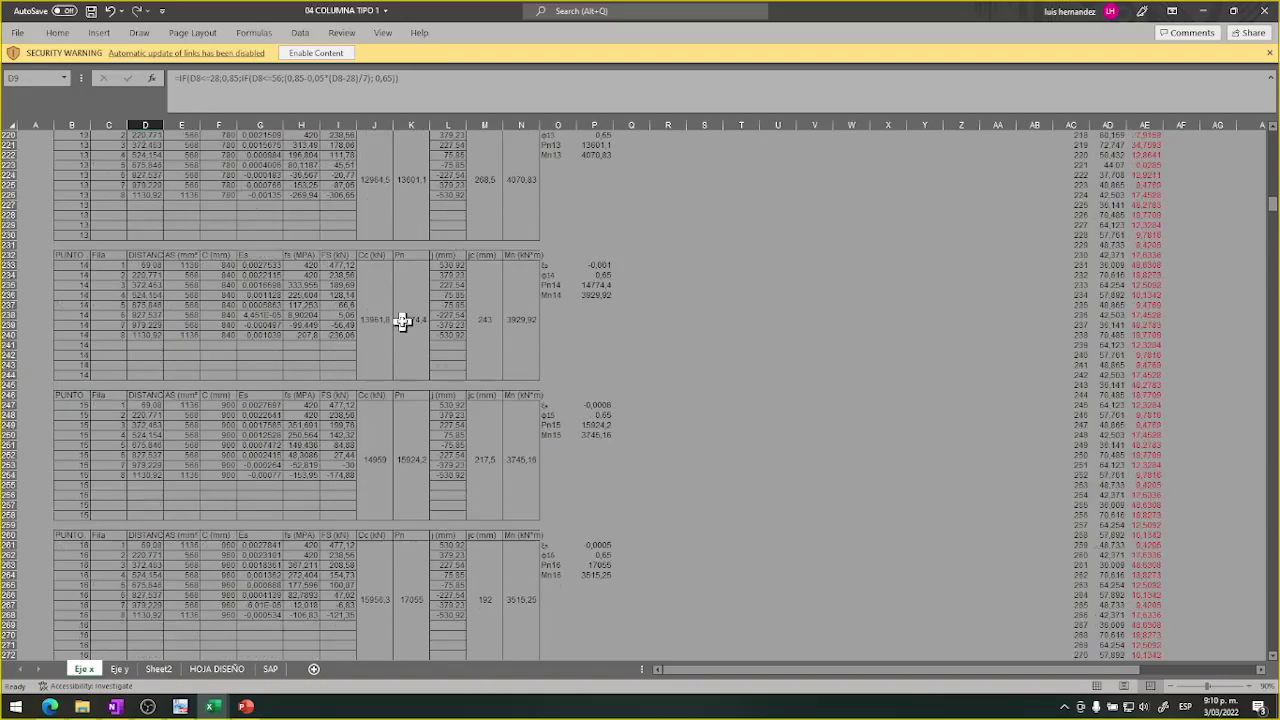
scroll(401, 321, up, 20)
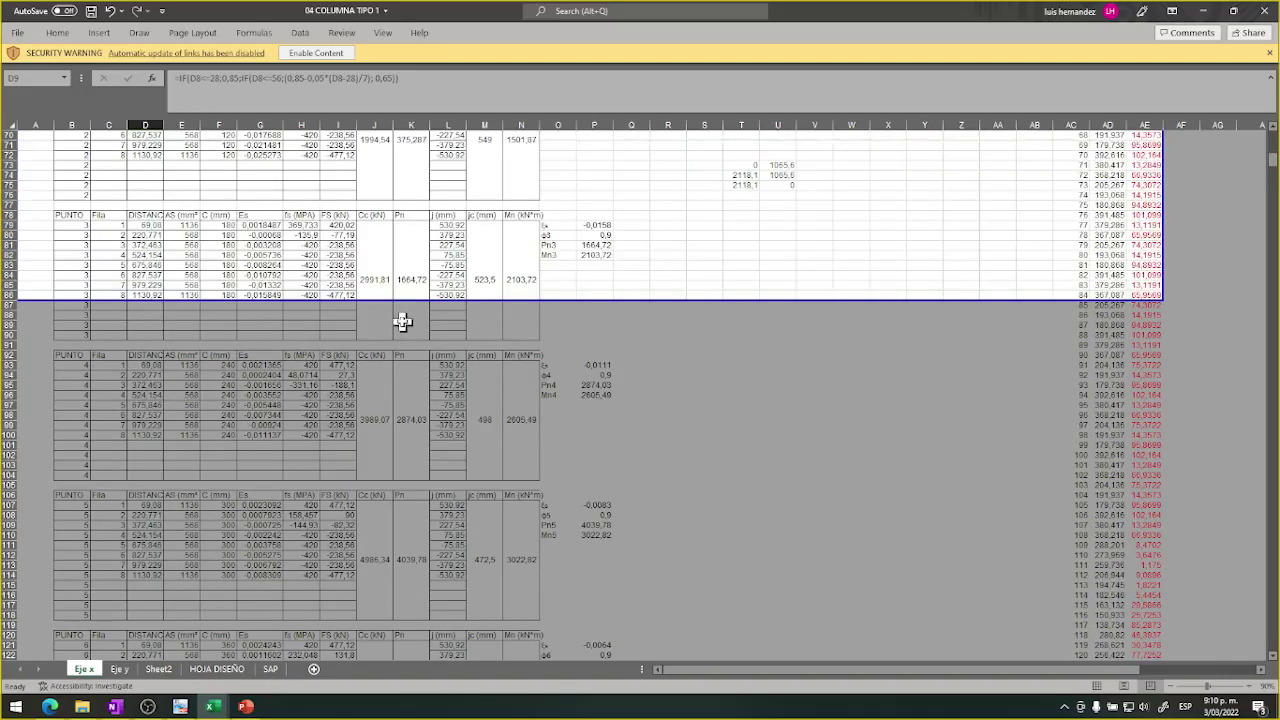
scroll(401, 321, up, 20)
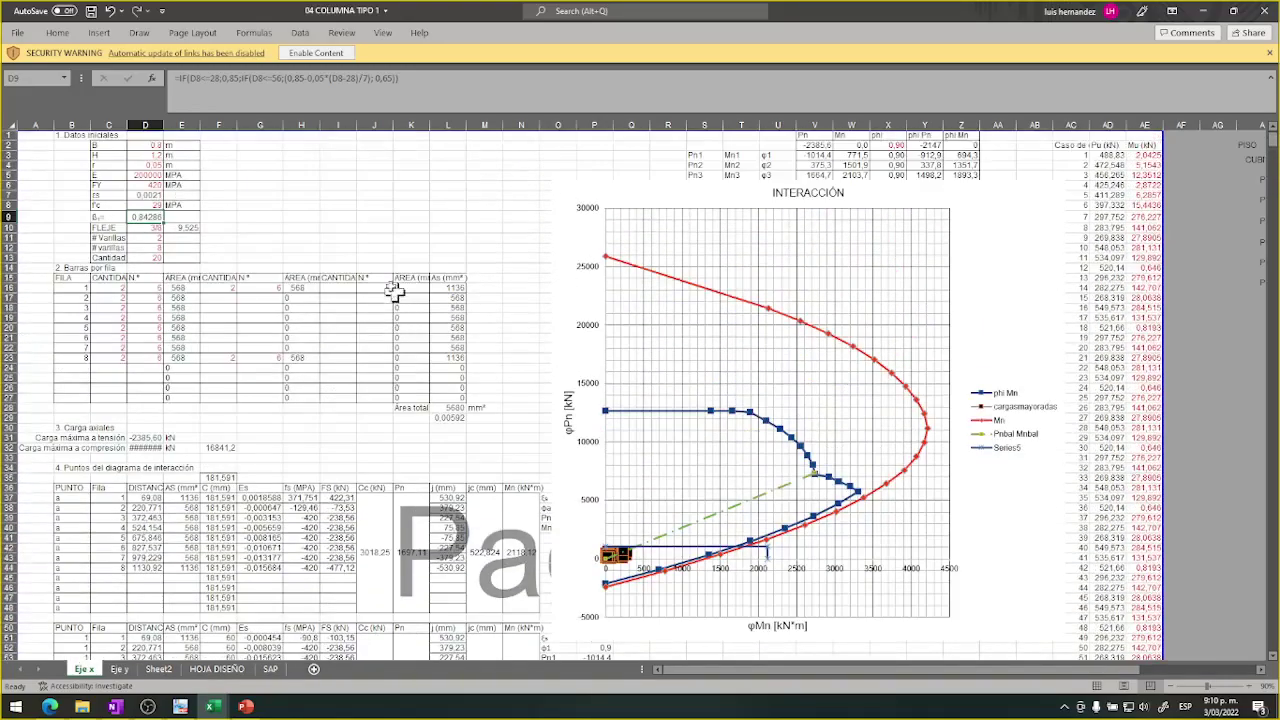
click(384, 256)
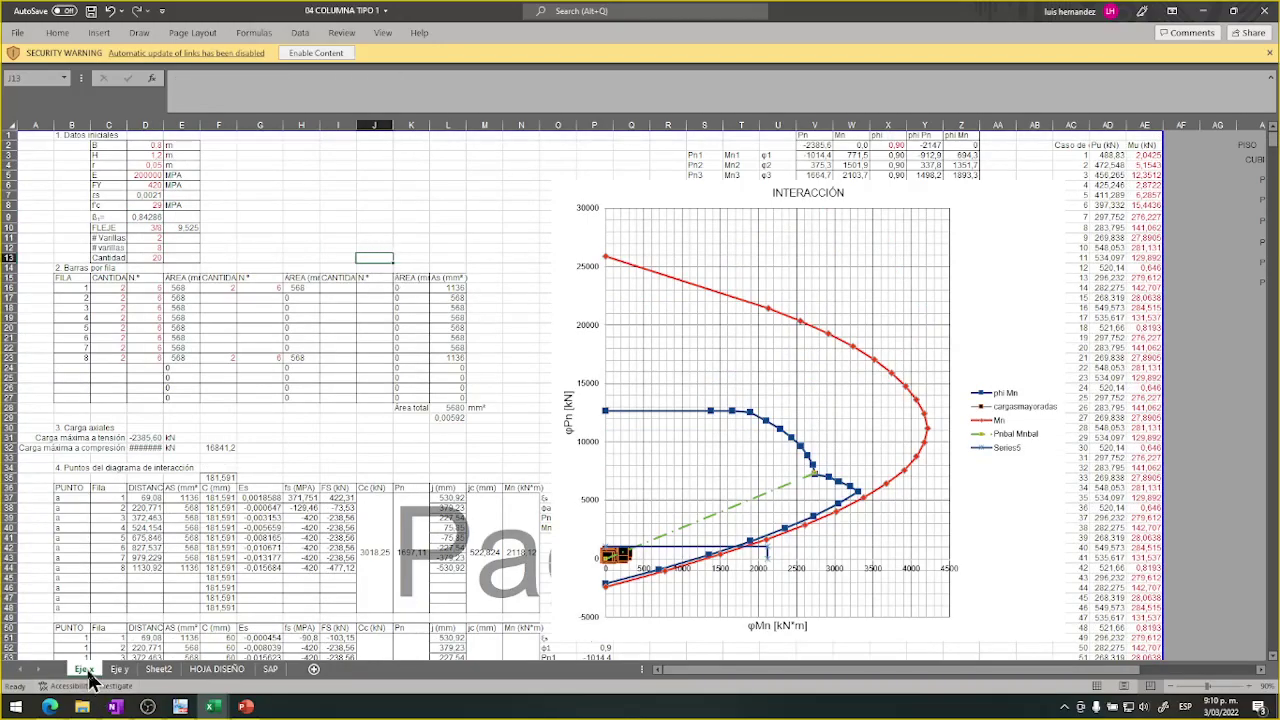
click(128, 674)
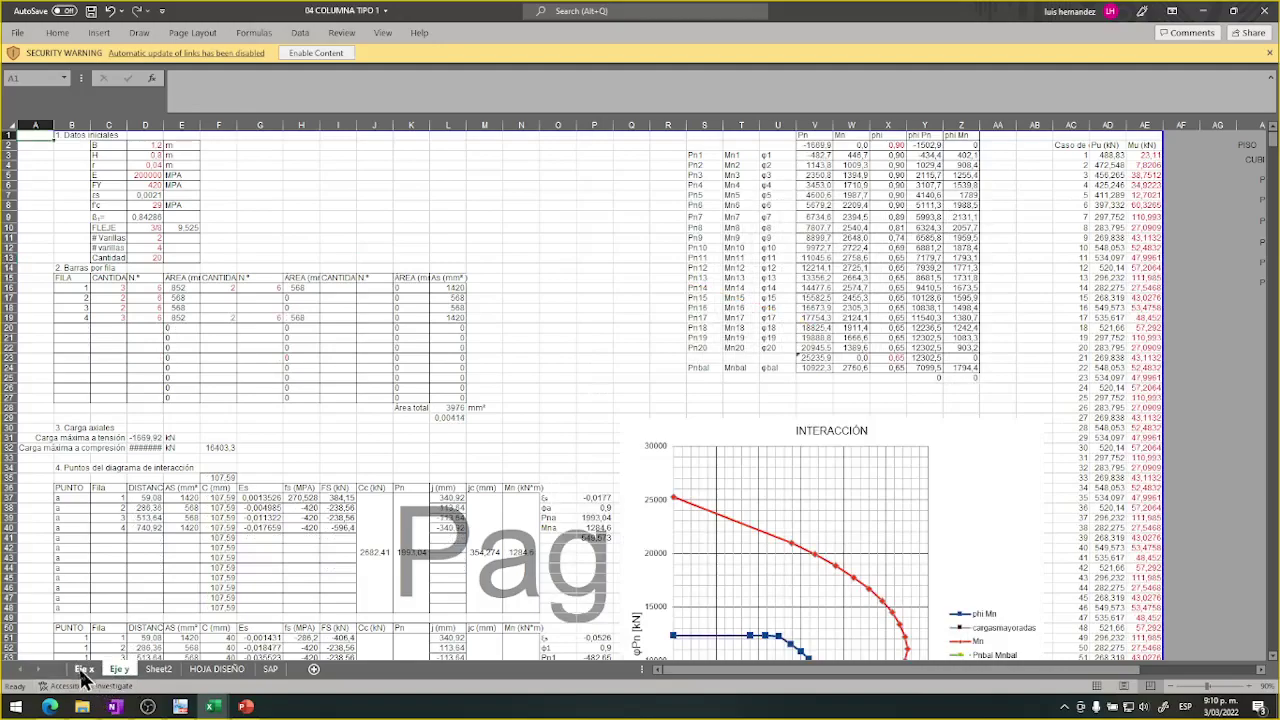
click(94, 672)
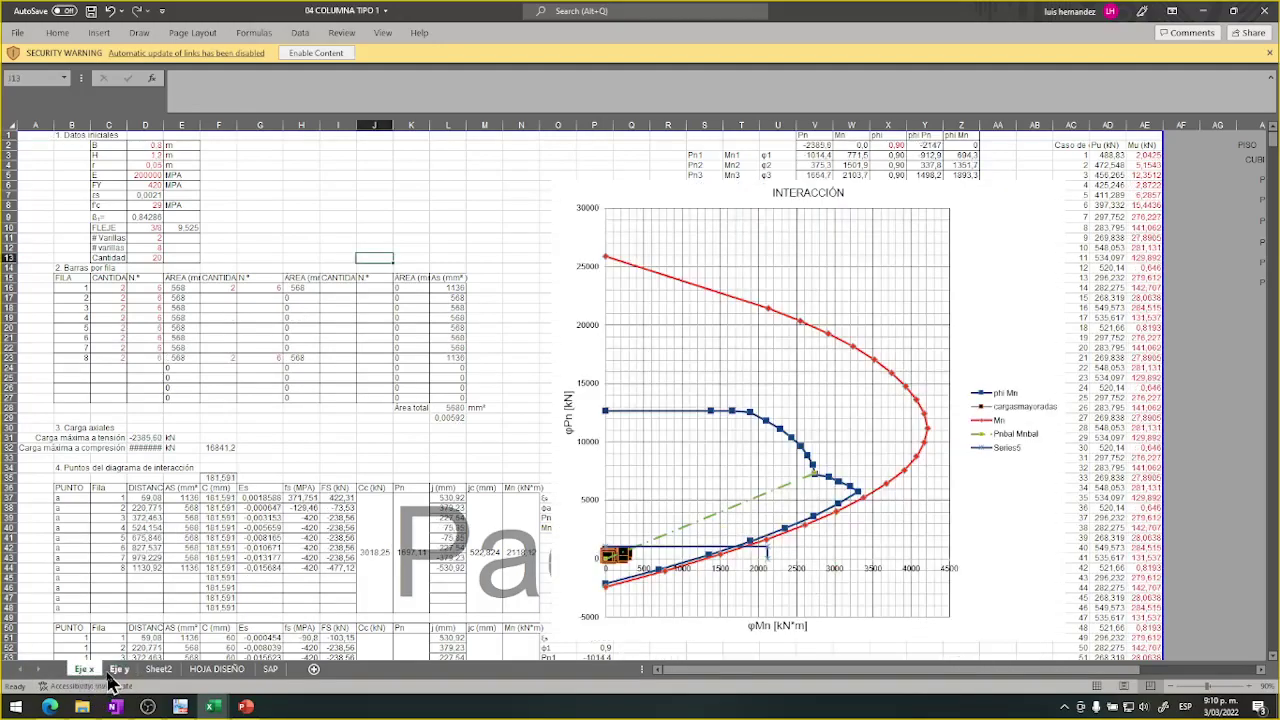
click(491, 269)
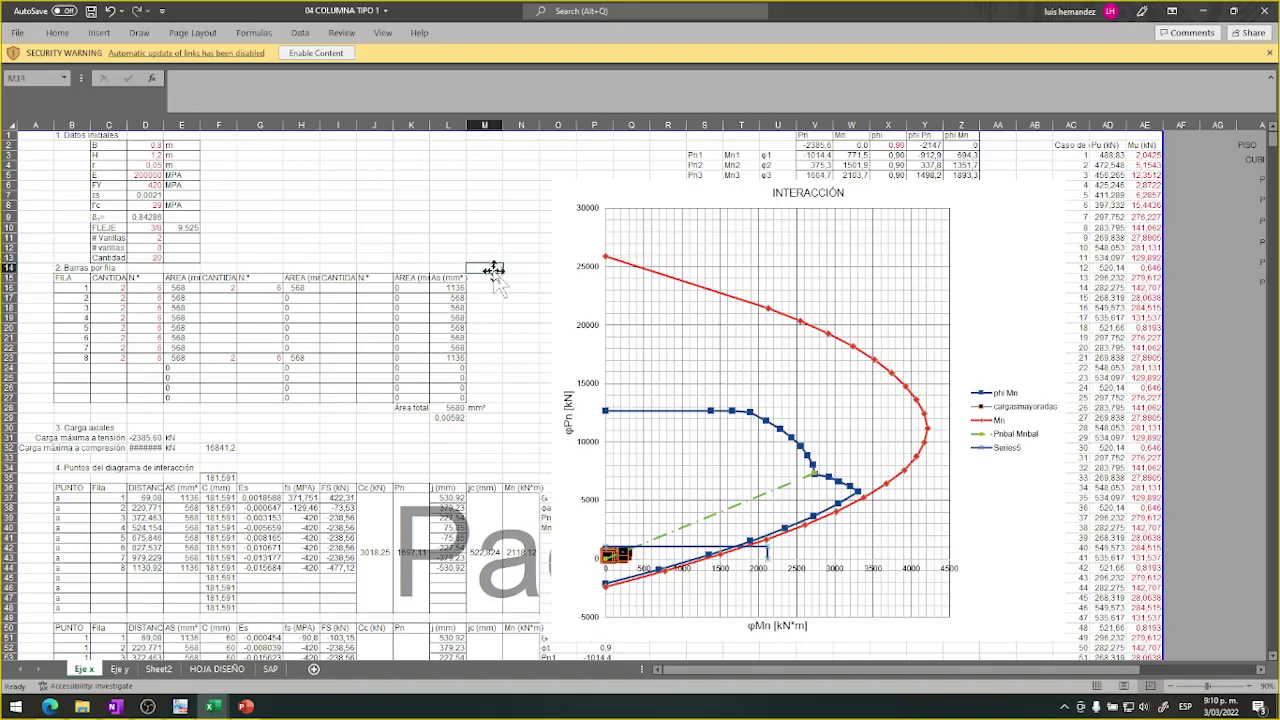
click(47, 146)
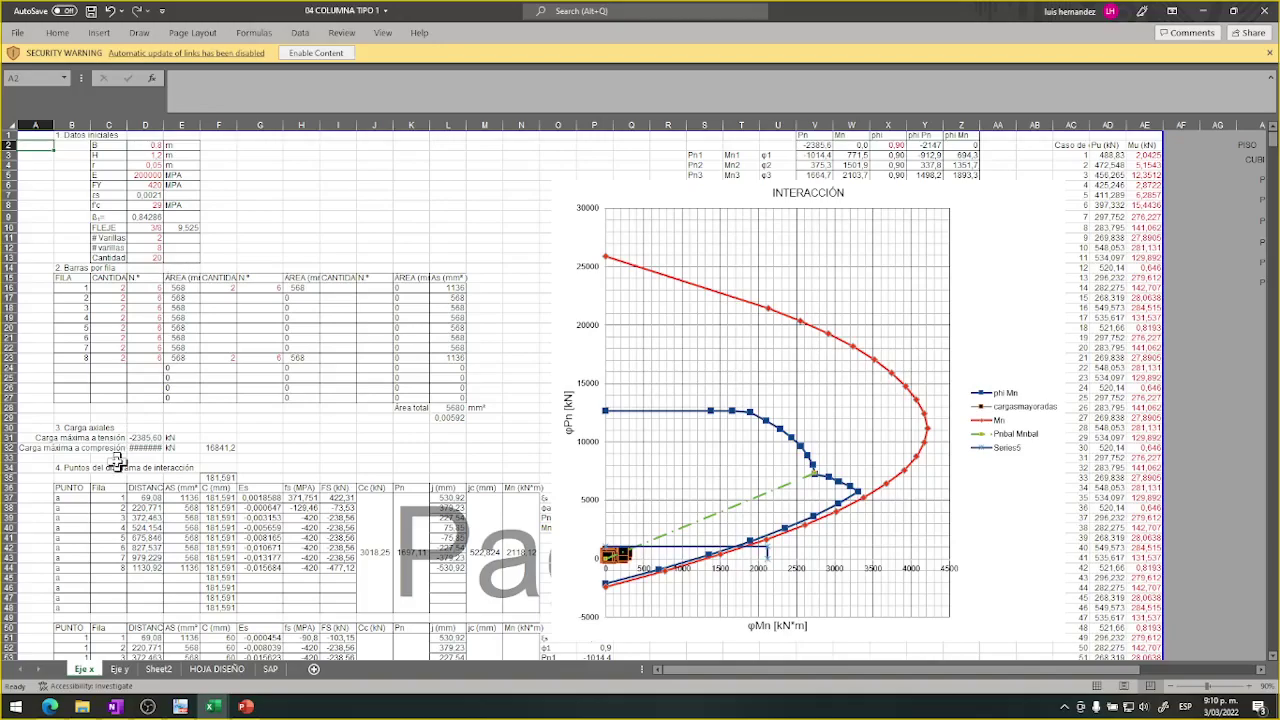
Bring up the Drive PDF window, then switch to the Google Meet call tab.
mouse_move(55, 706)
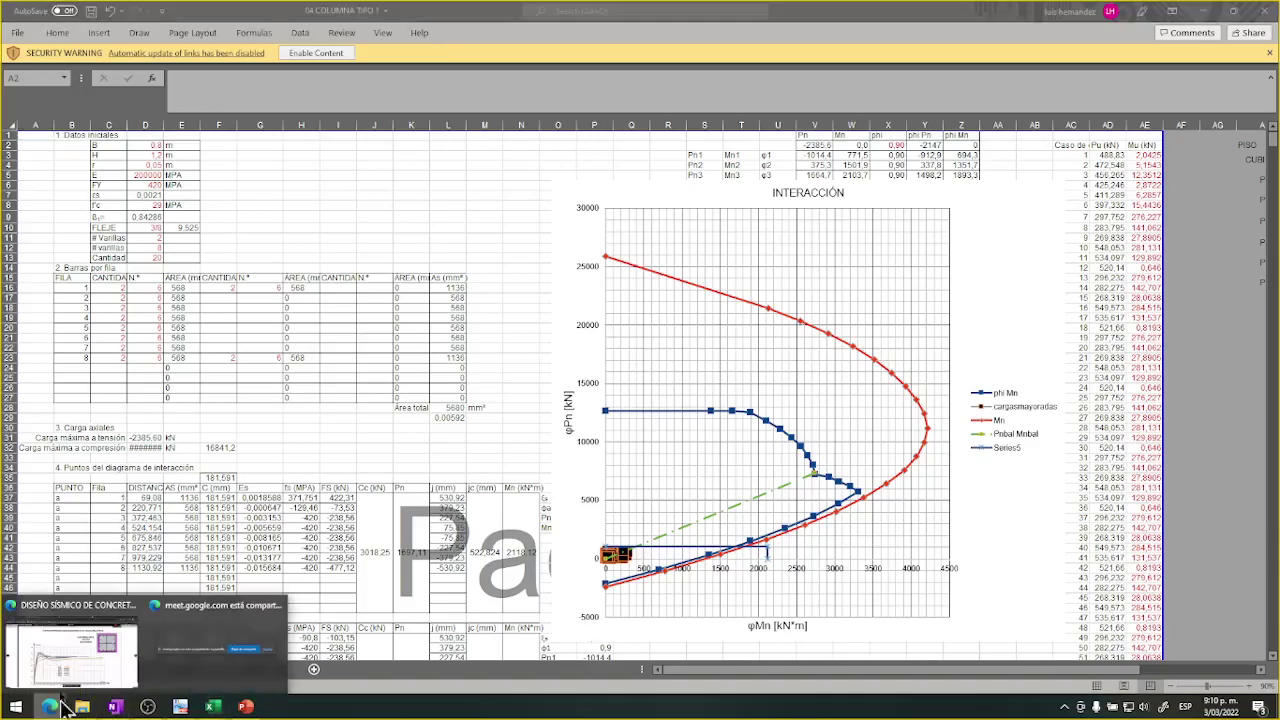
click(75, 660)
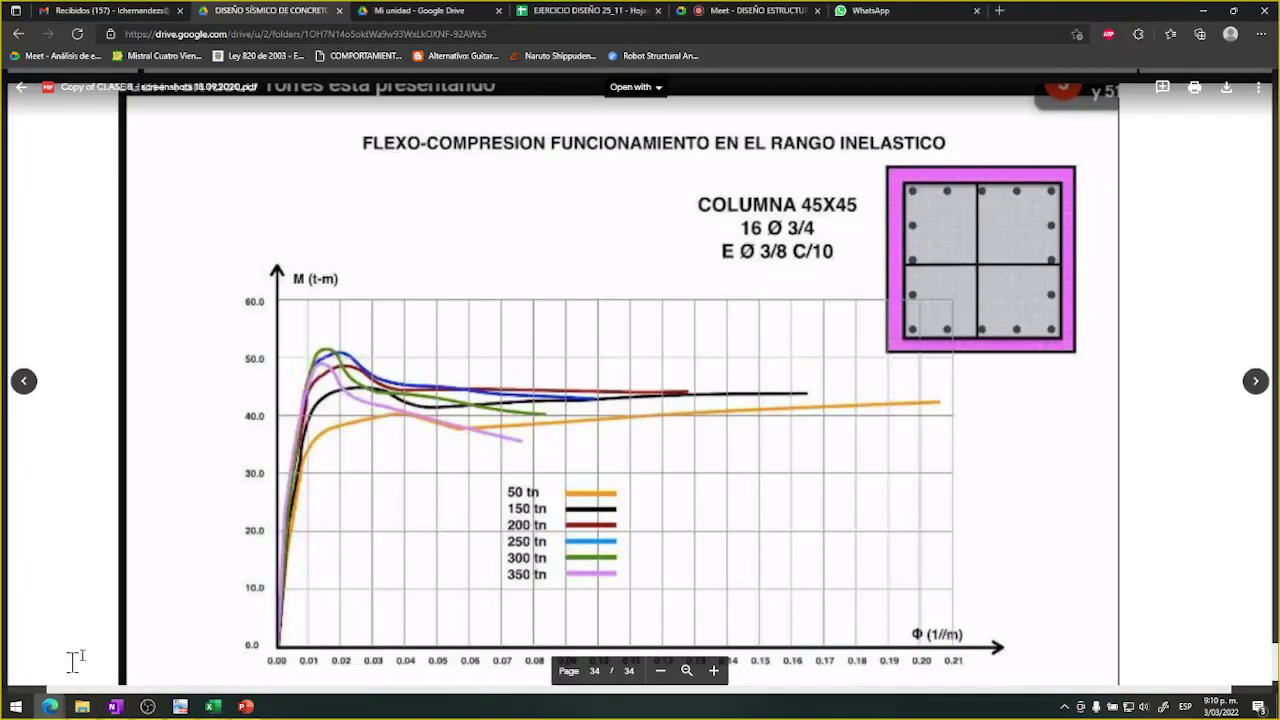
click(733, 13)
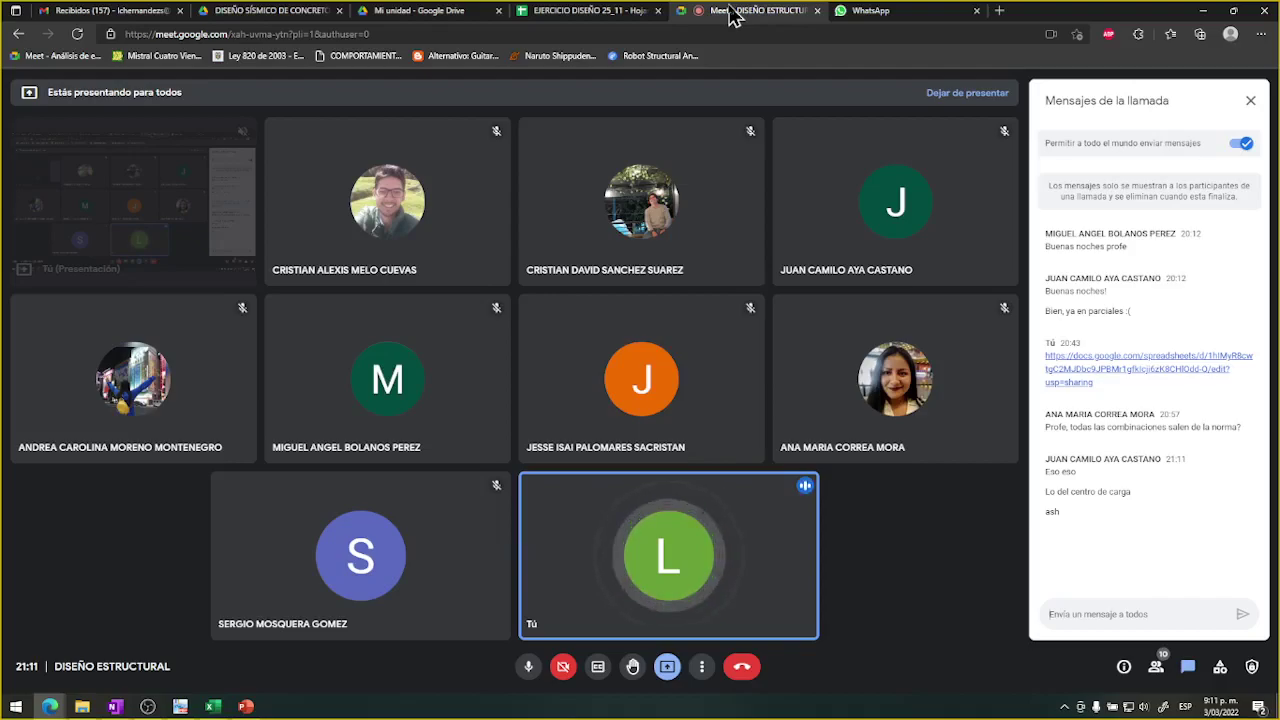
Point out the T, L, 3Ø#12/2Ø#12 and cross section images, then minimize PowerPoint.
click(245, 706)
click(567, 474)
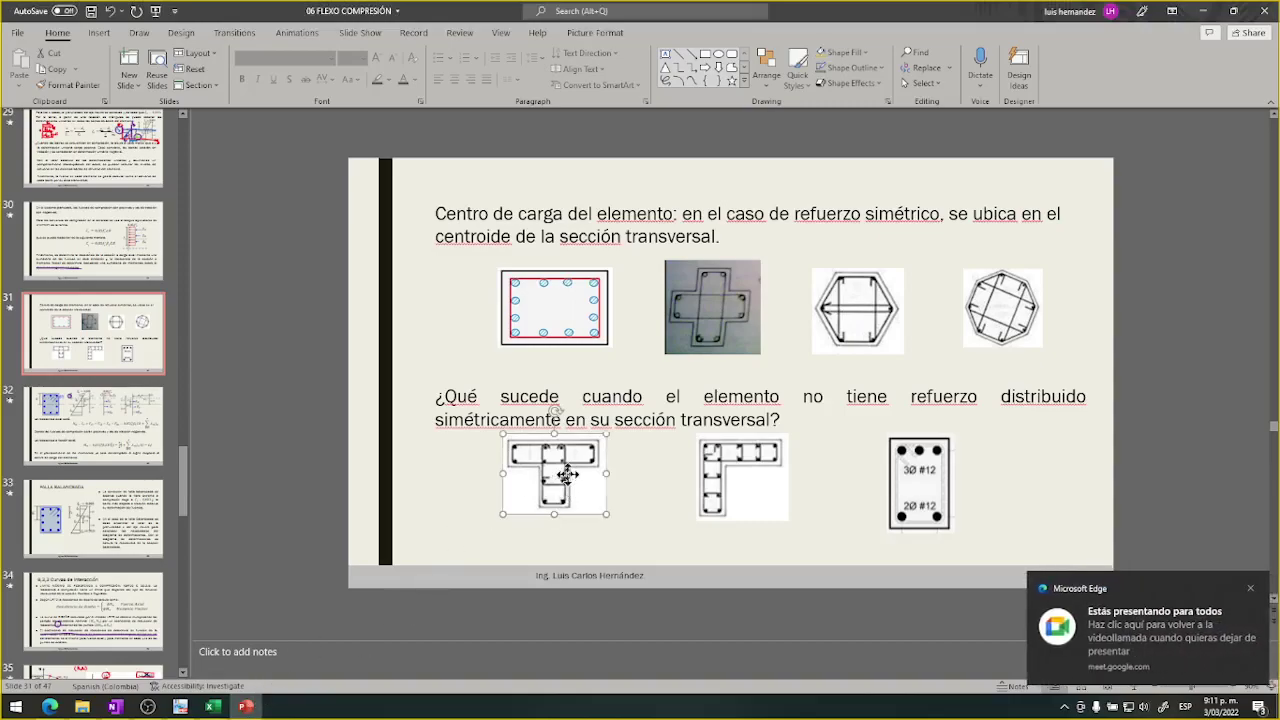
click(738, 500)
click(905, 500)
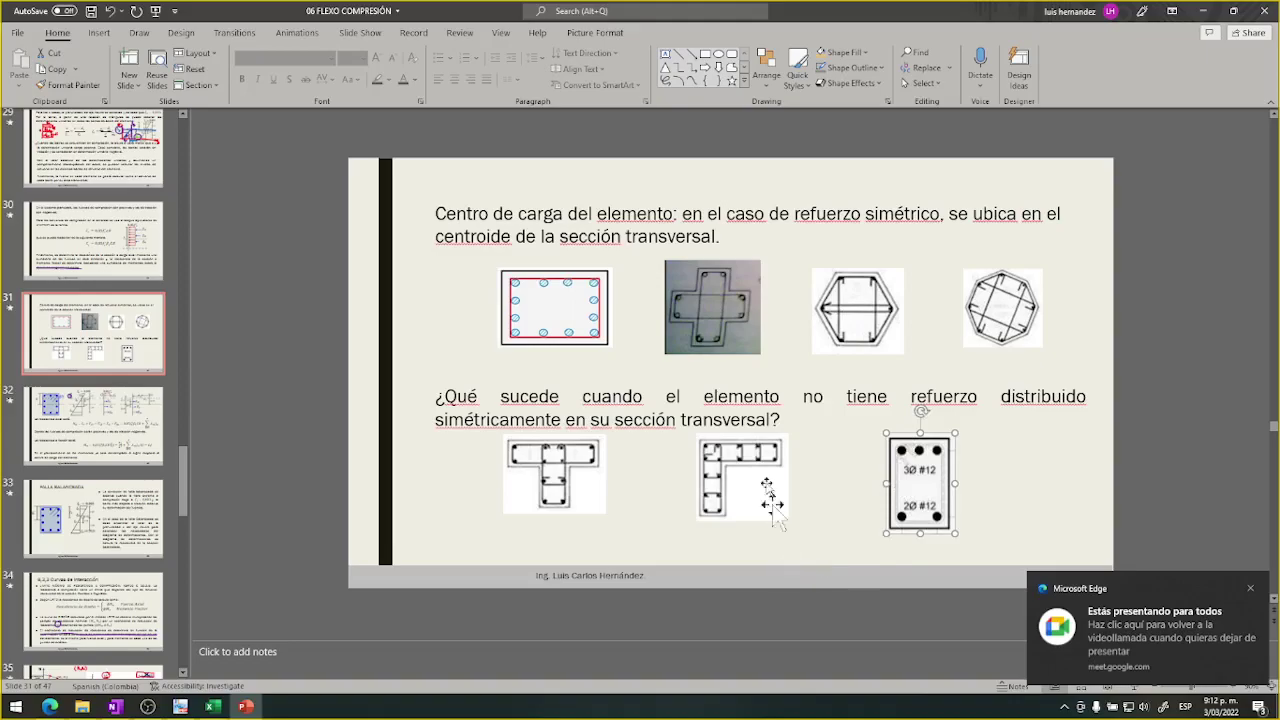
click(718, 322)
click(1030, 525)
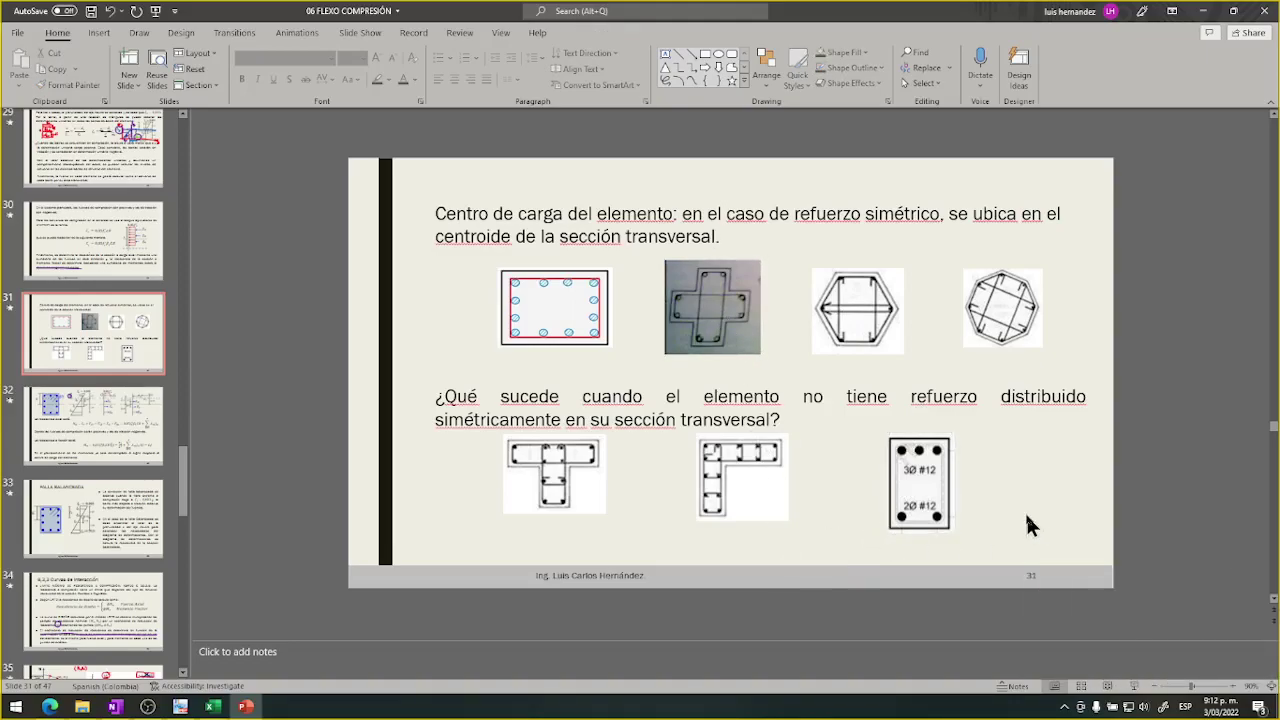
click(1203, 14)
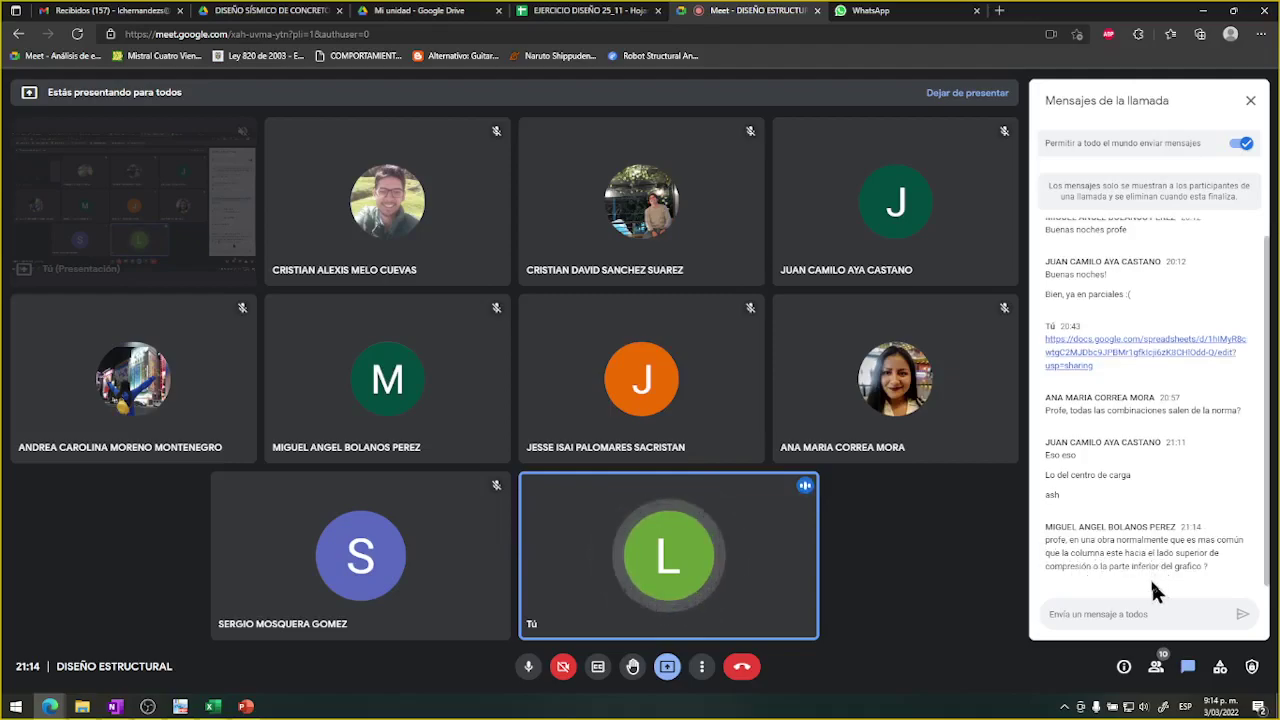
Close the 04 COLUMNA TIPO 1 workbook, discarding its unsaved changes.
click(213, 707)
click(300, 660)
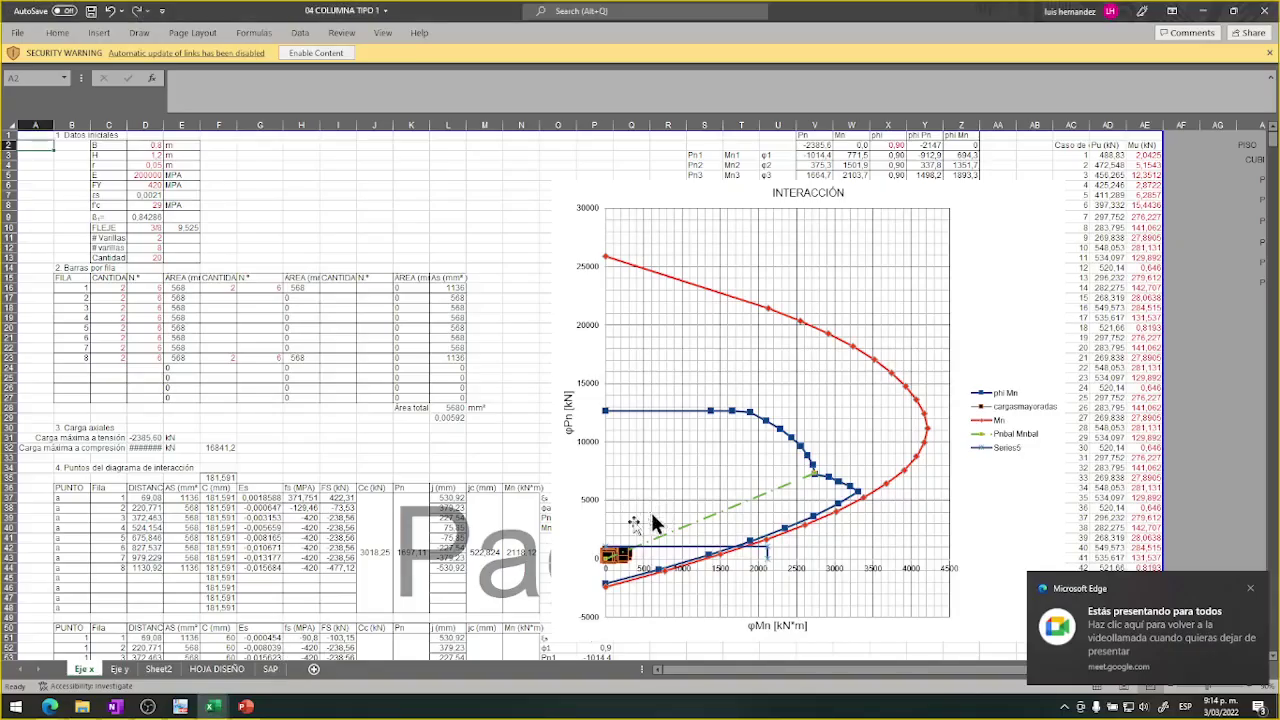
click(1262, 11)
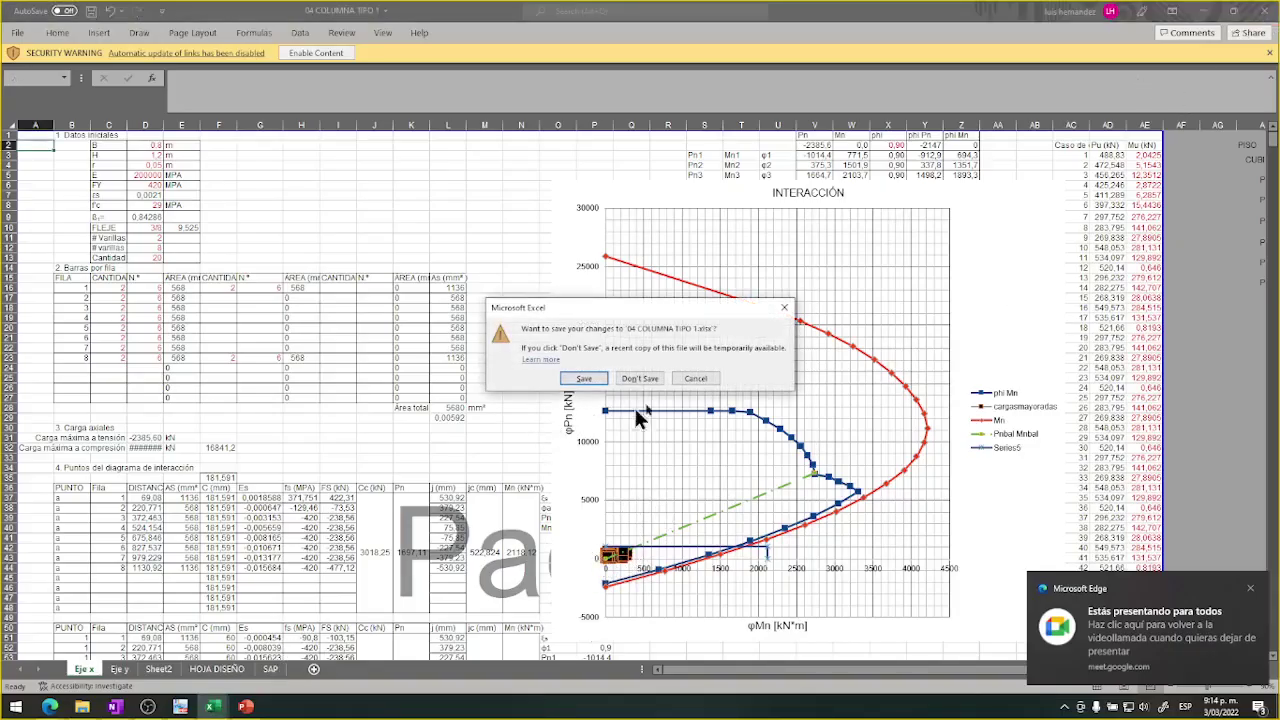
click(655, 384)
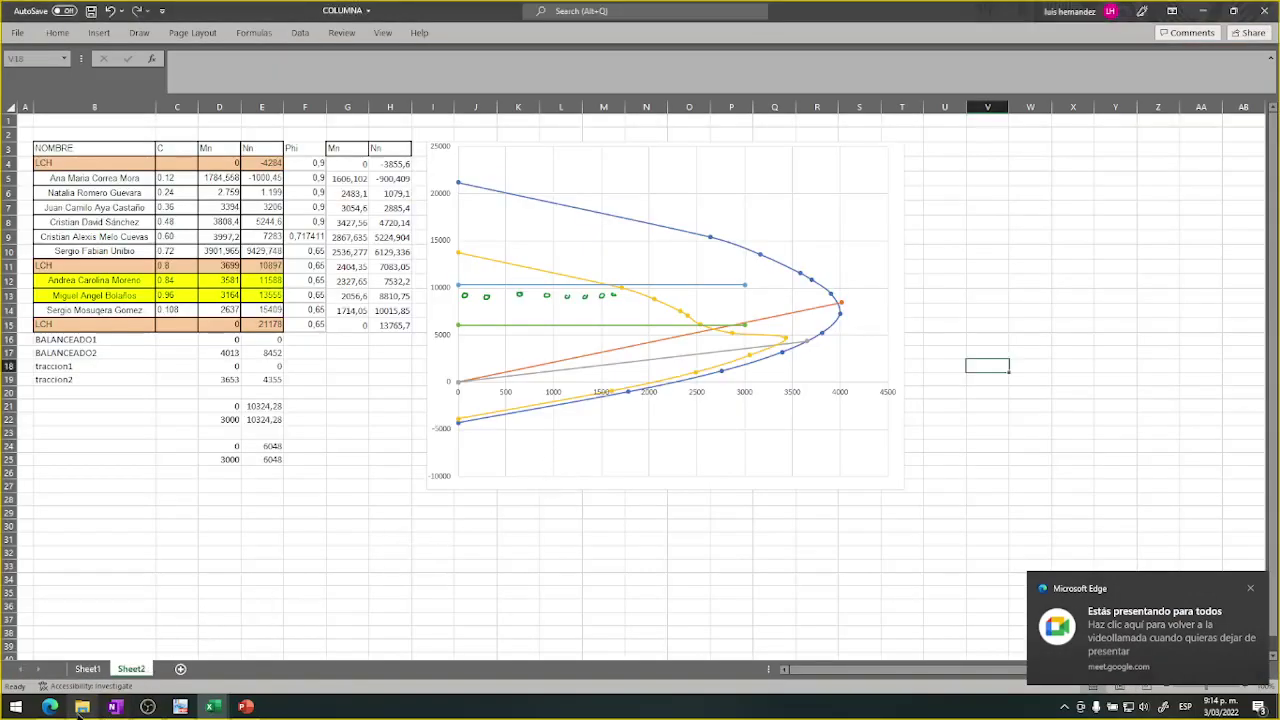
click(82, 707)
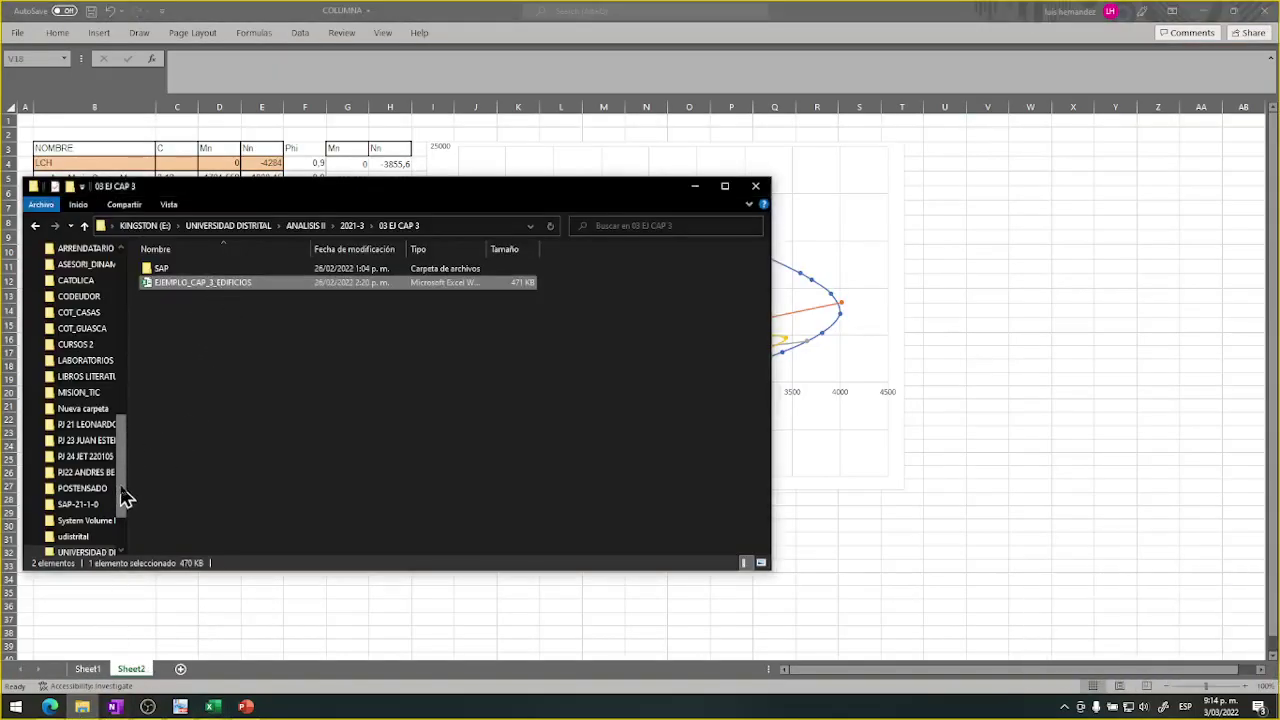
Open 04 COLUMNA TIPO 4 from PJ 21's OPC4 folder and minimize Explorer.
drag(123, 500, 128, 545)
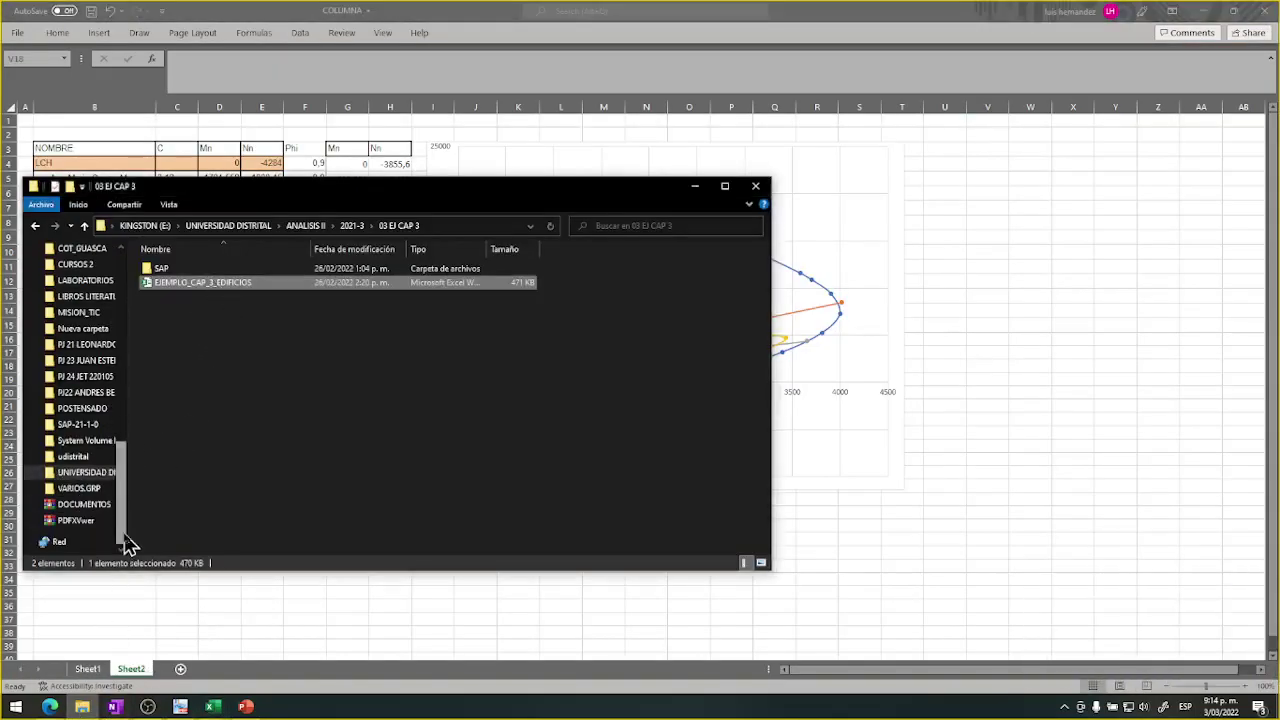
click(100, 346)
double_click(188, 334)
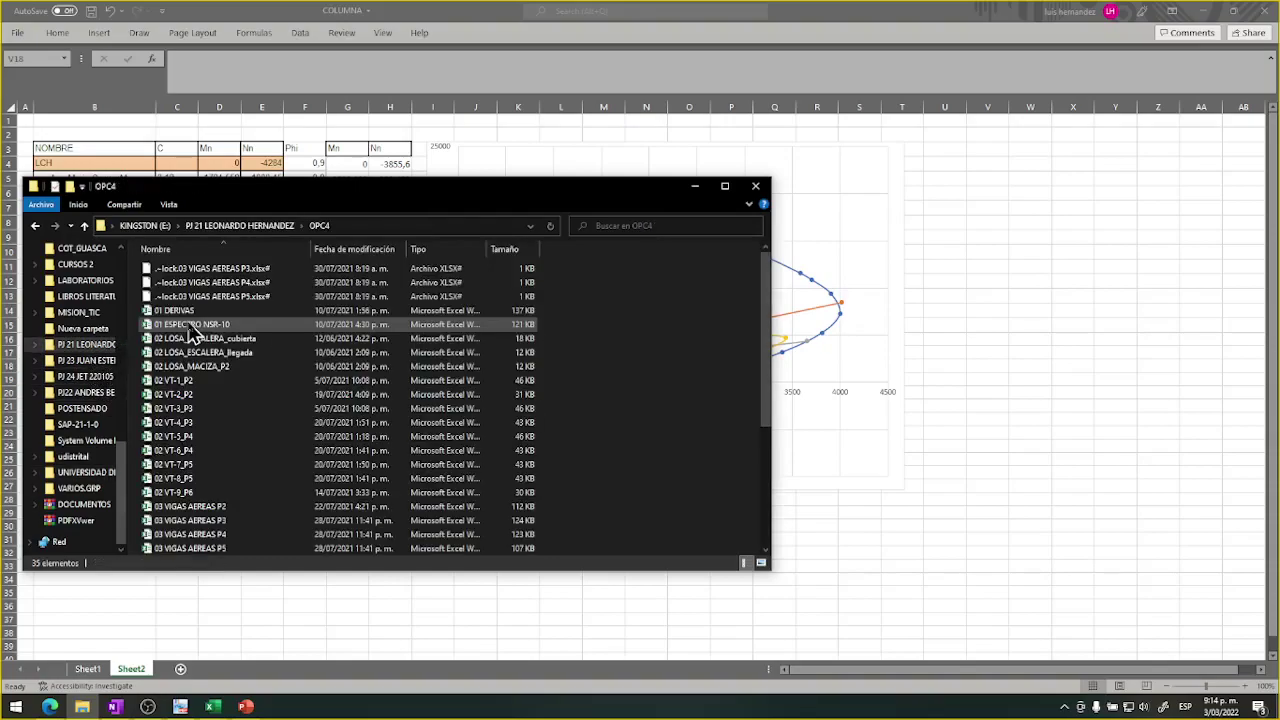
scroll(215, 415, down, 5)
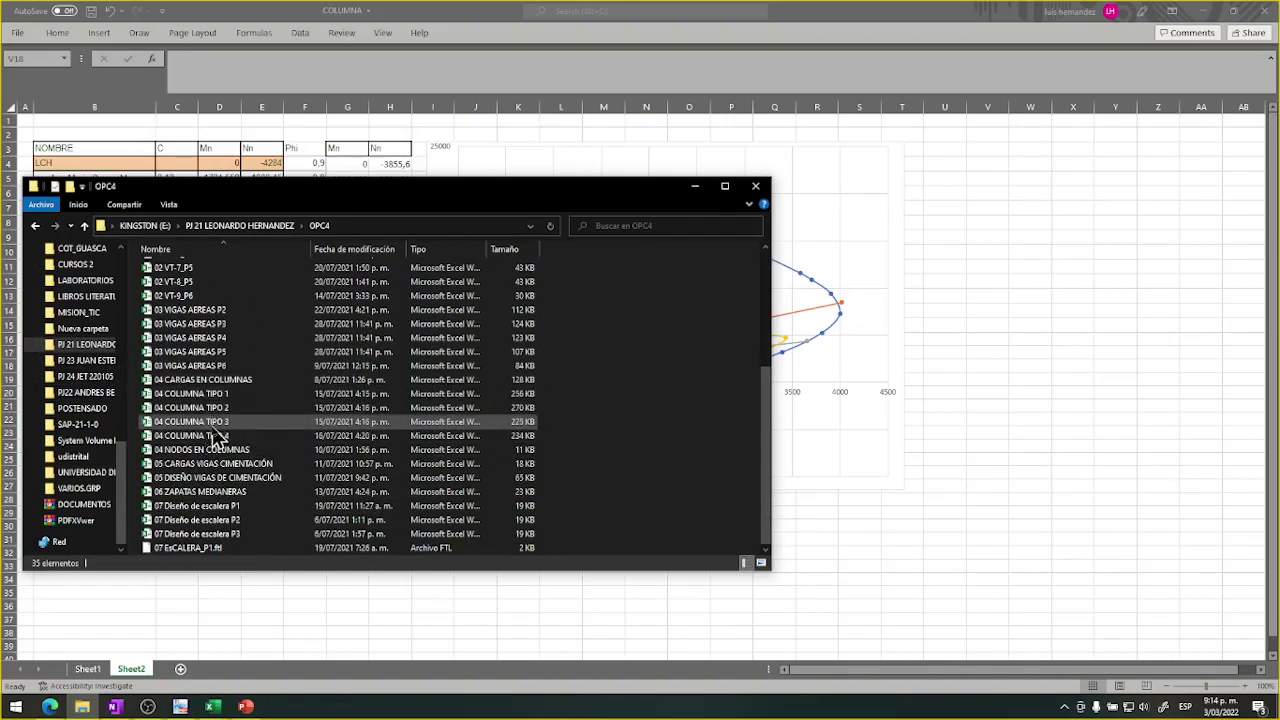
click(695, 186)
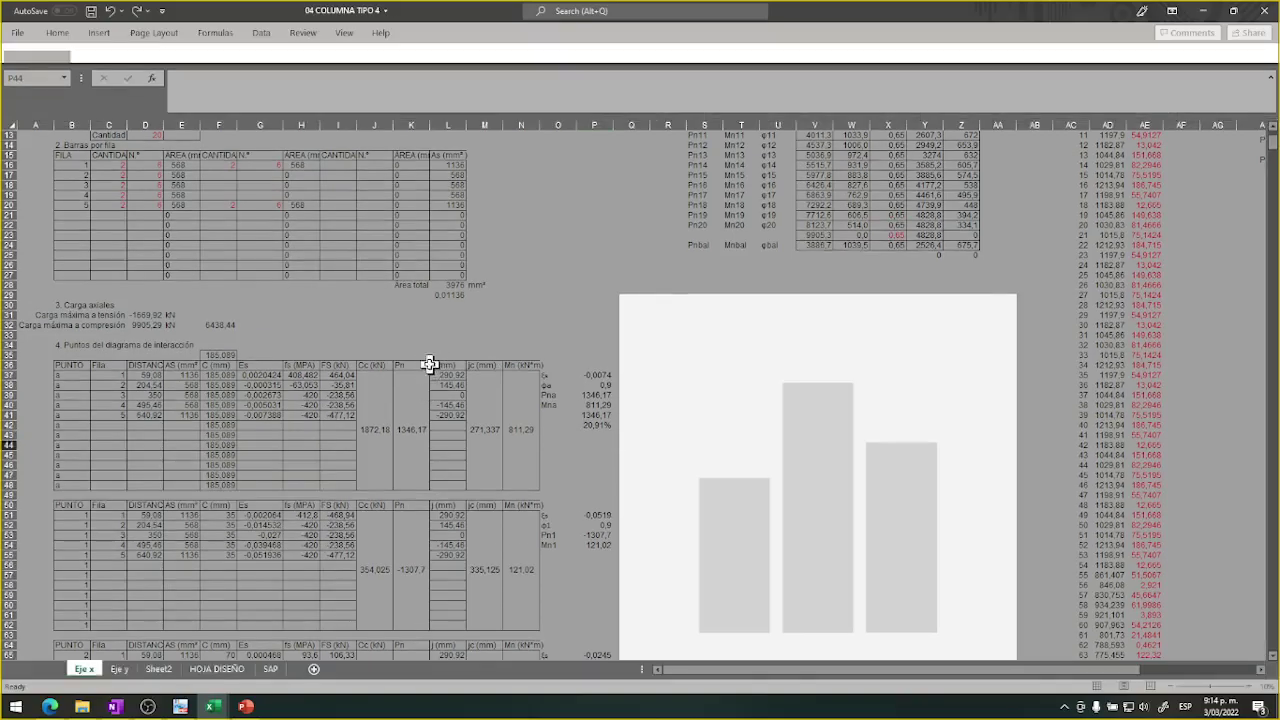
Shift the INTERACCIÓN chart left and raise its top edge to enlarge it.
scroll(668, 302, down, 4)
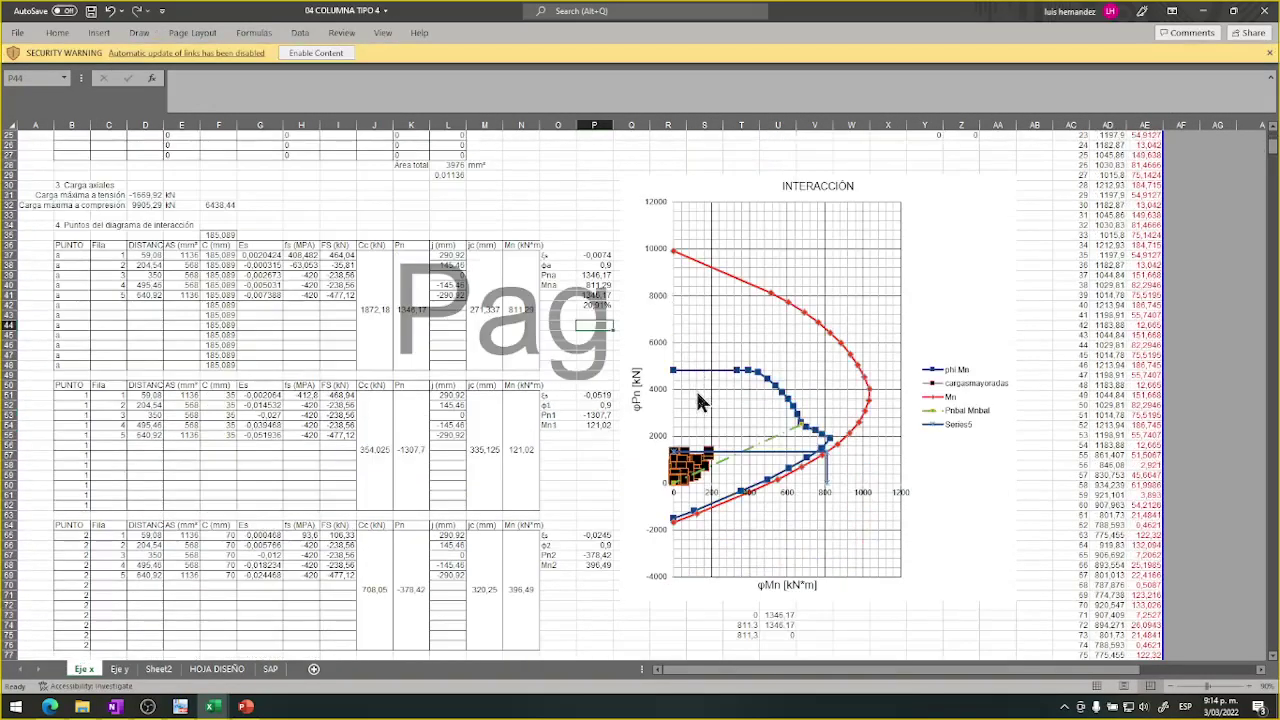
click(752, 500)
drag(610, 391, 288, 380)
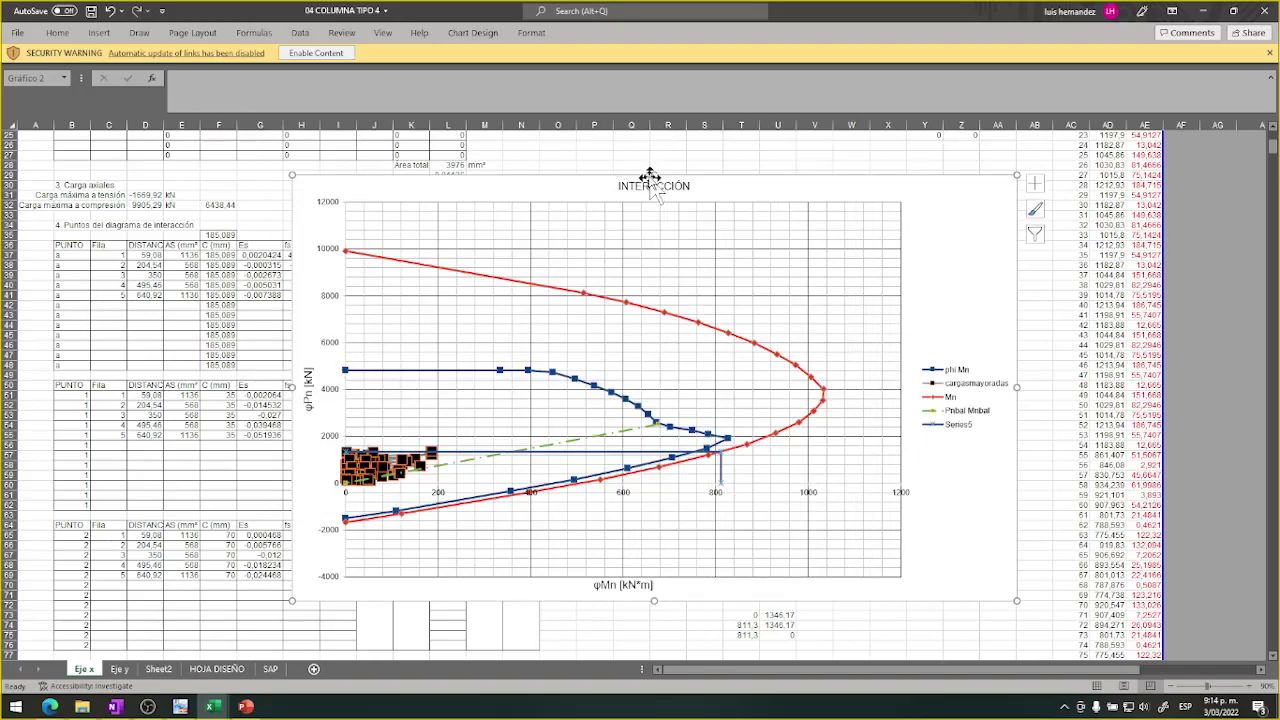
drag(652, 172, 655, 140)
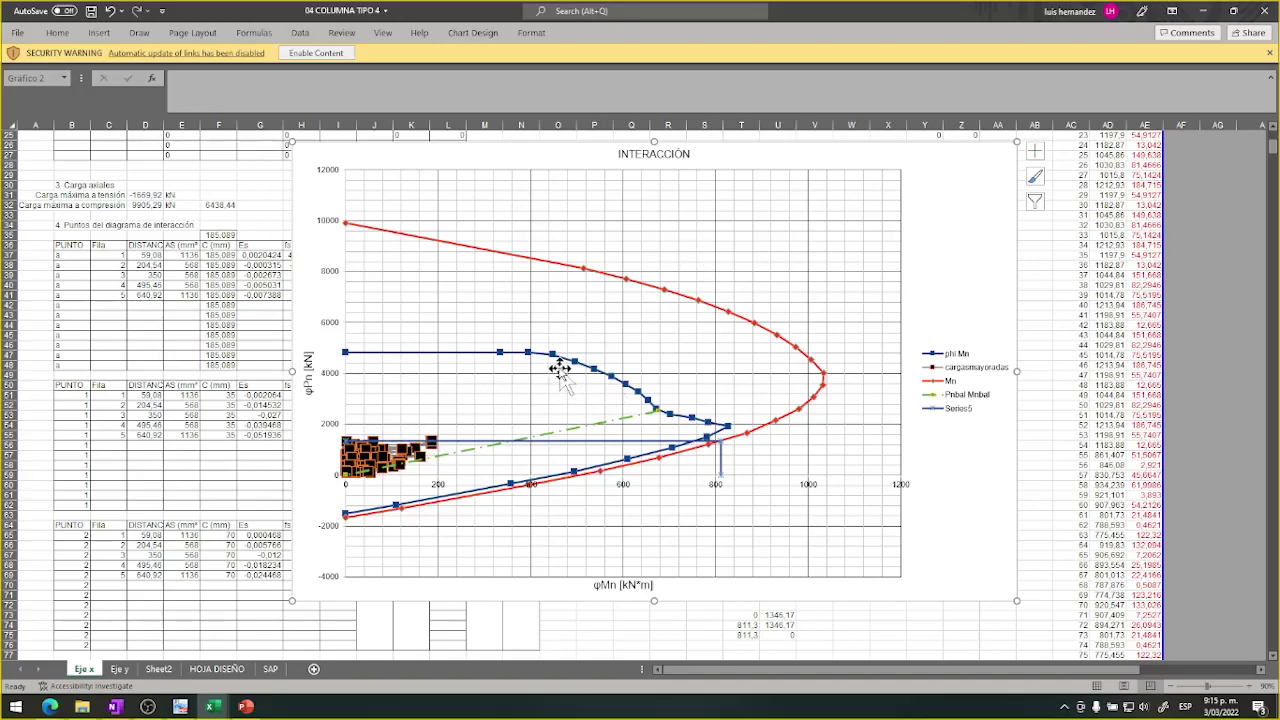
Enter load case 37 as 4000 kN axial load and 520 kN·m moment.
scroll(776, 420, up, 4)
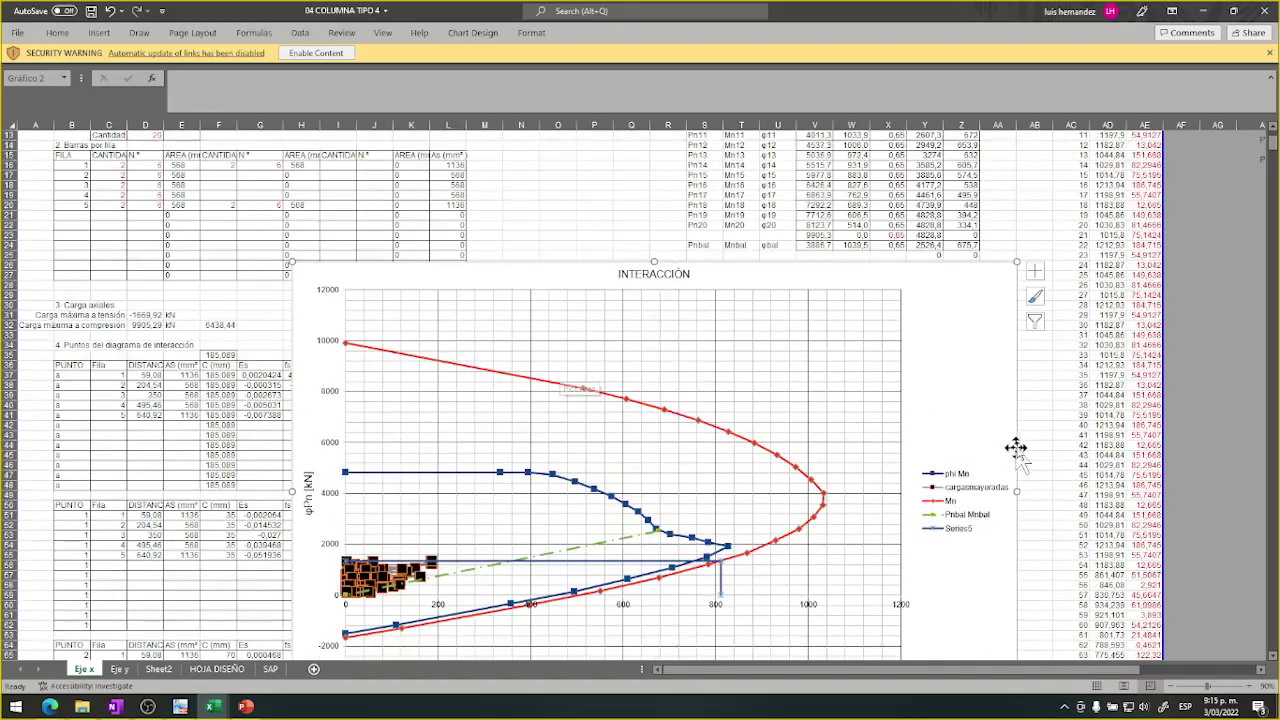
click(1110, 394)
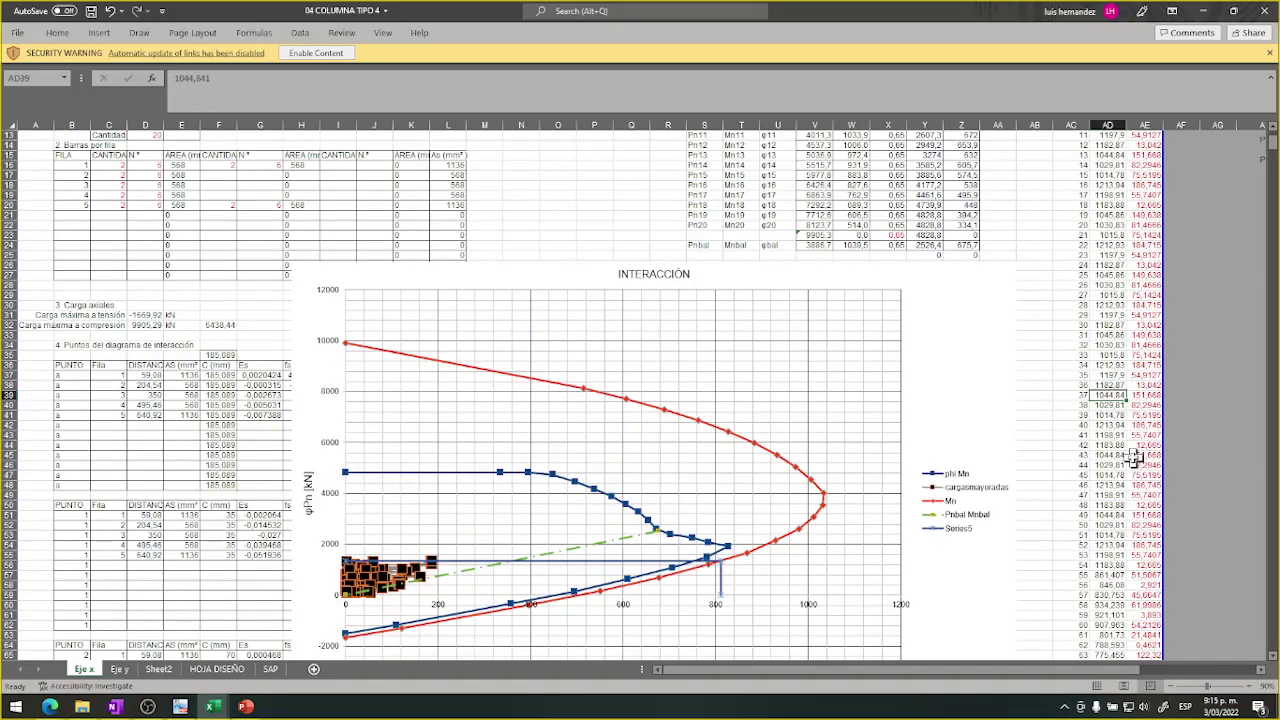
scroll(1135, 458, up, 4)
scroll(1135, 458, down, 4)
text(4000)
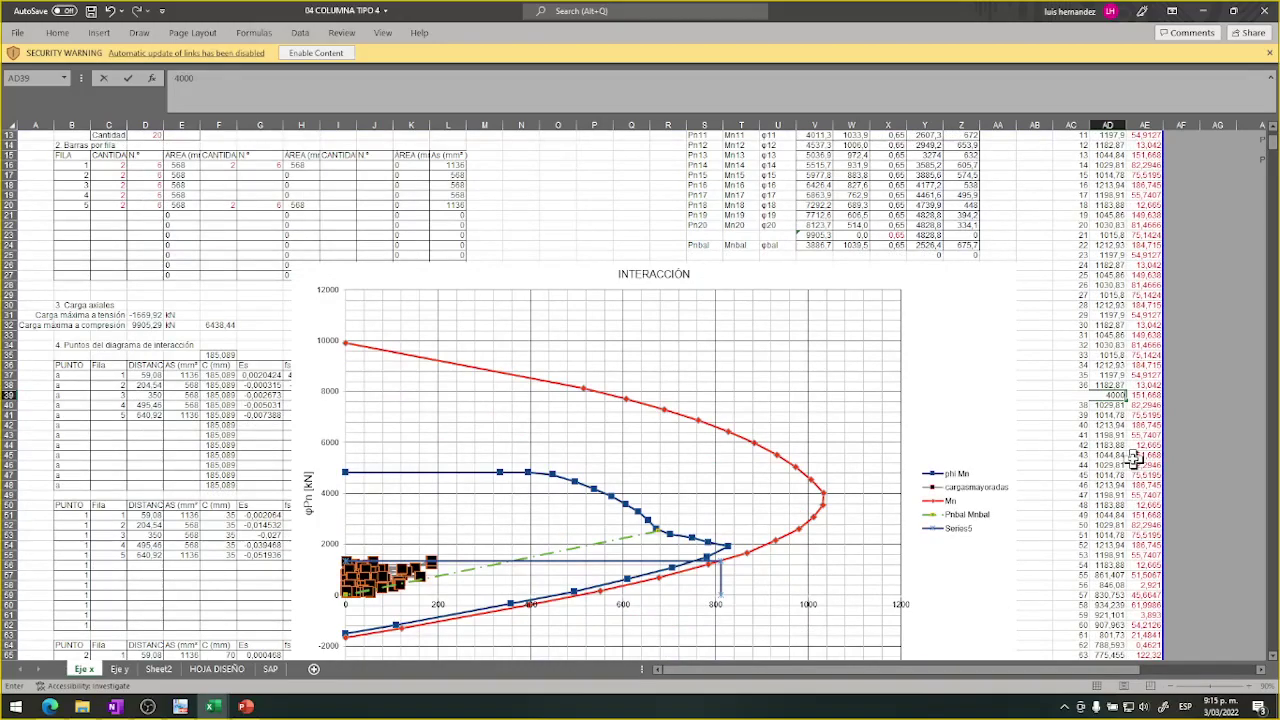
key(Tab)
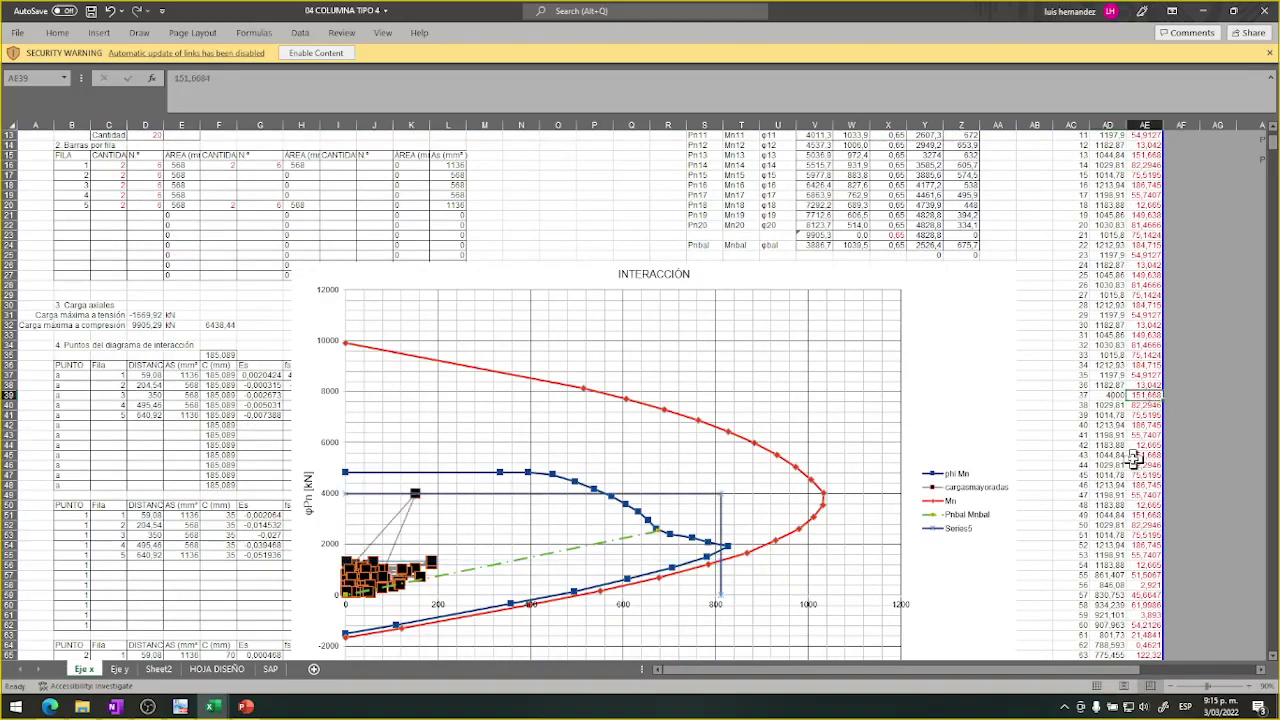
text(520)
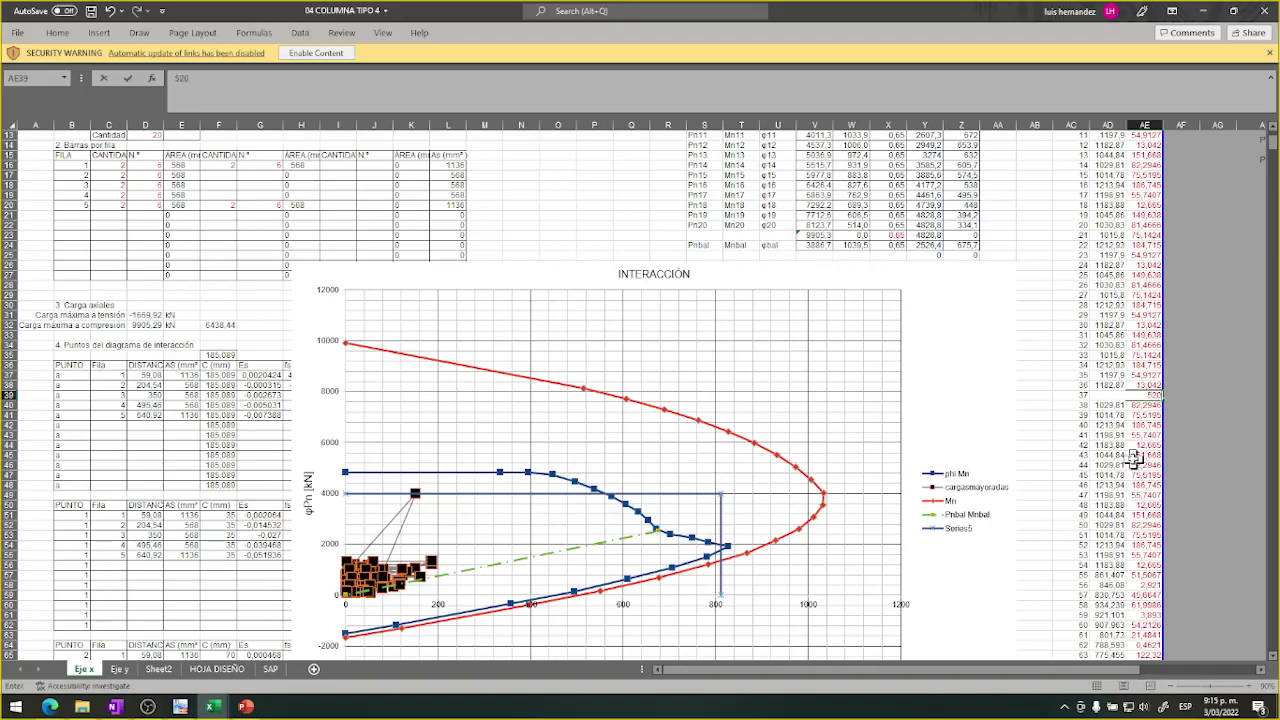
key(Return)
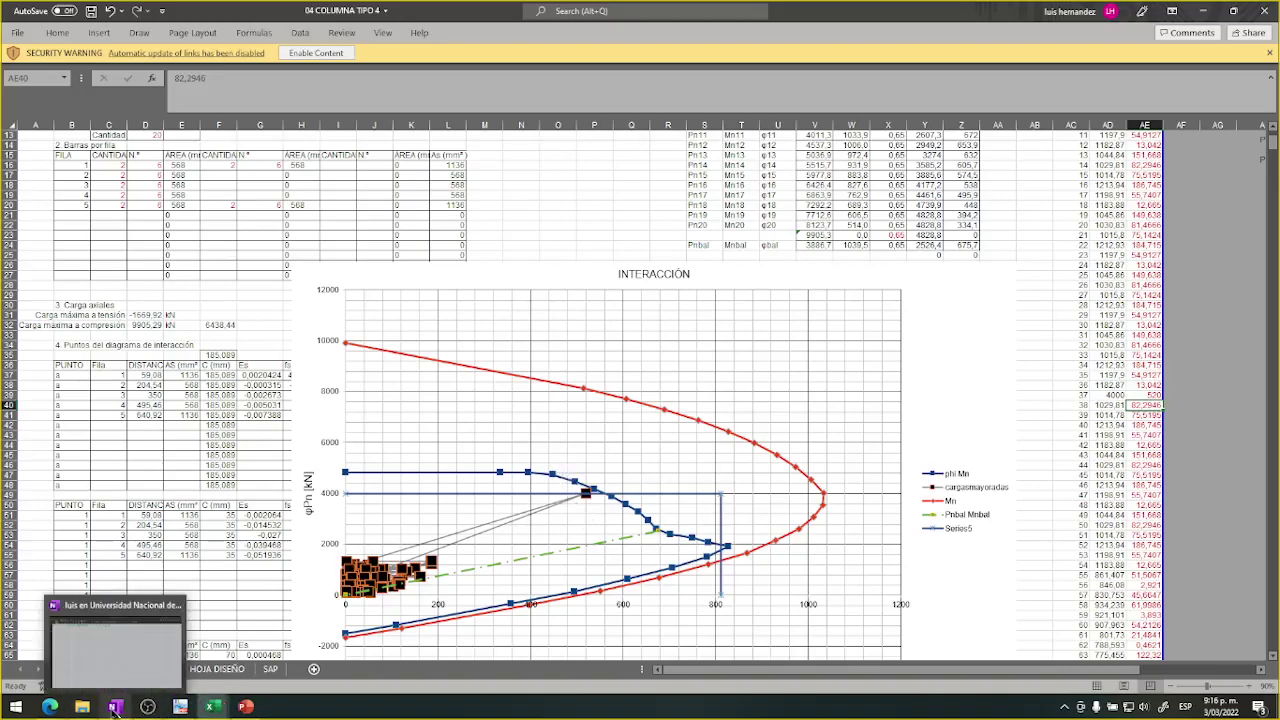
mouse_move(213, 710)
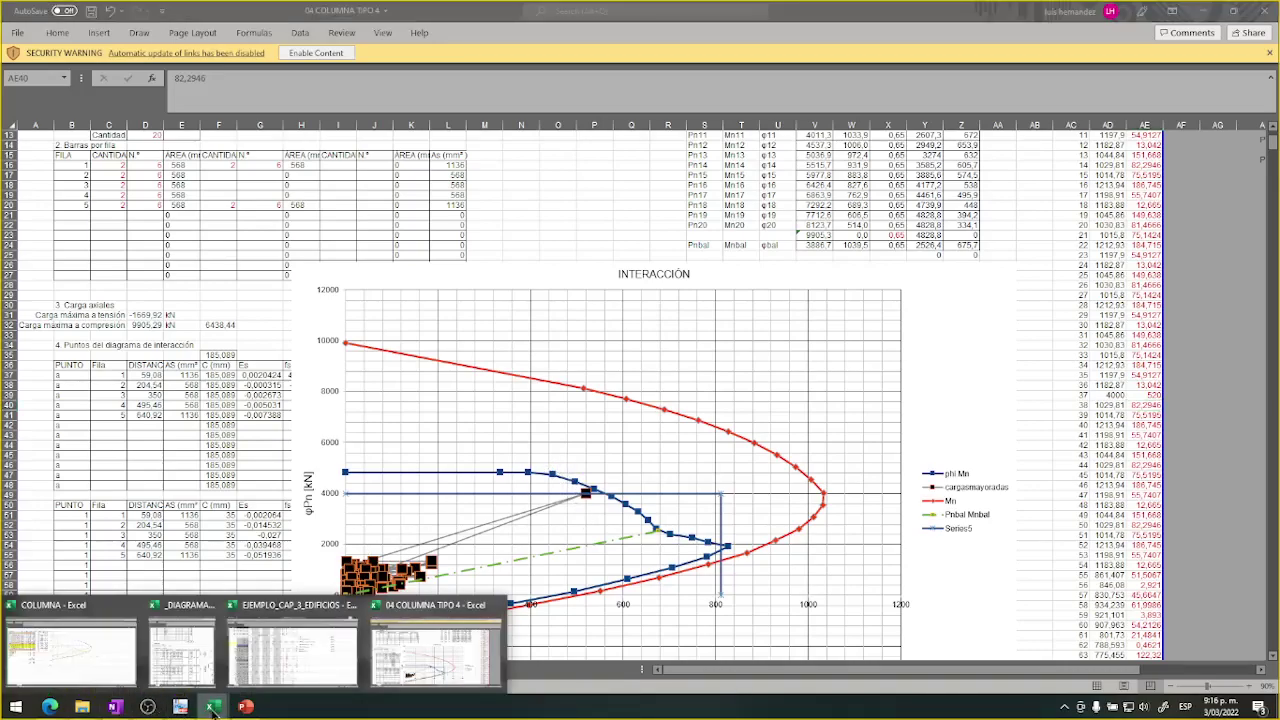
click(290, 645)
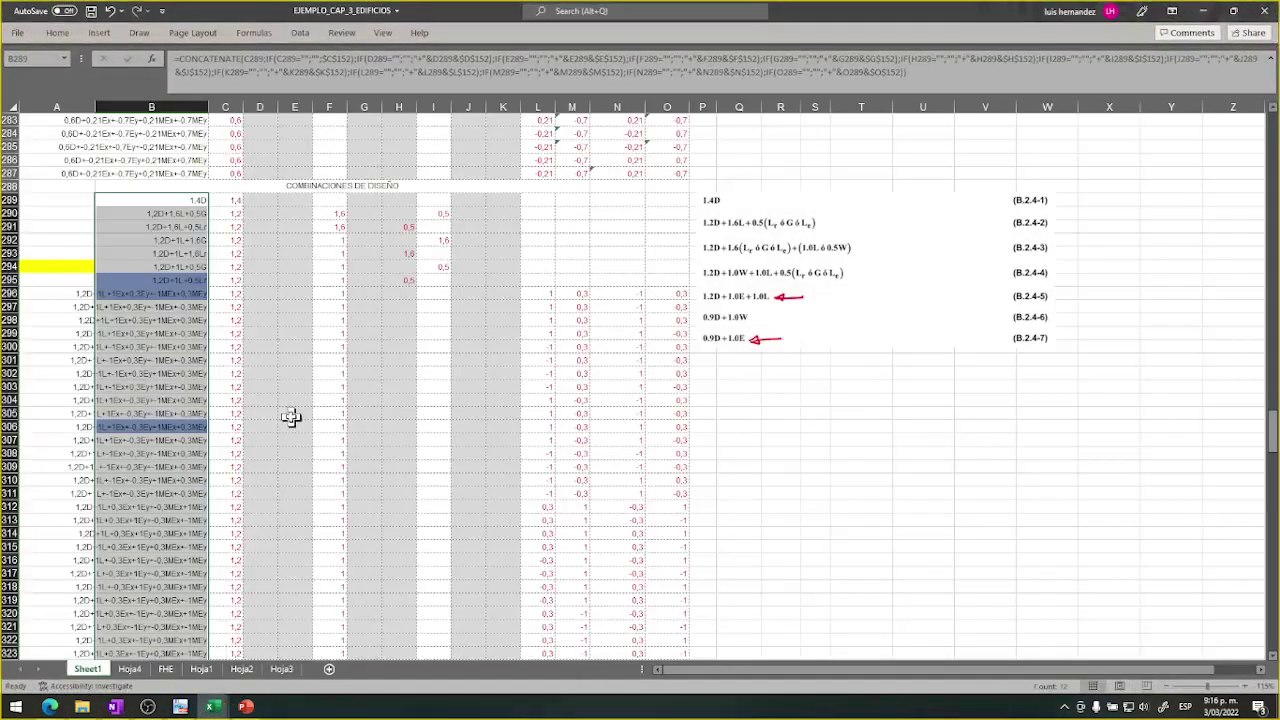
click(172, 293)
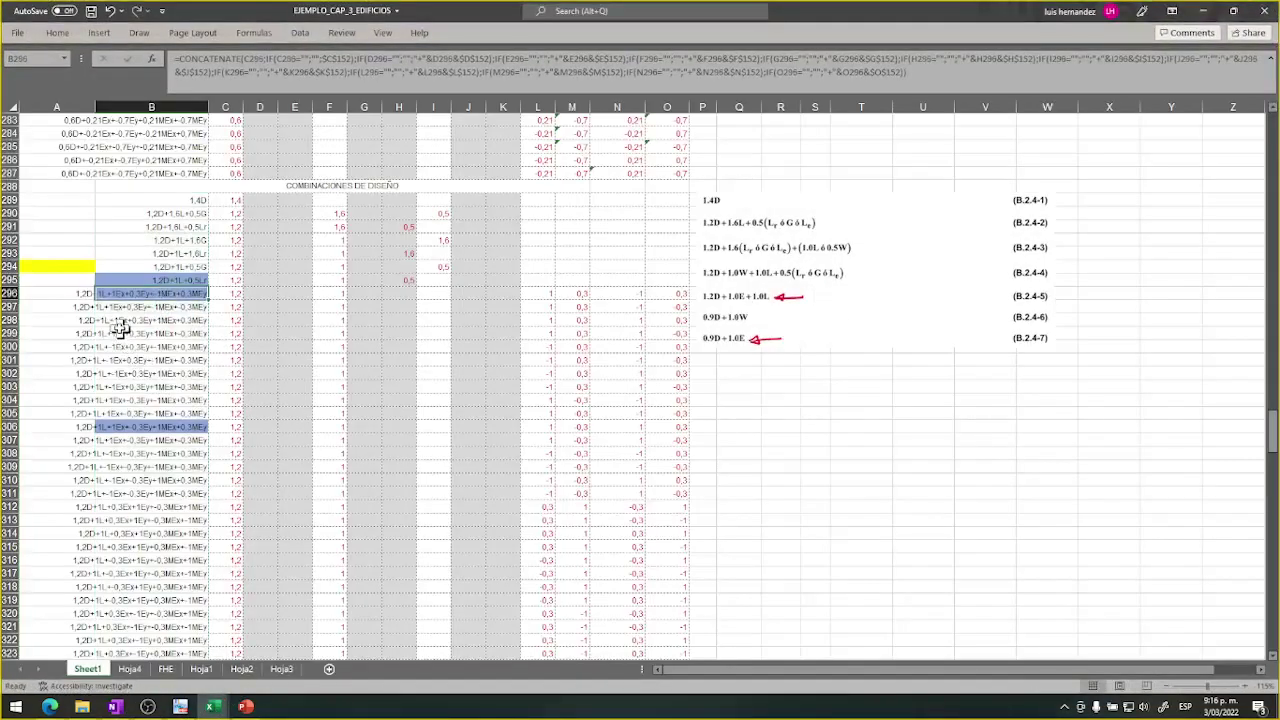
ctrl+scroll(75, 292, up, 3)
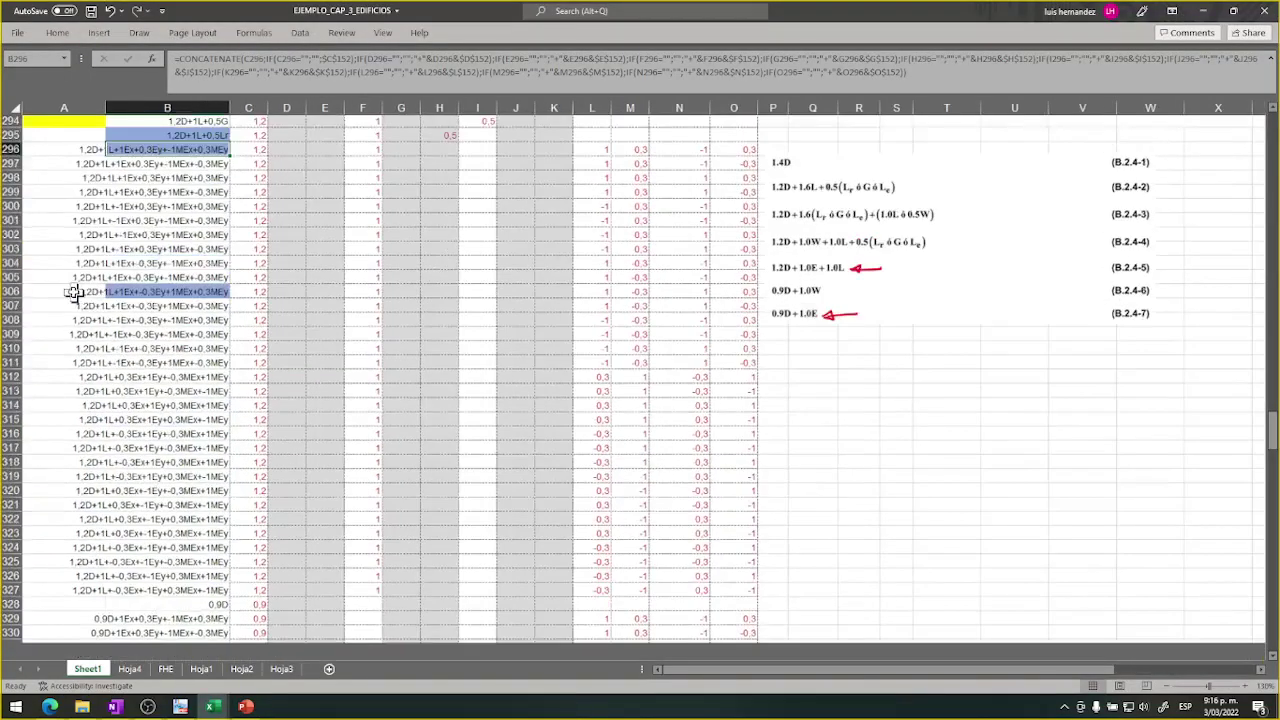
scroll(337, 325, left, 1)
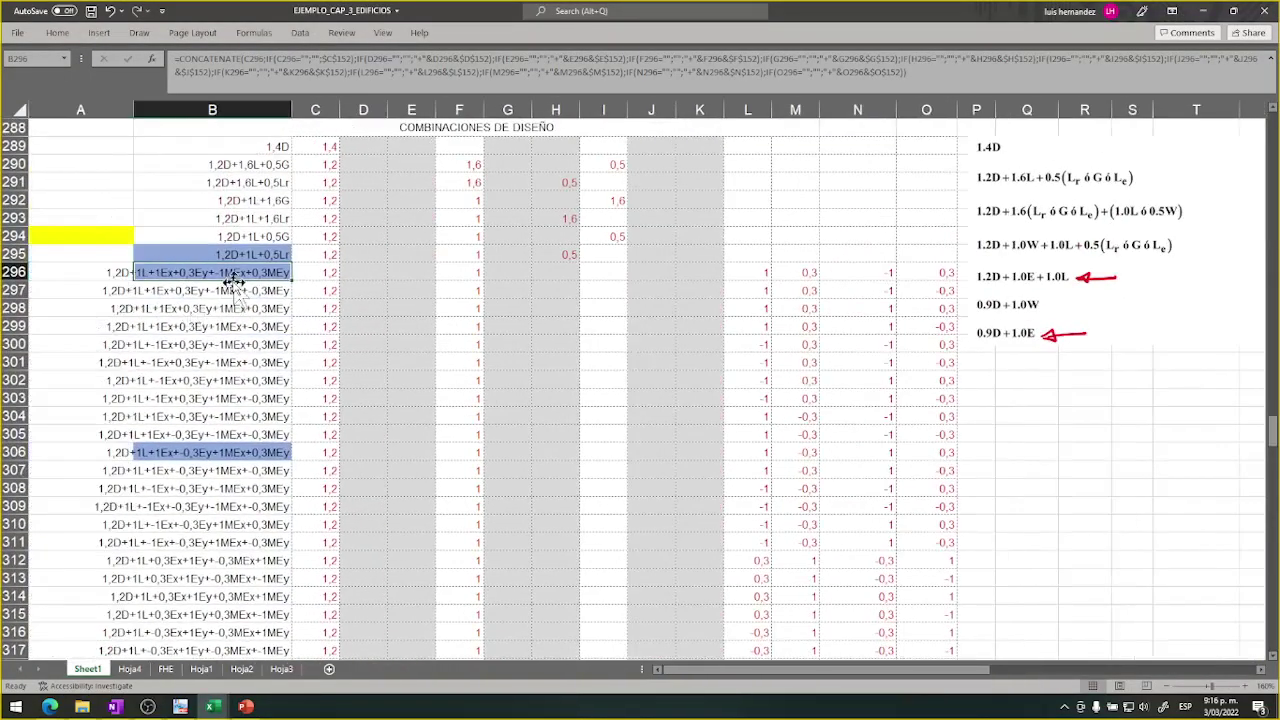
drag(229, 277, 227, 540)
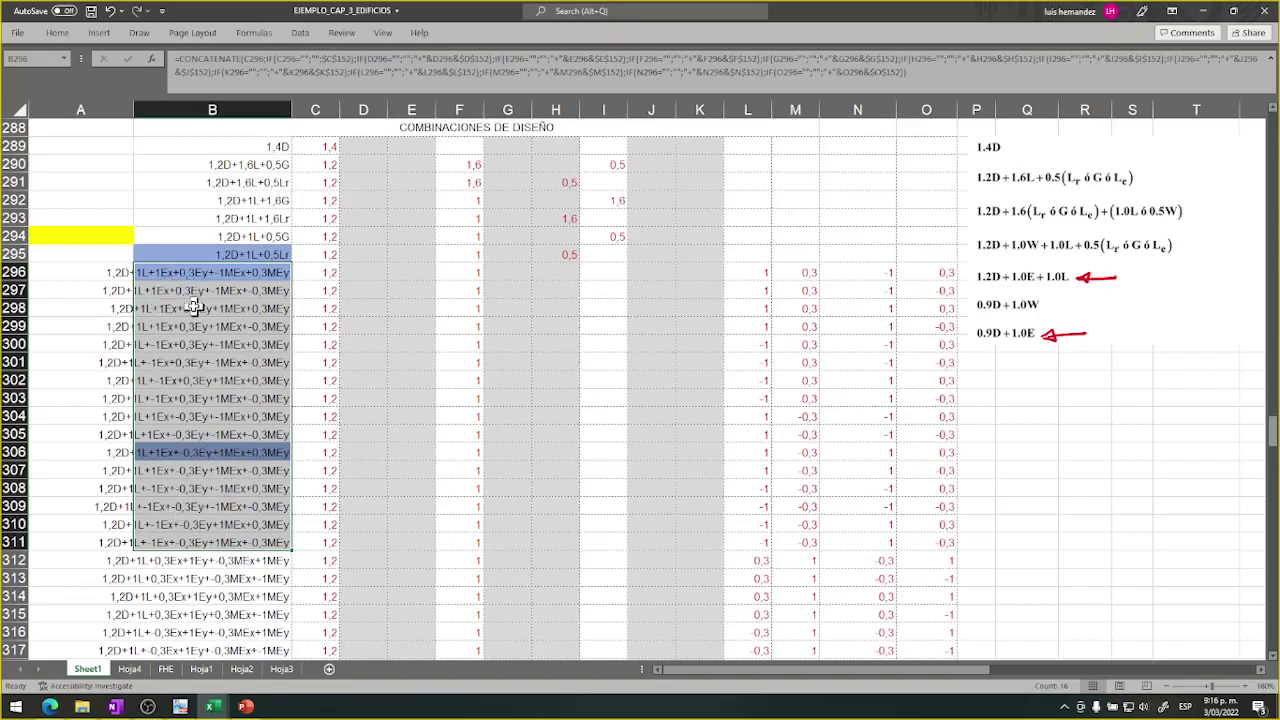
scroll(927, 252, up, 2)
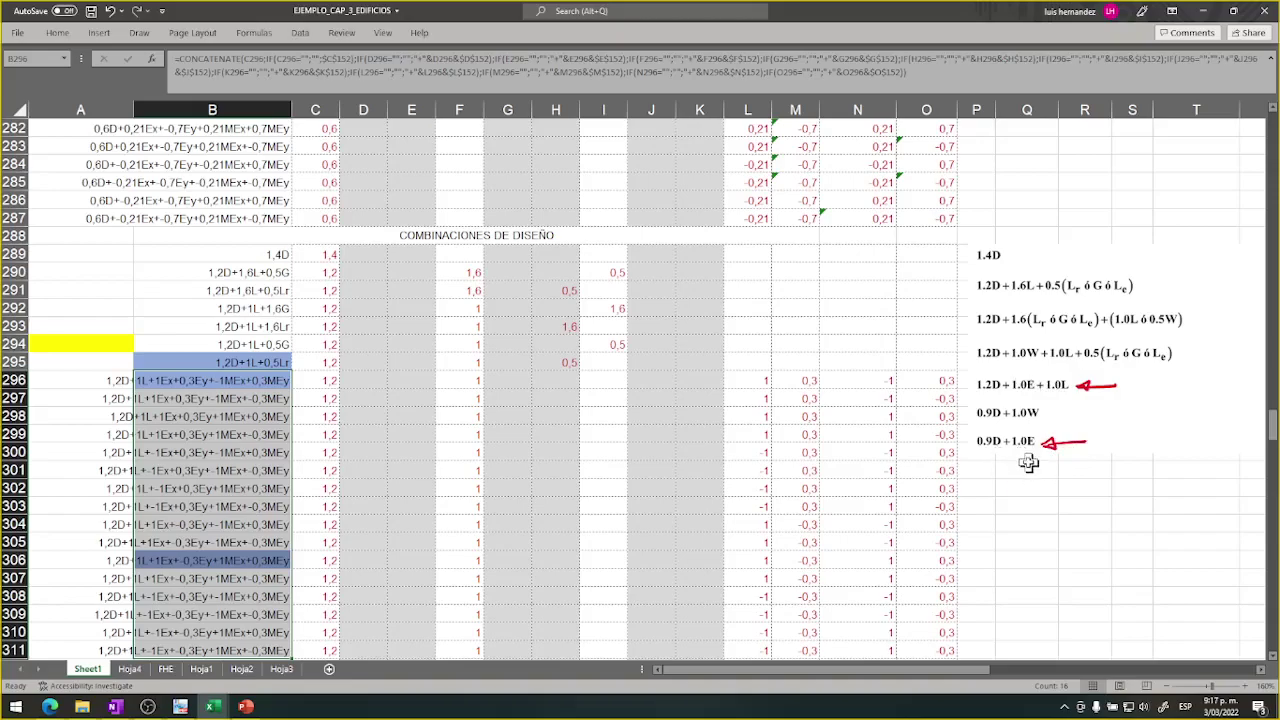
scroll(946, 462, down, 2)
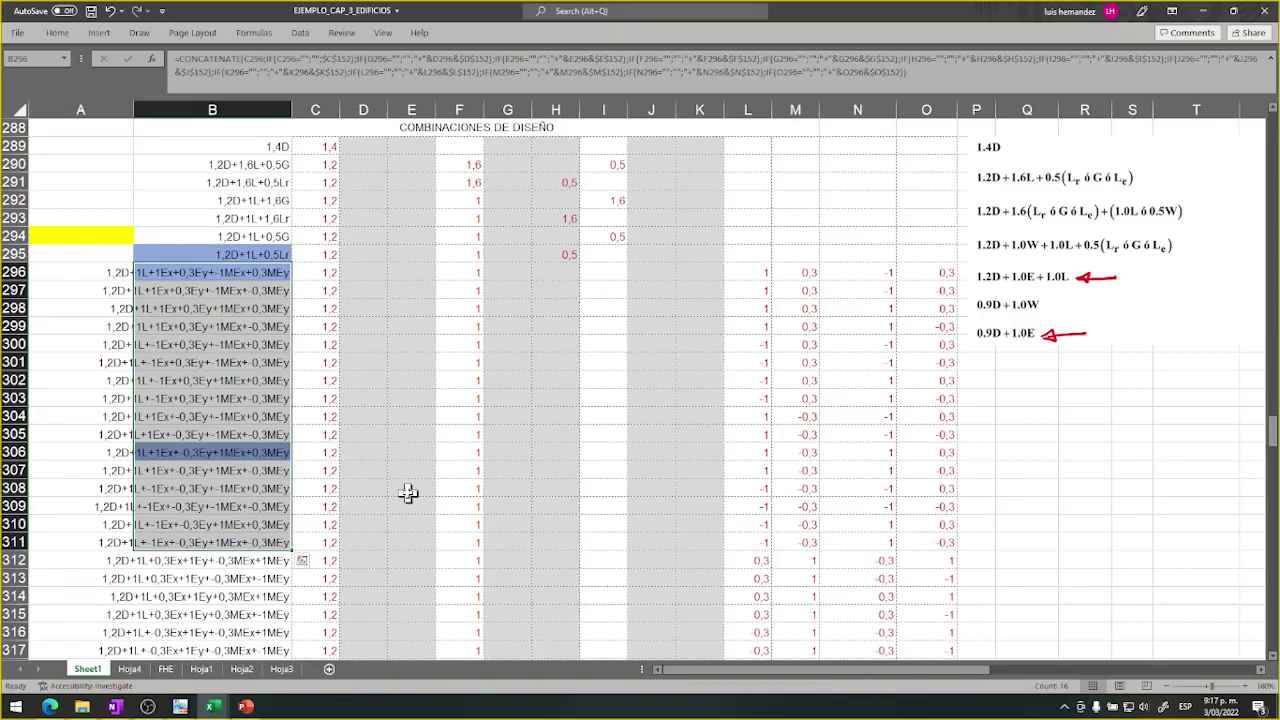
scroll(408, 492, down, 4)
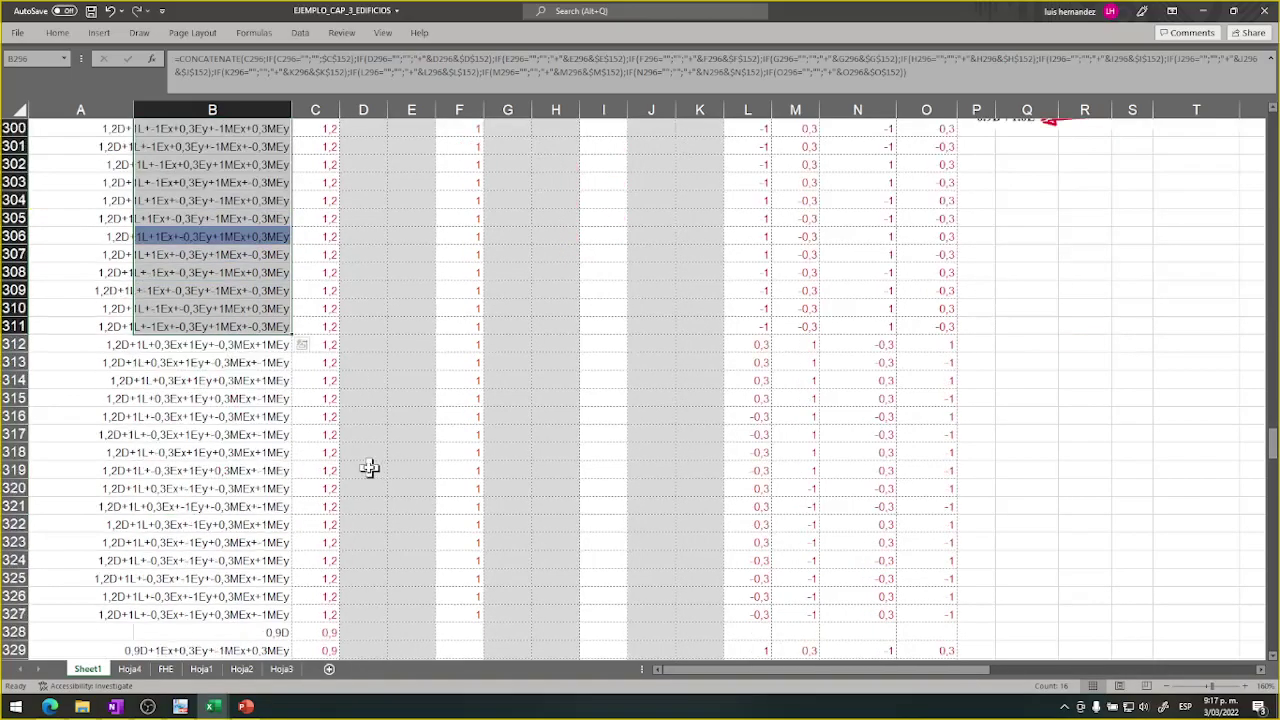
scroll(369, 468, down, 12)
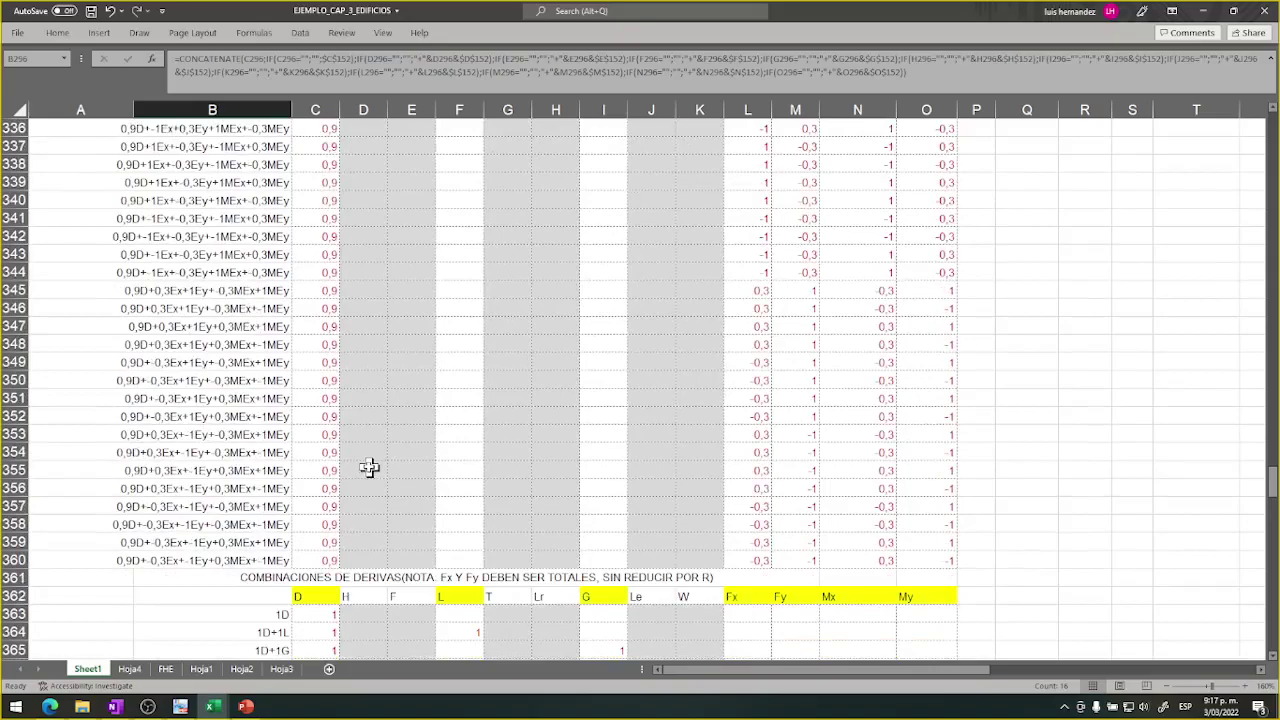
scroll(369, 468, up, 14)
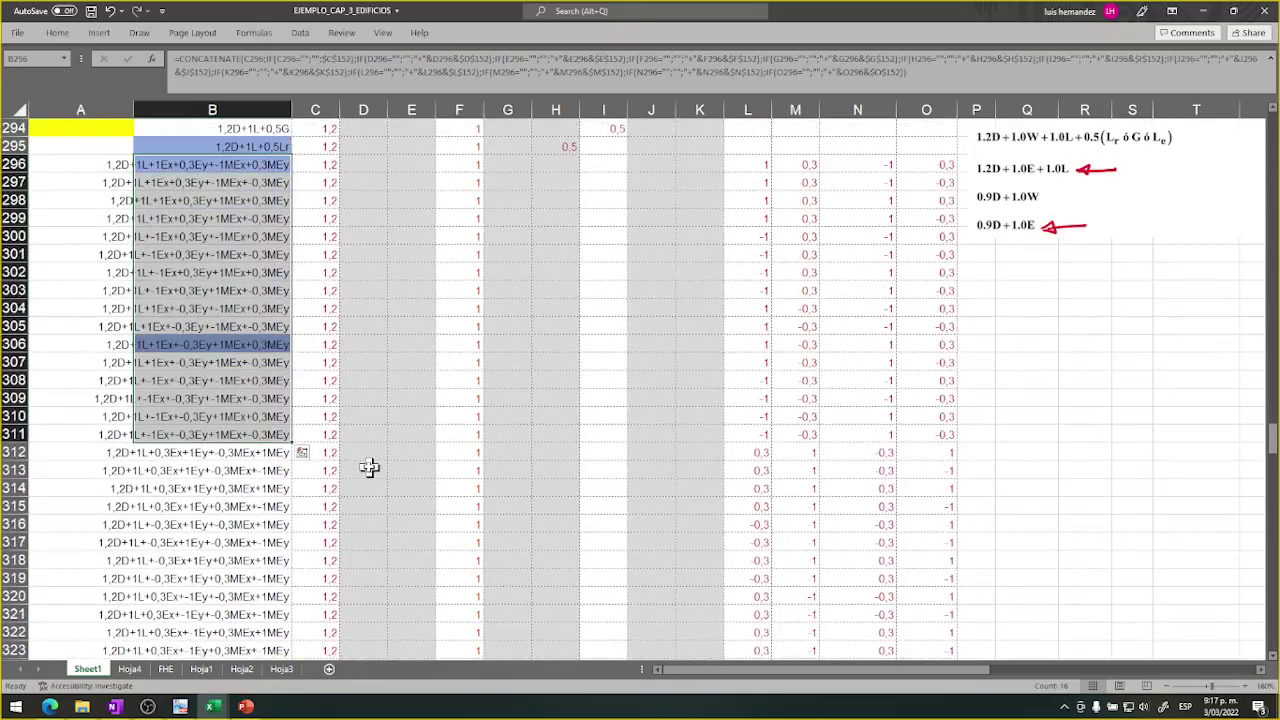
scroll(369, 468, up, 4)
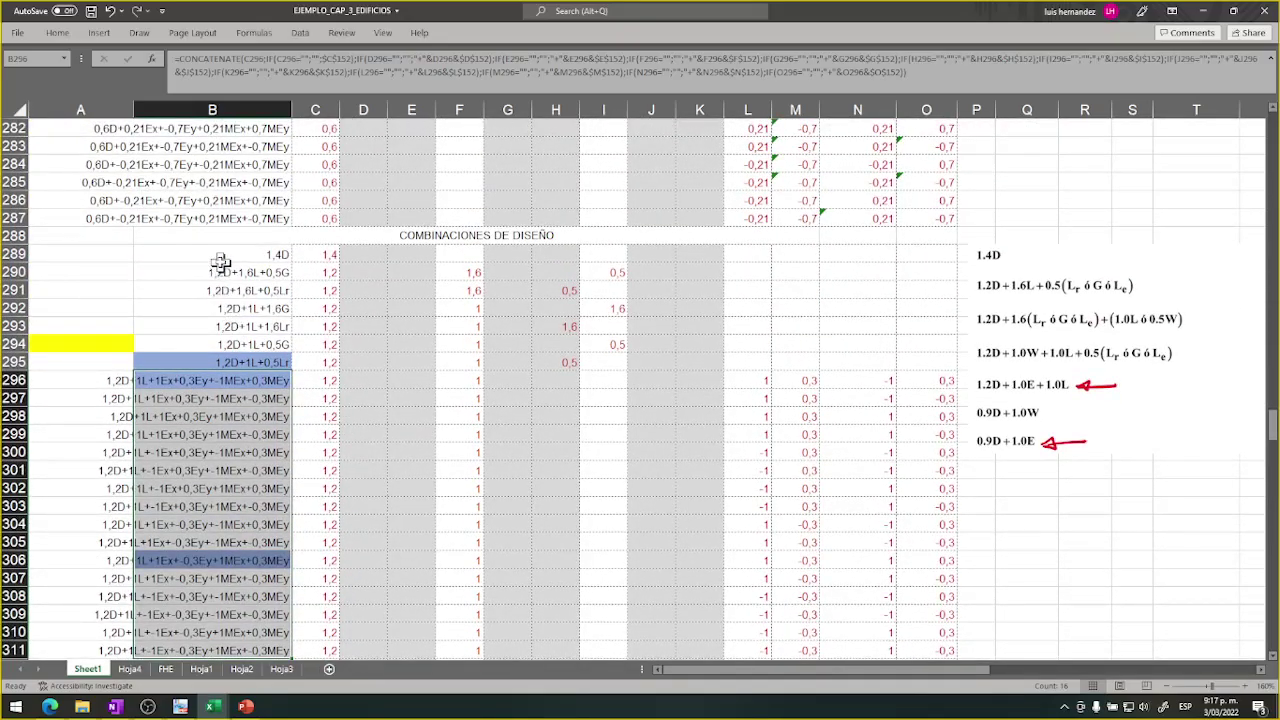
click(220, 256)
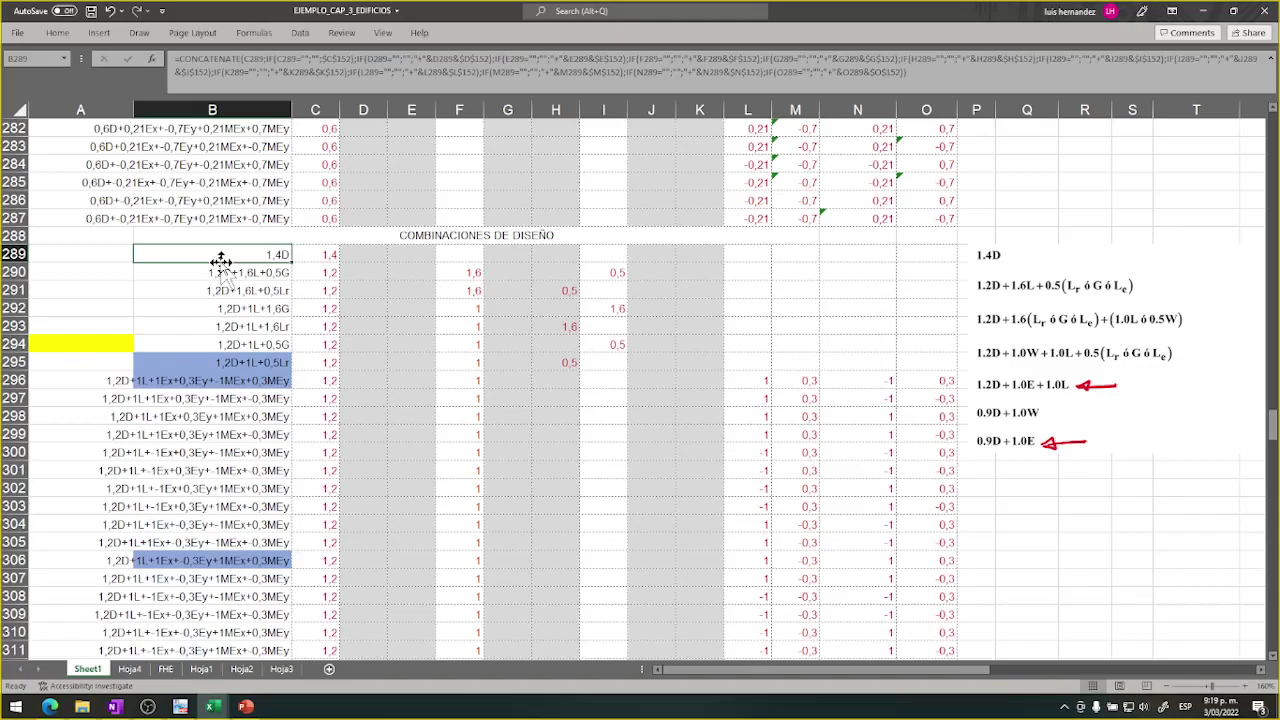
Select the combination labels B289 to B313 so the status bar shows Count: 25.
key(ctrl+shift+Down)
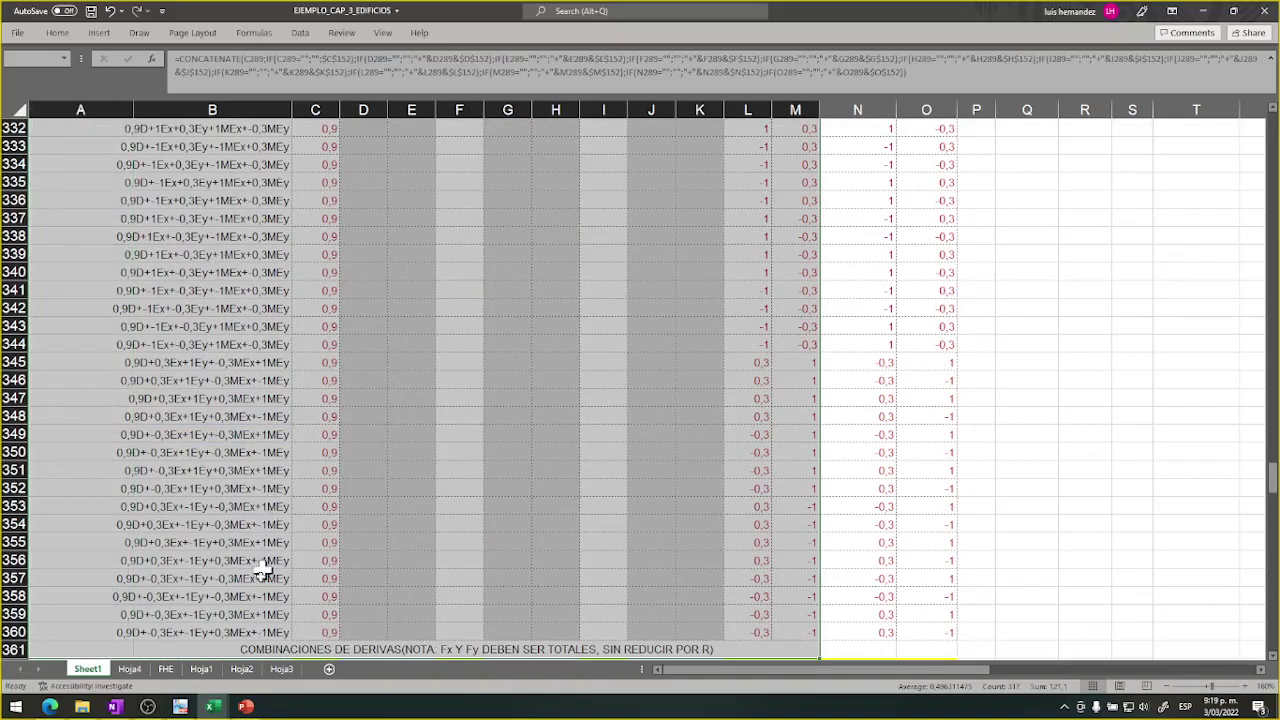
click(251, 631)
scroll(250, 630, up, 9)
scroll(250, 600, up, 7)
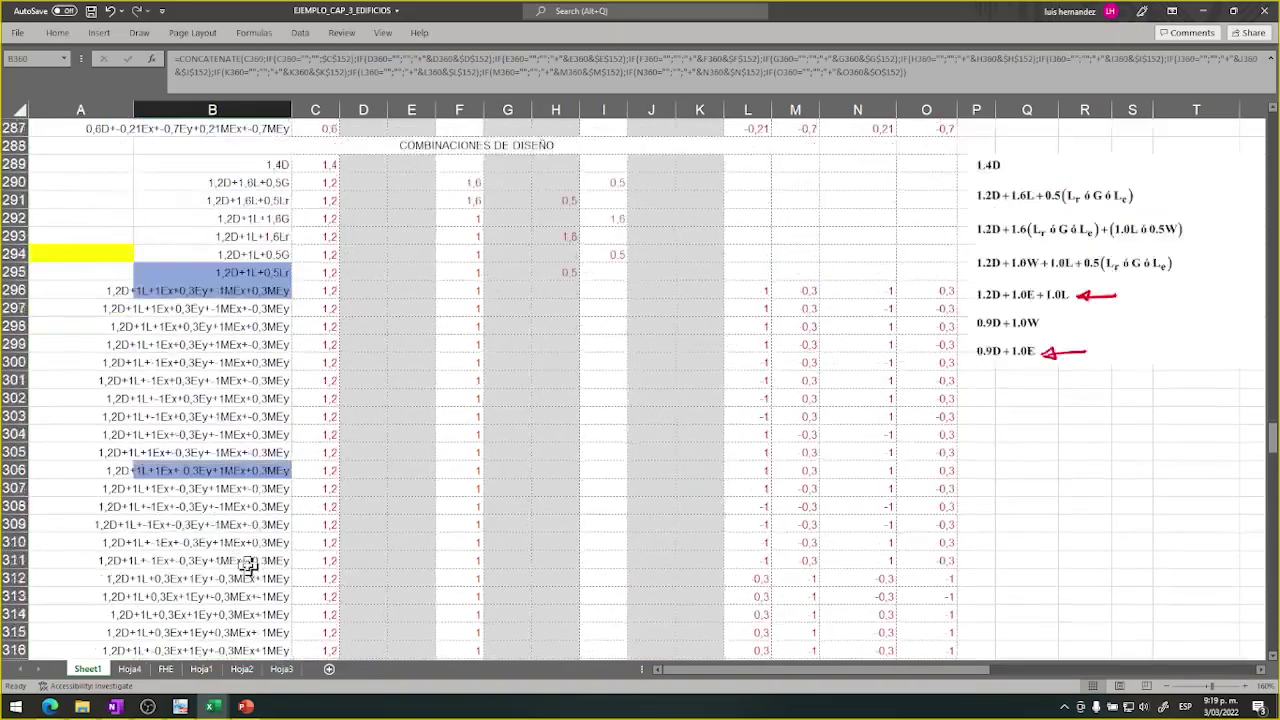
shift+click(258, 220)
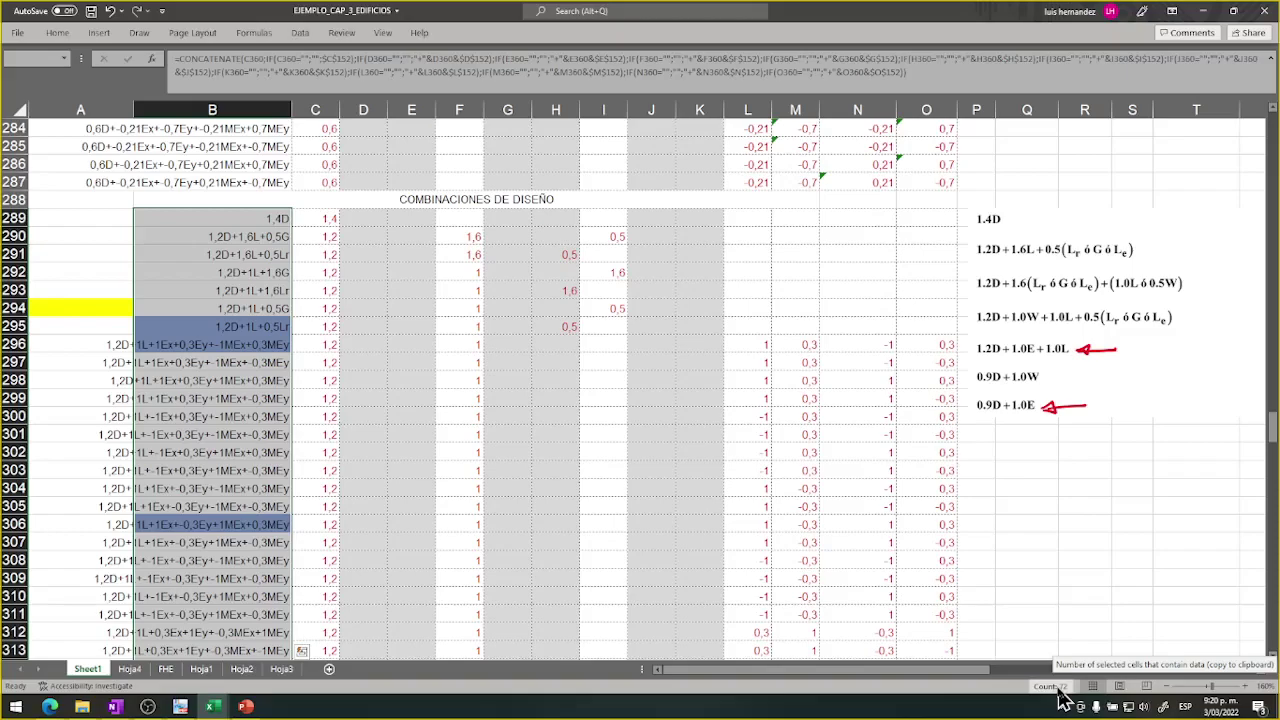
click(188, 342)
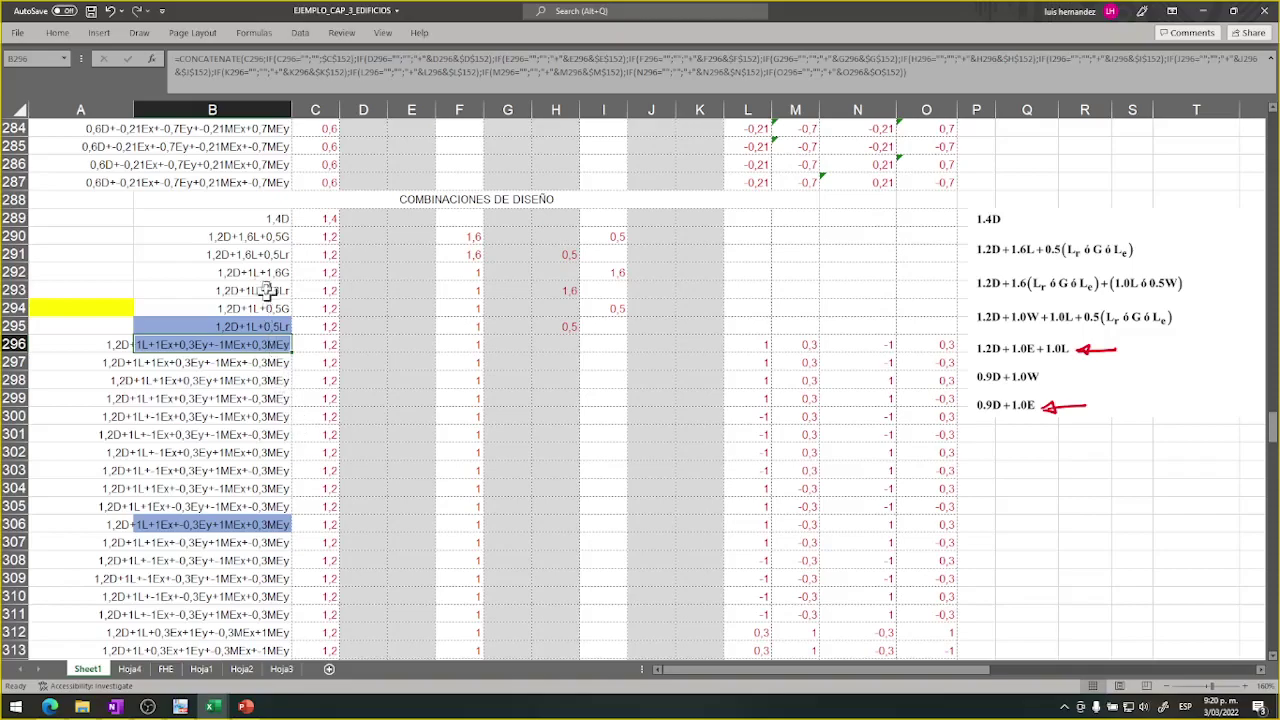
drag(266, 218, 270, 652)
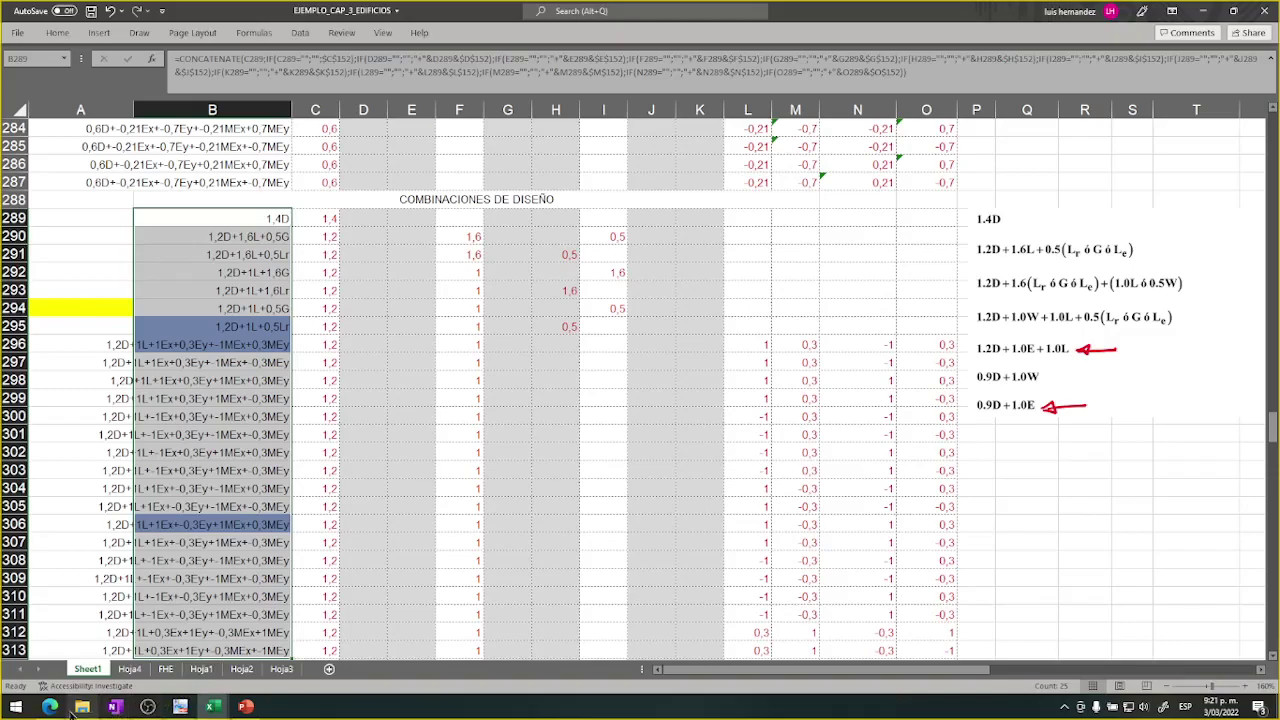
Switch to the COLUMNA workbook and go to cell A1 of Sheet2.
mouse_move(211, 708)
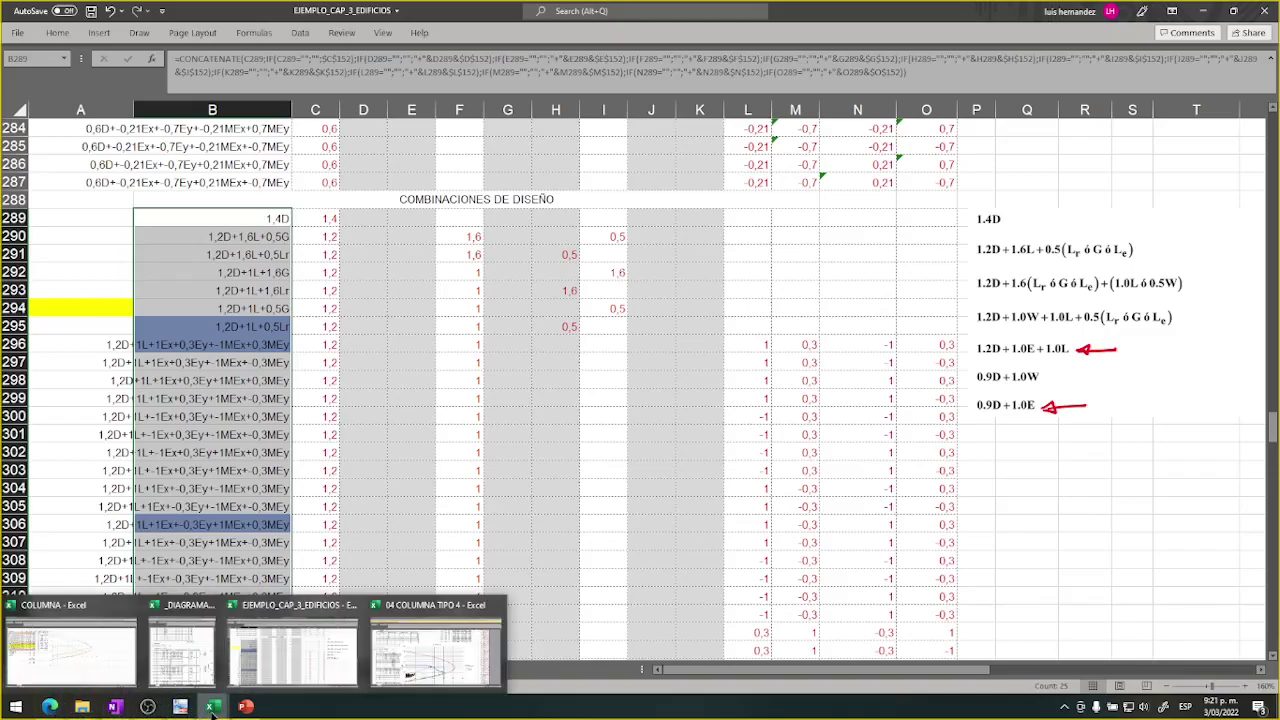
click(98, 680)
click(817, 592)
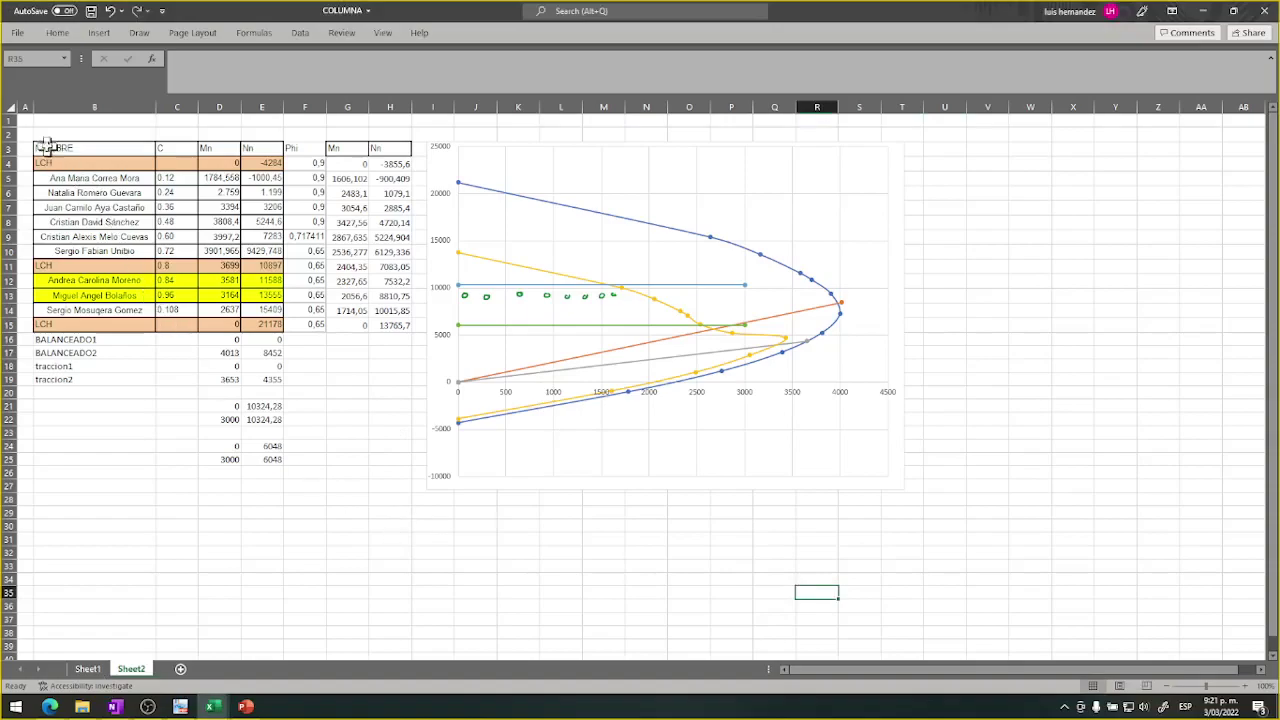
click(22, 118)
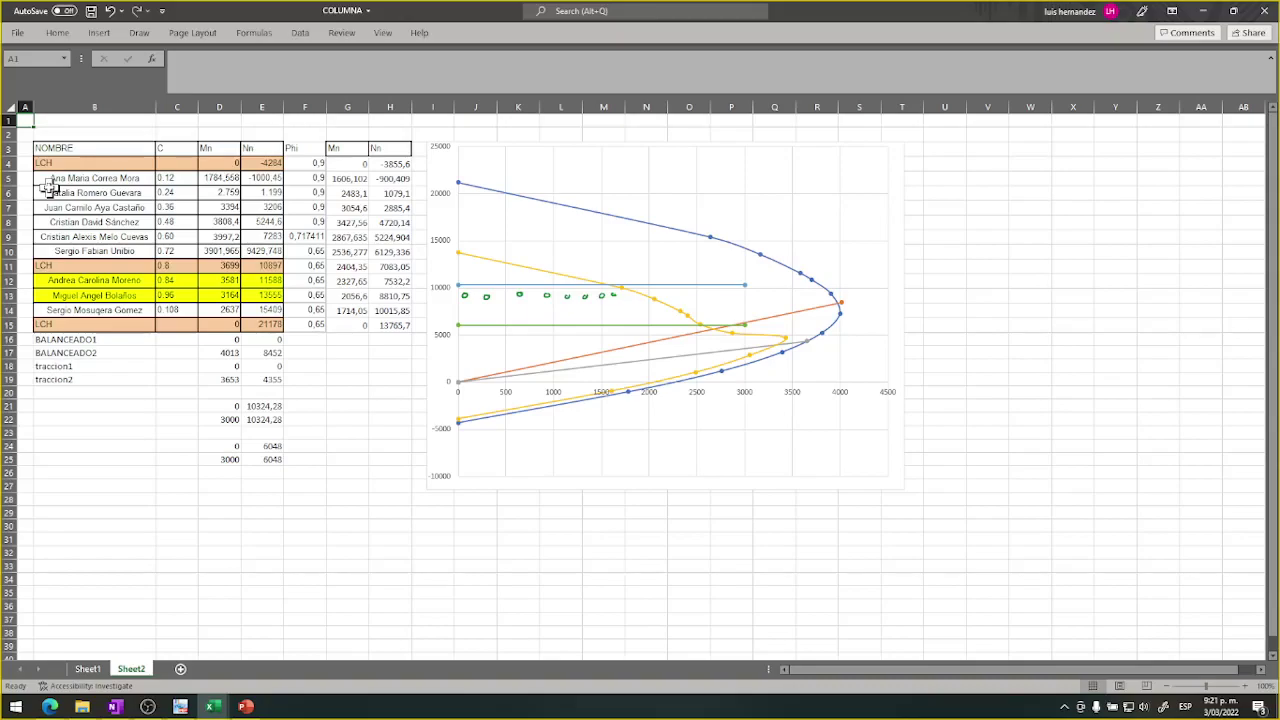
click(1240, 710)
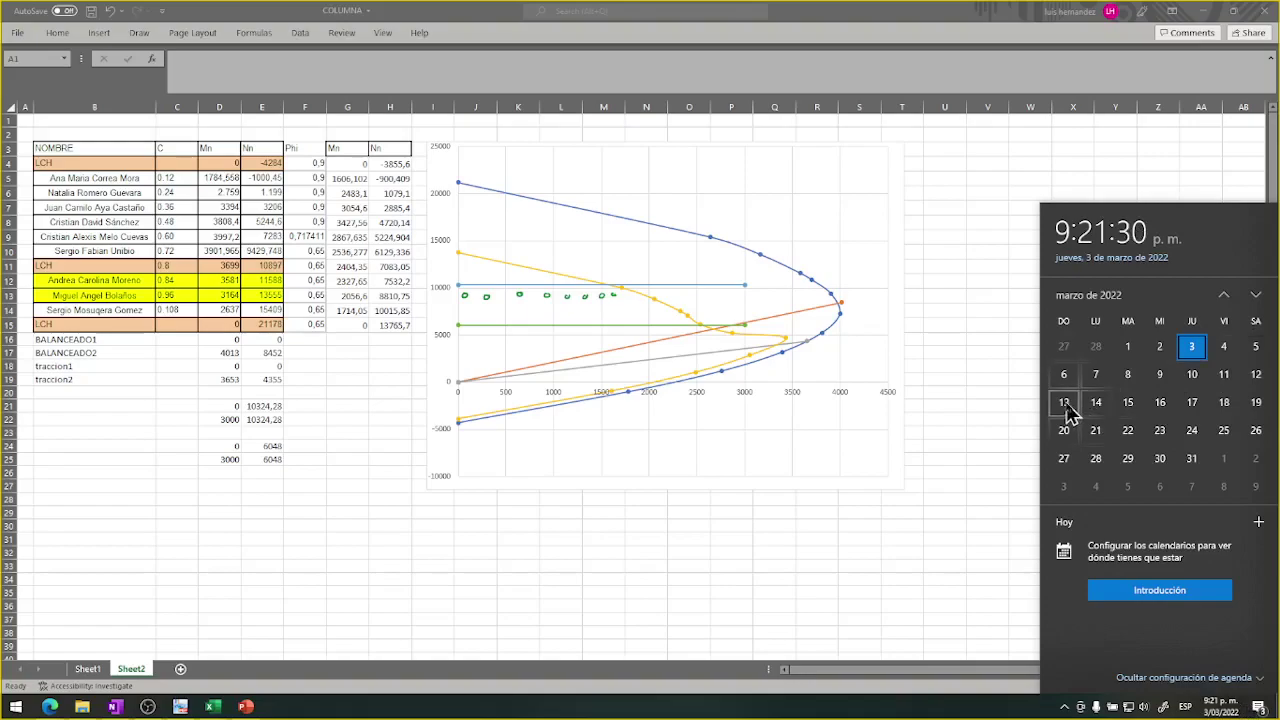
Compare Tuesday 8 and Thursday 10 March 2022, ending on the 8th, then bring up OBS.
click(1125, 383)
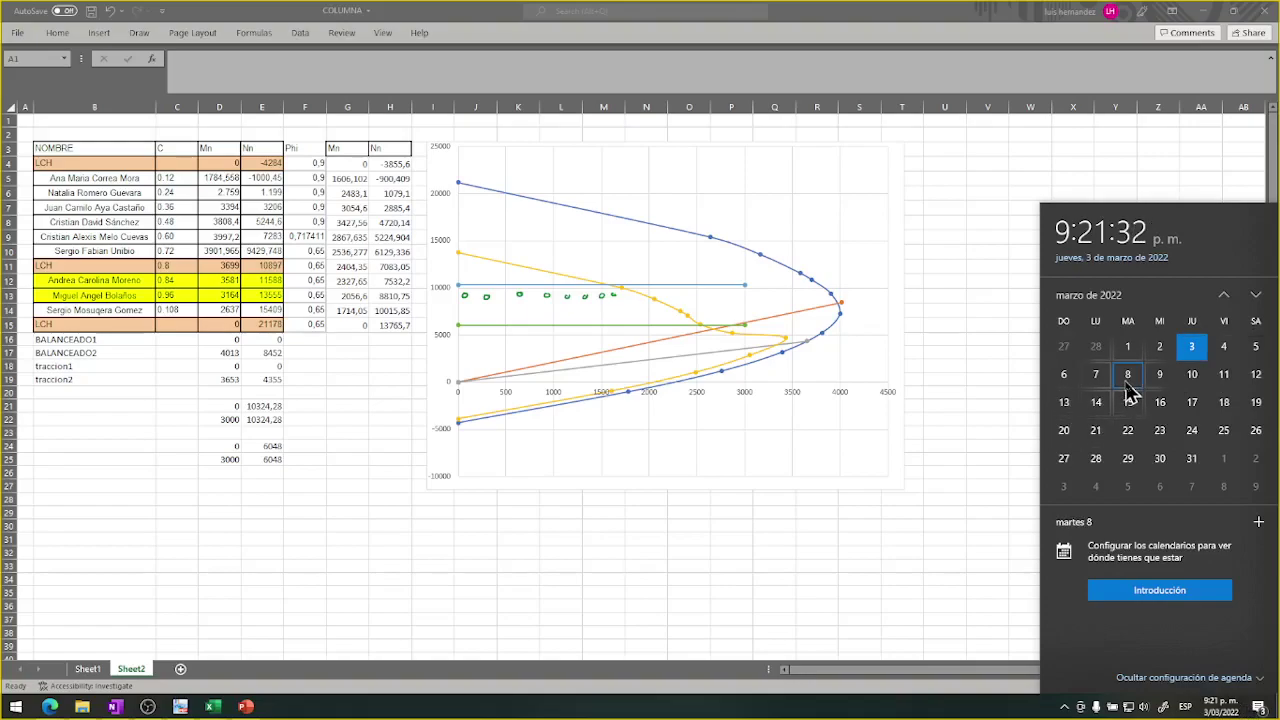
click(1191, 377)
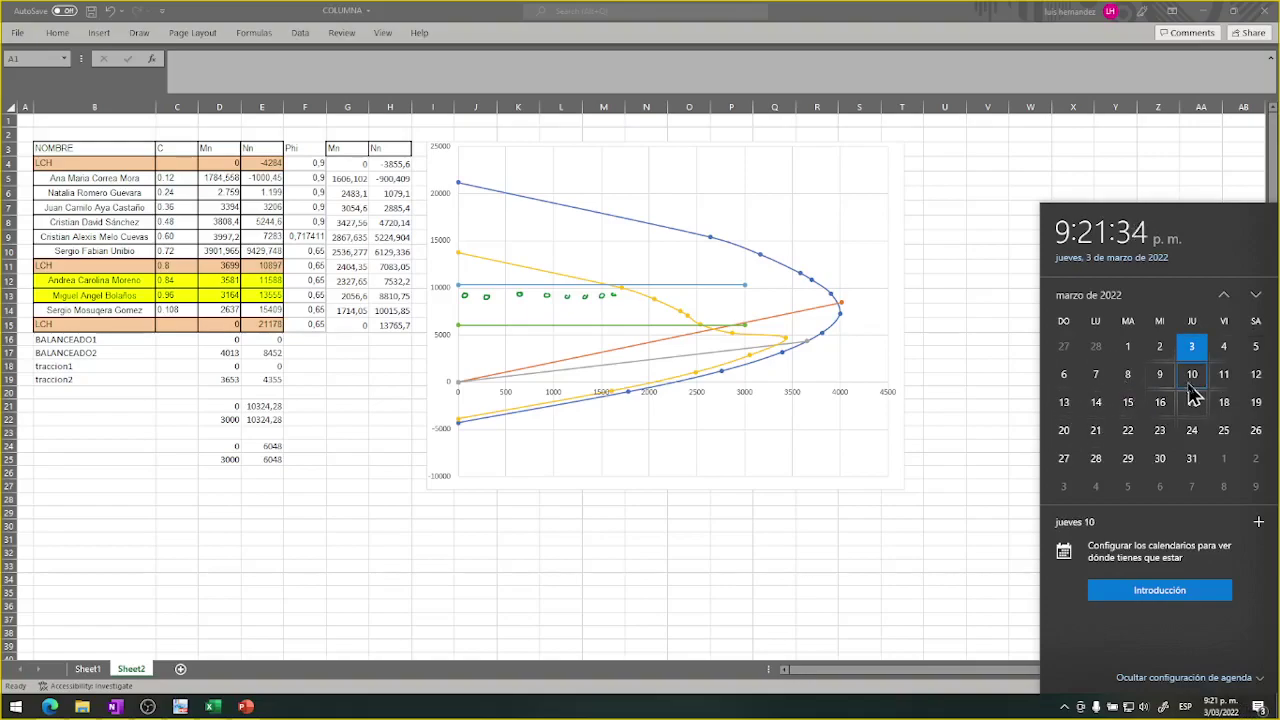
click(1135, 386)
click(1192, 382)
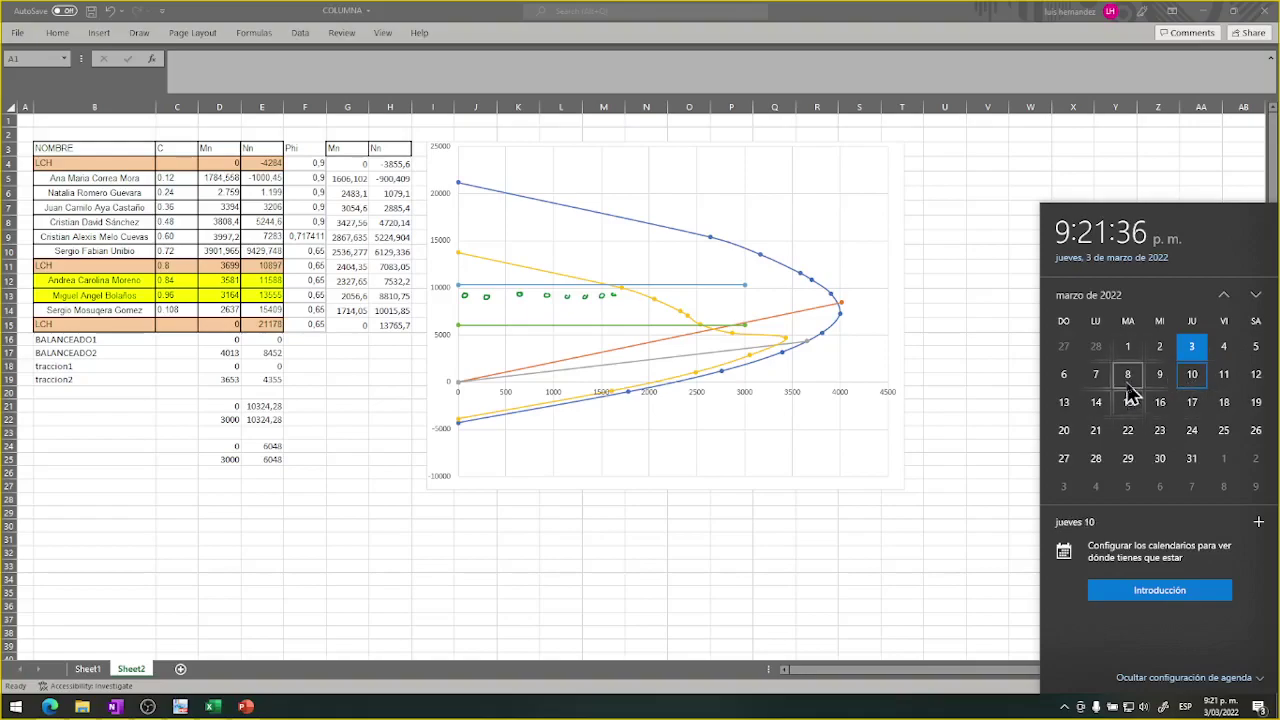
click(1133, 388)
click(1196, 380)
click(1131, 386)
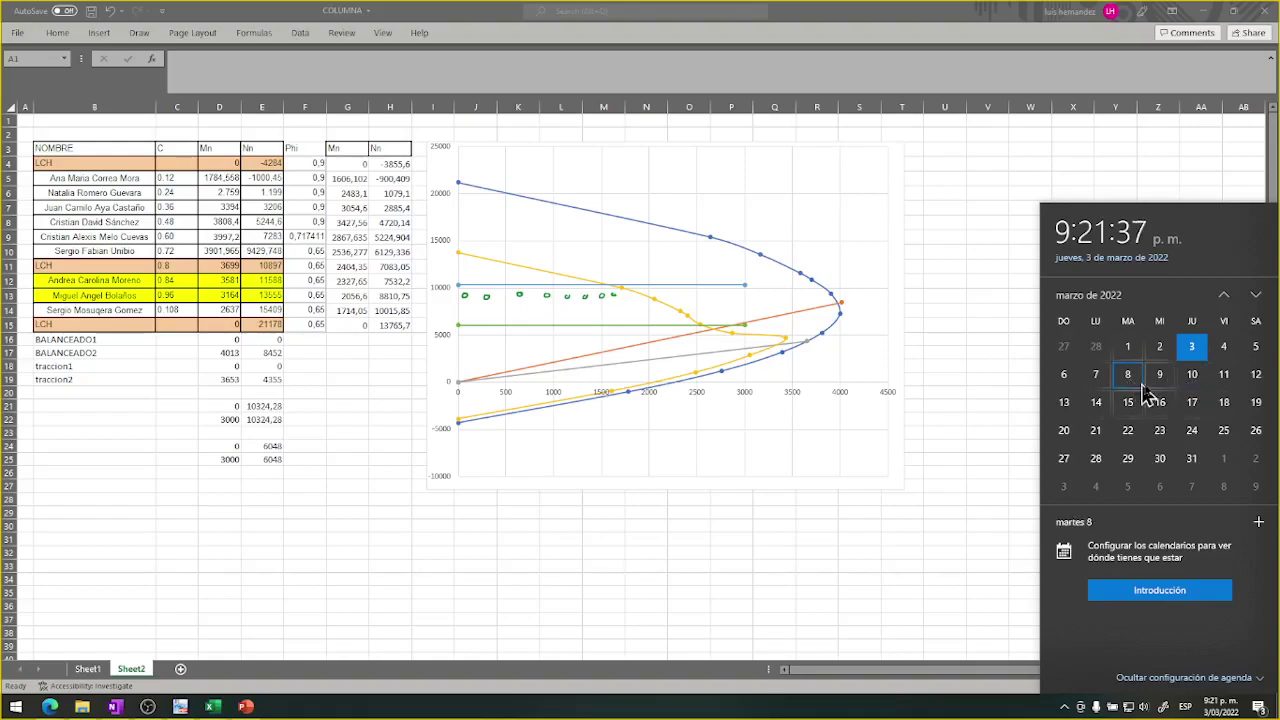
click(1192, 382)
click(1130, 382)
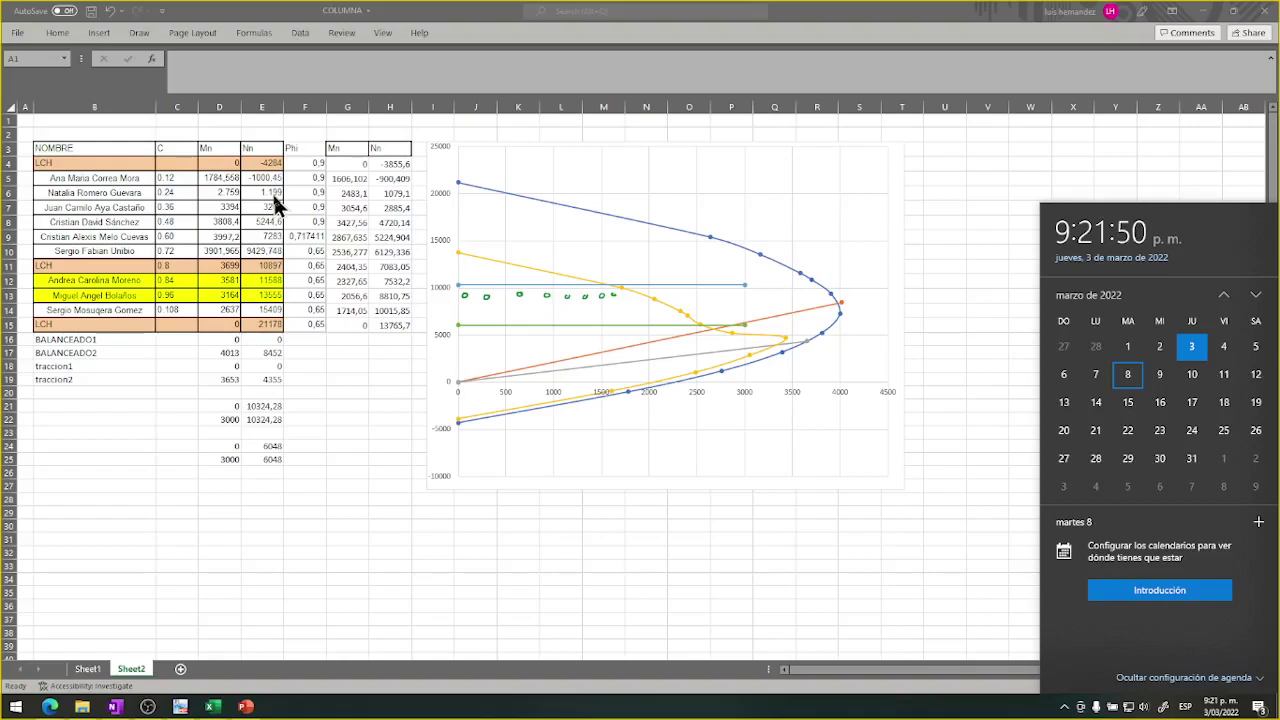
click(148, 707)
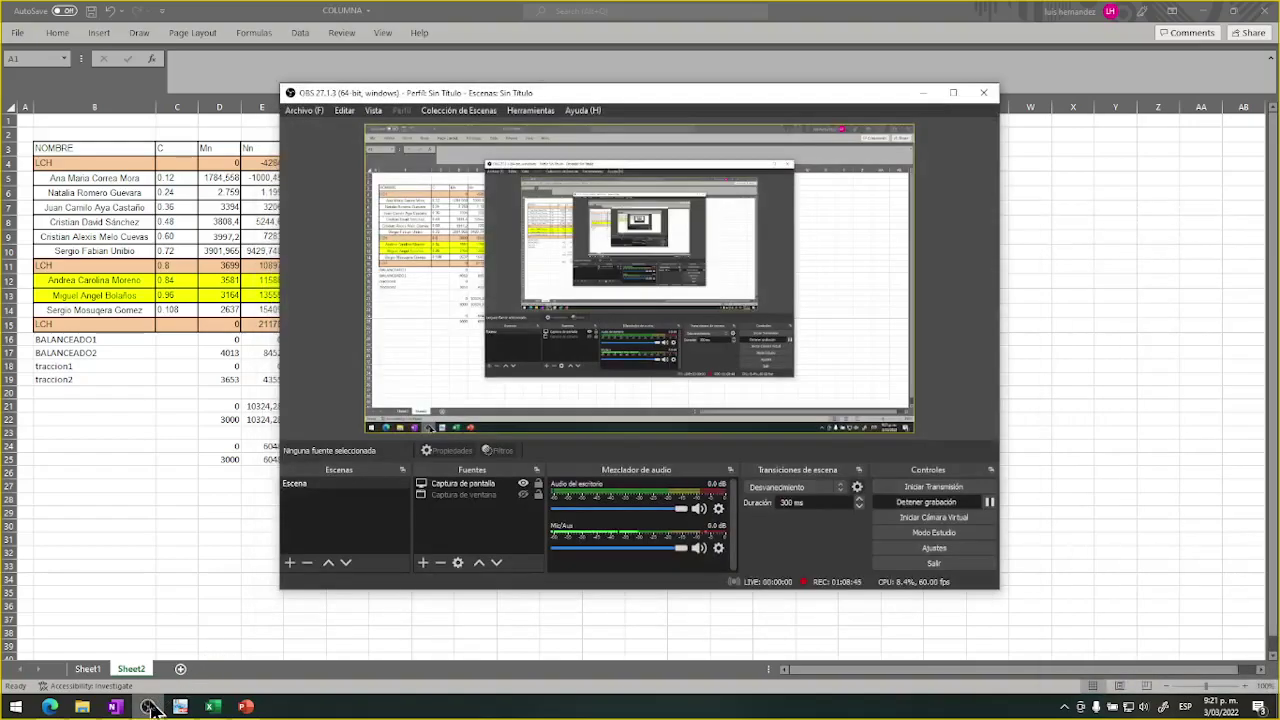
Rejoin the Meet class call, close the DISEÑO SÍSMICO DE CONCRETO tab and show Mi unidad.
click(148, 707)
mouse_move(50, 706)
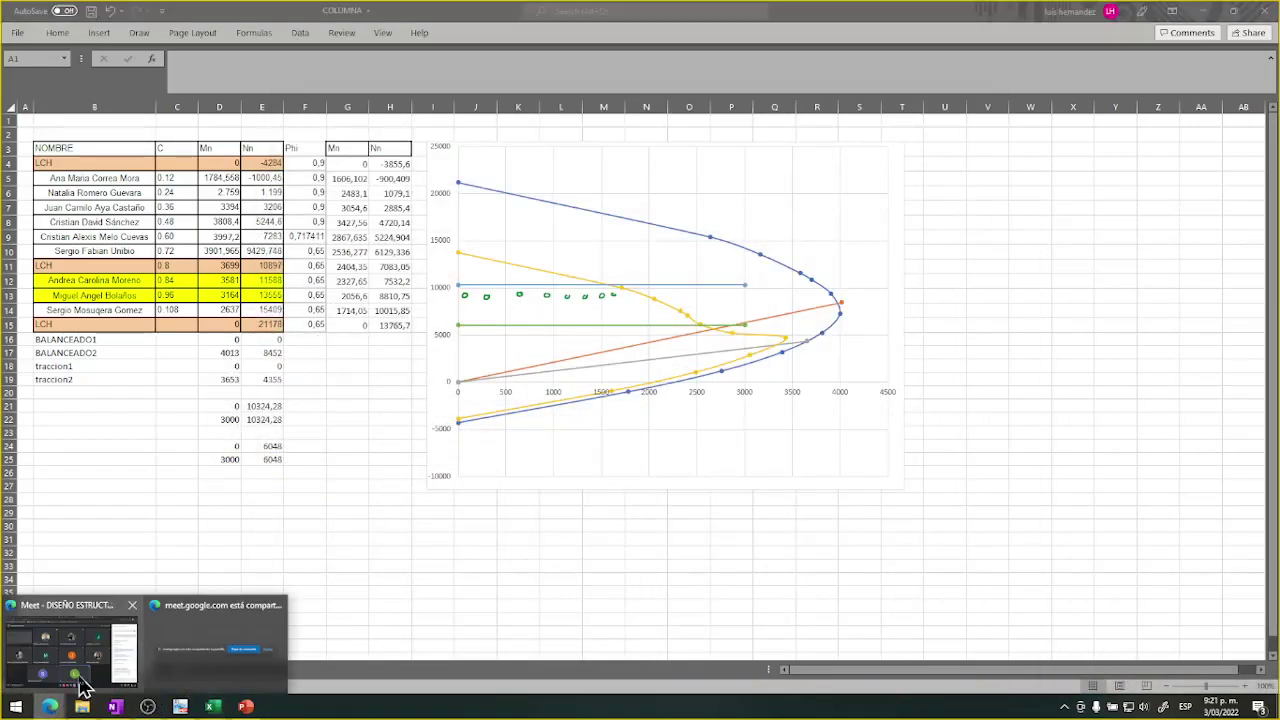
click(82, 686)
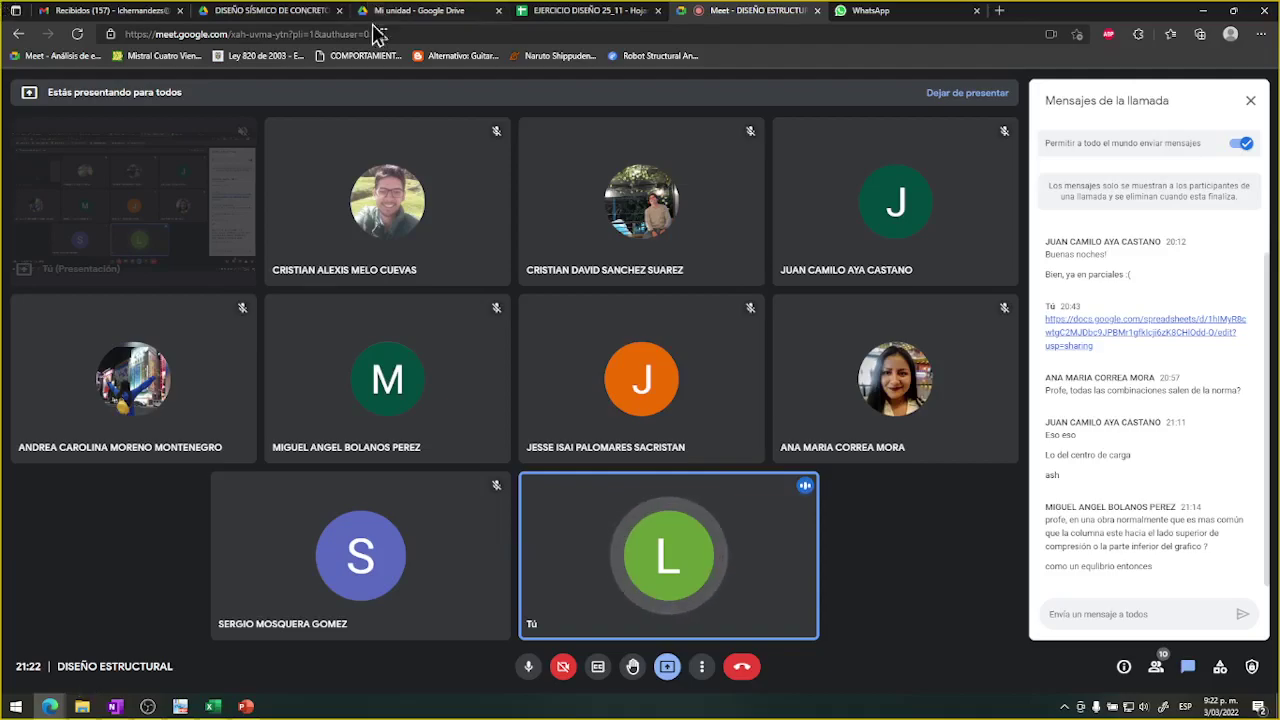
middle_click(314, 14)
click(260, 11)
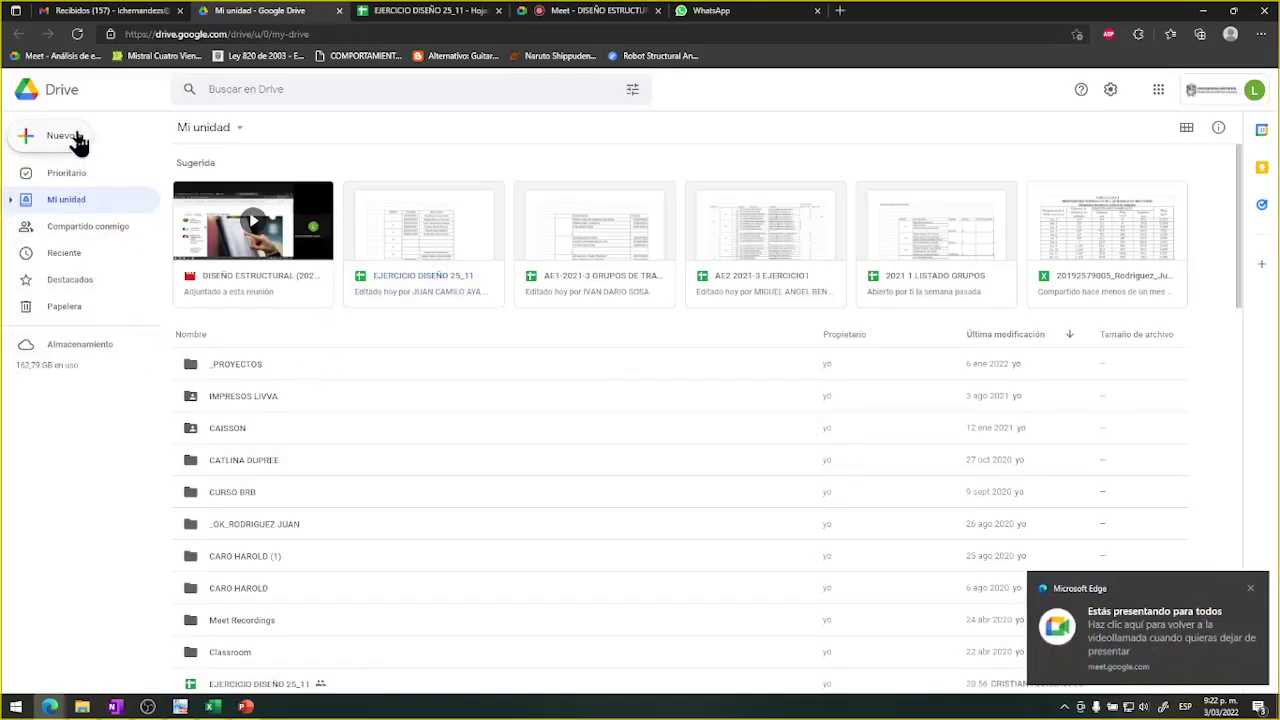
Add a new EXAMEN1 folder to Mi unidad and open it.
click(70, 138)
click(115, 148)
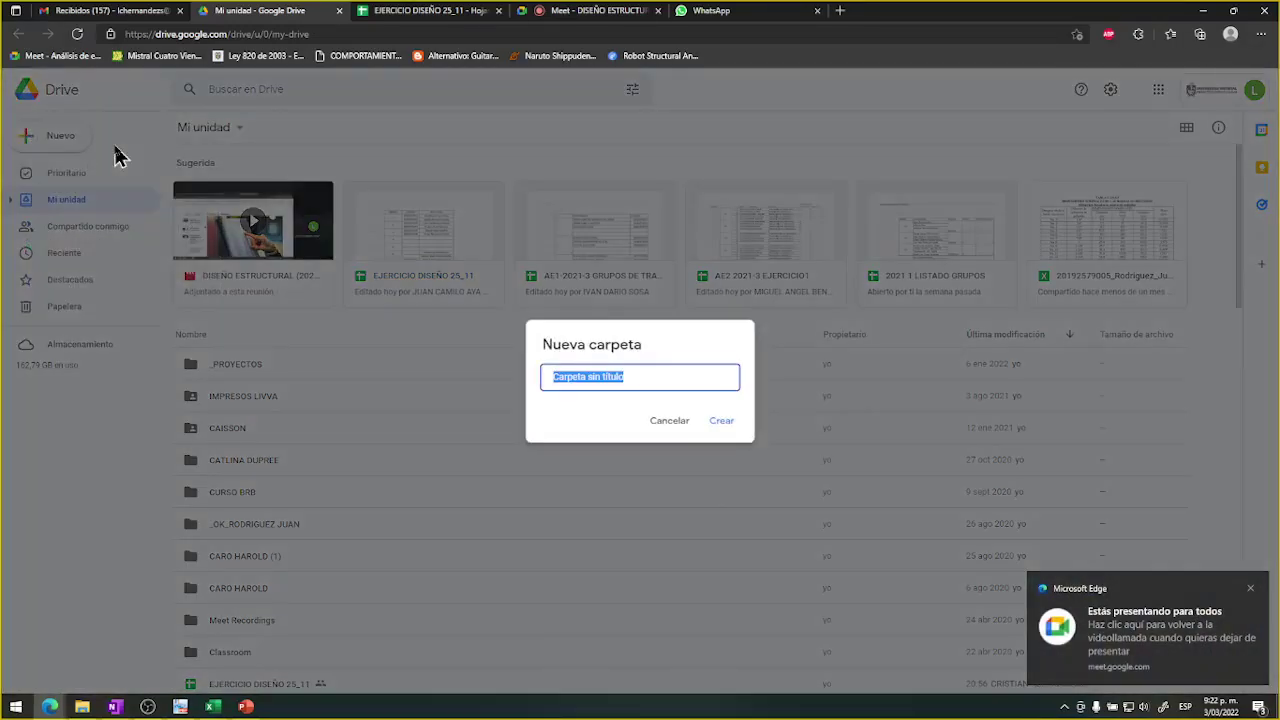
text(FXAME)
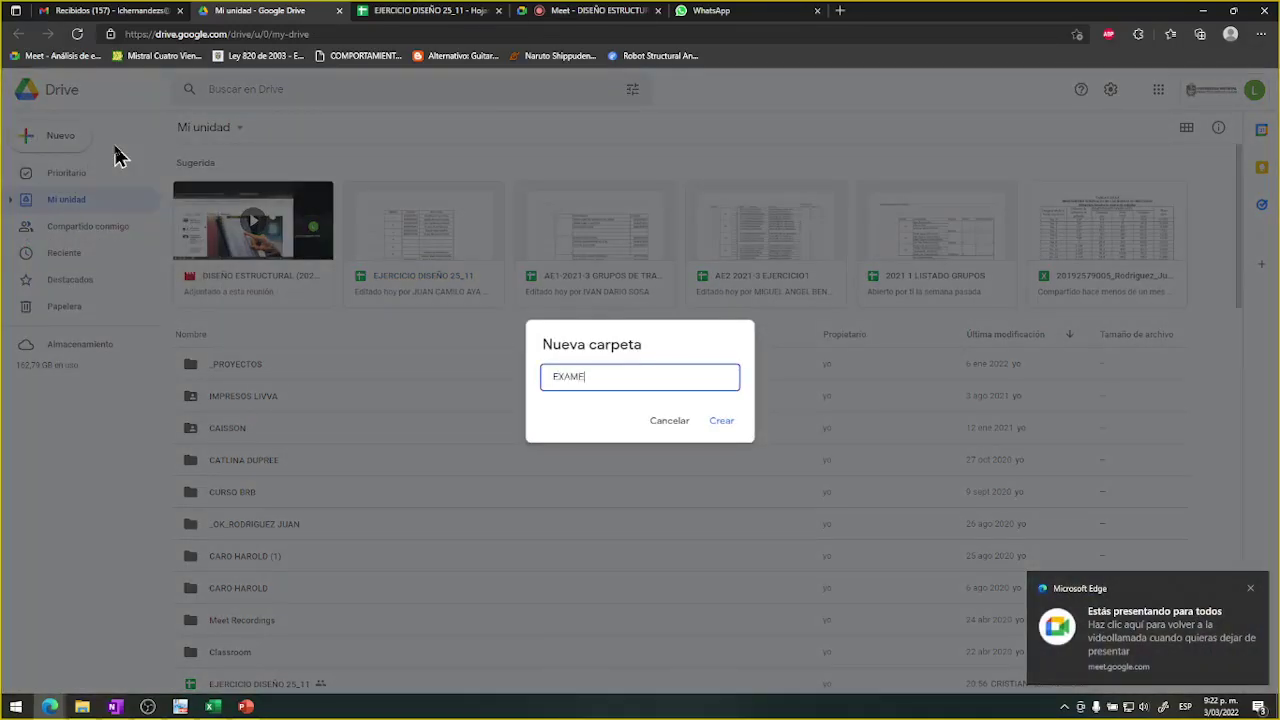
text(N1)
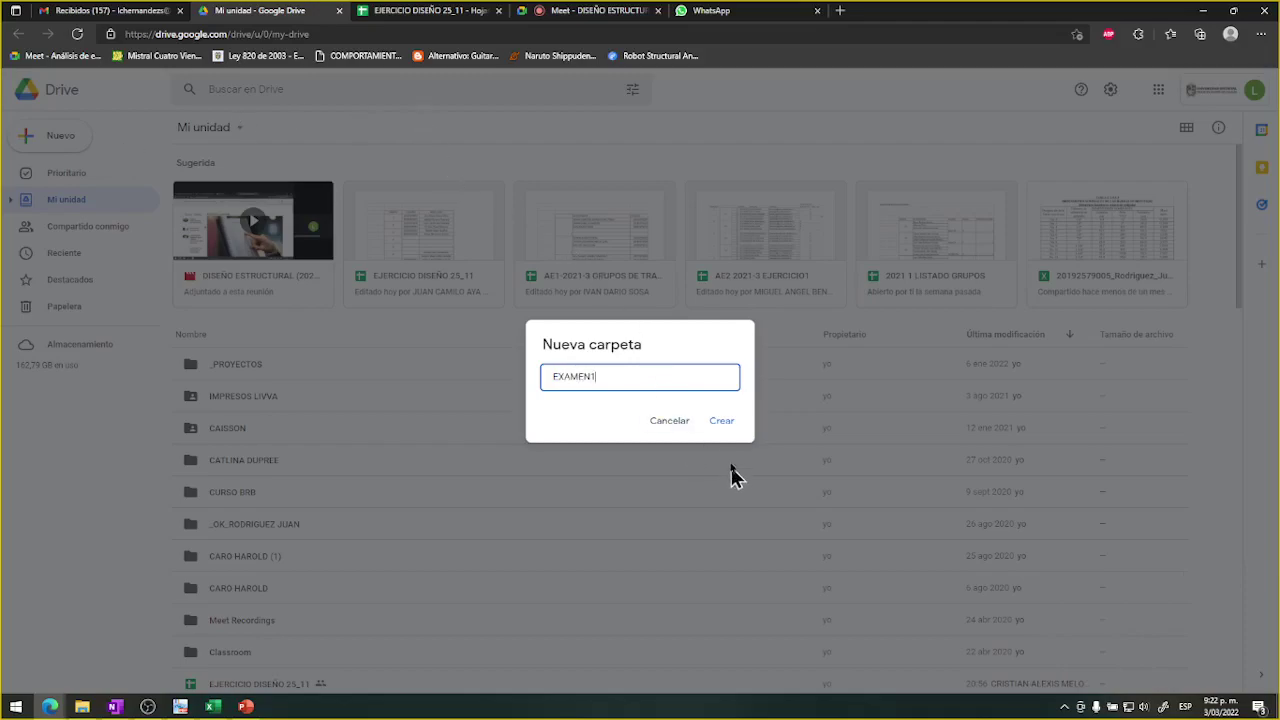
click(722, 423)
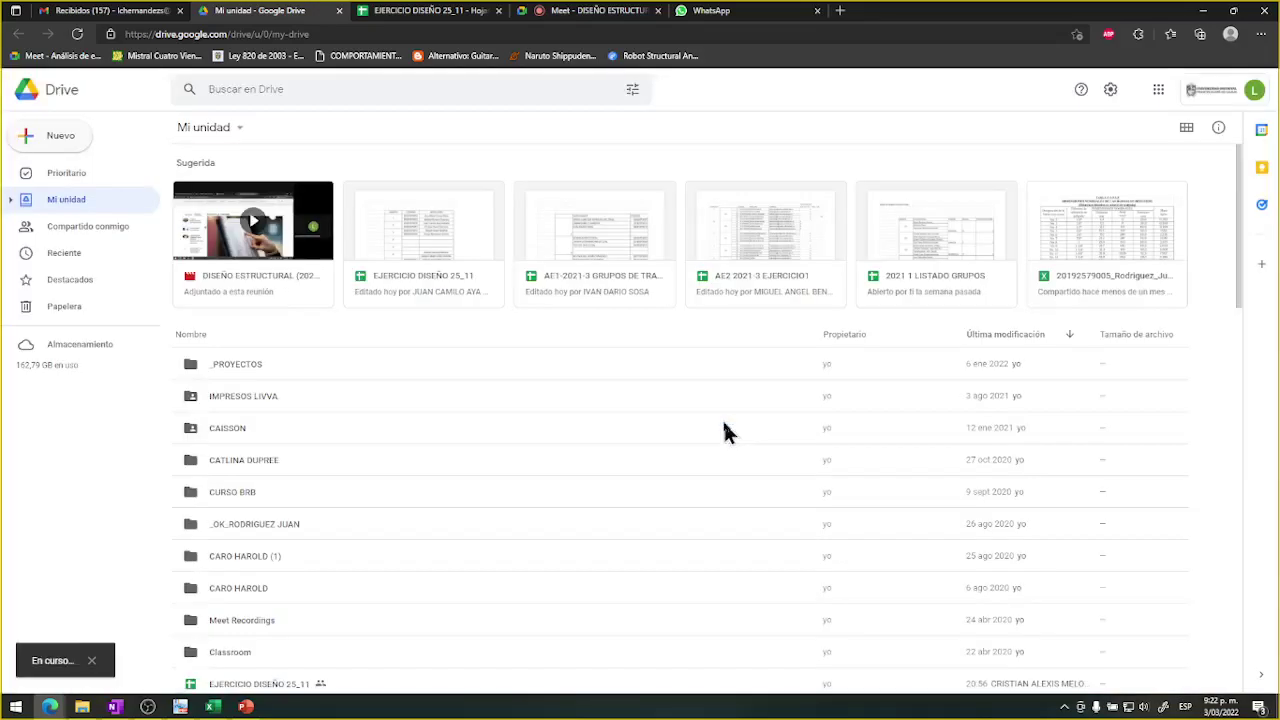
double_click(227, 364)
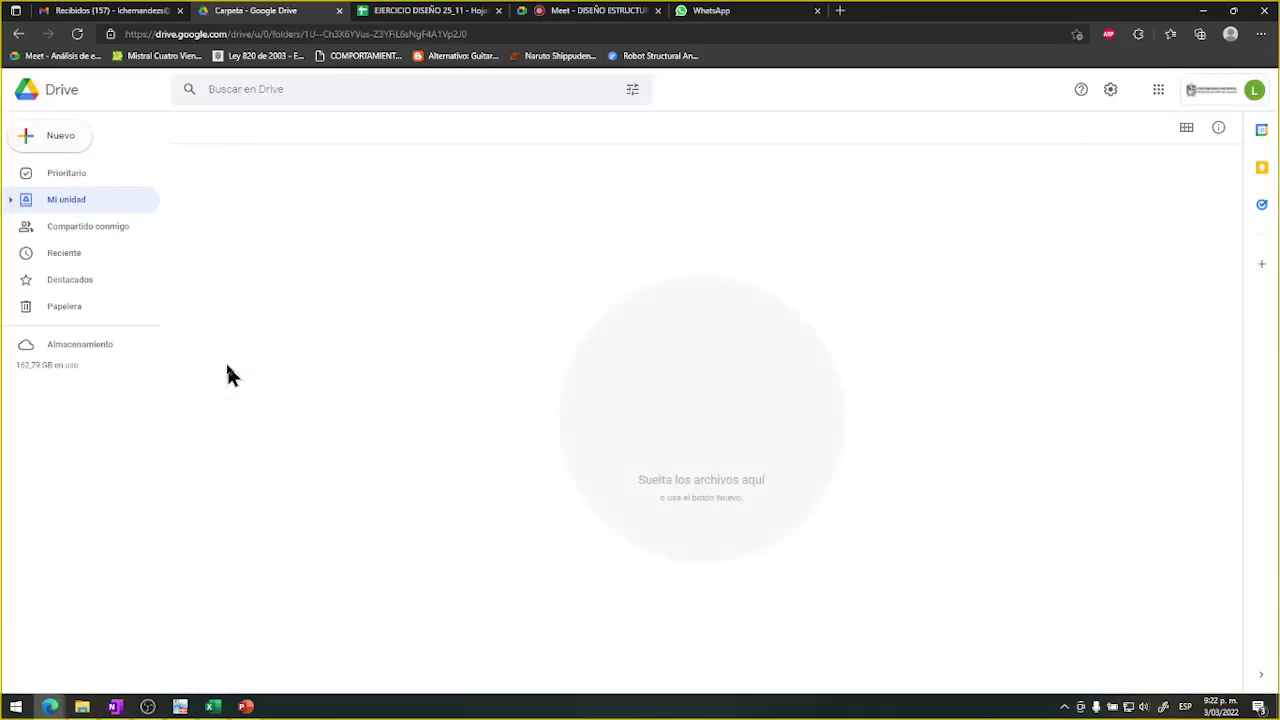
Browse in File Explorer to E: > UNIVERSIDAD DISTRITAL > DISEÑO ESTRUCTURAL > 2021-3 > CALIFICACIONES.
click(82, 707)
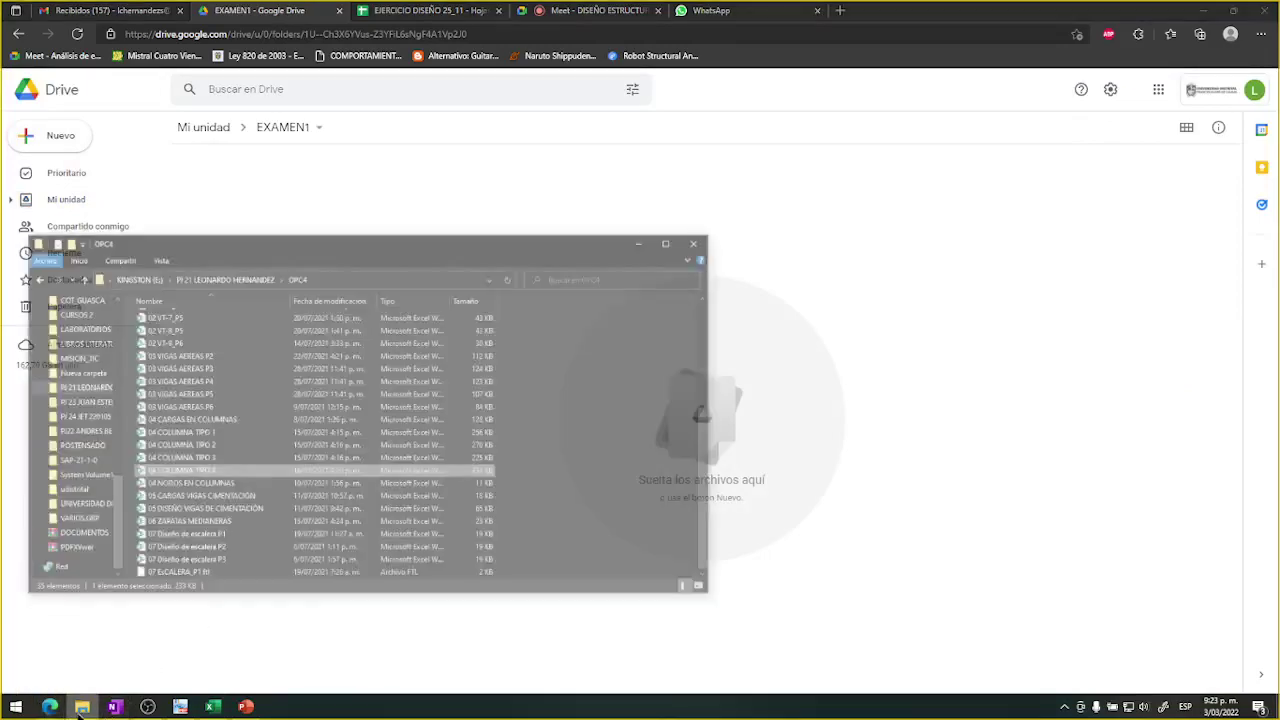
click(157, 230)
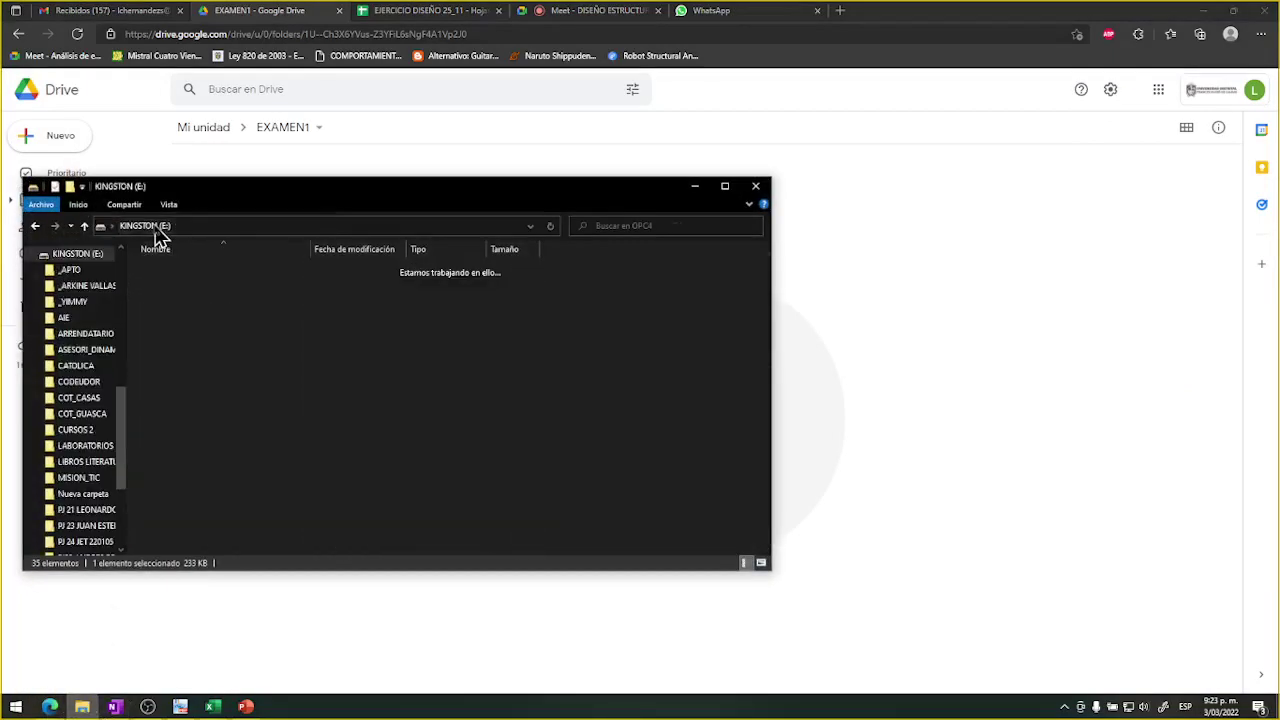
scroll(240, 530, down, 5)
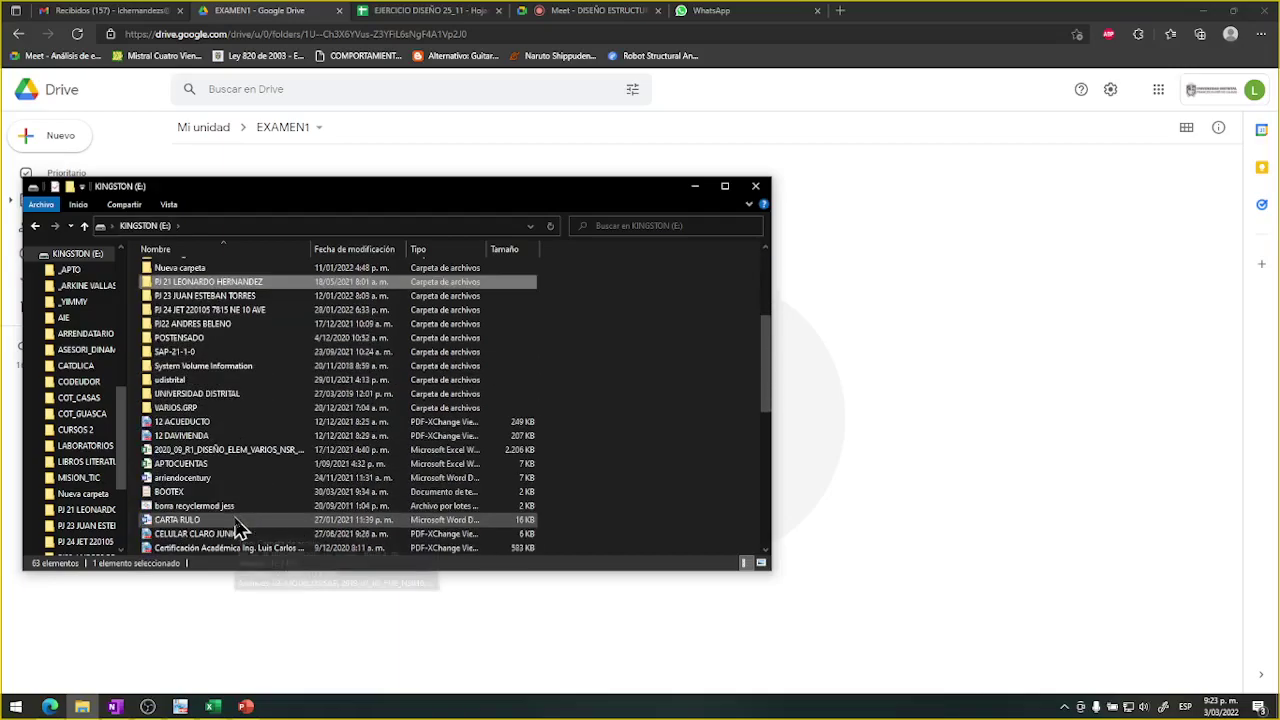
double_click(213, 397)
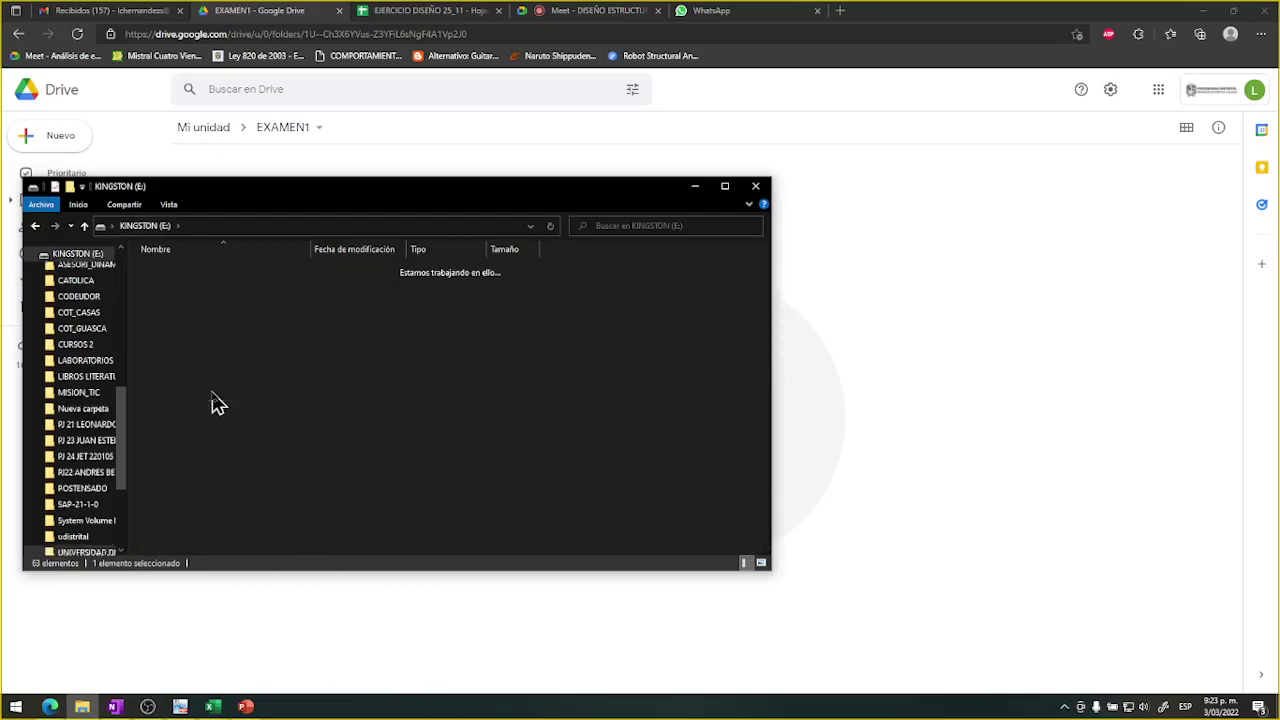
double_click(195, 343)
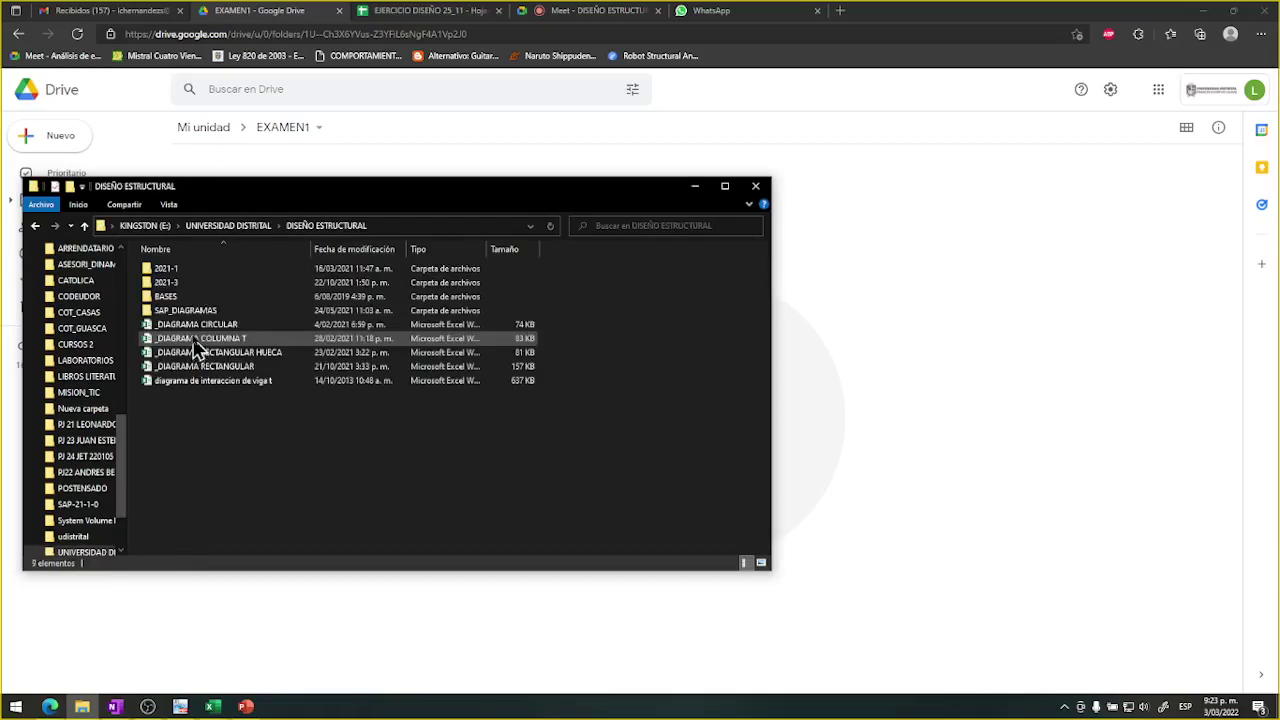
double_click(191, 291)
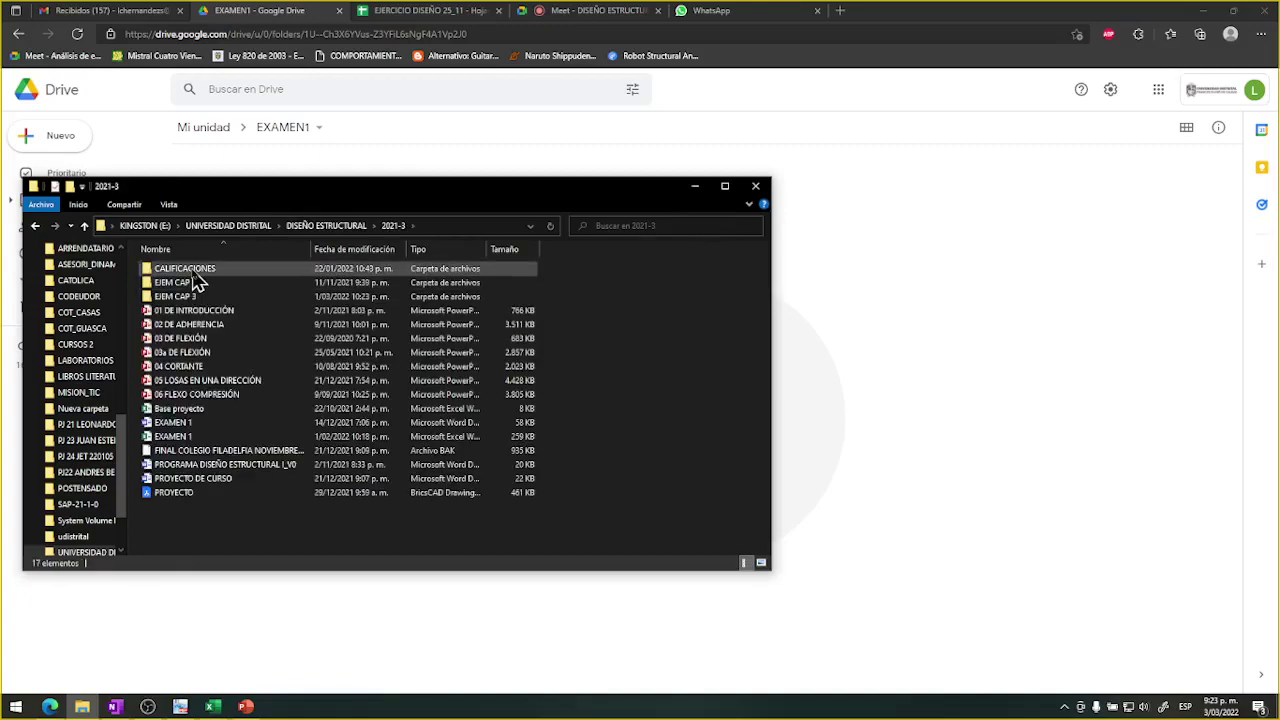
double_click(195, 272)
Move the exam PDF and Excel files into the OK folder, open it, and return to Meet.
click(198, 285)
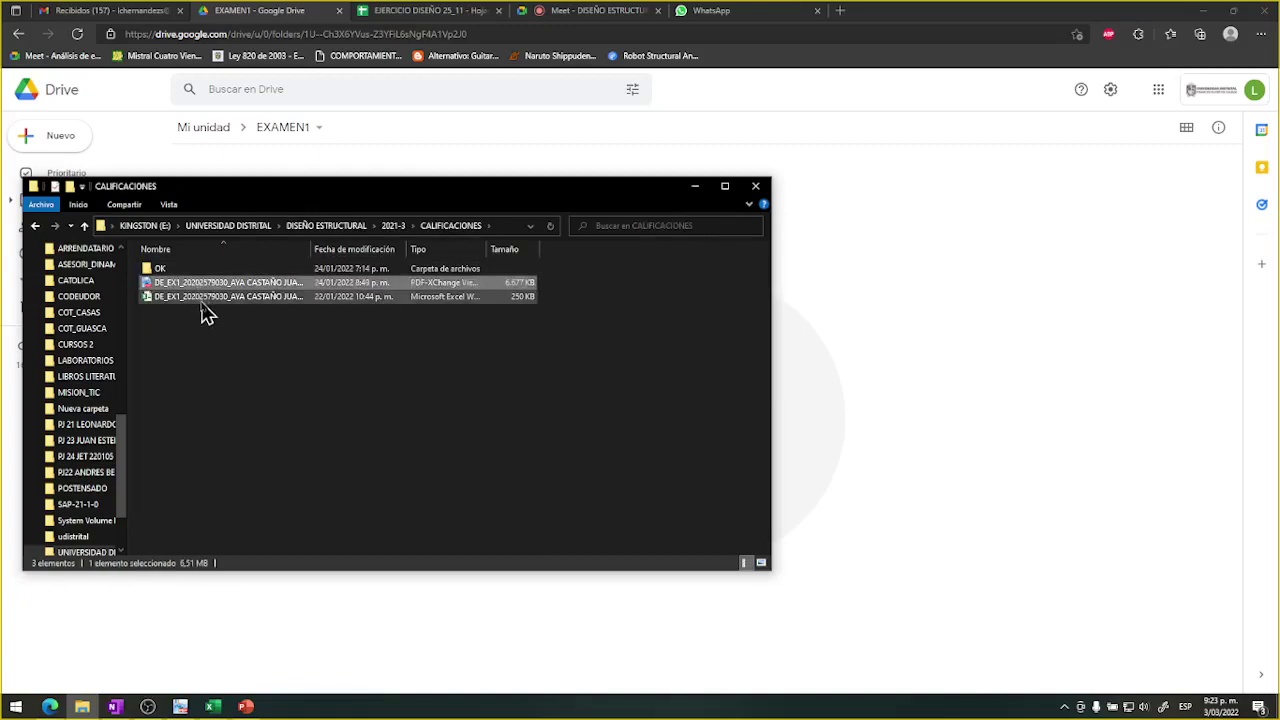
ctrl+click(194, 297)
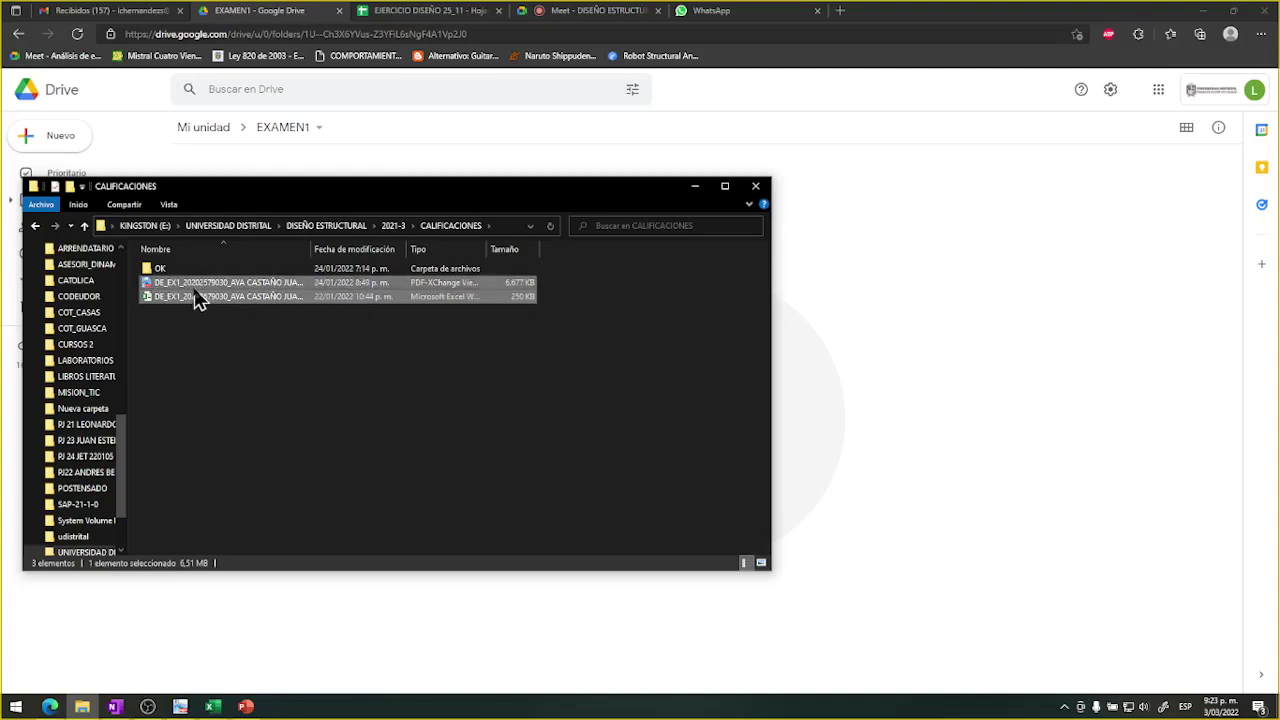
drag(175, 285, 168, 272)
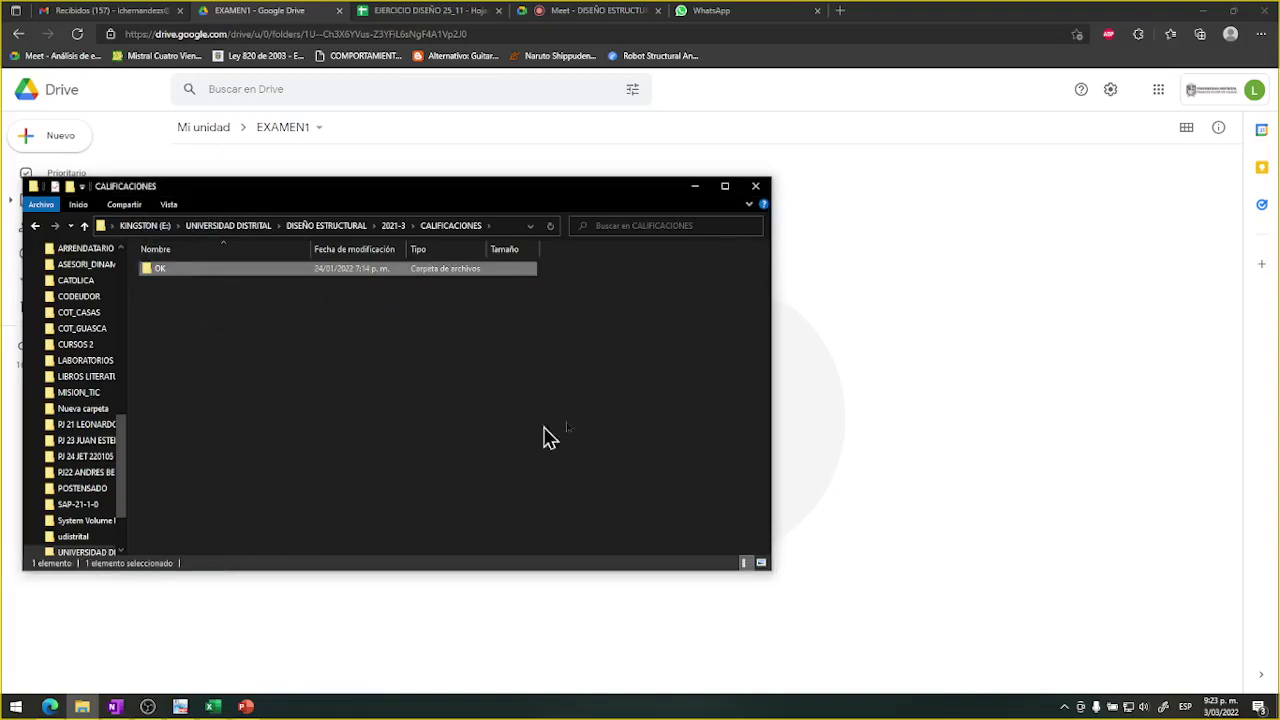
double_click(217, 270)
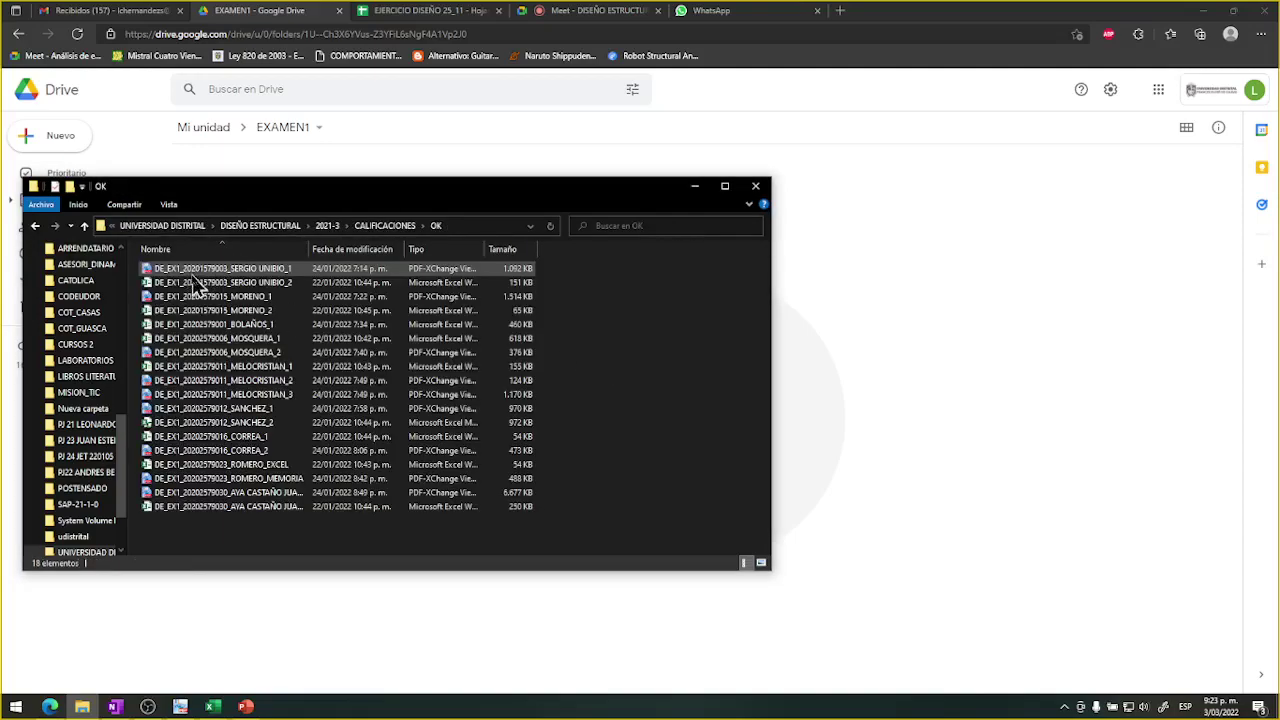
click(590, 28)
click(590, 14)
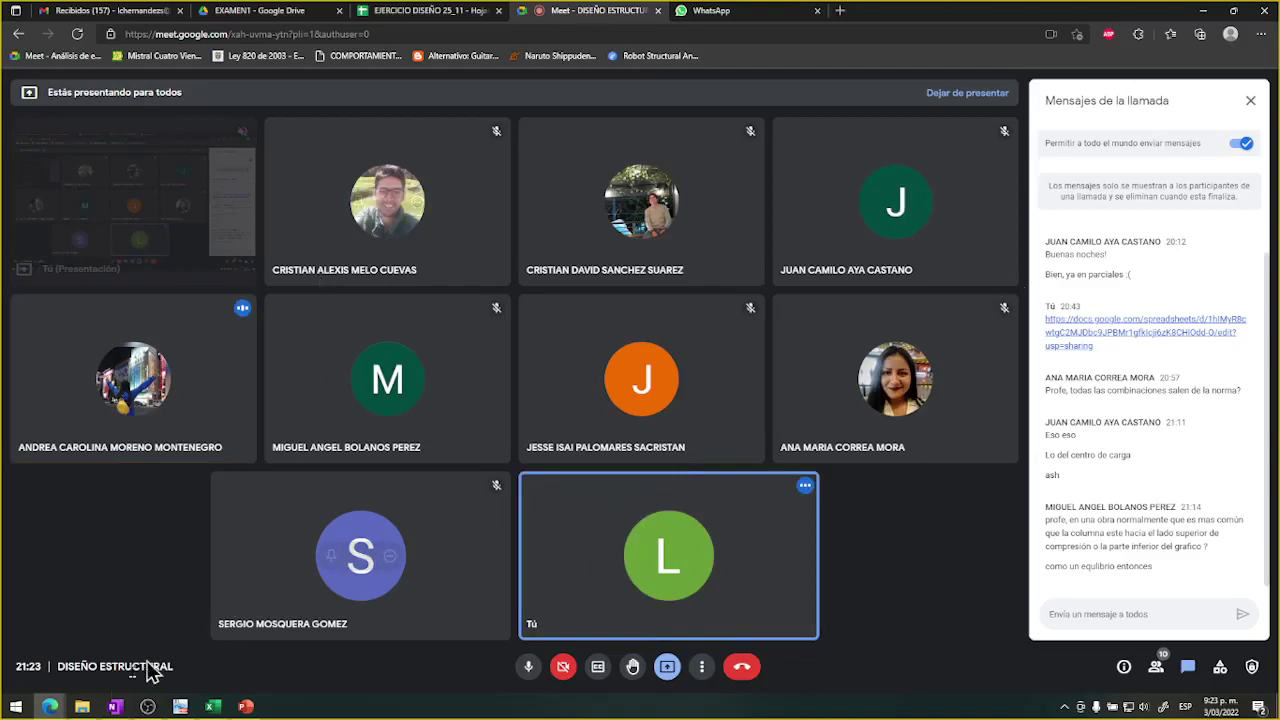
Upload all 18 files from the OK folder into the EXAMEN1 Drive folder, then return to Mi unidad.
mouse_move(74, 711)
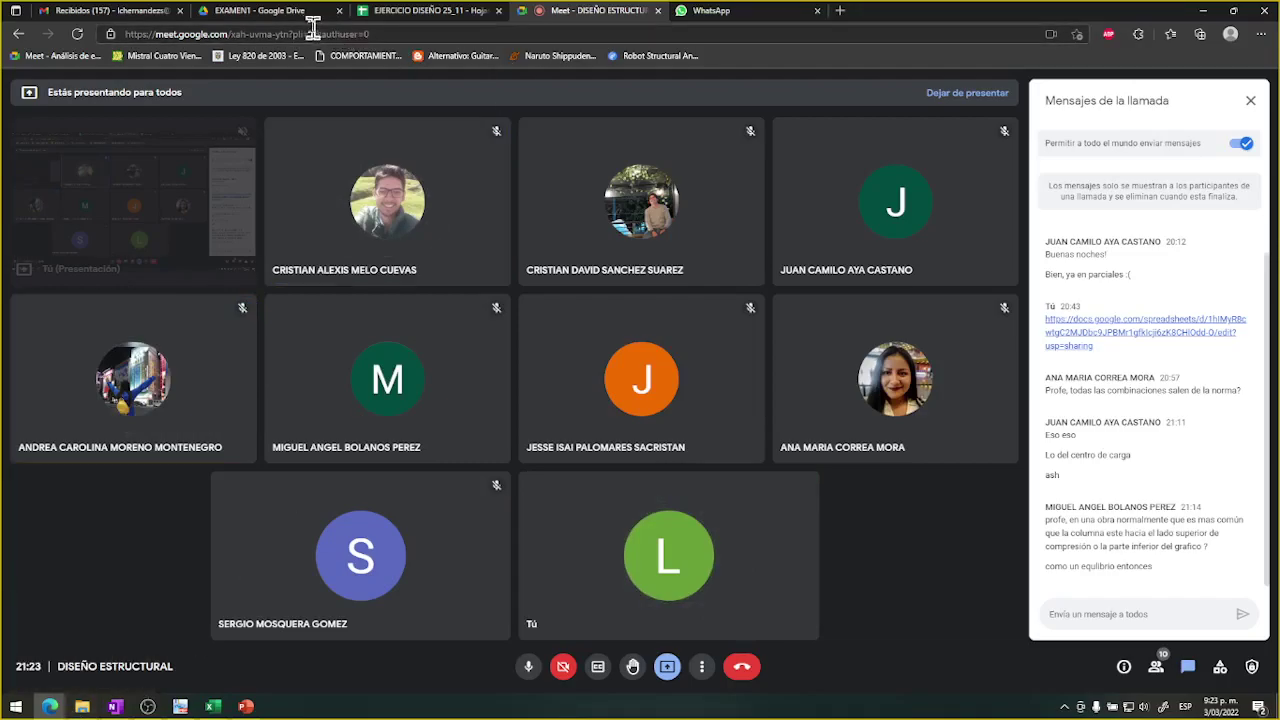
click(281, 12)
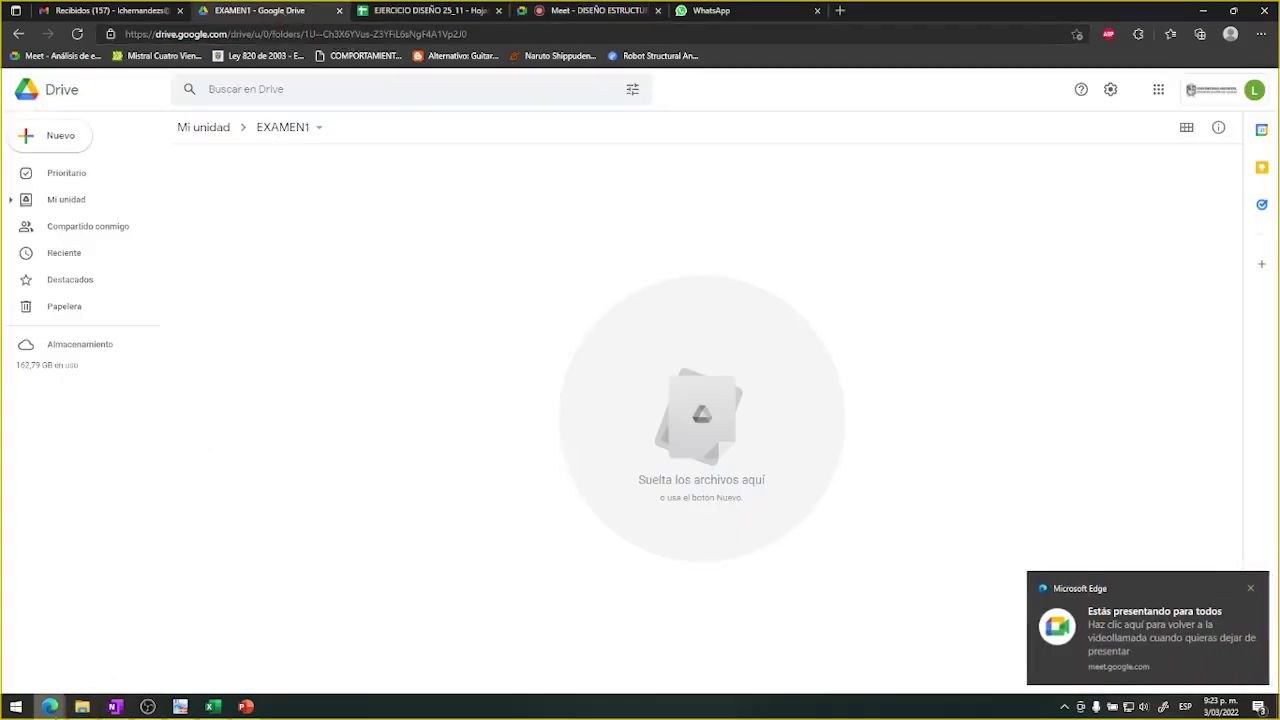
key(alt+Tab)
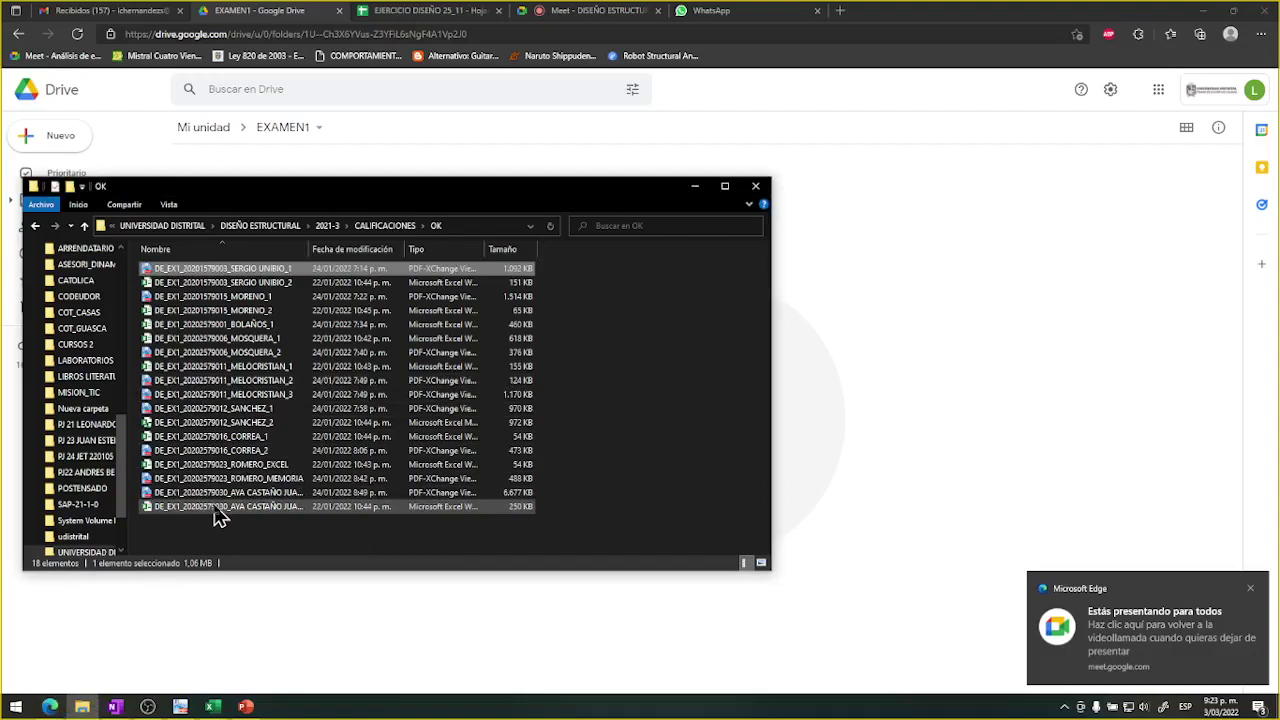
shift+click(220, 510)
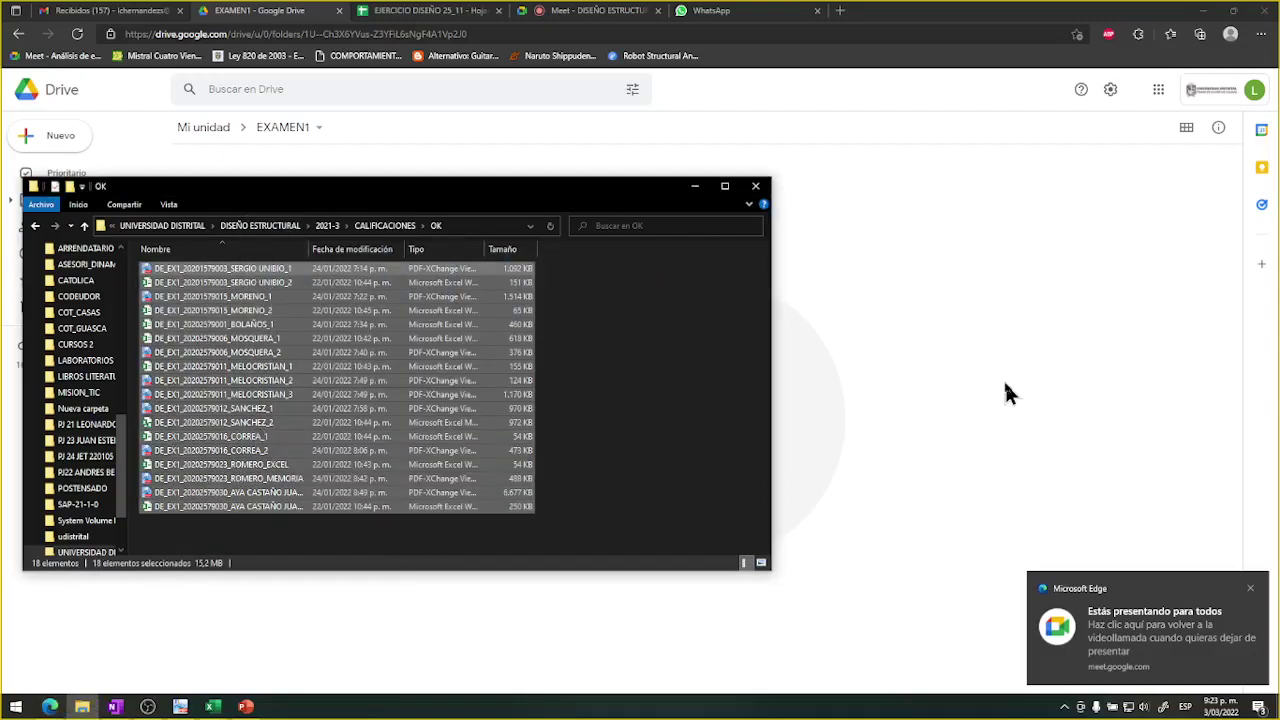
drag(822, 378, 864, 370)
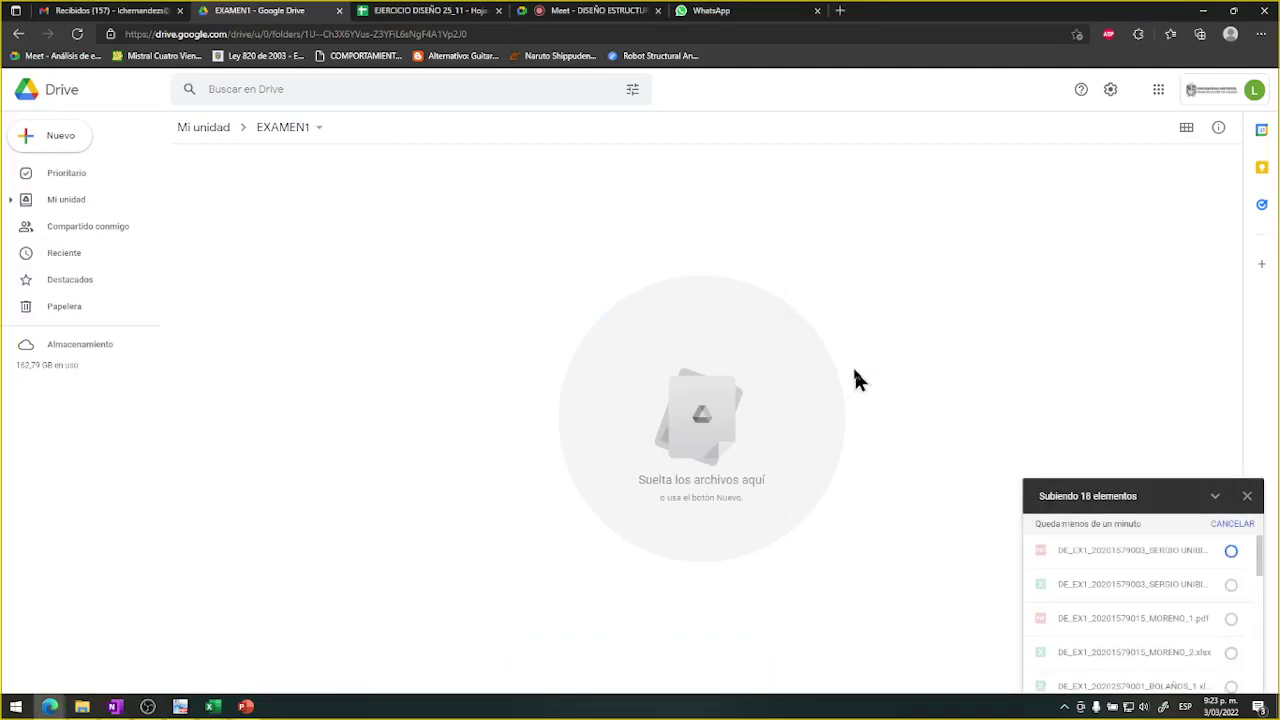
click(205, 129)
Give EXAMEN1's share link Editor access for the university and copy the link.
right_click(238, 366)
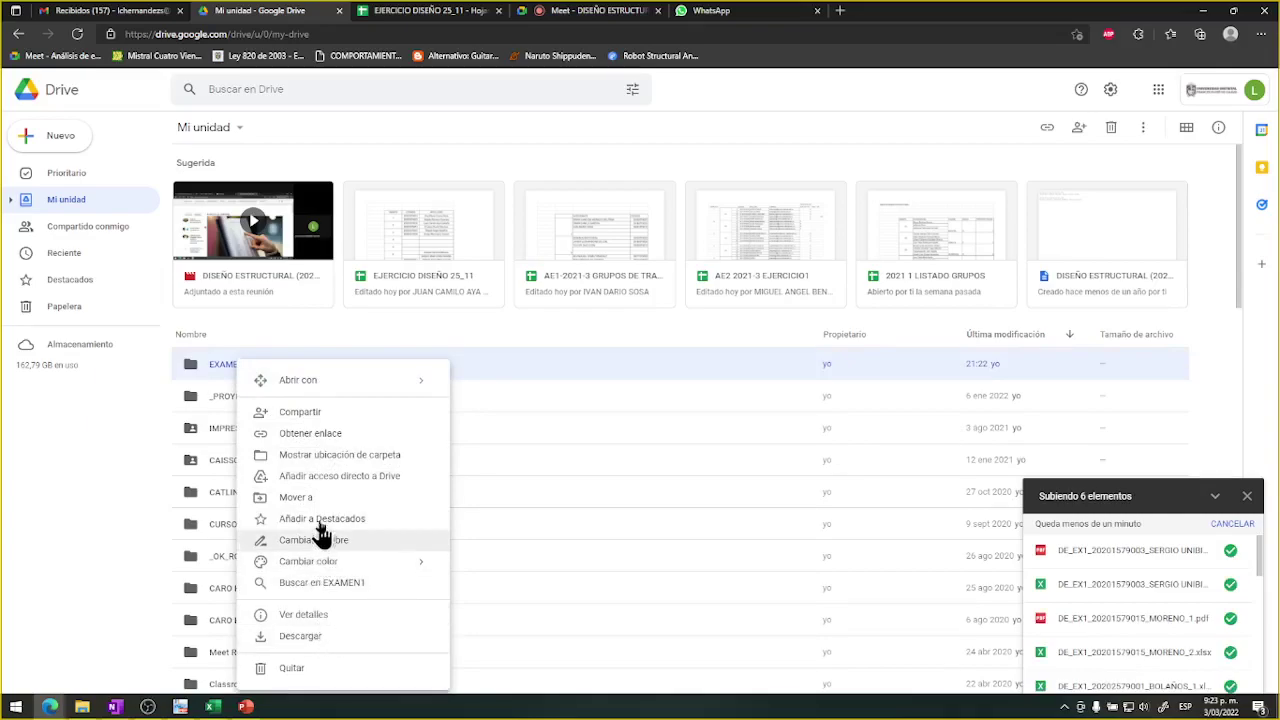
click(318, 416)
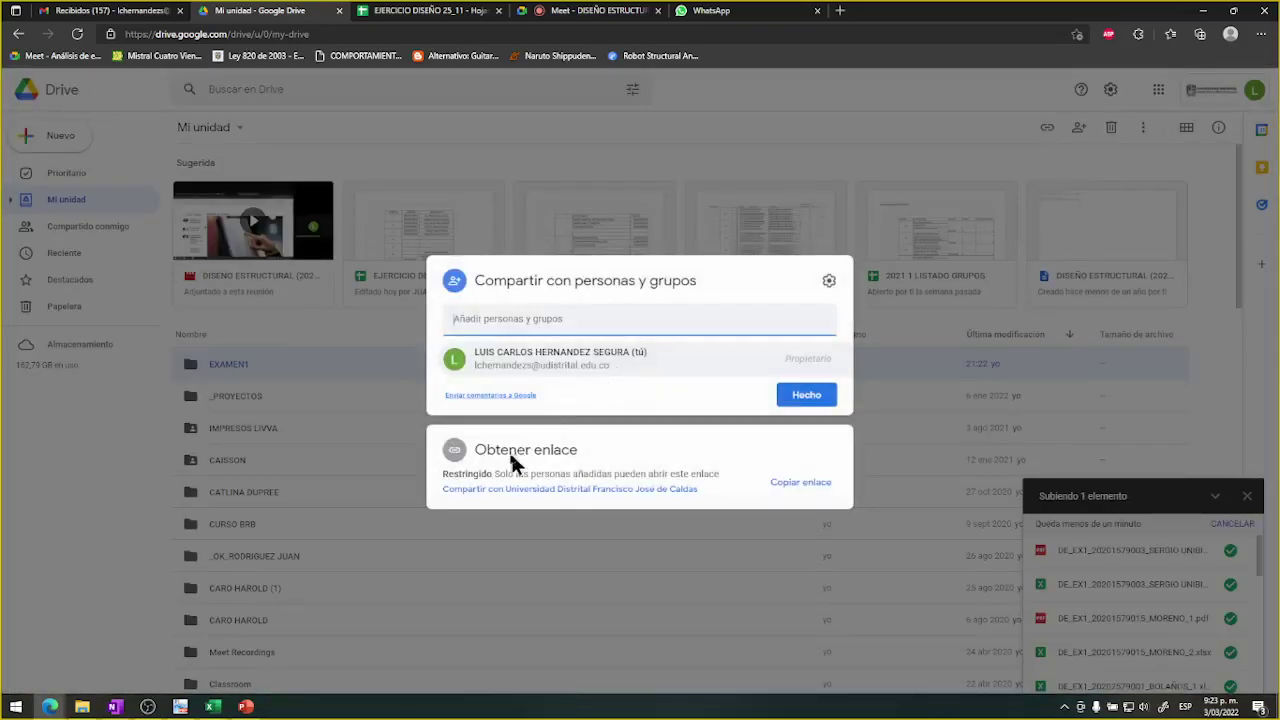
click(524, 494)
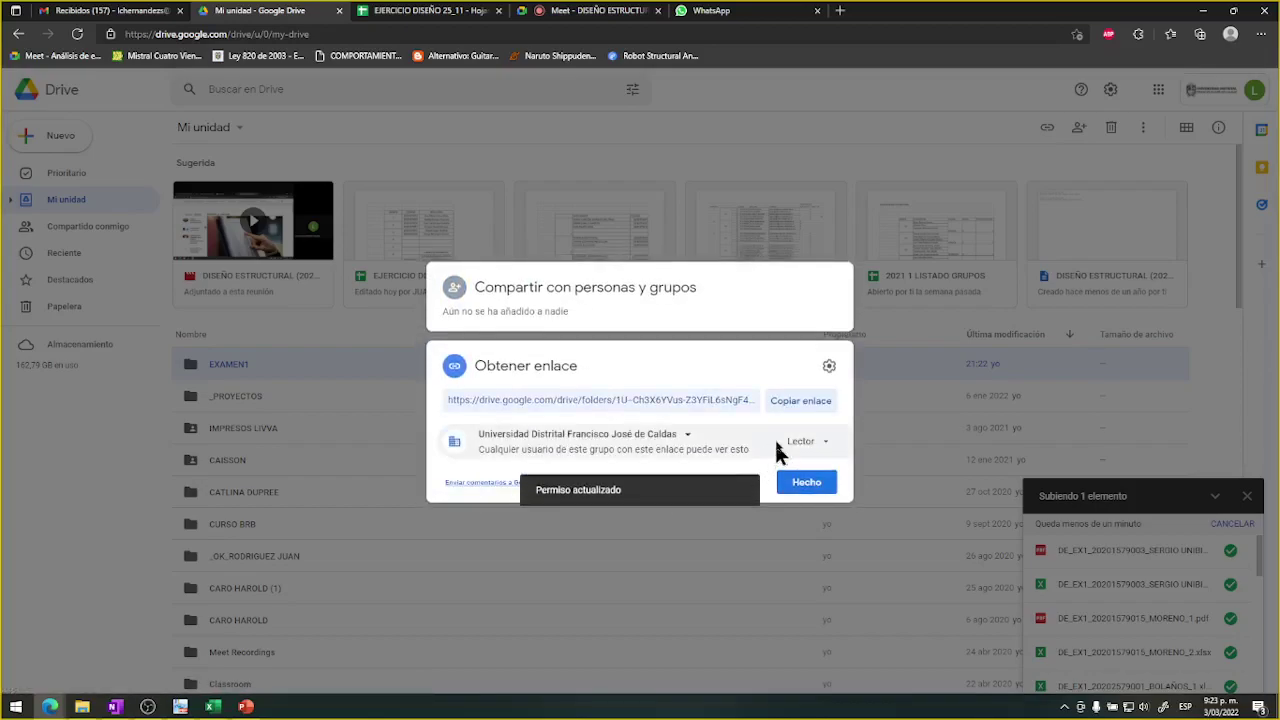
click(802, 442)
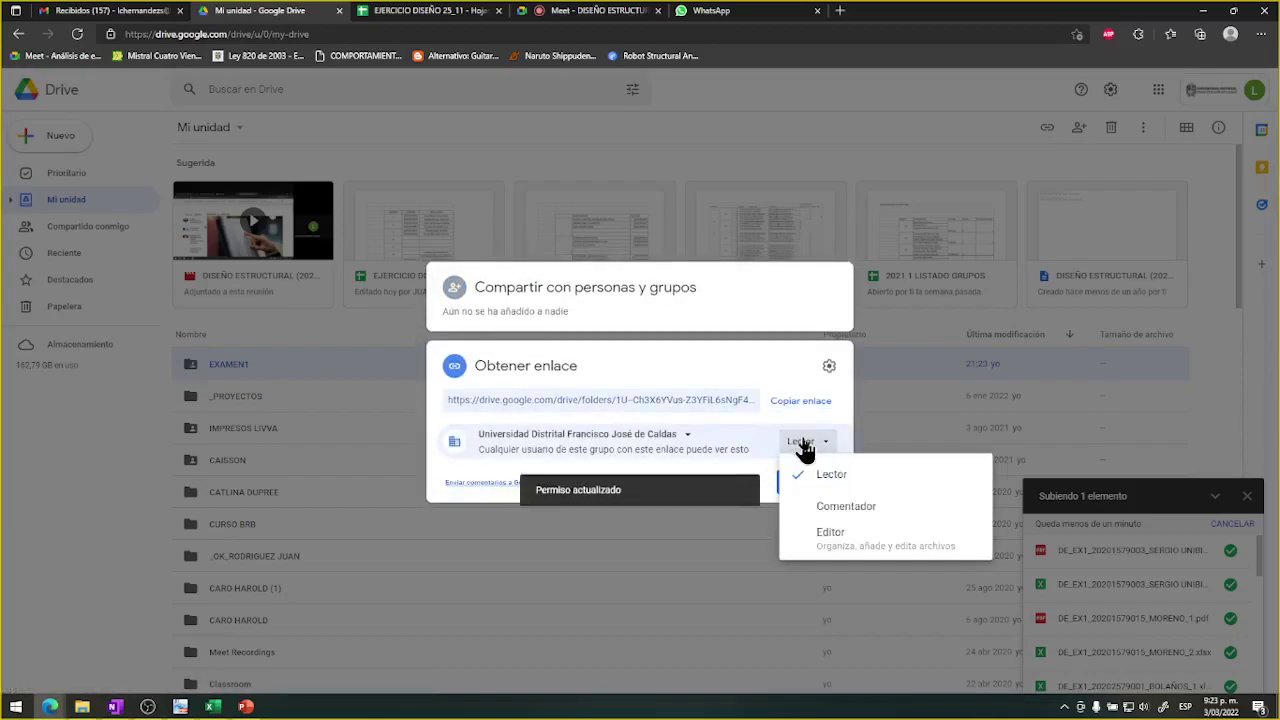
click(848, 537)
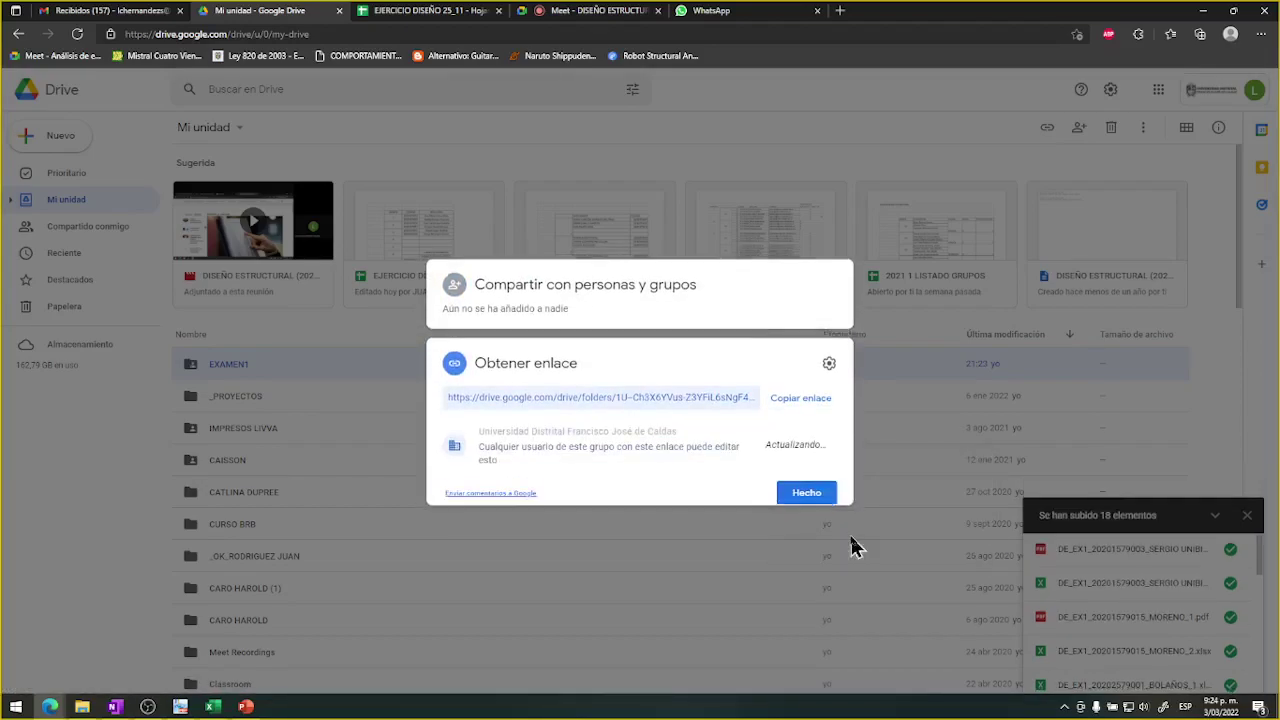
click(725, 398)
click(782, 404)
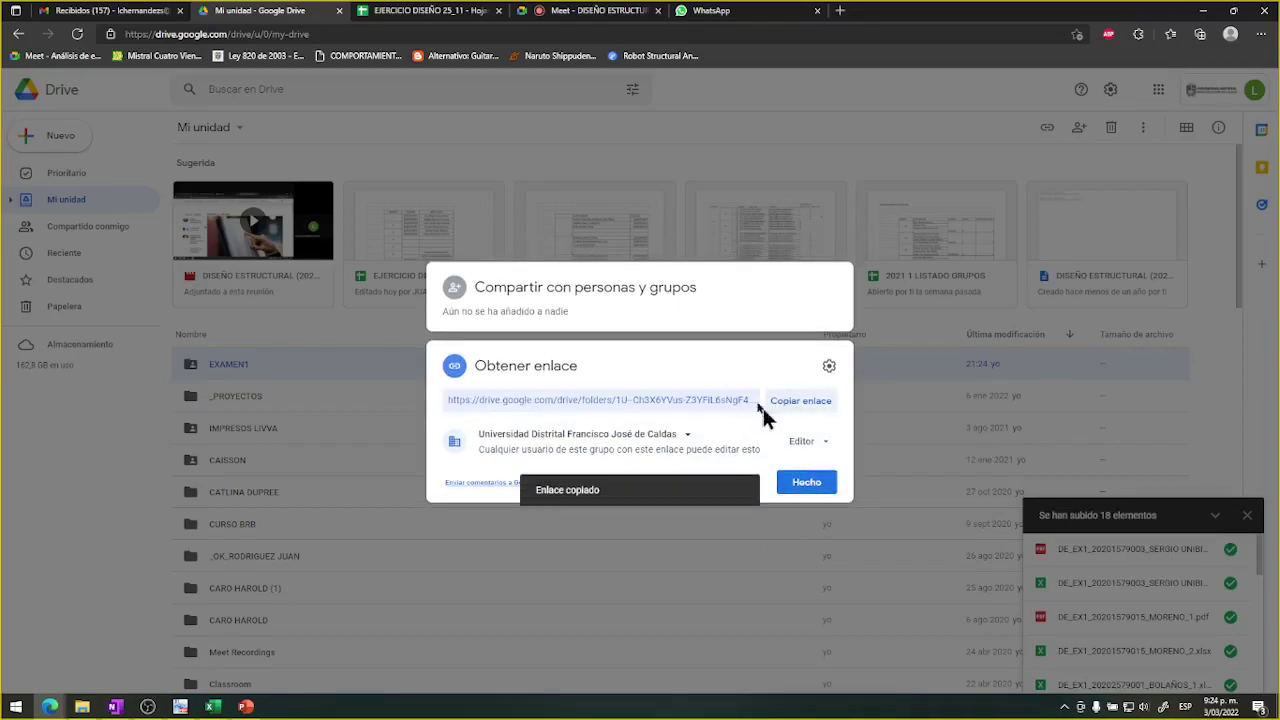
Paste the EXAMEN1 folder link into the Meet call chat and send it.
key(ctrl+4)
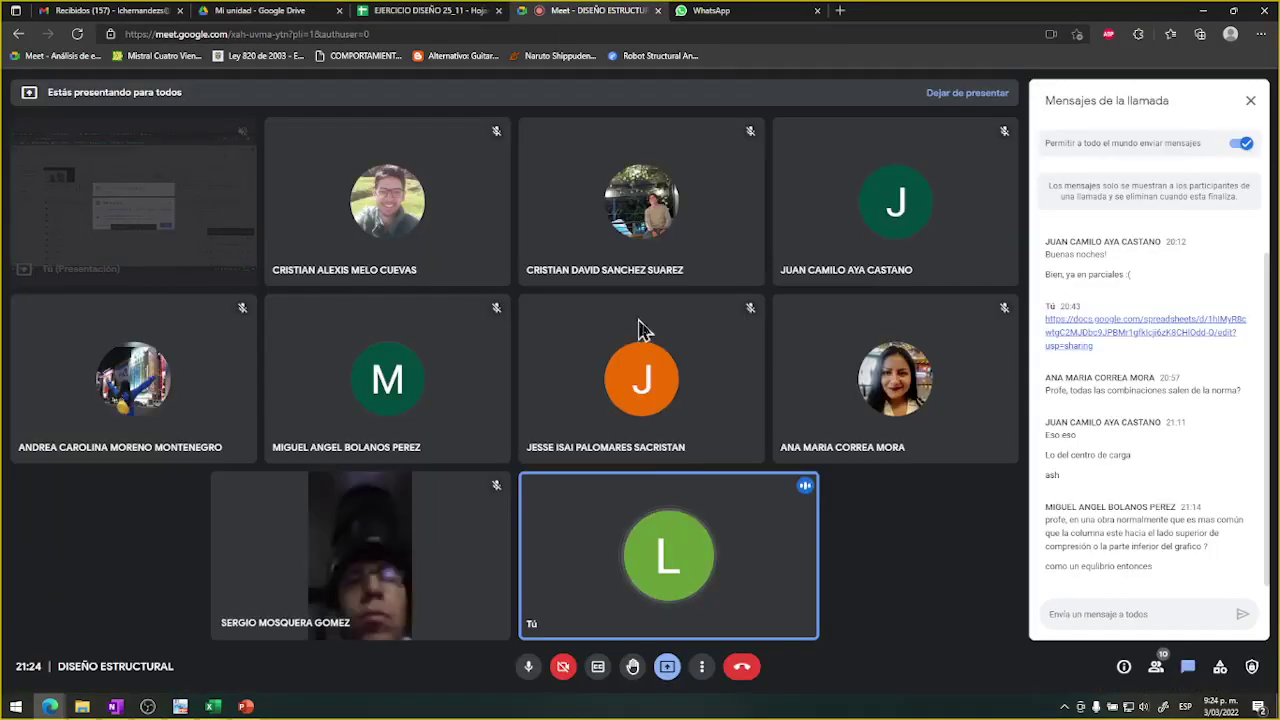
click(1160, 613)
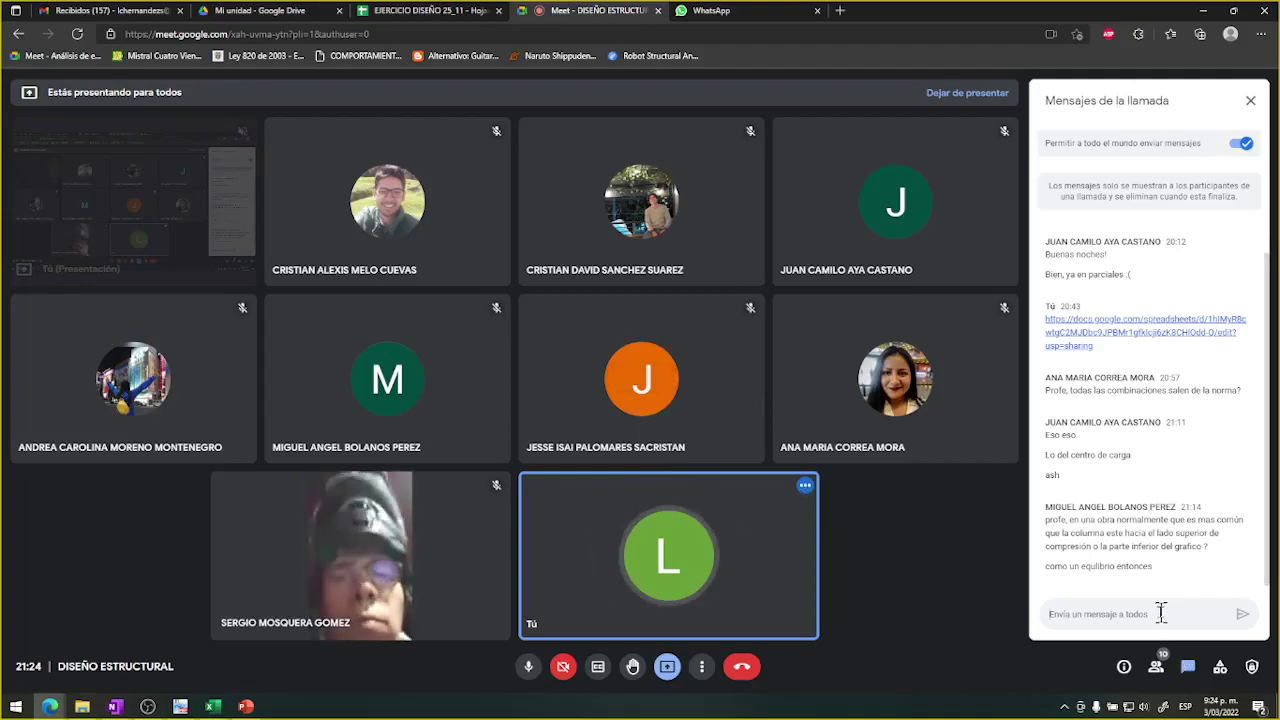
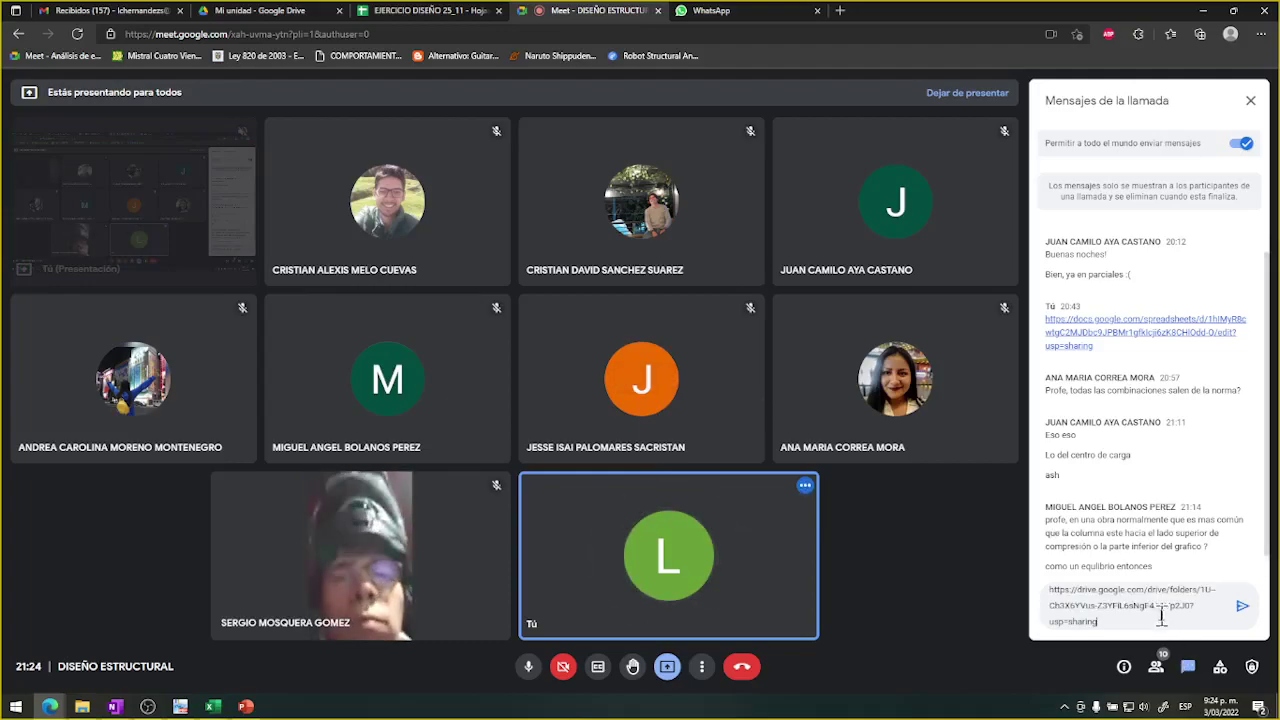
key(Return)
click(708, 12)
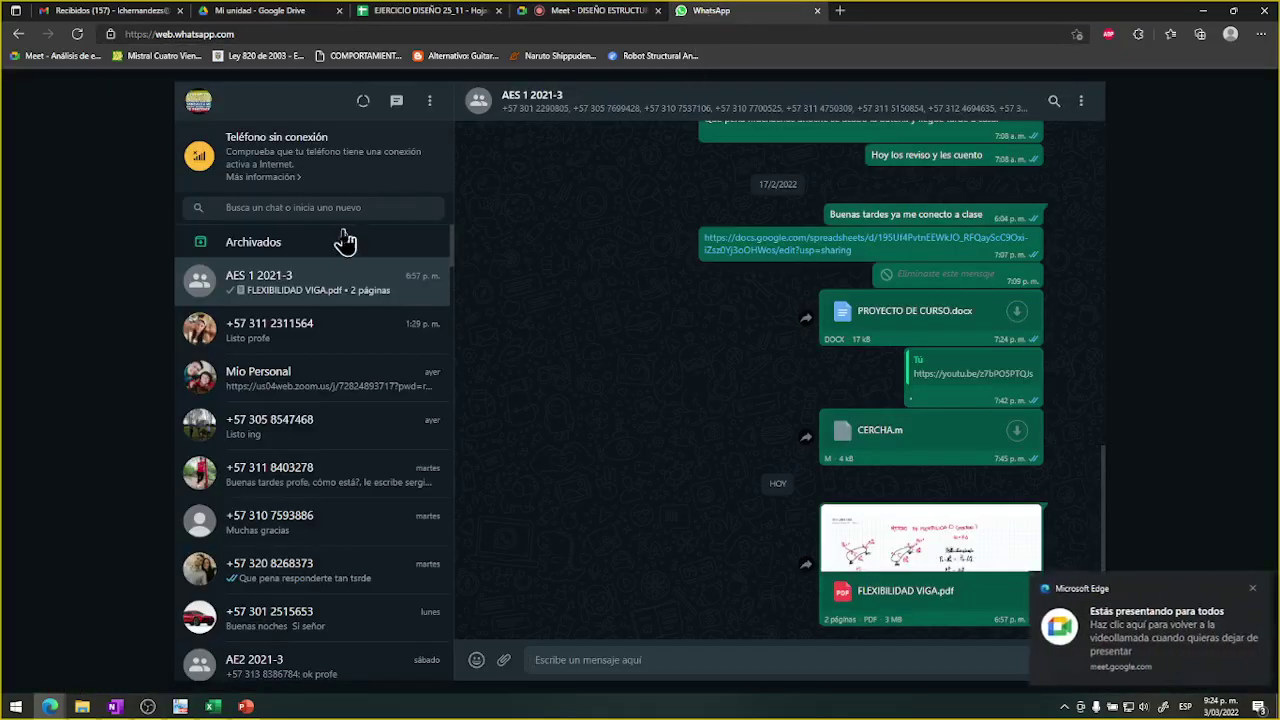
Open the DE 2021-3 WhatsApp group for the EXAMEN1 link, then return to EJERCICIO DISEÑO 25_11.
scroll(316, 486, down, 3)
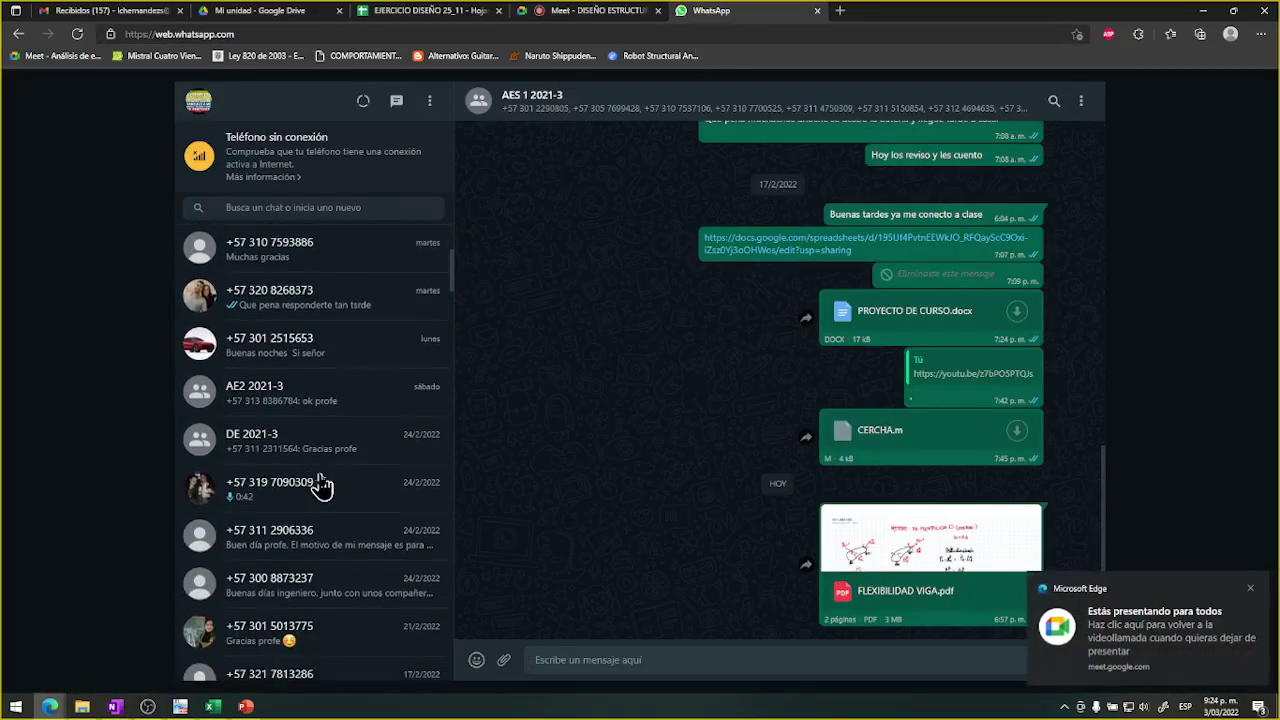
click(329, 440)
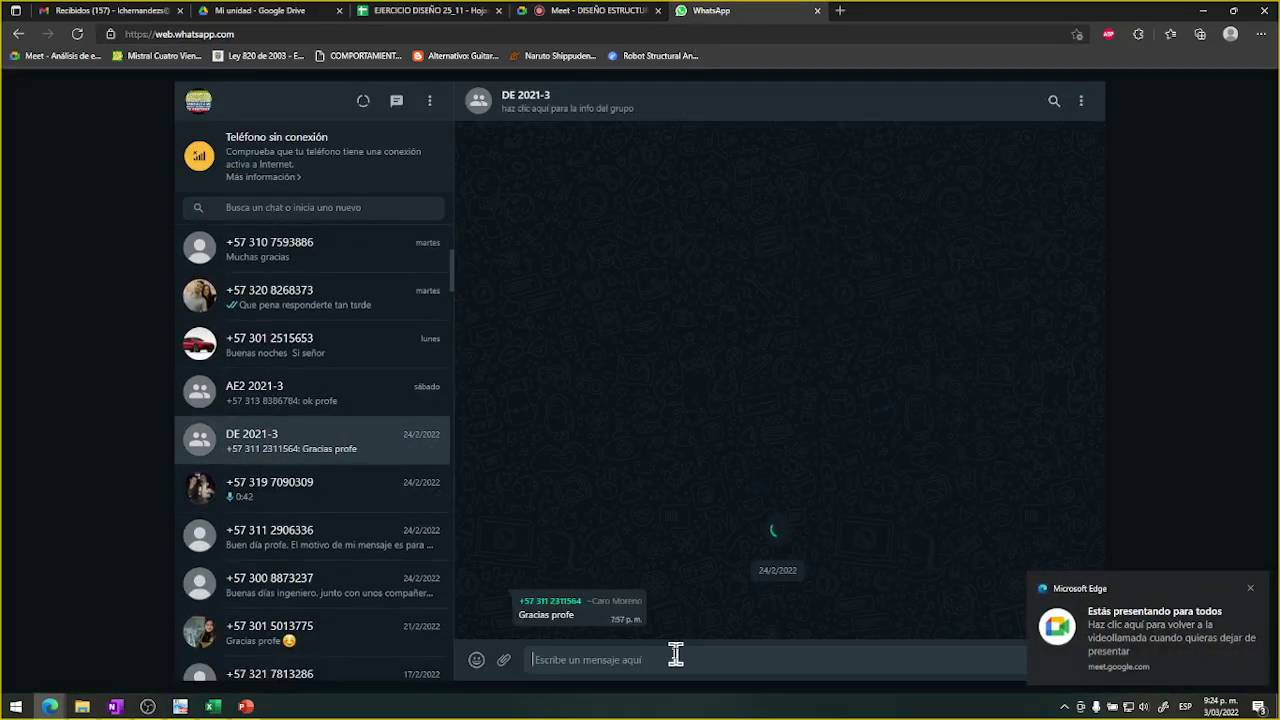
click(426, 20)
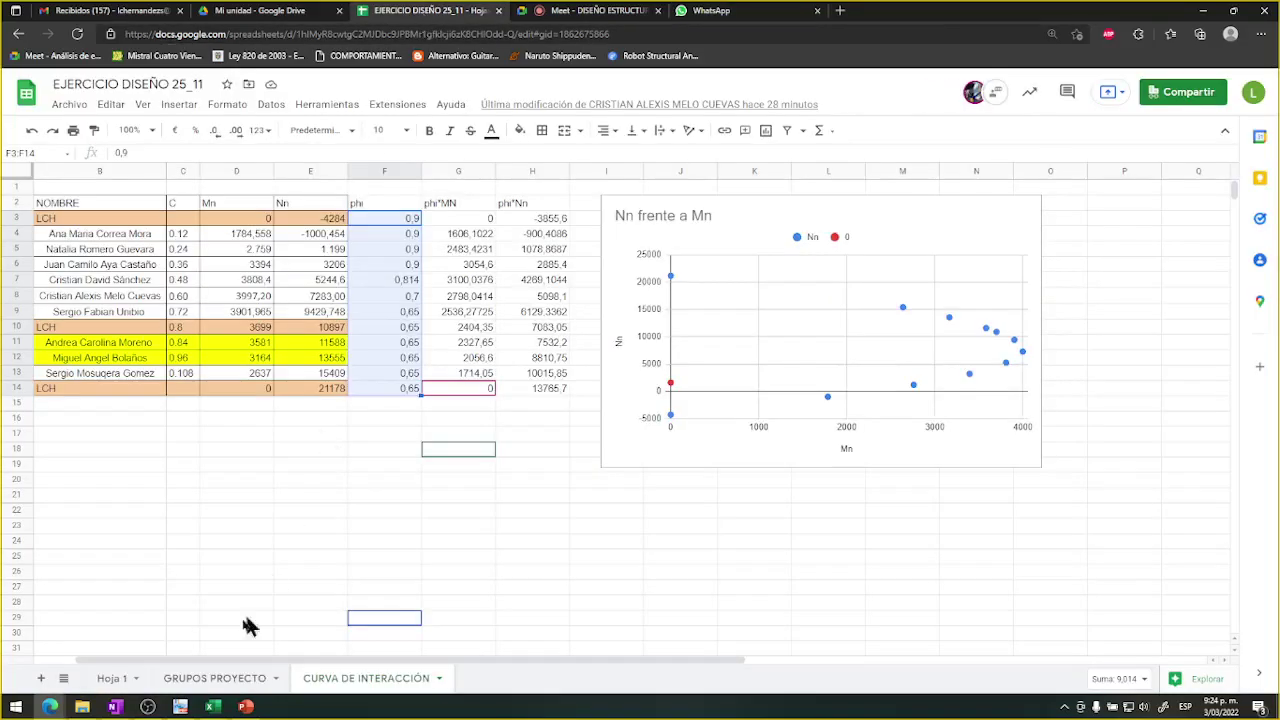
Go from DISEÑO ESTRUCTURAL into 2021-3 and drag the EXAMEN 1 workbook toward Excel.
click(82, 707)
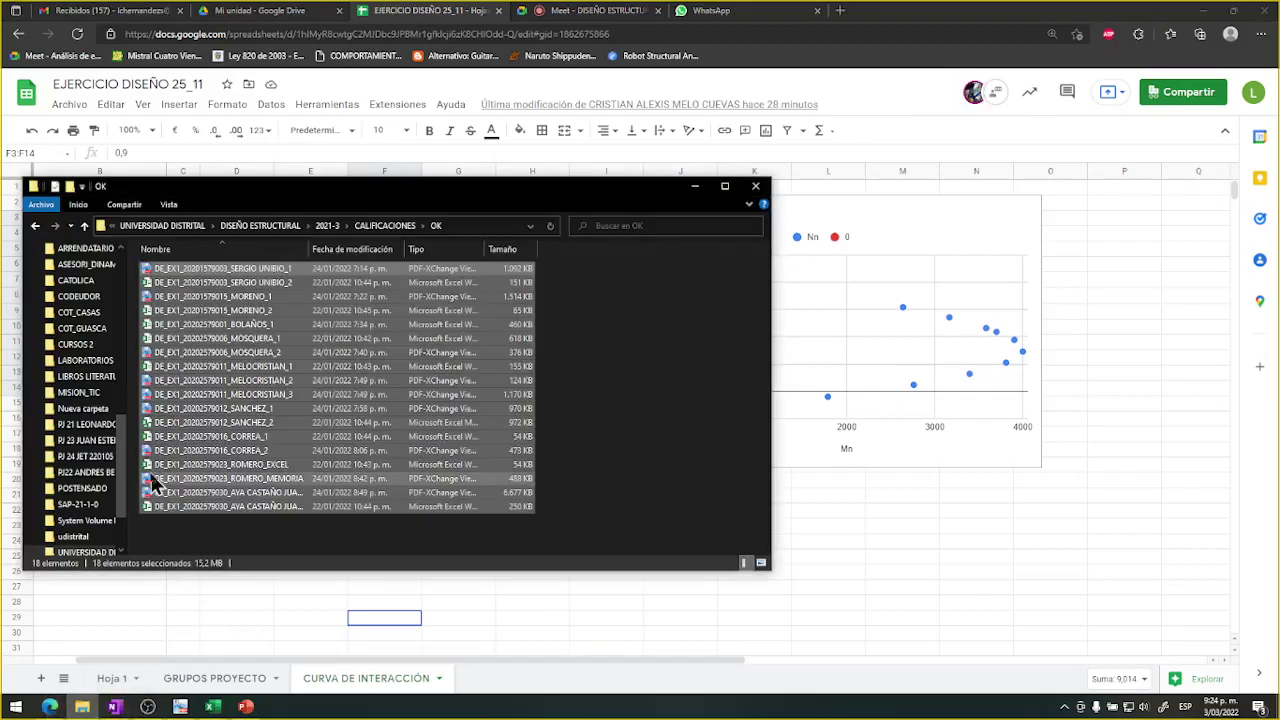
click(296, 226)
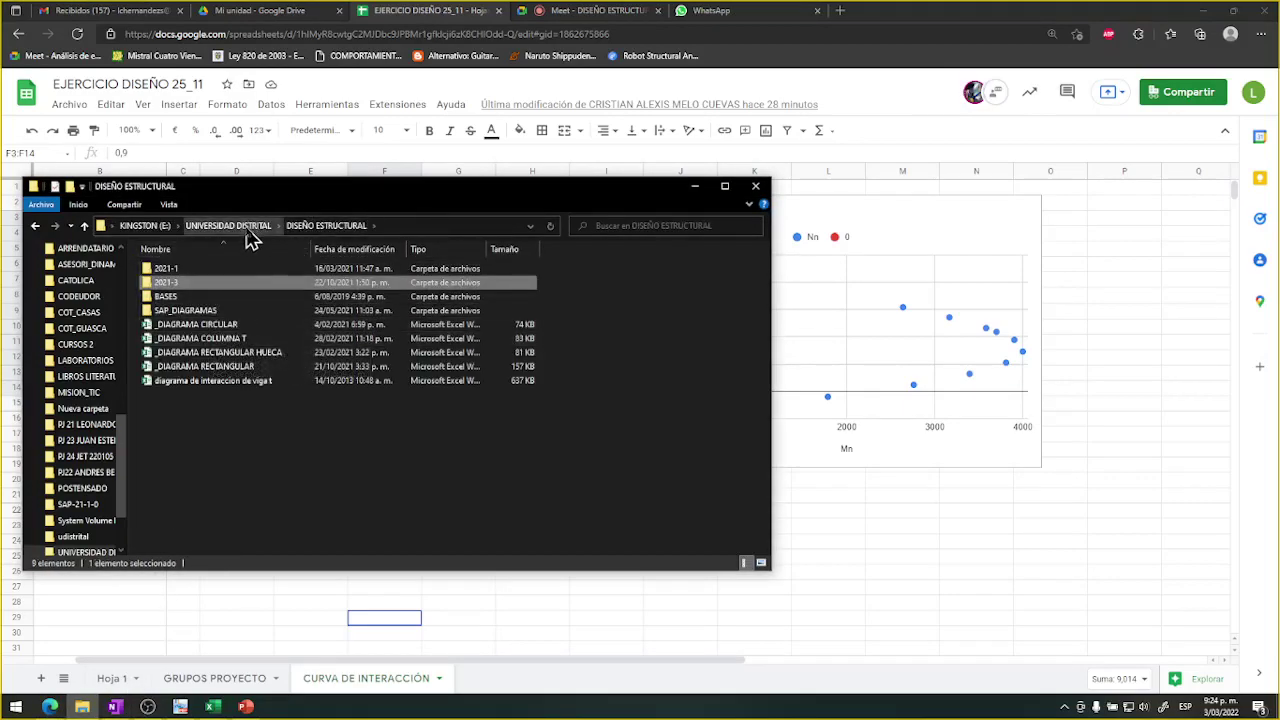
double_click(190, 285)
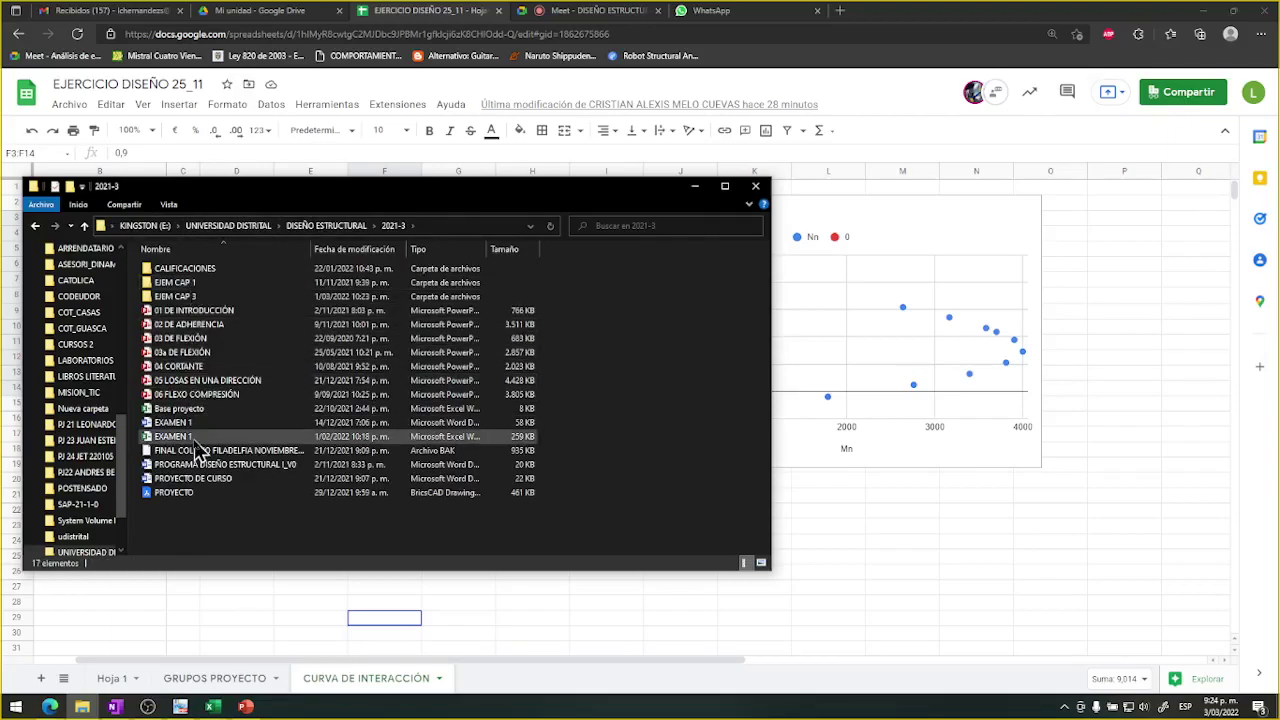
drag(196, 441, 199, 446)
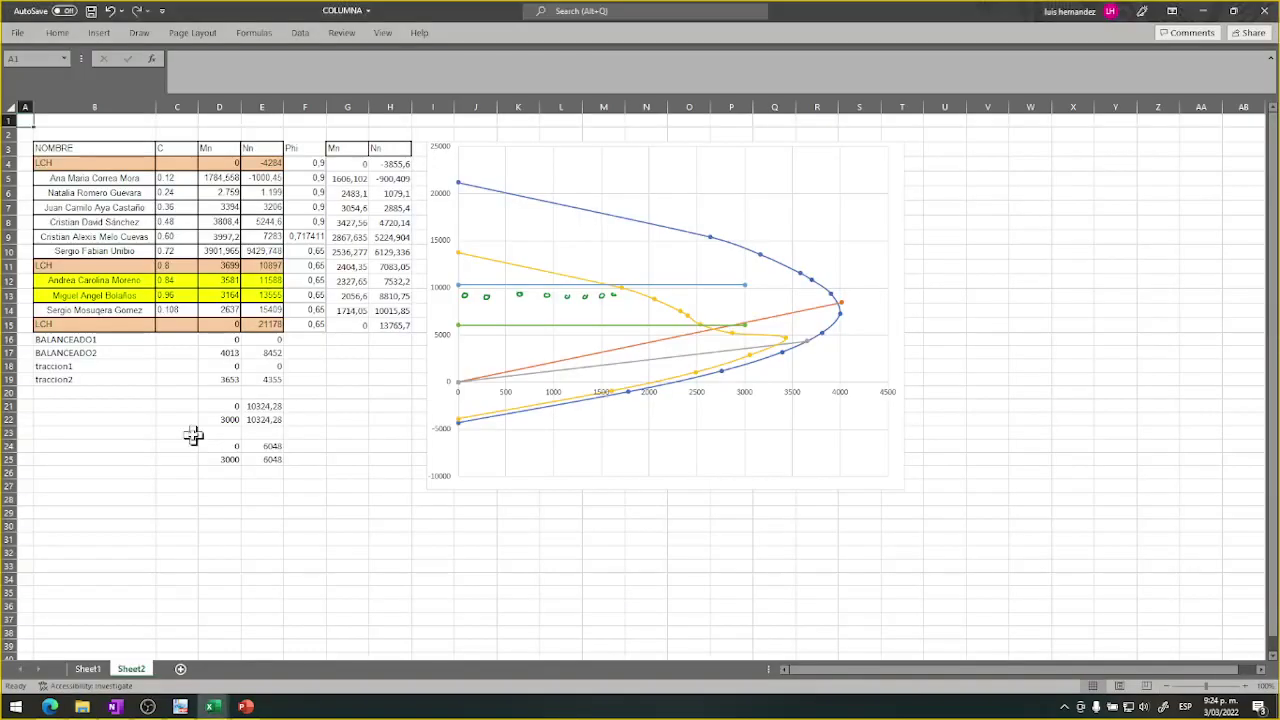
Open the EXAMEN 1 workbook in Excel and check the formula in cell M19.
drag(193, 434, 192, 430)
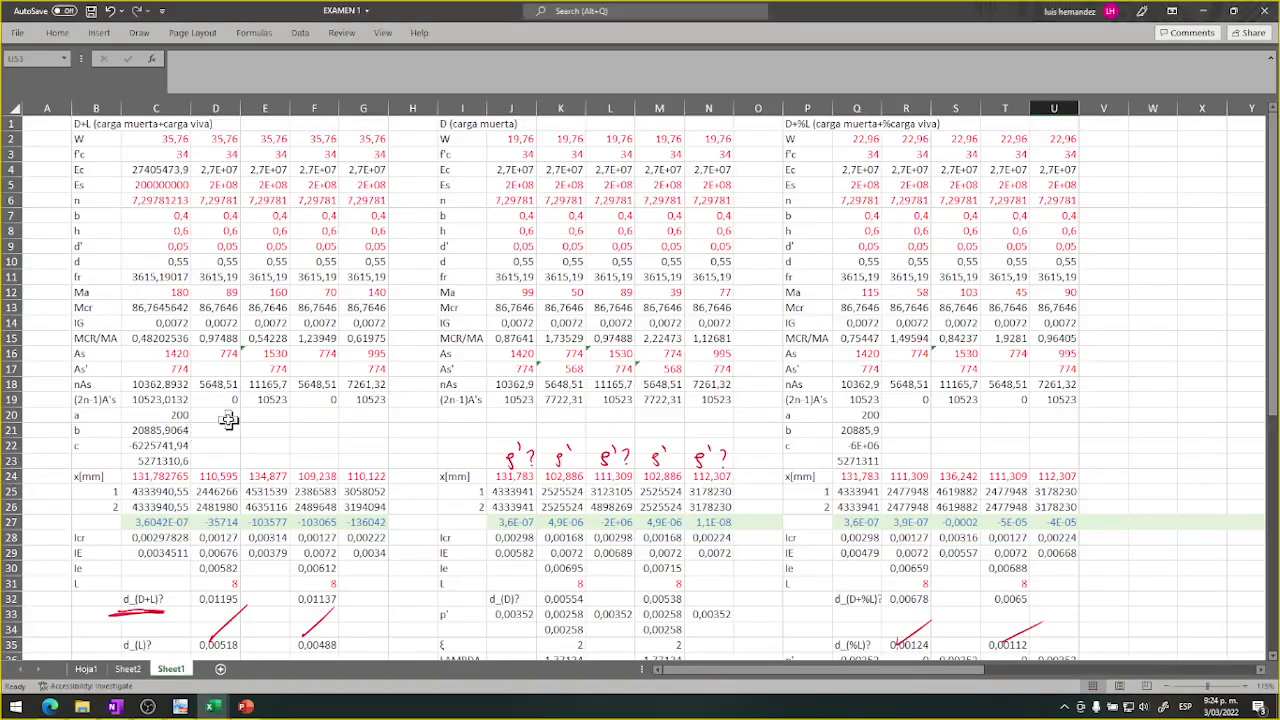
click(668, 398)
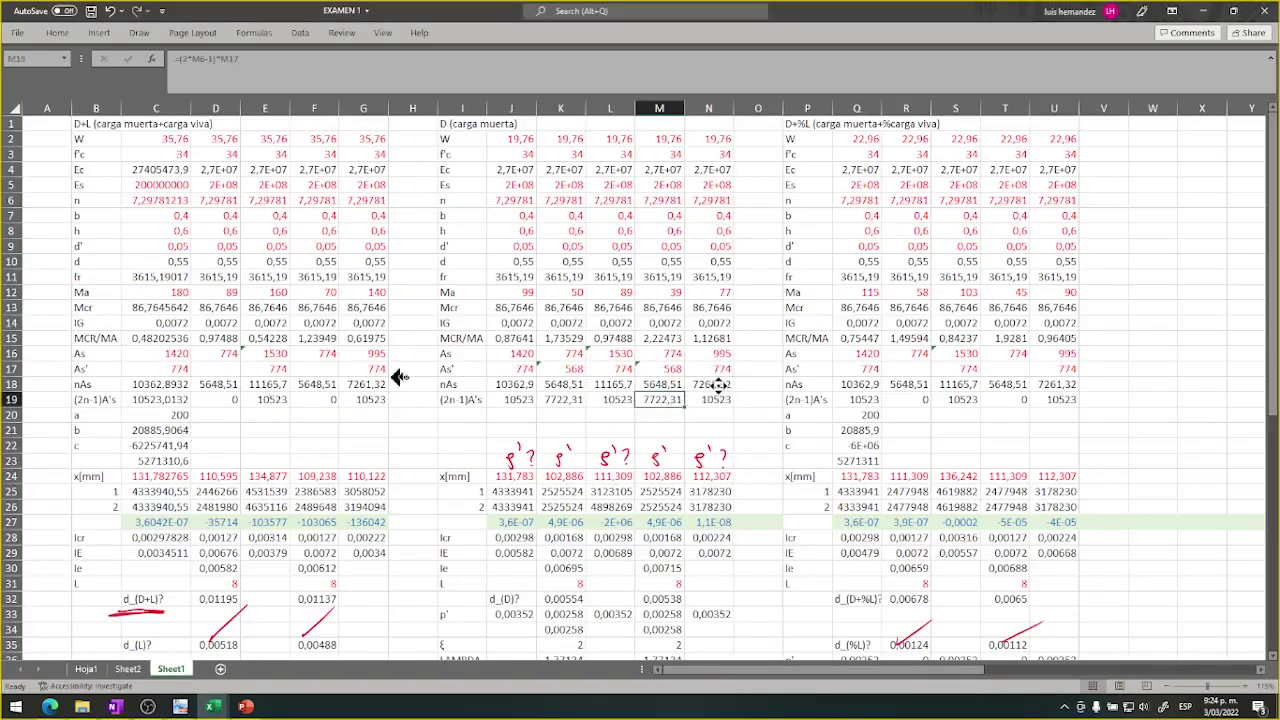
scroll(351, 417, down, 6)
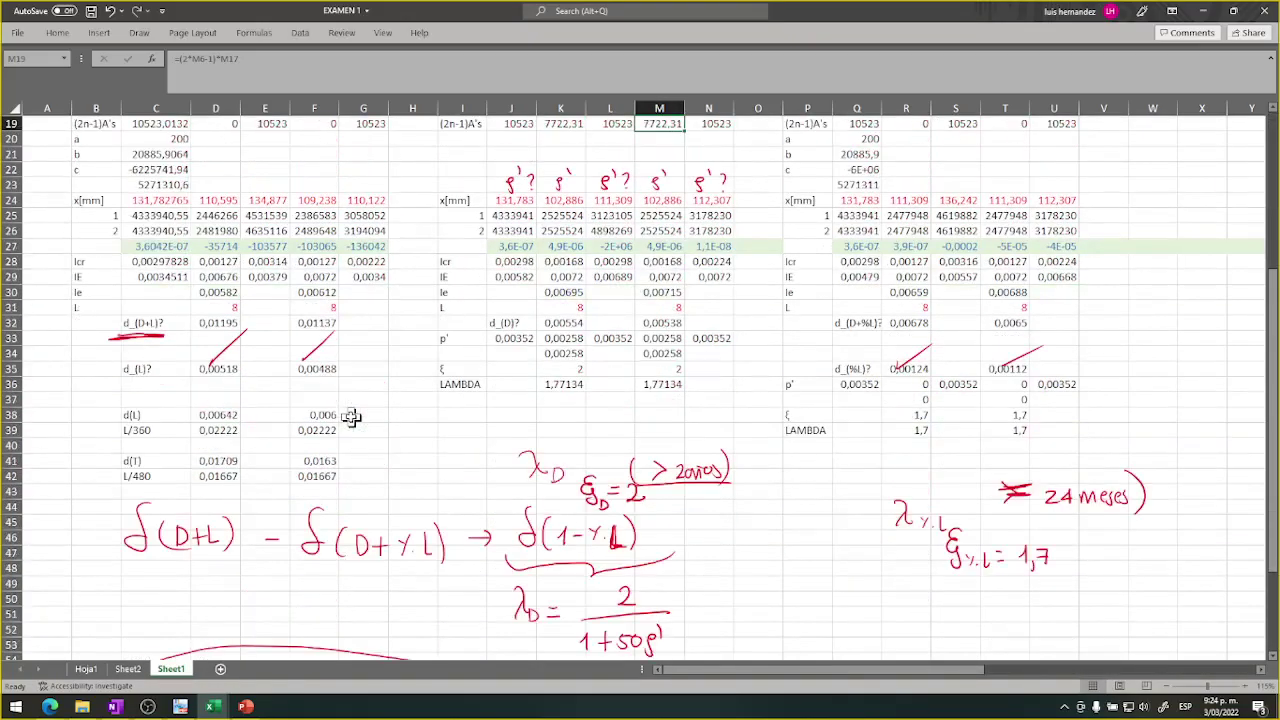
scroll(351, 417, up, 7)
Hide the student-name column C on Hoja1 so only codes and scores show.
click(98, 669)
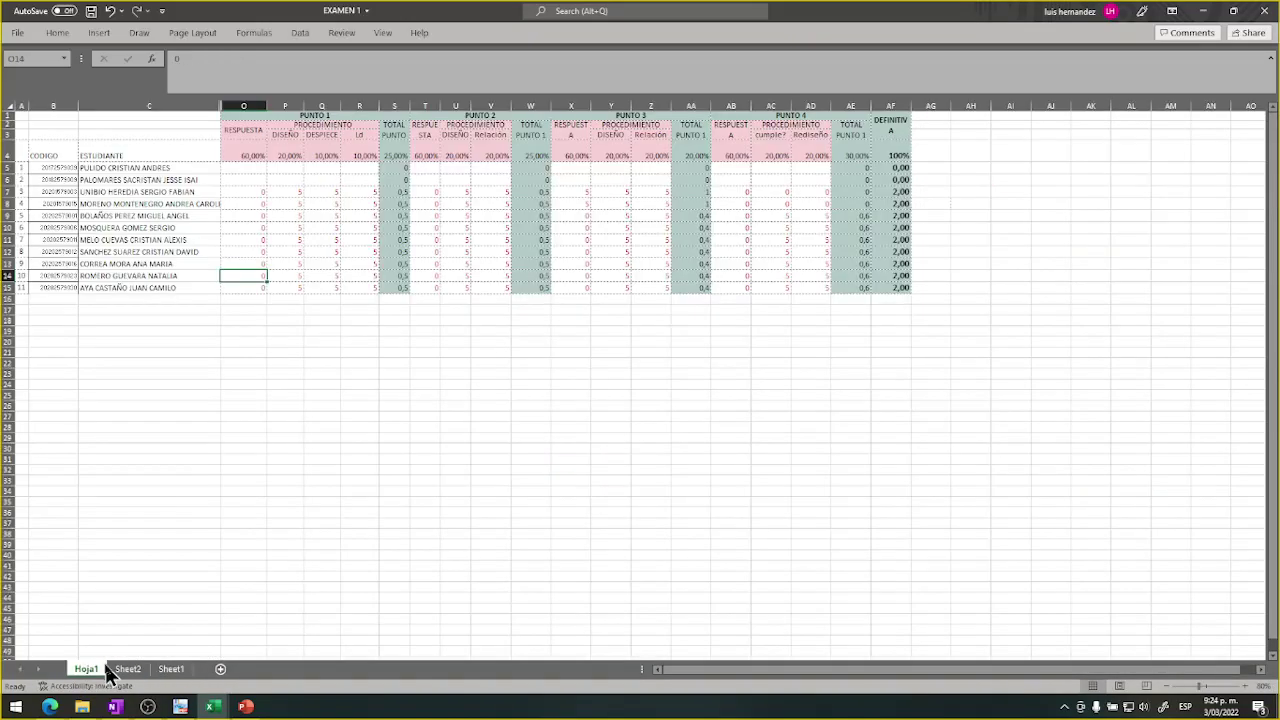
click(168, 106)
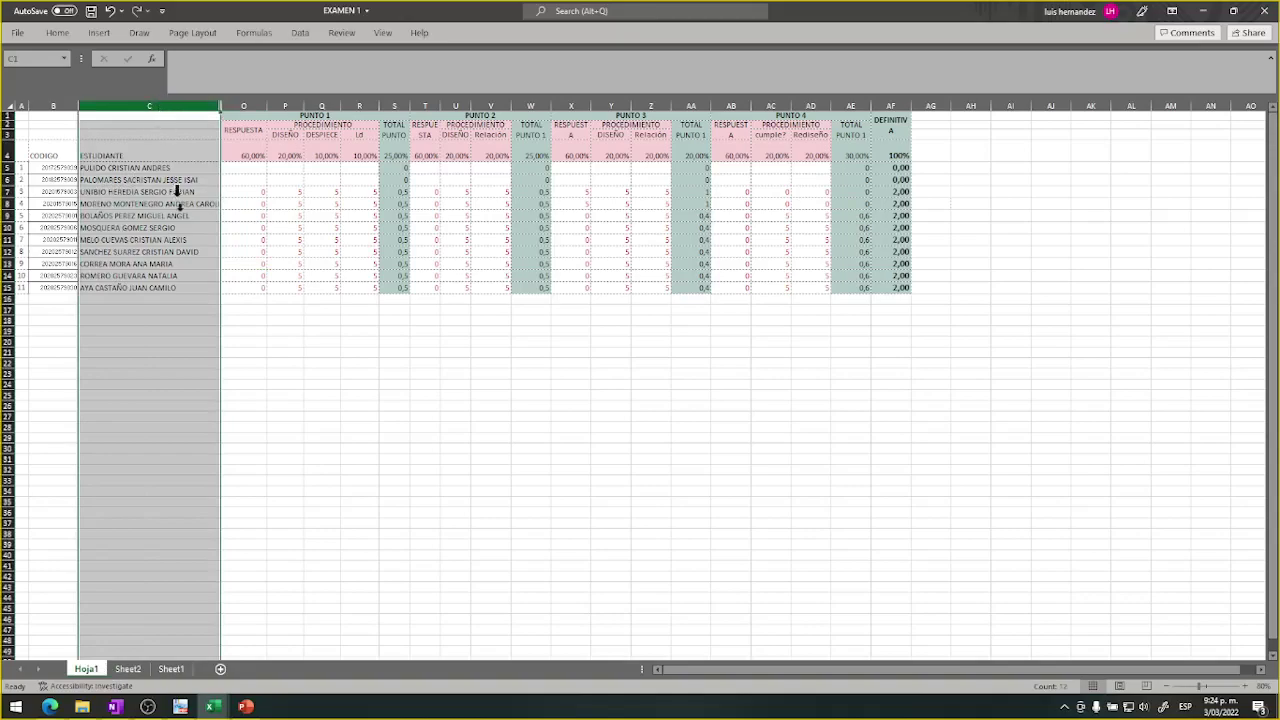
right_click(165, 106)
click(203, 313)
click(372, 310)
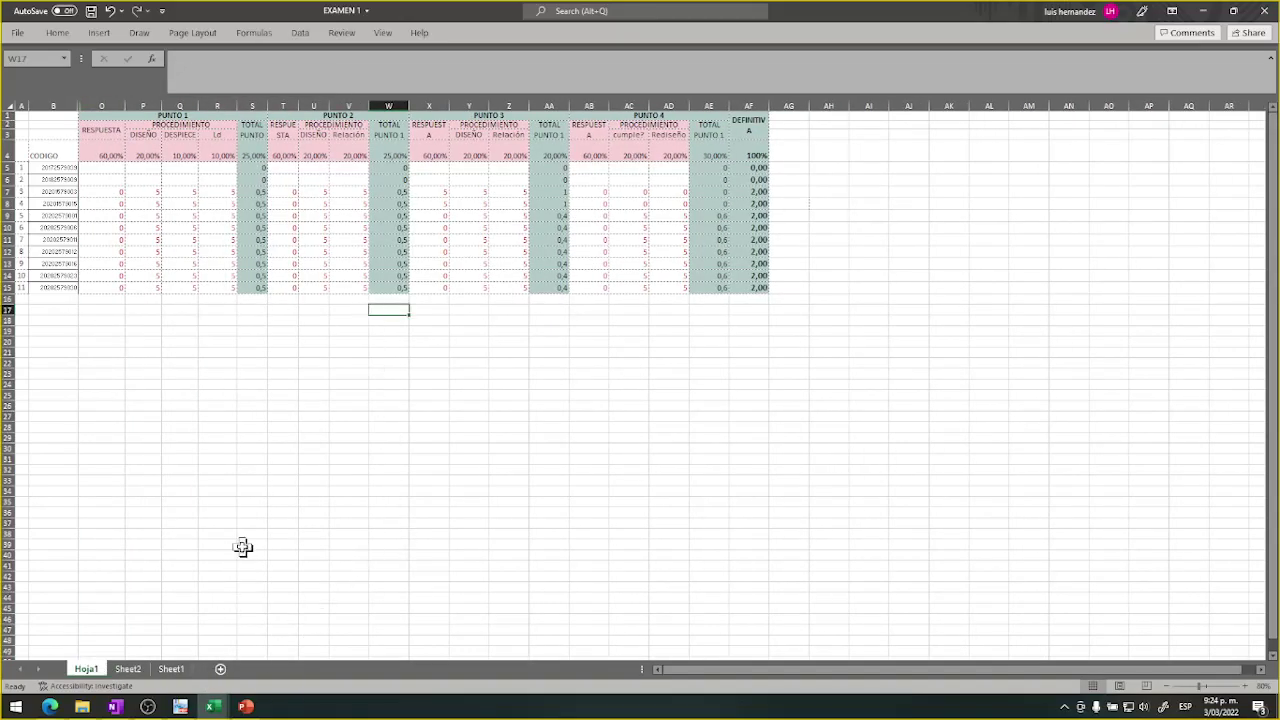
key(super)
Launch Snipping Tool via a 'rec' search and capture the Hoja1 grade table region.
text(reco)
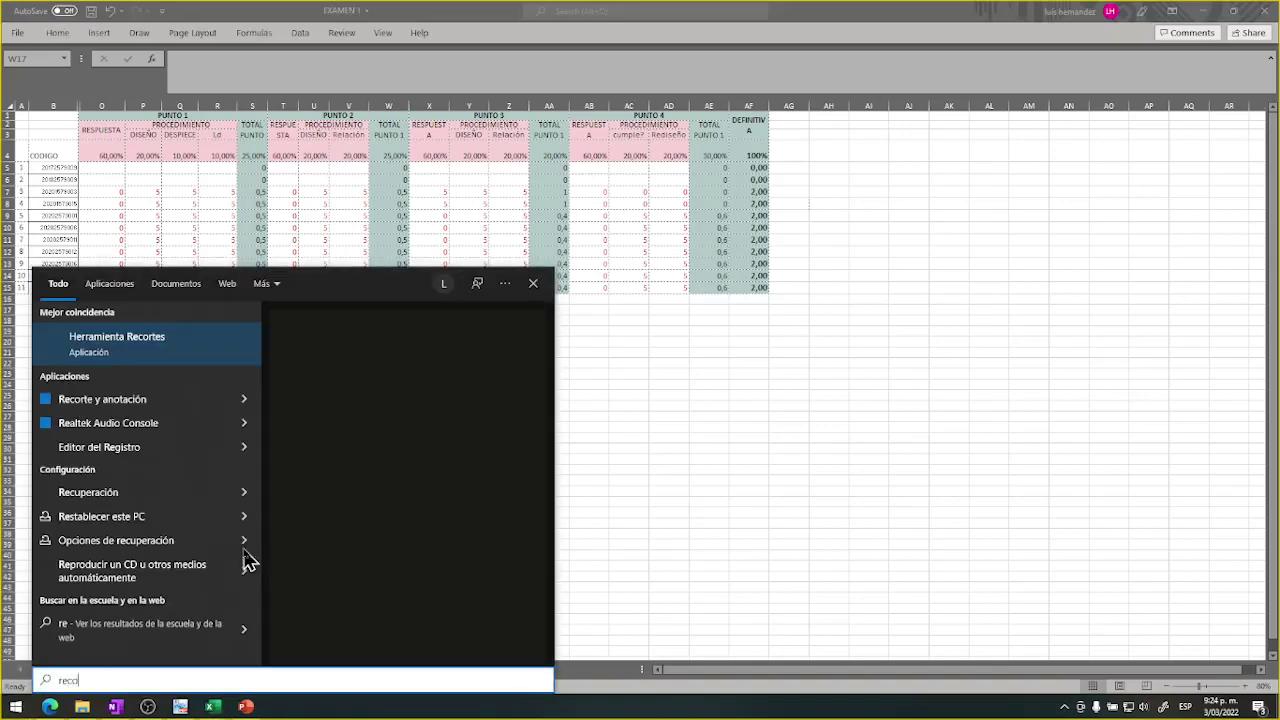
key(Return)
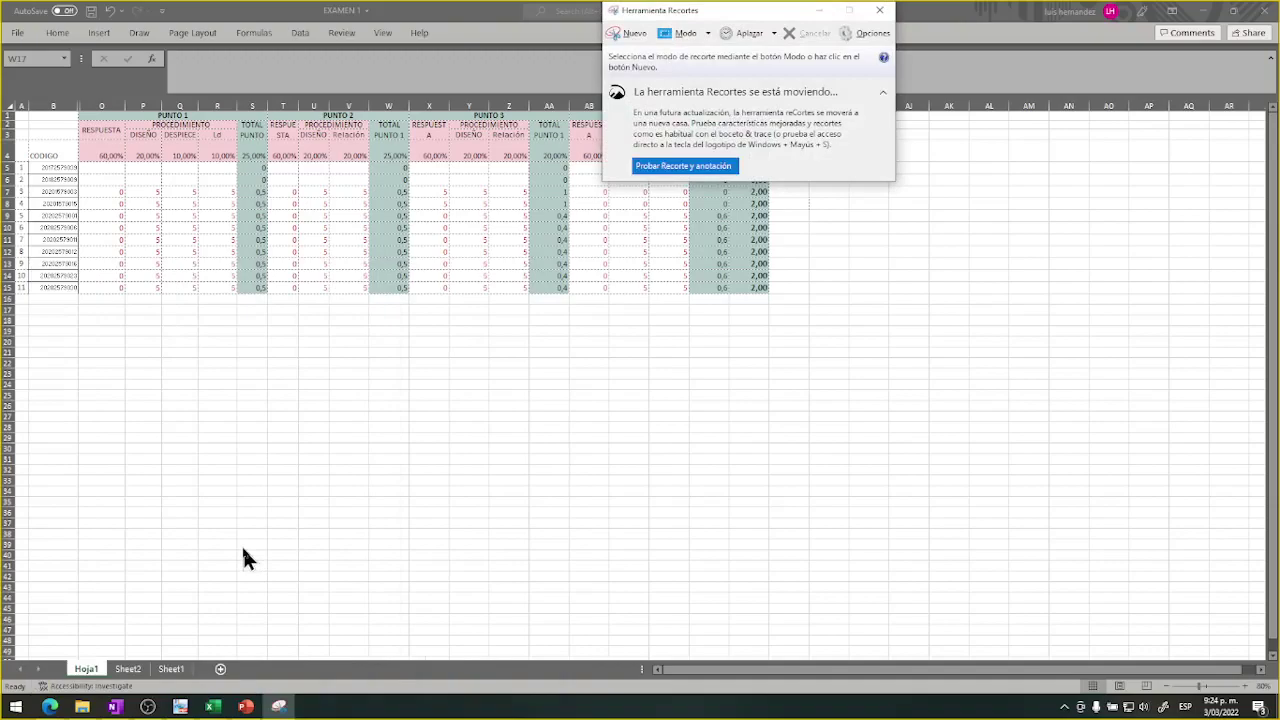
key(ctrl+n)
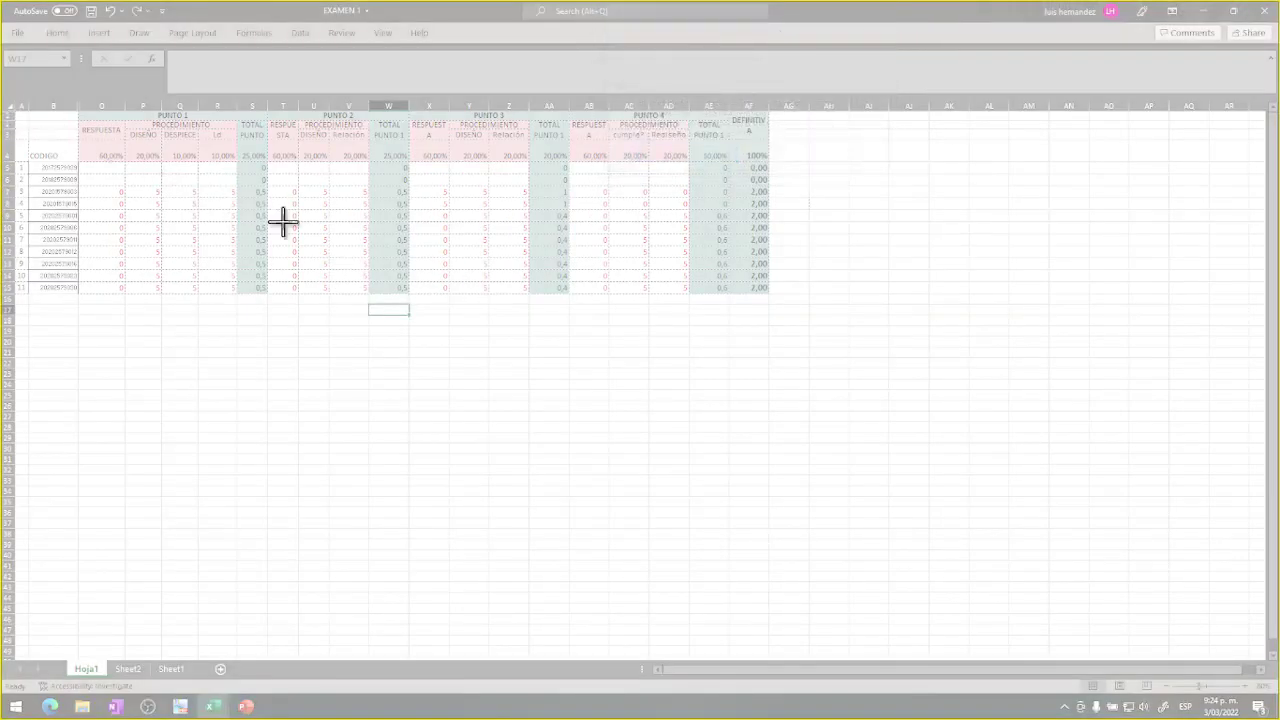
drag(283, 223, 771, 296)
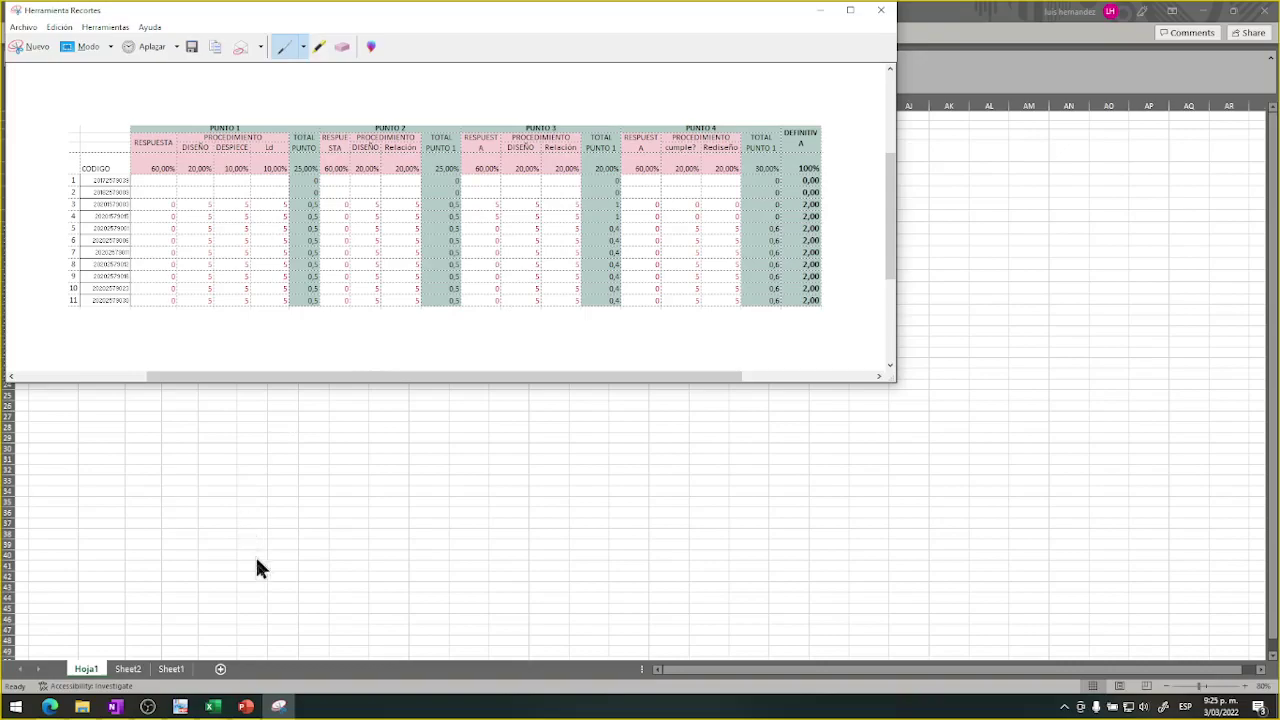
Paste the grade-table screenshot into the DE 2021-3 WhatsApp group and send it.
mouse_move(49, 704)
click(77, 640)
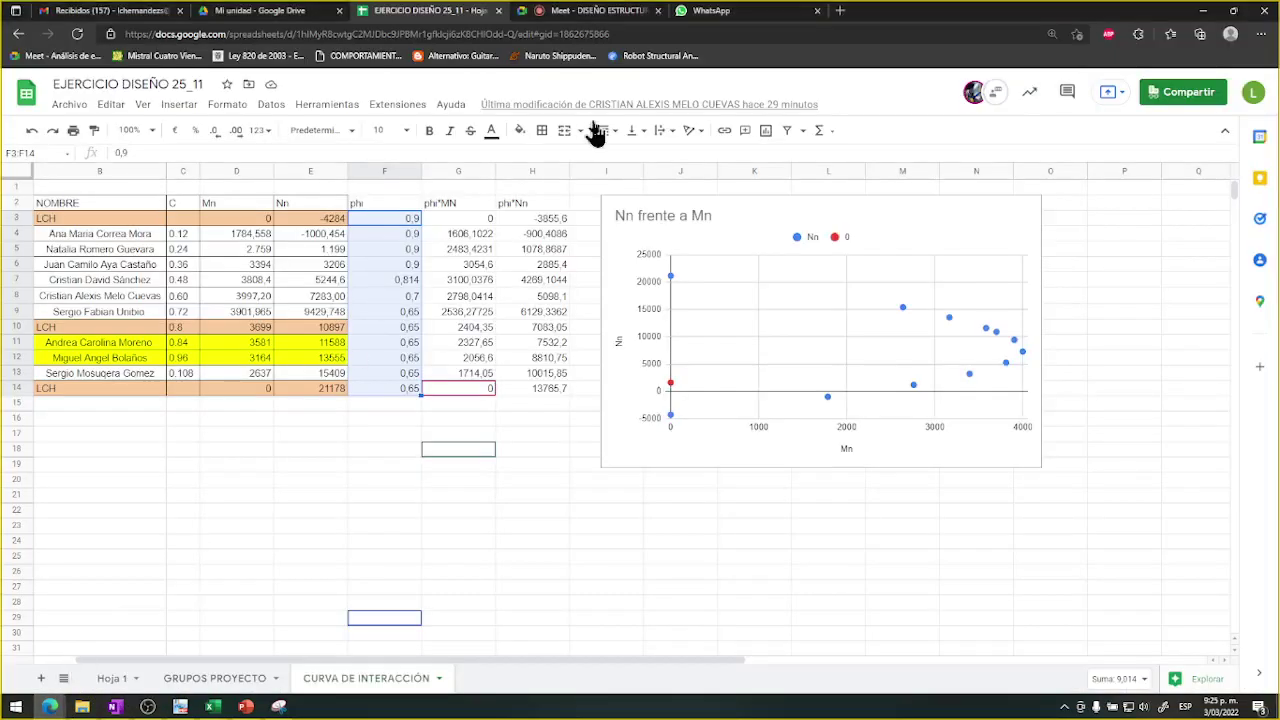
click(712, 11)
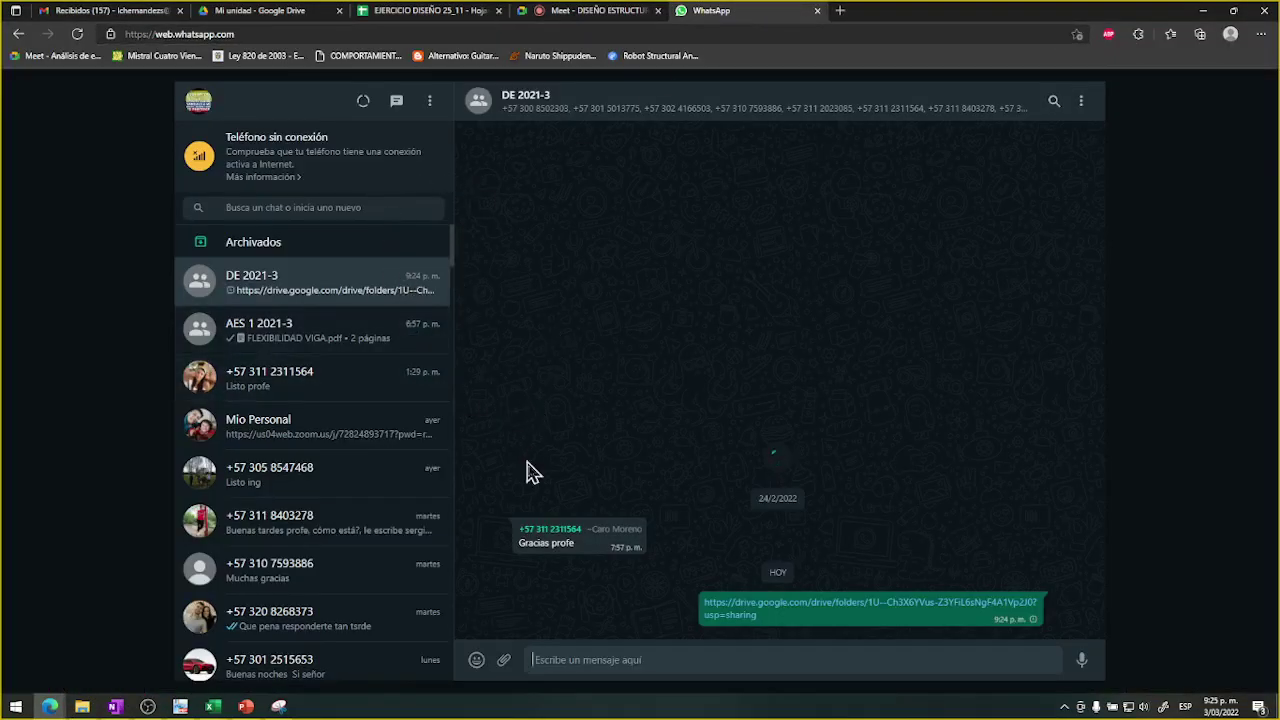
click(685, 660)
key(ctrl+v)
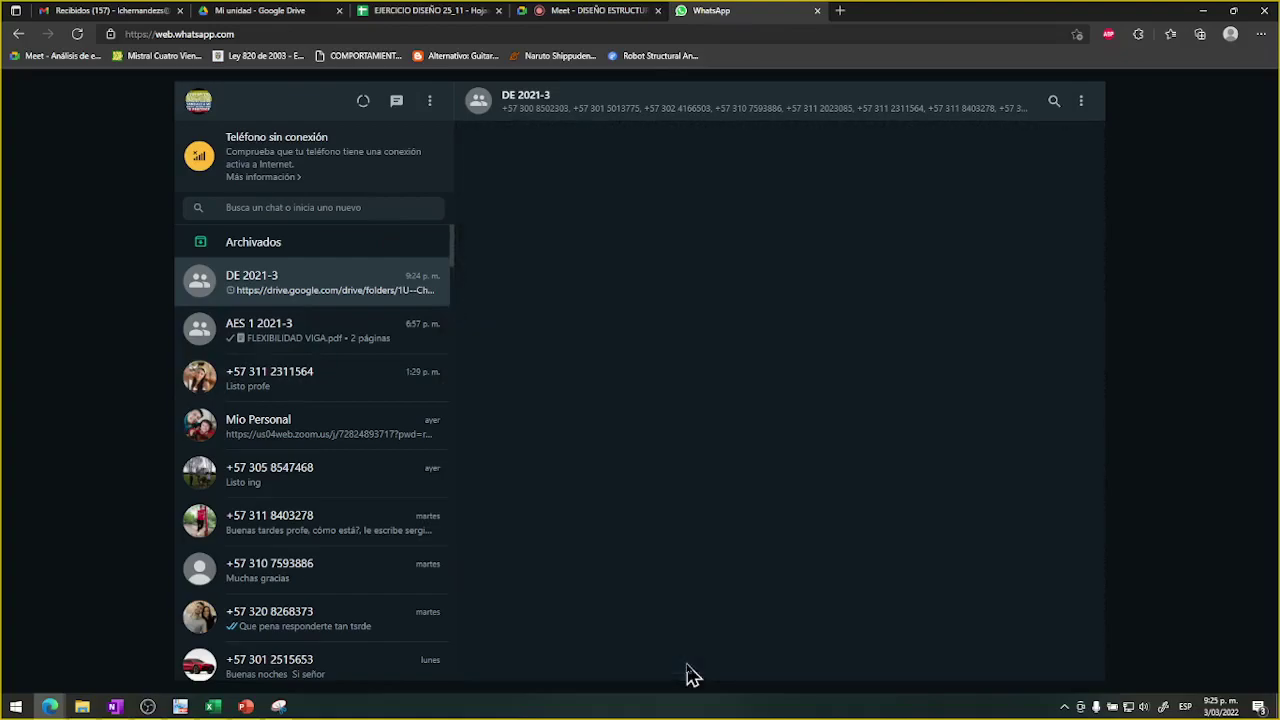
key(Return)
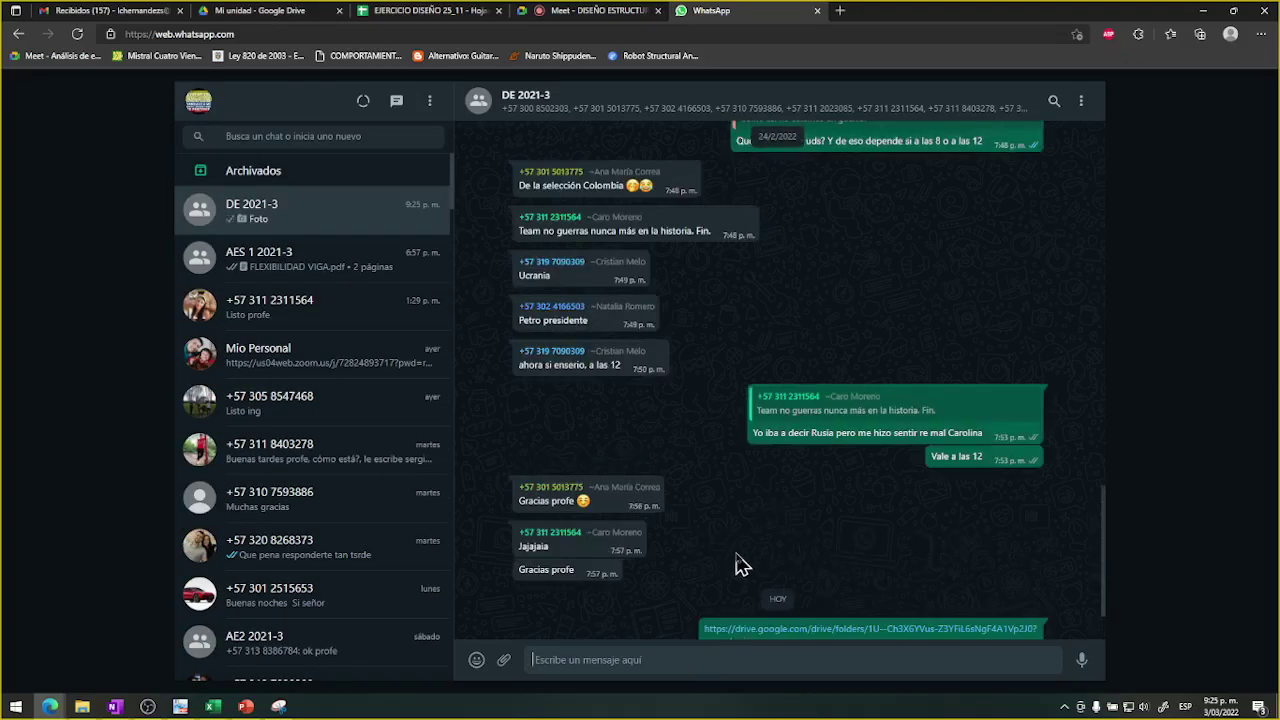
Preview the sent screenshot full size, then return to the Google Meet call.
scroll(816, 535, down, 1)
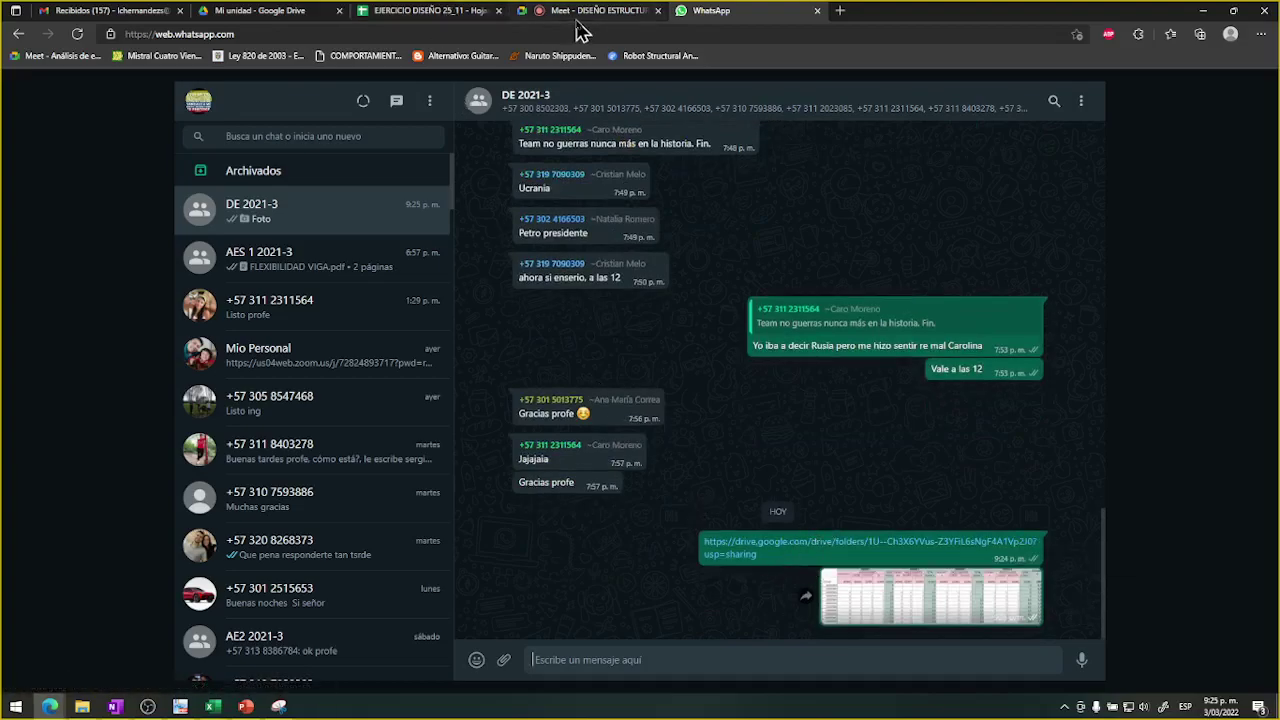
click(897, 600)
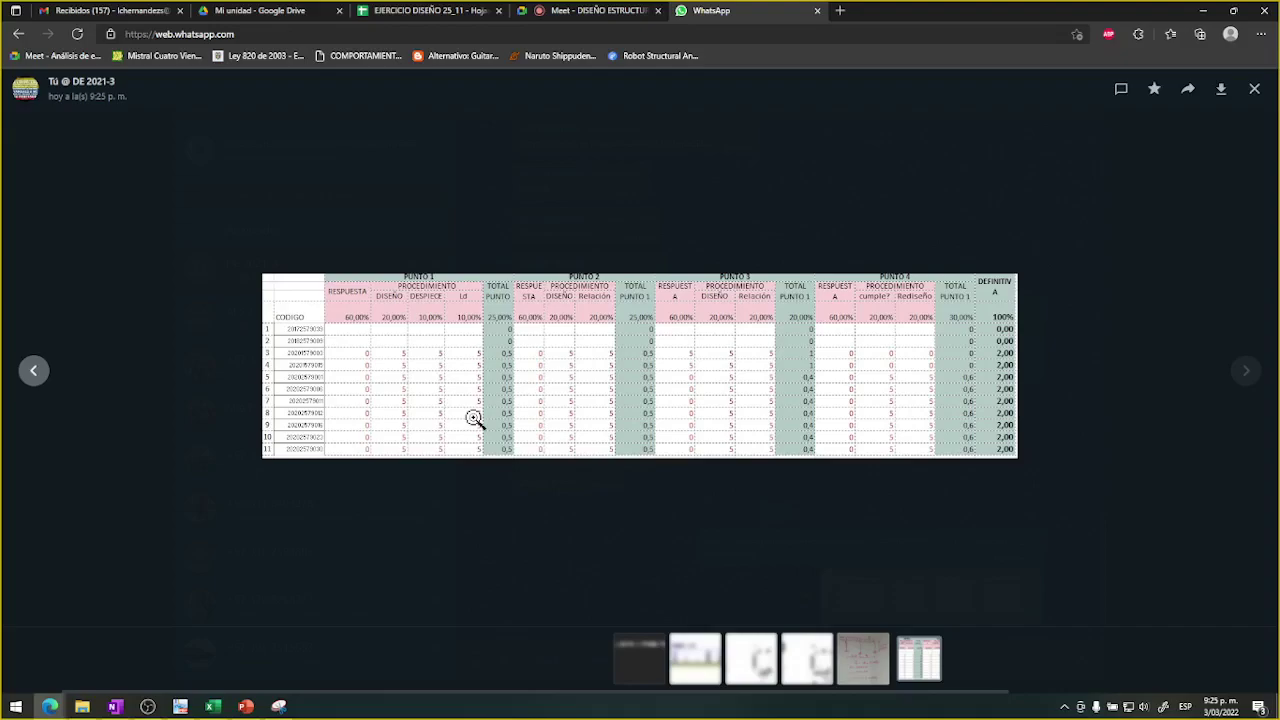
key(Escape)
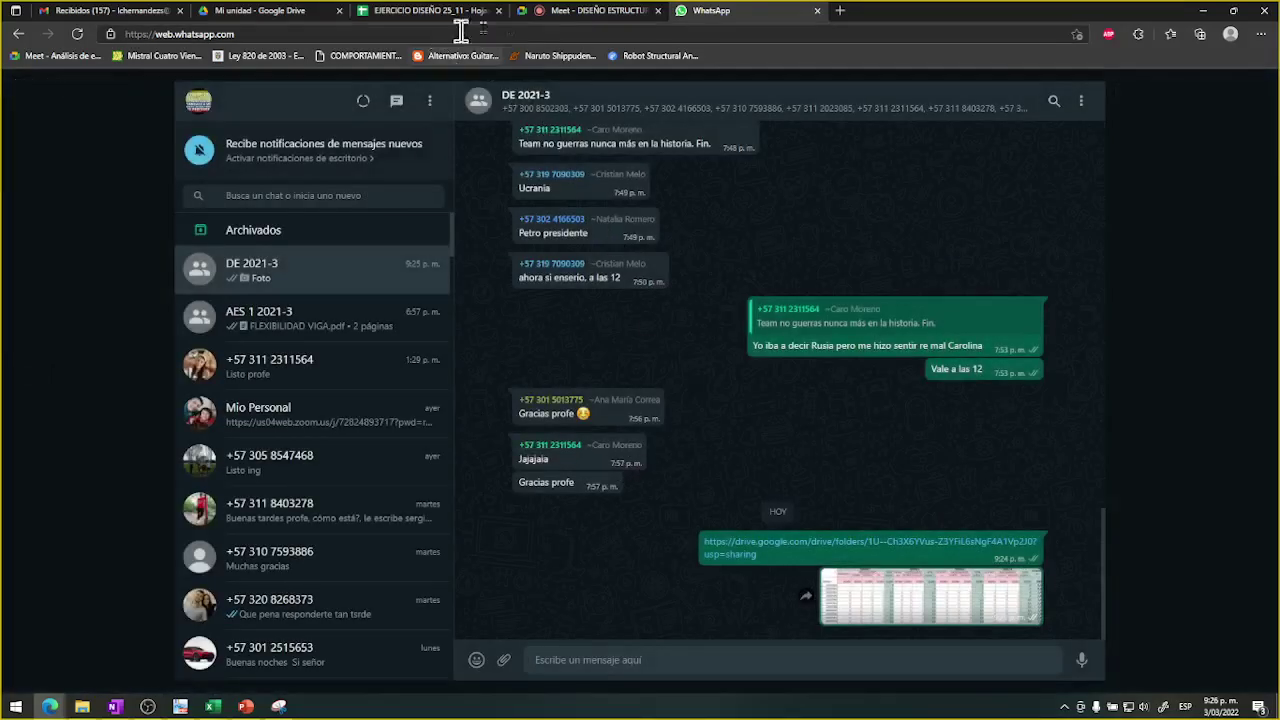
click(585, 11)
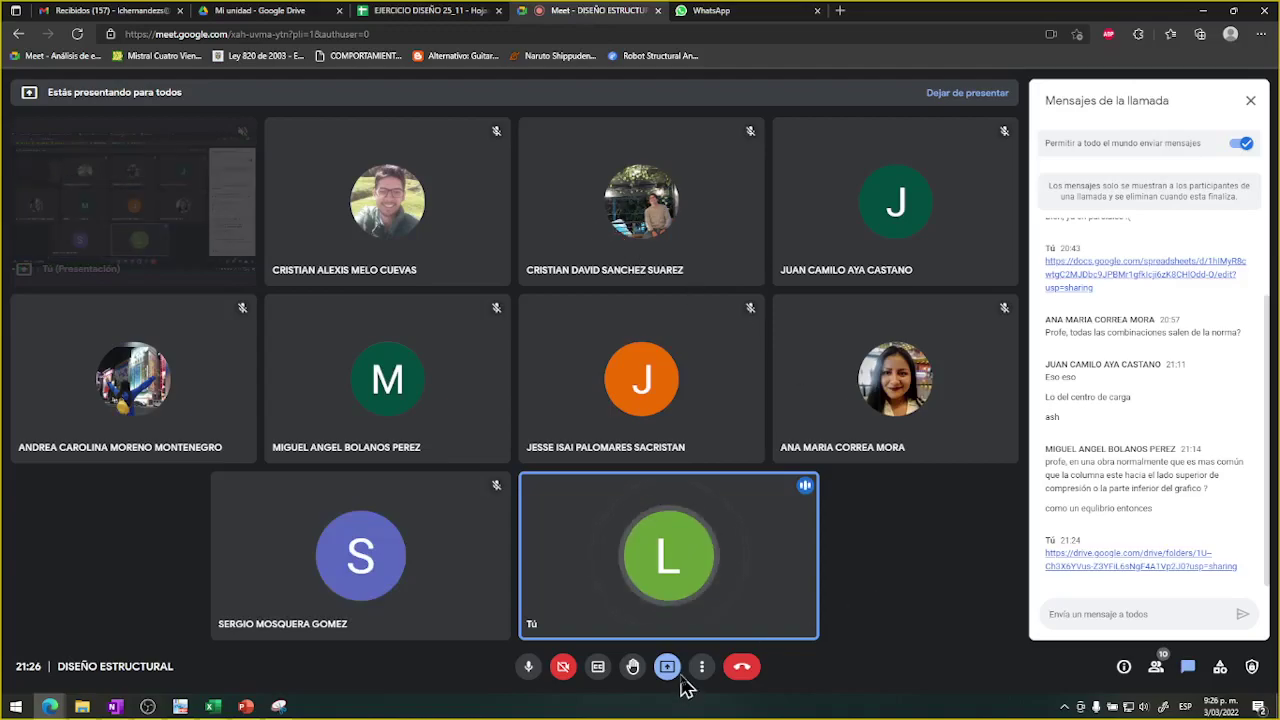
End the Google Meet screen presentation with 'Dejar de presentar' and bring OBS Studio to the front.
click(670, 670)
click(737, 622)
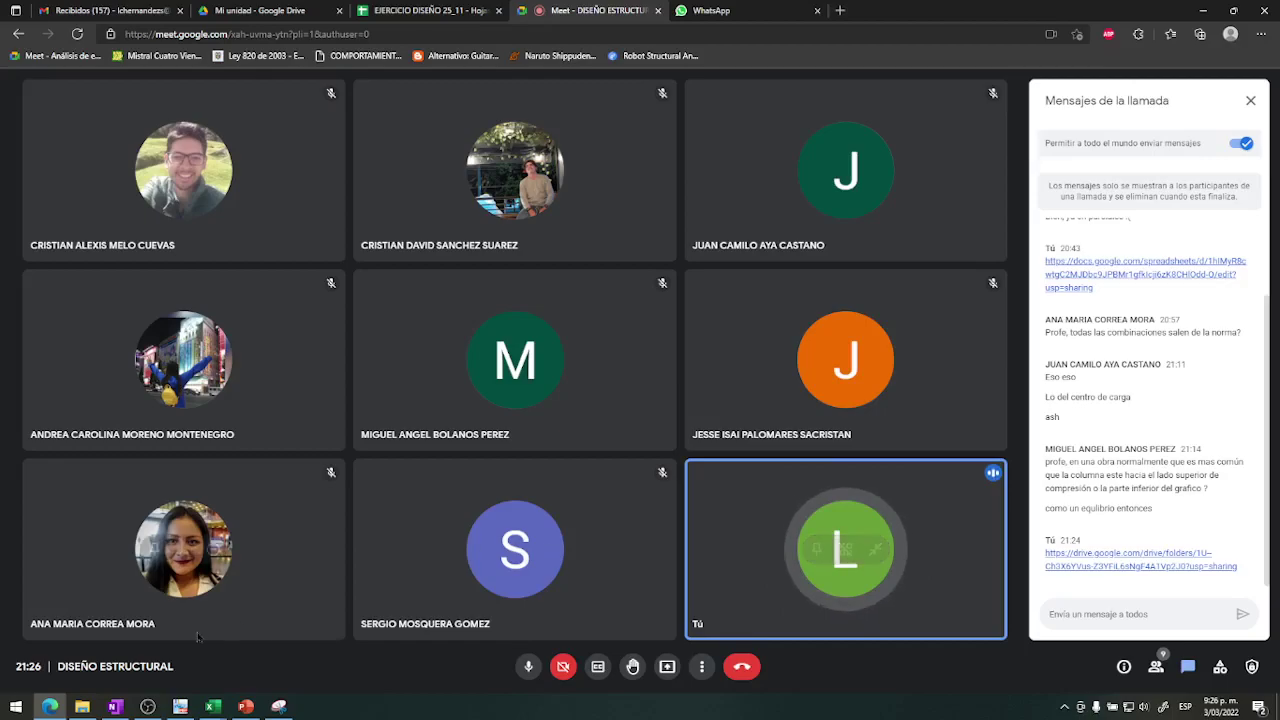
mouse_move(160, 708)
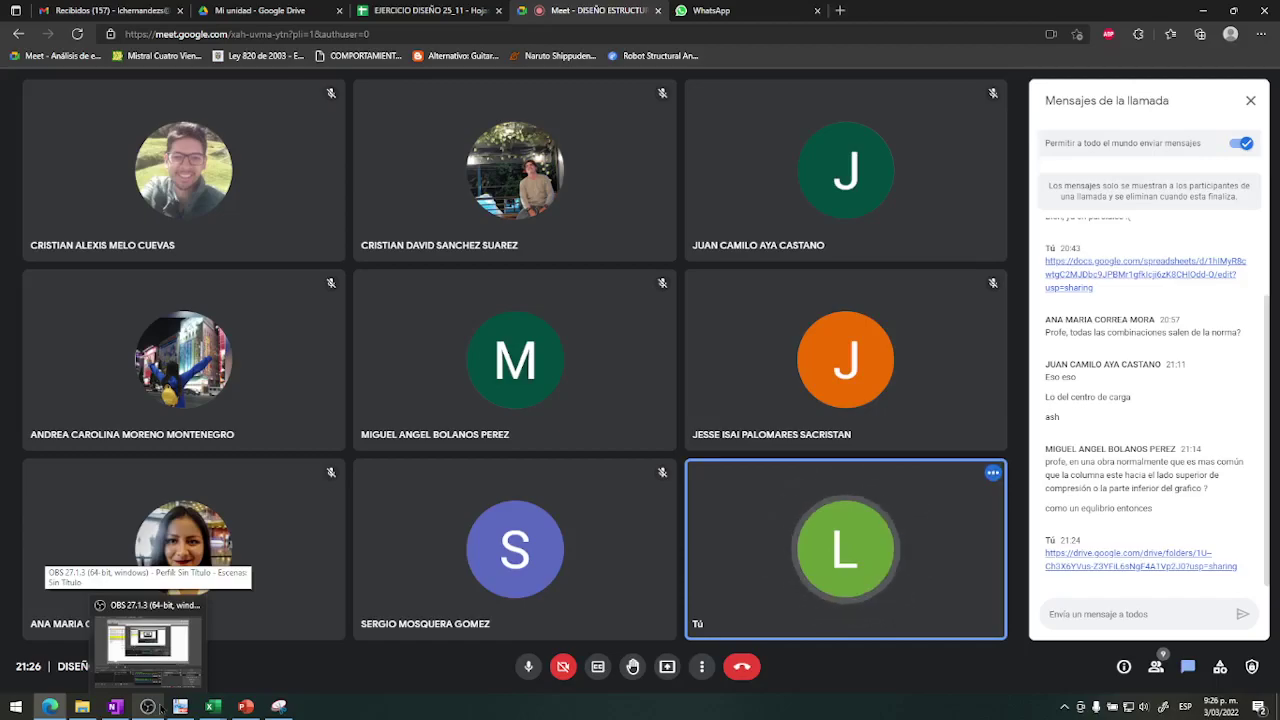
click(160, 708)
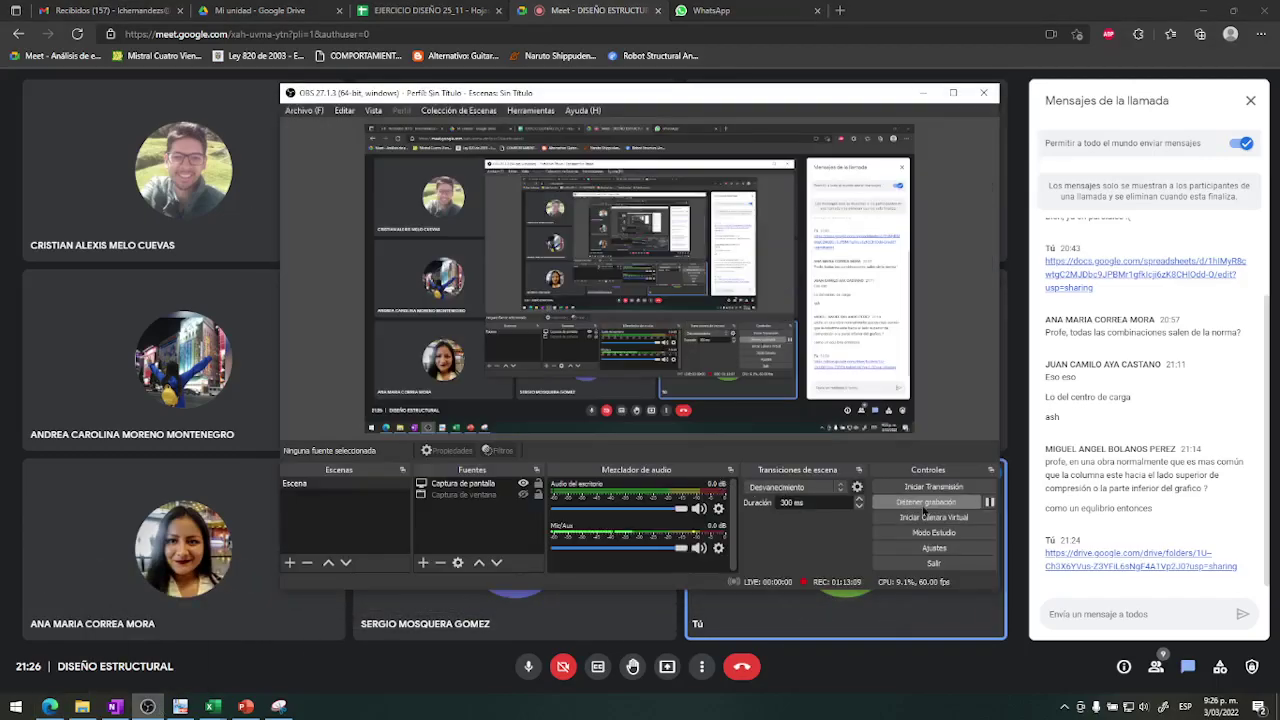